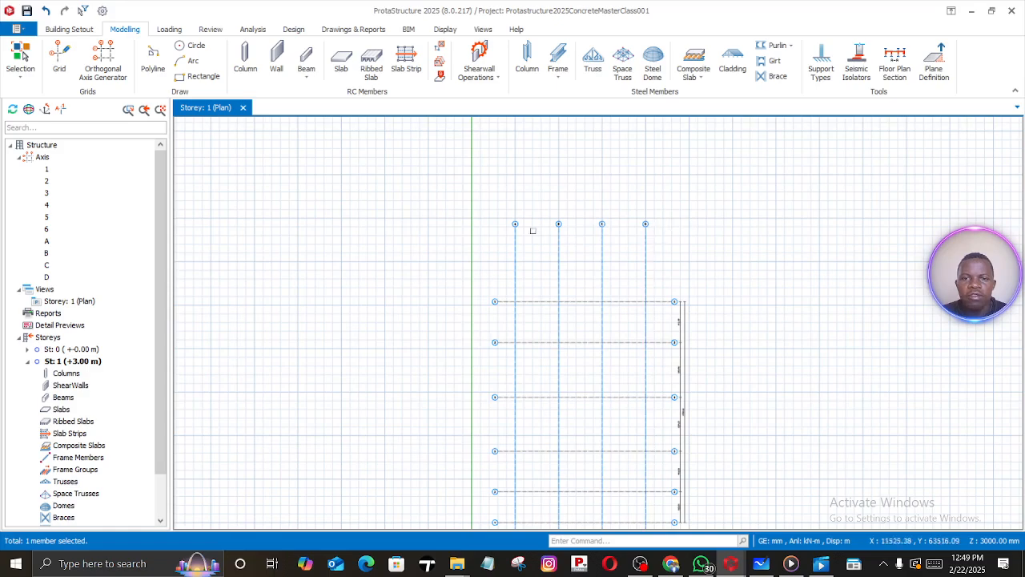
# Stretch the upper ends of axes A to D together, moving them 6000 mm down towards axis 6
pyautogui.scroll(4, 484, 231)
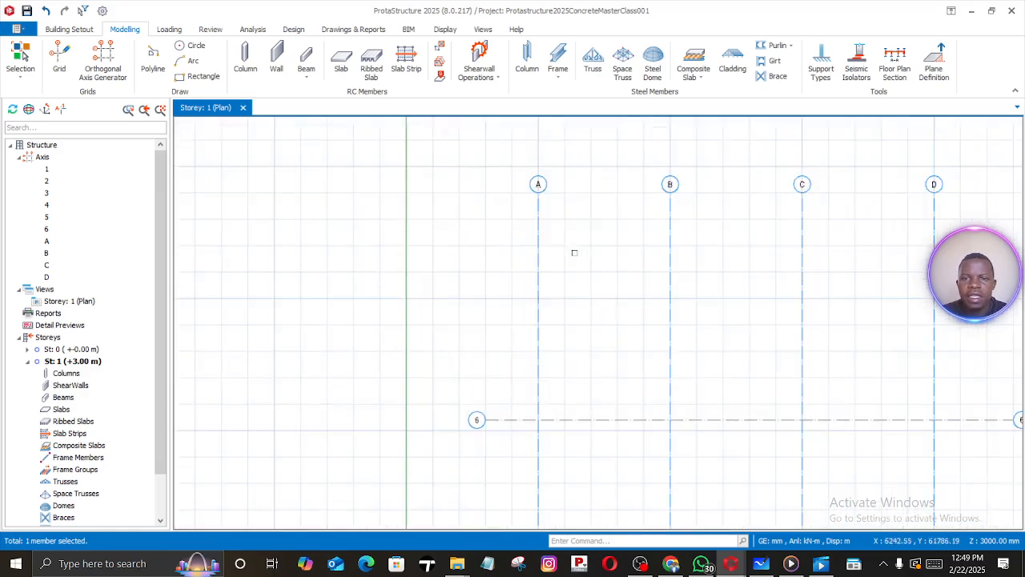
pyautogui.moveTo(528, 262); pyautogui.dragTo(476, 262, button='middle')
pyautogui.moveTo(916, 265); pyautogui.dragTo(387, 162)
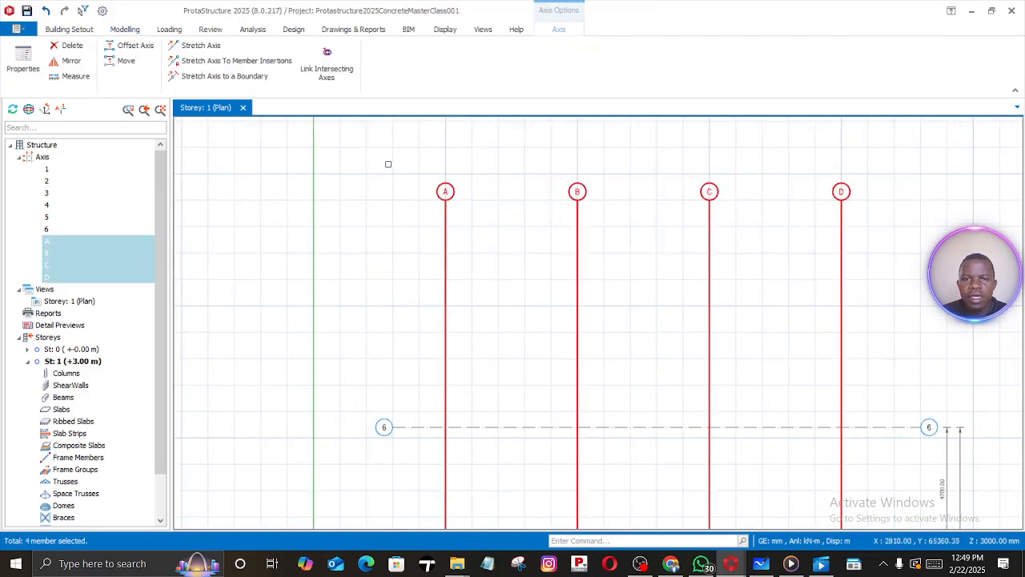
pyautogui.rightClick(858, 238)
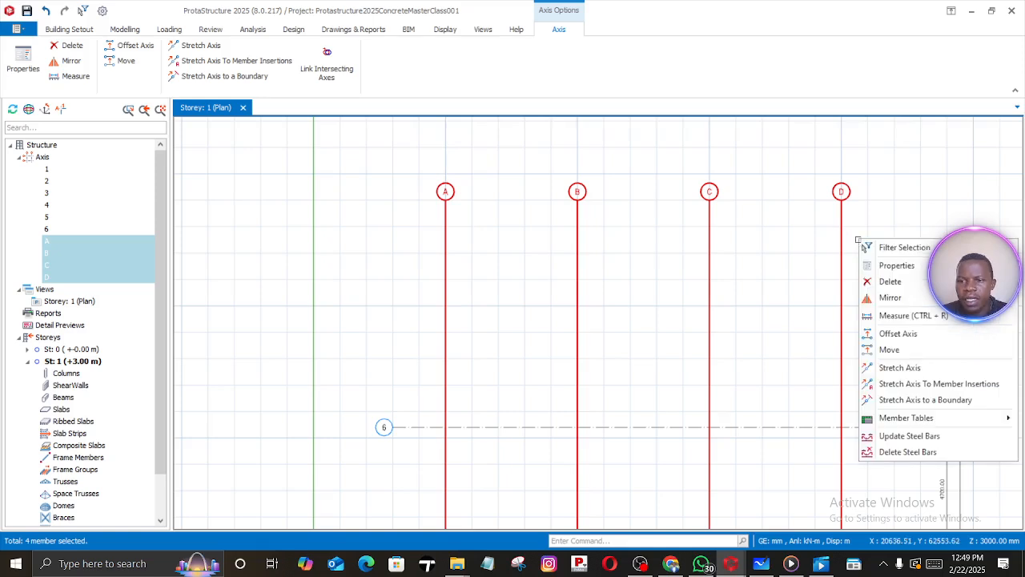
pyautogui.click(890, 368)
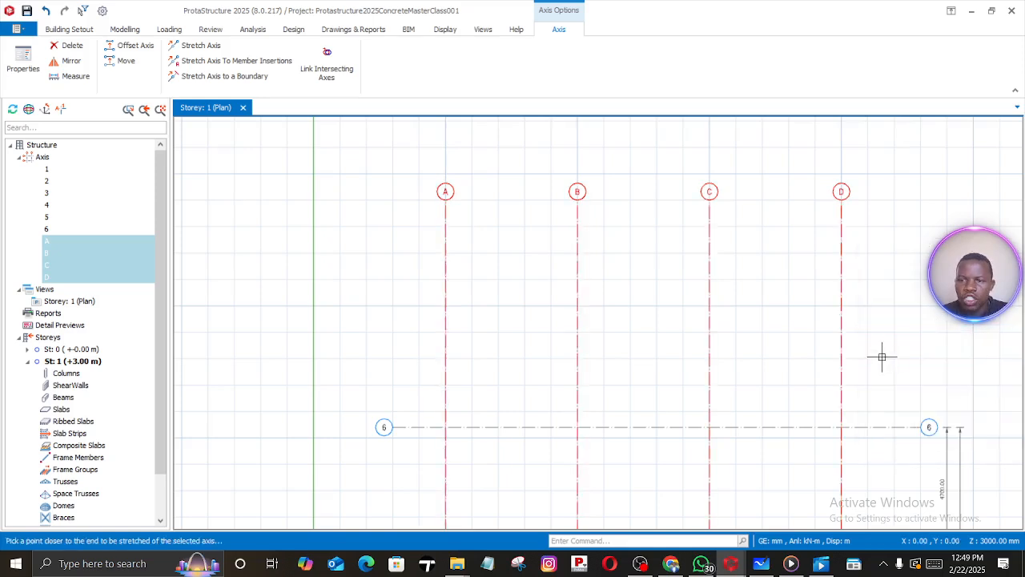
pyautogui.click(841, 199)
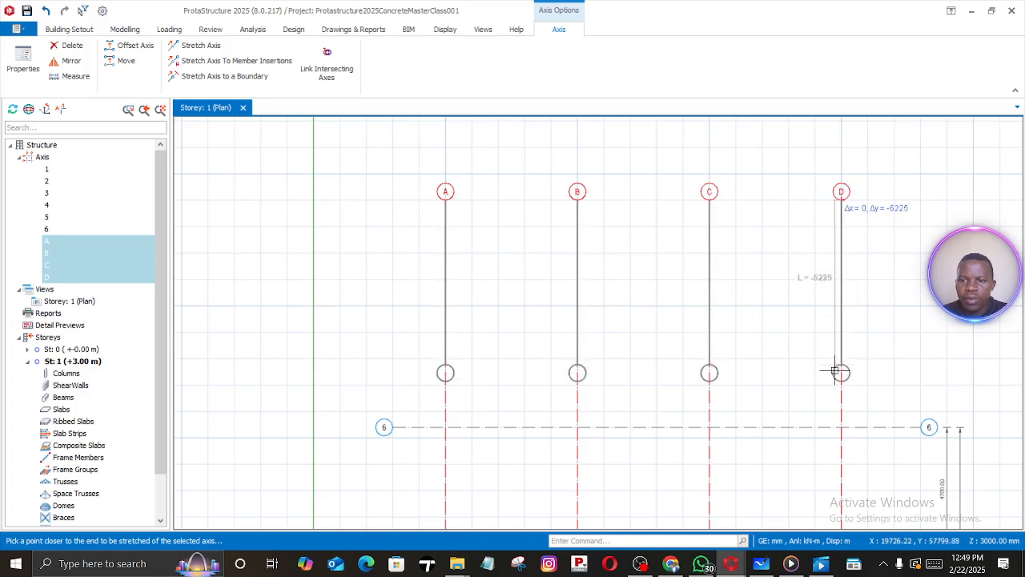
pyautogui.scroll(3, 837, 355)
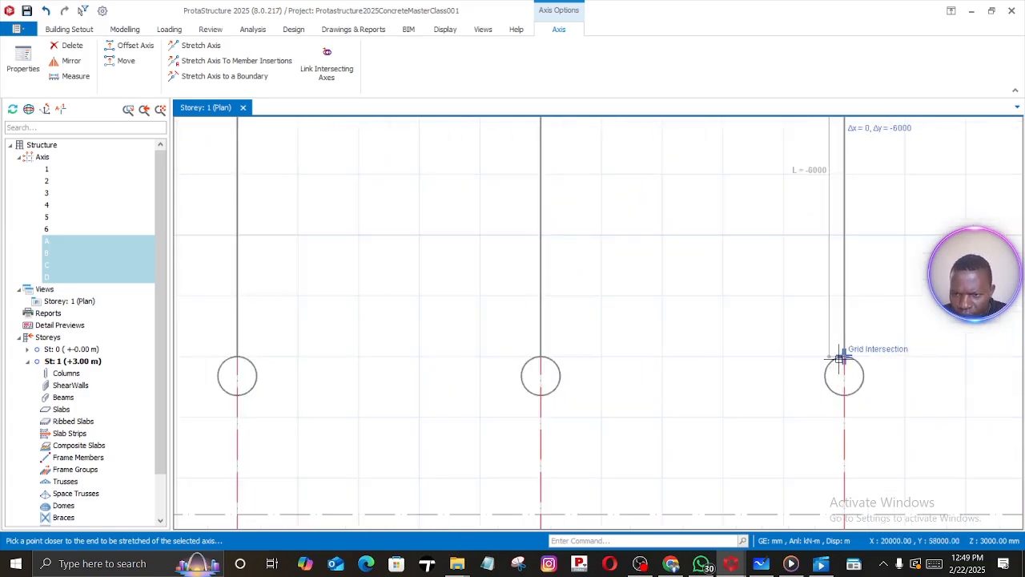
pyautogui.click(841, 356)
pyautogui.scroll(-5, 705, 371)
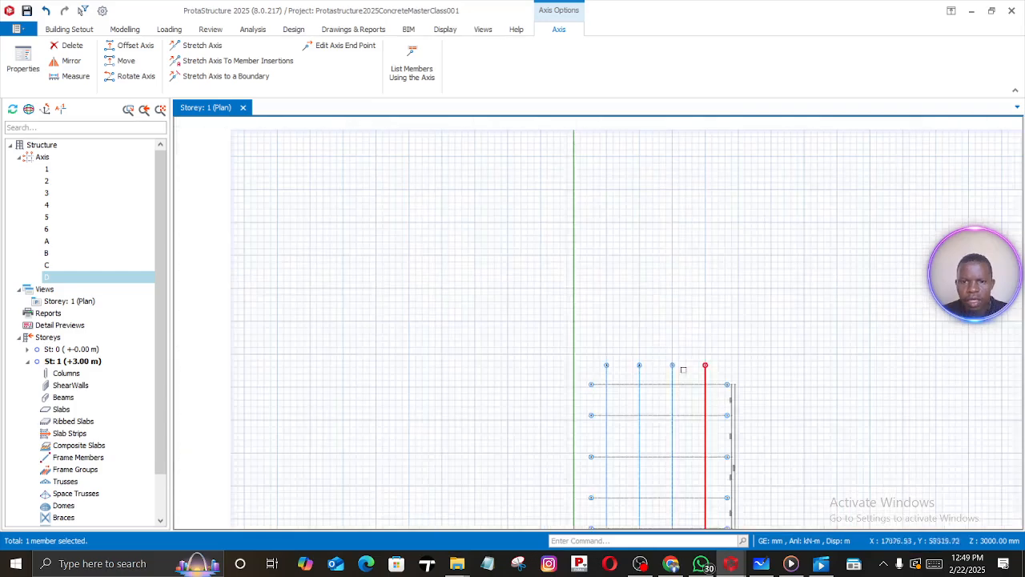
# Inspect the layout of the numbered and lettered axes on the Storey 1 plan
pyautogui.moveTo(671, 396); pyautogui.dragTo(645, 331, button='middle')
pyautogui.scroll(4, 645, 331)
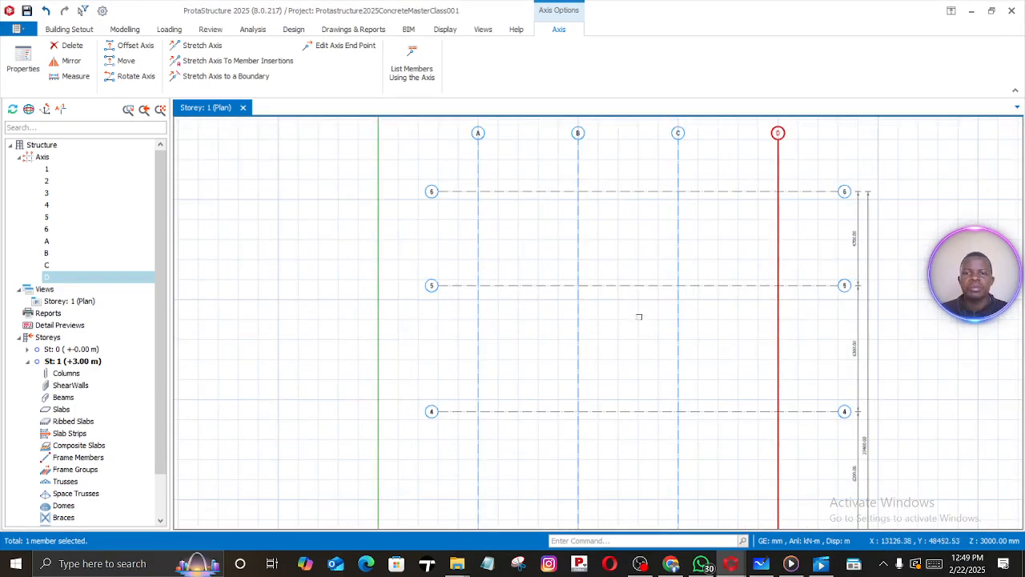
pyautogui.scroll(3, 549, 268)
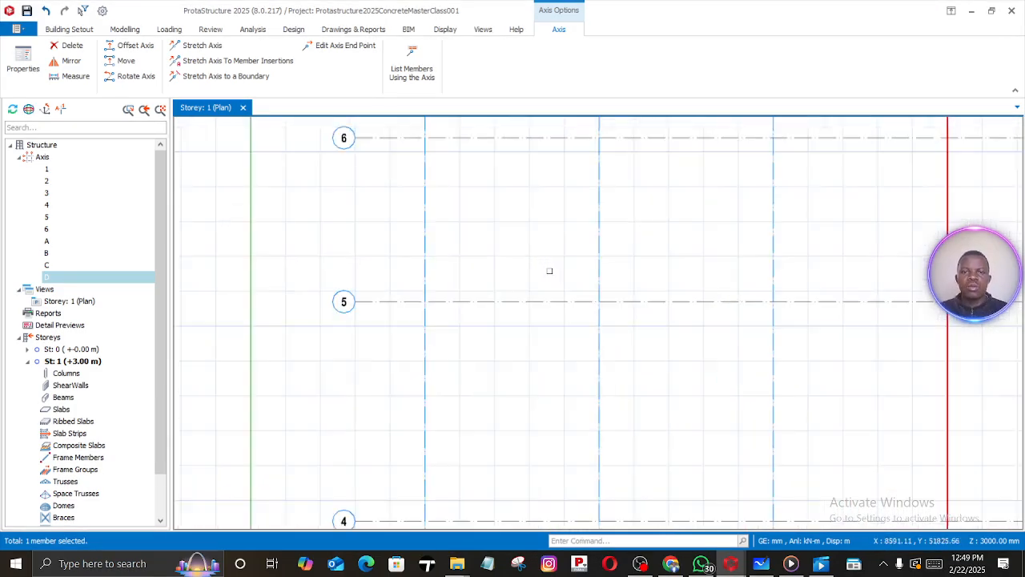
pyautogui.scroll(-5, 547, 280)
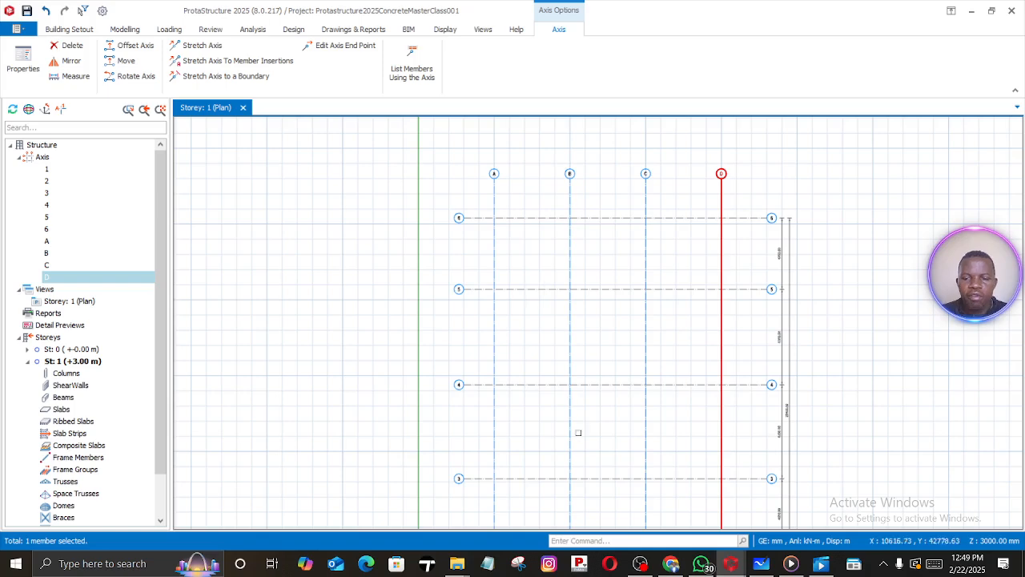
pyautogui.scroll(3, 580, 370)
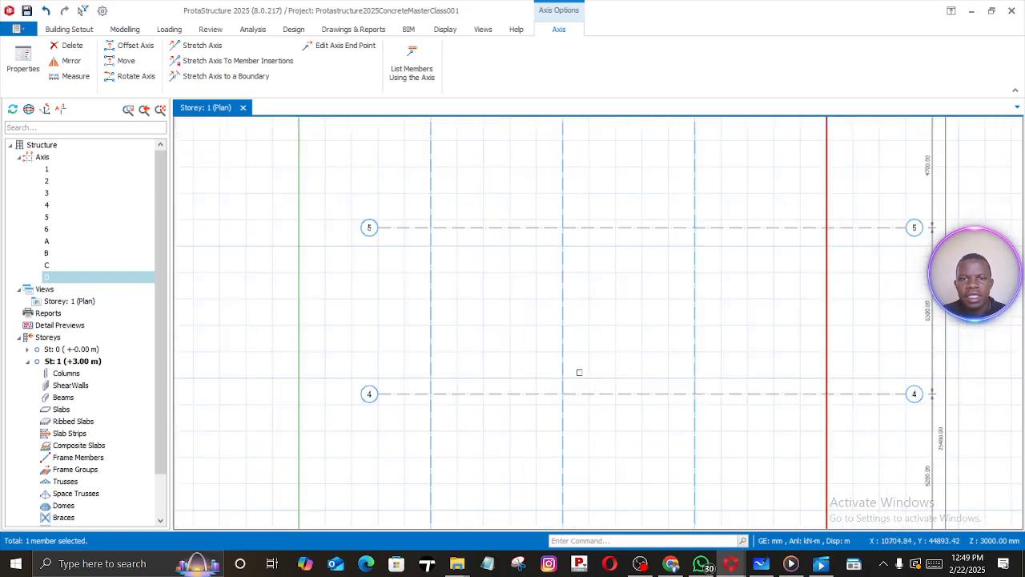
pyautogui.scroll(-3, 576, 372)
pyautogui.scroll(3, 471, 231)
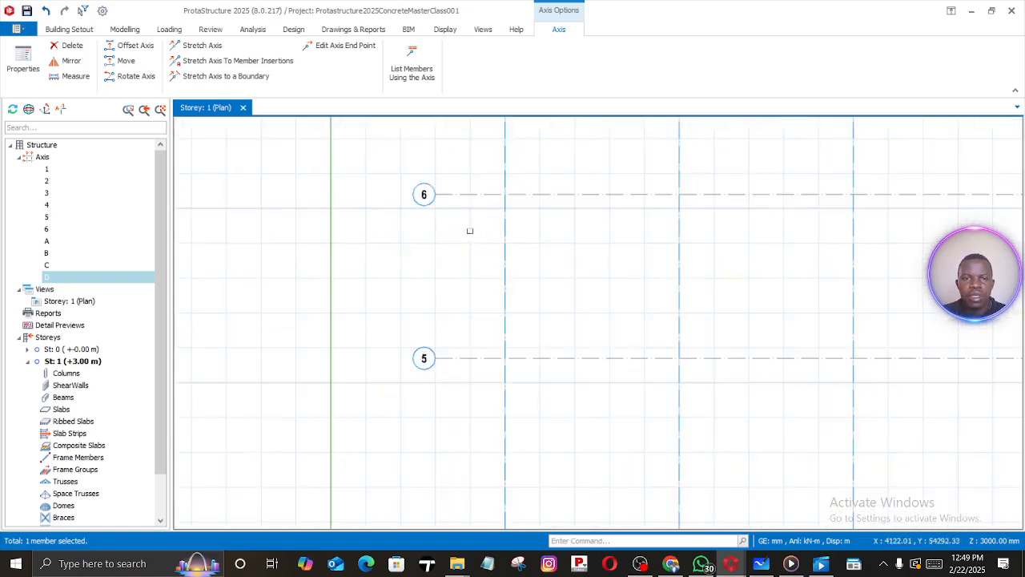
pyautogui.scroll(-4, 479, 235)
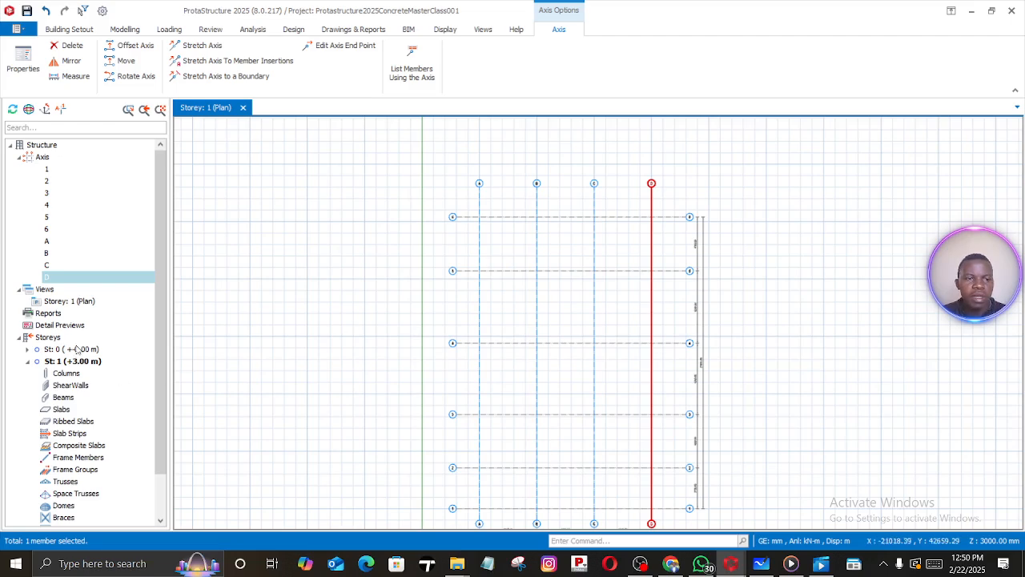
# Switch to Microsoft Whiteboard and examine the roof, basement and ground floor plans
pyautogui.click(48, 340)
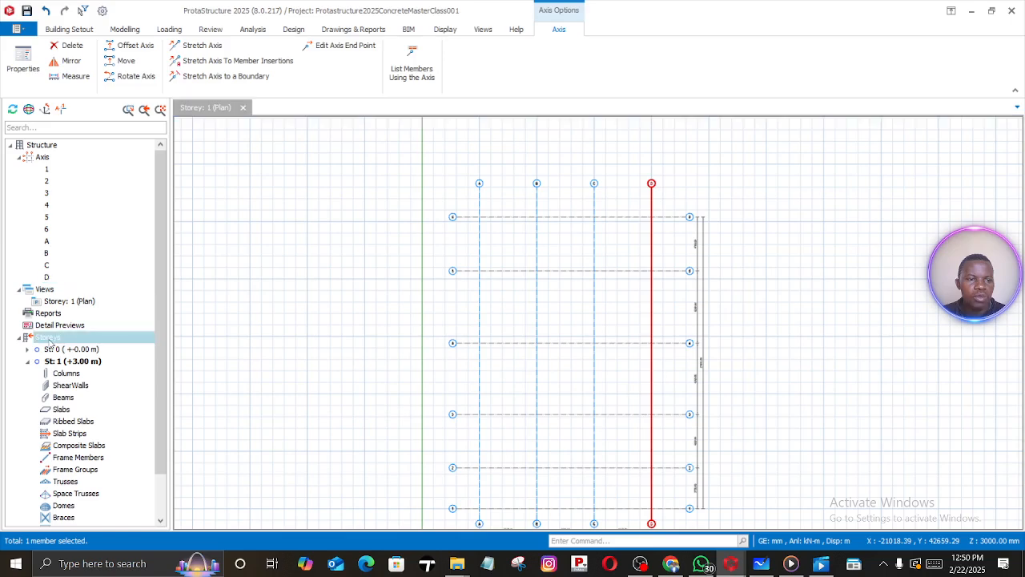
pyautogui.rightClick(48, 340)
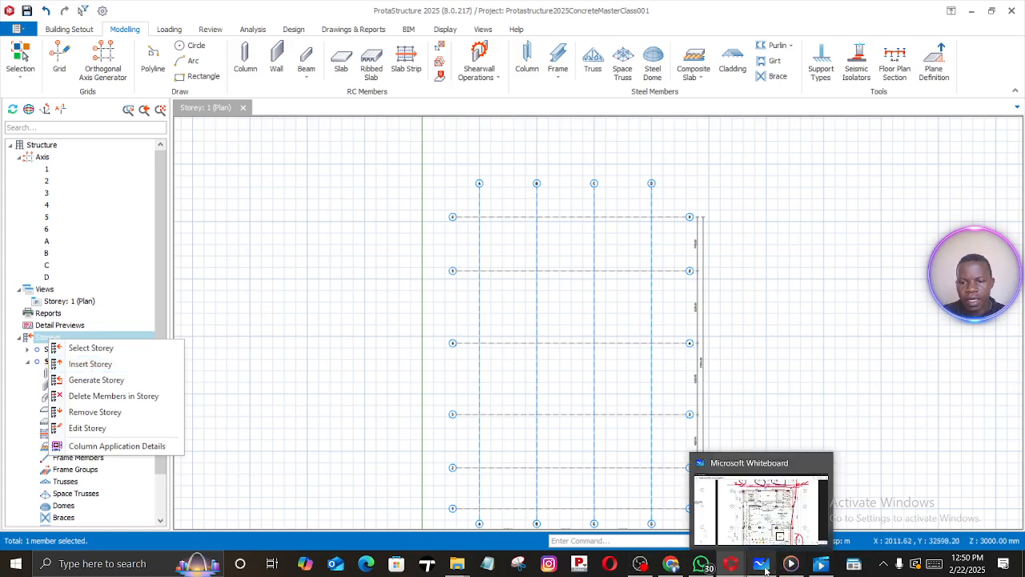
pyautogui.click(765, 566)
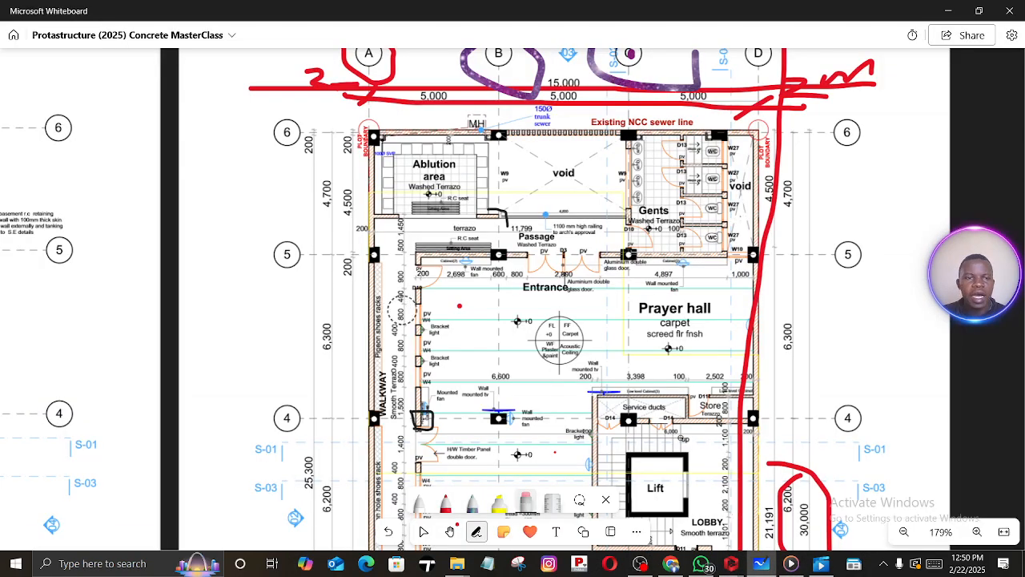
pyautogui.keyDown('ctrl'); pyautogui.scroll(-2, 416, 396); pyautogui.keyUp('ctrl')
pyautogui.scroll(-1, 399, 310)
pyautogui.moveTo(389, 340); pyautogui.dragTo(741, 263, button='middle')
pyautogui.scroll(-1, 570, 275)
pyautogui.scroll(-3, 570, 275)
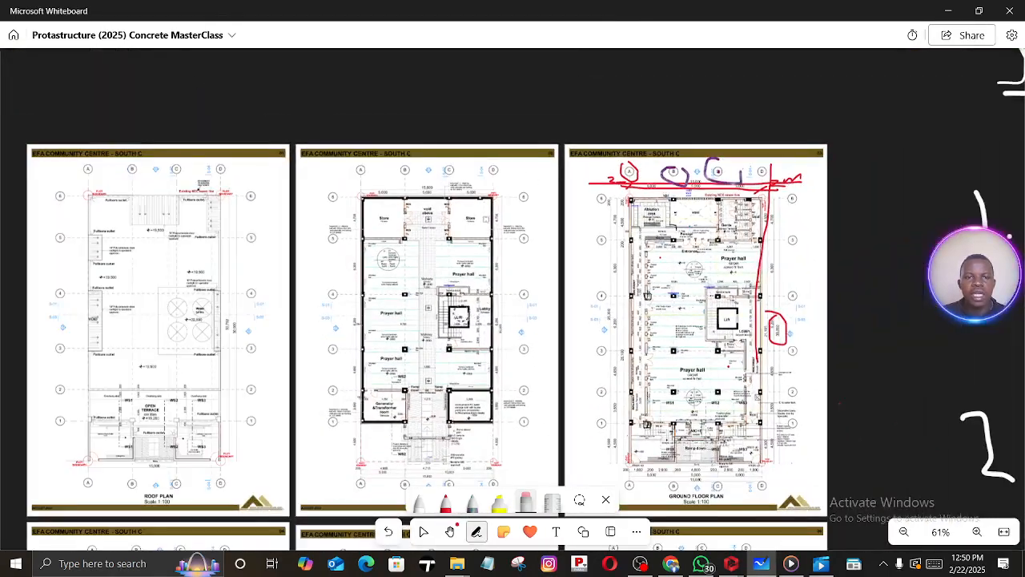
pyautogui.moveTo(519, 267); pyautogui.dragTo(648, 155, button='middle')
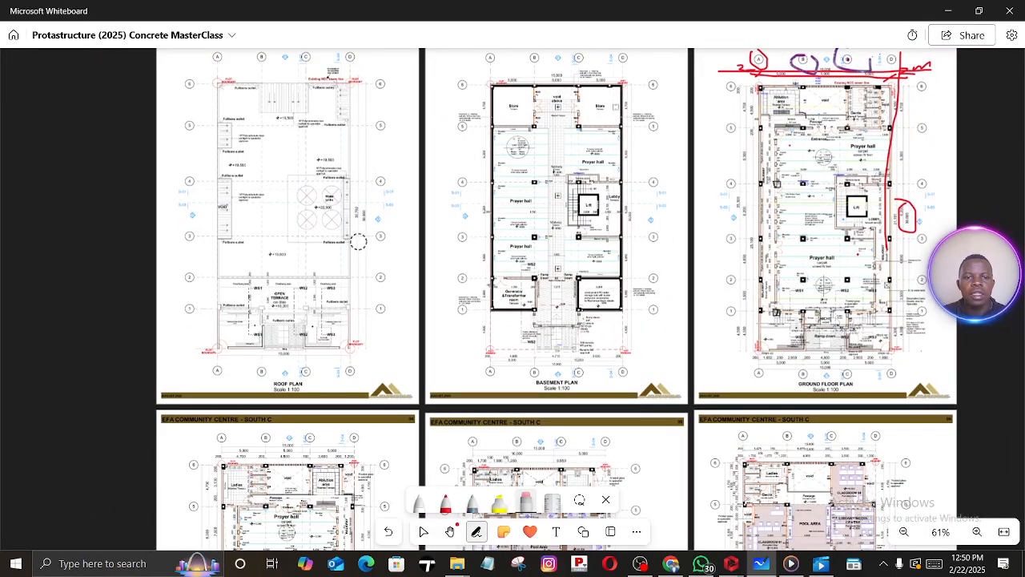
pyautogui.scroll(-1, 355, 242)
pyautogui.moveTo(355, 242); pyautogui.dragTo(346, 205, button='middle')
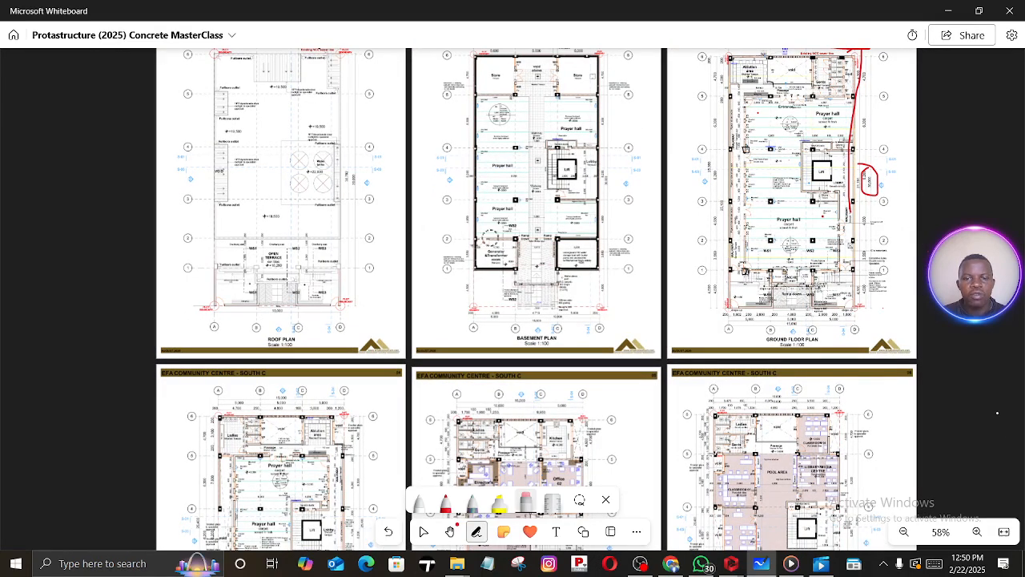
pyautogui.moveTo(501, 243); pyautogui.dragTo(482, 188, button='middle')
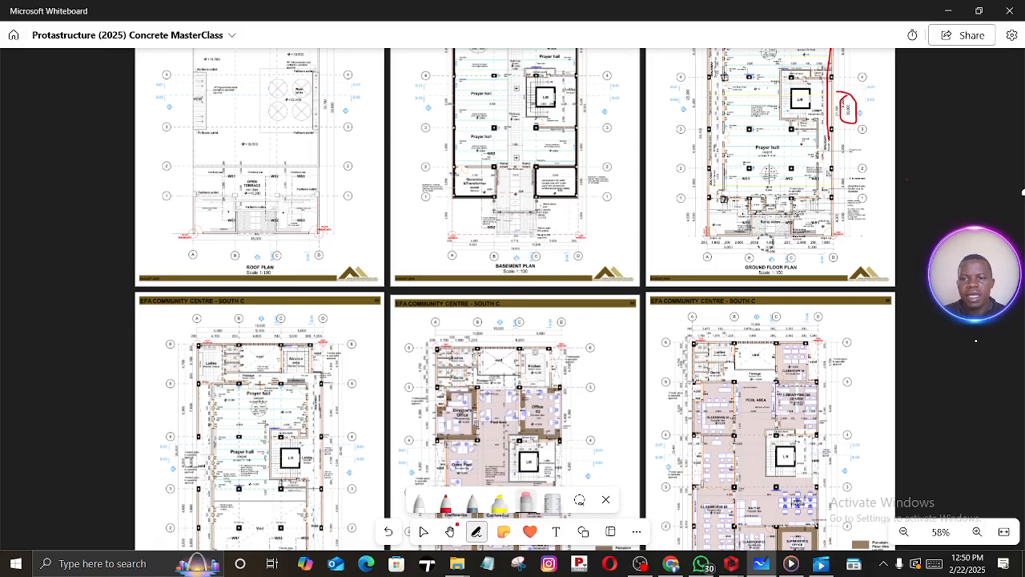
# Review the mezzanine, 1st, 2nd and 3rd floor plans and the 4th functional terrace plan, then return to the first sheets
pyautogui.moveTo(253, 456); pyautogui.dragTo(282, 298, button='middle')
pyautogui.moveTo(479, 370); pyautogui.dragTo(456, 284, button='middle')
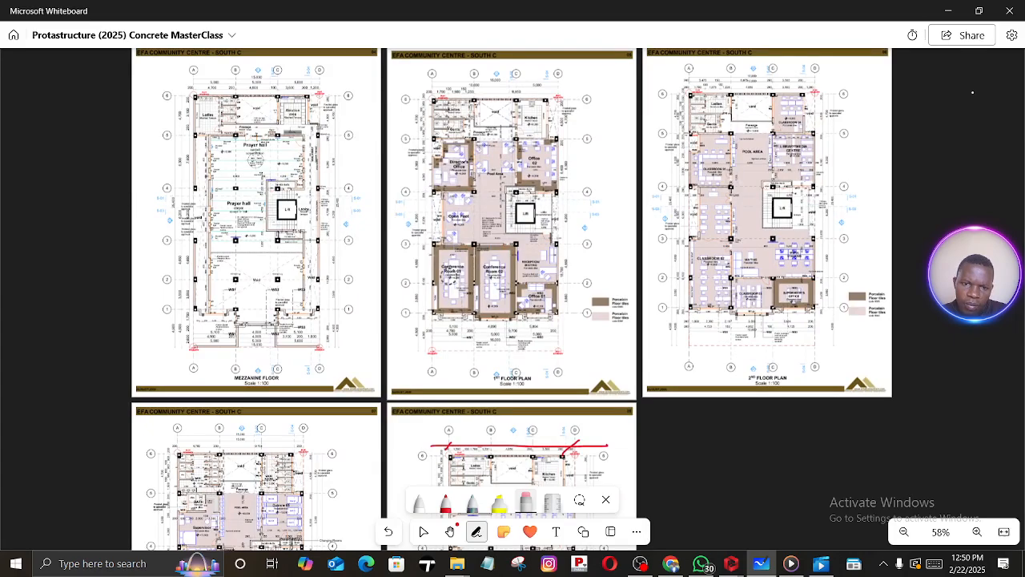
pyautogui.moveTo(534, 329); pyautogui.dragTo(578, 213, button='middle')
pyautogui.moveTo(434, 431); pyautogui.dragTo(486, 257, button='middle')
pyautogui.scroll(3, 524, 342)
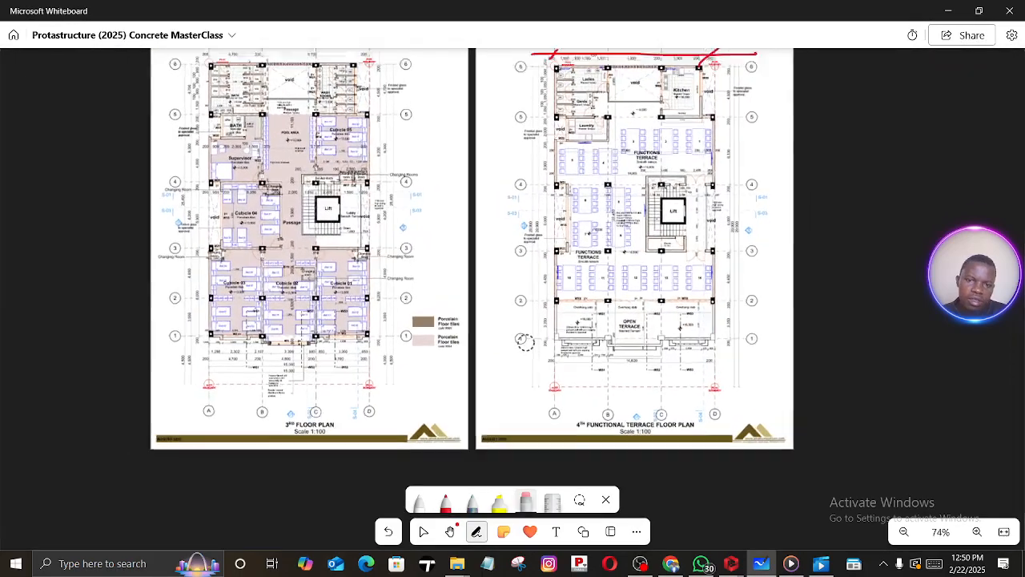
pyautogui.scroll(-6, 526, 341)
pyautogui.moveTo(526, 384); pyautogui.dragTo(519, 538, button='middle')
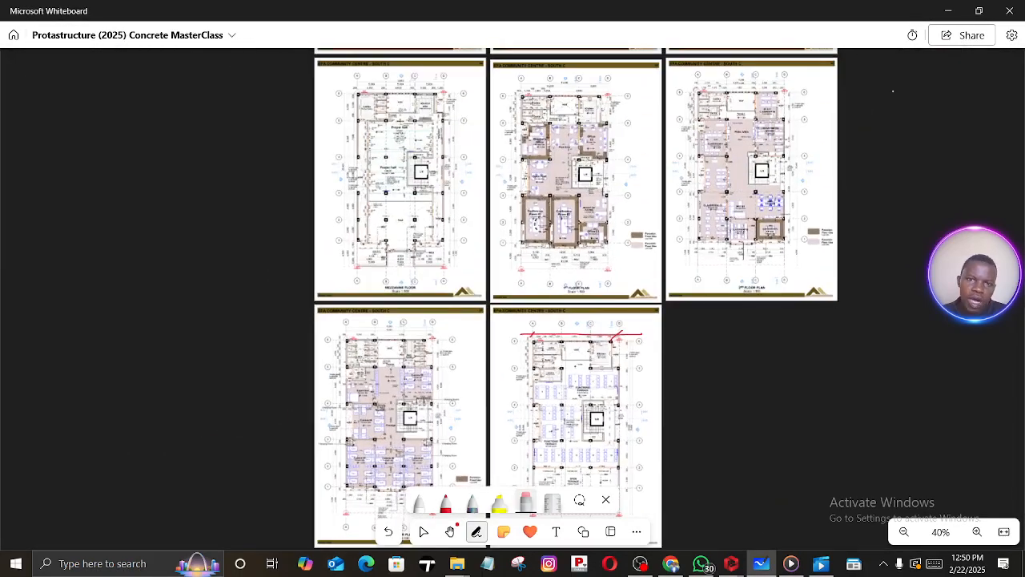
pyautogui.moveTo(546, 320); pyautogui.dragTo(540, 494, button='middle')
pyautogui.moveTo(545, 214); pyautogui.dragTo(520, 379, button='middle')
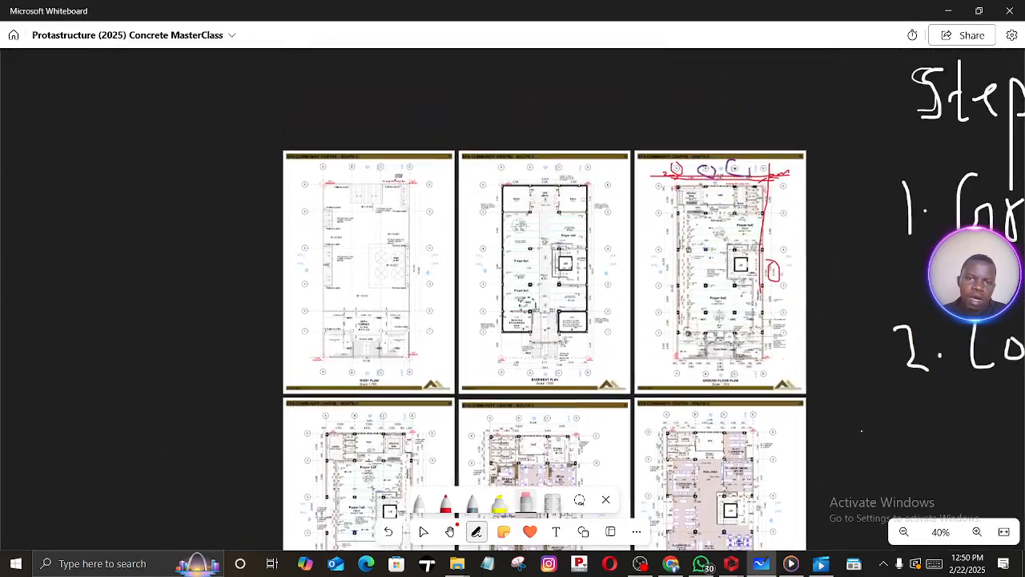
# Go through the basement, ground, mezzanine, 1st and 2nd floor plans in order to identify the building's storeys
pyautogui.moveTo(539, 243); pyautogui.dragTo(545, 123, button='middle')
pyautogui.scroll(1, 562, 195)
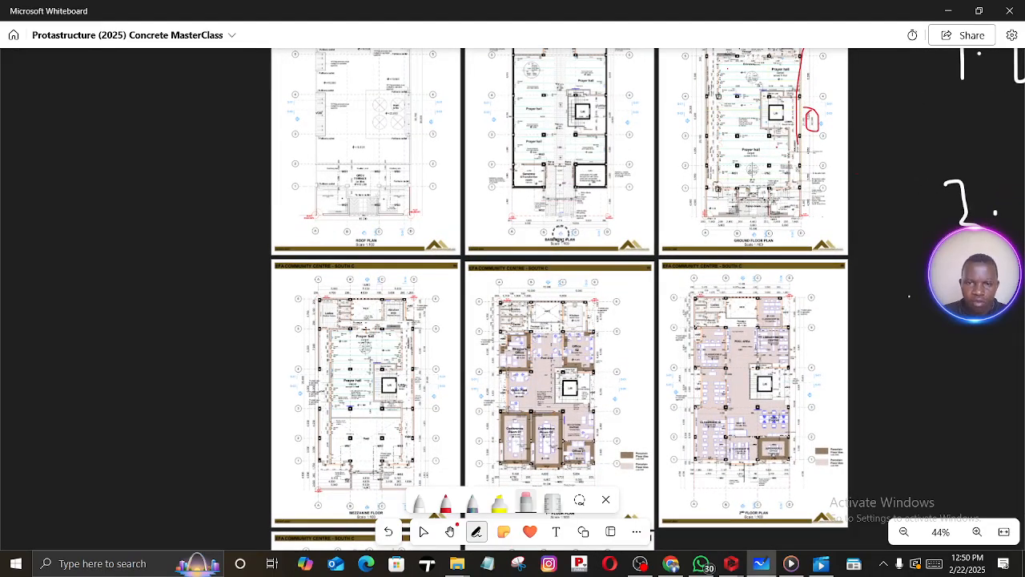
pyautogui.scroll(2, 559, 233)
pyautogui.scroll(-1, 561, 236)
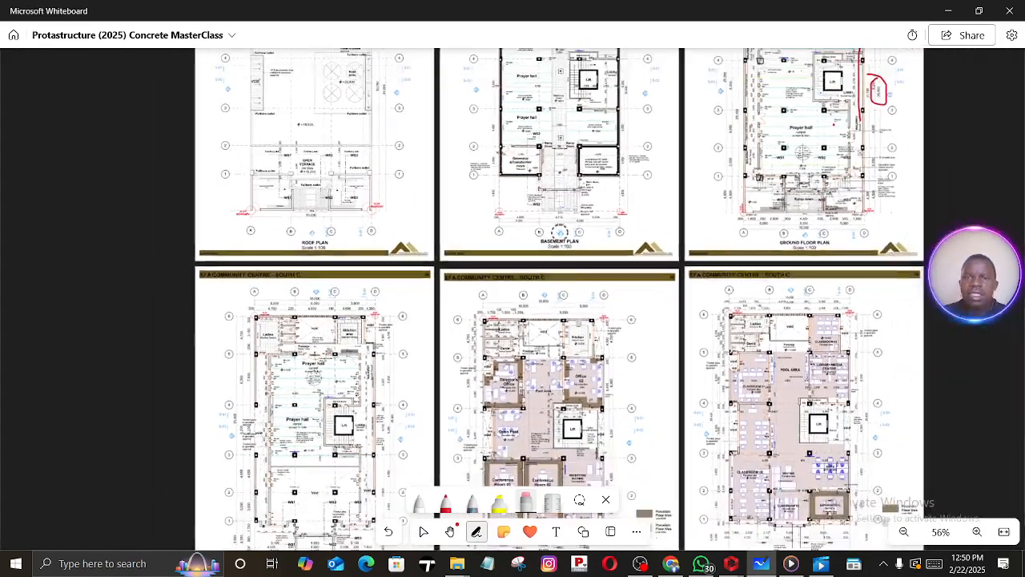
pyautogui.moveTo(587, 307); pyautogui.dragTo(565, 211, button='middle')
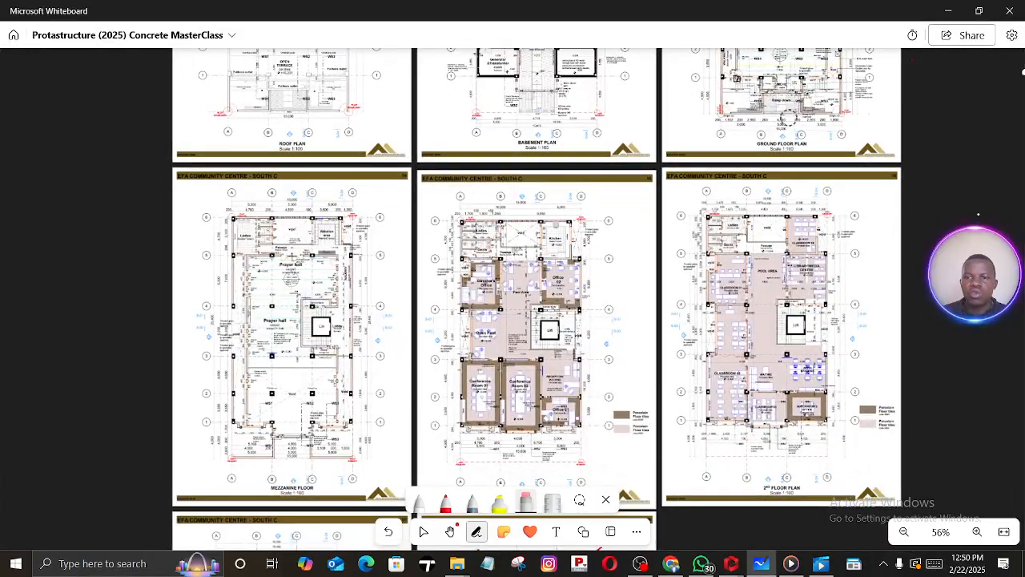
pyautogui.scroll(2, 793, 113)
pyautogui.moveTo(608, 283); pyautogui.dragTo(799, 85, button='middle')
pyautogui.scroll(1, 246, 420)
pyautogui.moveTo(485, 453); pyautogui.dragTo(337, 365, button='middle')
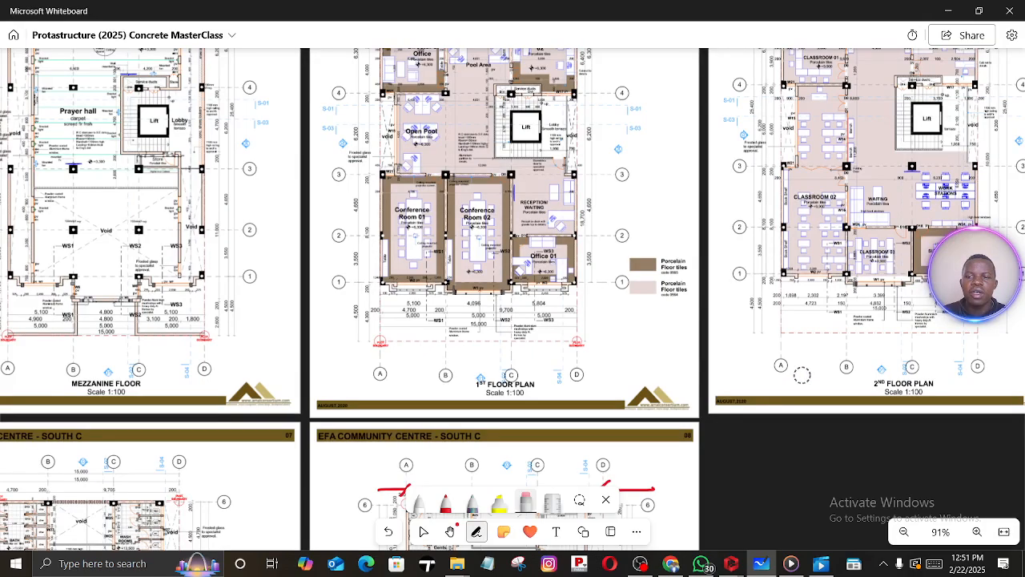
pyautogui.scroll(1, 802, 375)
pyautogui.moveTo(777, 363); pyautogui.dragTo(608, 324, button='middle')
pyautogui.scroll(1, 668, 323)
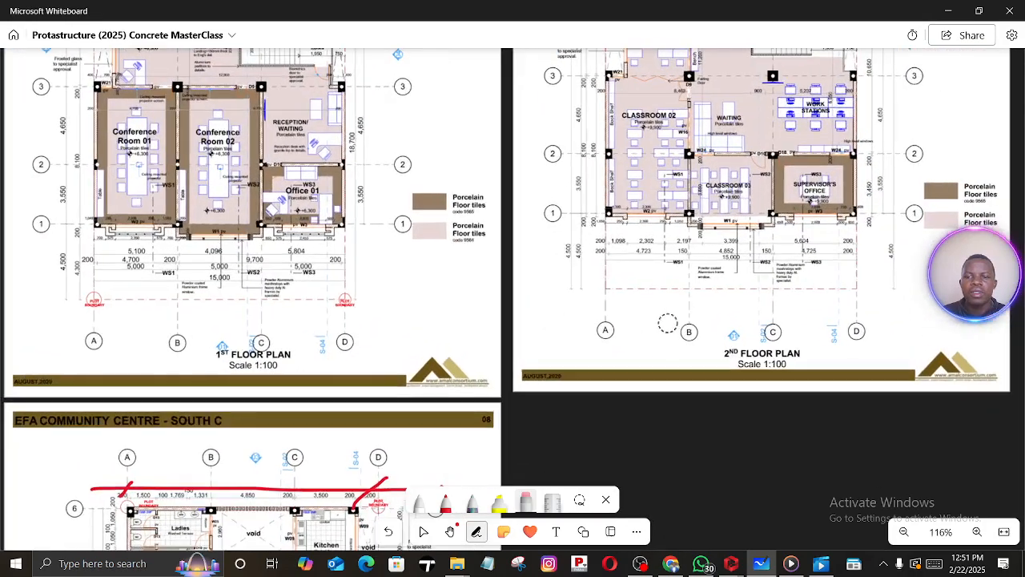
# Examine the 3rd floor and 4th functional terrace floor plans at closer range
pyautogui.moveTo(759, 345); pyautogui.dragTo(865, 207, button='middle')
pyautogui.moveTo(414, 449); pyautogui.dragTo(733, 225, button='middle')
pyautogui.moveTo(200, 469); pyautogui.dragTo(459, 193, button='middle')
pyautogui.moveTo(482, 353); pyautogui.dragTo(240, 361, button='middle')
pyautogui.keyDown('ctrl'); pyautogui.scroll(3, 603, 423); pyautogui.keyUp('ctrl')
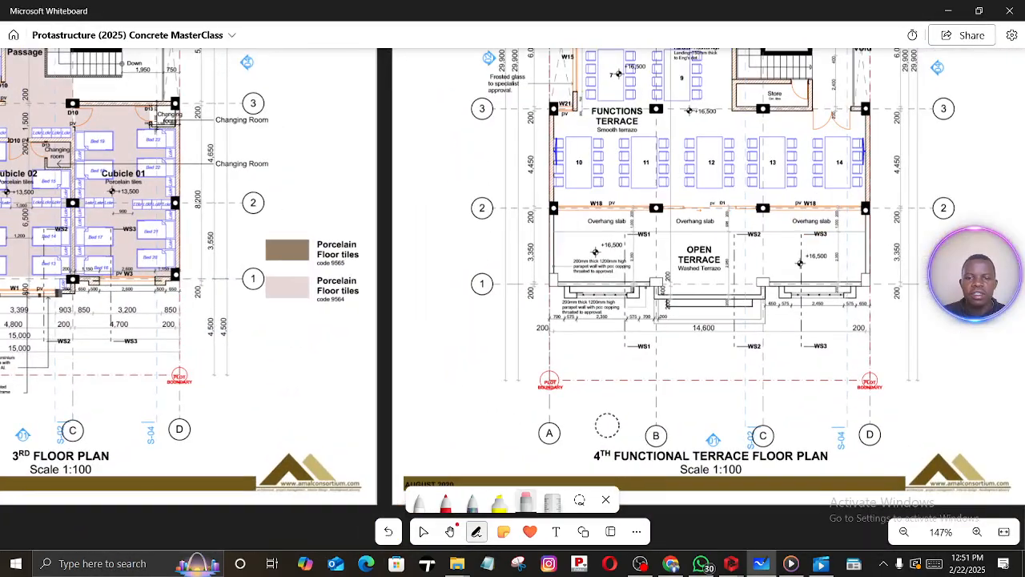
pyautogui.keyDown('ctrl'); pyautogui.scroll(-3, 607, 425); pyautogui.keyUp('ctrl')
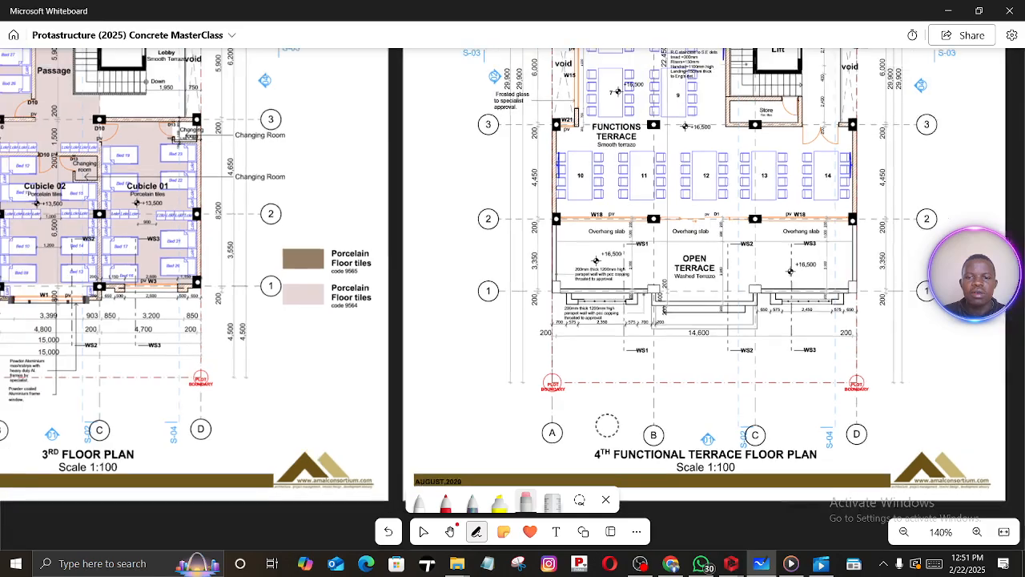
pyautogui.keyDown('ctrl'); pyautogui.scroll(-5, 604, 417); pyautogui.keyUp('ctrl')
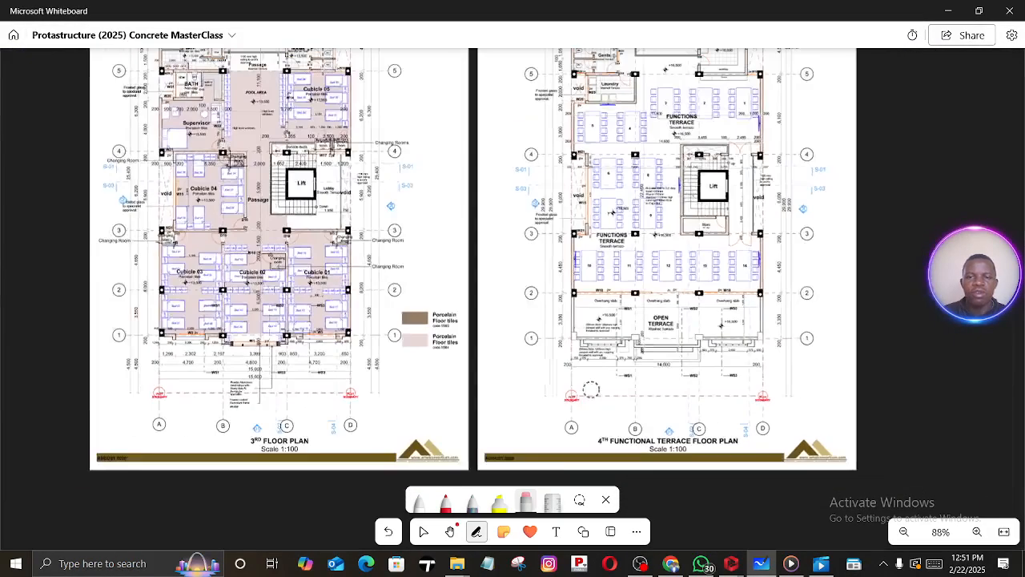
pyautogui.moveTo(560, 286); pyautogui.dragTo(553, 362, button='middle')
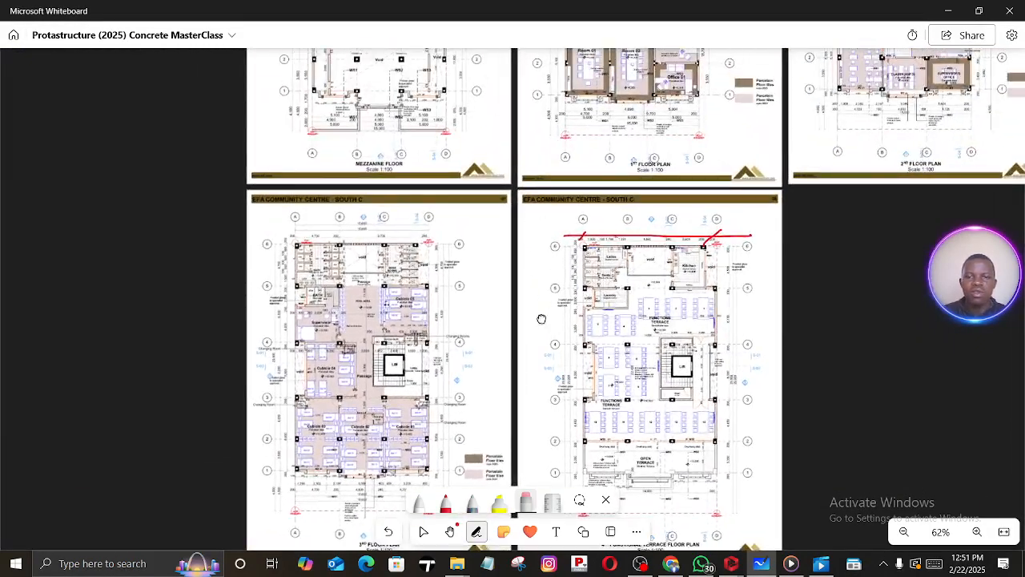
pyautogui.moveTo(542, 318); pyautogui.dragTo(530, 418, button='middle')
# Switch to ProtaStructure 2025 and insert storeys up to storey number 7 with a storey height of 3000 mm
pyautogui.moveTo(733, 564)
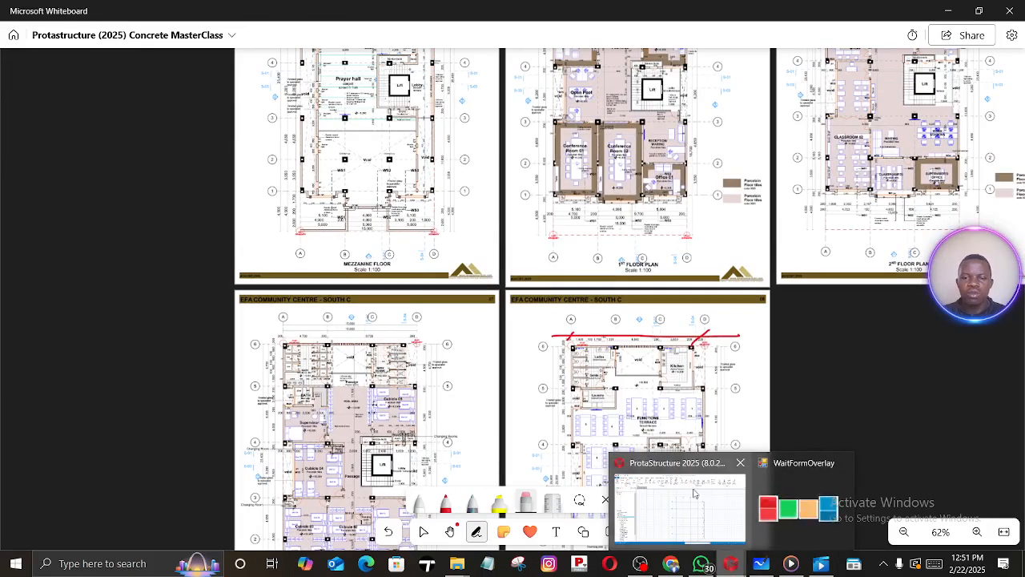
pyautogui.click(695, 486)
pyautogui.rightClick(54, 340)
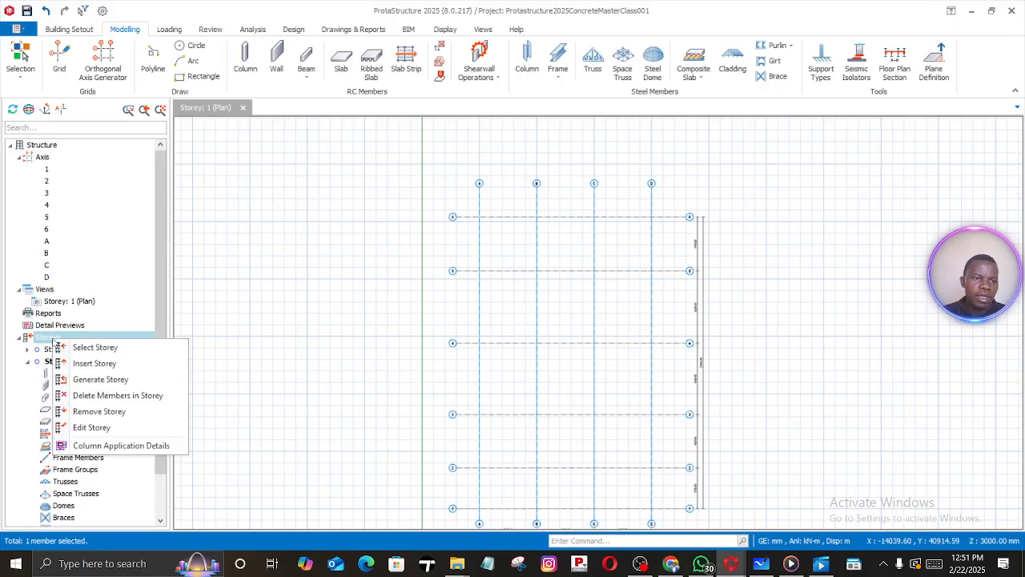
pyautogui.click(93, 363)
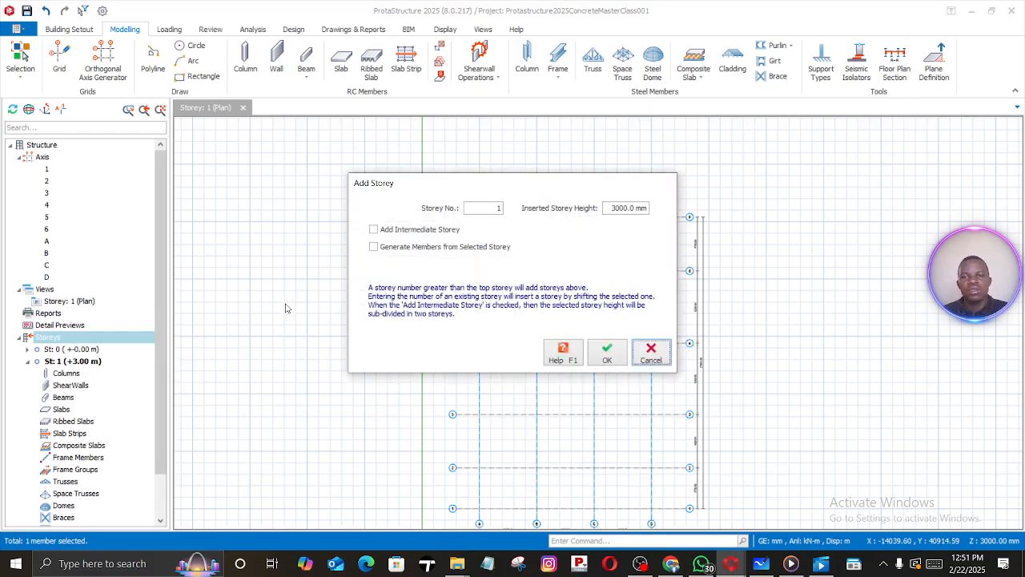
pyautogui.click(498, 208)
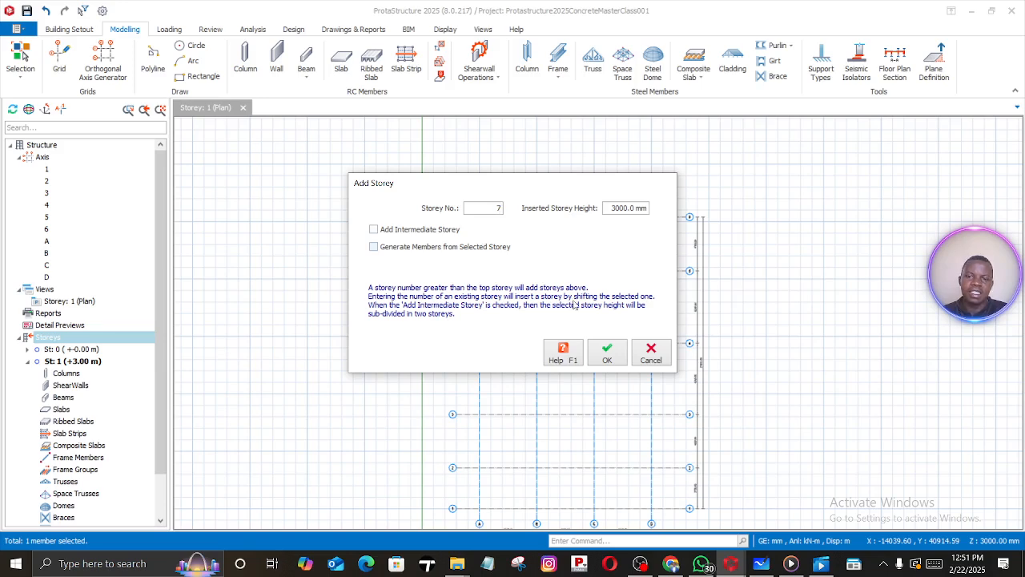
pyautogui.click(606, 359)
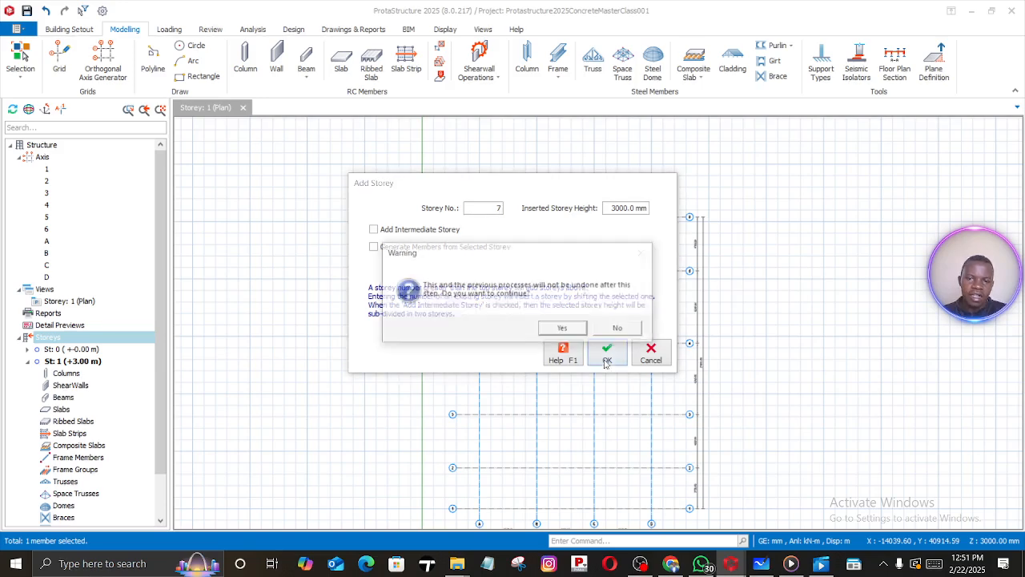
pyautogui.click(575, 331)
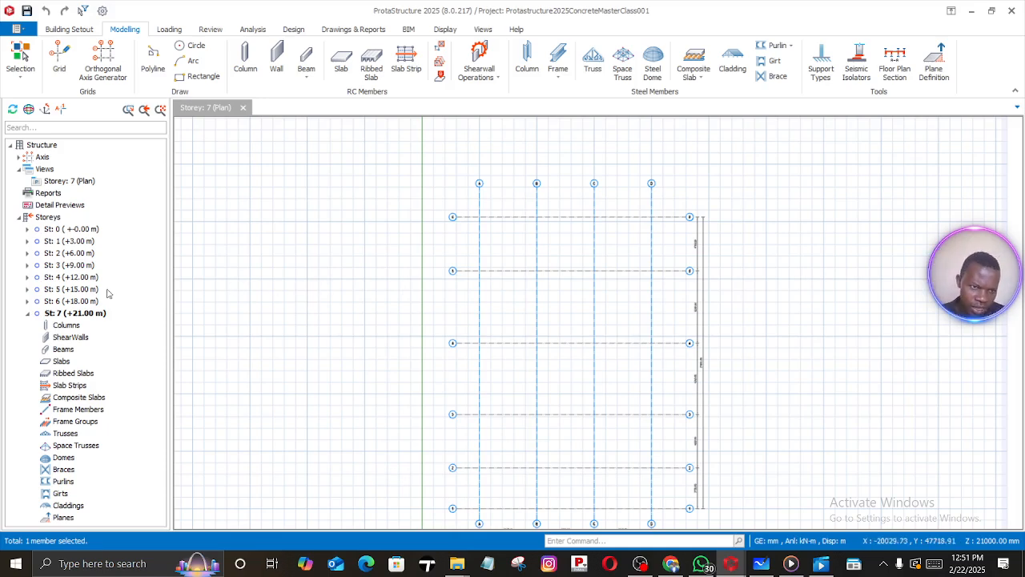
# Open the storey table for editing and set storey 2's height to 3500 mm
pyautogui.click(88, 243)
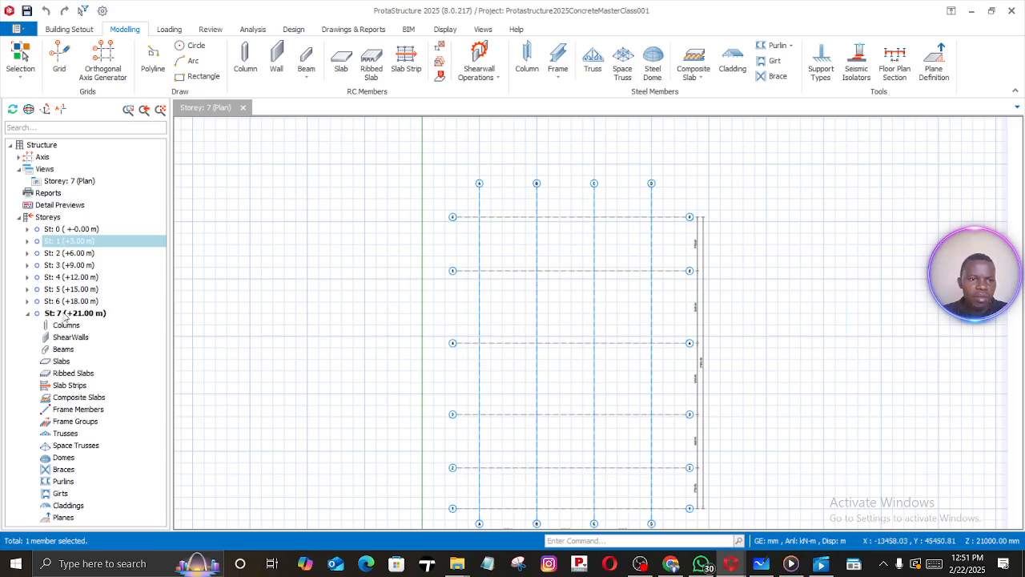
pyautogui.click(49, 218)
pyautogui.rightClick(63, 218)
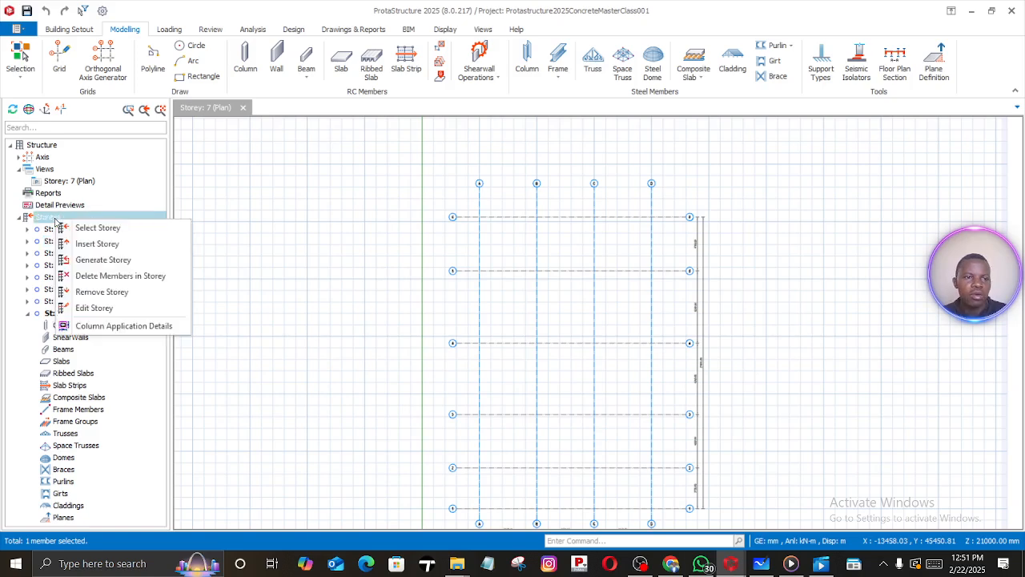
pyautogui.click(92, 308)
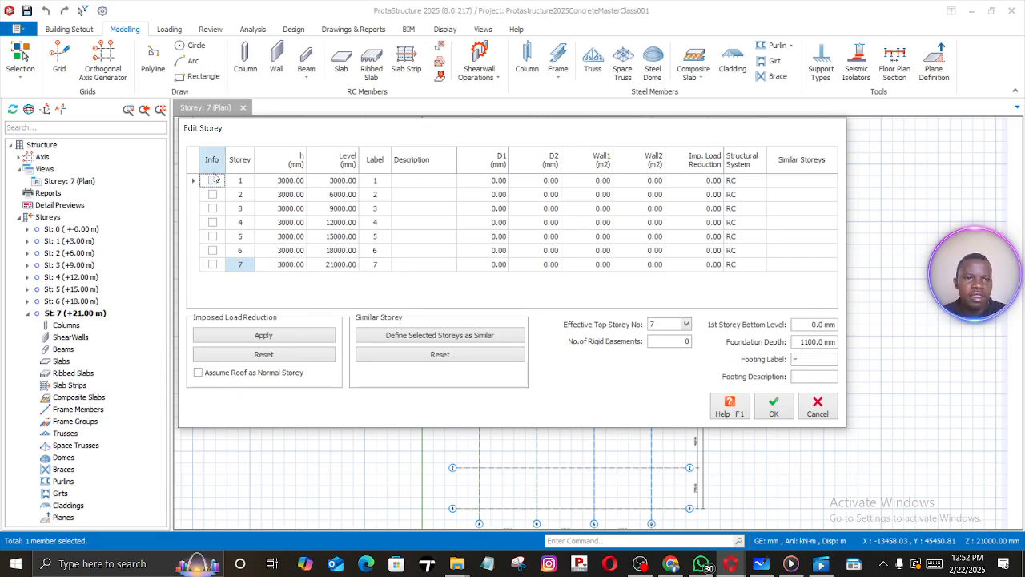
pyautogui.click(280, 186)
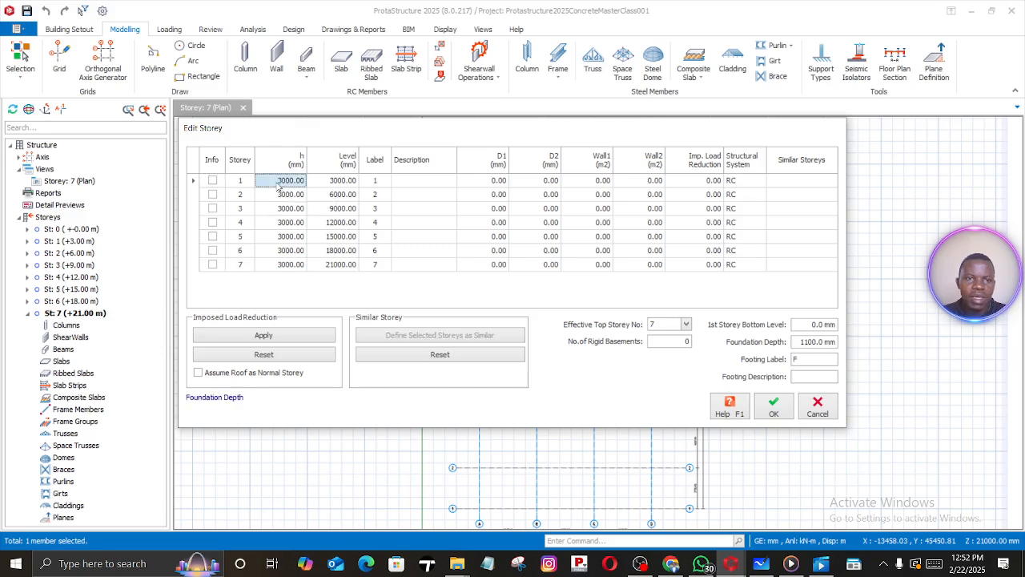
pyautogui.click(278, 184)
pyautogui.moveTo(277, 181); pyautogui.dragTo(294, 182)
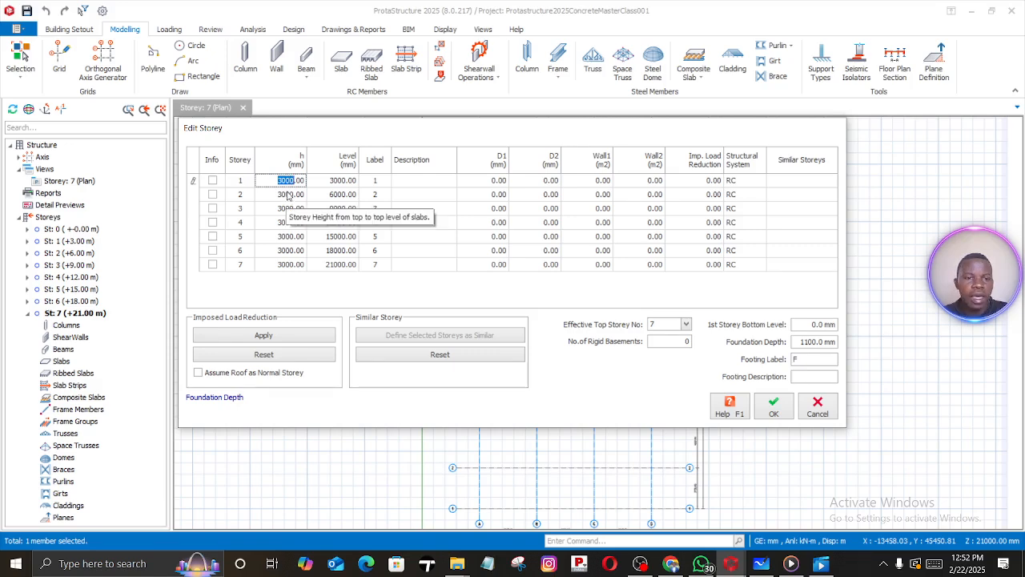
pyautogui.click(289, 195)
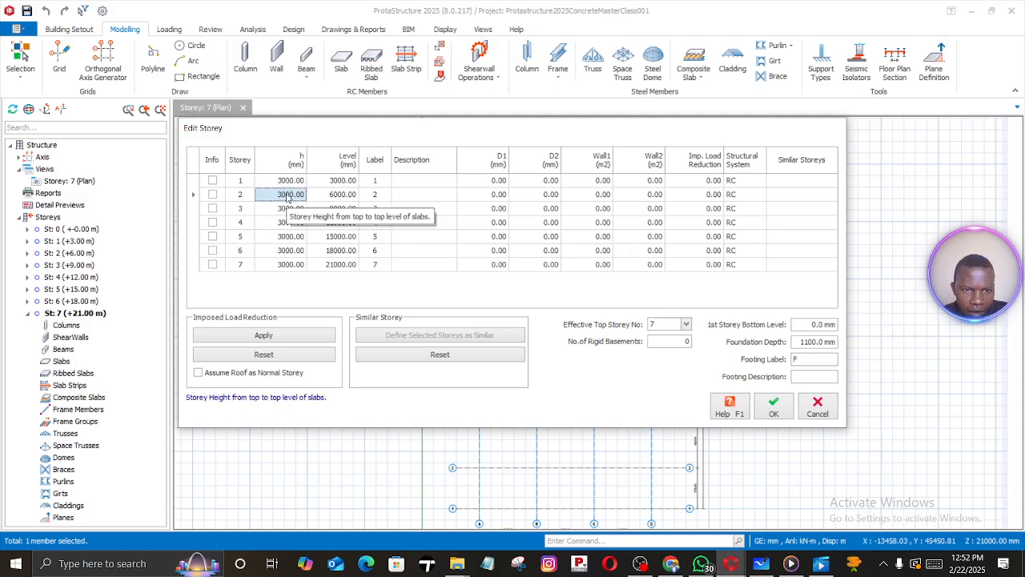
pyautogui.click(285, 196)
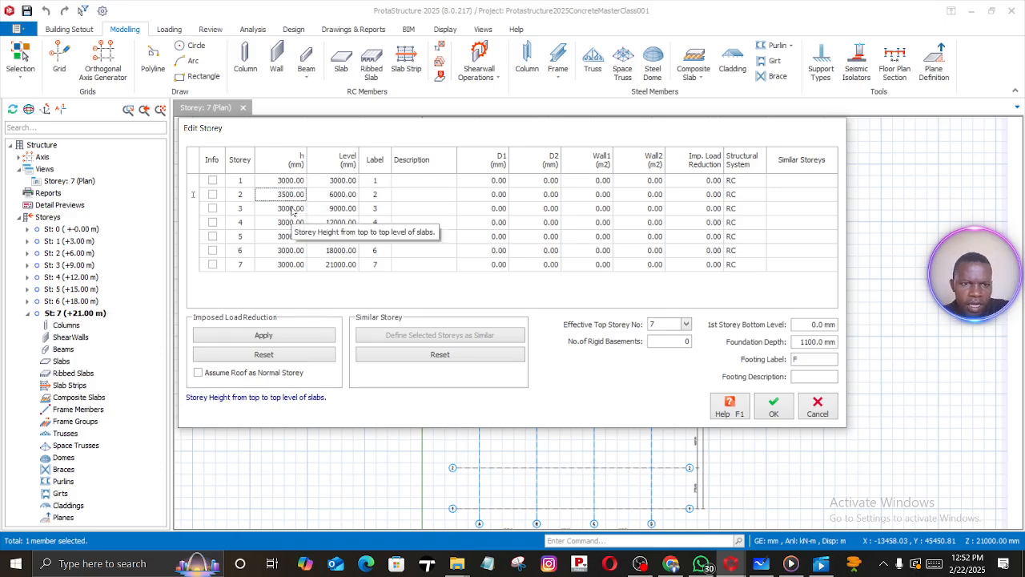
# Set storey 3's height to 2500 mm and the foundation depth to 1500 mm, and apply the storey changes
pyautogui.click(293, 209)
pyautogui.click(289, 209)
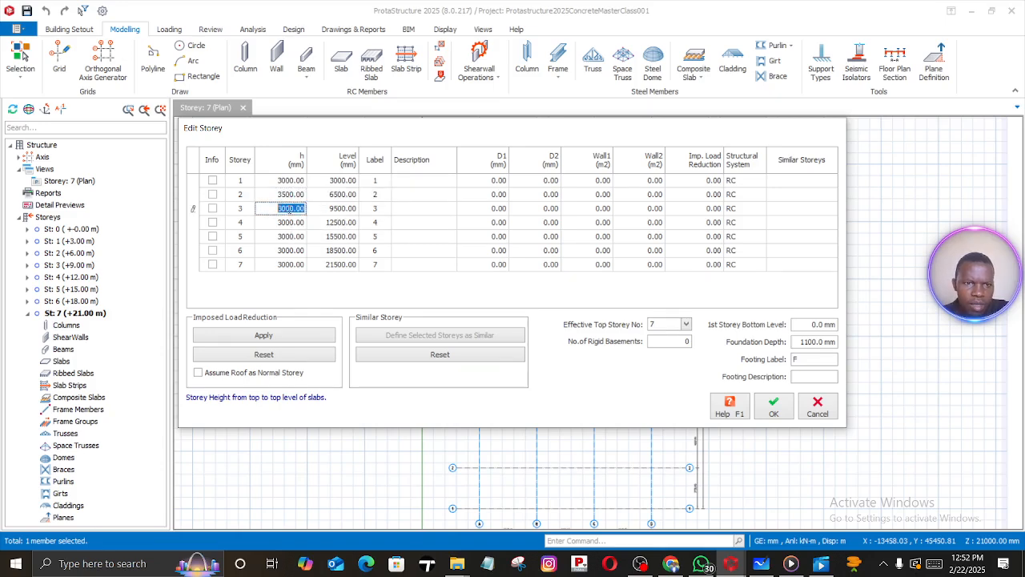
pyautogui.click(290, 208)
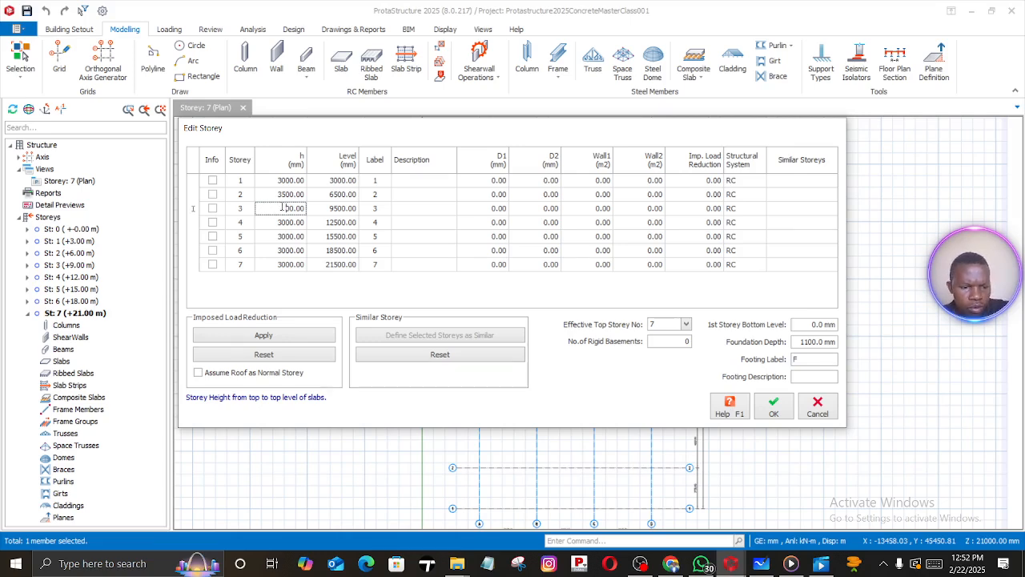
pyautogui.press('Return')
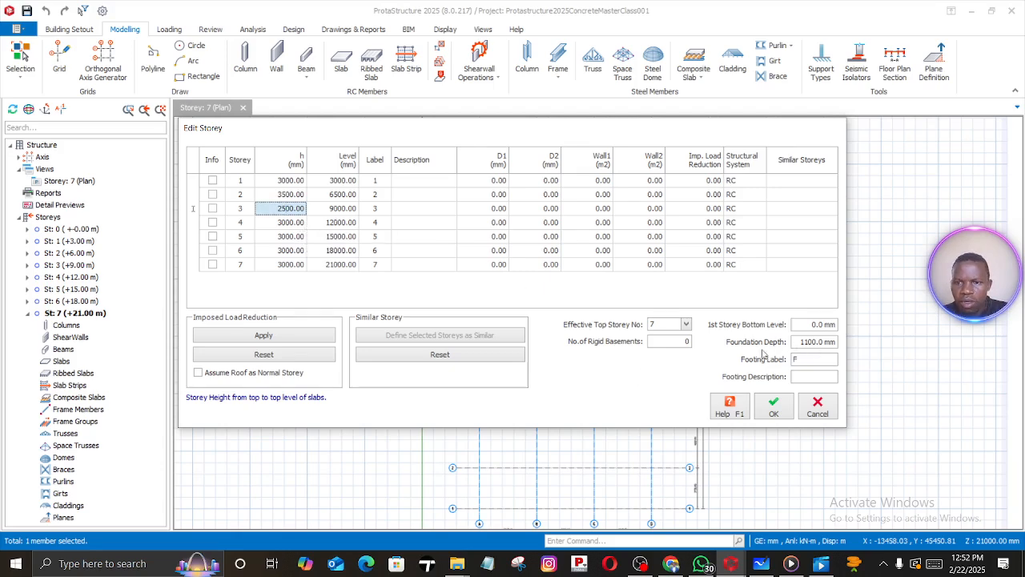
pyautogui.click(811, 342)
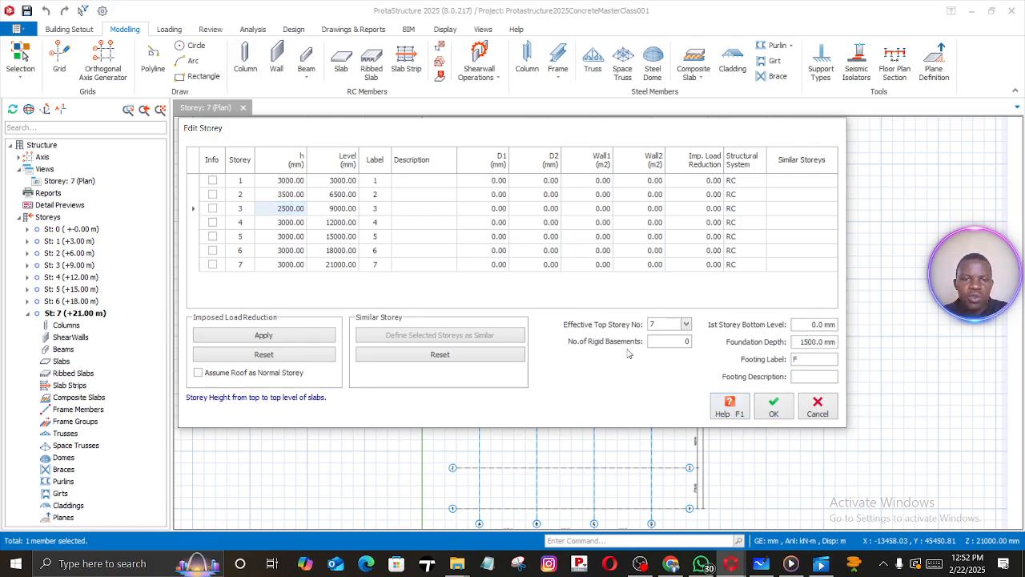
pyautogui.click(770, 407)
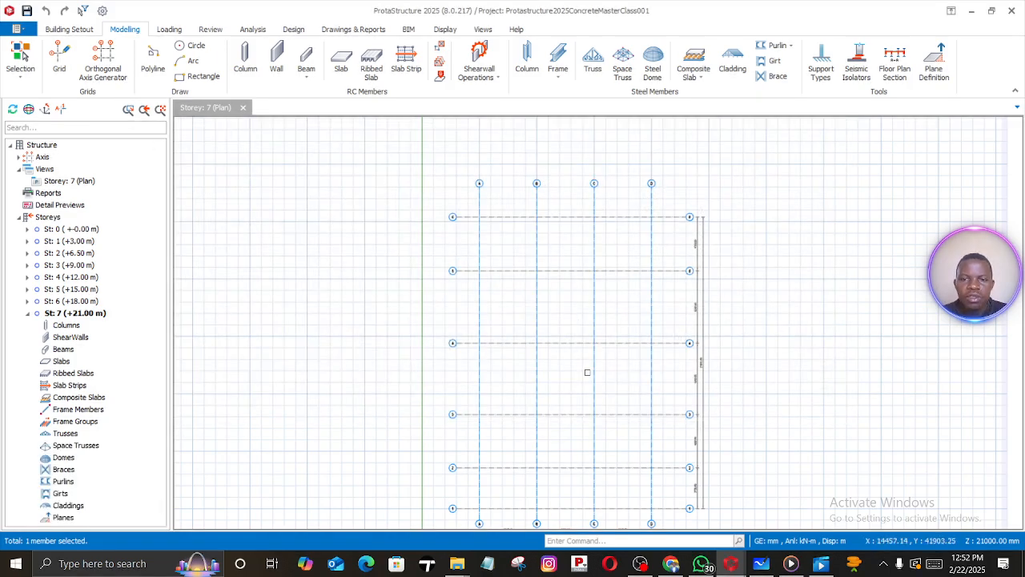
pyautogui.scroll(5, 587, 371)
pyautogui.scroll(-5, 584, 370)
pyautogui.moveTo(569, 369); pyautogui.dragTo(534, 327, button='middle')
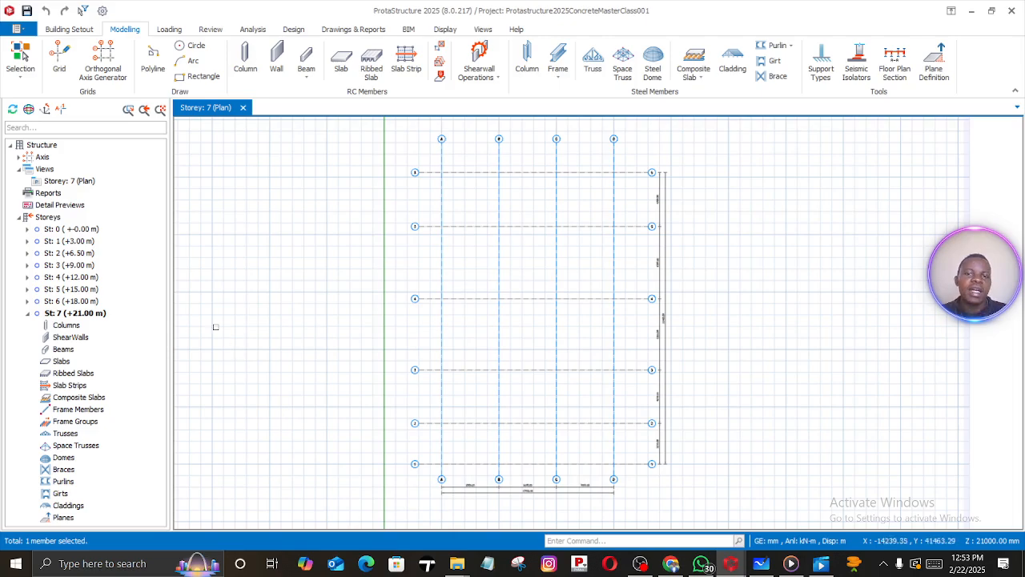
pyautogui.scroll(3, 424, 323)
pyautogui.scroll(-3, 499, 325)
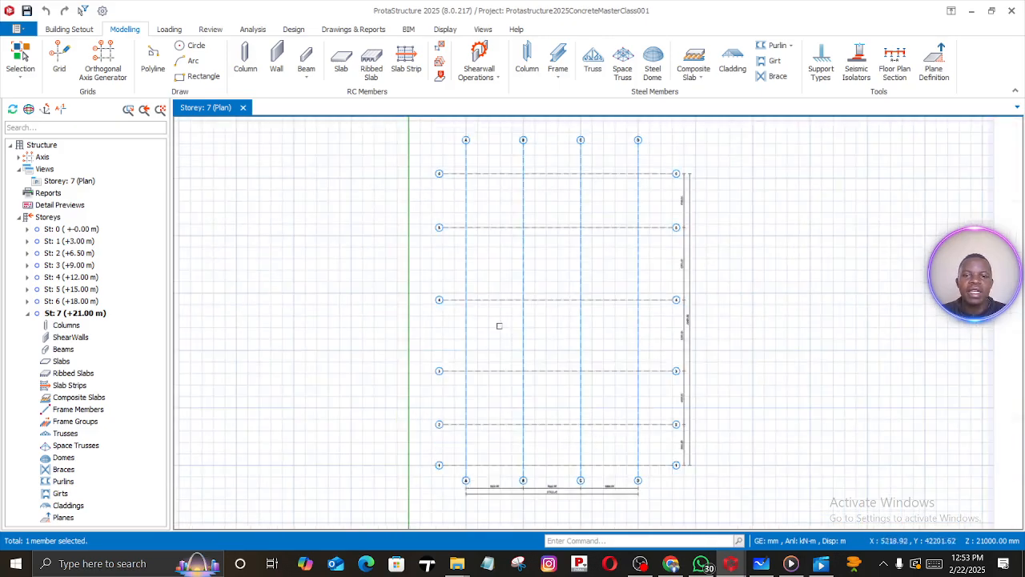
pyautogui.scroll(-1, 504, 340)
pyautogui.scroll(4, 499, 344)
pyautogui.scroll(-5, 489, 335)
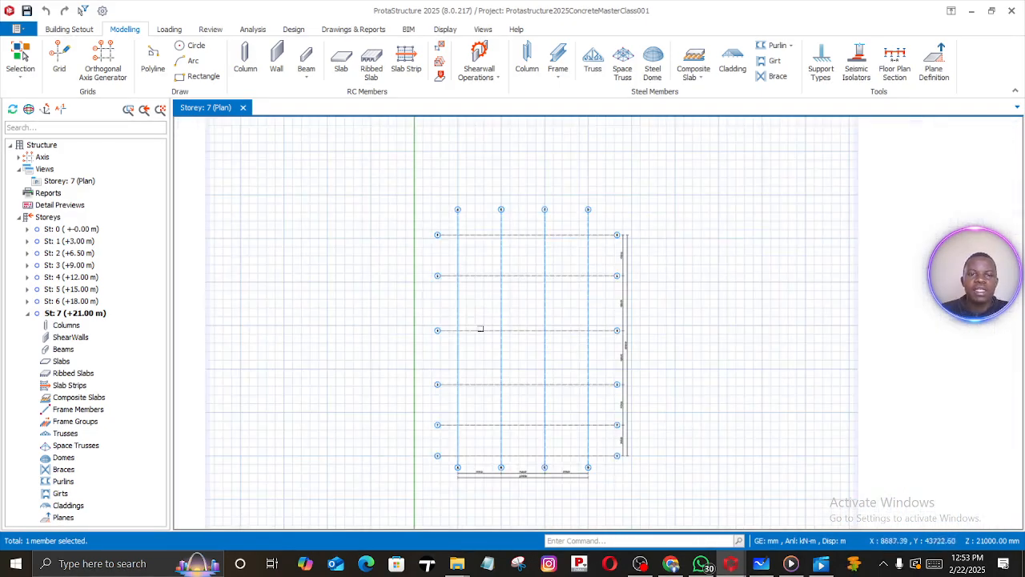
pyautogui.scroll(3, 472, 299)
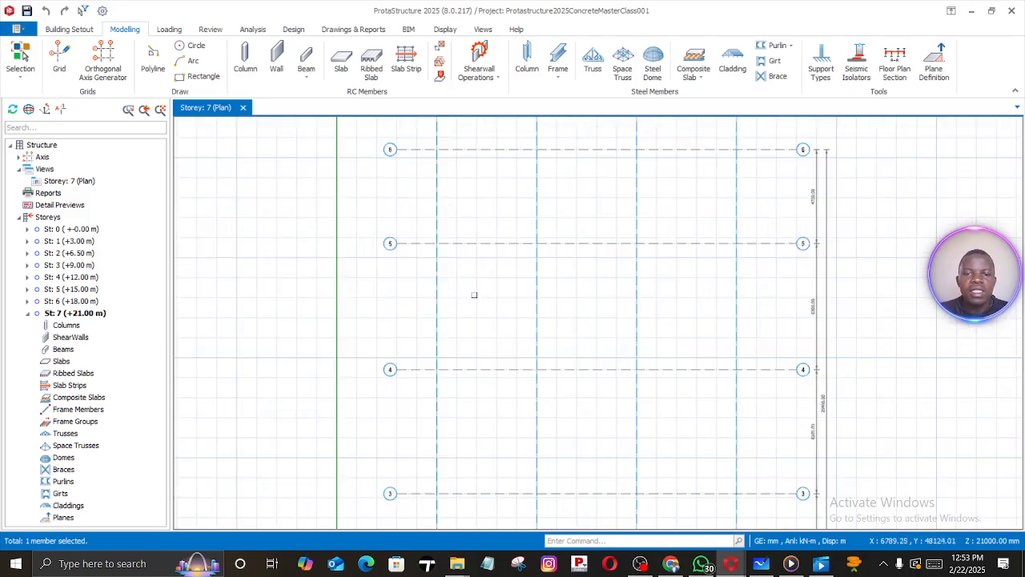
pyautogui.moveTo(459, 289); pyautogui.dragTo(424, 301, button='middle')
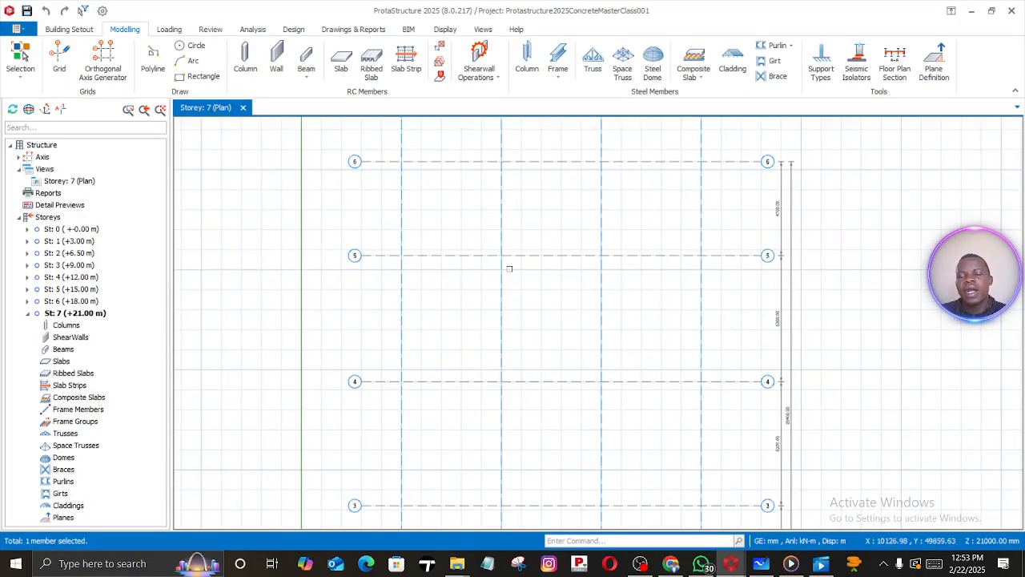
pyautogui.scroll(-2, 507, 268)
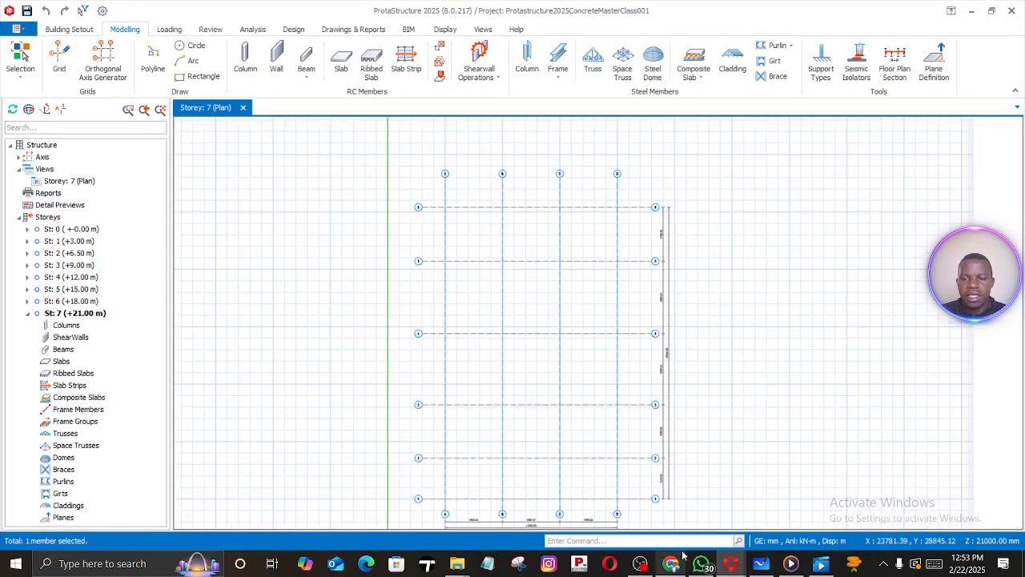
# Switch to Microsoft Whiteboard and examine the basement plan's axes, columns, walls and lift at closer range
pyautogui.click(761, 563)
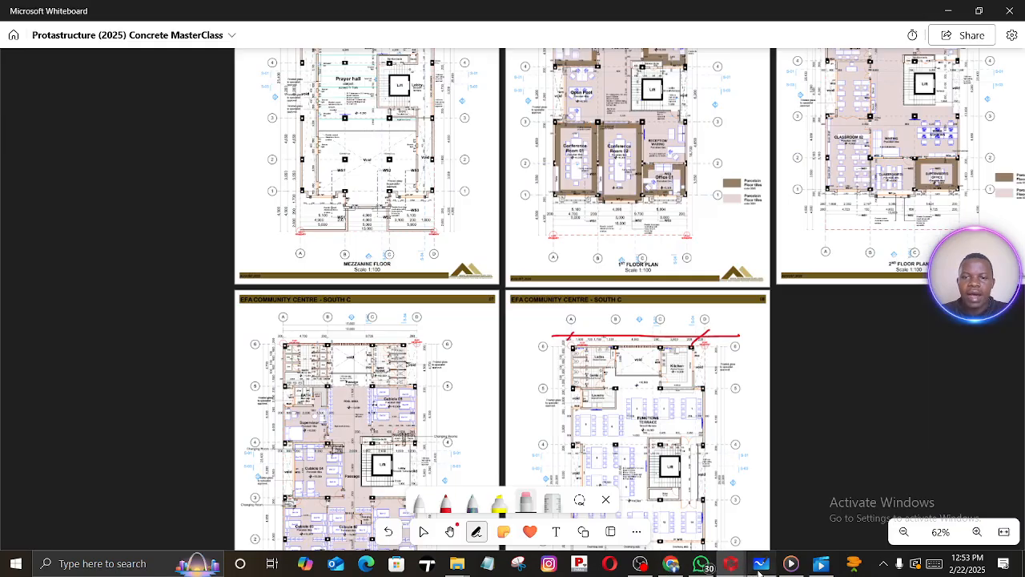
pyautogui.scroll(5, 587, 244)
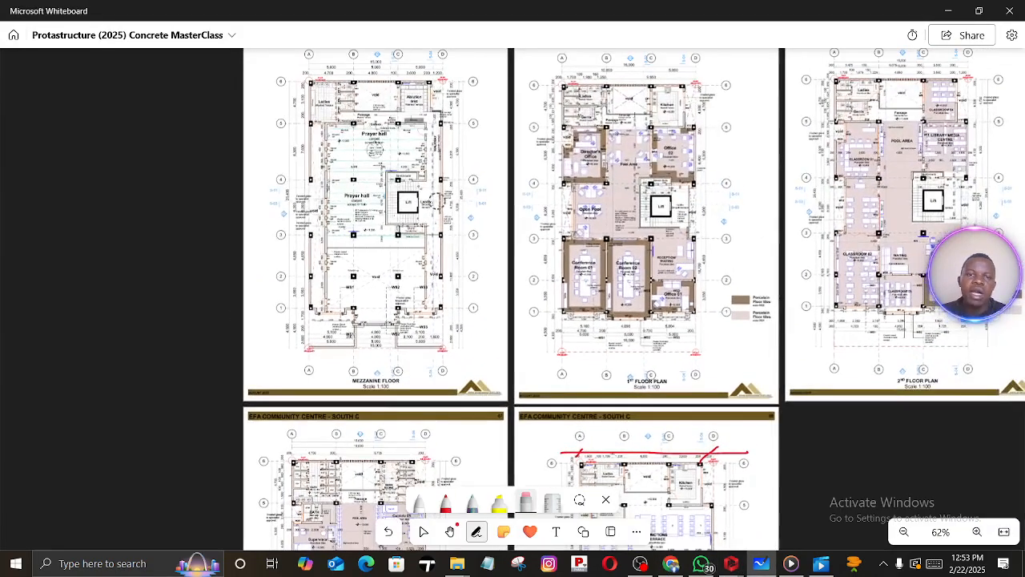
pyautogui.scroll(4, 417, 244)
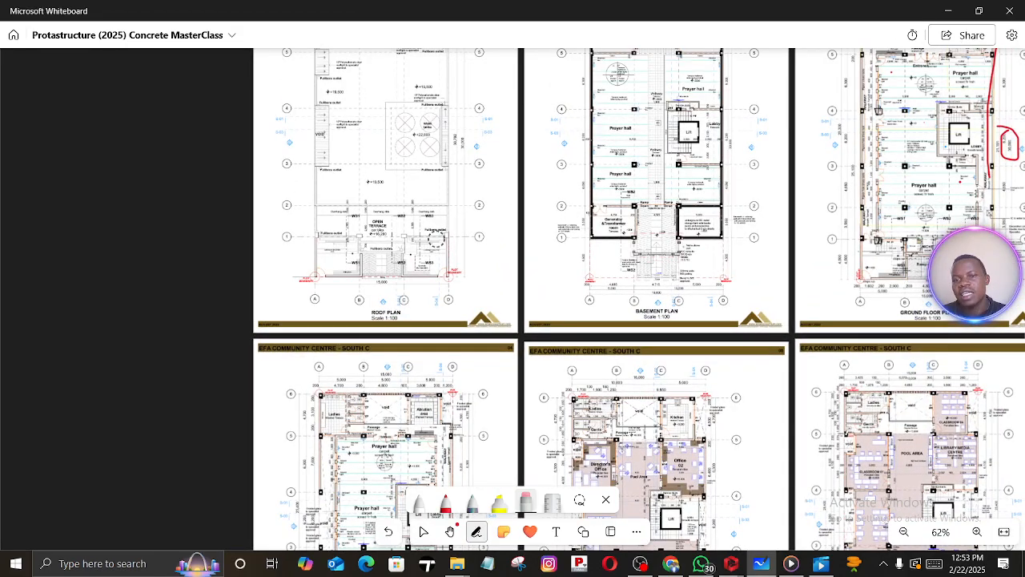
pyautogui.moveTo(633, 145); pyautogui.dragTo(458, 306, button='middle')
pyautogui.scroll(3, 593, 218)
pyautogui.scroll(3, 590, 212)
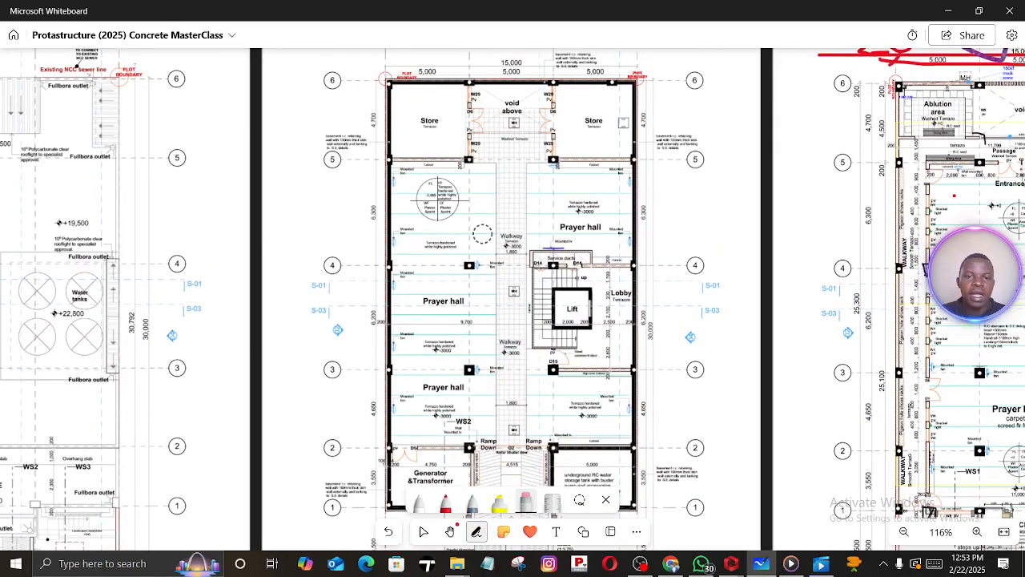
pyautogui.moveTo(495, 232); pyautogui.dragTo(455, 181, button='middle')
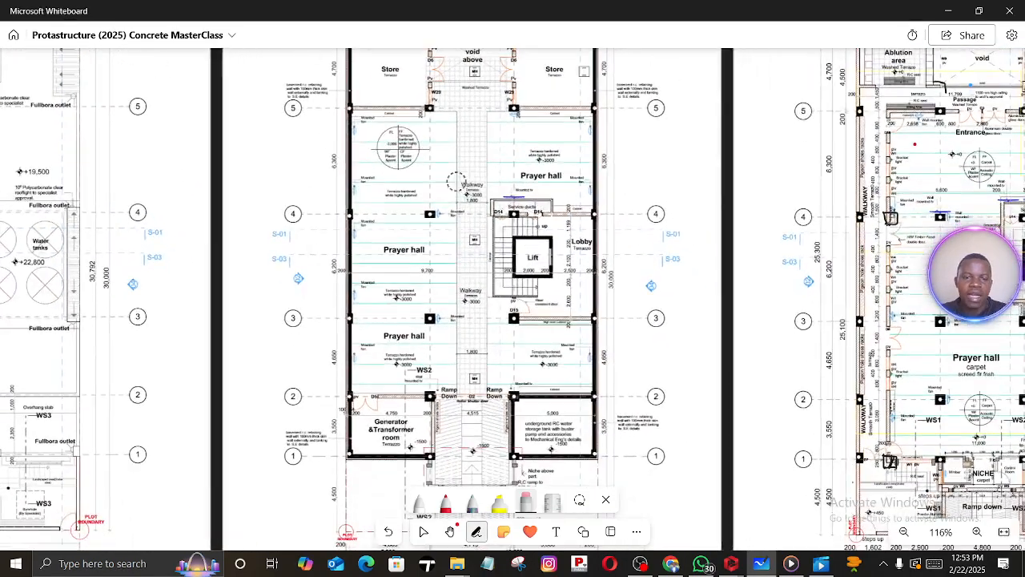
pyautogui.scroll(1, 442, 264)
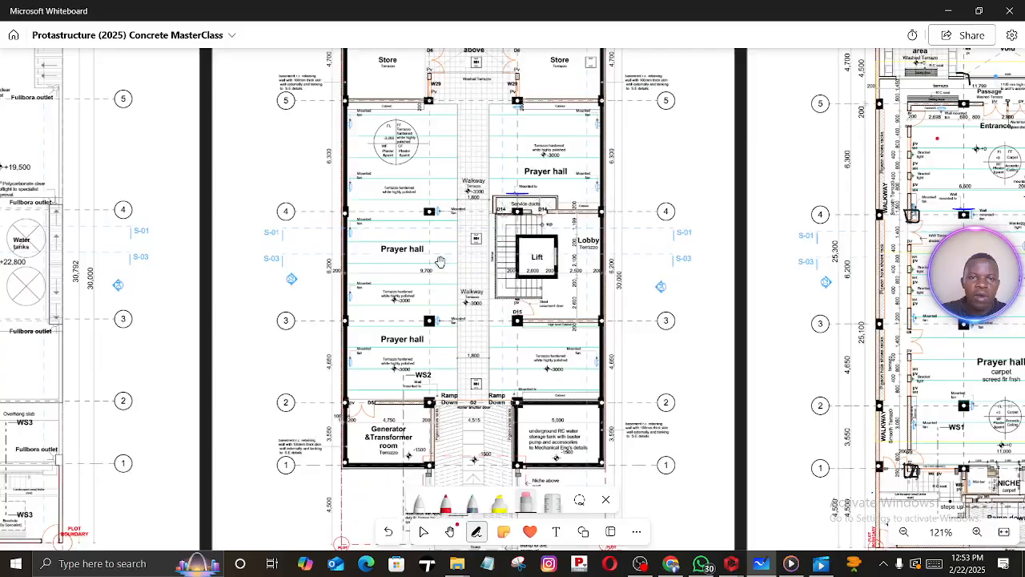
pyautogui.moveTo(440, 262); pyautogui.dragTo(433, 387, button='middle')
pyautogui.scroll(-2, 411, 260)
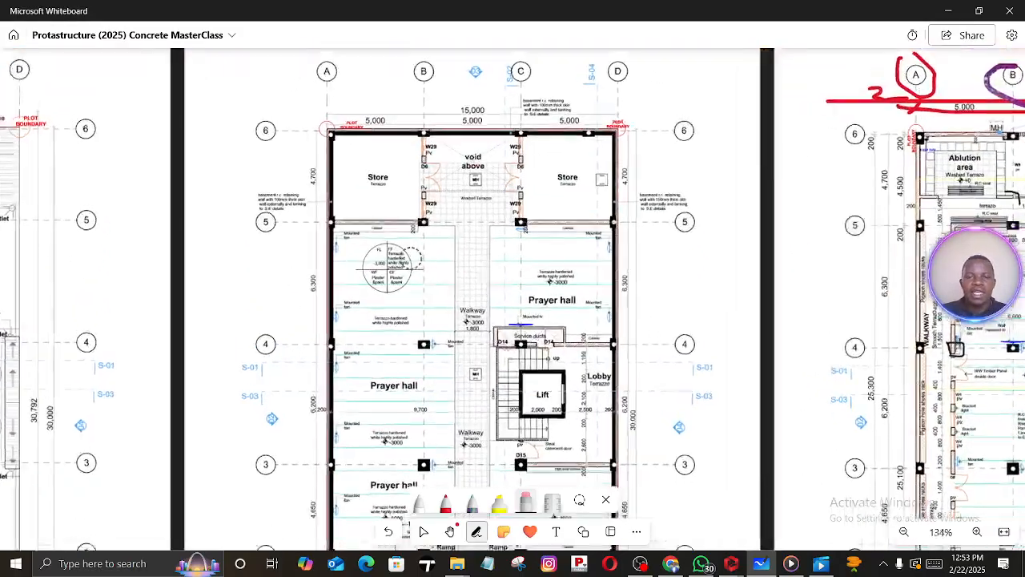
pyautogui.scroll(-4, 411, 257)
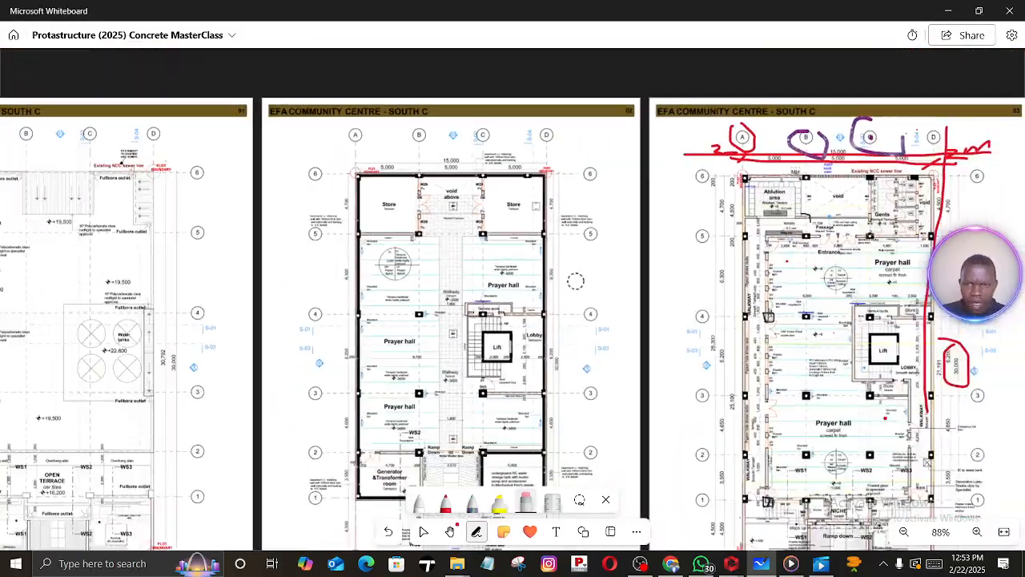
# Examine the ground floor plan at closer range, focusing on its front part between axes 1 and 3
pyautogui.moveTo(578, 281); pyautogui.dragTo(247, 180, button='middle')
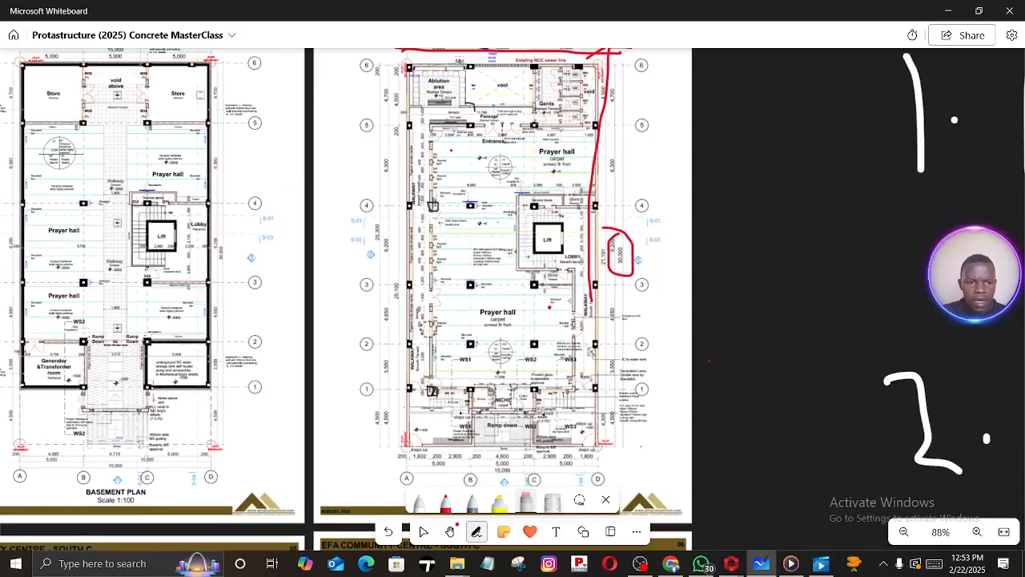
pyautogui.scroll(2, 498, 323)
pyautogui.moveTo(417, 408); pyautogui.dragTo(418, 188, button='middle')
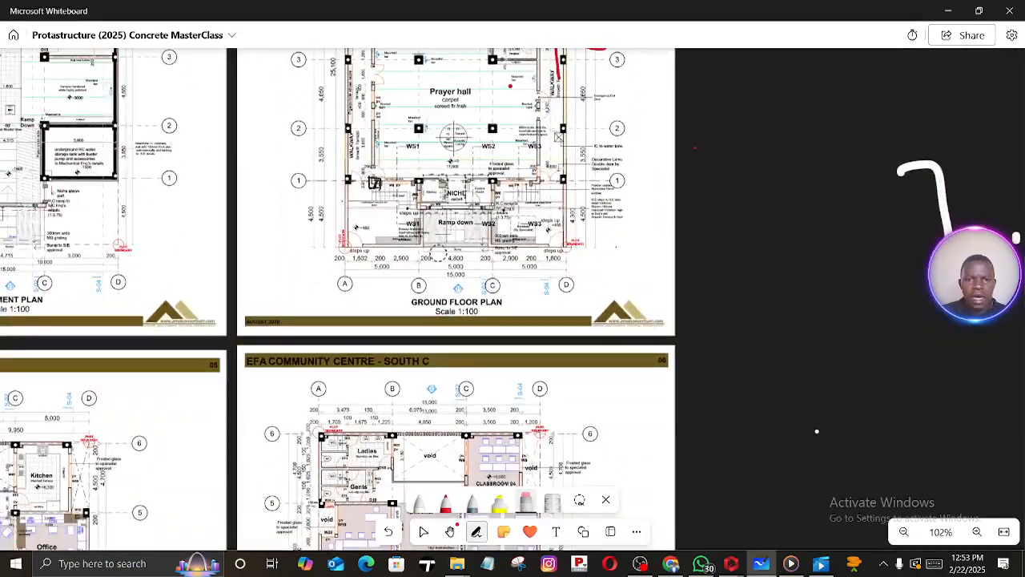
pyautogui.scroll(1, 443, 260)
pyautogui.moveTo(443, 259); pyautogui.dragTo(447, 392, button='middle')
pyautogui.scroll(3, 402, 365)
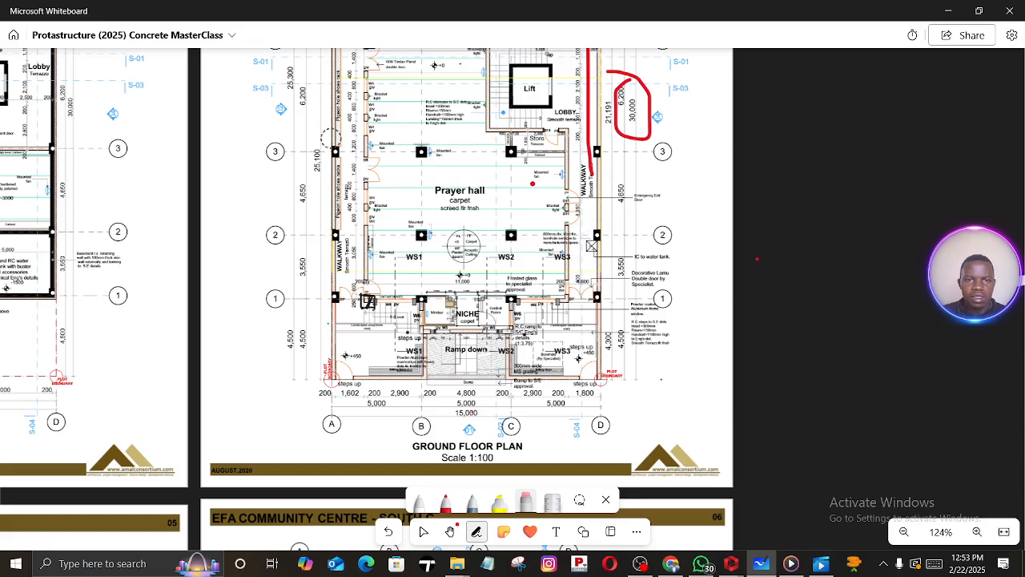
# Erase the red ink marks over the ground floor plan's overall dimensions and along its axis D side
pyautogui.moveTo(480, 97); pyautogui.dragTo(515, 249, button='middle')
pyautogui.moveTo(499, 156); pyautogui.dragTo(501, 196, button='middle')
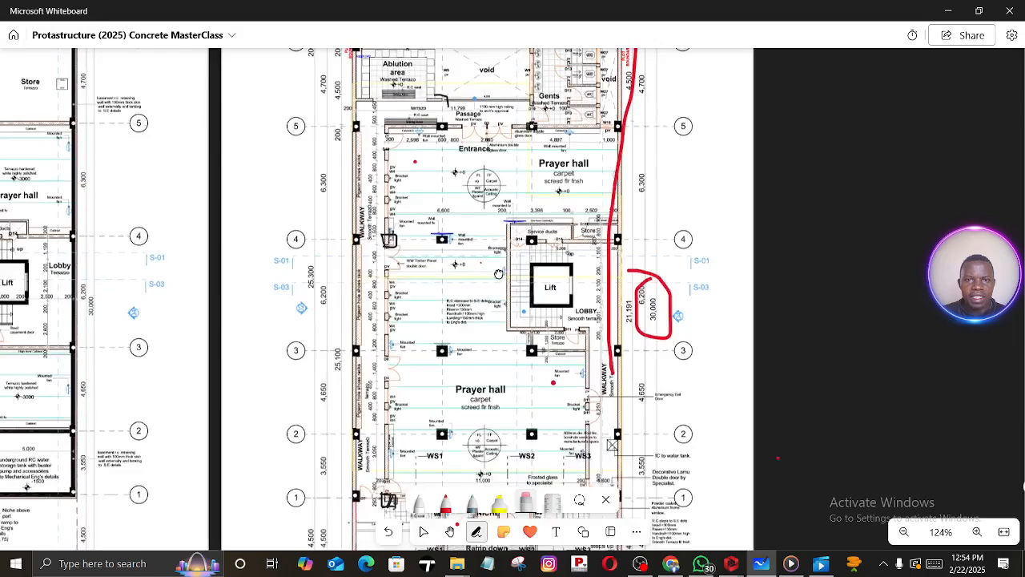
pyautogui.scroll(2, 503, 198)
pyautogui.scroll(3, 501, 178)
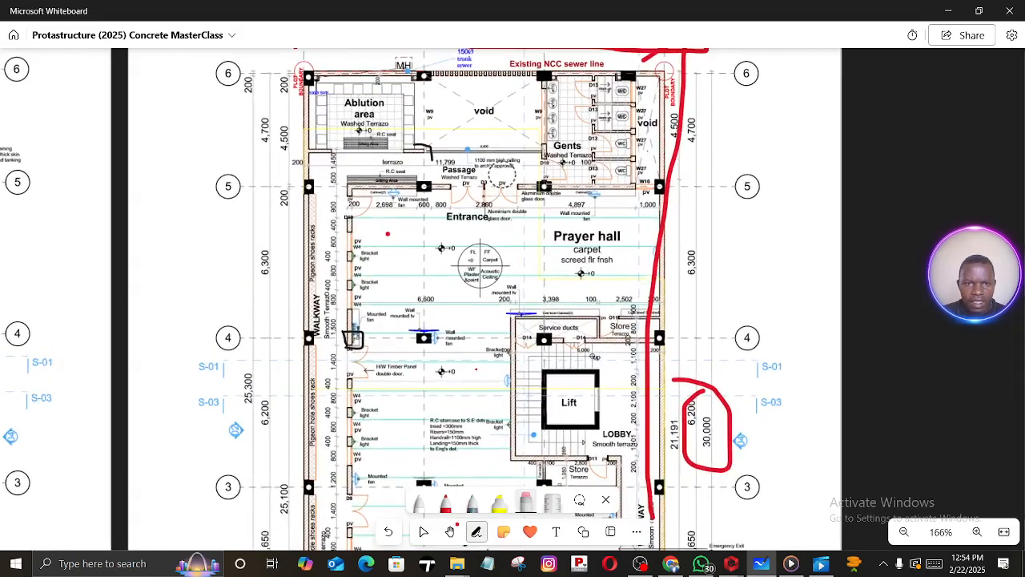
pyautogui.scroll(-3, 541, 176)
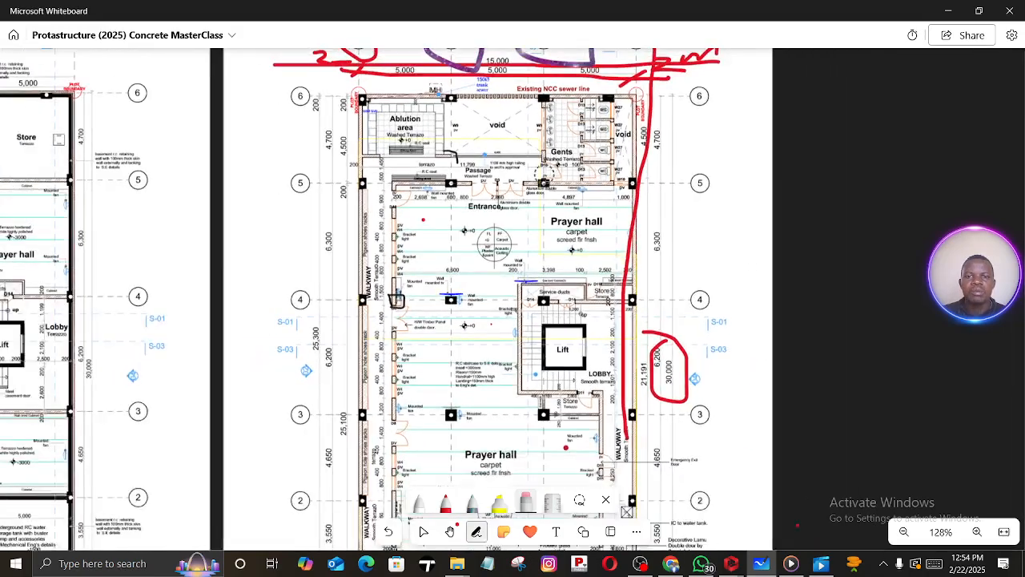
pyautogui.moveTo(566, 52)
pyautogui.mouseDown()
pyautogui.moveTo(382, 62)
pyautogui.moveTo(340, 54)
pyautogui.mouseUp()
pyautogui.moveTo(638, 314); pyautogui.dragTo(677, 383)
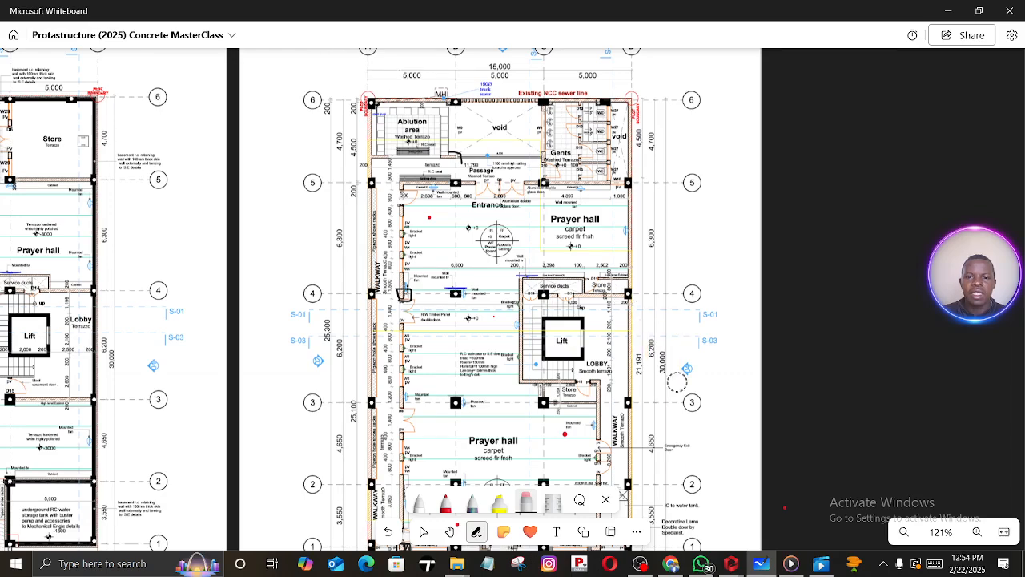
# Examine the column positions on the ground floor plan between axes 6 and 1
pyautogui.scroll(3, 497, 293)
pyautogui.scroll(2, 489, 232)
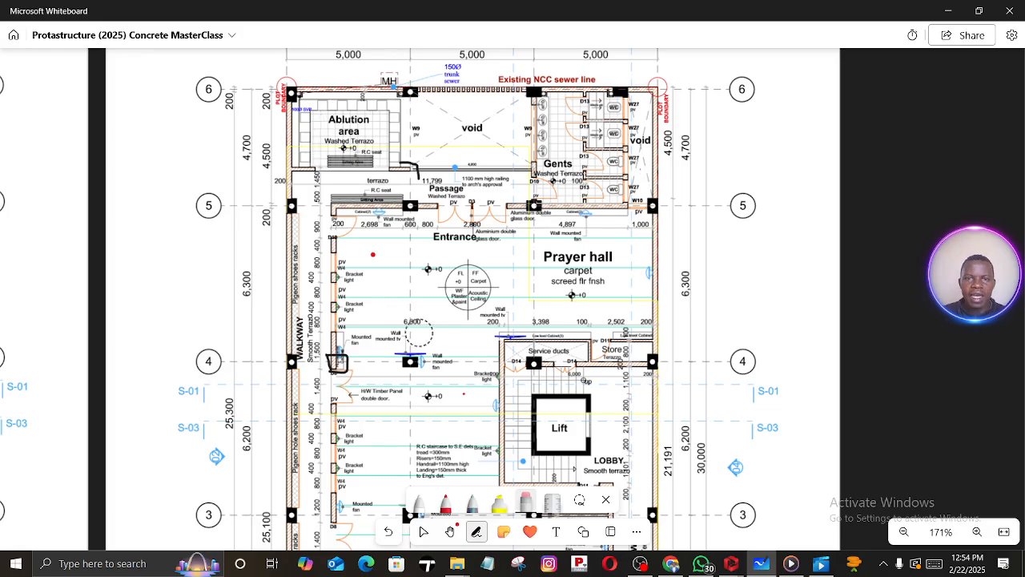
pyautogui.scroll(-5, 453, 341)
pyautogui.scroll(-3, 459, 342)
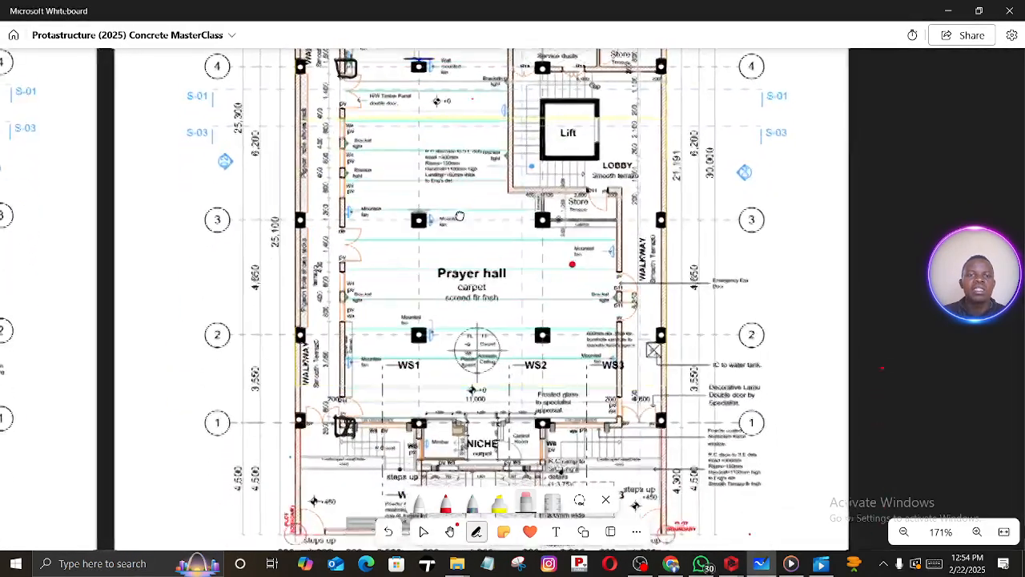
pyautogui.scroll(6, 453, 443)
pyautogui.scroll(4, 453, 443)
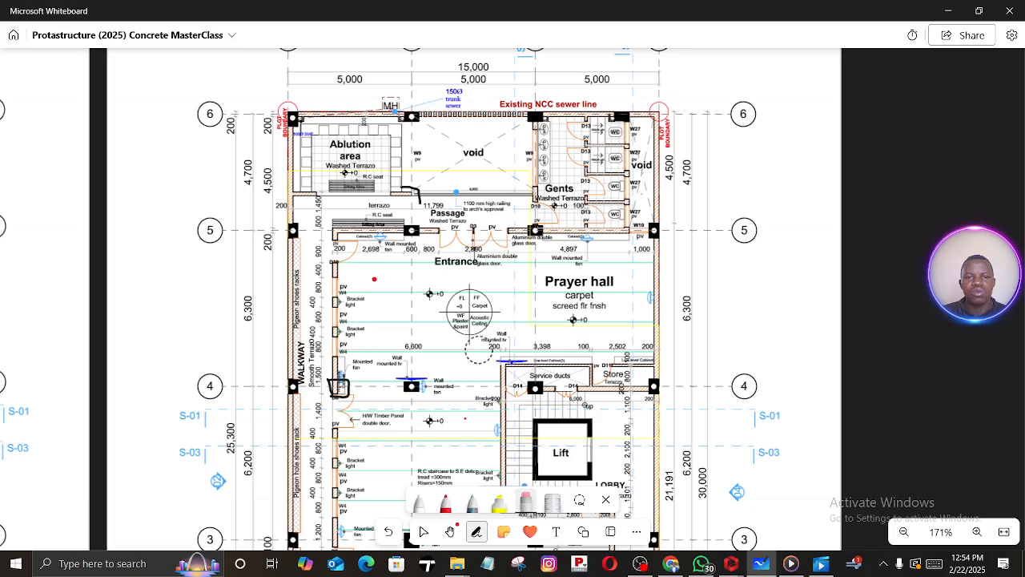
# Switch to ProtaStructure and place a 400 x 300 mm column on storey 7 at the intersection of axes A and 5
pyautogui.moveTo(735, 566)
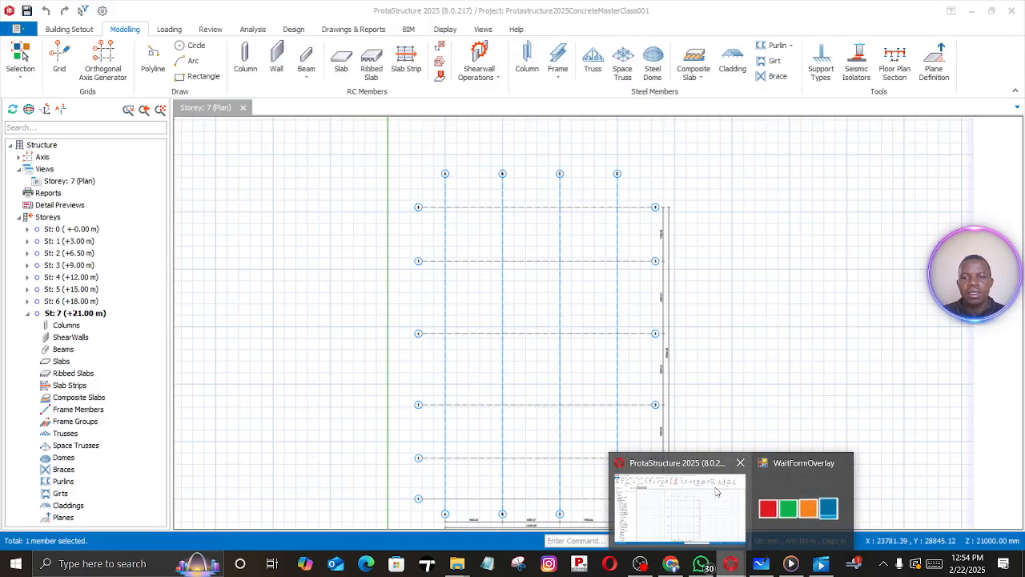
pyautogui.click(718, 490)
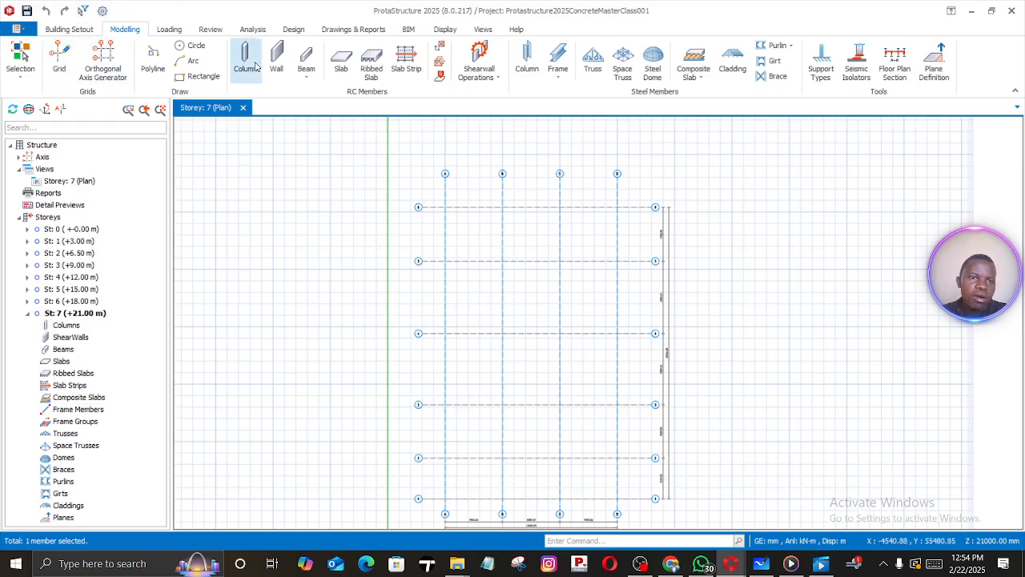
pyautogui.click(248, 56)
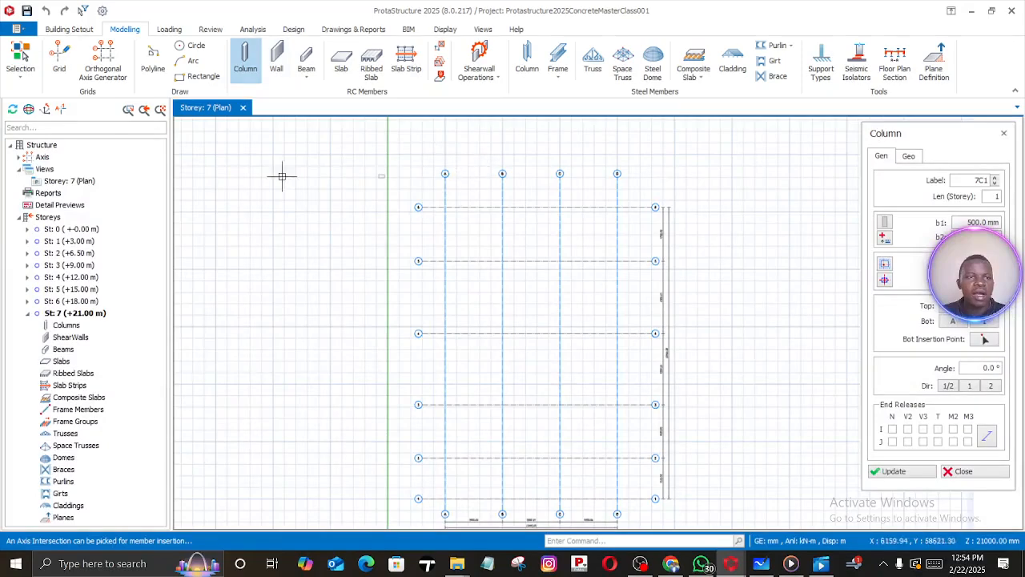
pyautogui.click(964, 222)
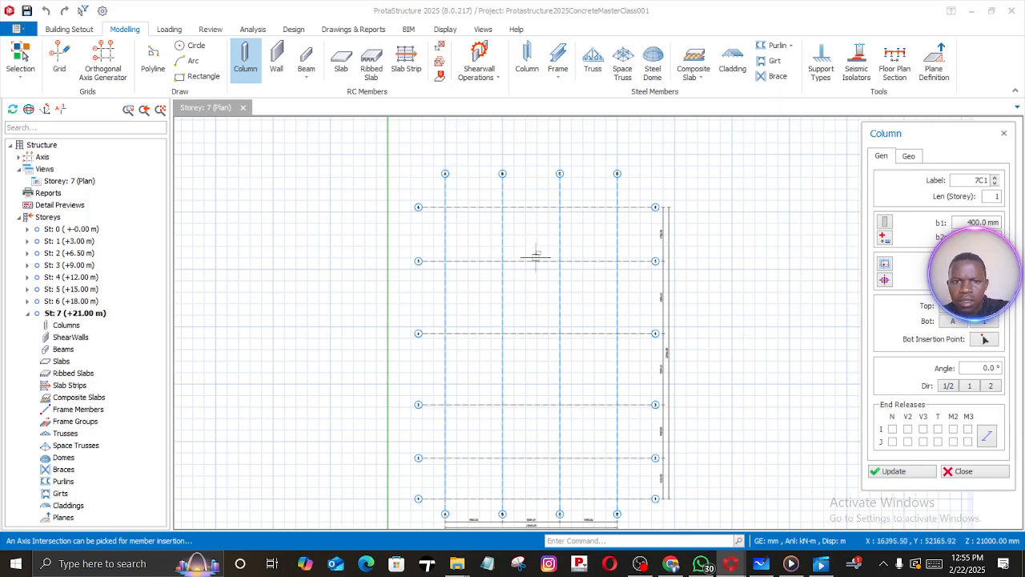
pyautogui.click(445, 261)
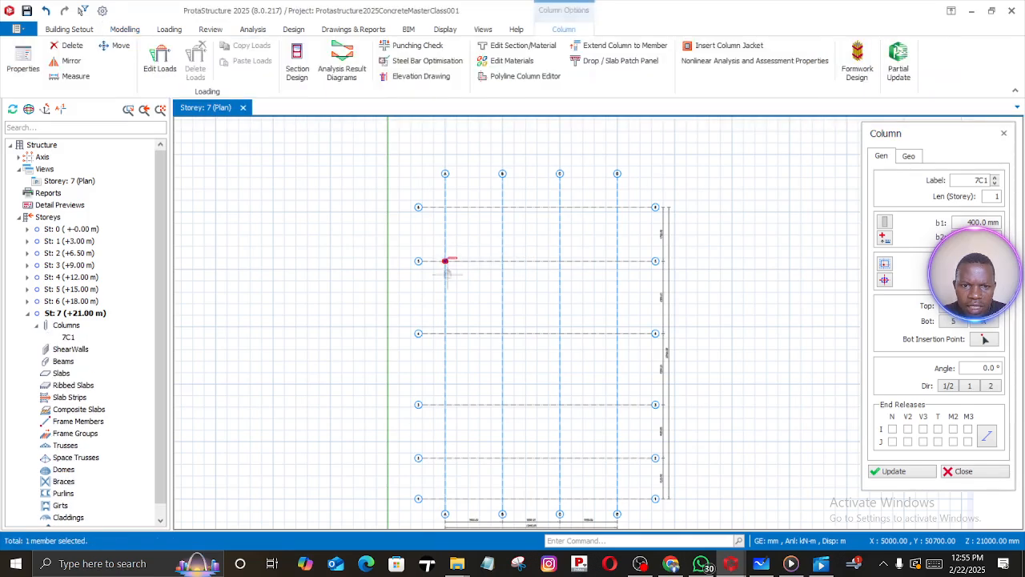
pyautogui.press('Escape')
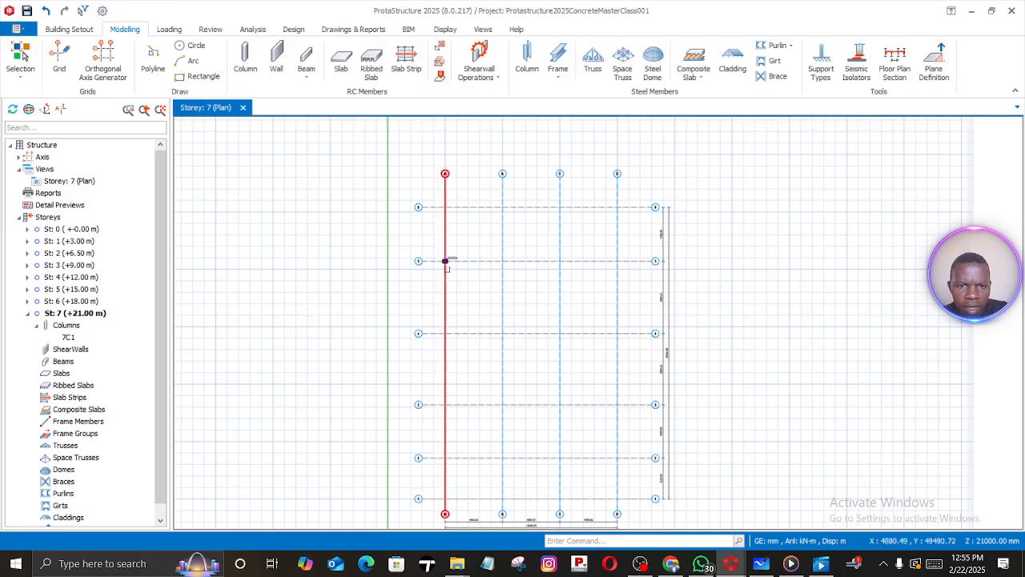
pyautogui.scroll(3, 445, 261)
pyautogui.scroll(3, 449, 262)
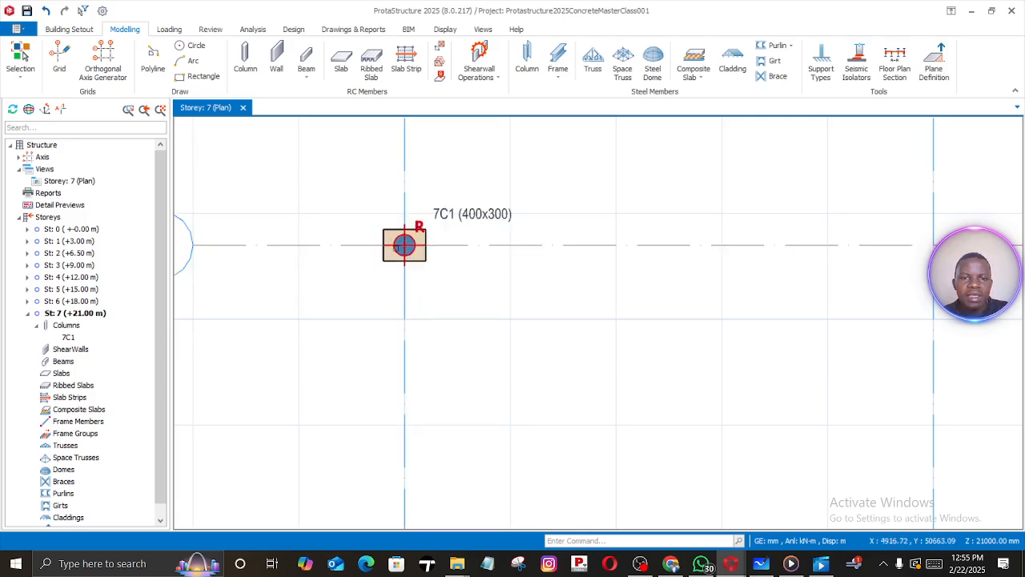
pyautogui.scroll(-4, 405, 245)
pyautogui.scroll(5, 399, 252)
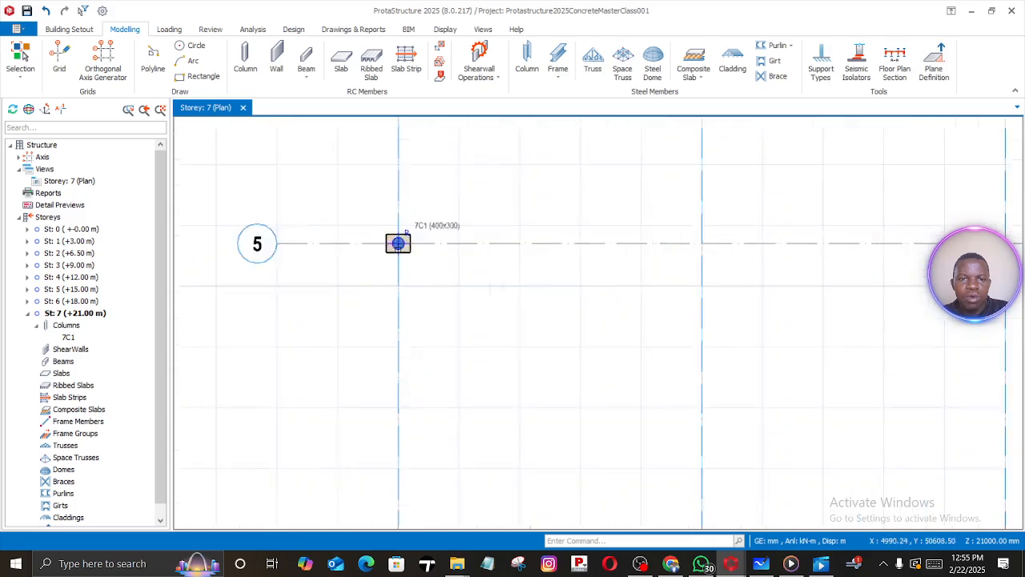
pyautogui.scroll(-3, 399, 236)
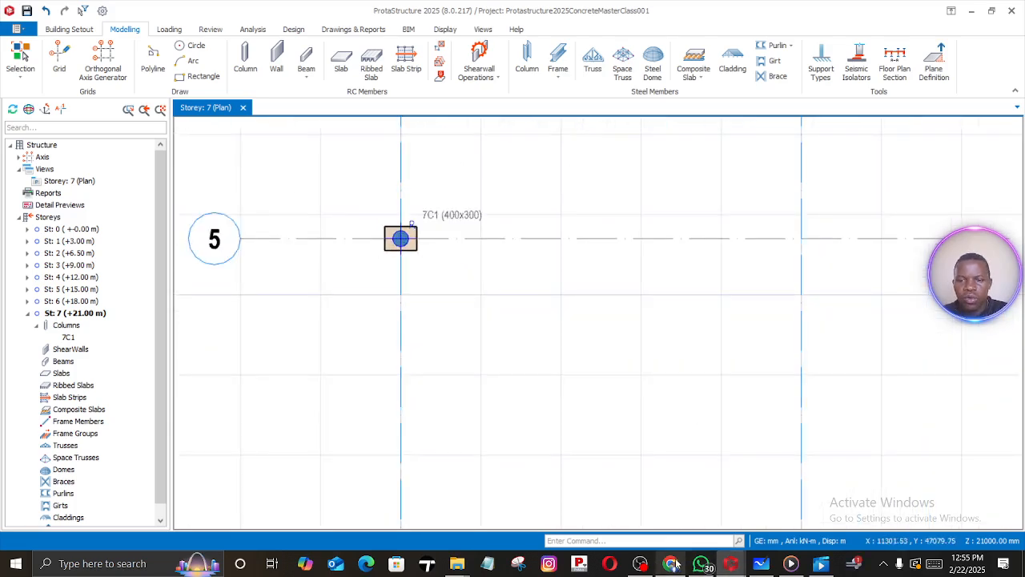
# Switch to Microsoft Whiteboard and examine how the edge columns on axis 5 sit relative to axes A and D
pyautogui.click(765, 563)
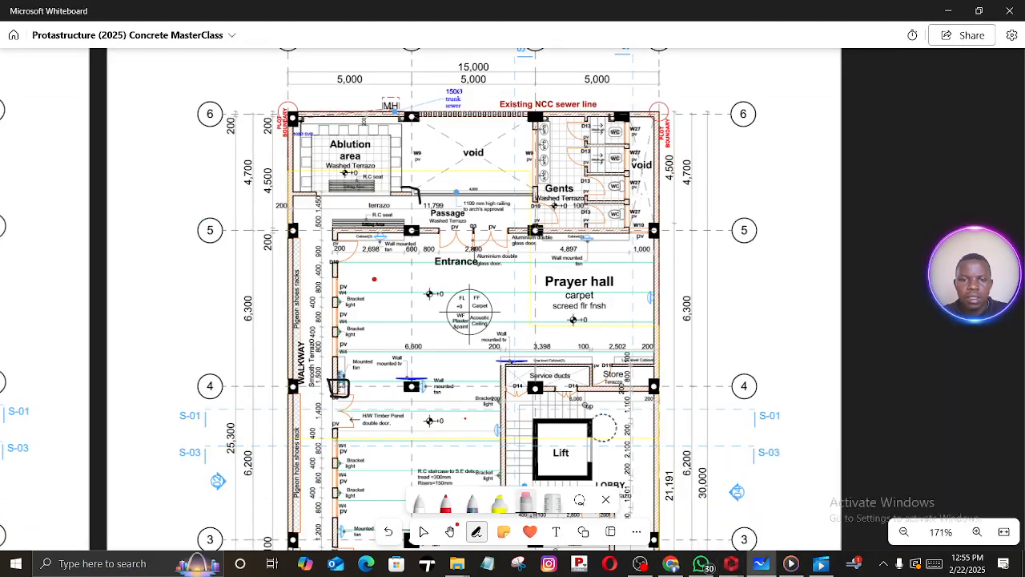
pyautogui.keyDown('ctrl'); pyautogui.scroll(4, 617, 448); pyautogui.keyUp('ctrl')
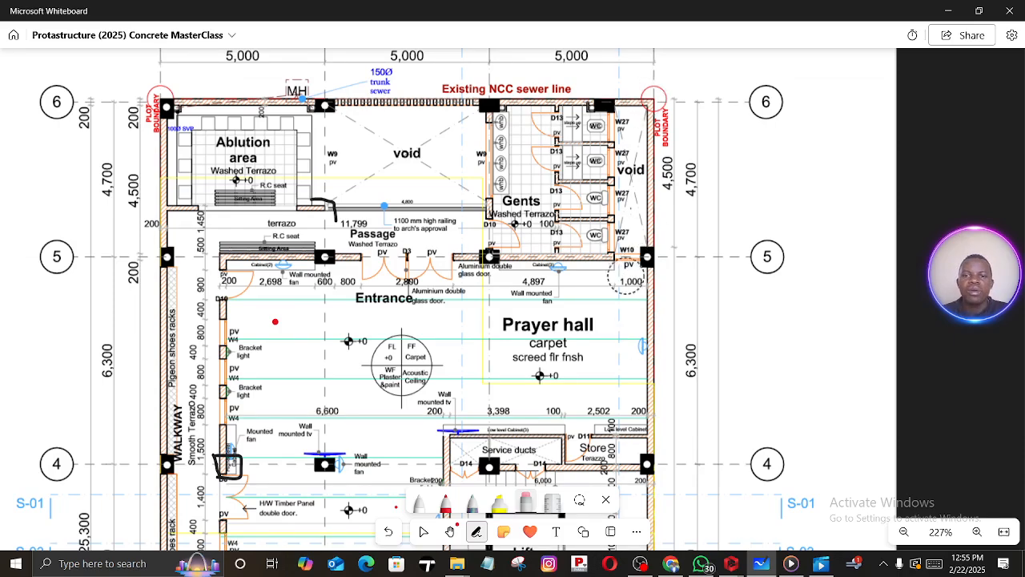
pyautogui.keyDown('ctrl'); pyautogui.scroll(5, 663, 265); pyautogui.keyUp('ctrl')
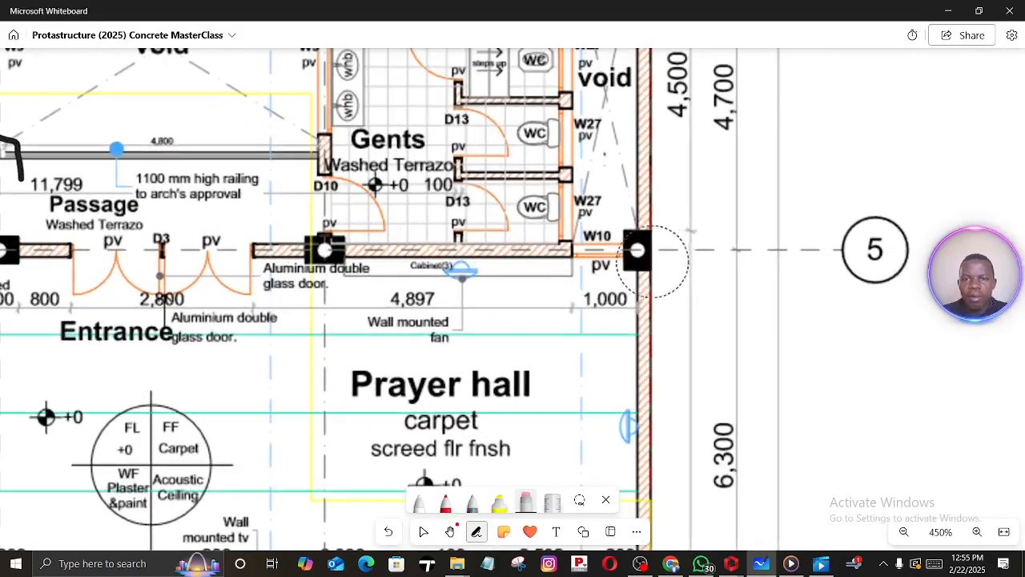
pyautogui.keyDown('ctrl'); pyautogui.scroll(-6, 633, 257); pyautogui.keyUp('ctrl')
pyautogui.moveTo(418, 296); pyautogui.dragTo(624, 290, button='middle')
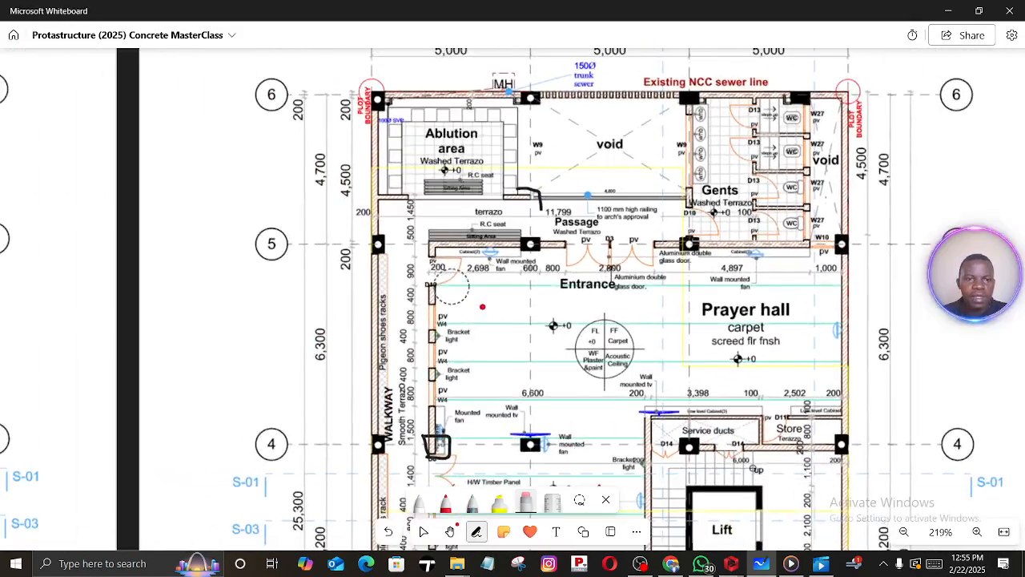
pyautogui.scroll(4, 386, 251)
pyautogui.keyDown('ctrl'); pyautogui.scroll(1, 383, 249); pyautogui.keyUp('ctrl')
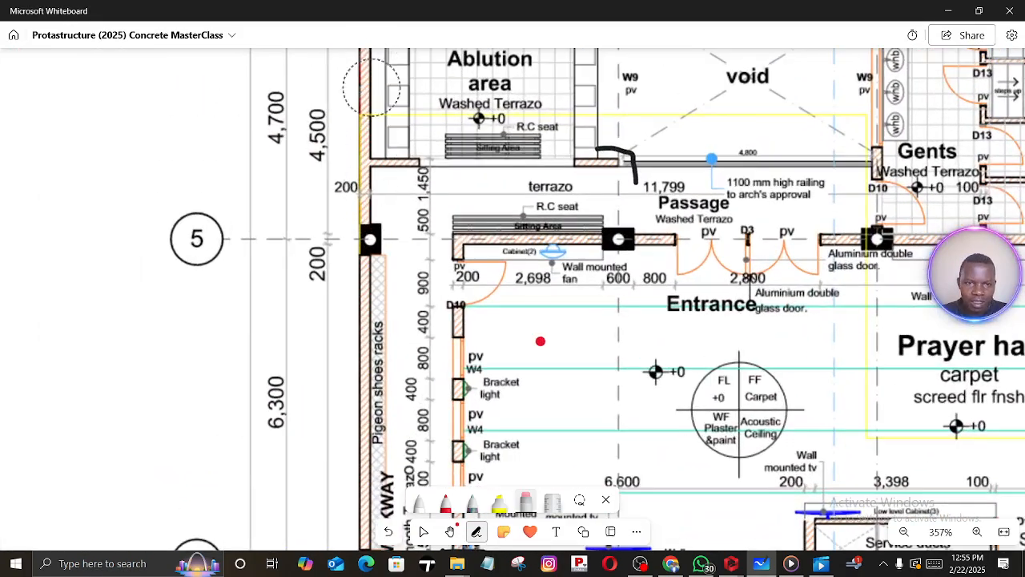
pyautogui.keyDown('ctrl'); pyautogui.scroll(-1, 464, 333); pyautogui.keyUp('ctrl')
pyautogui.keyDown('ctrl'); pyautogui.scroll(-2, 465, 333); pyautogui.keyUp('ctrl')
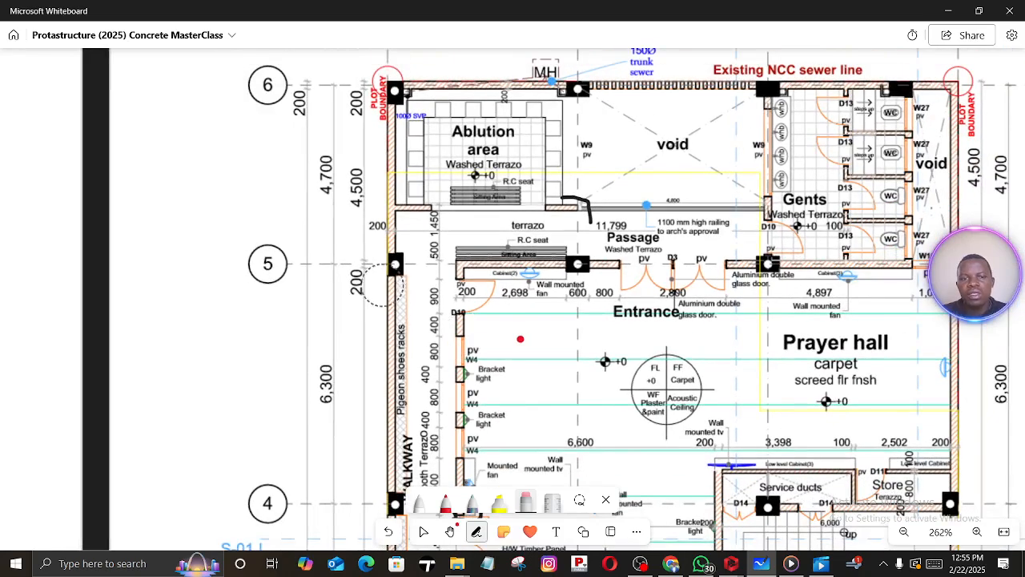
pyautogui.keyDown('ctrl'); pyautogui.scroll(1, 377, 272); pyautogui.keyUp('ctrl')
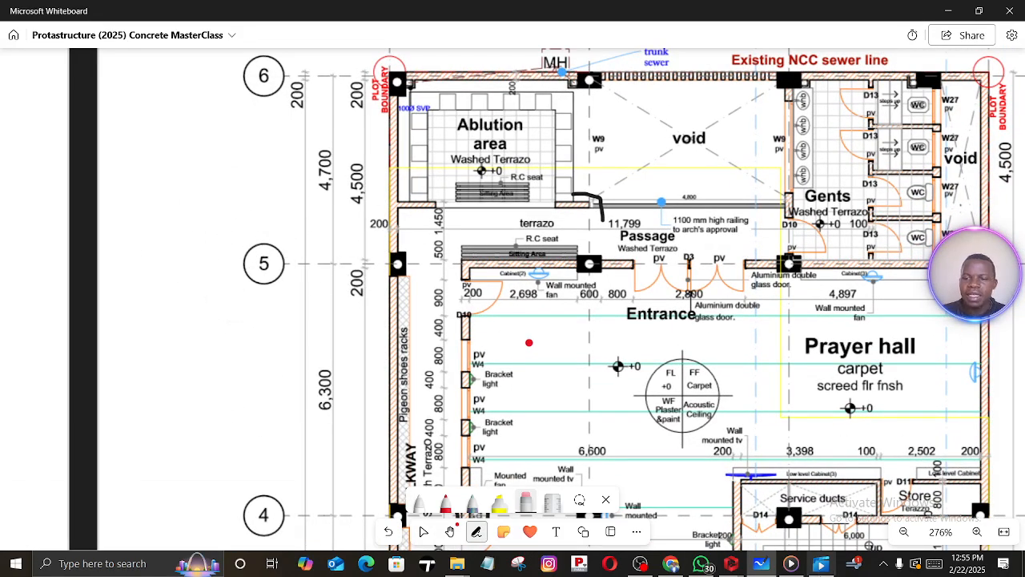
# Switch to ProtaStructure and anchor the column at axes A and 5 by the middle of its left edge, updating its position
pyautogui.moveTo(730, 563)
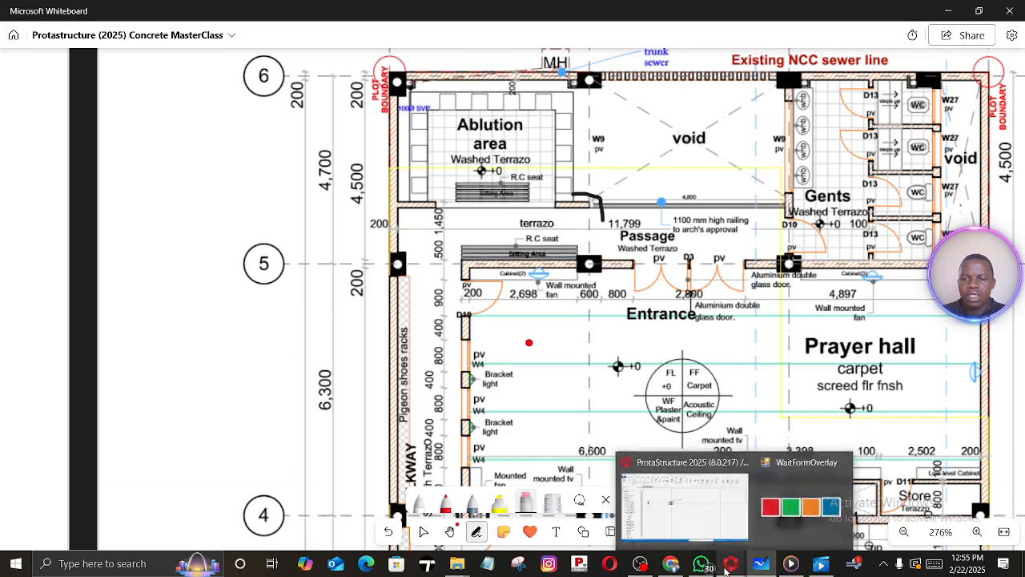
pyautogui.click(729, 522)
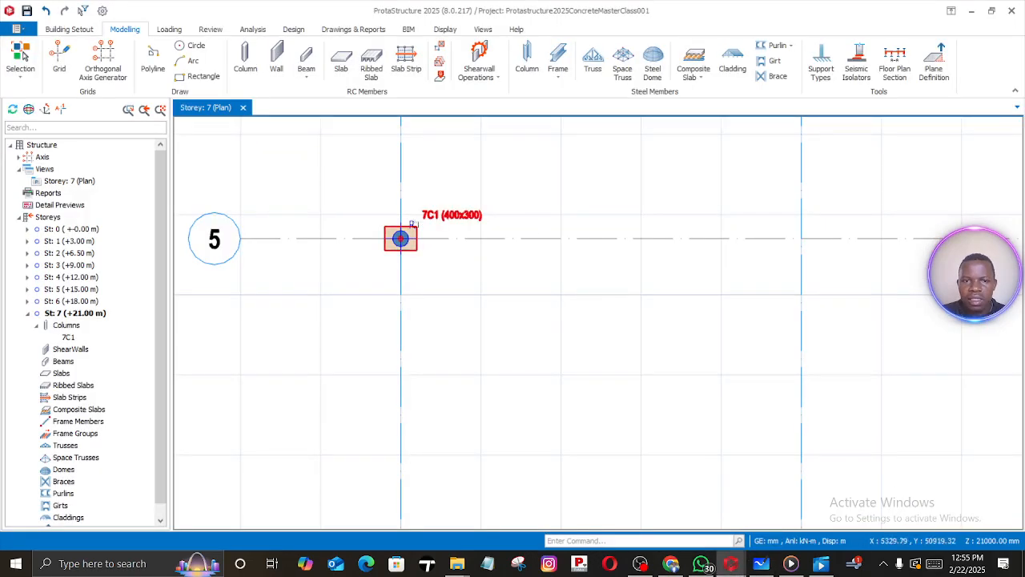
pyautogui.click(435, 215)
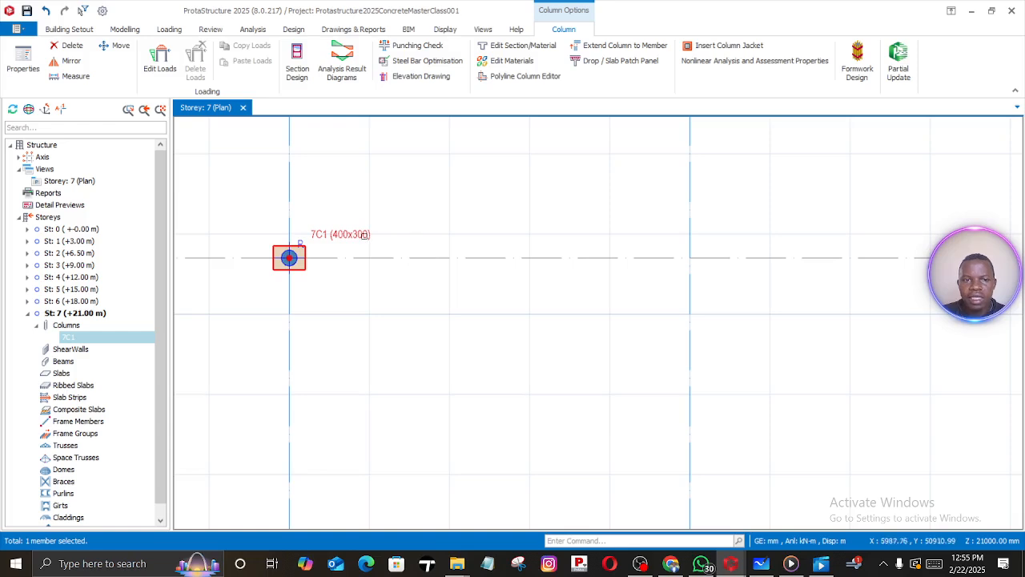
pyautogui.rightClick(365, 238)
pyautogui.click(403, 78)
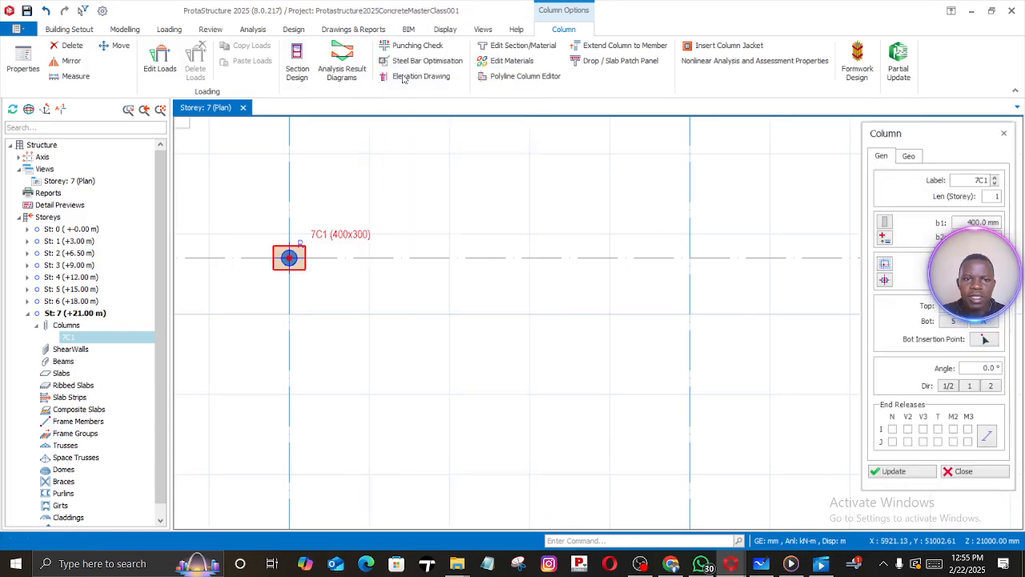
pyautogui.click(884, 279)
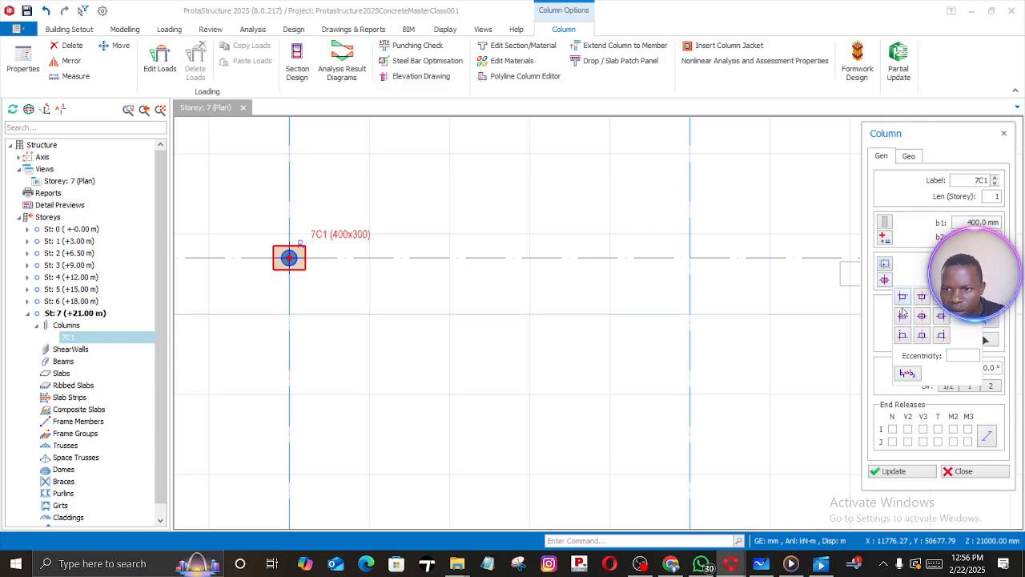
pyautogui.click(903, 317)
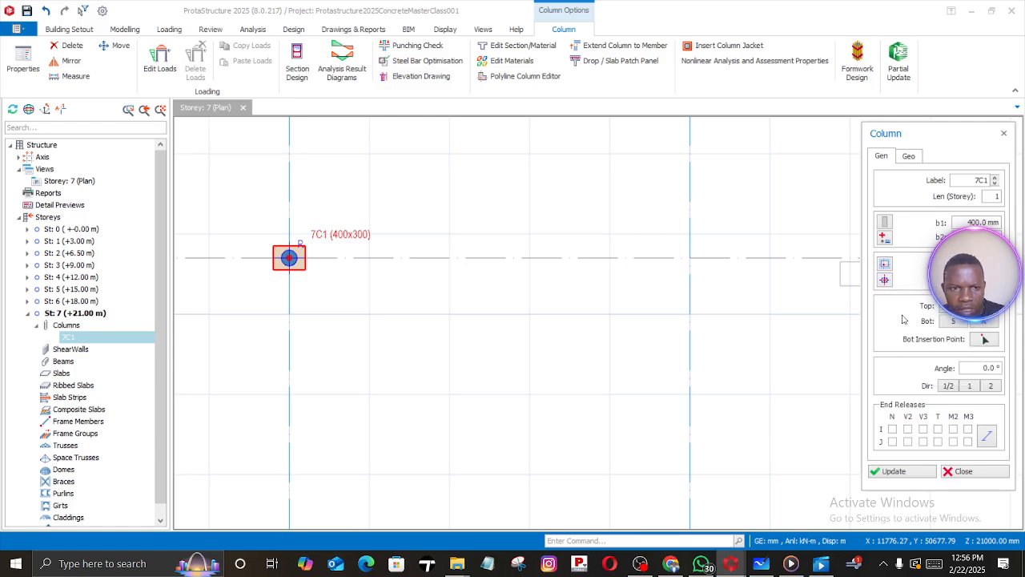
pyautogui.click(890, 472)
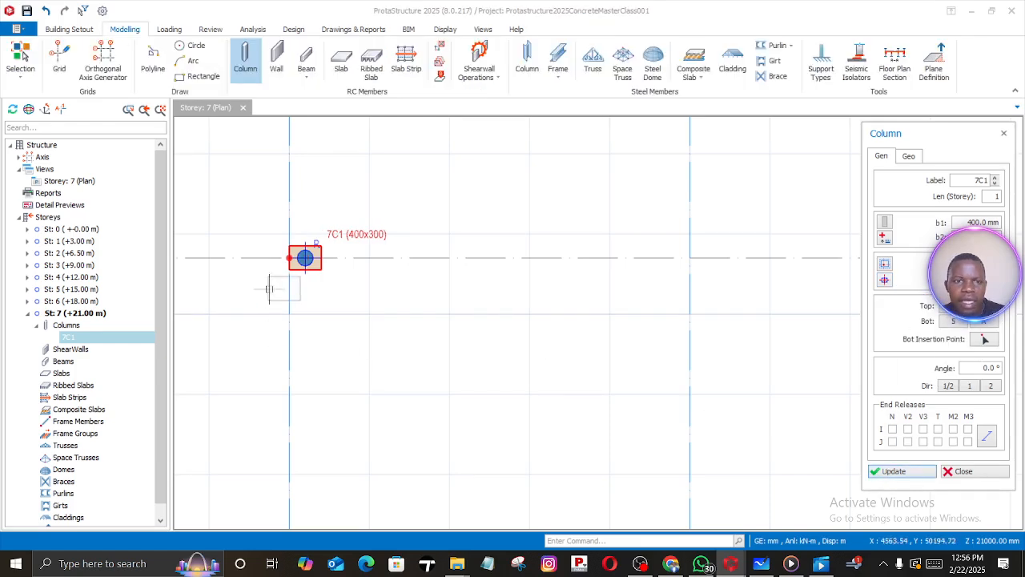
pyautogui.click(312, 263)
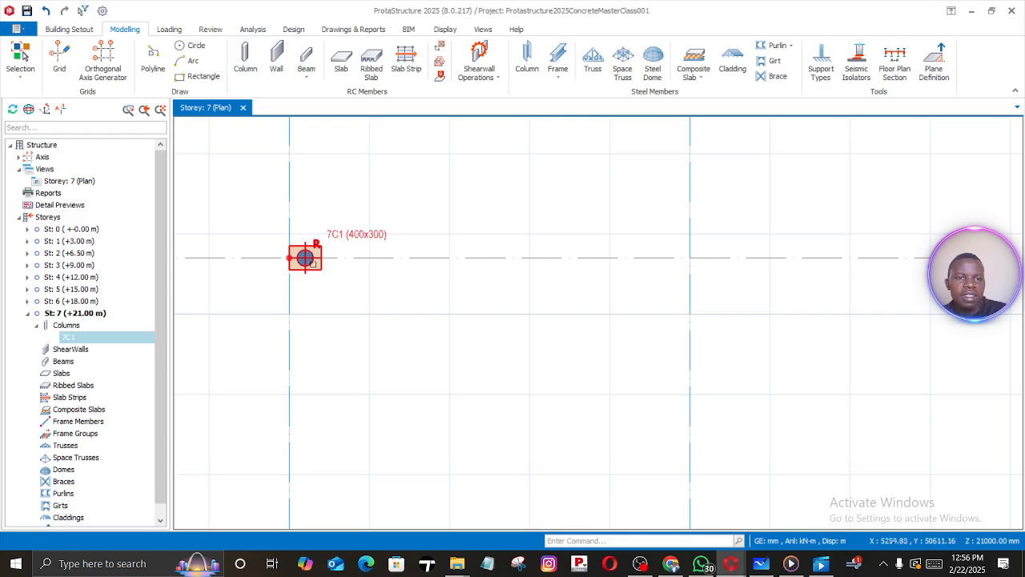
# Reuse the properties of the column at axes A and 5 to place a matching 400 x 300 mm column at axes A and 6
pyautogui.moveTo(315, 243); pyautogui.dragTo(357, 367, button='middle')
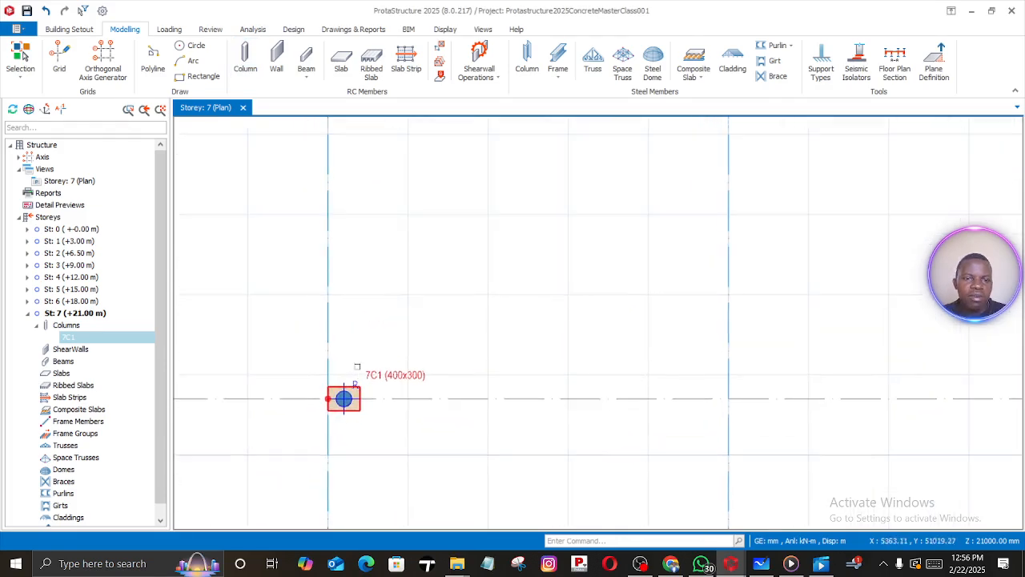
pyautogui.scroll(-3, 359, 335)
pyautogui.scroll(3, 353, 366)
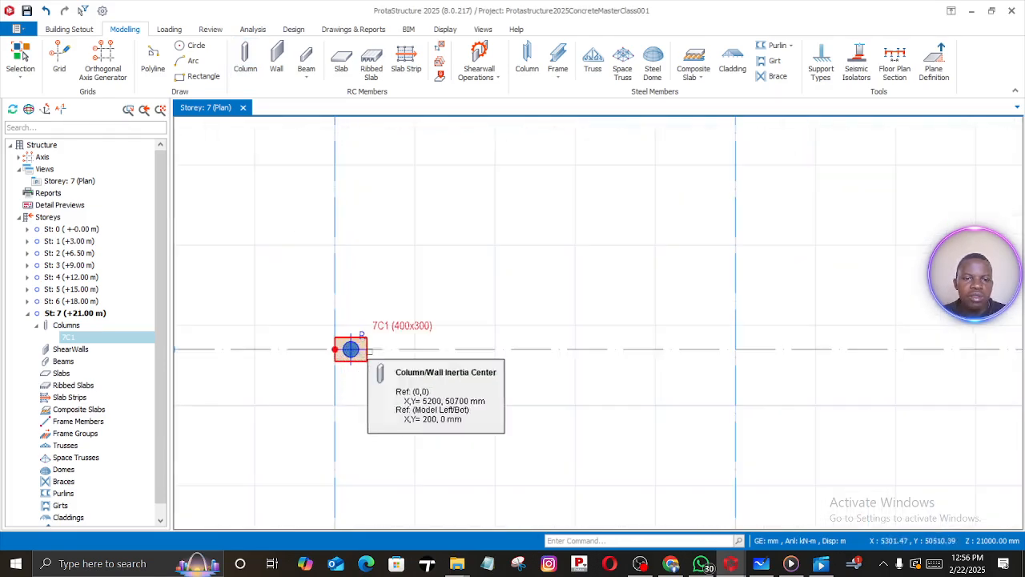
pyautogui.rightClick(362, 359)
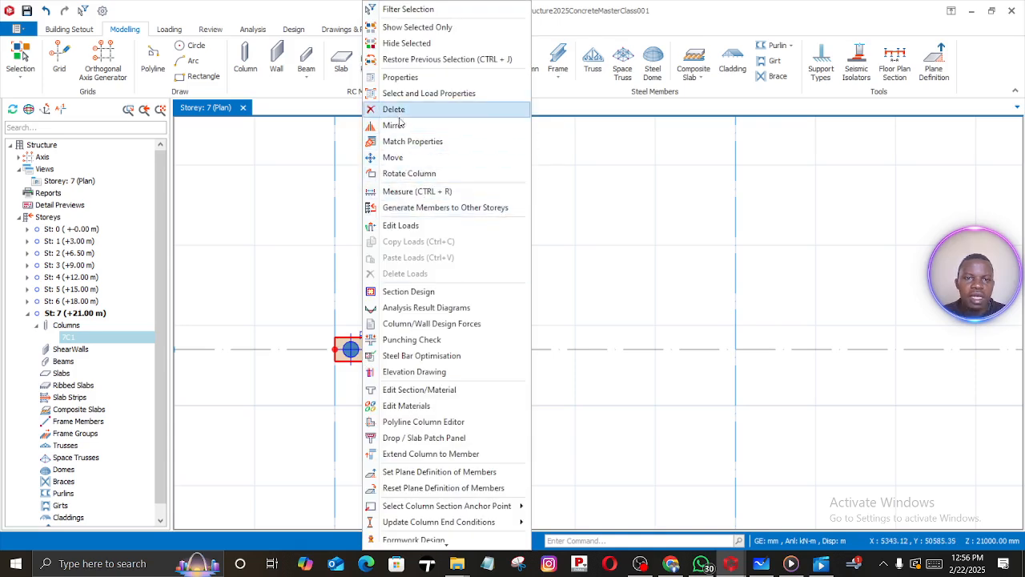
pyautogui.click(400, 77)
pyautogui.moveTo(380, 429); pyautogui.dragTo(515, 571, button='middle')
pyautogui.scroll(-4, 533, 318)
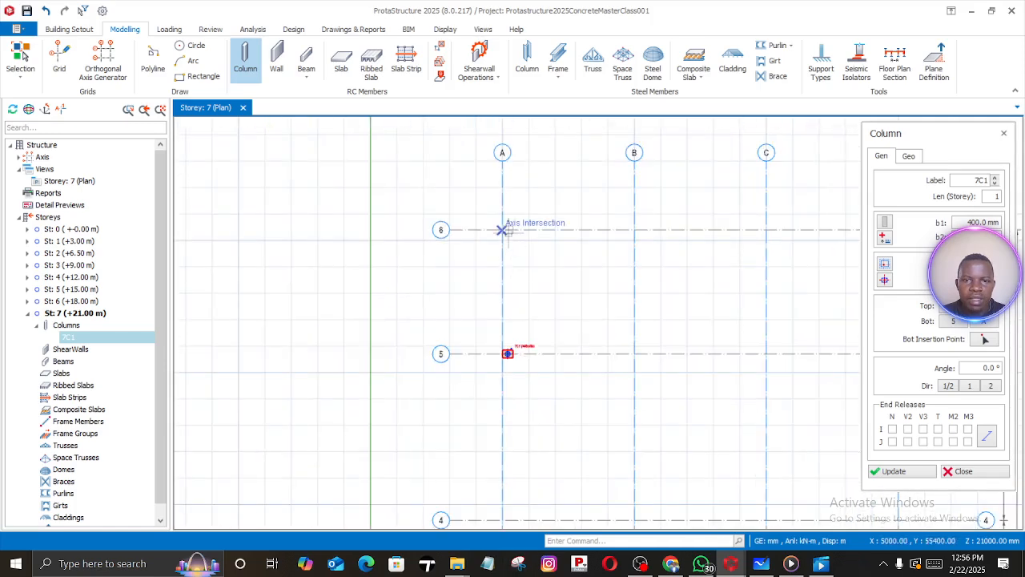
pyautogui.scroll(4, 505, 232)
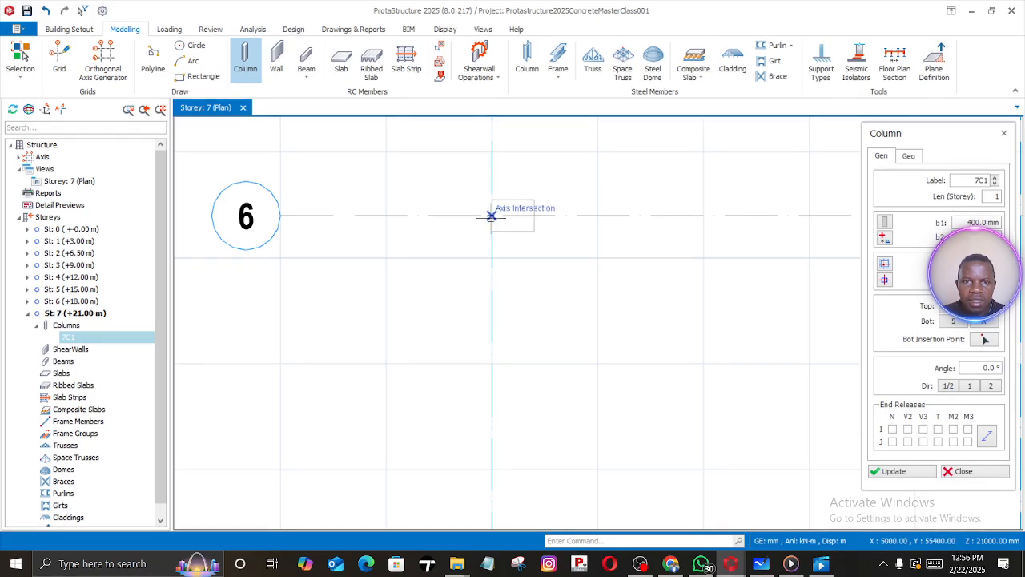
pyautogui.click(492, 216)
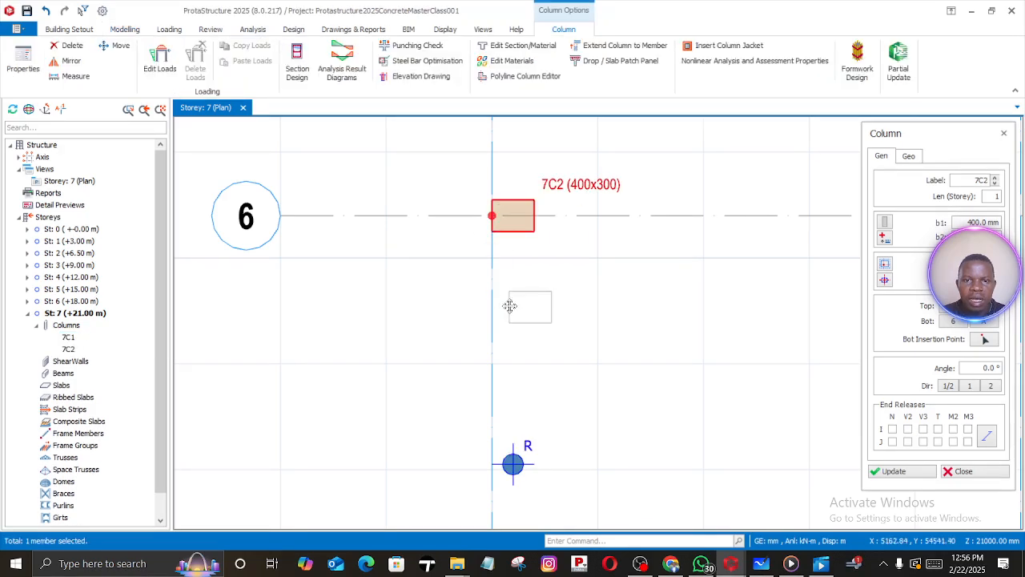
# Place 400 x 300 mm columns on axis A at its intersections with axes 4 and 3, keeping the left-edge anchor
pyautogui.moveTo(516, 465); pyautogui.dragTo(526, 257, button='middle')
pyautogui.scroll(-4, 517, 313)
pyautogui.moveTo(533, 432)
pyautogui.mouseDown(button='middle')
pyautogui.moveTo(534, 130)
pyautogui.moveTo(501, 337)
pyautogui.moveTo(503, 322)
pyautogui.mouseUp(button='middle')
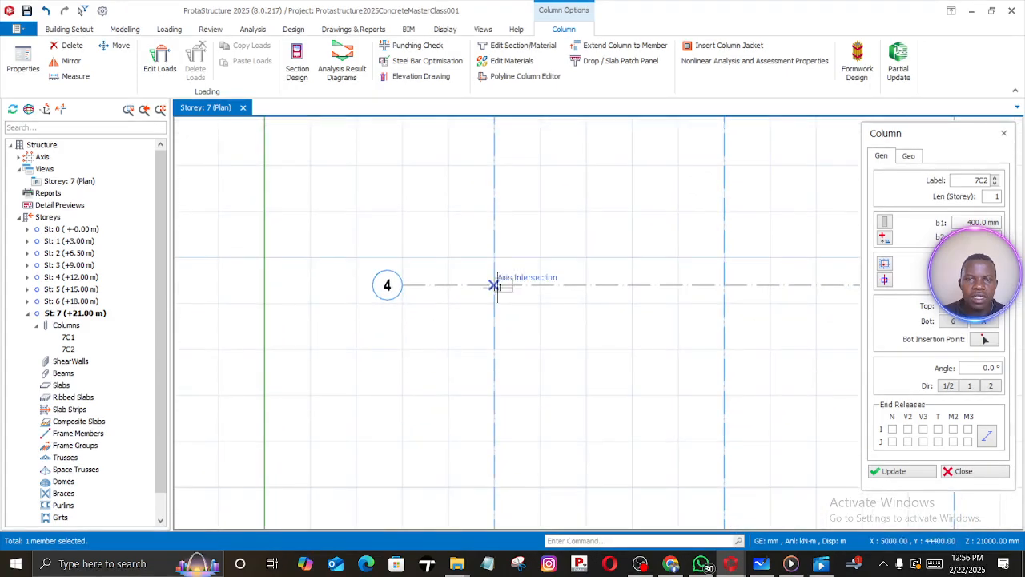
pyautogui.click(494, 285)
pyautogui.moveTo(509, 113); pyautogui.dragTo(509, 354, button='middle')
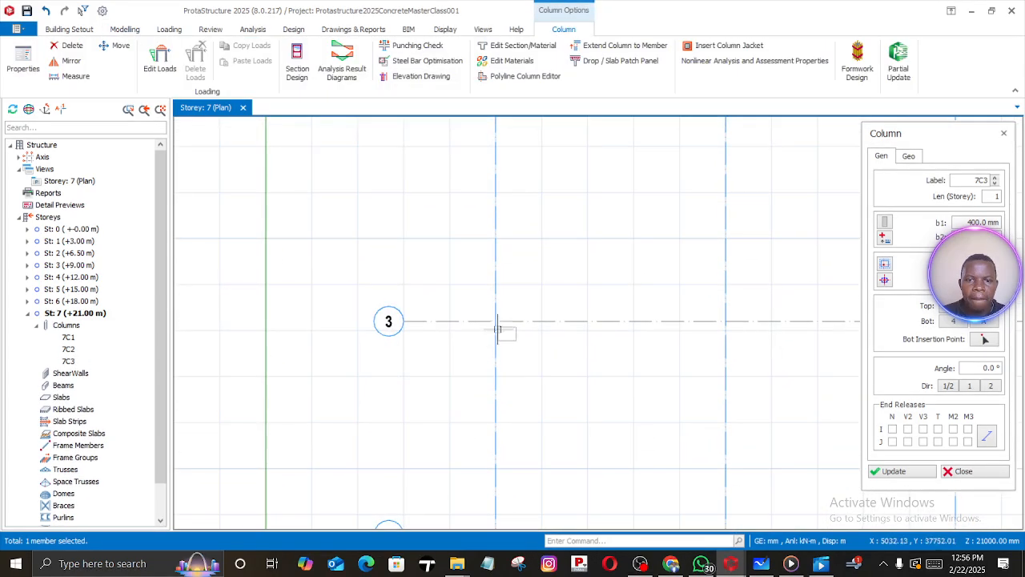
pyautogui.click(496, 321)
# Place 400 x 300 mm columns on axis A at its intersections with axes 2 and 1, keeping the left-edge anchor
pyautogui.moveTo(497, 417); pyautogui.dragTo(497, 269, button='middle')
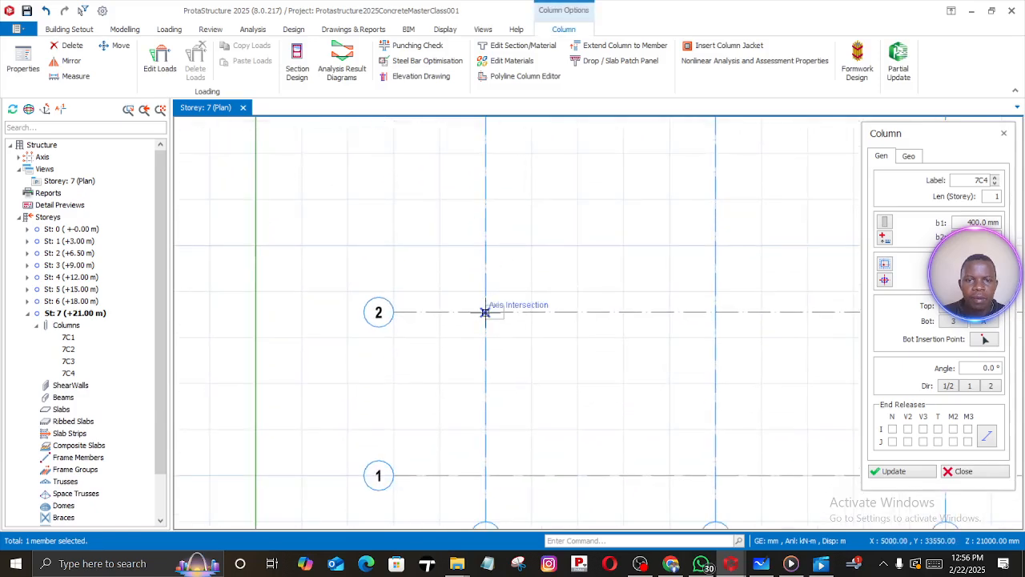
pyautogui.click(485, 312)
pyautogui.moveTo(492, 425); pyautogui.dragTo(498, 263, button='middle')
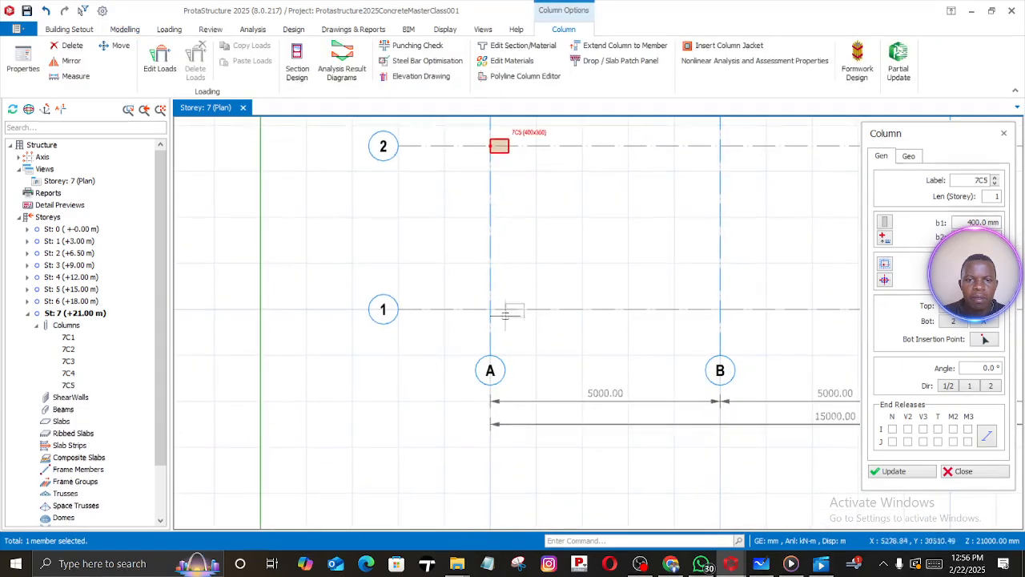
pyautogui.click(491, 310)
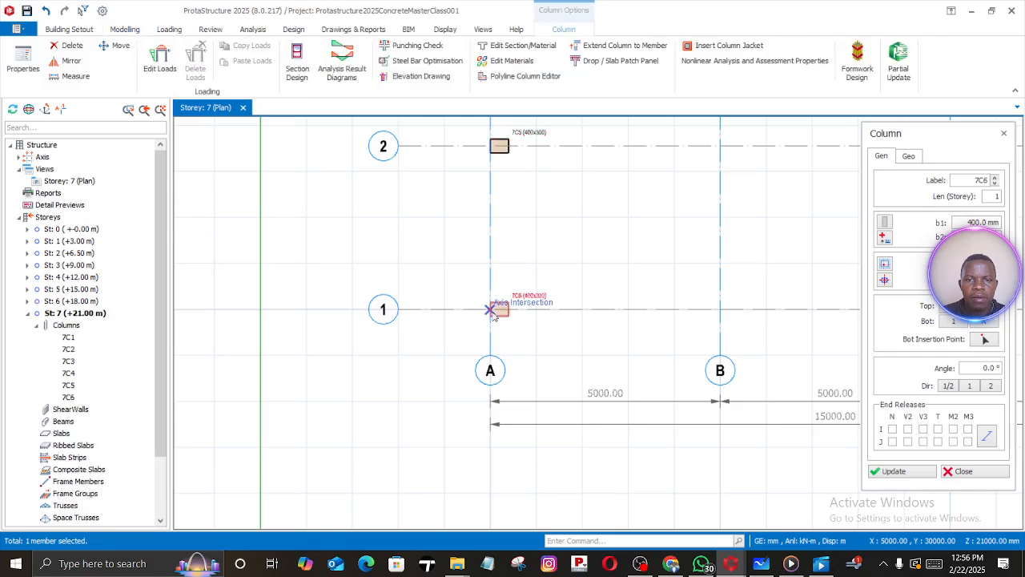
# Place a 400 x 300 mm column at the intersection of axes D and 5 and end the column command
pyautogui.moveTo(671, 277); pyautogui.dragTo(448, 324, button='middle')
pyautogui.scroll(-5, 556, 301)
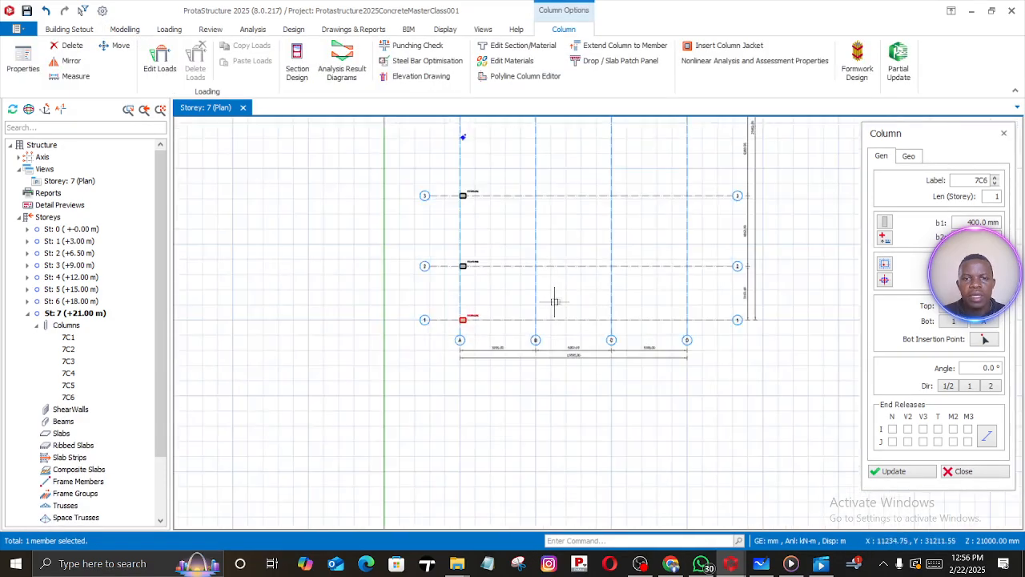
pyautogui.moveTo(553, 302); pyautogui.dragTo(471, 437, button='middle')
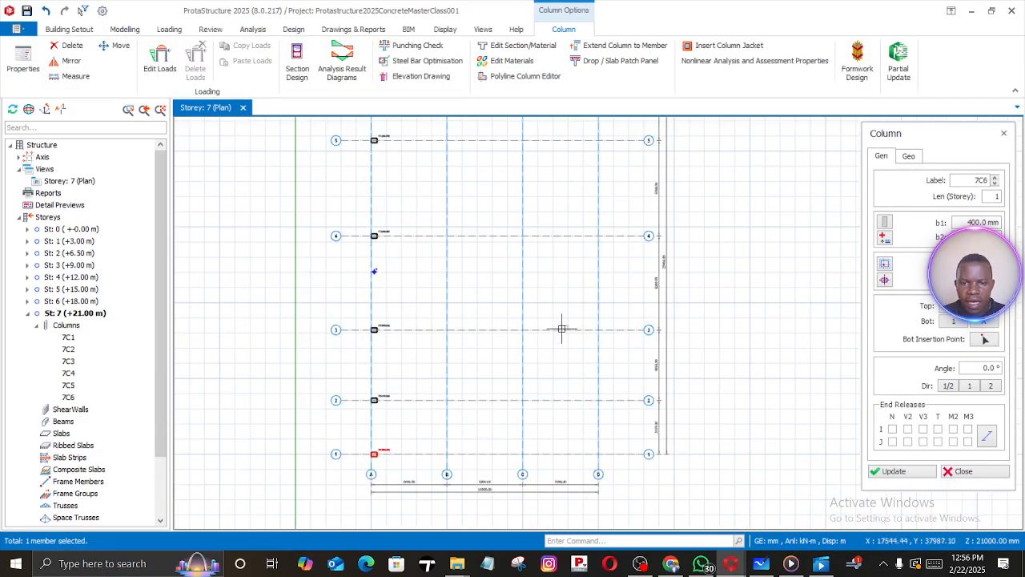
pyautogui.moveTo(574, 263); pyautogui.dragTo(558, 334, button='middle')
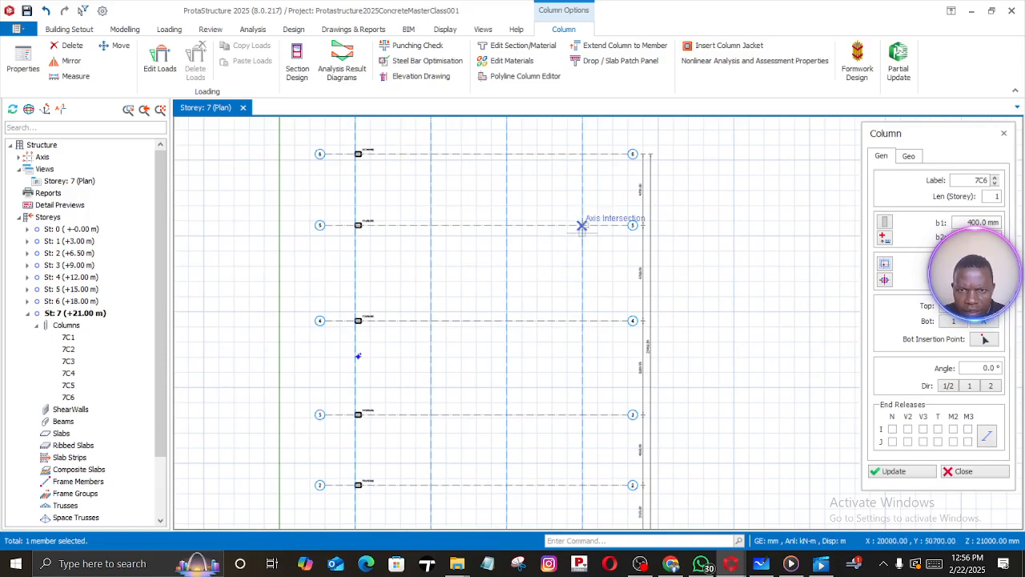
pyautogui.moveTo(582, 226); pyautogui.dragTo(575, 324, button='middle')
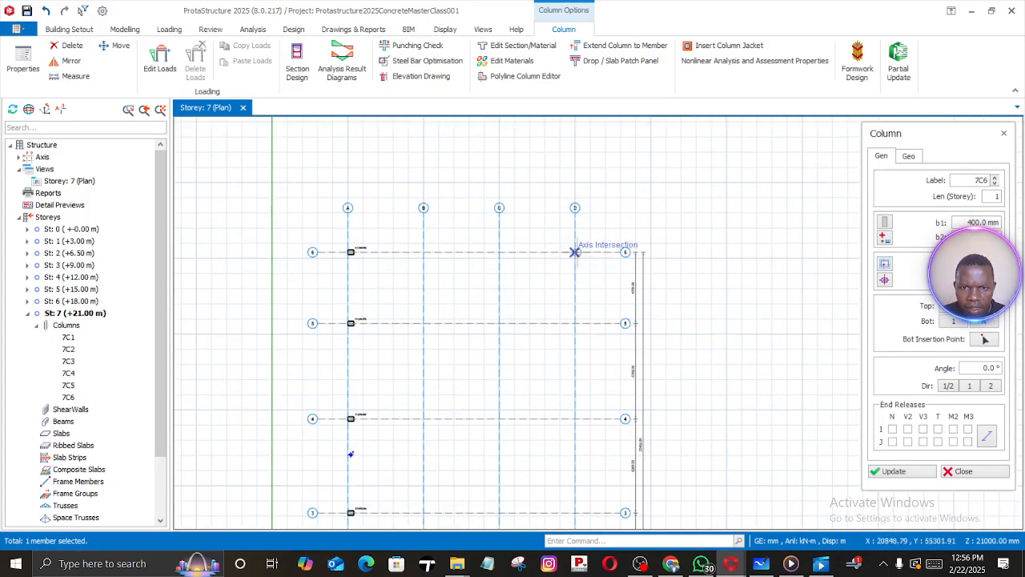
pyautogui.click(575, 323)
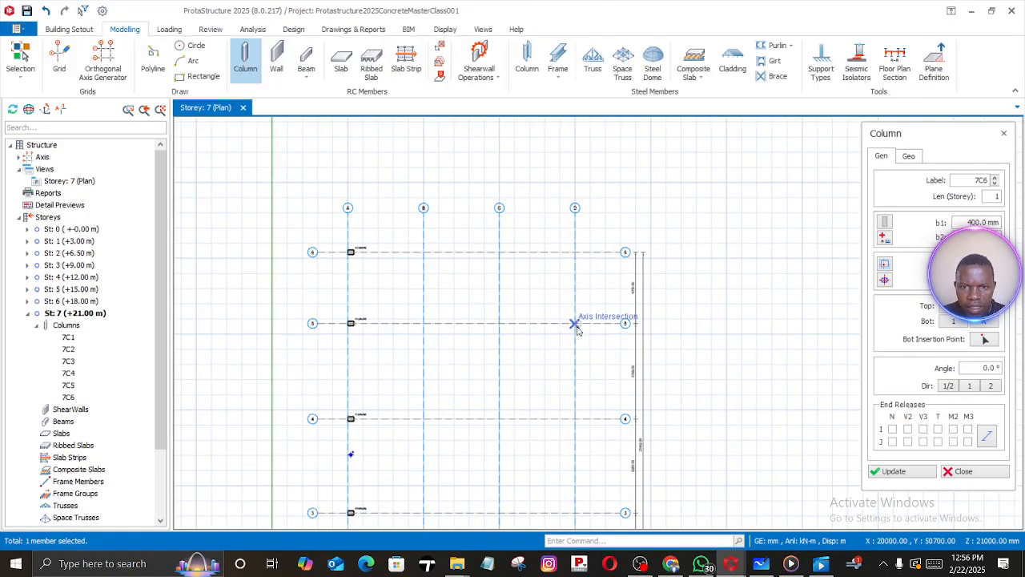
pyautogui.press('Escape')
# Anchor the column at axes D and 5 by the middle of its right edge and update its position
pyautogui.scroll(5, 545, 343)
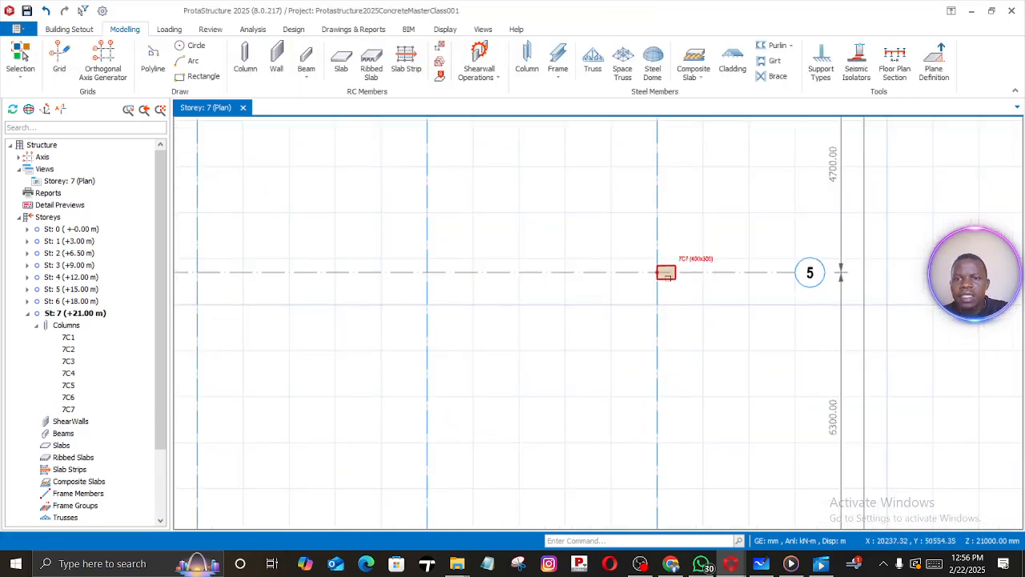
pyautogui.click(667, 273)
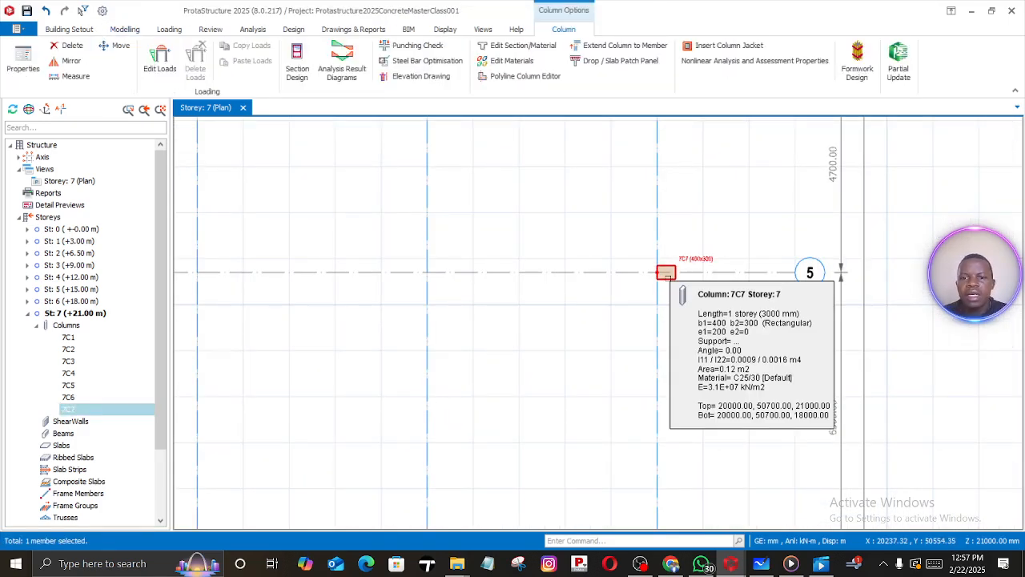
pyautogui.rightClick(668, 277)
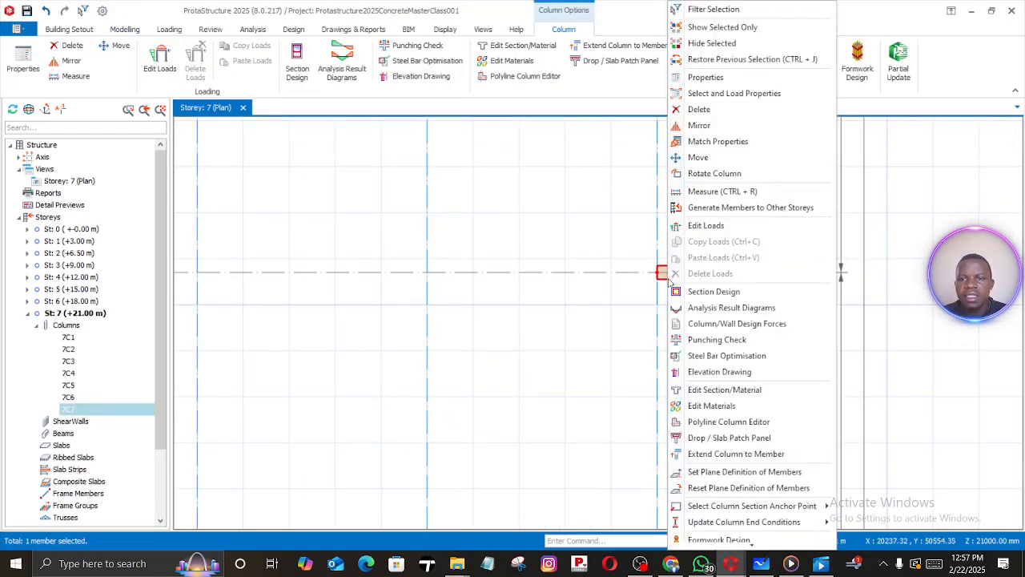
pyautogui.click(706, 78)
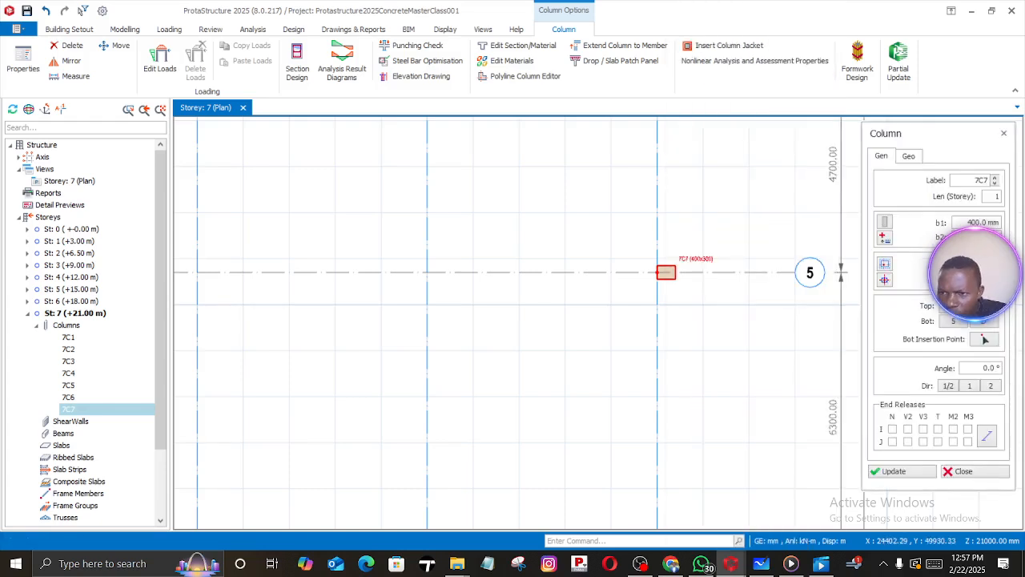
pyautogui.click(884, 281)
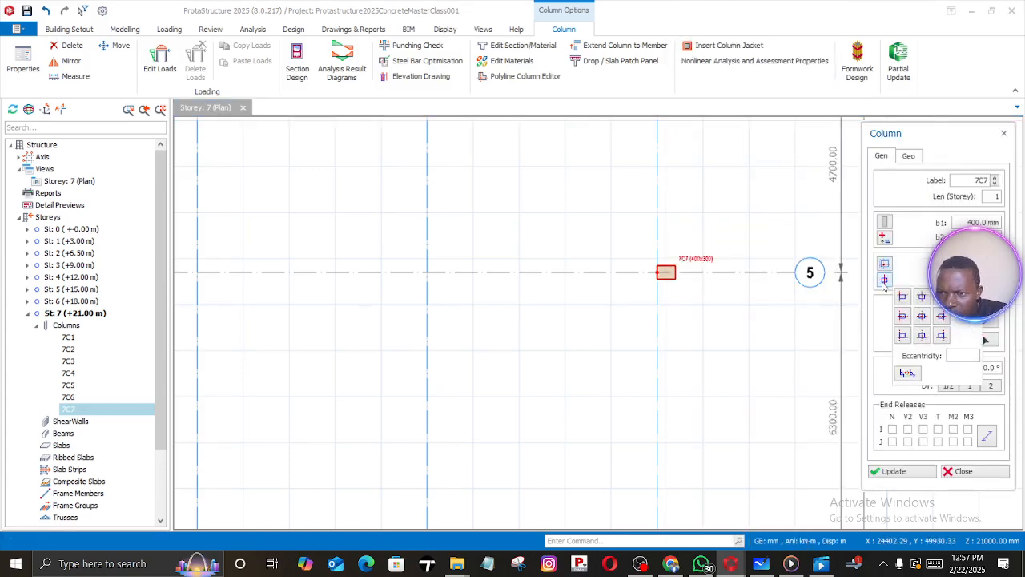
pyautogui.click(942, 317)
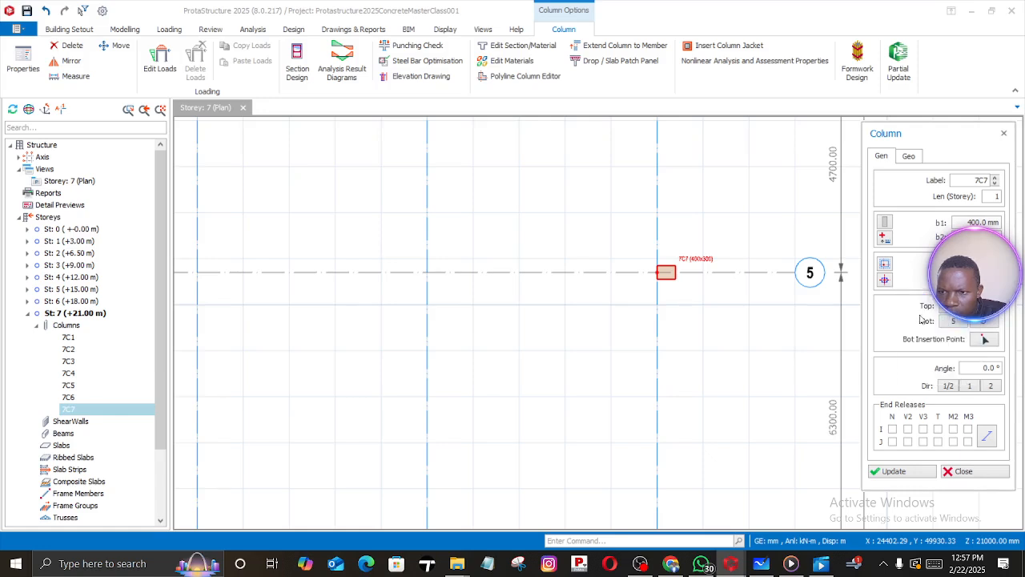
pyautogui.click(884, 280)
pyautogui.click(902, 317)
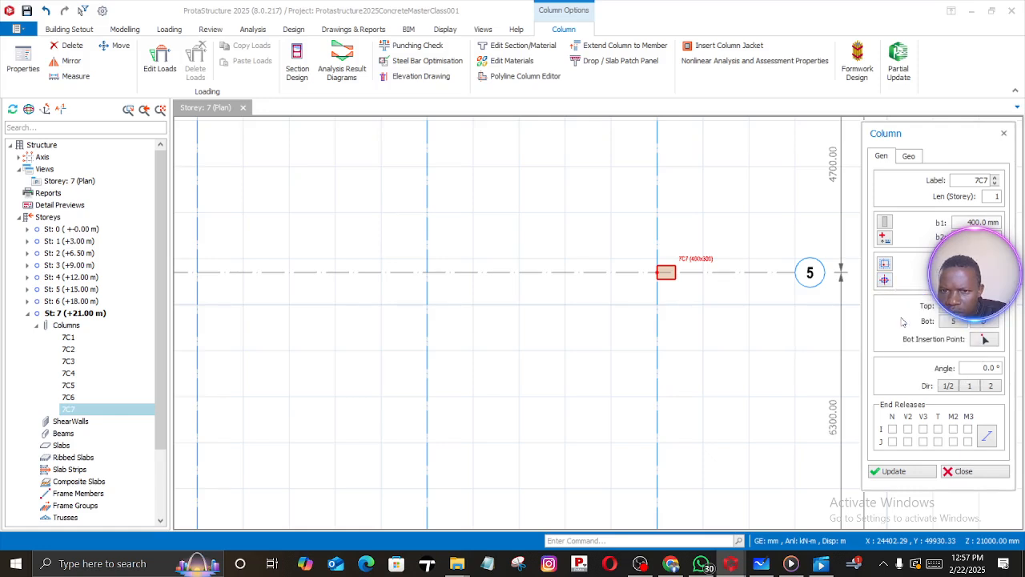
pyautogui.click(880, 474)
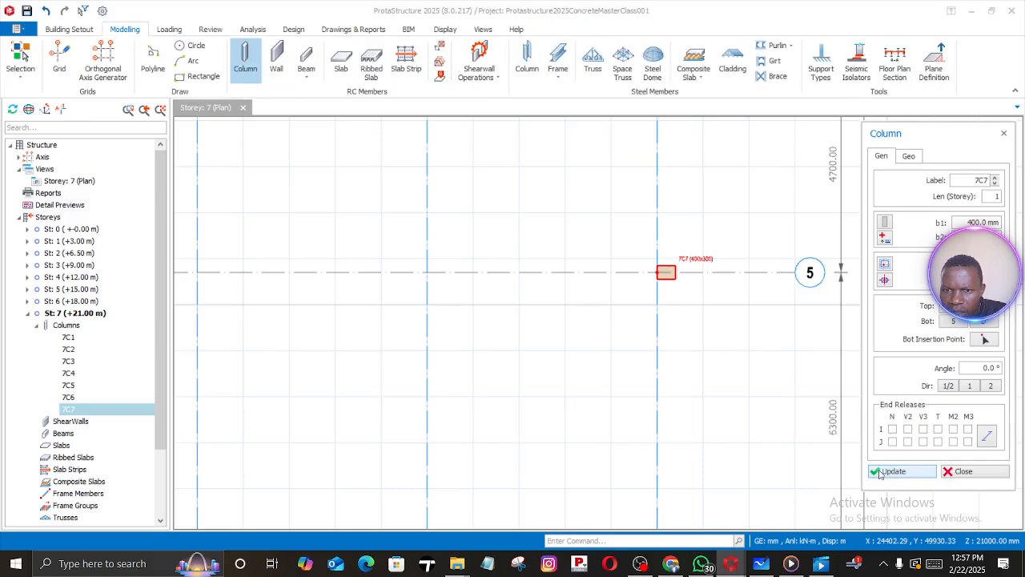
pyautogui.click(885, 281)
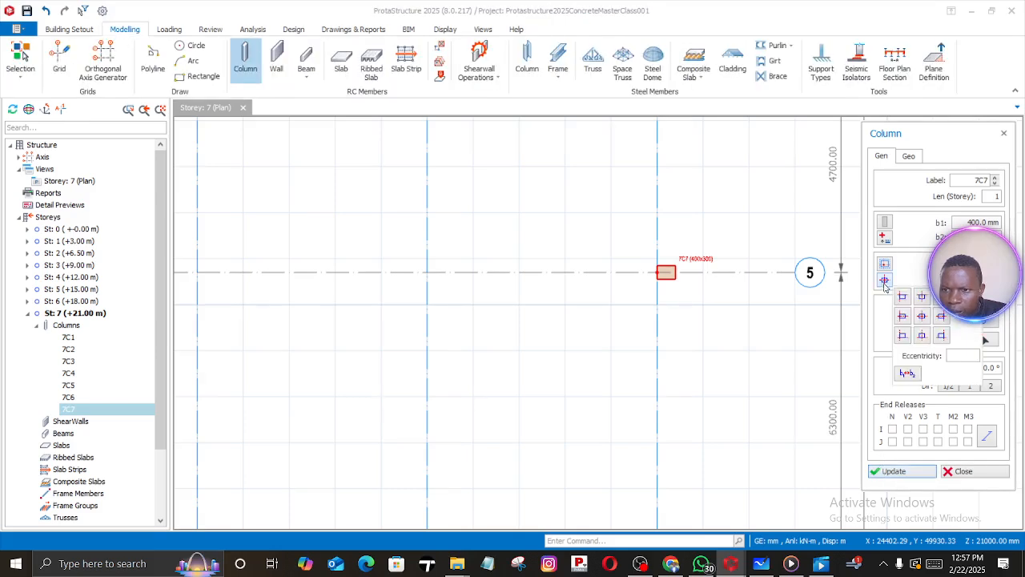
pyautogui.click(942, 317)
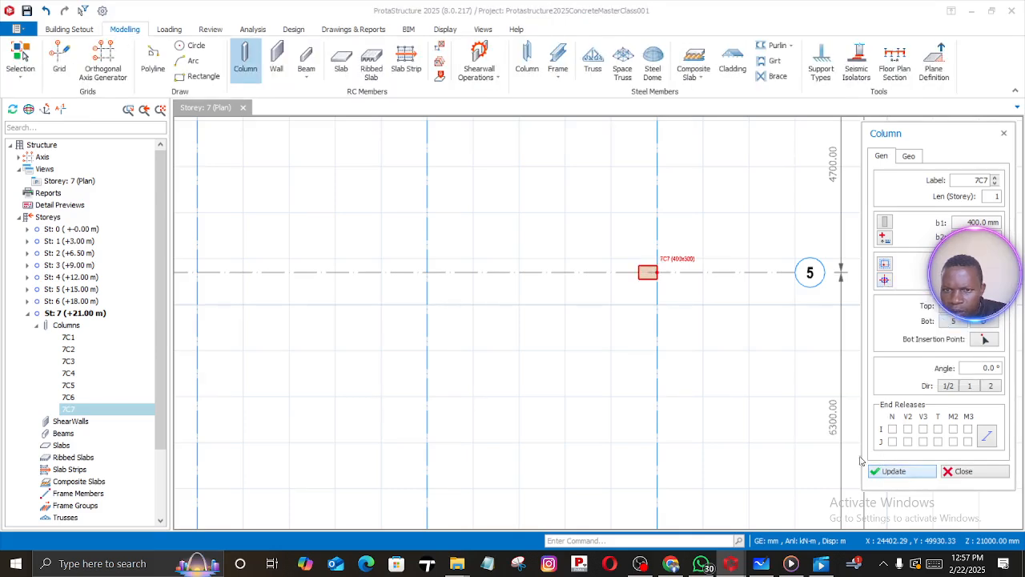
pyautogui.scroll(-2, 634, 286)
pyautogui.press('Escape')
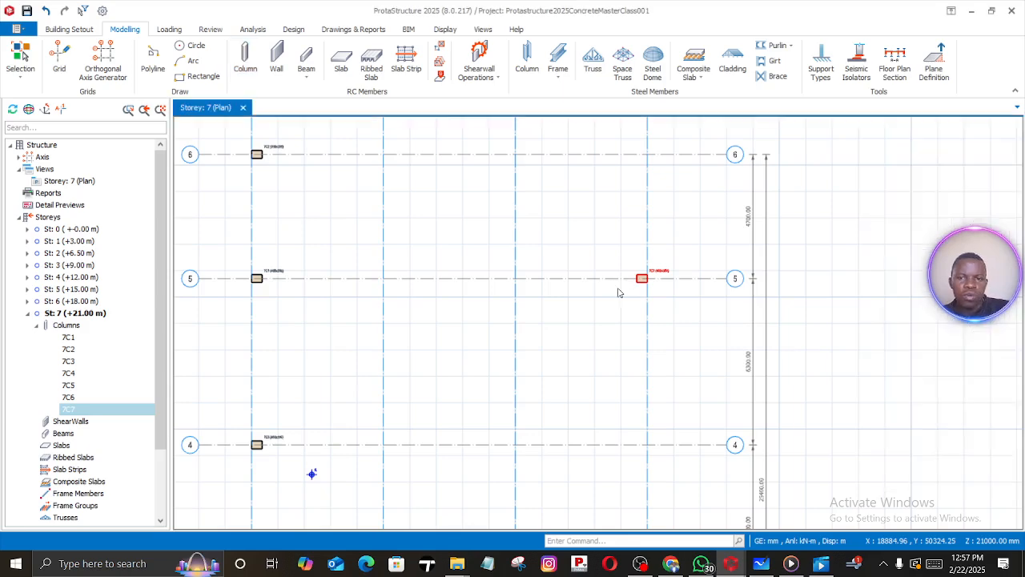
# Reuse the properties of the column at axes D and 5 to place matching columns on axis D at axes 4 and 3
pyautogui.rightClick(654, 271)
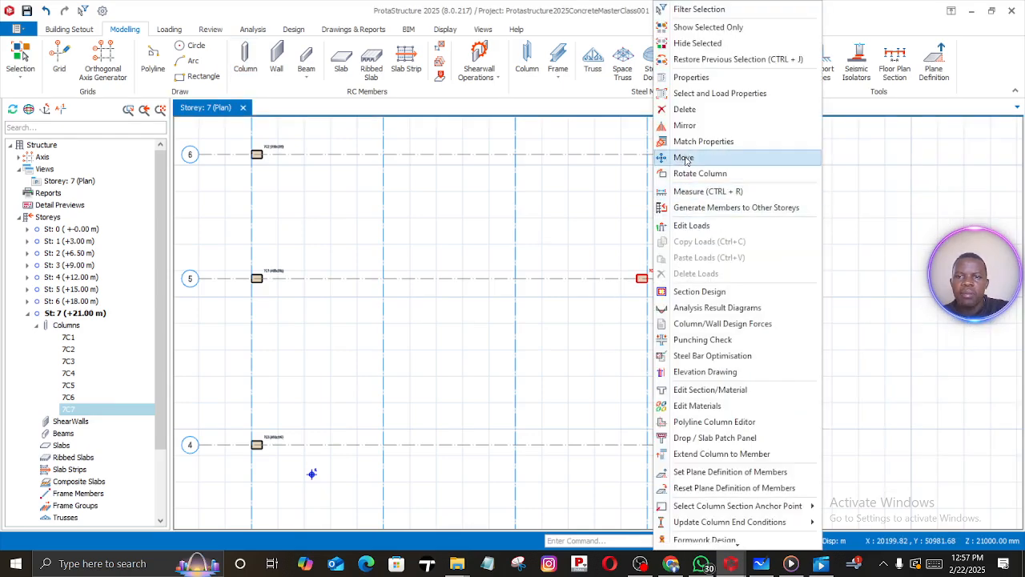
pyautogui.click(690, 77)
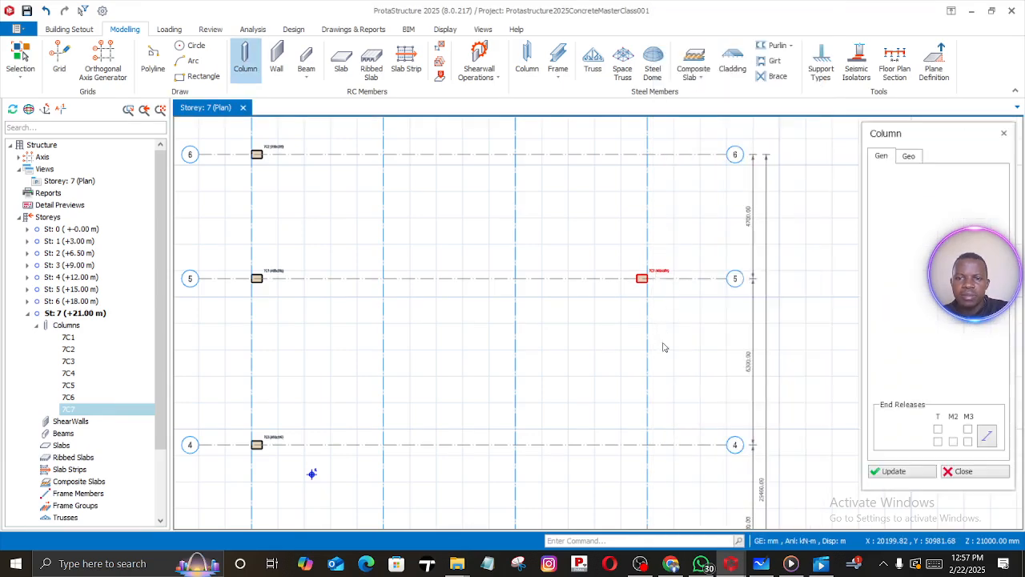
pyautogui.moveTo(634, 407); pyautogui.dragTo(643, 293, button='middle')
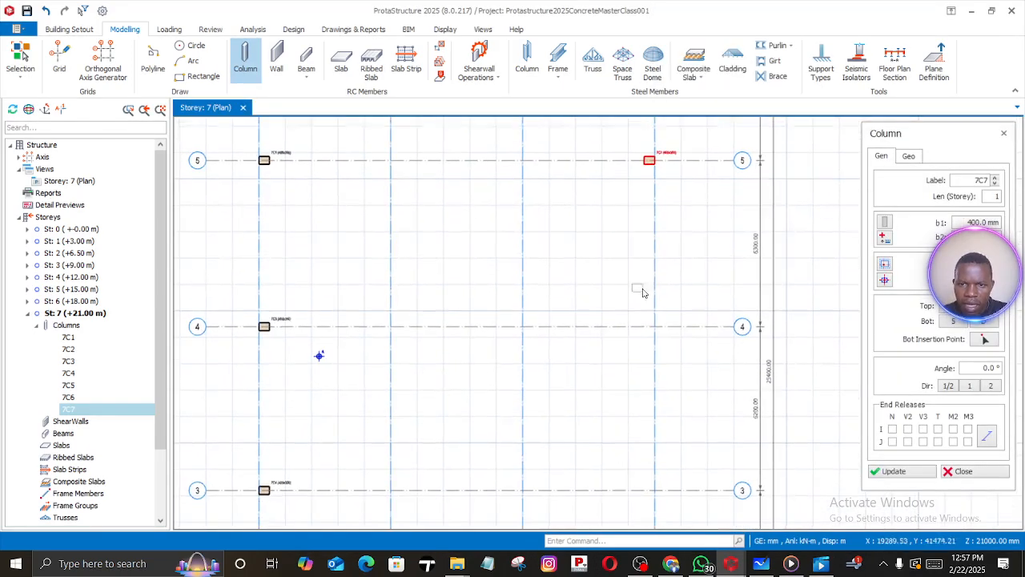
pyautogui.click(654, 327)
pyautogui.moveTo(631, 374); pyautogui.dragTo(615, 224, button='middle')
pyautogui.click(634, 342)
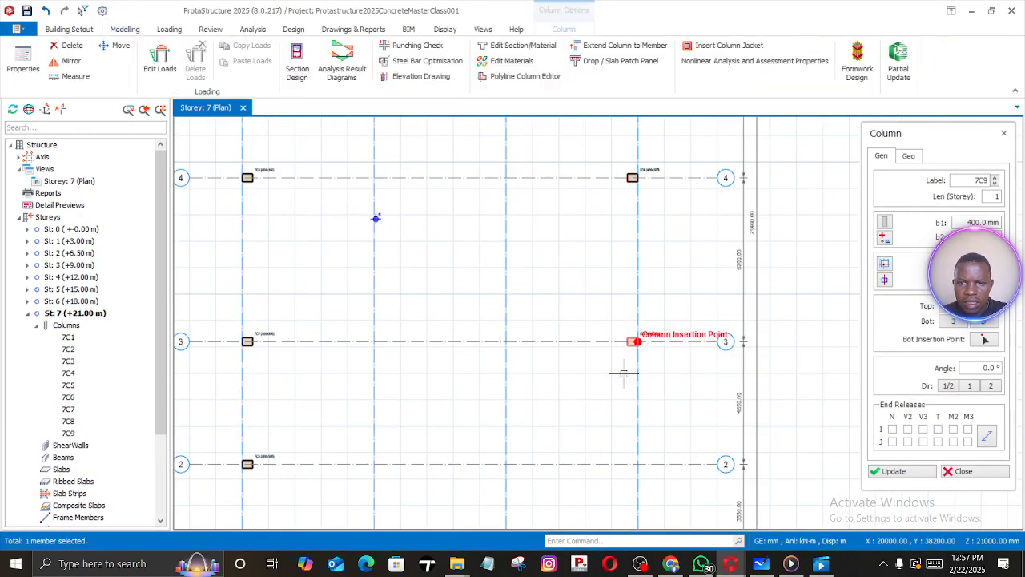
# Place 400 x 300 mm columns on axis D at its intersections with axes 2 and 1, keeping the right-edge anchor
pyautogui.moveTo(623, 371); pyautogui.dragTo(611, 286, button='middle')
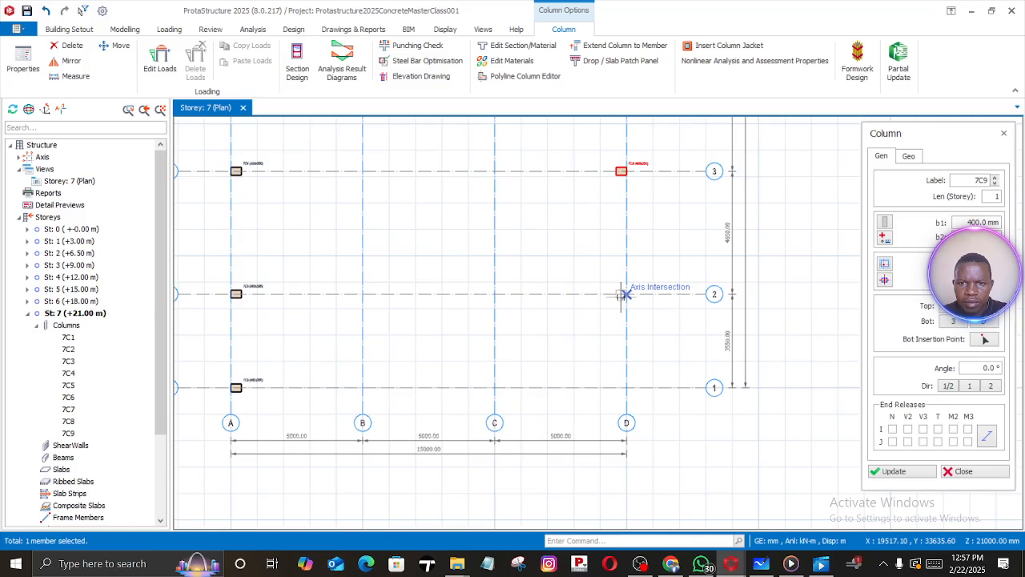
pyautogui.click(624, 295)
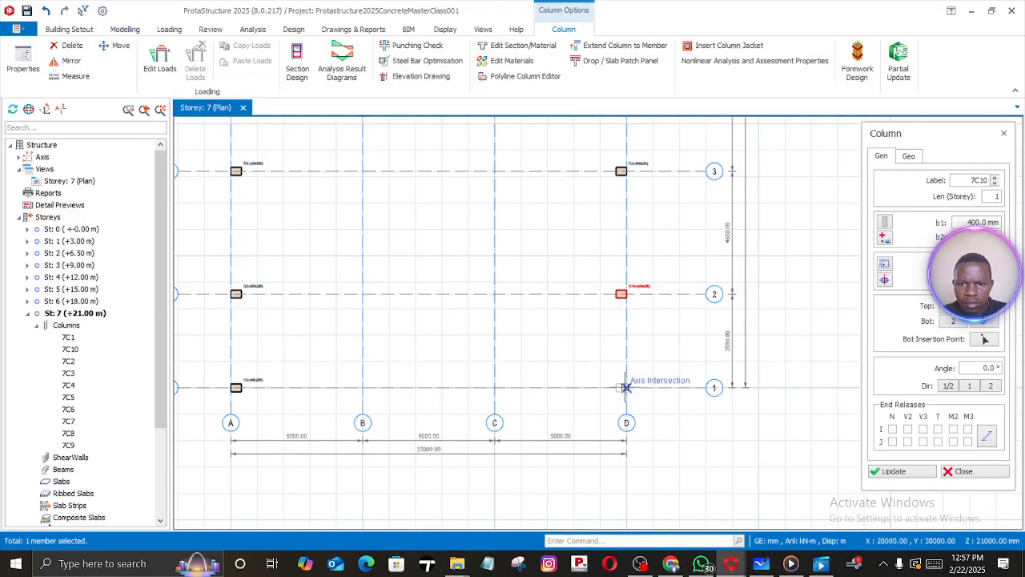
pyautogui.click(625, 387)
# Place a 400 x 300 mm column at the intersection of axes D and 6, keeping the right-edge anchor
pyautogui.moveTo(547, 359); pyautogui.dragTo(570, 517, button='middle')
pyautogui.moveTo(524, 298); pyautogui.dragTo(549, 467, button='middle')
pyautogui.moveTo(524, 236); pyautogui.dragTo(558, 440, button='middle')
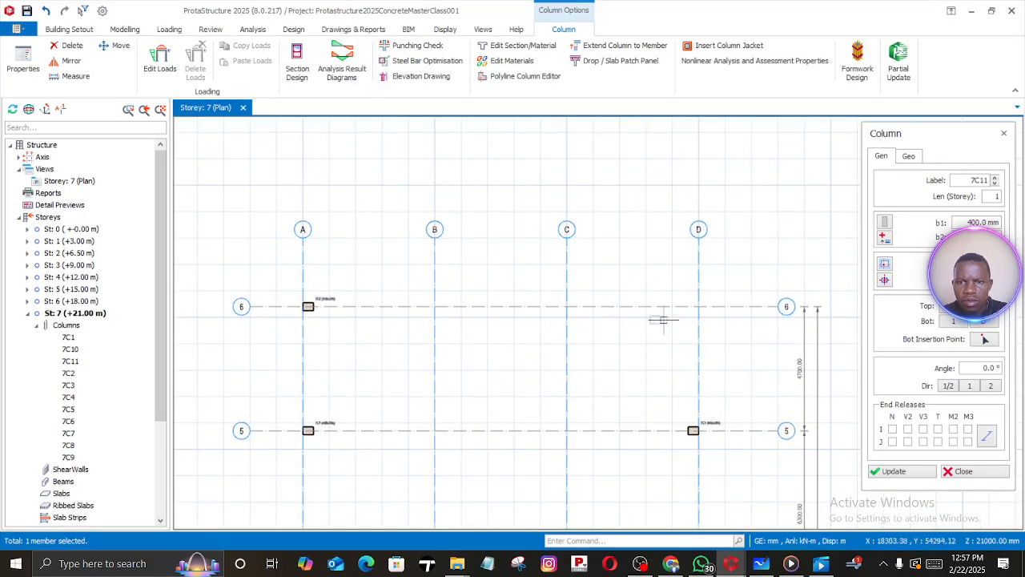
pyautogui.click(691, 312)
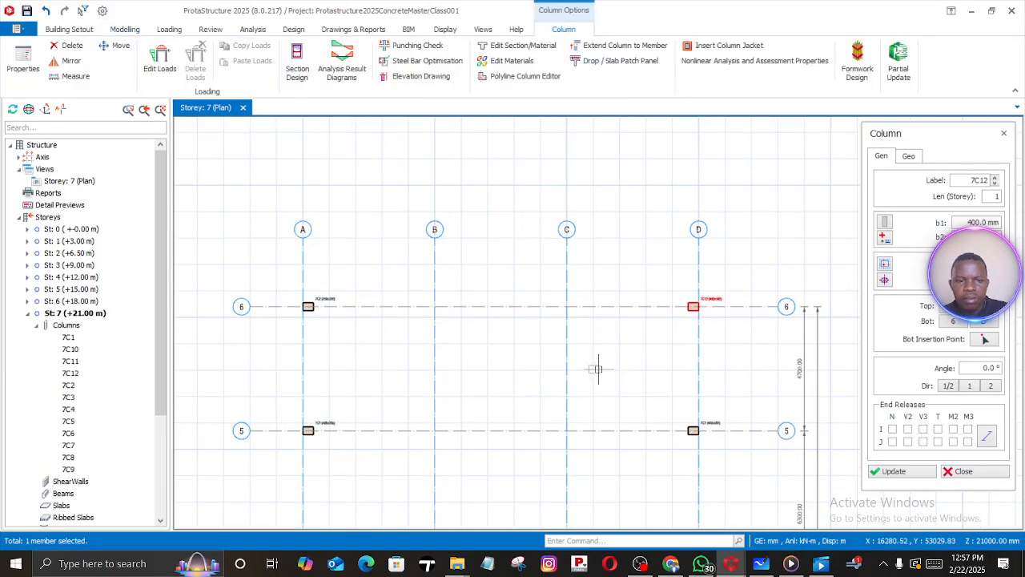
# Anchor the column at axes D and 6 by its top-right corner and update its position
pyautogui.press('Escape')
pyautogui.scroll(5, 691, 304)
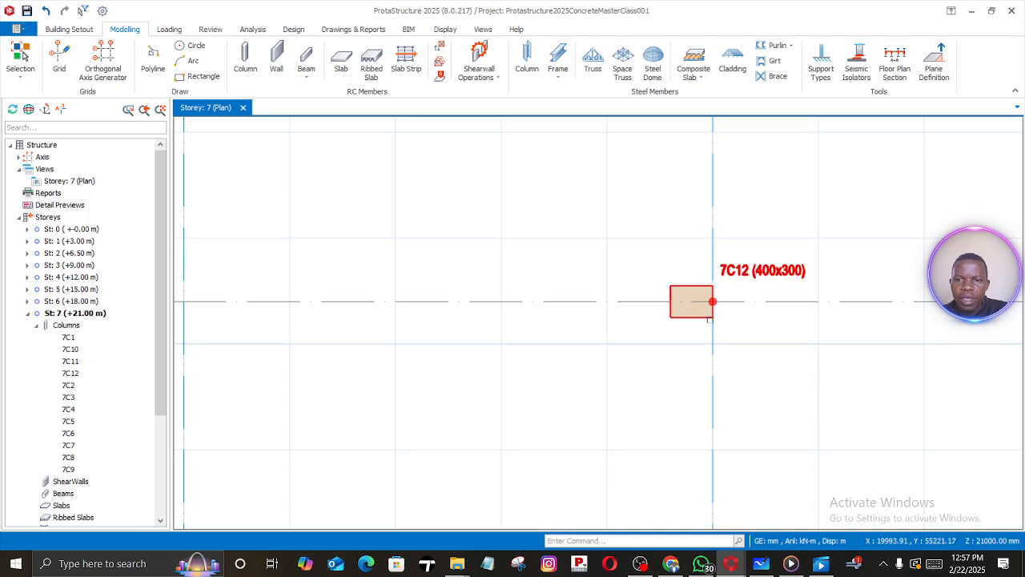
pyautogui.click(706, 316)
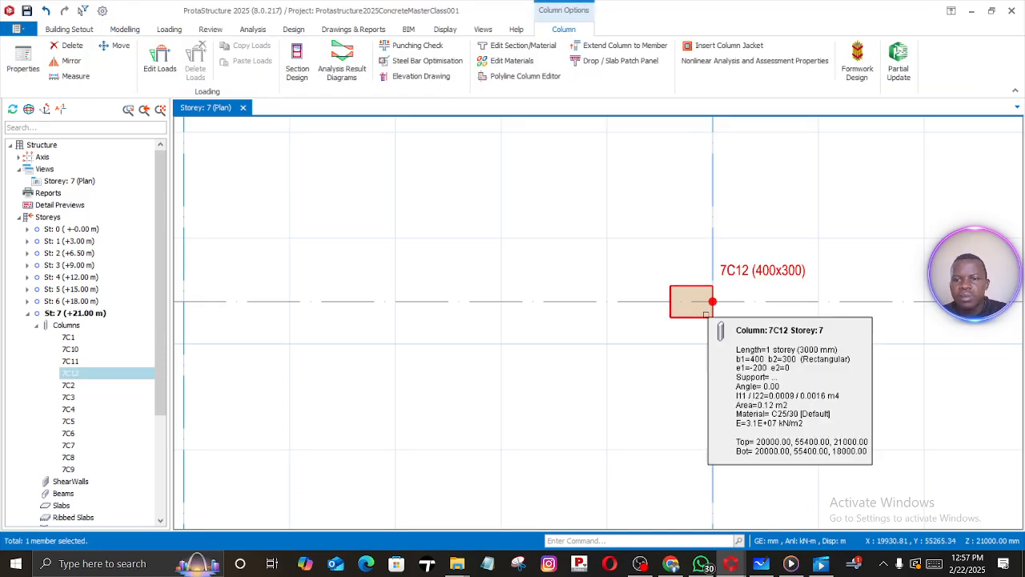
pyautogui.rightClick(706, 316)
pyautogui.click(737, 77)
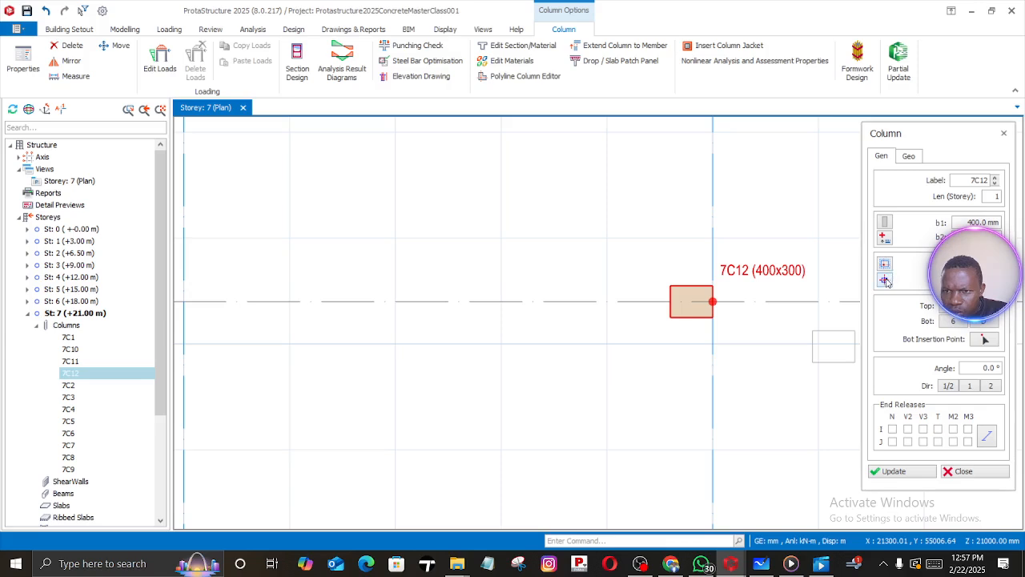
pyautogui.click(885, 280)
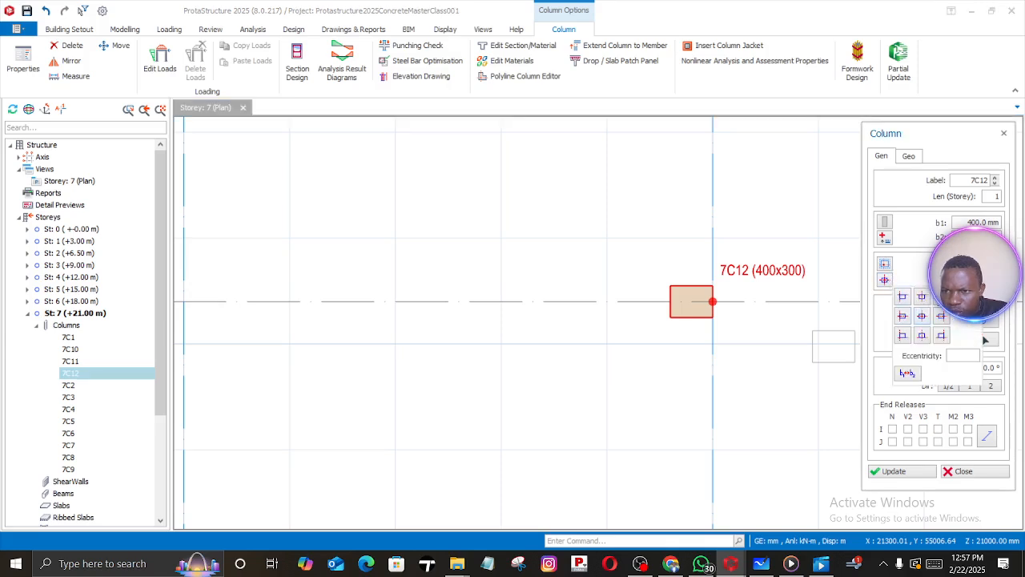
pyautogui.click(922, 316)
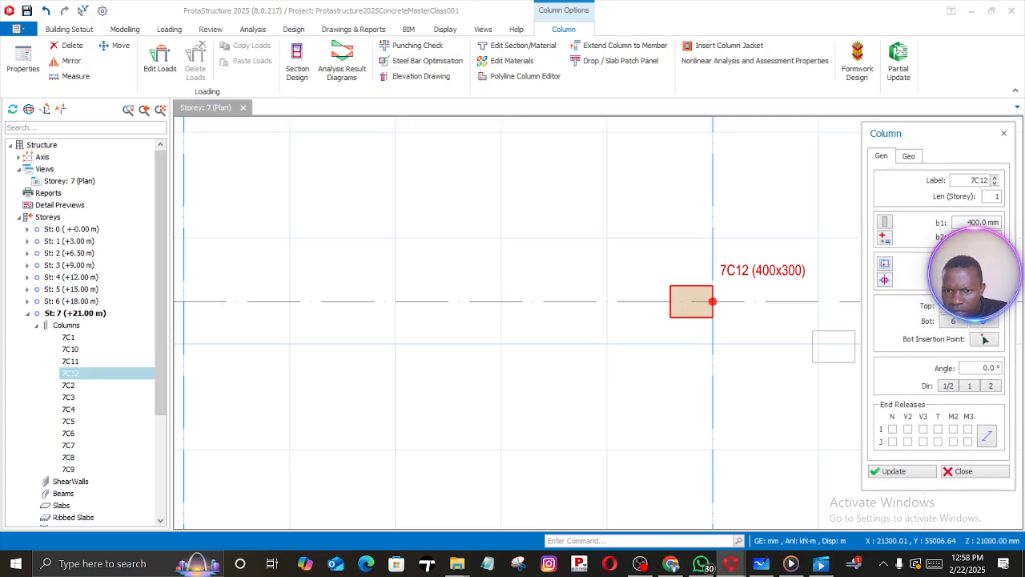
pyautogui.click(894, 471)
pyautogui.scroll(-3, 497, 393)
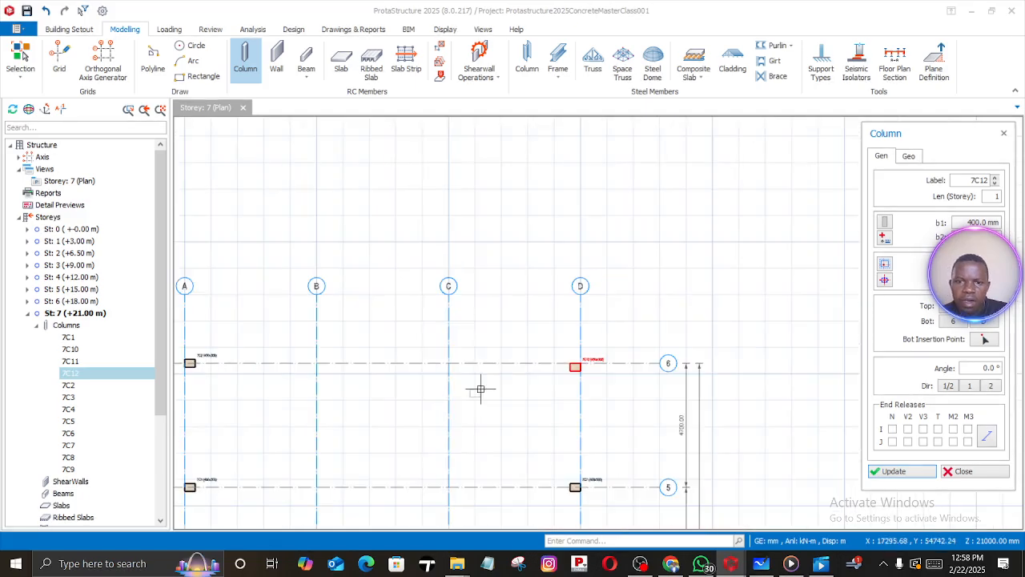
pyautogui.moveTo(481, 389); pyautogui.dragTo(789, 359, button='middle')
pyautogui.press('Escape')
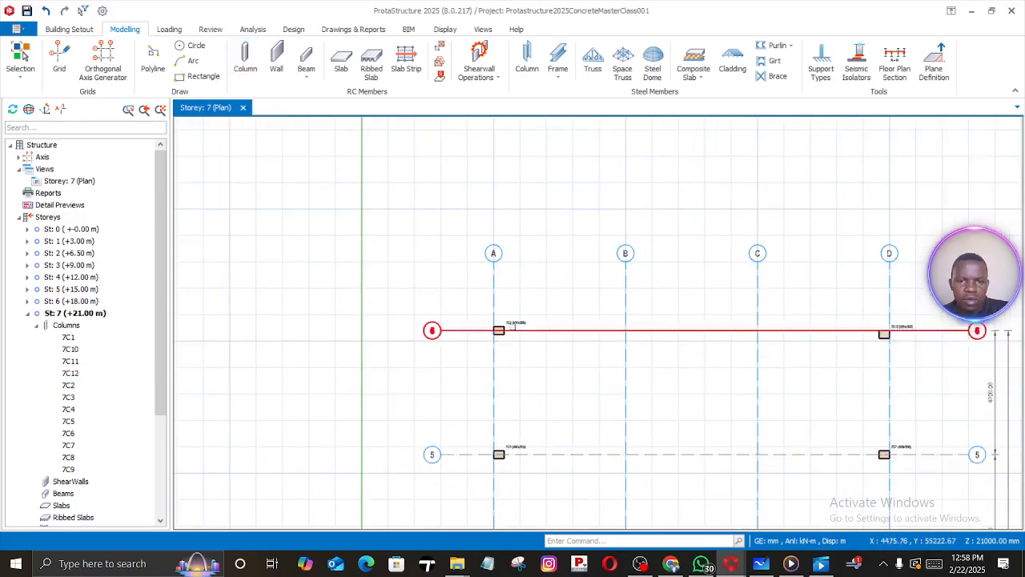
# Anchor the column at axes A and 6 by its top-left corner and update its position
pyautogui.scroll(5, 503, 343)
pyautogui.click(472, 318)
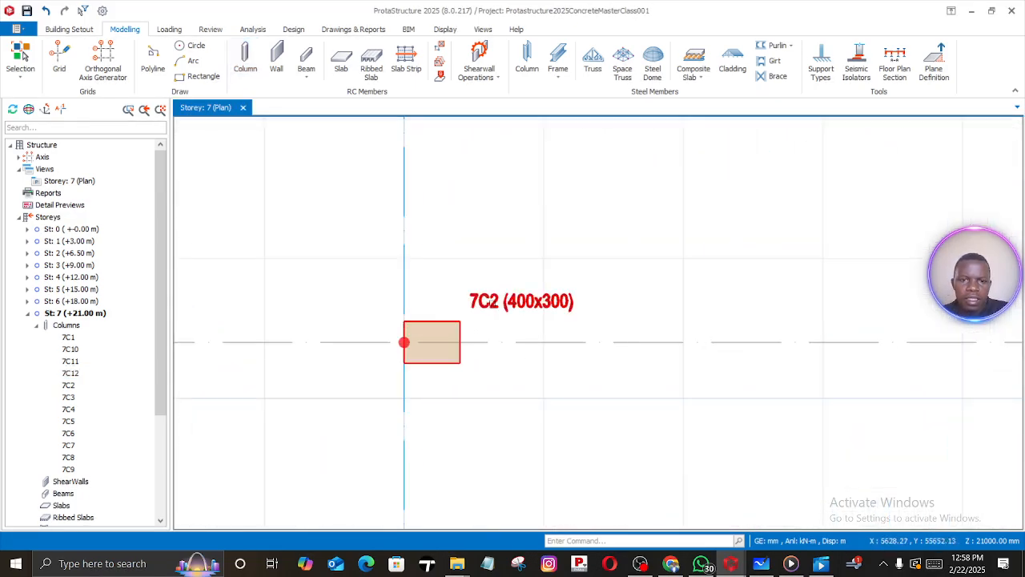
pyautogui.rightClick(494, 304)
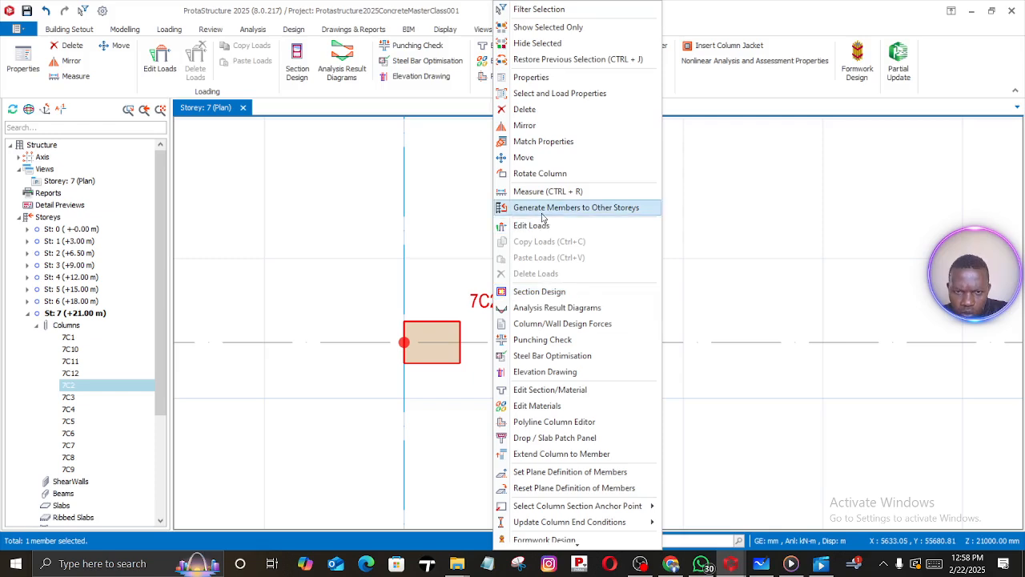
pyautogui.click(530, 77)
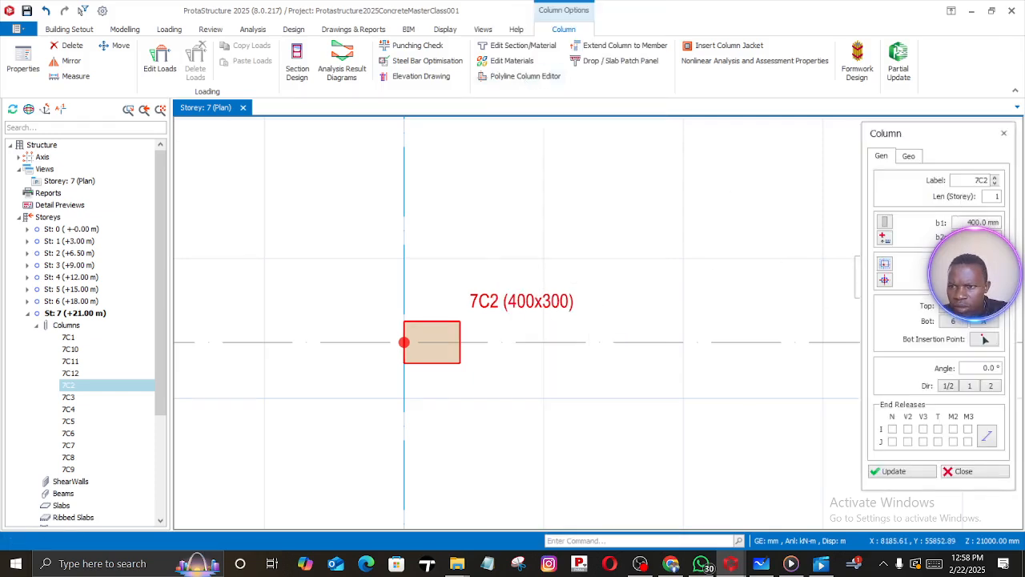
pyautogui.click(885, 281)
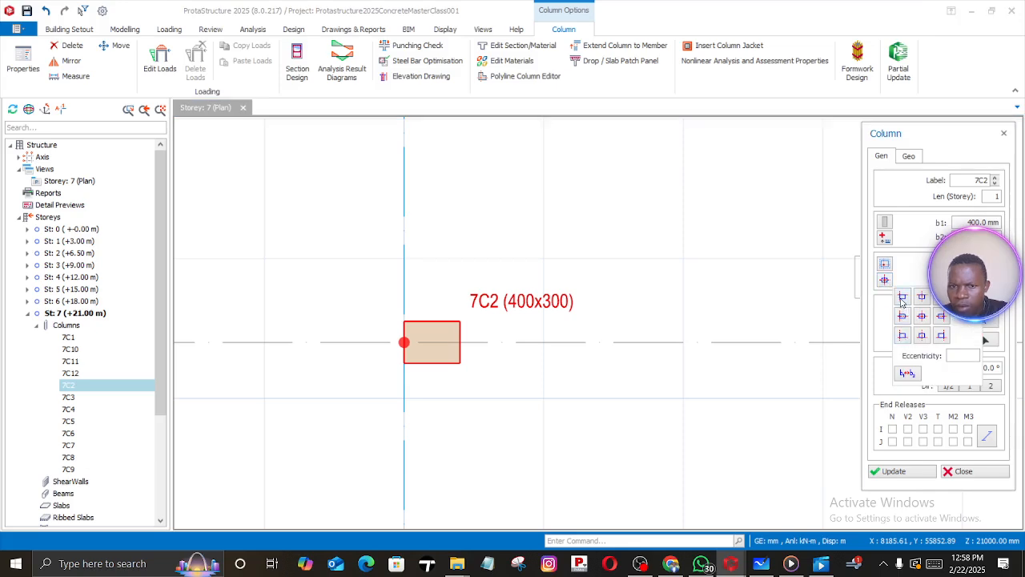
pyautogui.click(902, 300)
pyautogui.click(899, 471)
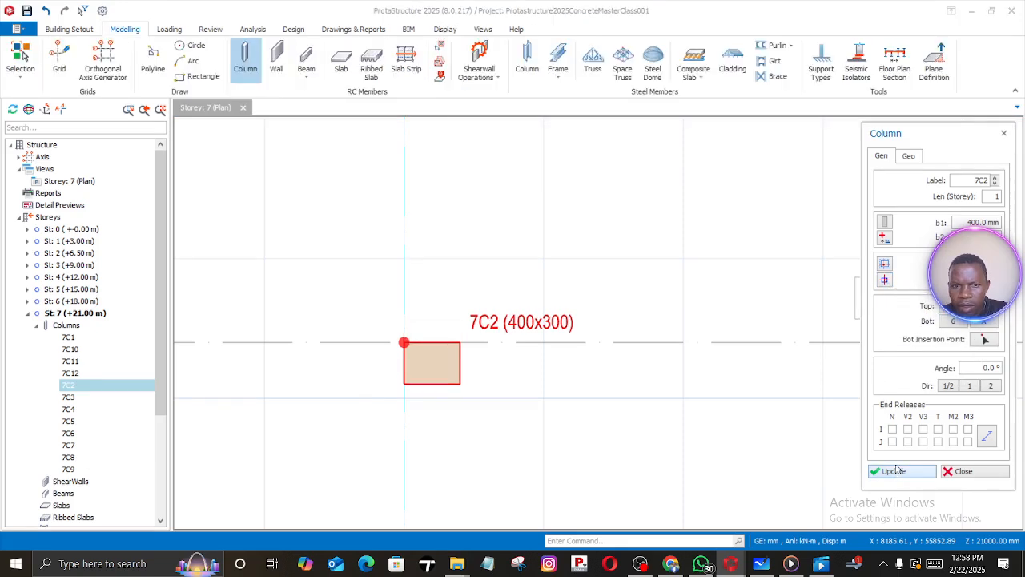
# Anchor the column at axes A and 1 by its bottom-left corner and update its position
pyautogui.scroll(-6, 522, 423)
pyautogui.moveTo(606, 463); pyautogui.dragTo(593, 217, button='middle')
pyautogui.moveTo(585, 421); pyautogui.dragTo(587, 326, button='middle')
pyautogui.scroll(6, 422, 370)
pyautogui.scroll(1, 543, 309)
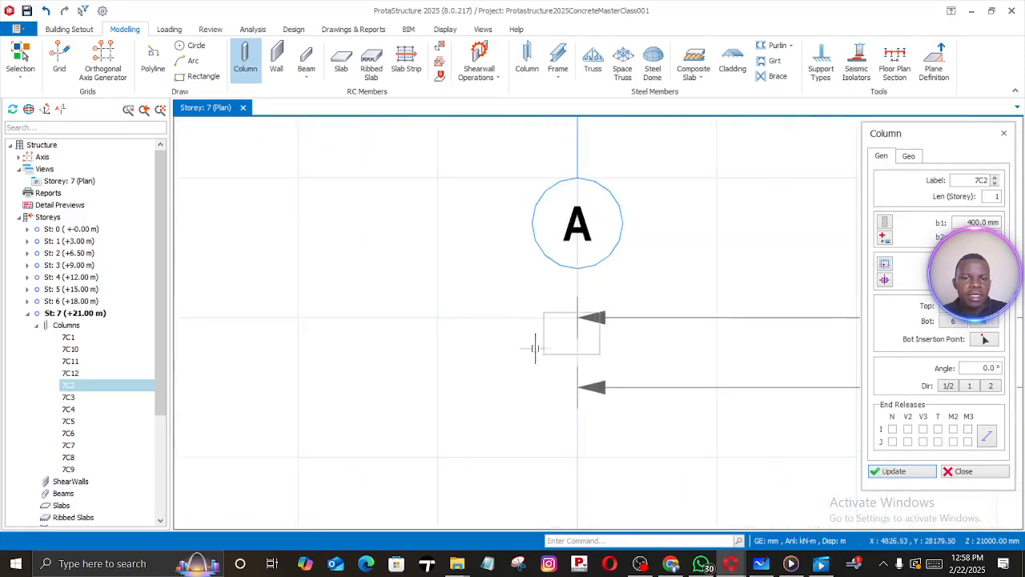
pyautogui.scroll(-1, 535, 348)
pyautogui.moveTo(530, 377); pyautogui.dragTo(480, 534, button='middle')
pyautogui.press('Escape')
pyautogui.scroll(3, 527, 345)
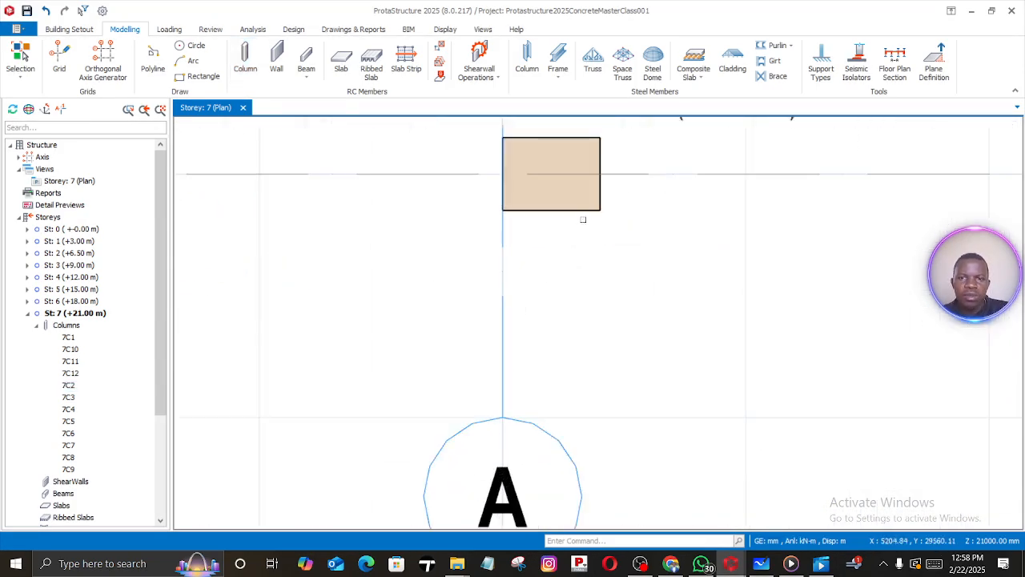
pyautogui.click(582, 210)
pyautogui.moveTo(582, 209); pyautogui.dragTo(550, 436, button='middle')
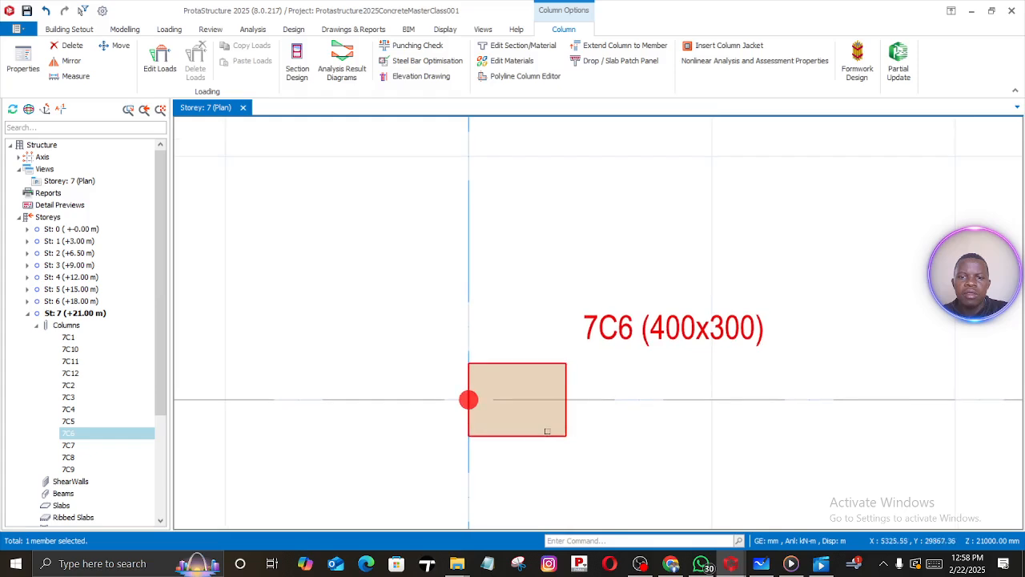
pyautogui.rightClick(547, 431)
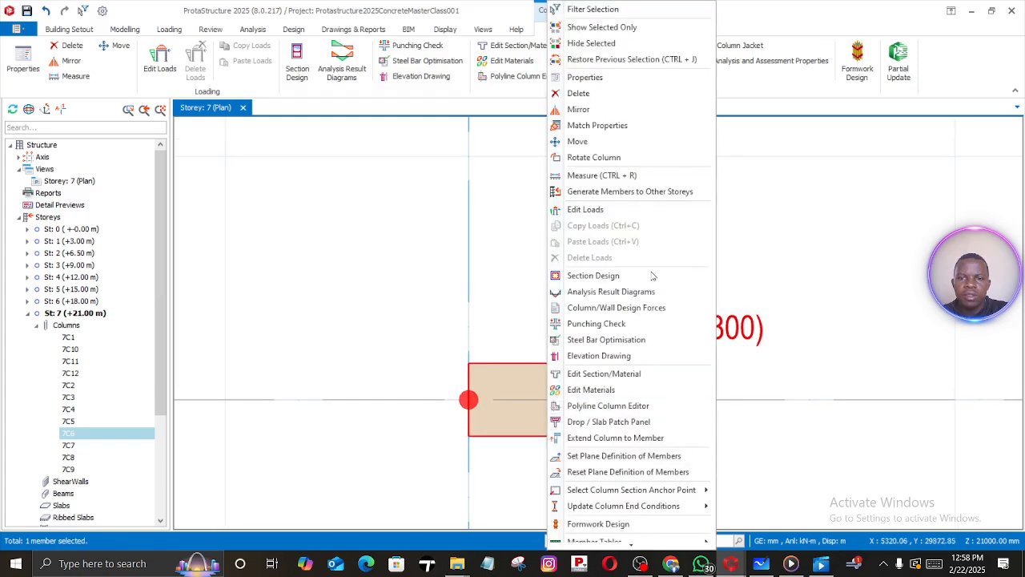
pyautogui.click(582, 78)
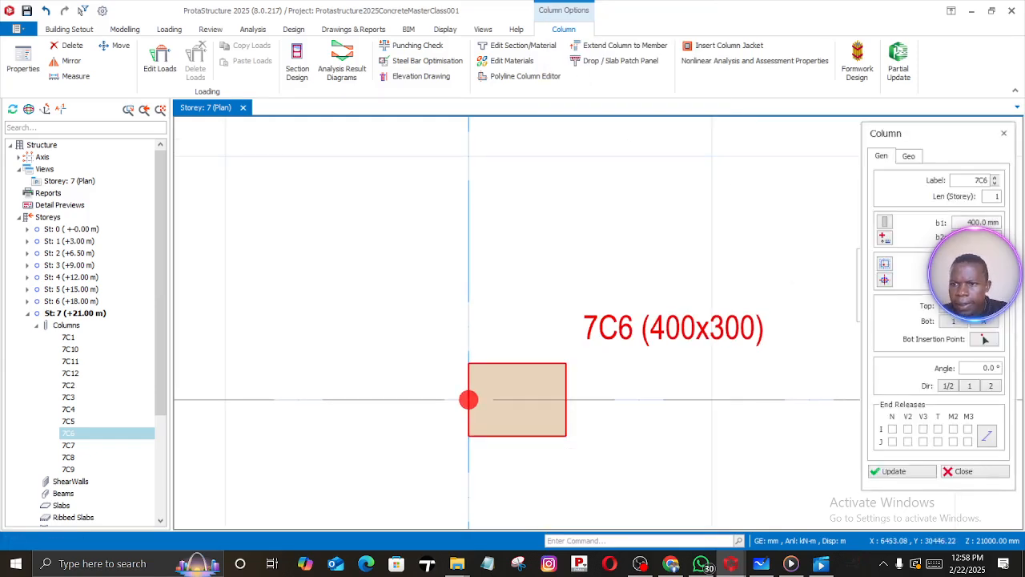
pyautogui.click(885, 279)
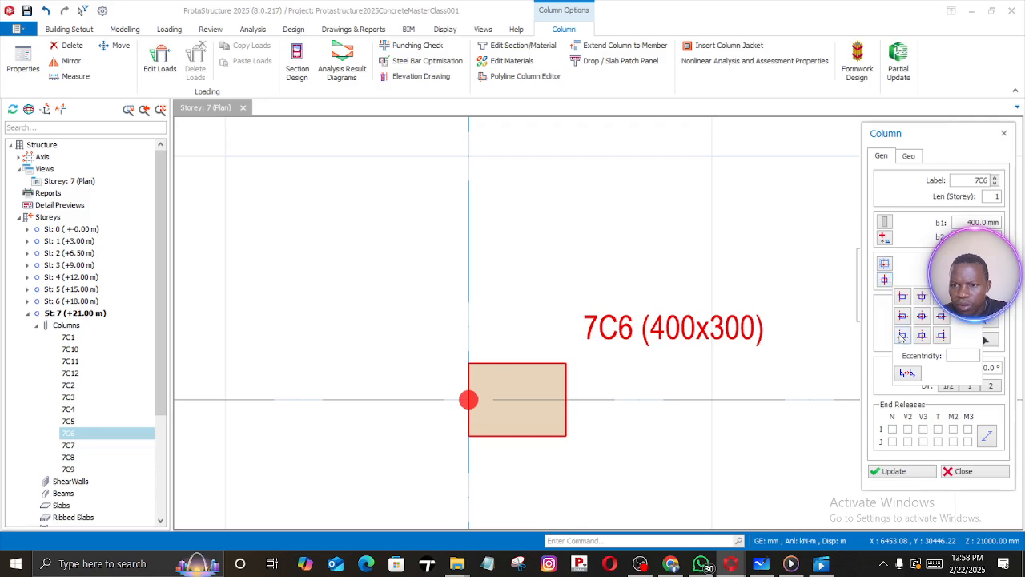
pyautogui.click(902, 337)
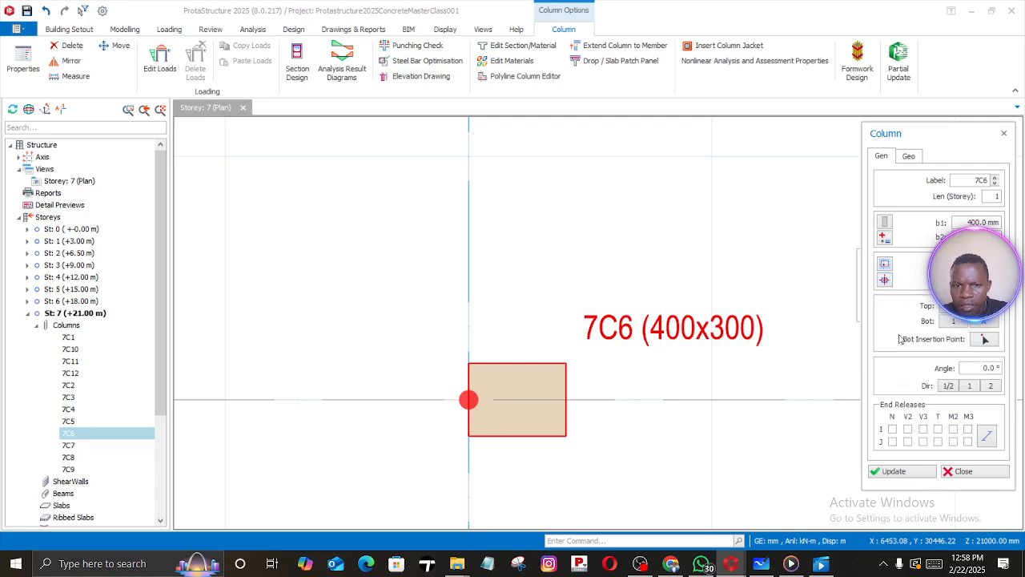
pyautogui.click(889, 474)
# Anchor the column at axes D and 1 by its bottom-right corner and update its position
pyautogui.scroll(-5, 701, 361)
pyautogui.moveTo(742, 382); pyautogui.dragTo(296, 416, button='middle')
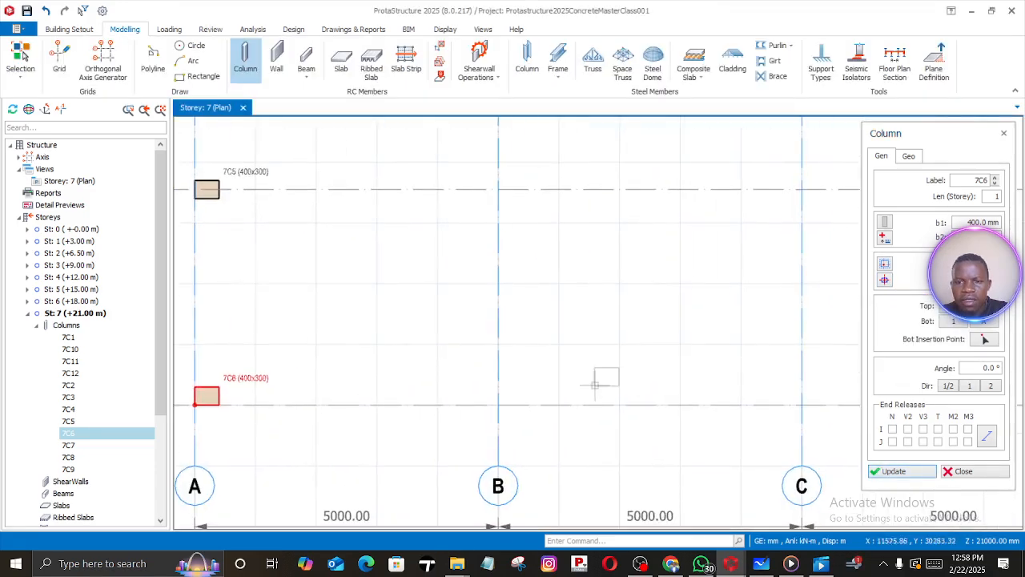
pyautogui.scroll(-3, 595, 384)
pyautogui.press('Escape')
pyautogui.moveTo(636, 384); pyautogui.dragTo(488, 421, button='middle')
pyautogui.scroll(2, 639, 432)
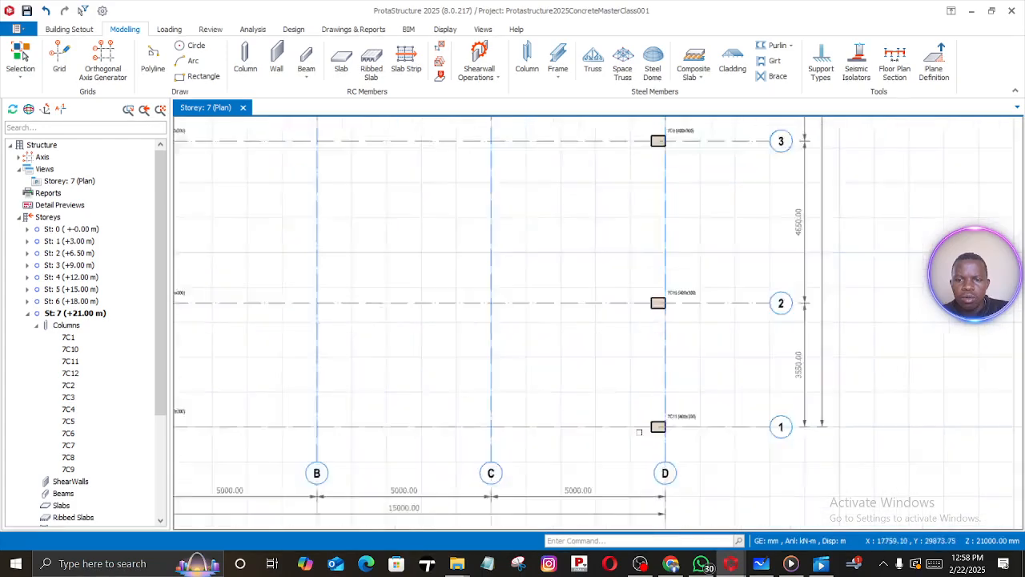
pyautogui.scroll(3, 663, 432)
pyautogui.click(645, 432)
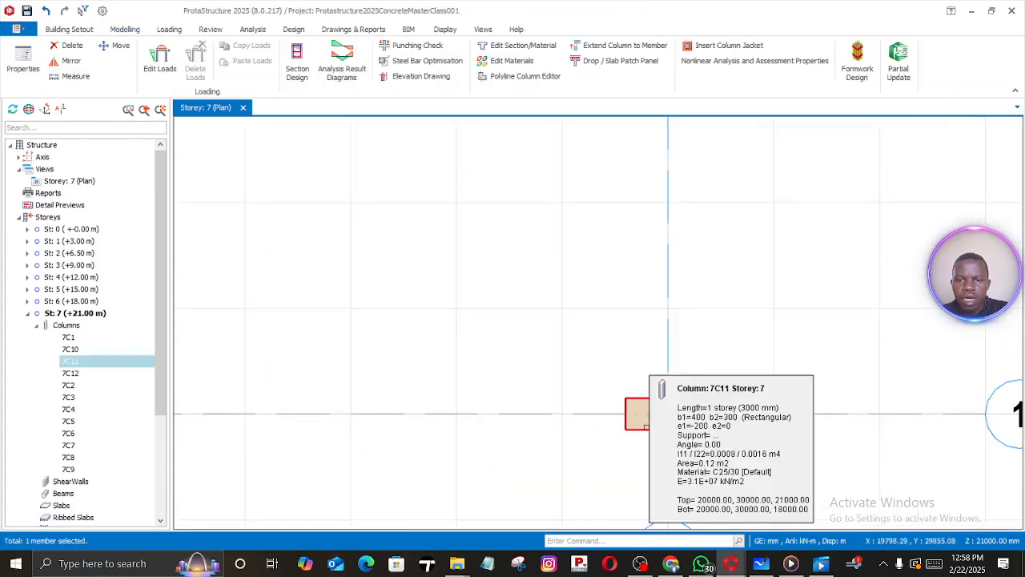
pyautogui.rightClick(647, 432)
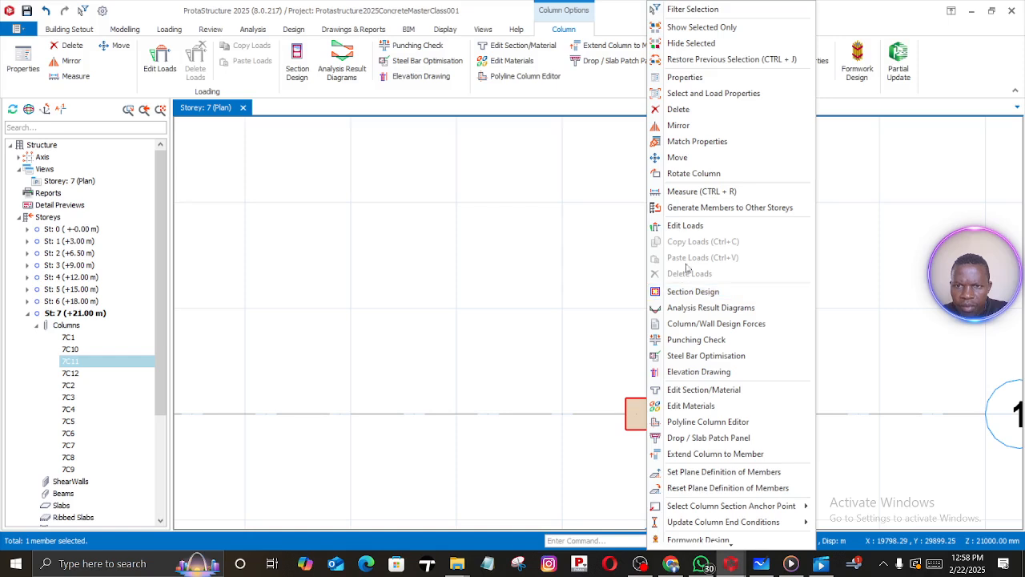
pyautogui.click(675, 80)
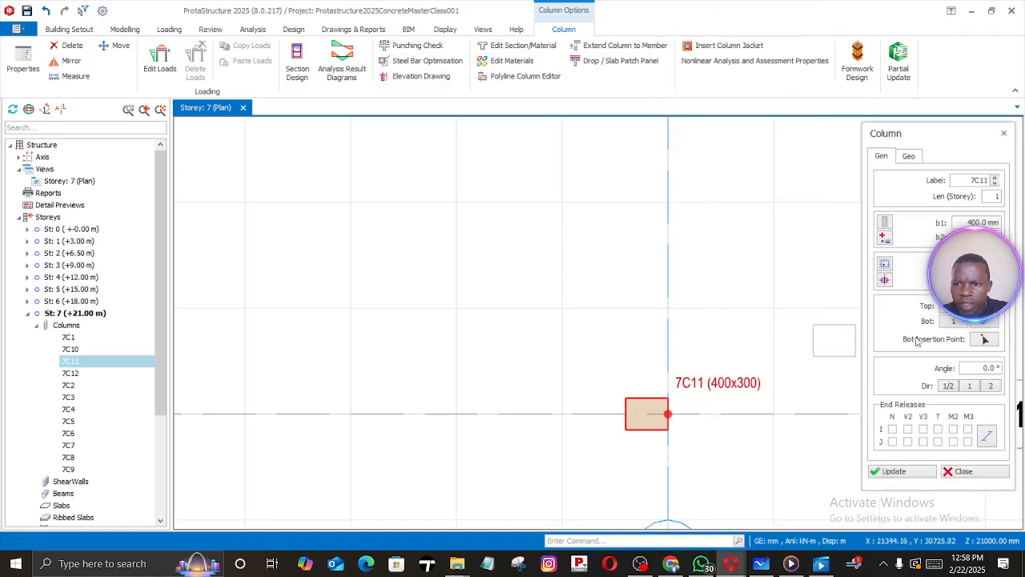
pyautogui.click(884, 281)
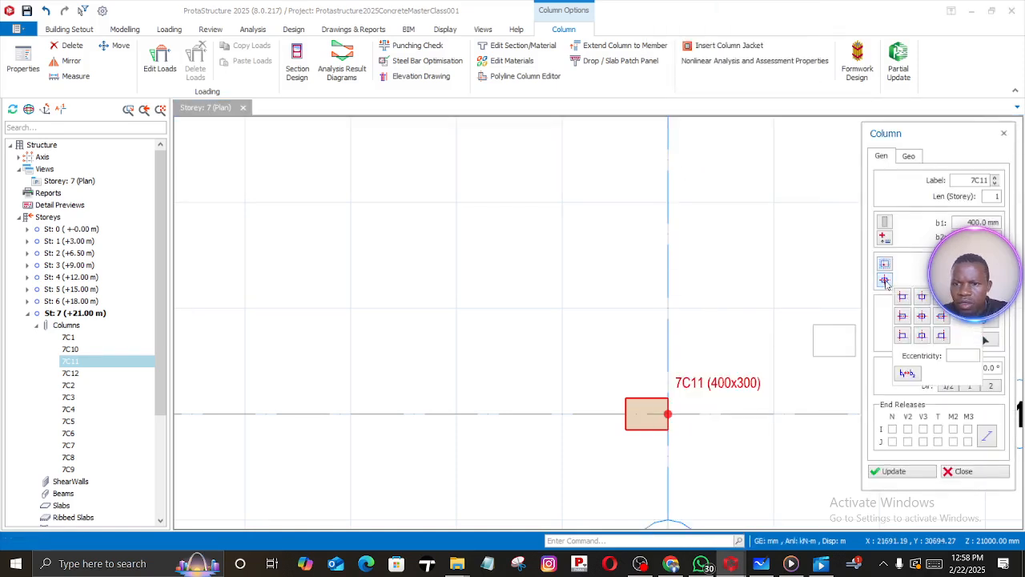
pyautogui.click(939, 337)
pyautogui.click(910, 472)
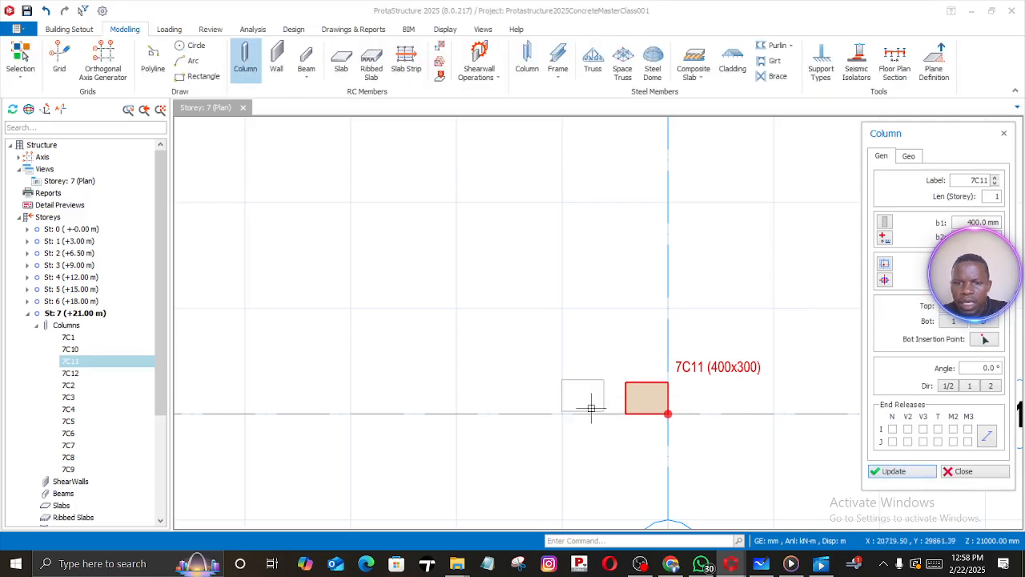
# Review the alignment of the columns along axes A and D across the Storey 7 plan
pyautogui.scroll(-5, 574, 355)
pyautogui.moveTo(537, 310); pyautogui.dragTo(723, 389, button='middle')
pyautogui.scroll(3, 585, 352)
pyautogui.moveTo(587, 355); pyautogui.dragTo(589, 480, button='middle')
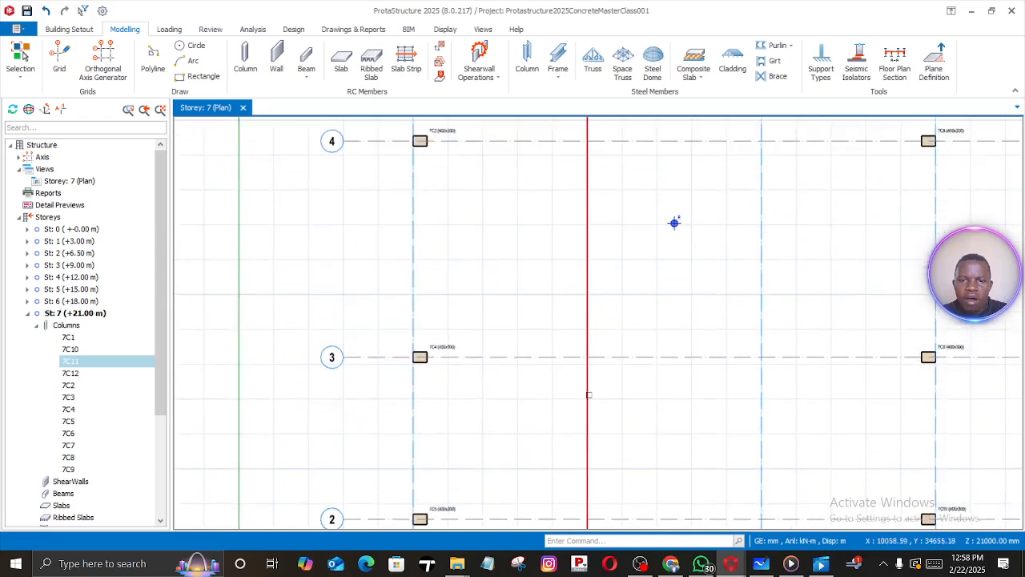
pyautogui.scroll(-5, 594, 354)
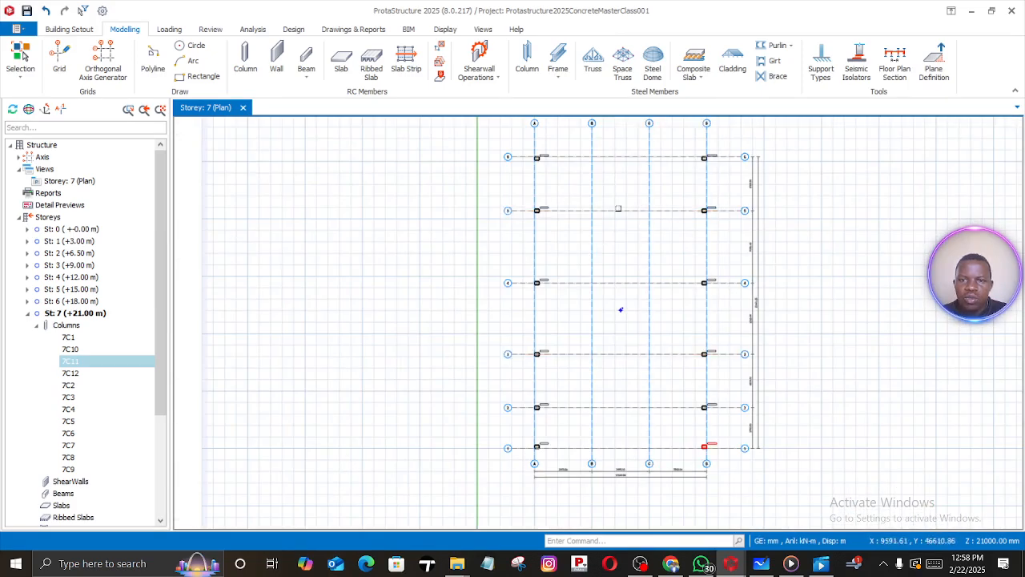
pyautogui.moveTo(617, 176); pyautogui.dragTo(628, 217, button='middle')
pyautogui.scroll(4, 594, 207)
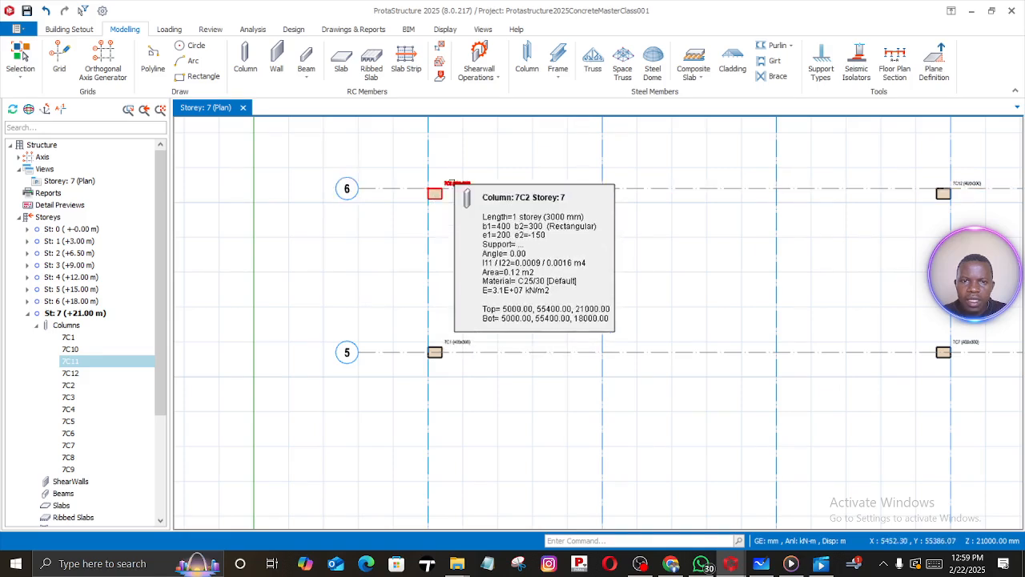
pyautogui.rightClick(451, 188)
pyautogui.click(474, 191)
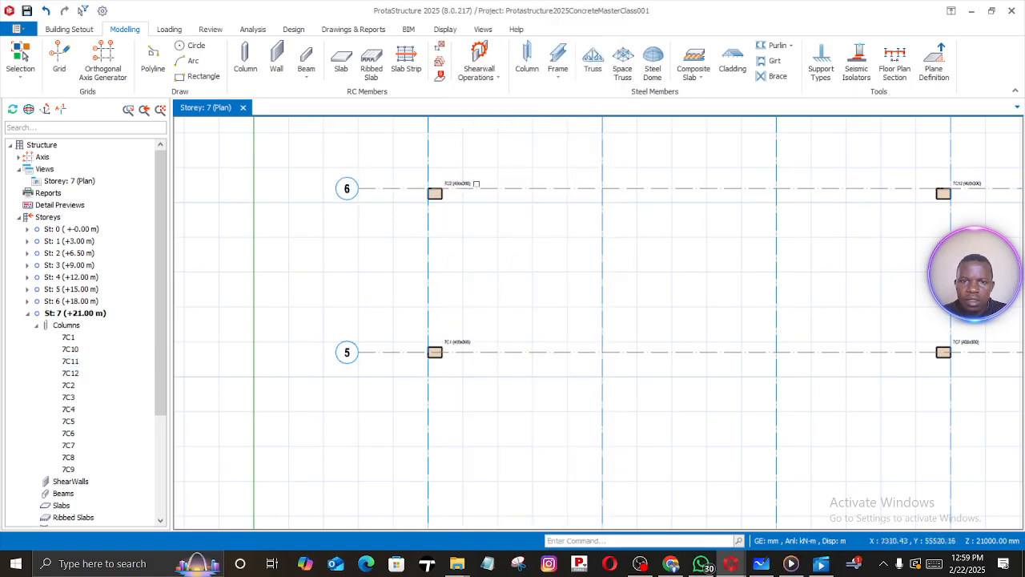
pyautogui.rightClick(466, 184)
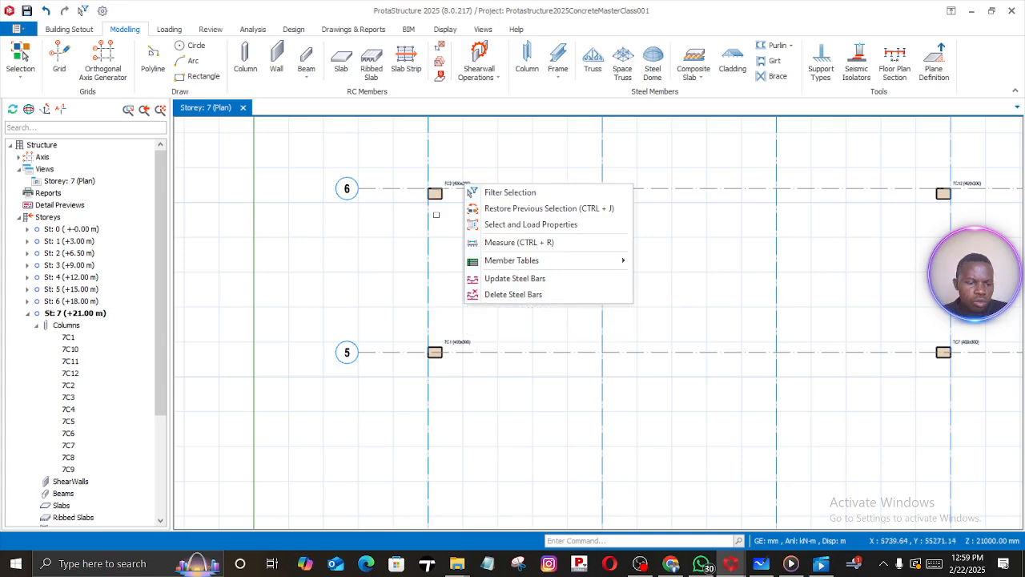
pyautogui.click(439, 217)
# Reuse the properties of the column at axes A and 6 to place a 400 x 300 mm column at axes B and 6
pyautogui.scroll(3, 438, 217)
pyautogui.moveTo(473, 167); pyautogui.dragTo(483, 358, button='middle')
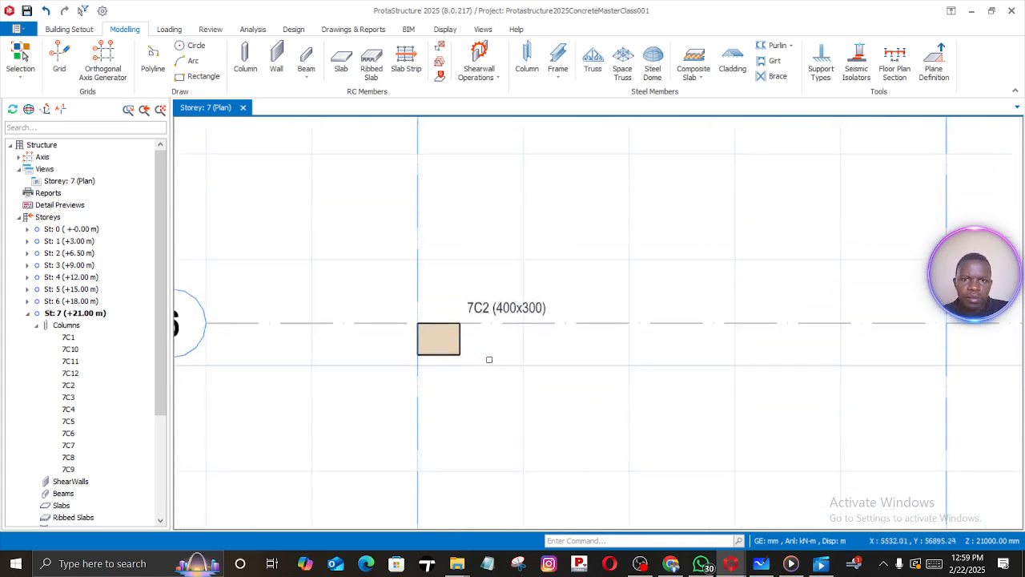
pyautogui.rightClick(503, 306)
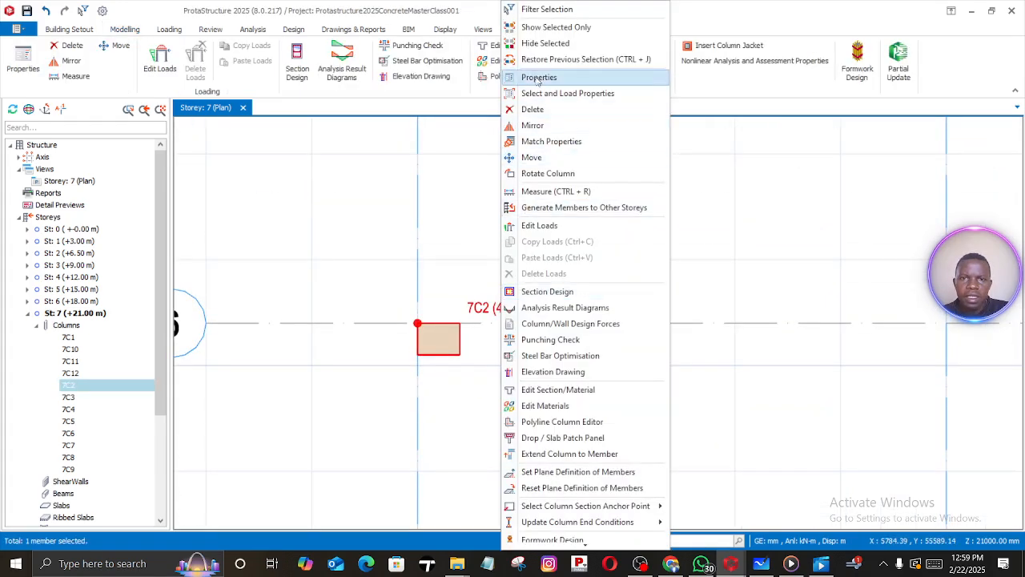
pyautogui.click(538, 78)
pyautogui.scroll(-2, 721, 361)
pyautogui.moveTo(703, 374); pyautogui.dragTo(483, 384, button='middle')
pyautogui.click(580, 355)
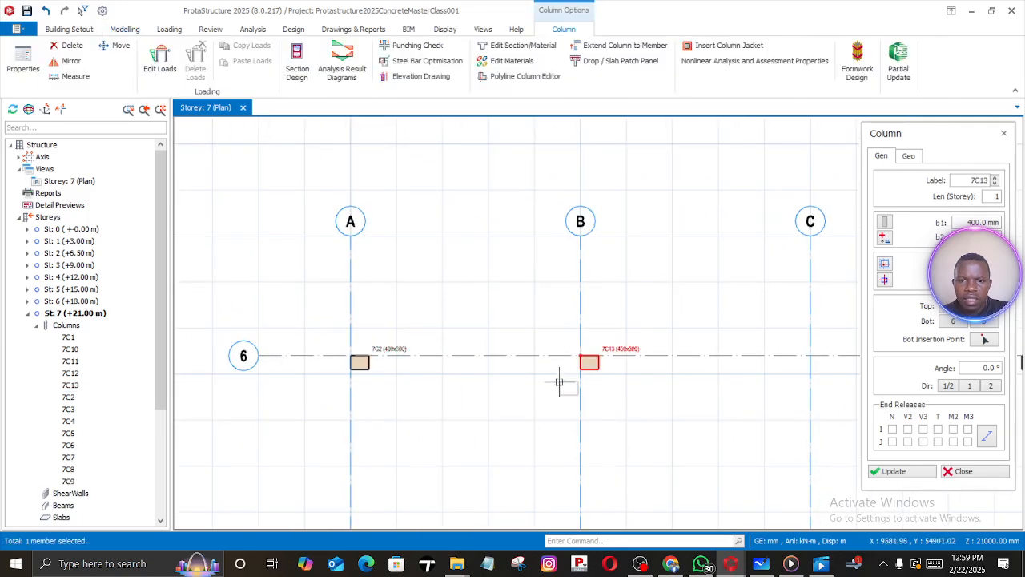
pyautogui.press('Escape')
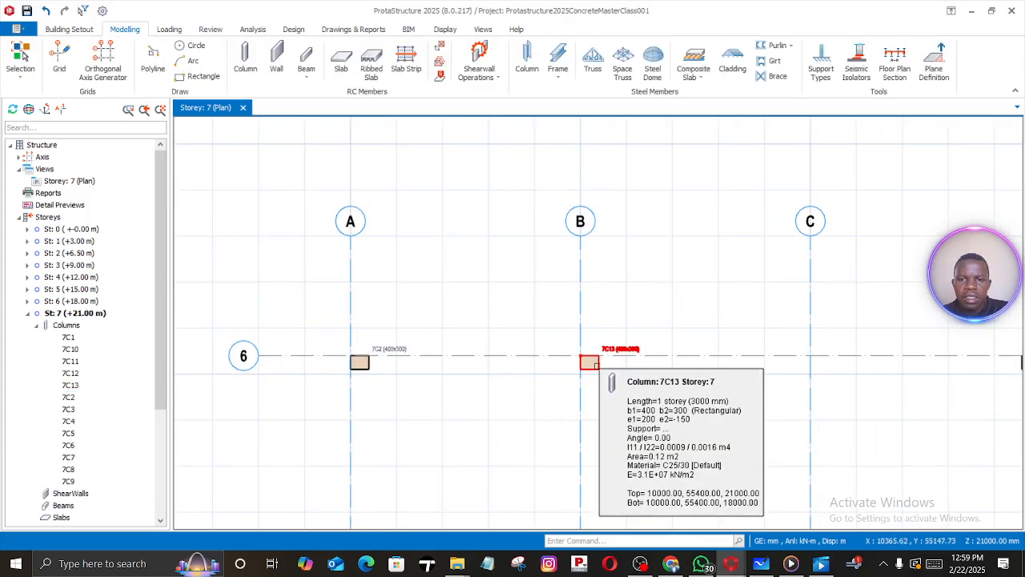
# Anchor the column at axes B and 6 by the midpoint of its top edge and update its position
pyautogui.click(597, 367)
pyautogui.rightClick(597, 364)
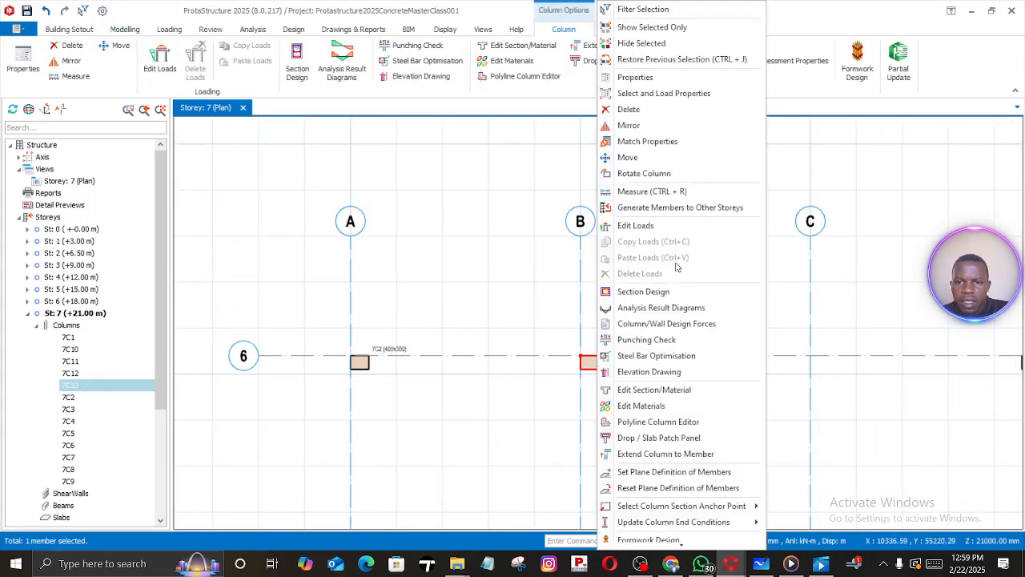
pyautogui.click(635, 78)
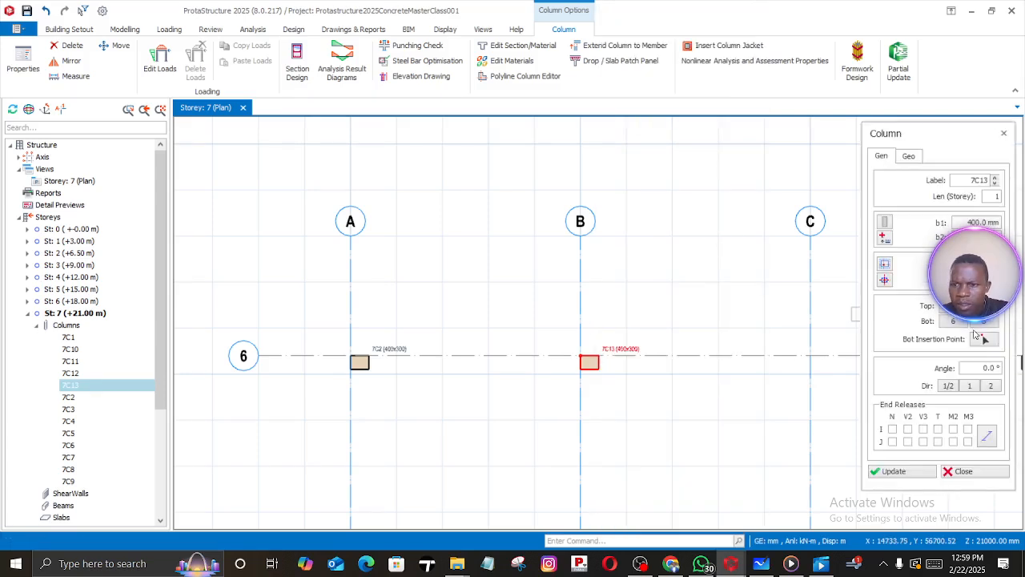
pyautogui.click(885, 281)
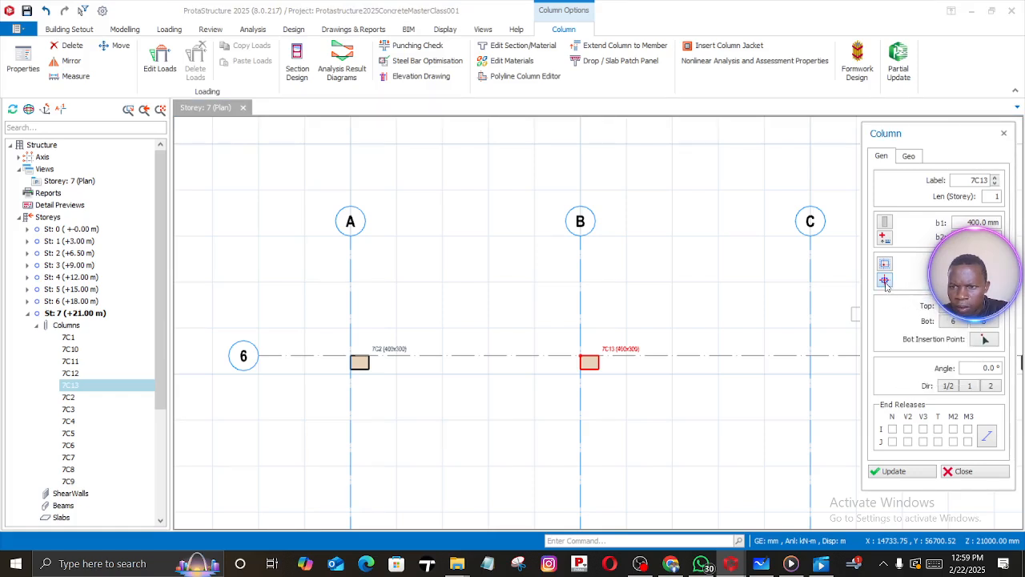
pyautogui.click(885, 281)
pyautogui.click(922, 315)
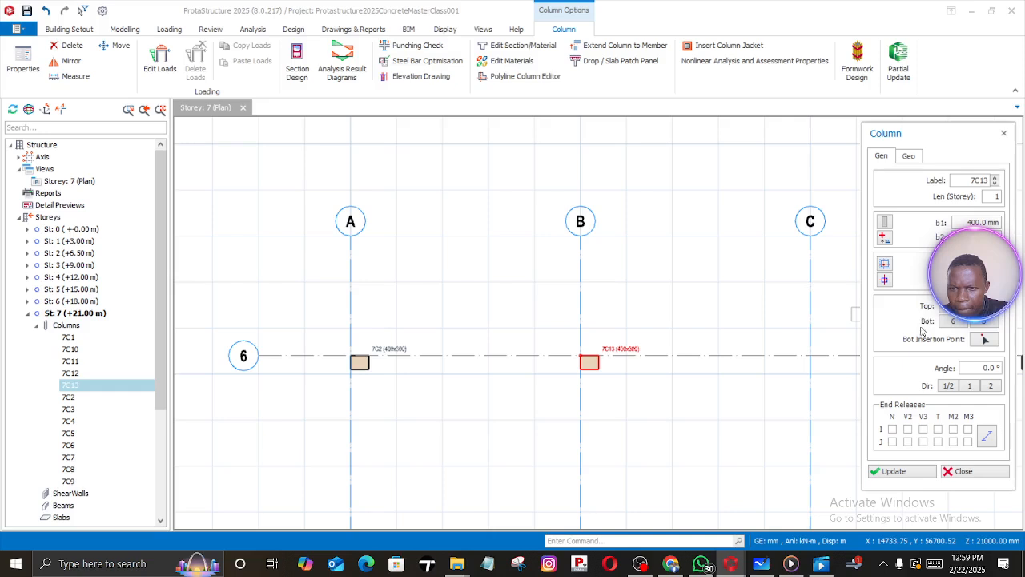
pyautogui.click(891, 471)
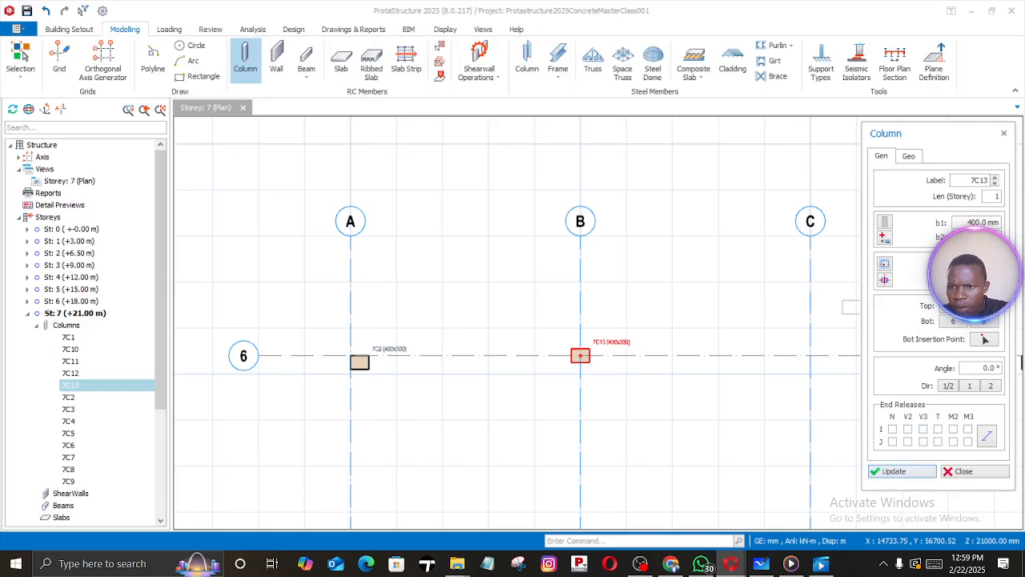
pyautogui.click(885, 281)
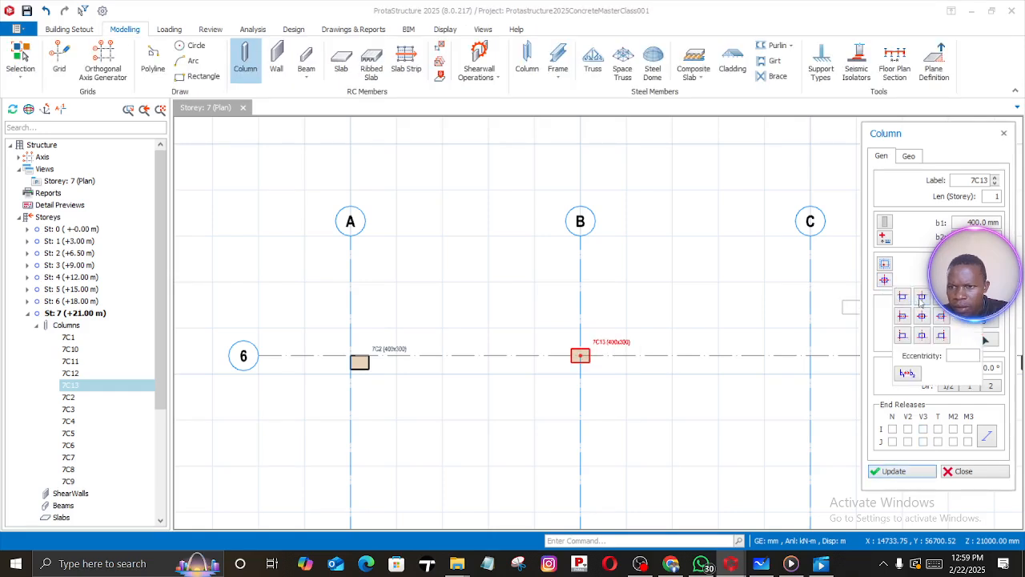
pyautogui.click(920, 315)
pyautogui.click(906, 471)
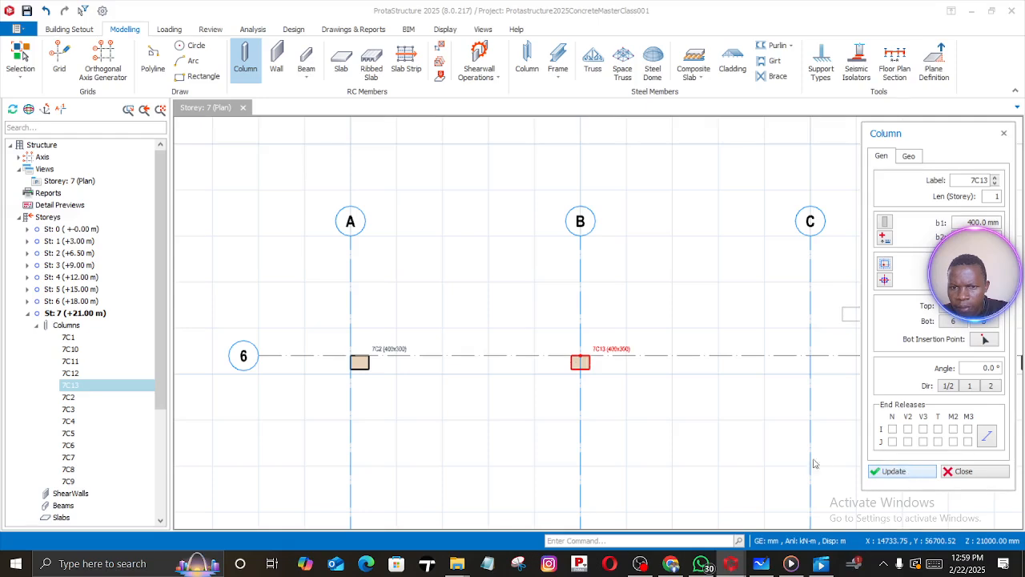
pyautogui.press('Escape')
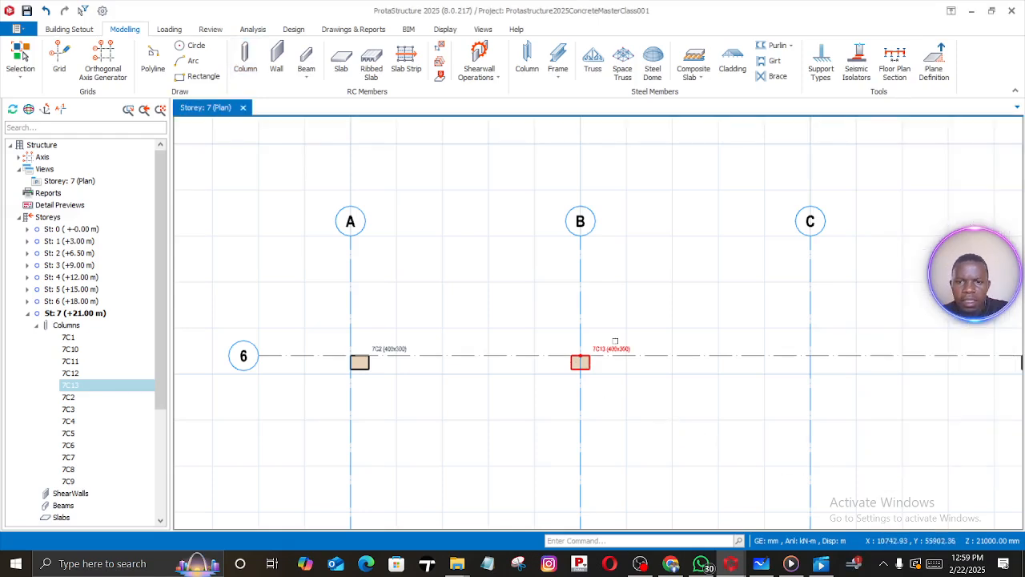
# Reuse the properties of the column at axes B and 6 to place a 400 x 300 mm column at axes C and 6
pyautogui.rightClick(615, 349)
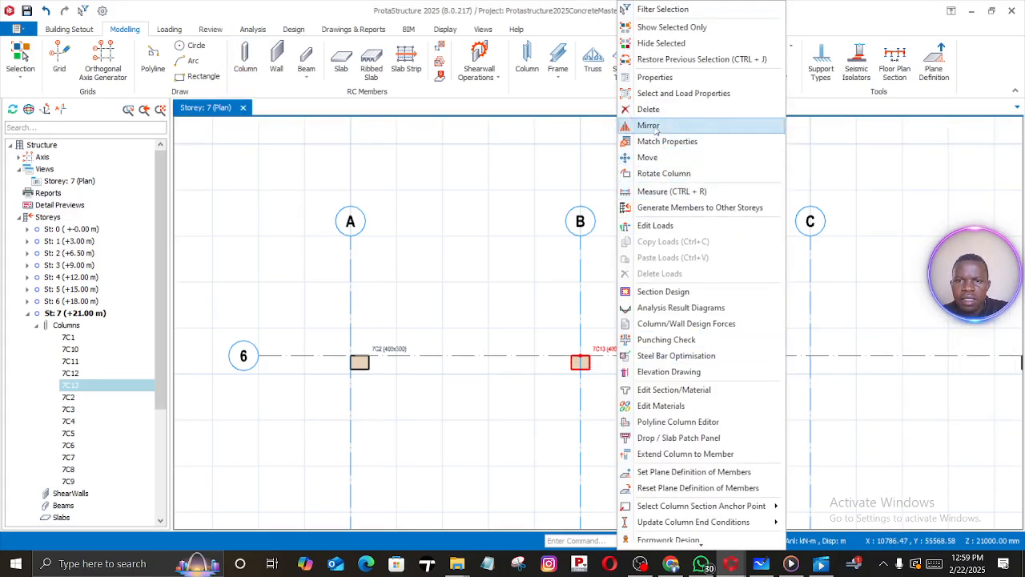
pyautogui.click(650, 83)
pyautogui.moveTo(655, 378); pyautogui.dragTo(493, 374, button='middle')
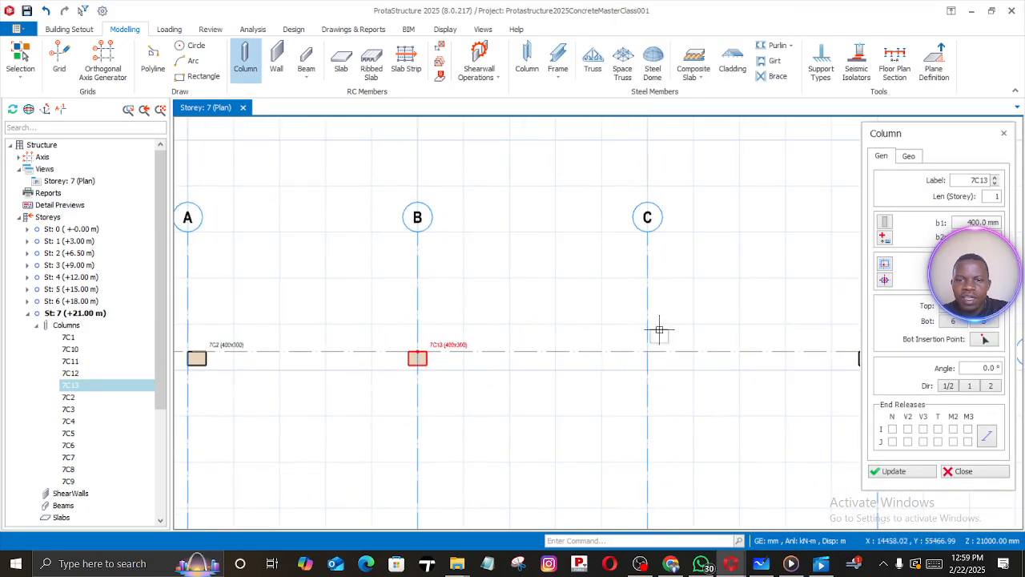
pyautogui.click(648, 355)
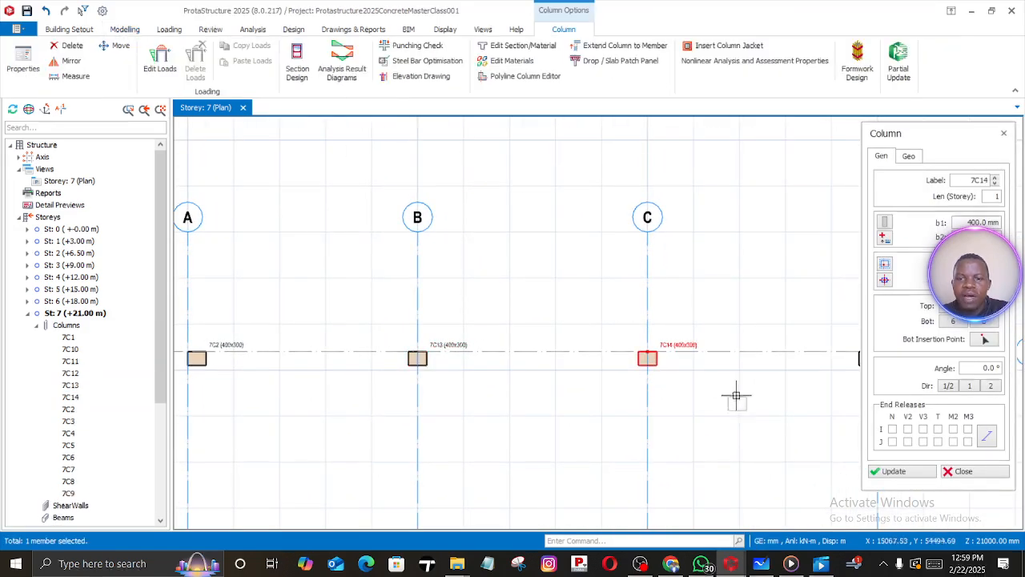
# Place a 400 x 300 mm column with the same anchor at the intersection of axes B and 1
pyautogui.scroll(-2, 649, 394)
pyautogui.moveTo(728, 412); pyautogui.dragTo(751, 271, button='middle')
pyautogui.scroll(1, 621, 353)
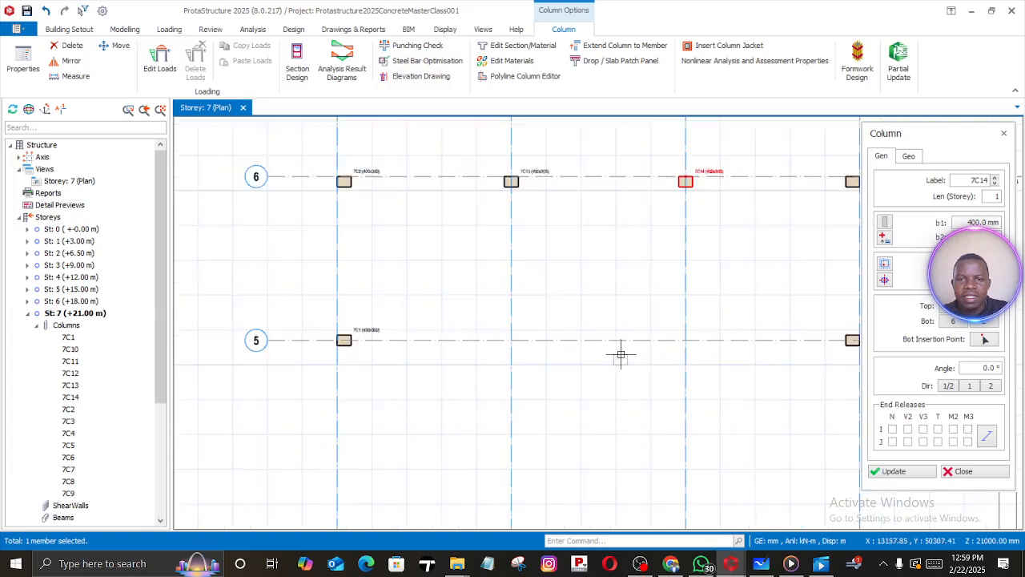
pyautogui.scroll(-3, 621, 353)
pyautogui.moveTo(607, 410); pyautogui.dragTo(595, 222, button='middle')
pyautogui.moveTo(611, 439); pyautogui.dragTo(610, 273, button='middle')
pyautogui.scroll(3, 589, 350)
pyautogui.scroll(2, 571, 303)
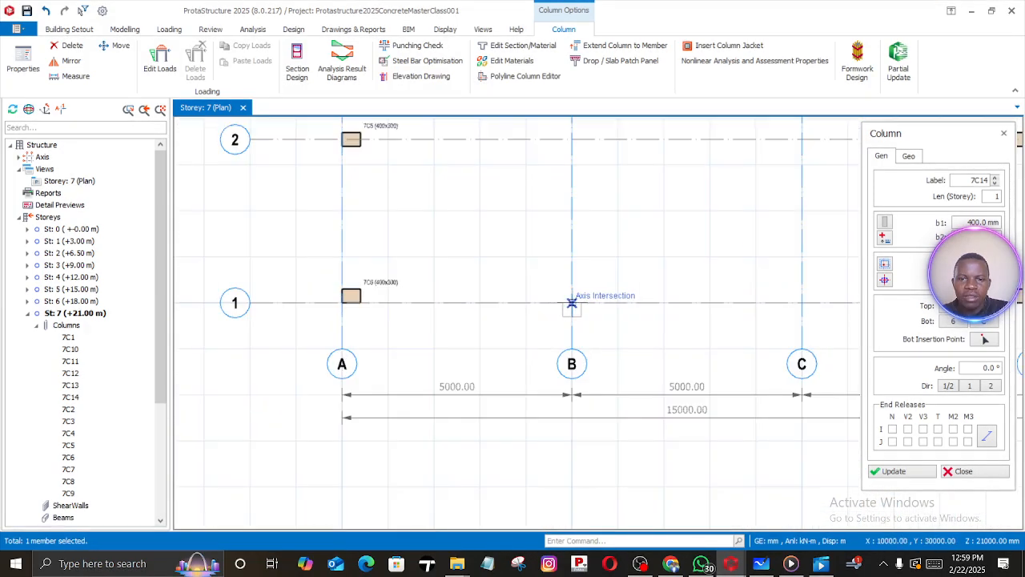
pyautogui.click(572, 303)
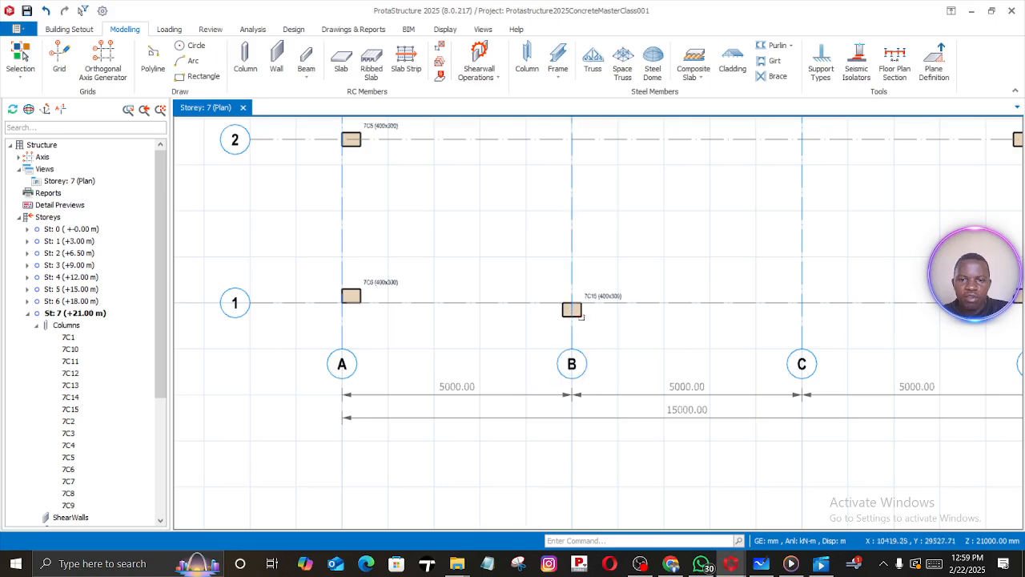
# Centre the column at axes B and 1 on the axis intersection and update its position
pyautogui.click(580, 314)
pyautogui.rightClick(582, 317)
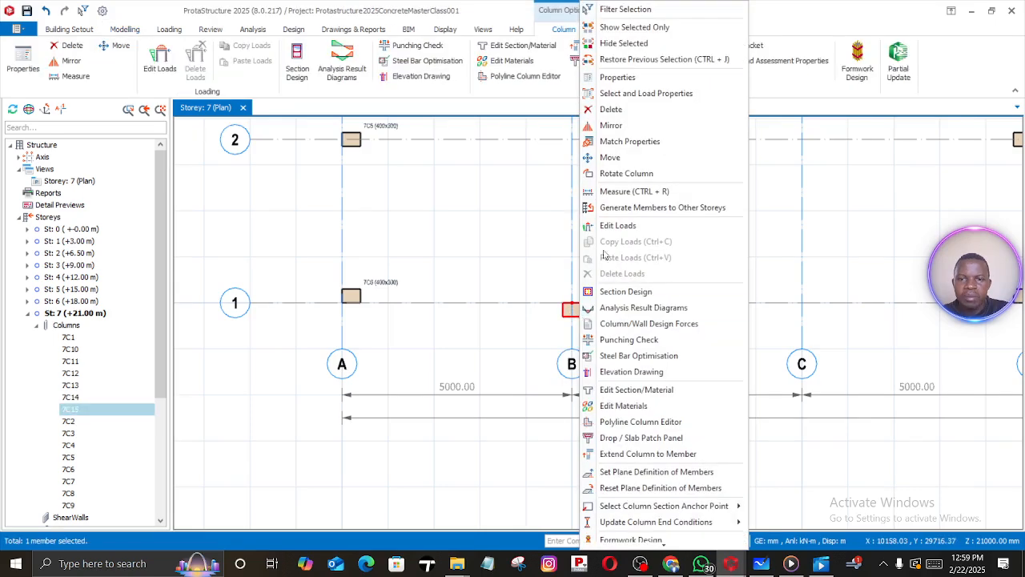
pyautogui.click(551, 331)
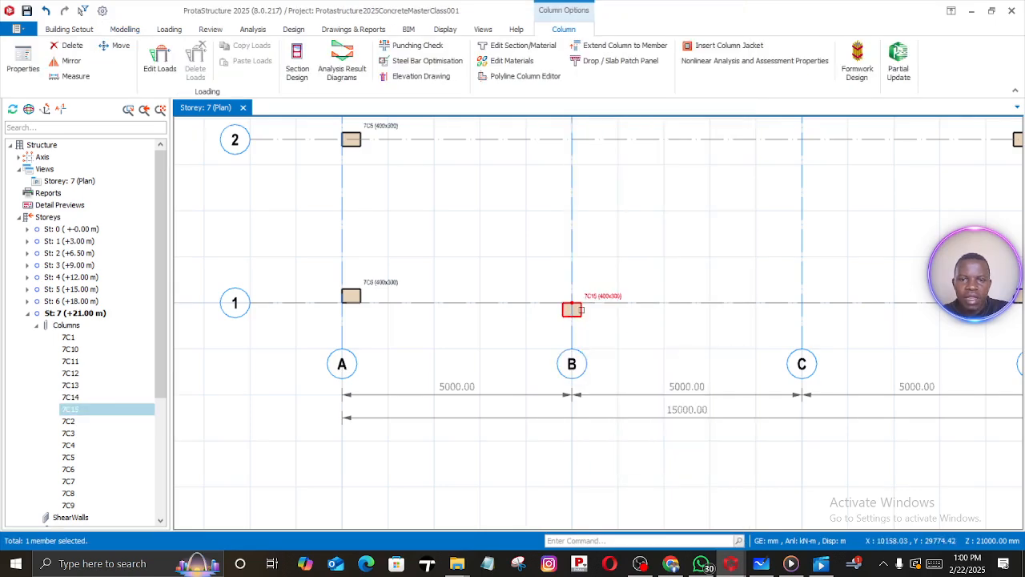
pyautogui.rightClick(582, 309)
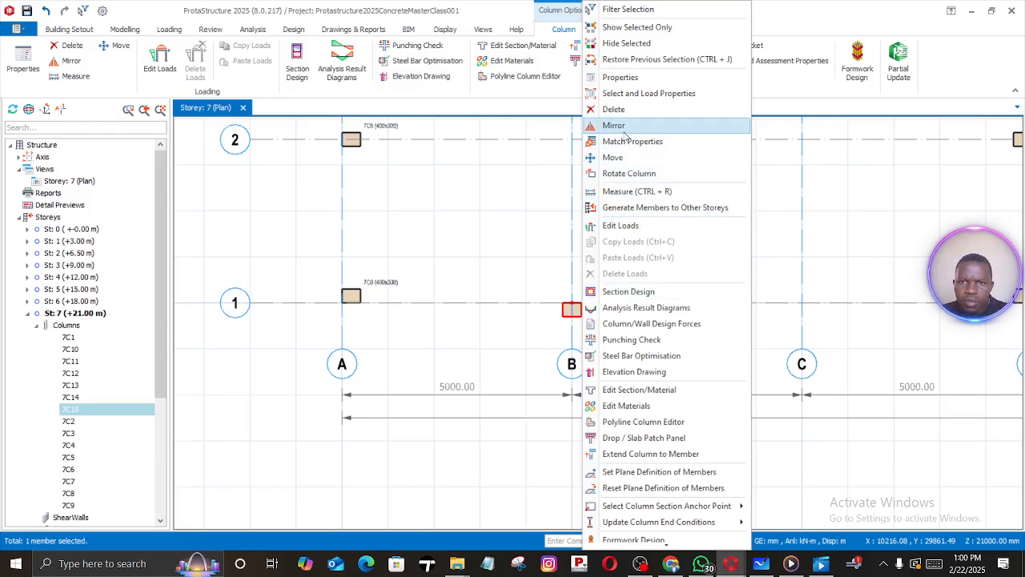
pyautogui.click(621, 79)
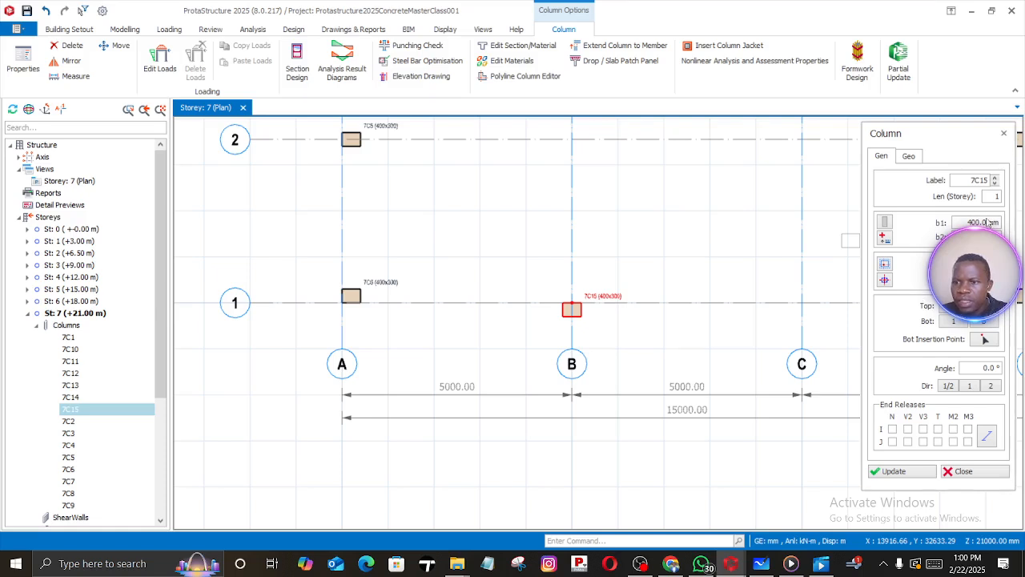
pyautogui.click(884, 280)
pyautogui.click(922, 317)
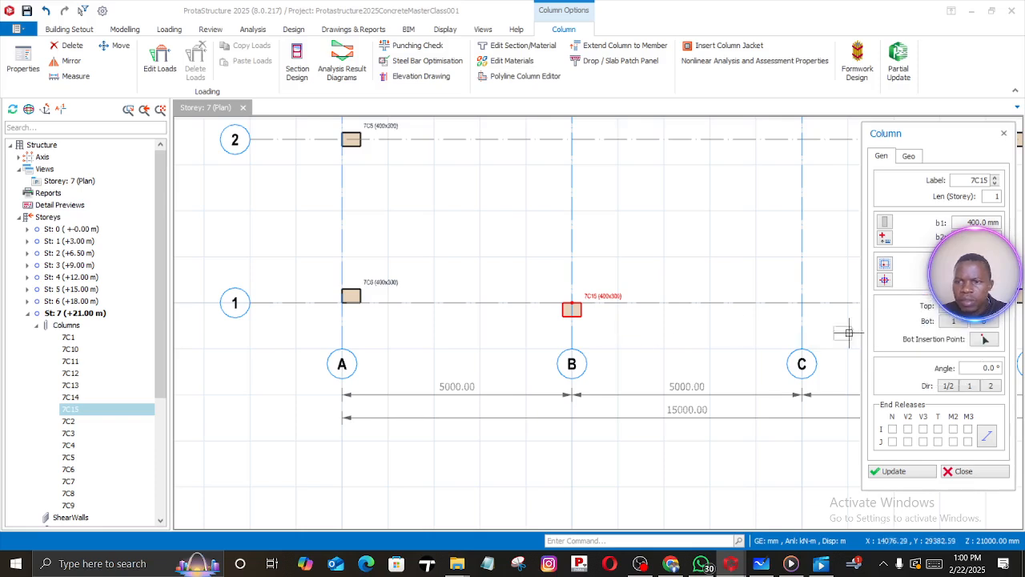
pyautogui.click(897, 474)
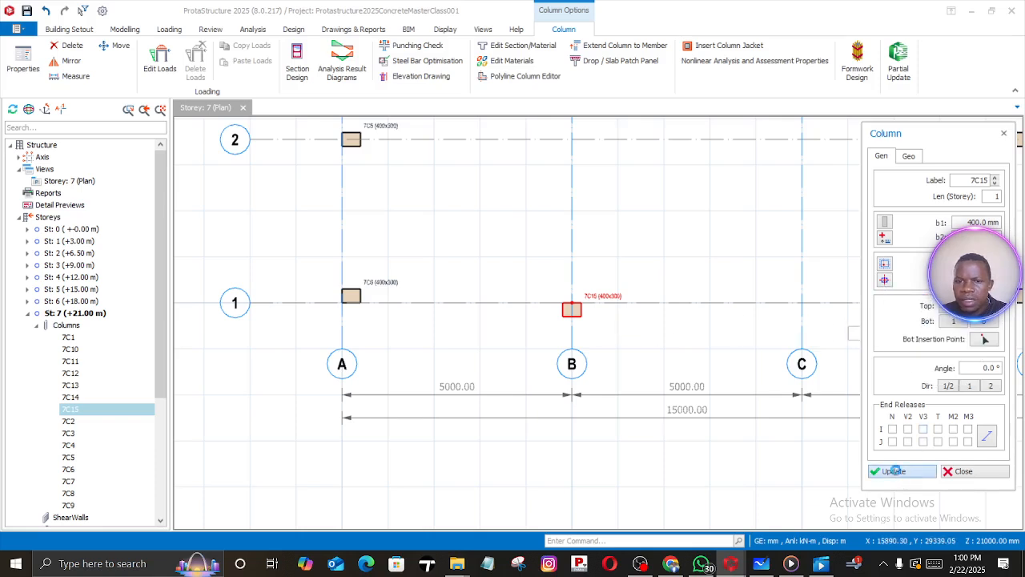
# Place centred 400 x 300 mm columns at intersections C-1, B-2, C-2, C-3 and B-3
pyautogui.click(802, 304)
pyautogui.scroll(-5, 745, 345)
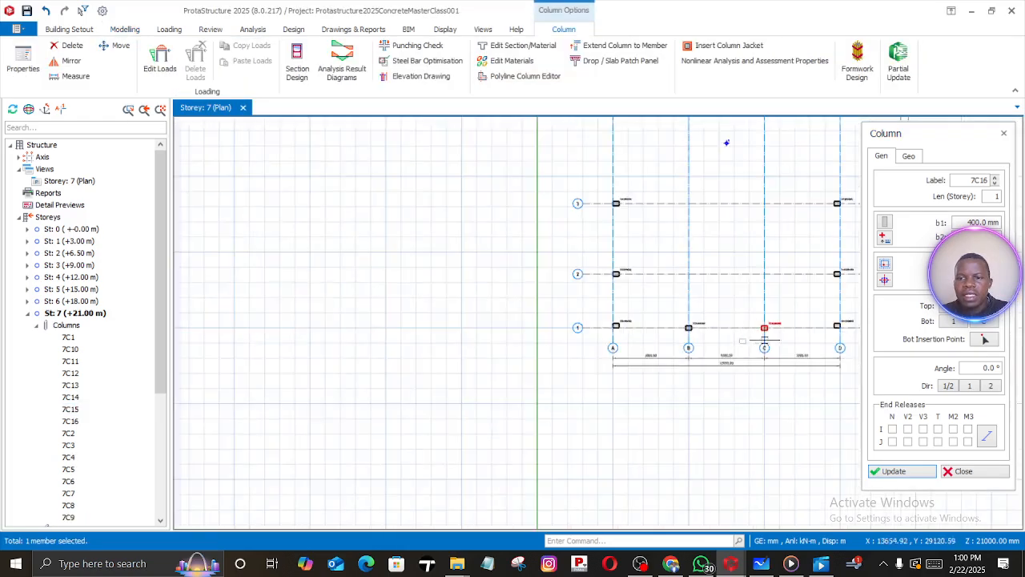
pyautogui.moveTo(742, 370); pyautogui.dragTo(714, 383, button='middle')
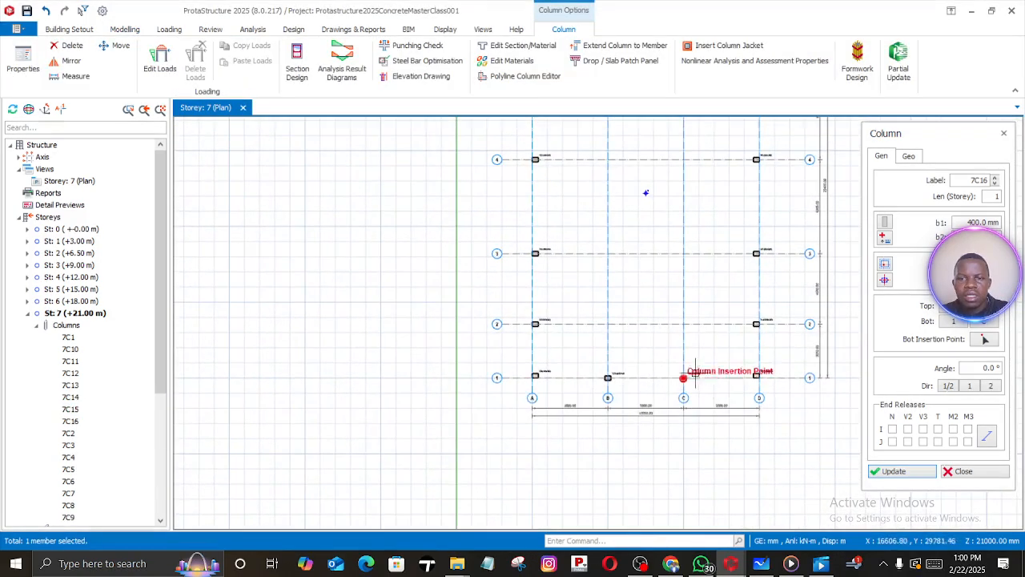
pyautogui.click(608, 321)
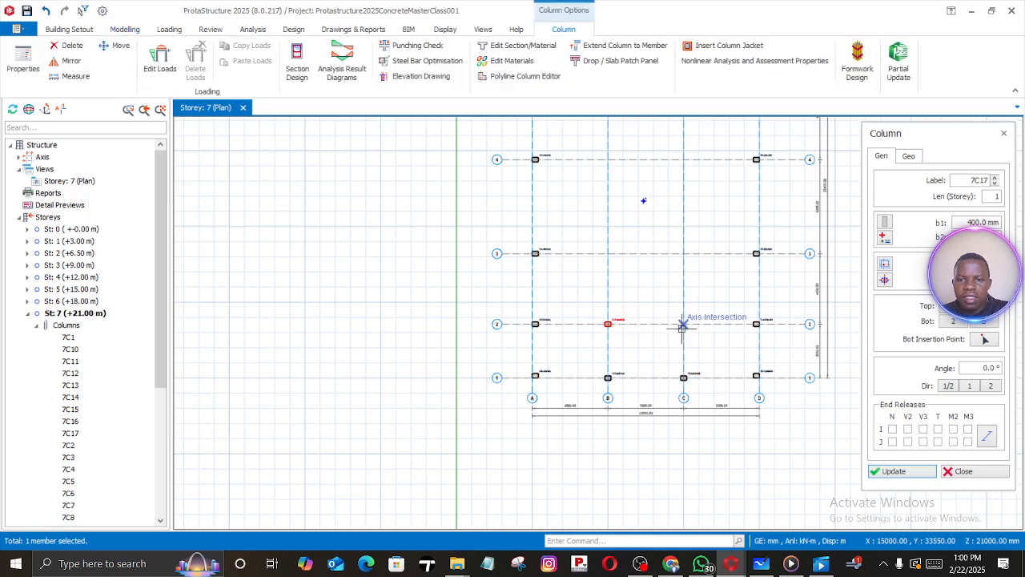
pyautogui.click(684, 324)
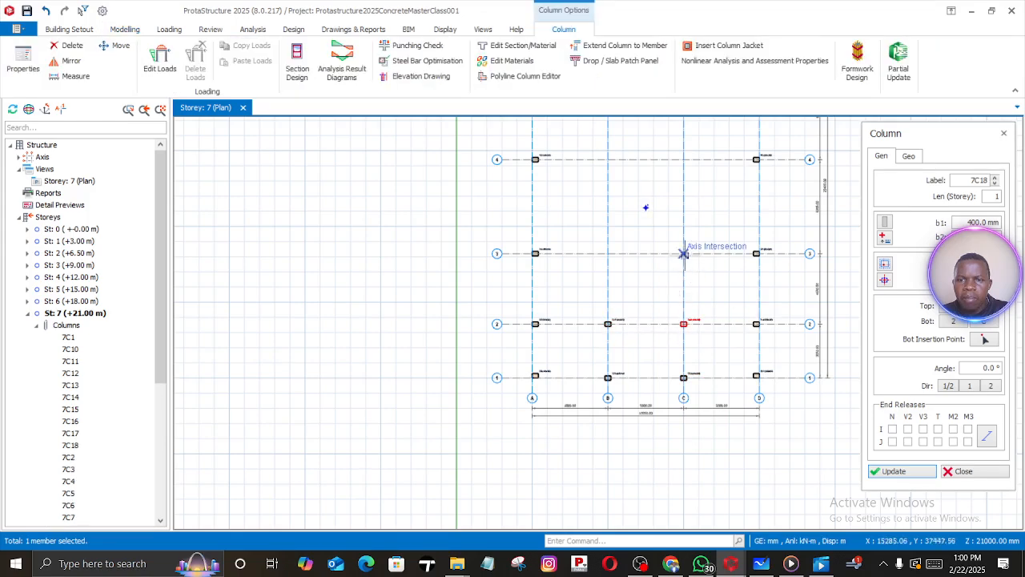
pyautogui.click(683, 253)
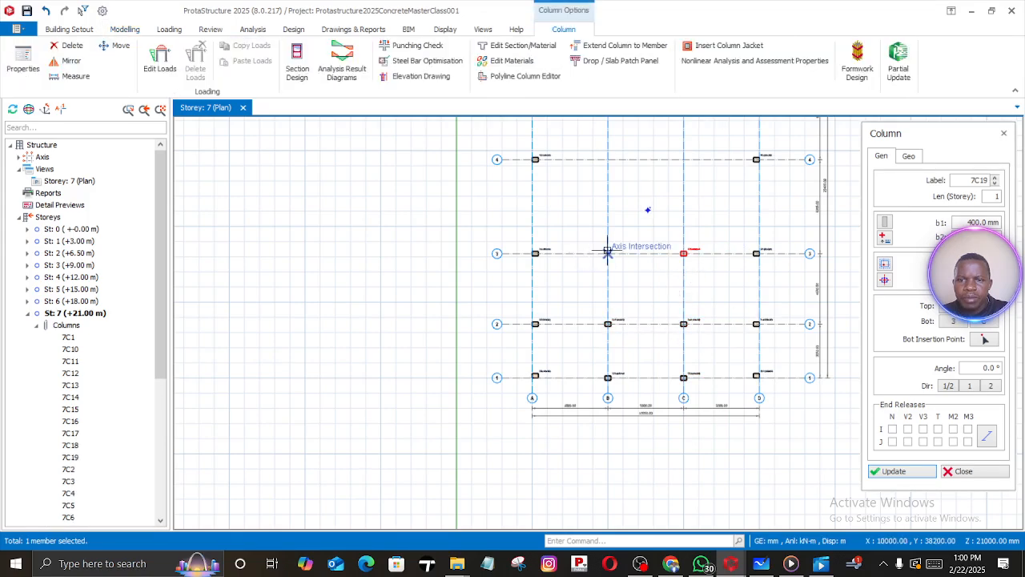
pyautogui.click(608, 253)
# Place centred 400 x 300 mm columns at intersections B-4, C-4, C-5 and B-5, and end column placement
pyautogui.moveTo(637, 183); pyautogui.dragTo(644, 339, button='middle')
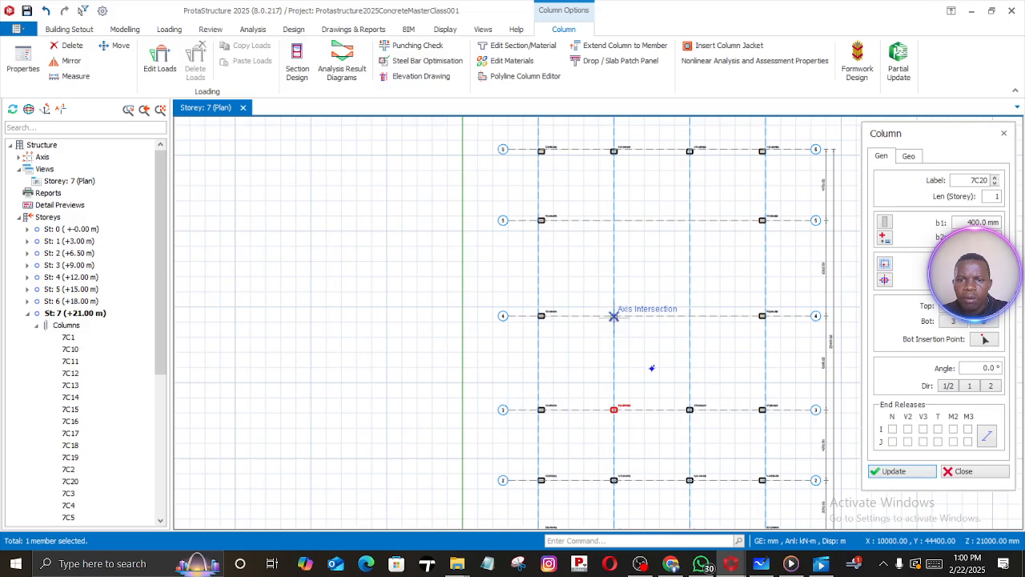
pyautogui.click(614, 315)
pyautogui.click(690, 315)
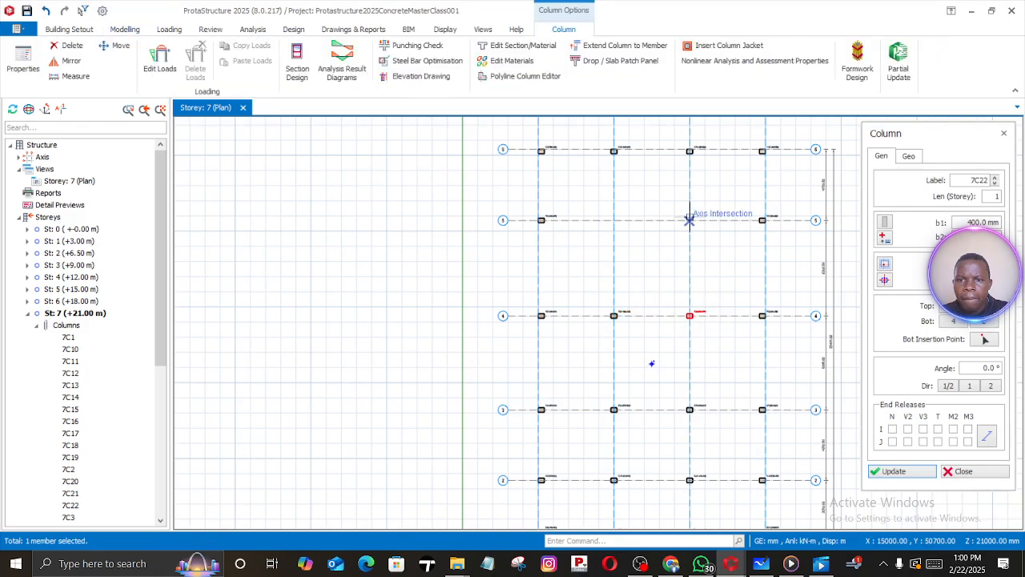
pyautogui.click(689, 219)
pyautogui.click(614, 219)
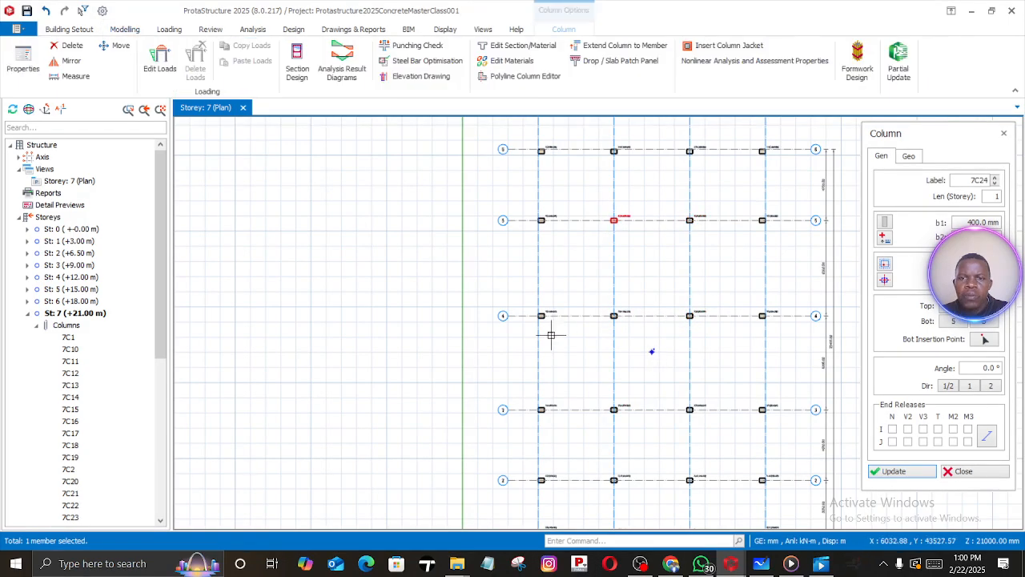
pyautogui.press('Escape')
# Review the column layout on the Storey 7 plan and switch that view to 3D to inspect all columns
pyautogui.scroll(-3, 682, 331)
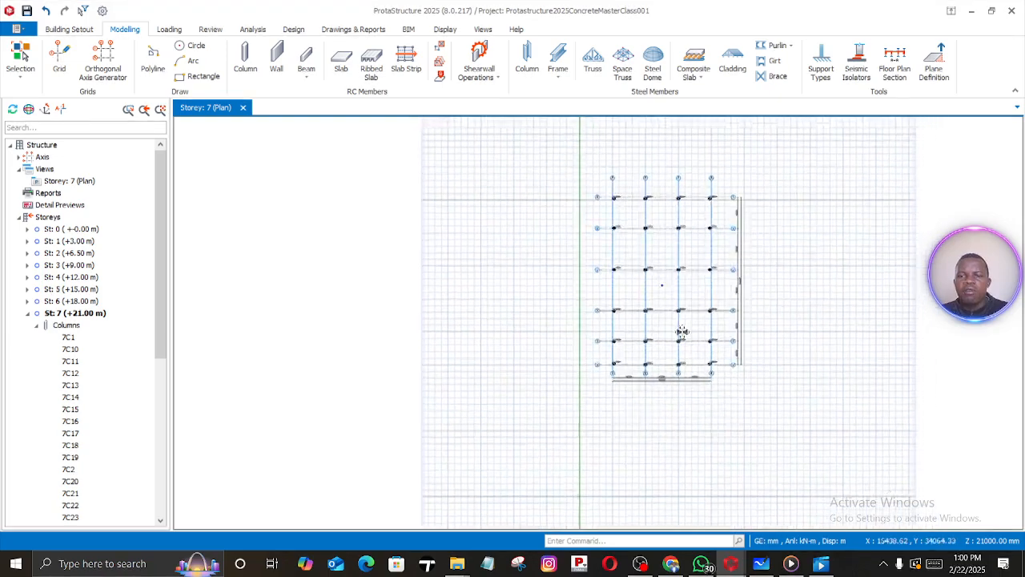
pyautogui.scroll(5, 682, 331)
pyautogui.scroll(-2, 622, 156)
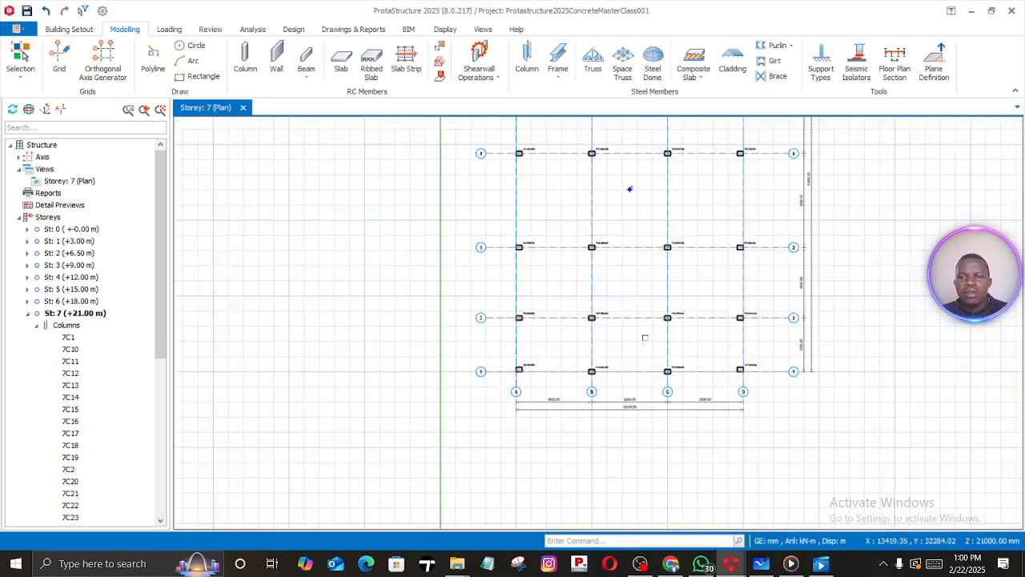
pyautogui.scroll(3, 645, 337)
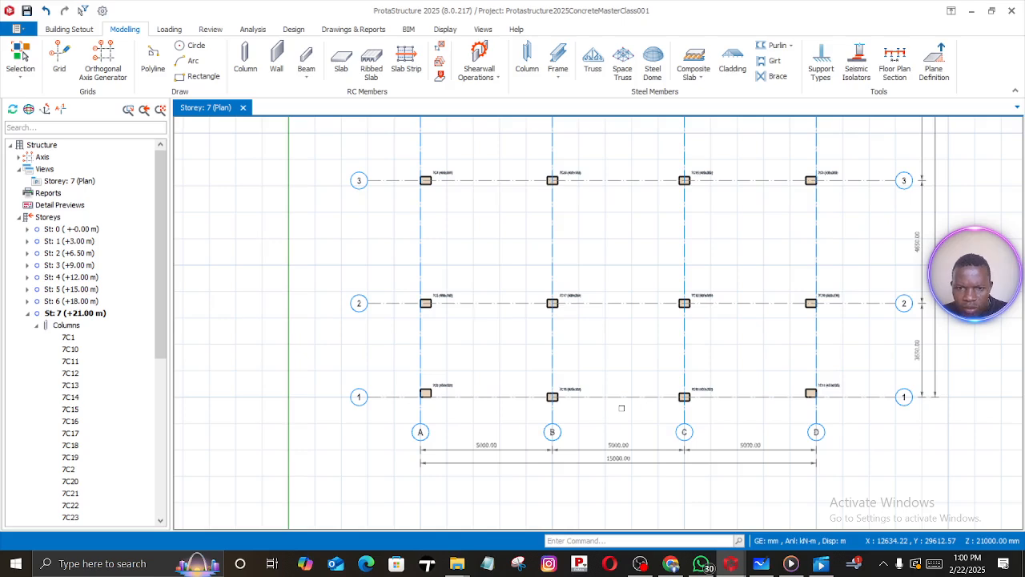
pyautogui.scroll(-2, 621, 407)
pyautogui.scroll(-2, 621, 404)
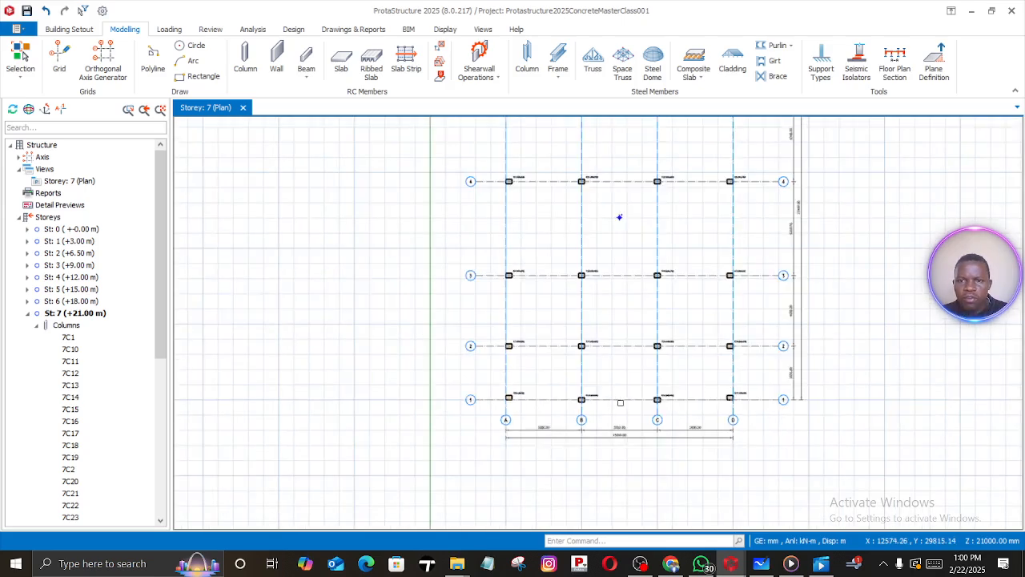
pyautogui.rightClick(82, 186)
pyautogui.click(113, 195)
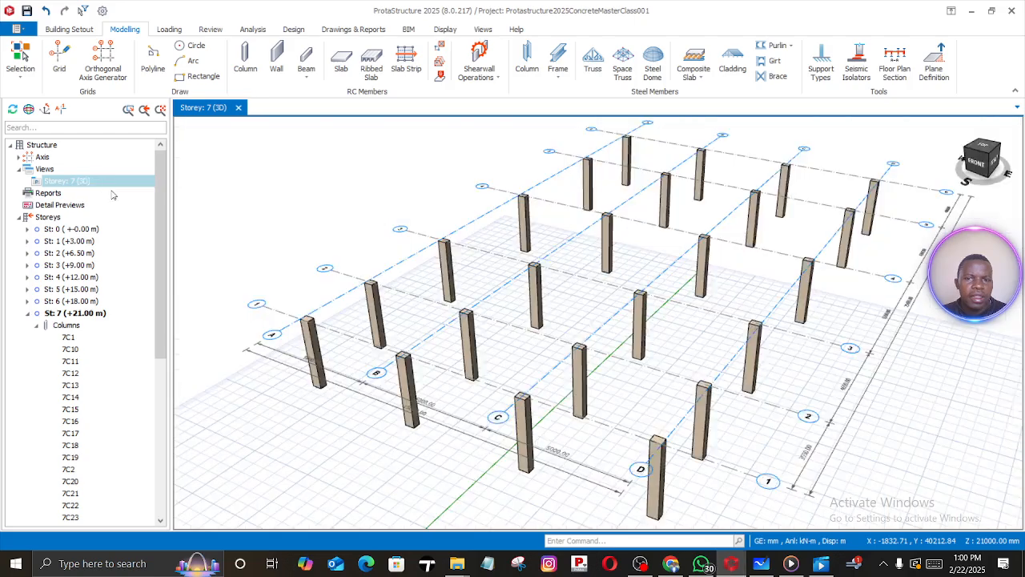
pyautogui.scroll(-2, 594, 304)
pyautogui.scroll(2, 594, 300)
pyautogui.scroll(-2, 593, 298)
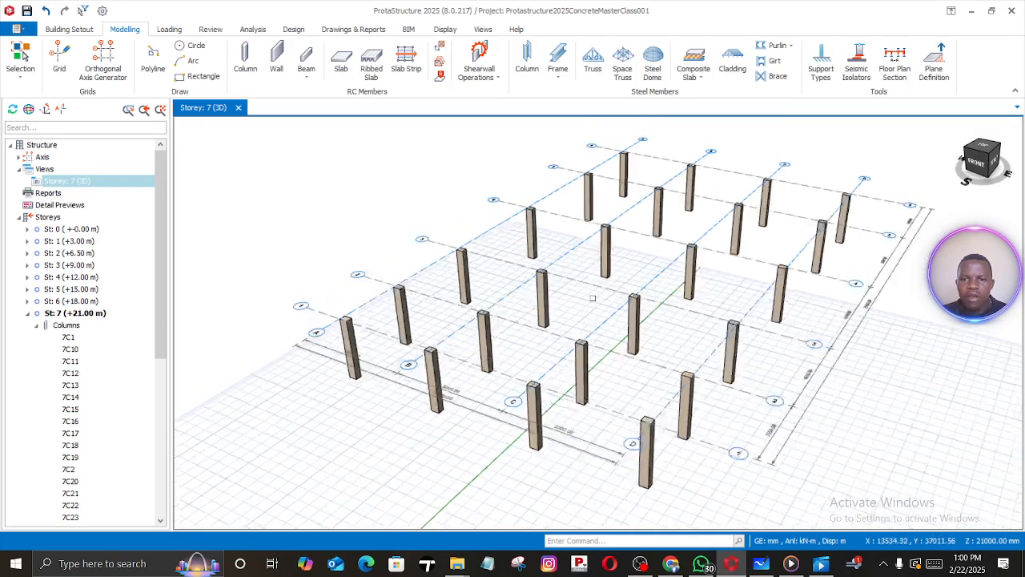
pyautogui.scroll(-1, 569, 298)
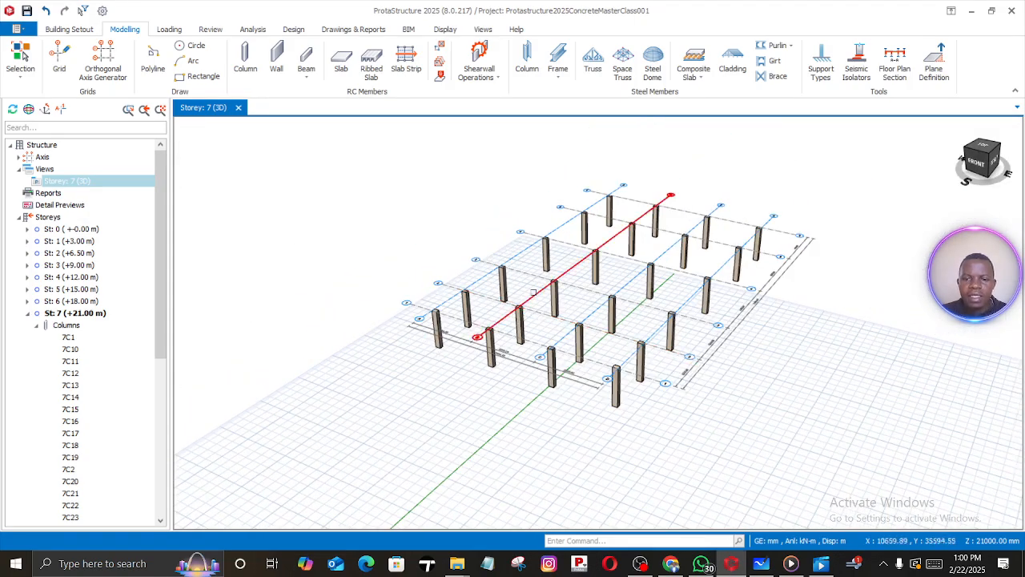
# Switch to Microsoft Whiteboard and examine the column positions along axes 1 to 6 on the ground floor plan
pyautogui.click(761, 563)
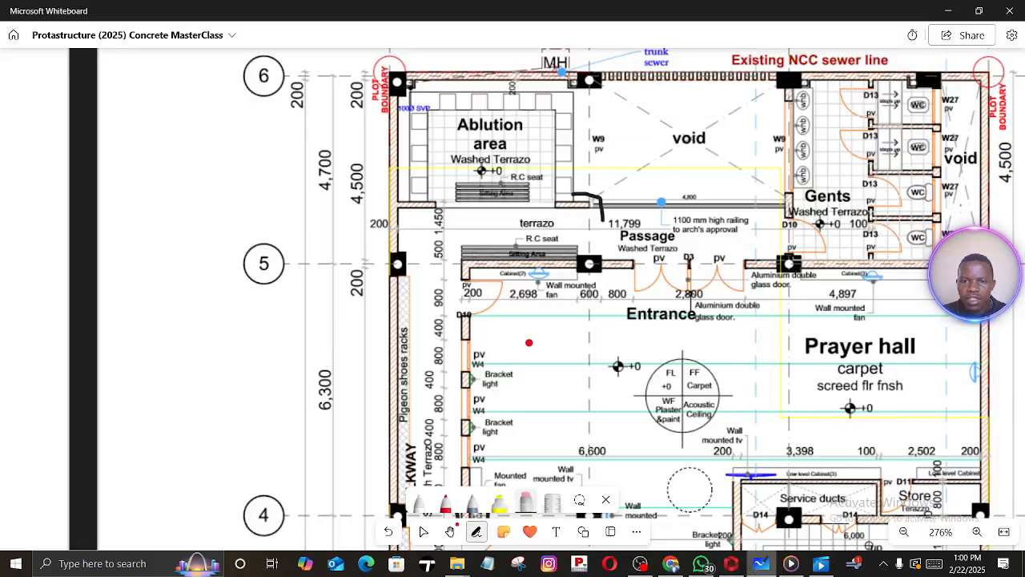
pyautogui.scroll(-3, 497, 186)
pyautogui.keyDown('ctrl'); pyautogui.scroll(-5, 512, 296); pyautogui.keyUp('ctrl')
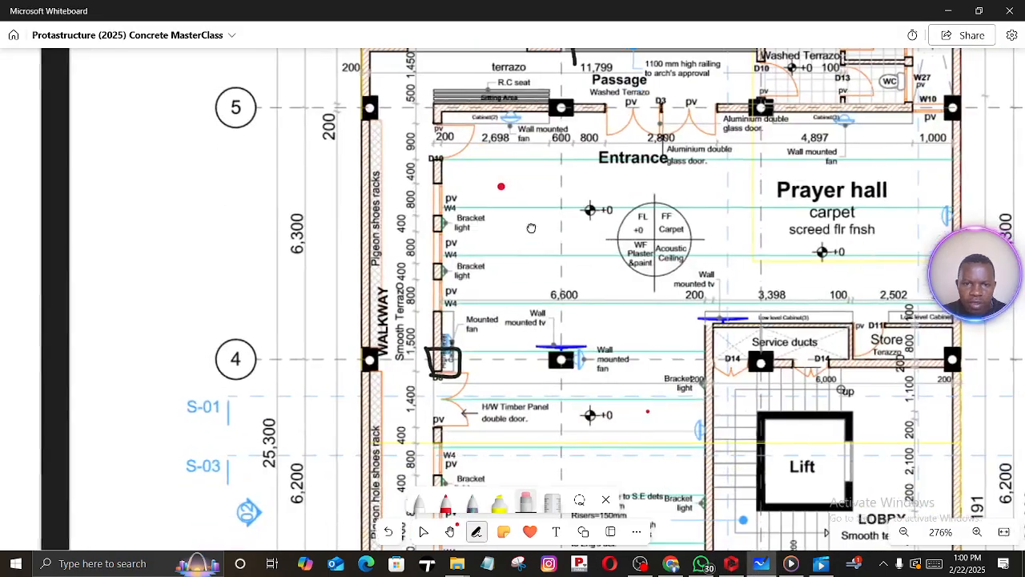
pyautogui.keyDown('ctrl'); pyautogui.scroll(-2, 463, 302); pyautogui.keyUp('ctrl')
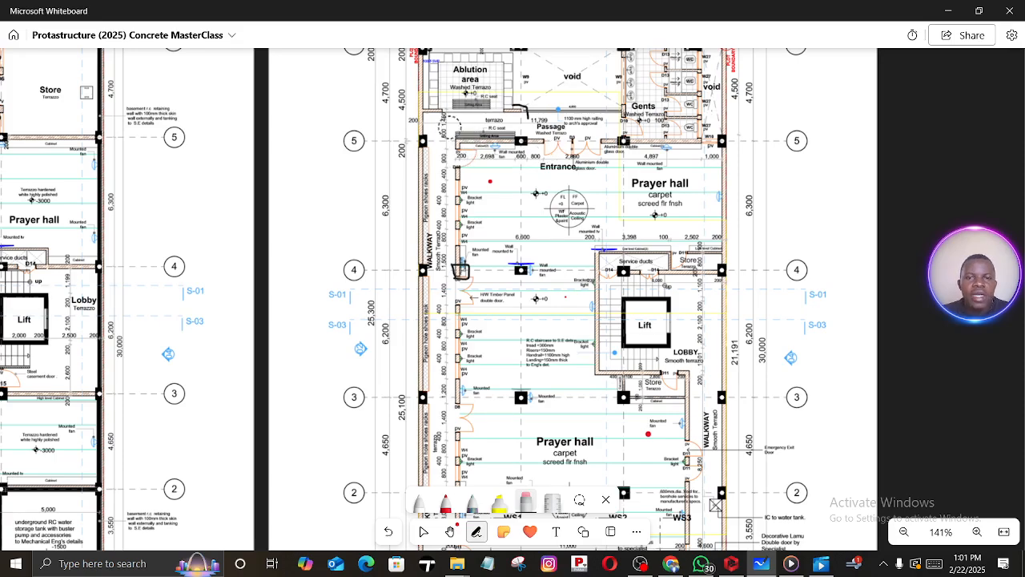
pyautogui.scroll(-3, 452, 362)
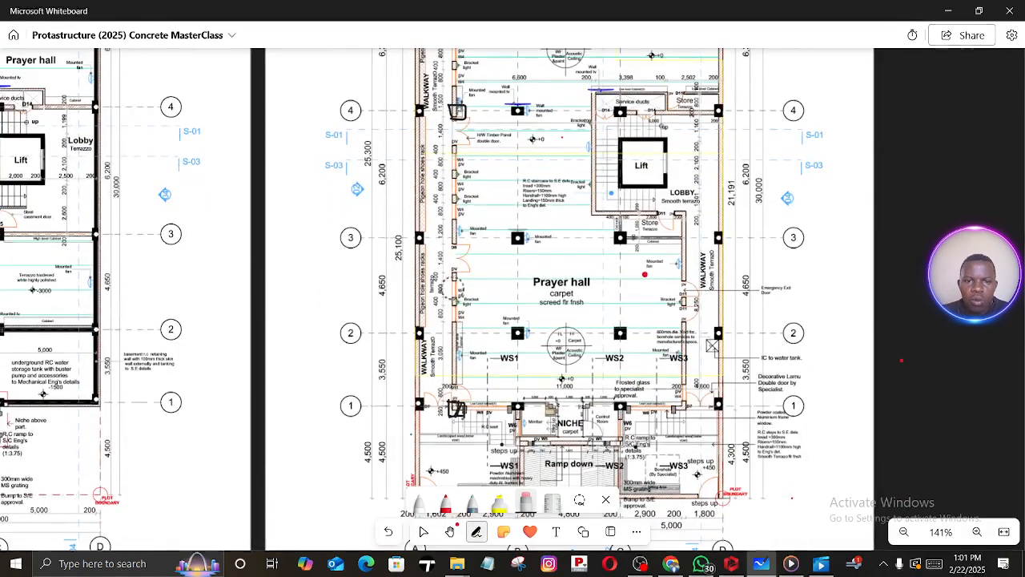
pyautogui.keyDown('ctrl'); pyautogui.scroll(1, 441, 407); pyautogui.keyUp('ctrl')
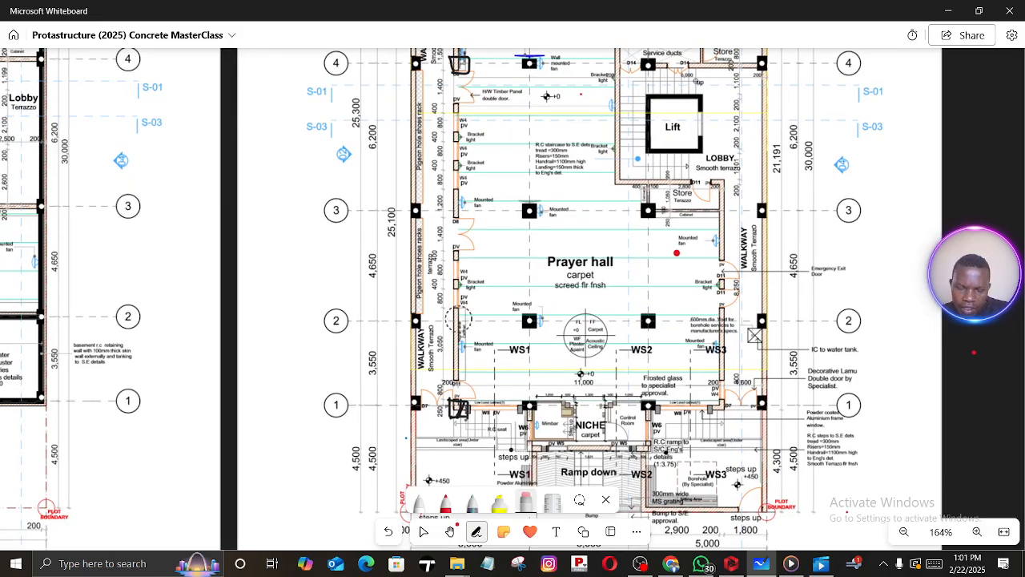
pyautogui.moveTo(974, 353); pyautogui.dragTo(877, 364, button='right')
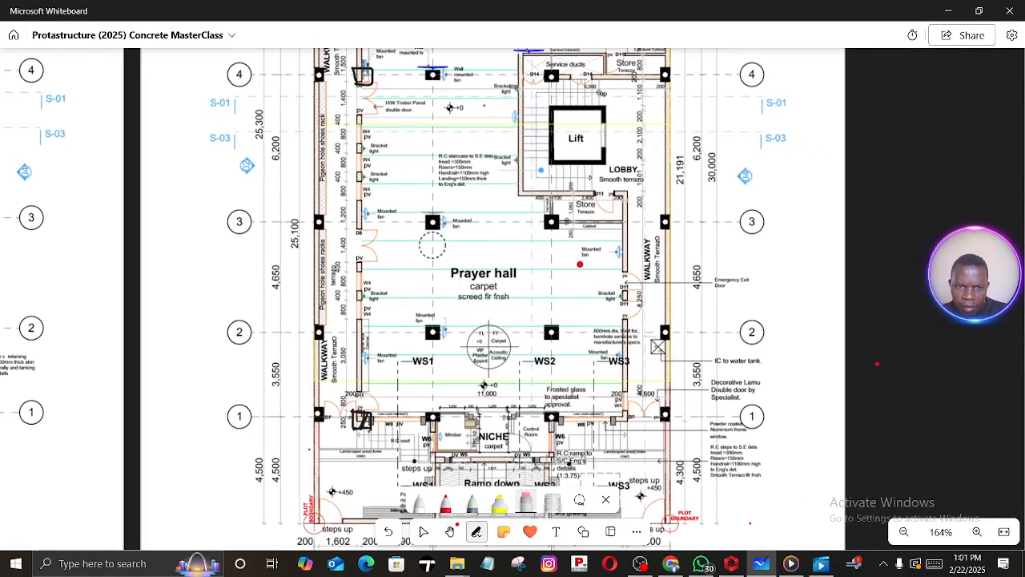
pyautogui.scroll(1, 405, 255)
pyautogui.scroll(1, 365, 261)
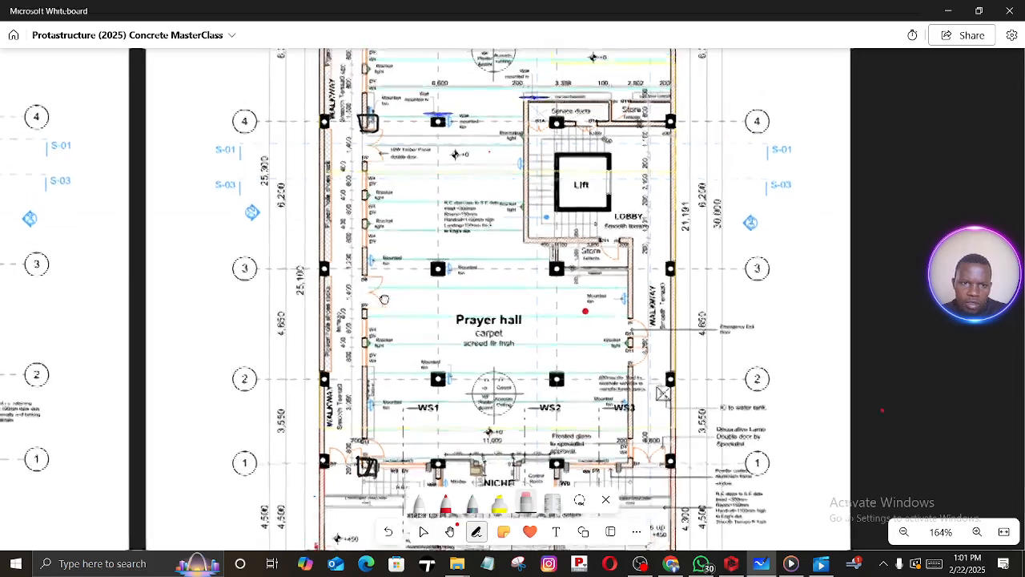
pyautogui.scroll(7, 593, 326)
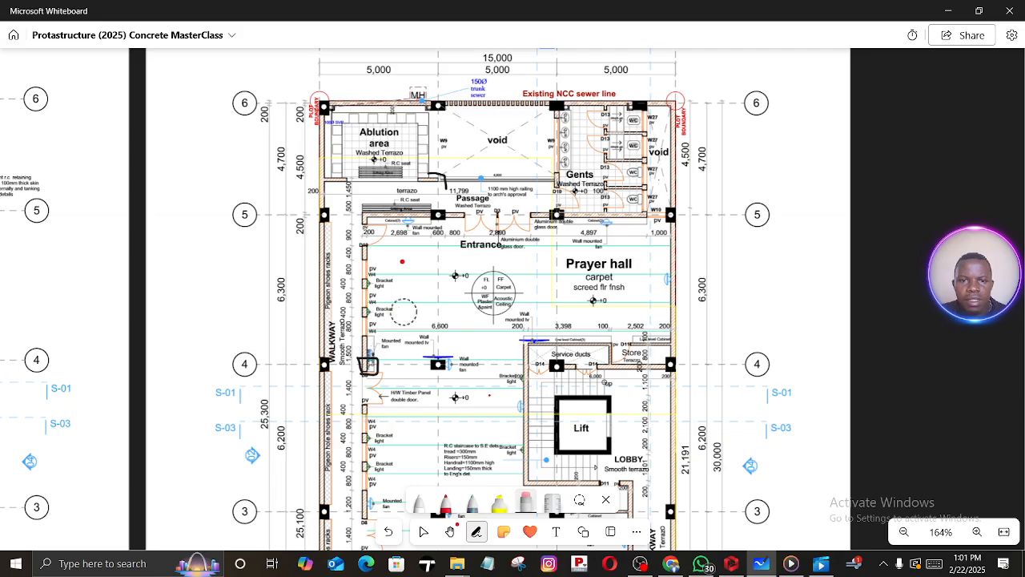
pyautogui.moveTo(574, 254)
pyautogui.mouseDown(button='middle')
pyautogui.moveTo(545, 234)
pyautogui.moveTo(565, 241)
pyautogui.moveTo(598, 104)
pyautogui.mouseUp(button='middle')
pyautogui.moveTo(582, 233); pyautogui.dragTo(583, 127, button='middle')
pyautogui.moveTo(553, 264); pyautogui.dragTo(557, 159, button='middle')
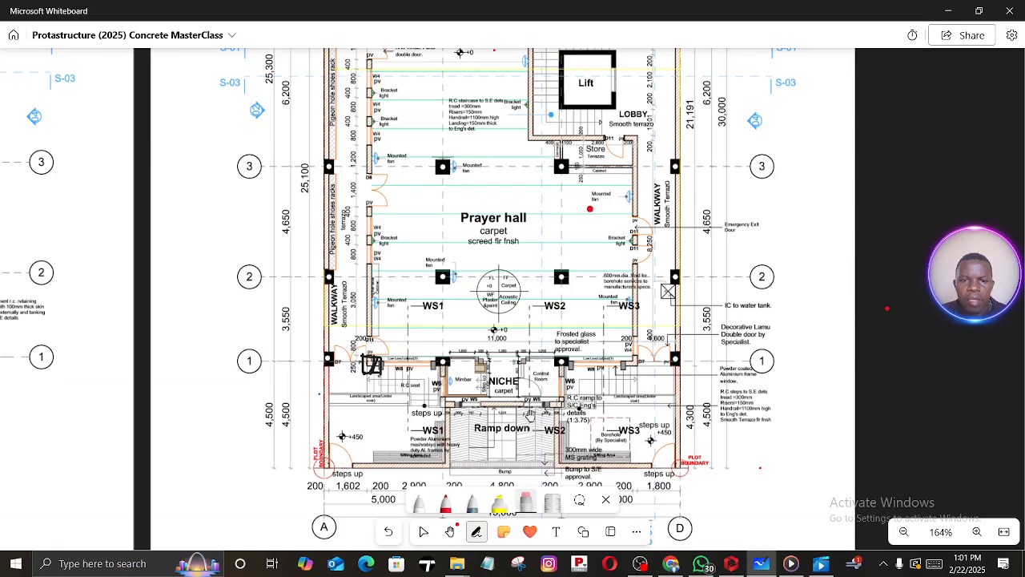
pyautogui.moveTo(530, 414); pyautogui.dragTo(567, 271, button='middle')
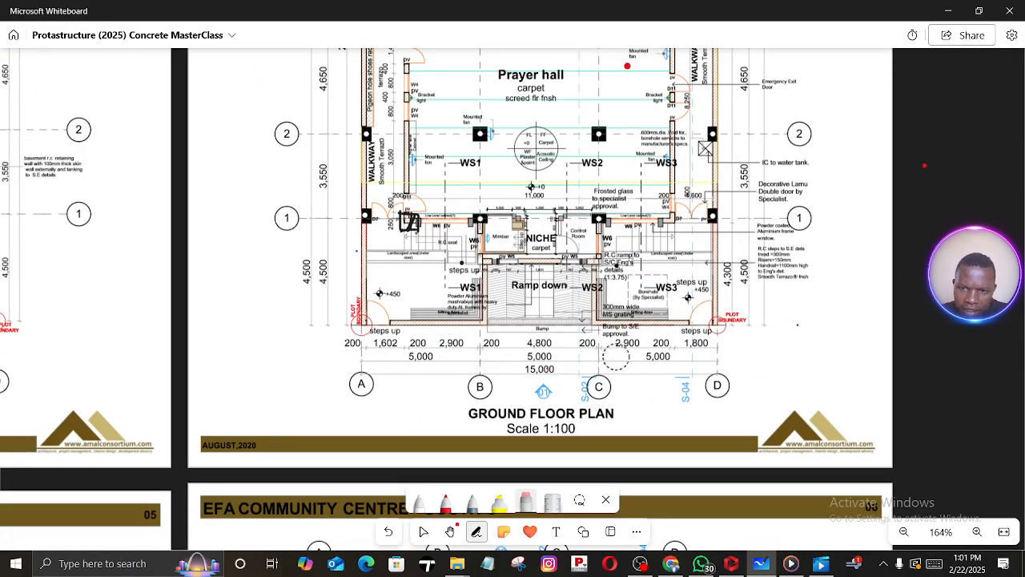
pyautogui.keyDown('ctrl'); pyautogui.scroll(2, 700, 323); pyautogui.keyUp('ctrl')
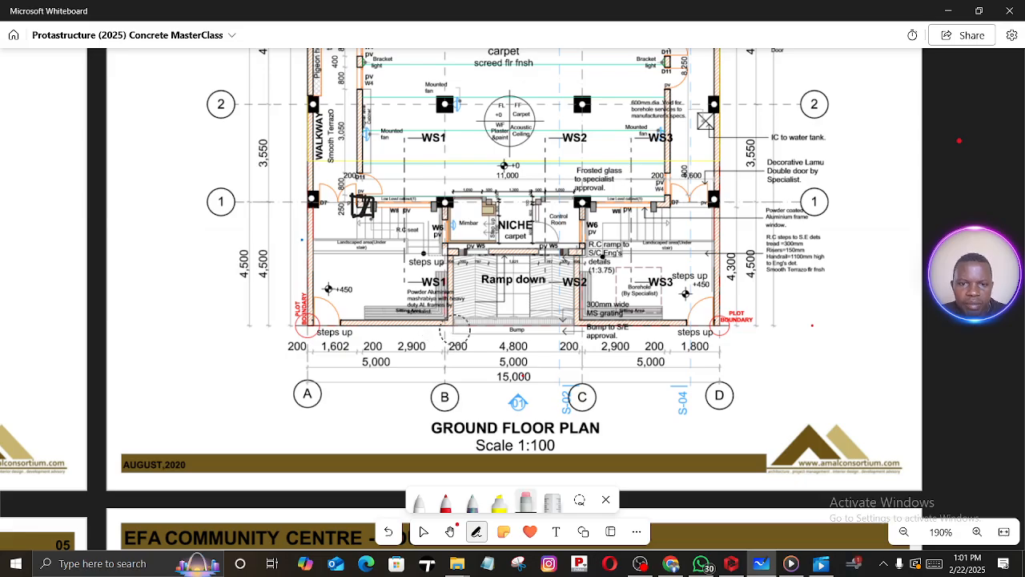
# Compare the column layouts on the mezzanine and first floor plans with those of the basement and ground floor
pyautogui.keyDown('ctrl'); pyautogui.scroll(-5, 478, 440); pyautogui.keyUp('ctrl')
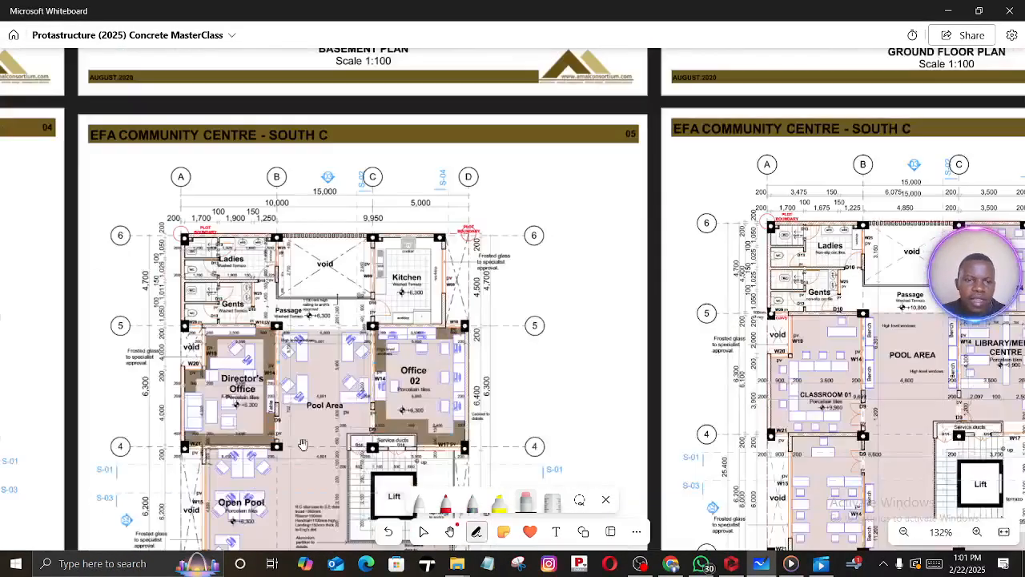
pyautogui.moveTo(301, 441); pyautogui.dragTo(508, 165, button='middle')
pyautogui.moveTo(447, 407); pyautogui.dragTo(517, 106, button='middle')
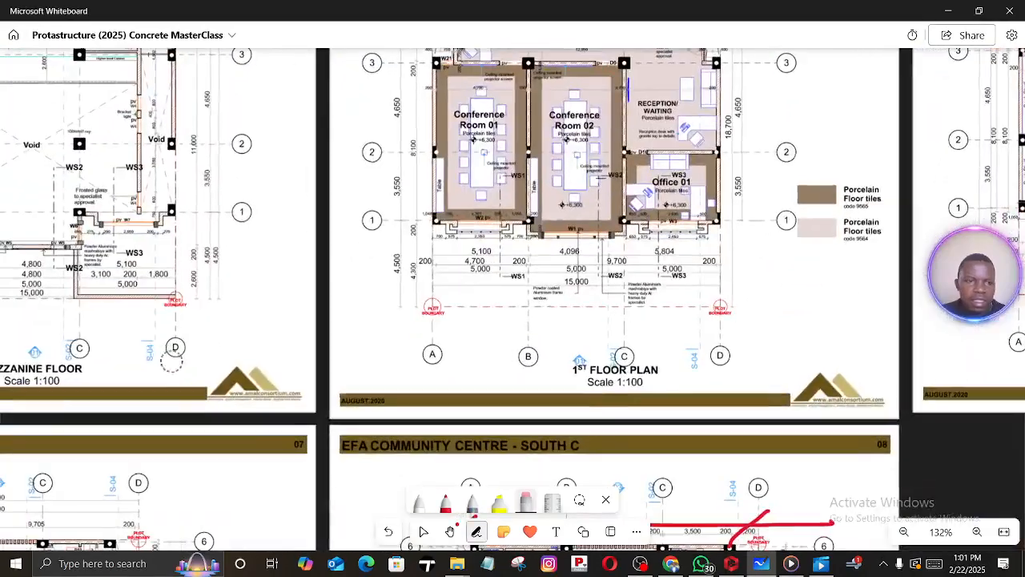
pyautogui.moveTo(167, 357); pyautogui.dragTo(399, 343, button='middle')
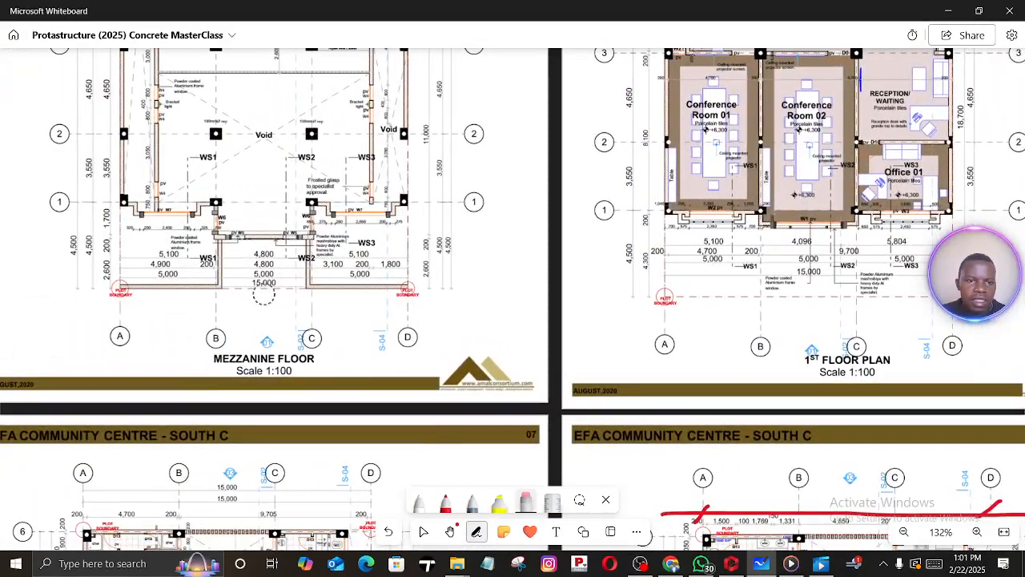
pyautogui.moveTo(407, 283); pyautogui.dragTo(283, 364, button='middle')
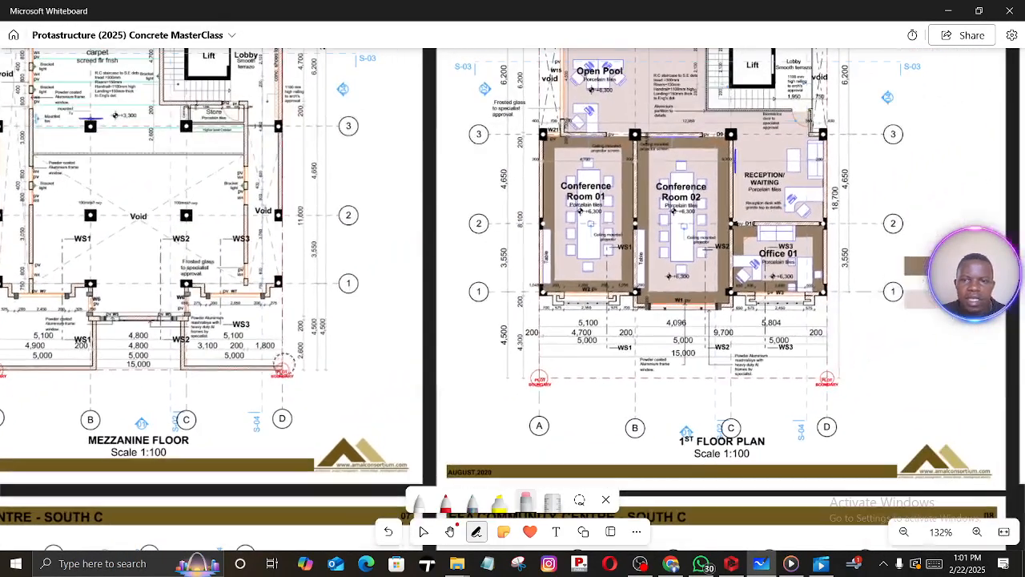
pyautogui.moveTo(628, 392); pyautogui.dragTo(464, 417, button='middle')
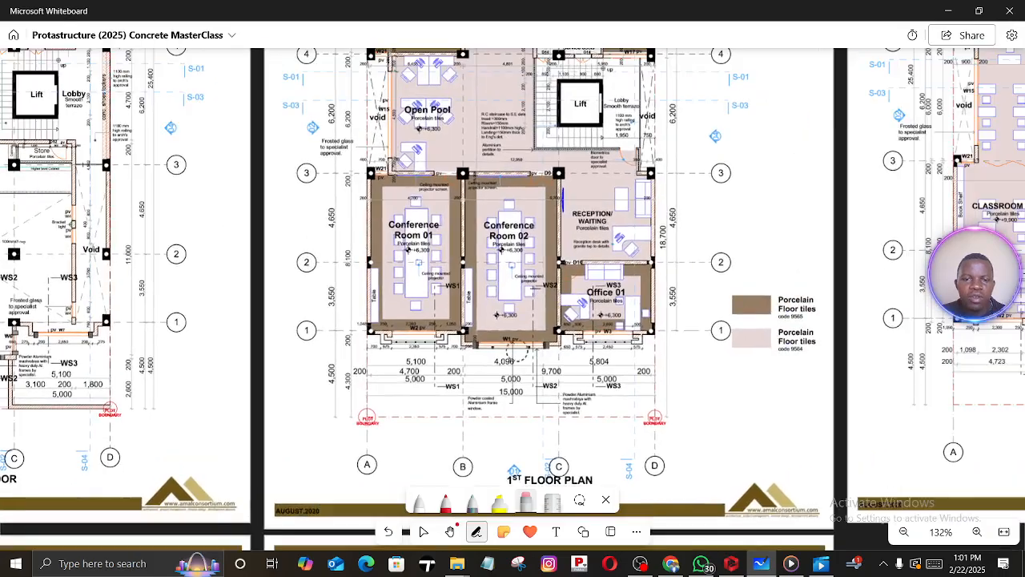
pyautogui.keyDown('ctrl'); pyautogui.scroll(-5, 510, 377); pyautogui.keyUp('ctrl')
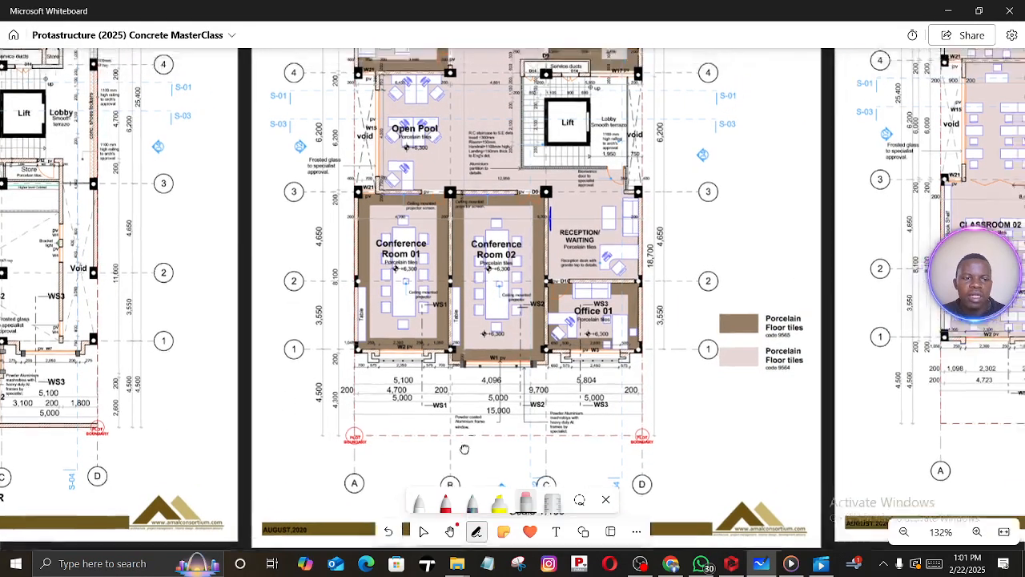
pyautogui.scroll(10, 617, 325)
pyautogui.hscroll(5, 618, 324)
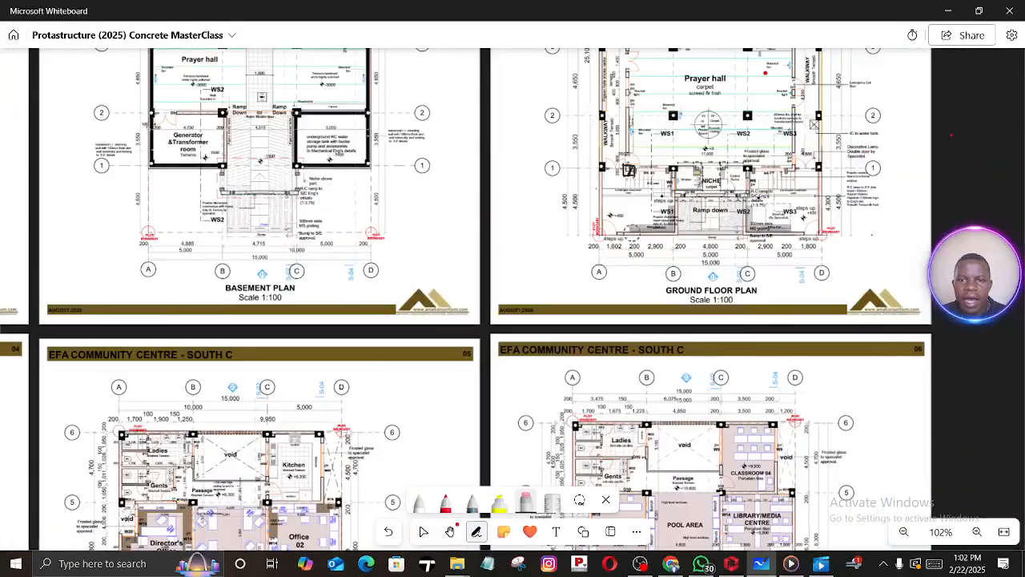
pyautogui.keyDown('ctrl'); pyautogui.scroll(4, 591, 227); pyautogui.keyUp('ctrl')
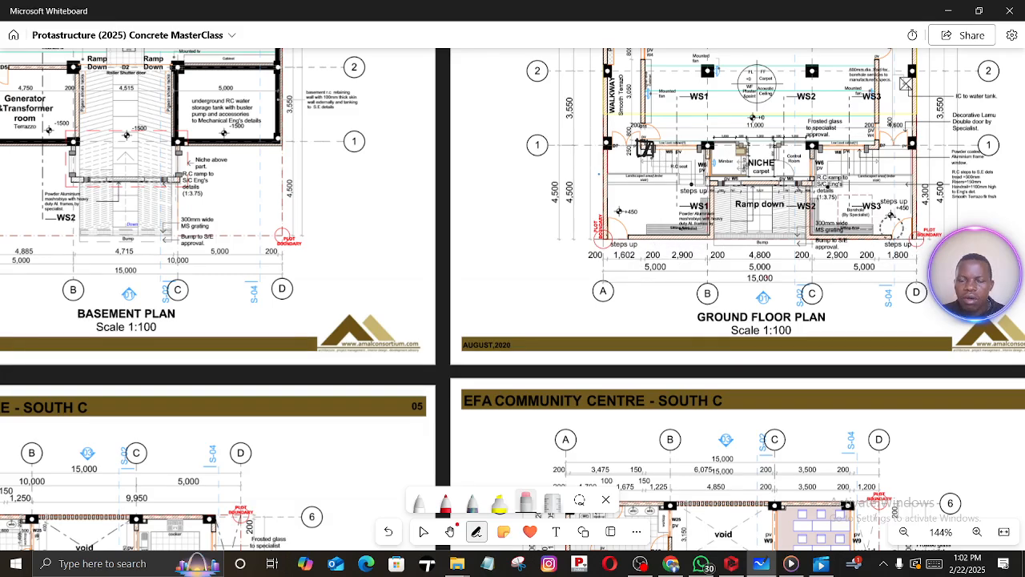
pyautogui.moveTo(731, 208); pyautogui.dragTo(660, 246, button='middle')
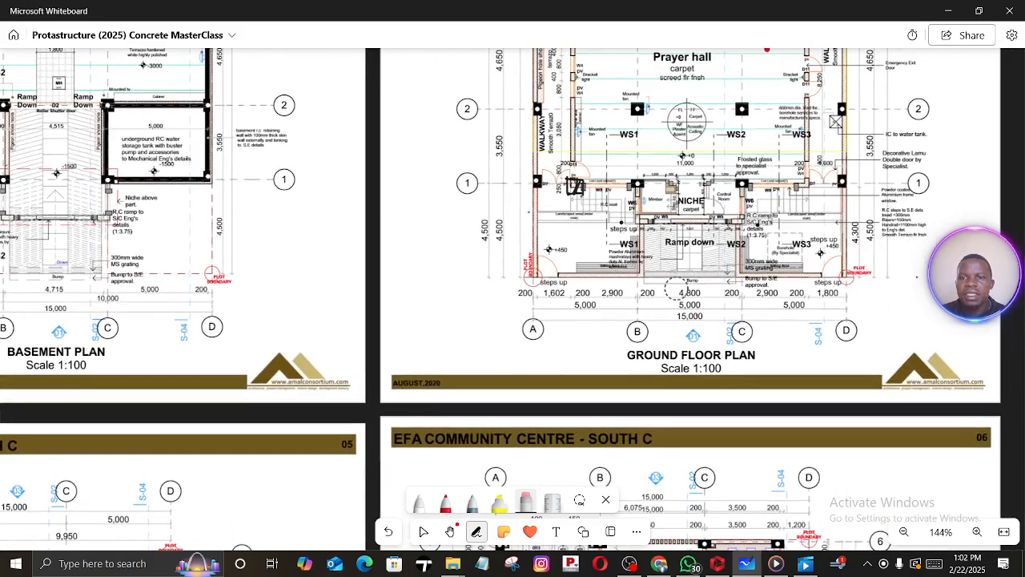
# Switch back to ProtaStructure, make Storey 1 the active storey and inspect the columns in 3D from the front
pyautogui.click(717, 564)
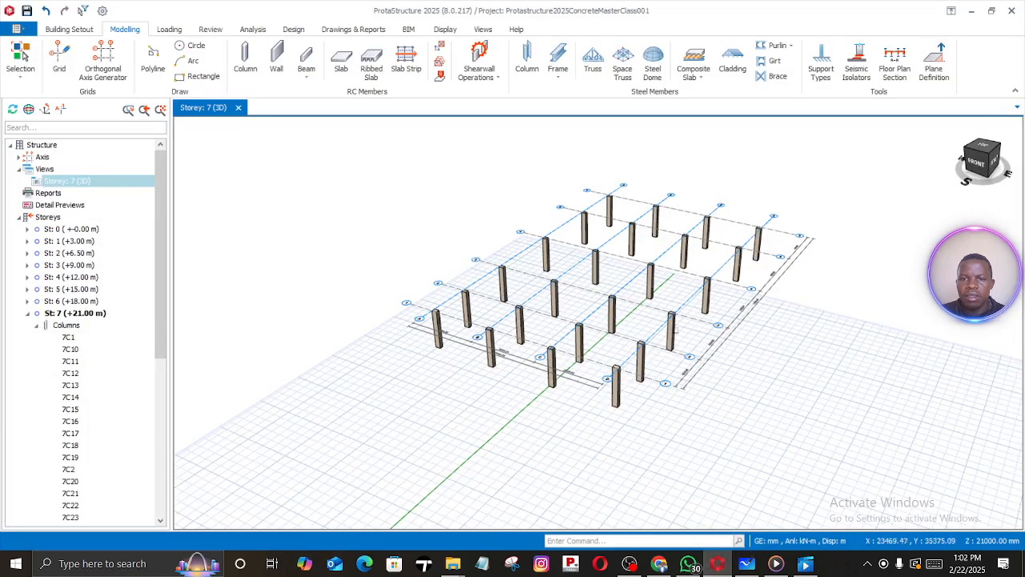
pyautogui.rightClick(98, 182)
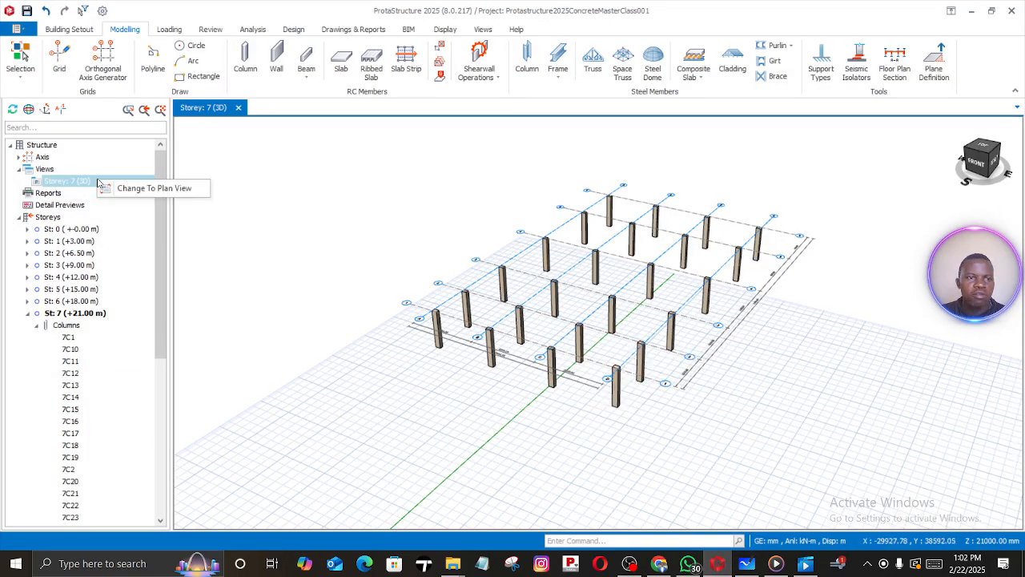
pyautogui.doubleClick(78, 241)
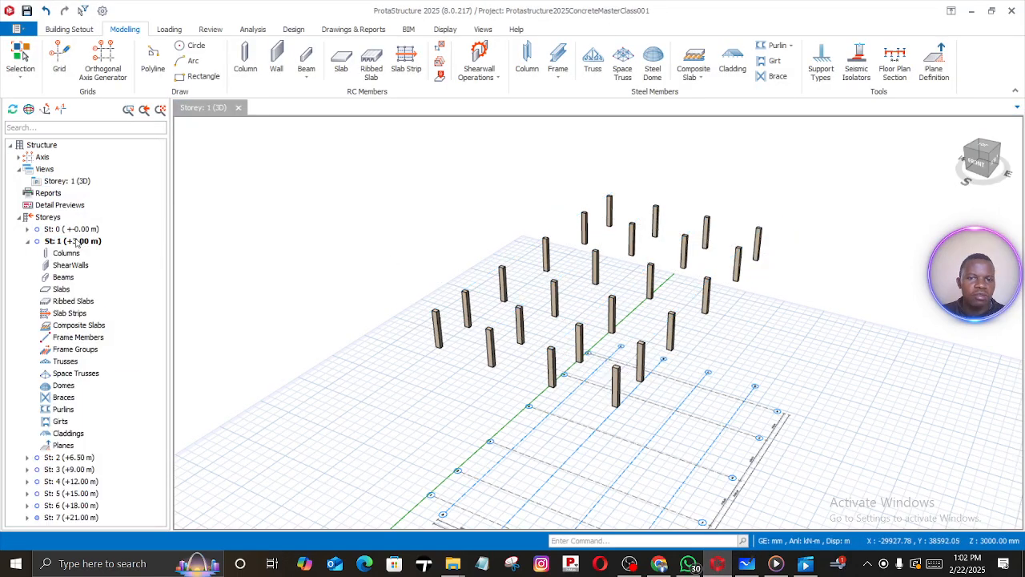
pyautogui.click(974, 169)
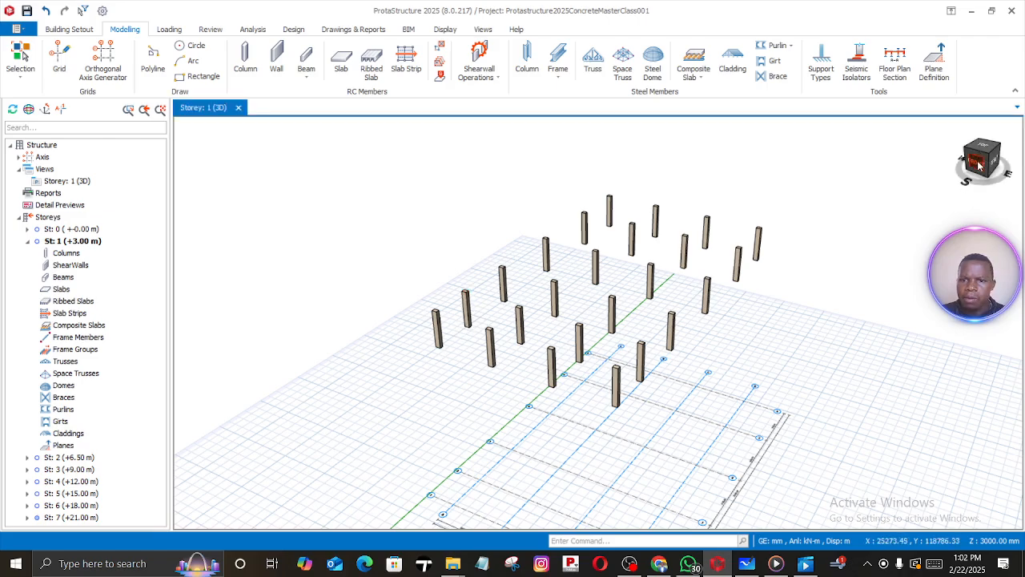
pyautogui.moveTo(979, 165)
pyautogui.mouseDown()
pyautogui.moveTo(982, 149)
pyautogui.moveTo(987, 159)
pyautogui.mouseUp()
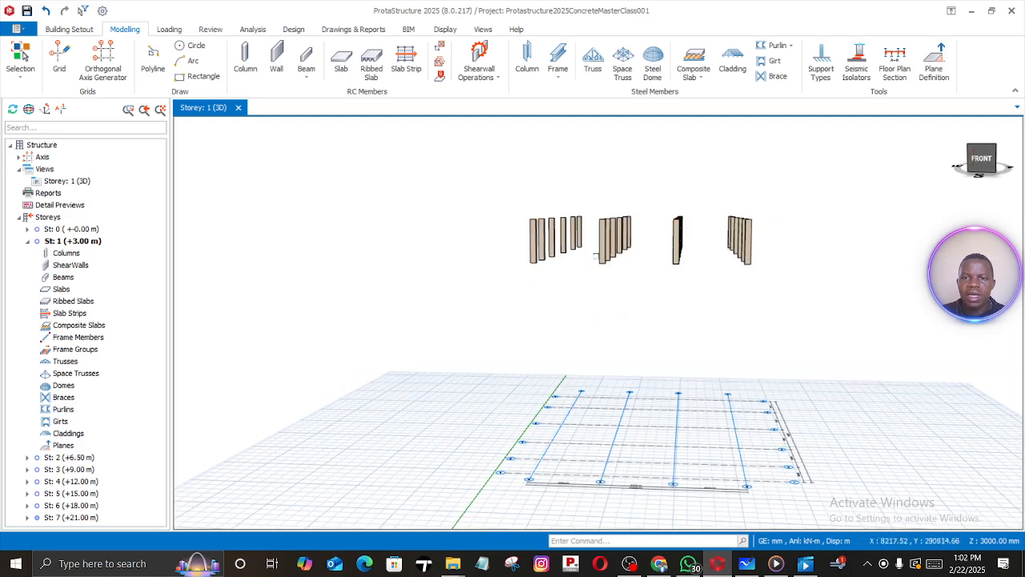
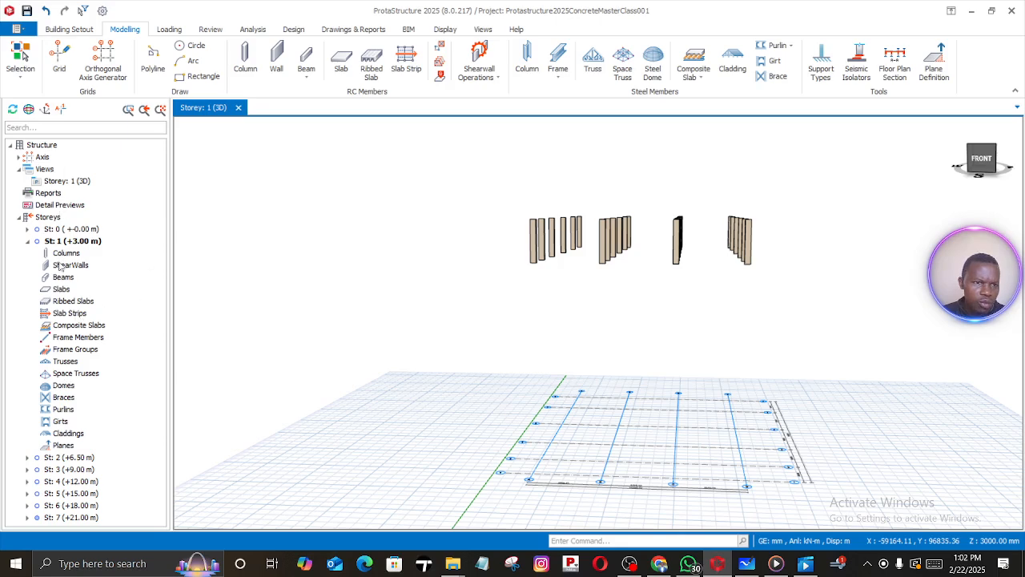
pyautogui.rightClick(58, 183)
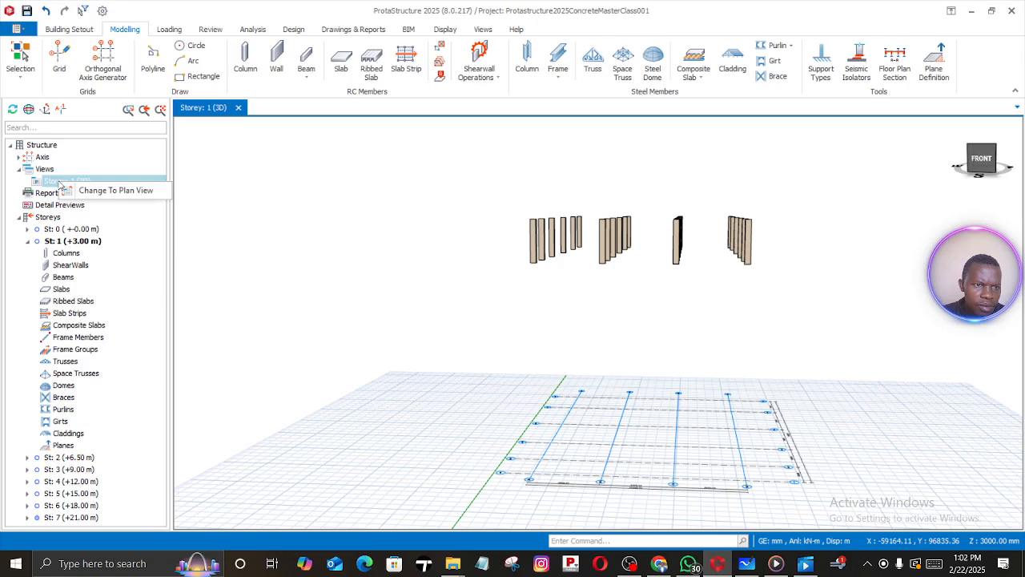
pyautogui.click(48, 218)
pyautogui.rightClick(50, 219)
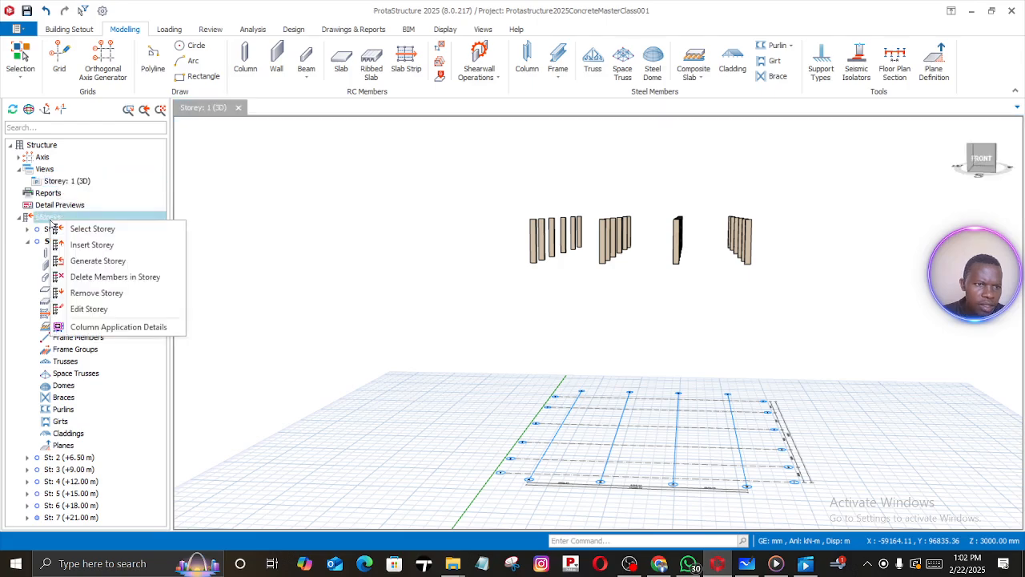
pyautogui.click(84, 261)
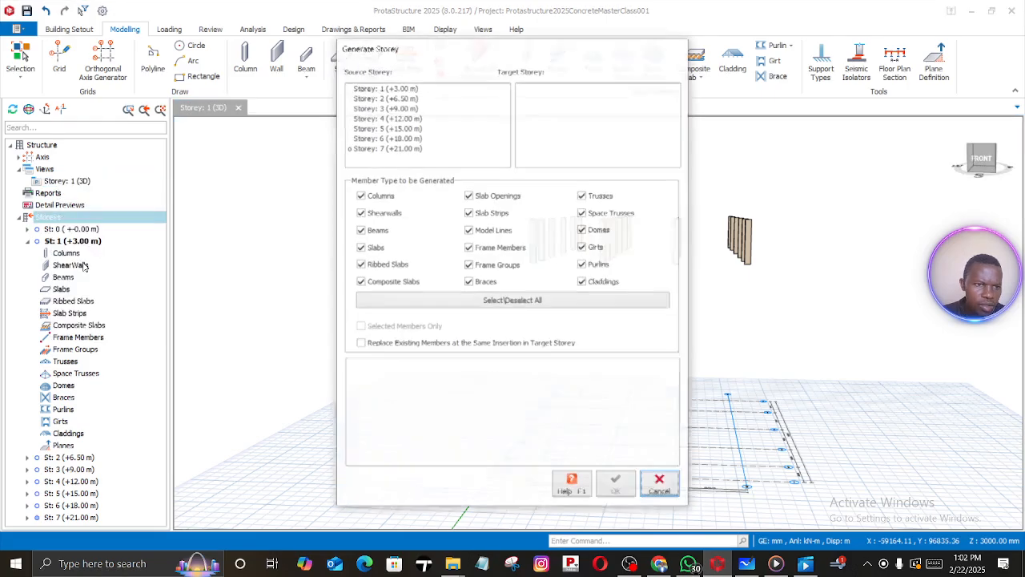
pyautogui.click(368, 149)
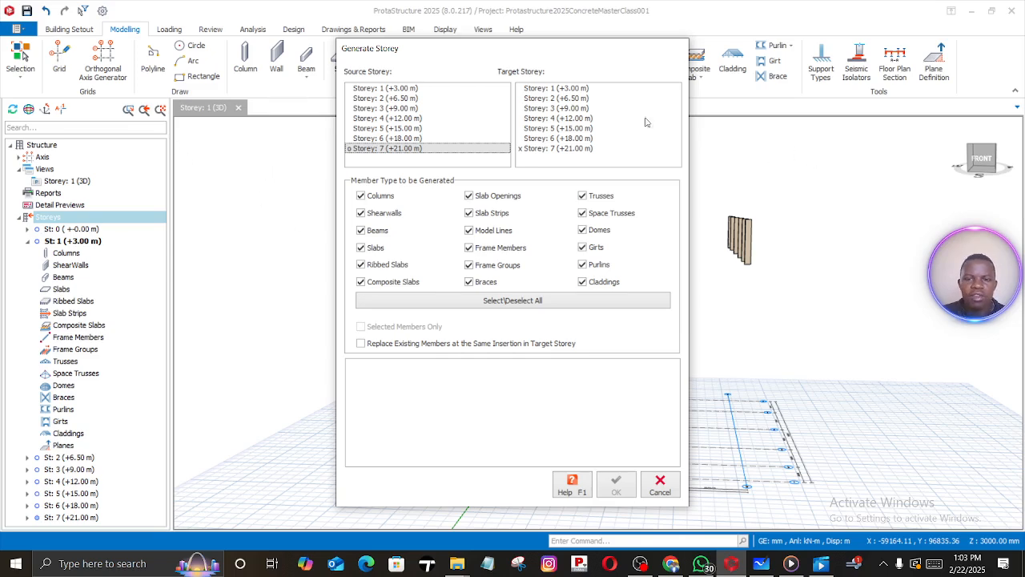
pyautogui.click(660, 485)
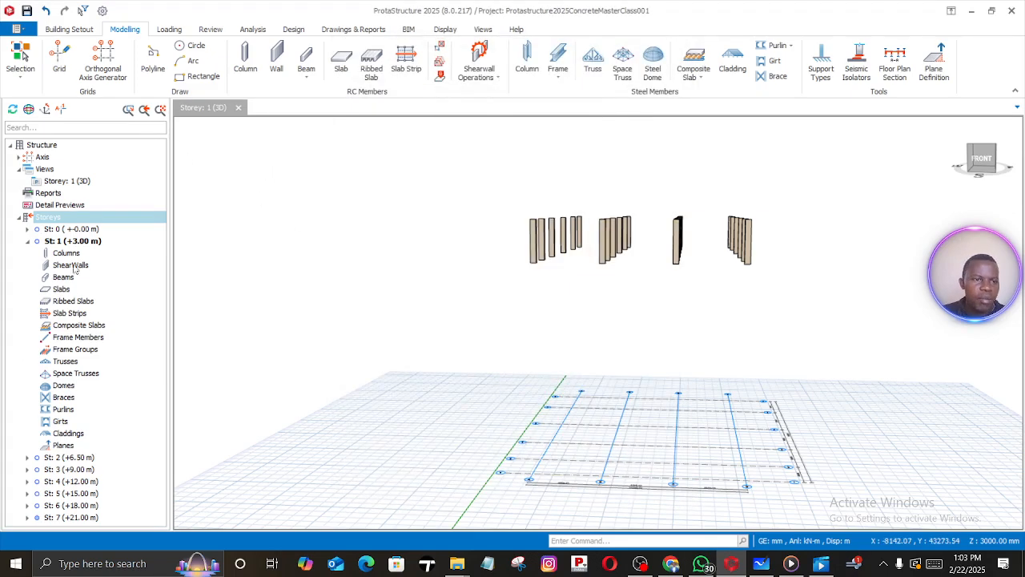
# Generate only the columns from Storey 7 onto Storey 1 with Generate Storey, excluding all other member types
pyautogui.doubleClick(64, 518)
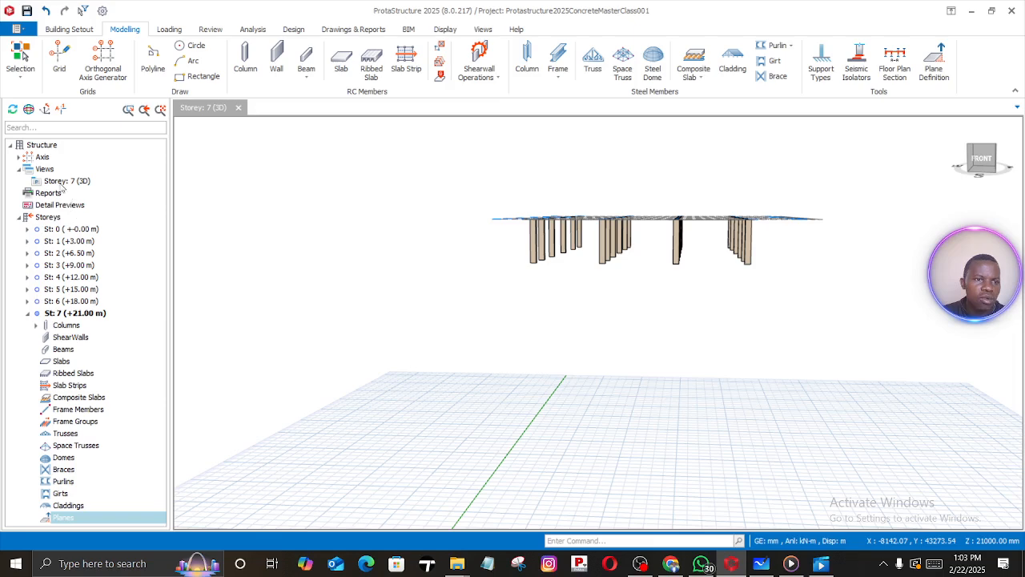
pyautogui.rightClick(60, 218)
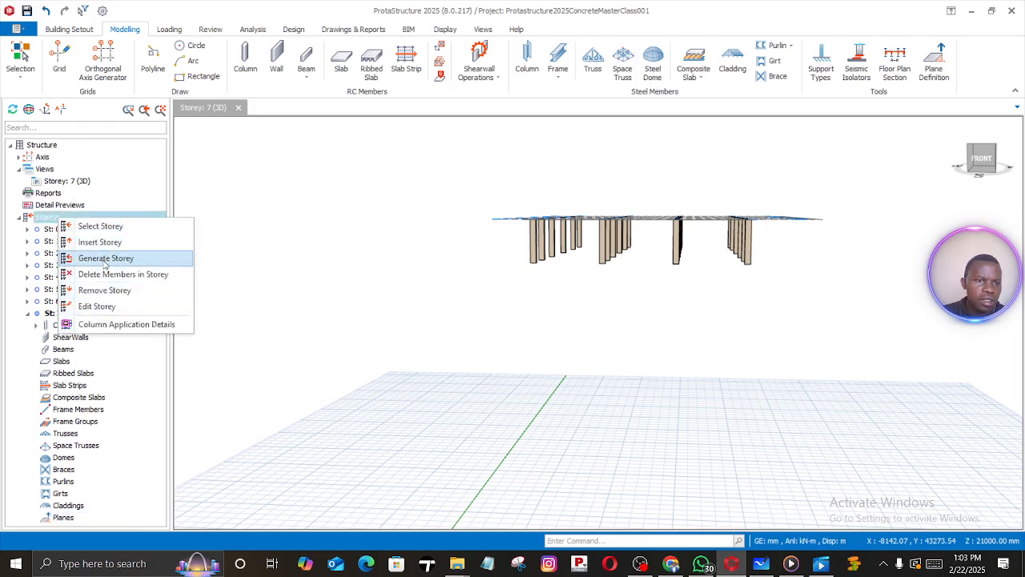
pyautogui.click(105, 258)
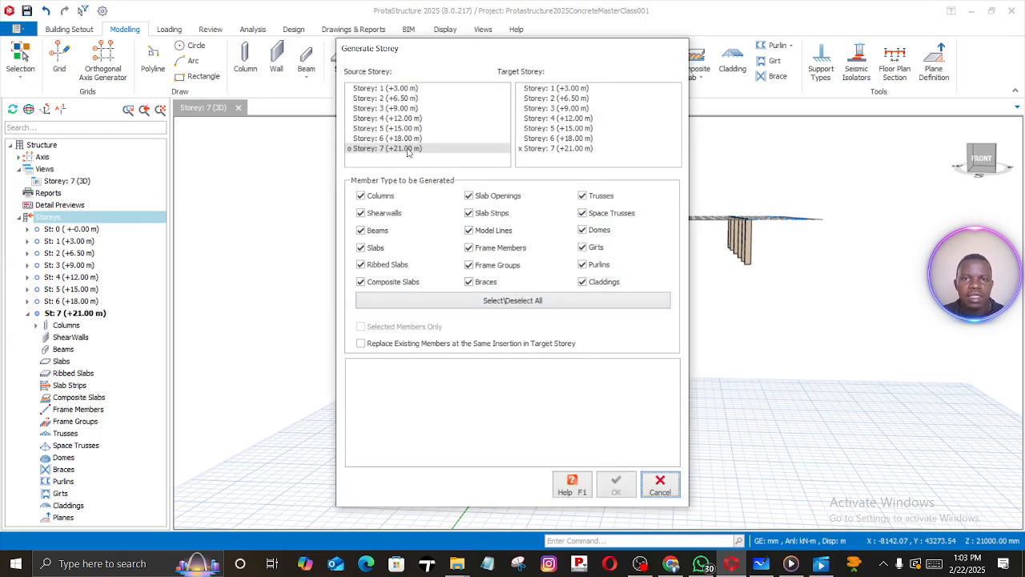
pyautogui.click(550, 89)
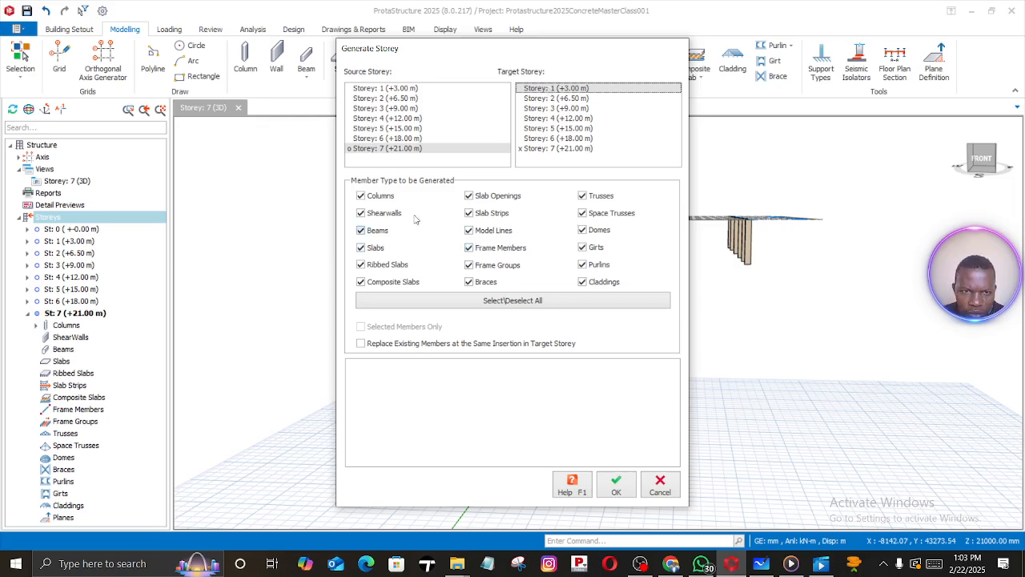
pyautogui.click(519, 303)
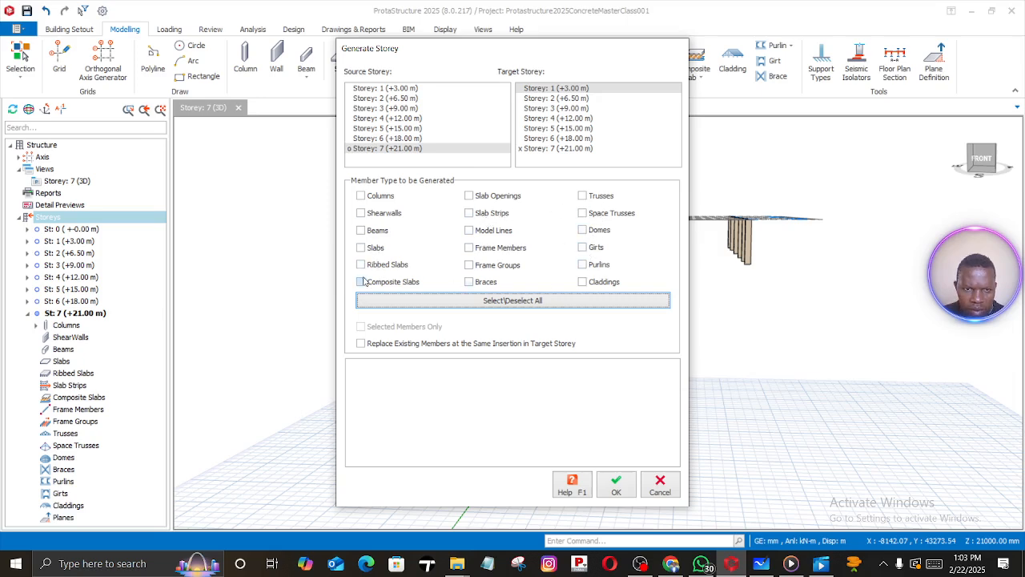
pyautogui.click(365, 196)
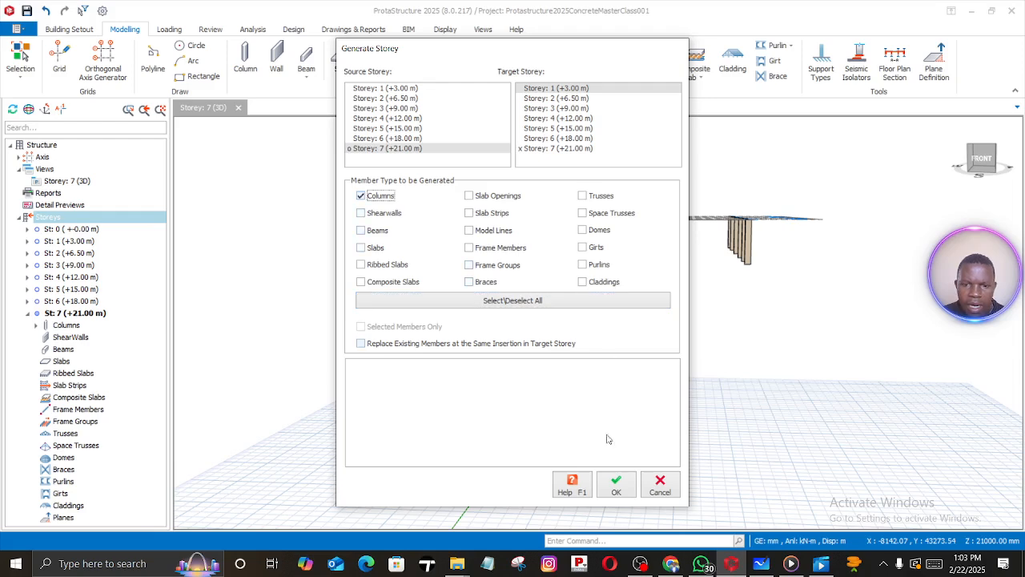
pyautogui.click(619, 483)
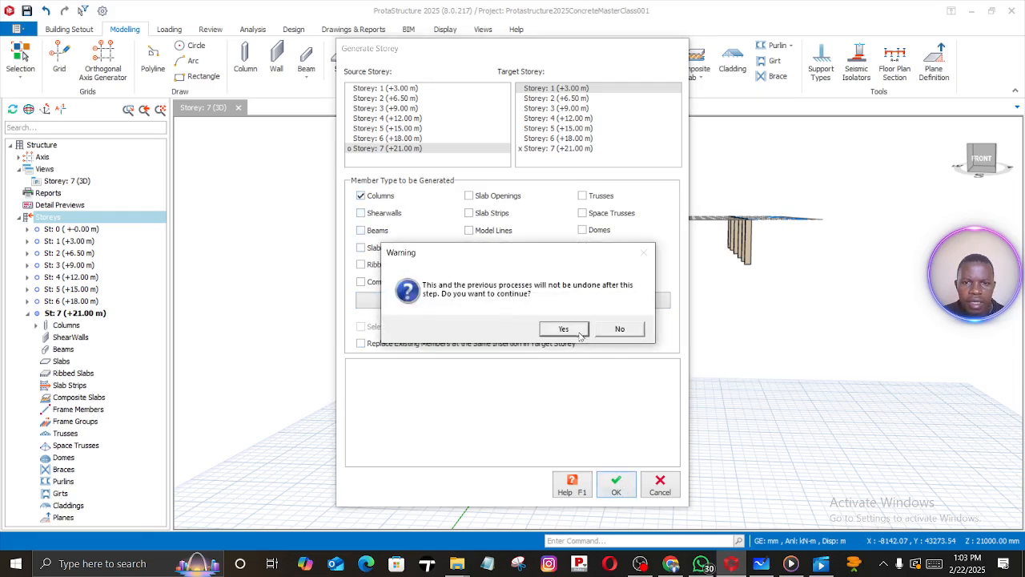
pyautogui.click(580, 331)
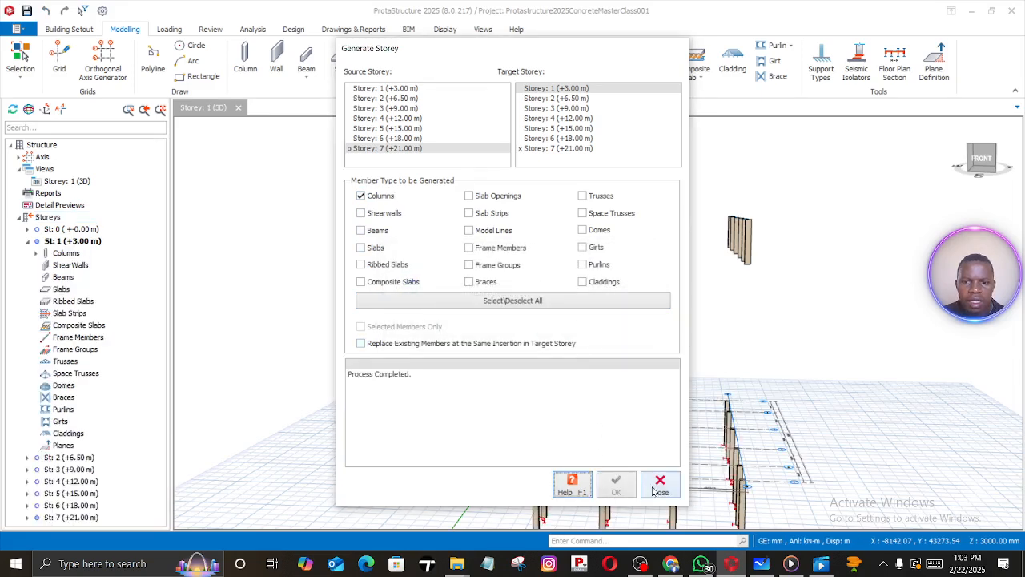
pyautogui.click(660, 484)
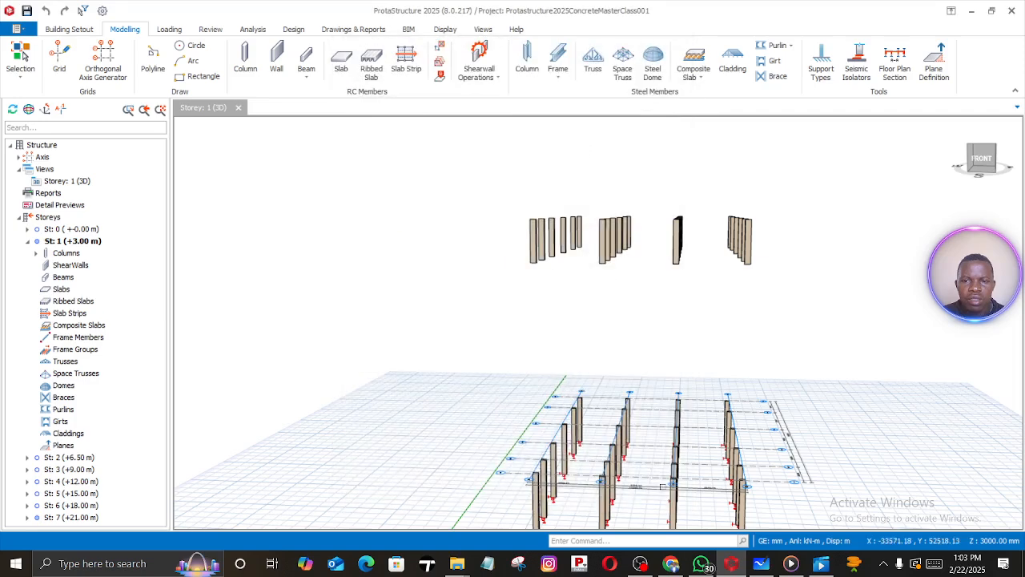
# Delete all the Storey 7 columns floating above the newly generated Storey 1 columns
pyautogui.scroll(-2, 644, 409)
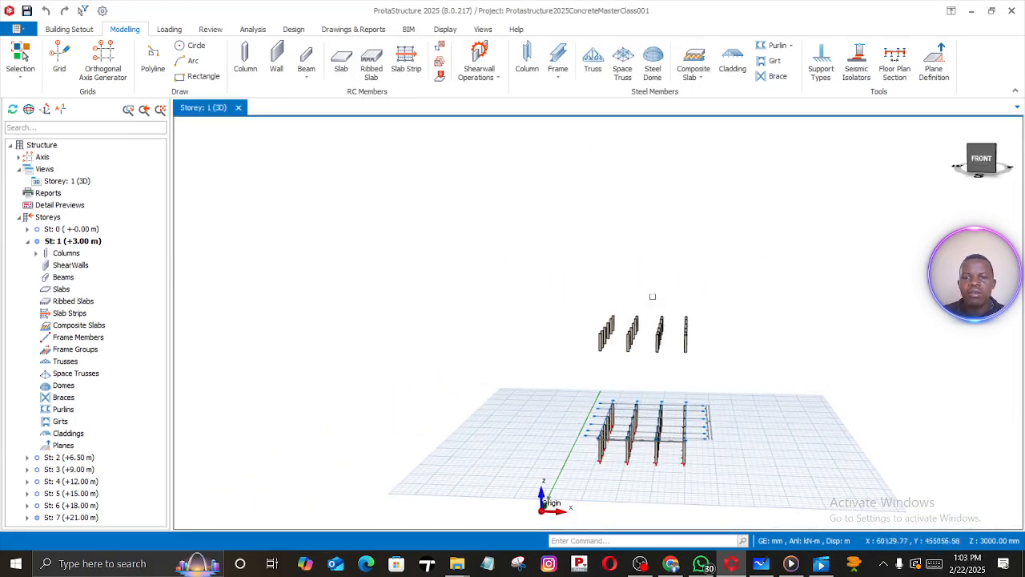
pyautogui.moveTo(571, 296); pyautogui.dragTo(753, 374)
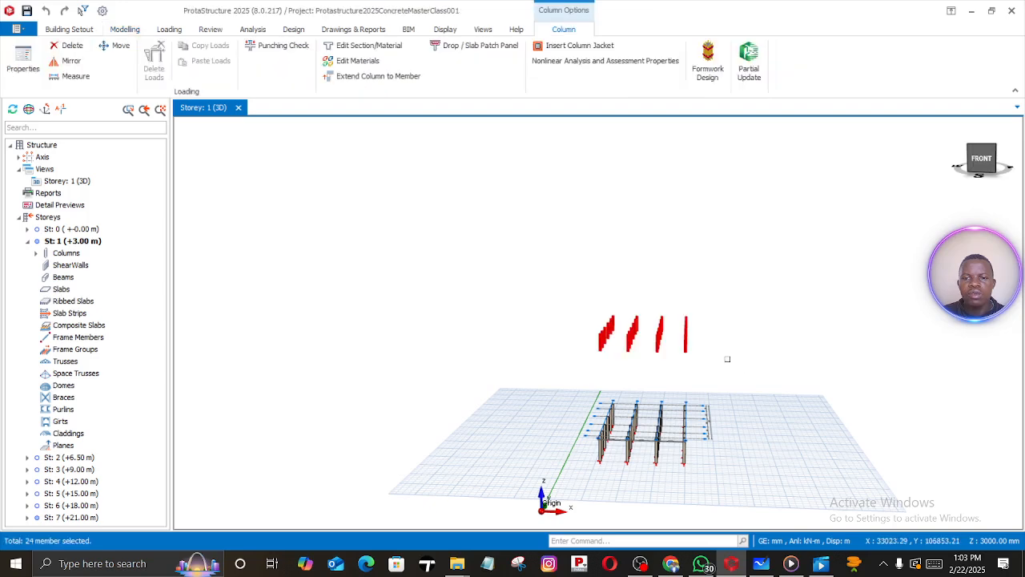
pyautogui.rightClick(726, 355)
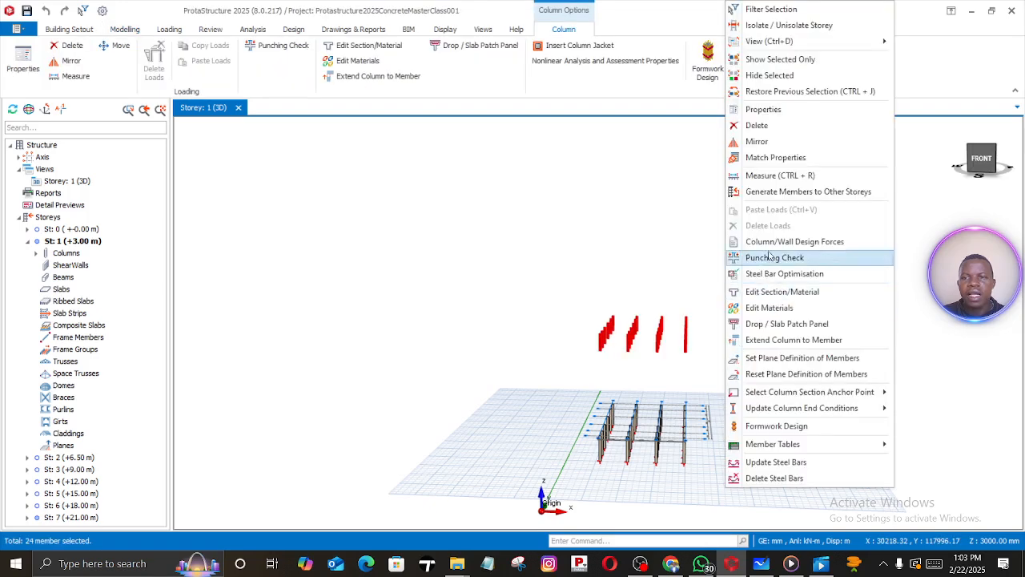
pyautogui.click(753, 127)
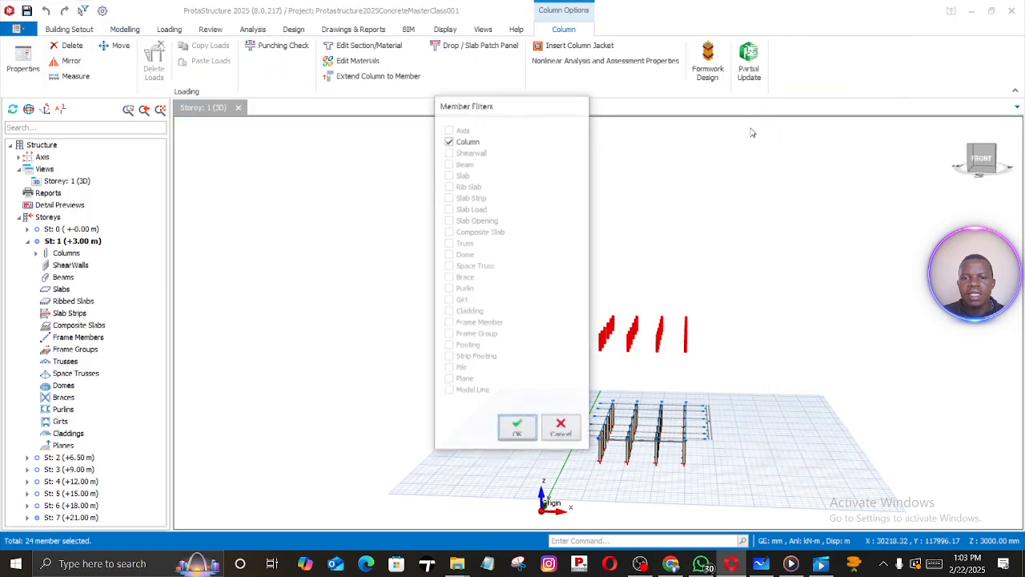
pyautogui.click(517, 431)
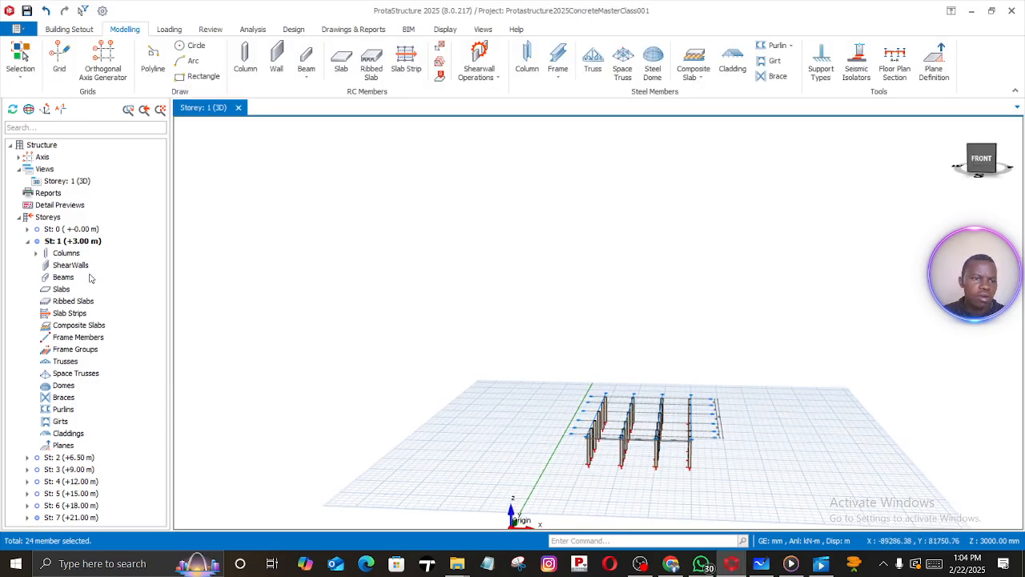
# Change the Storey 1 view from 3D to plan view
pyautogui.click(76, 243)
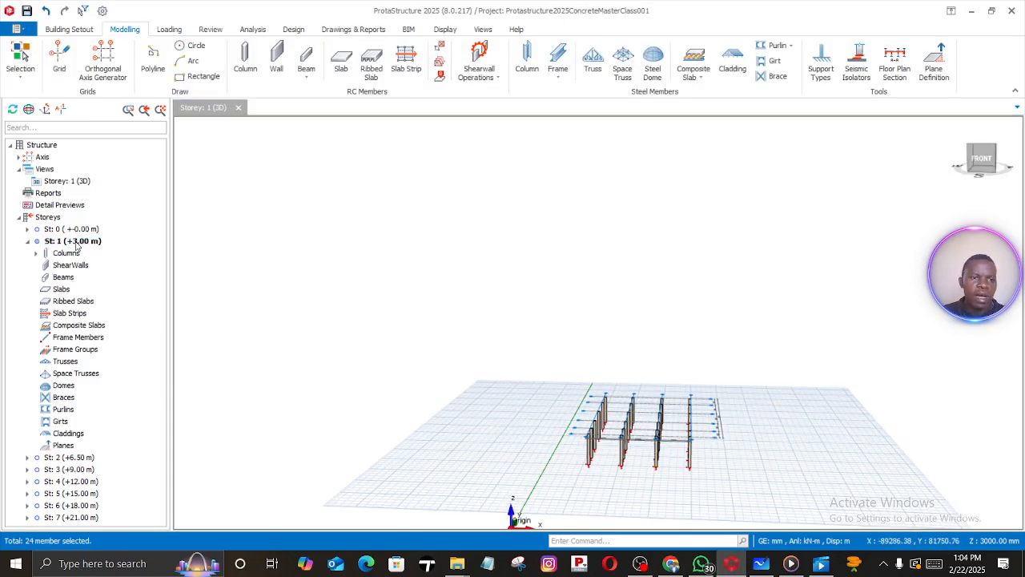
pyautogui.rightClick(77, 243)
pyautogui.click(72, 183)
pyautogui.rightClick(75, 183)
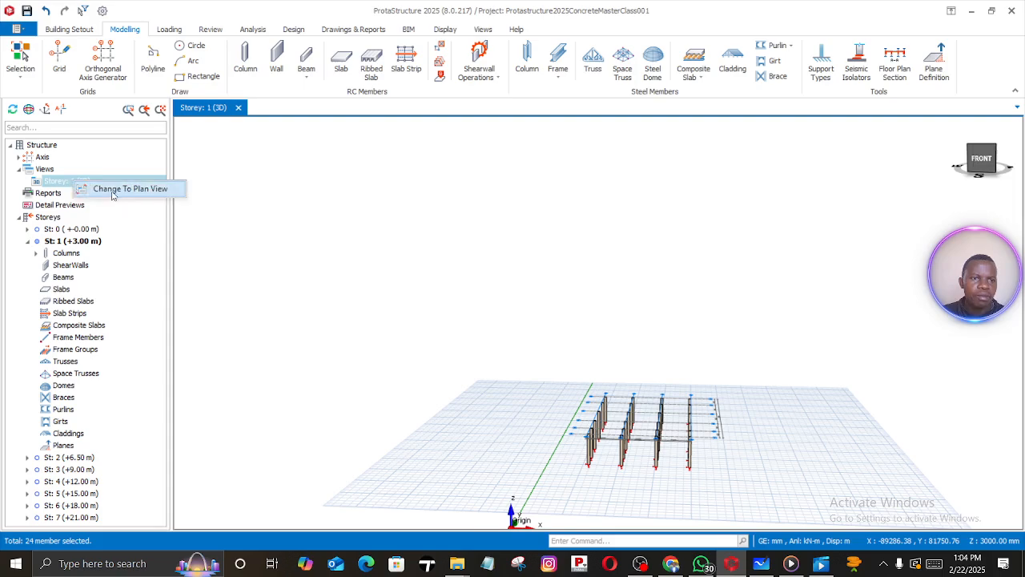
pyautogui.click(113, 192)
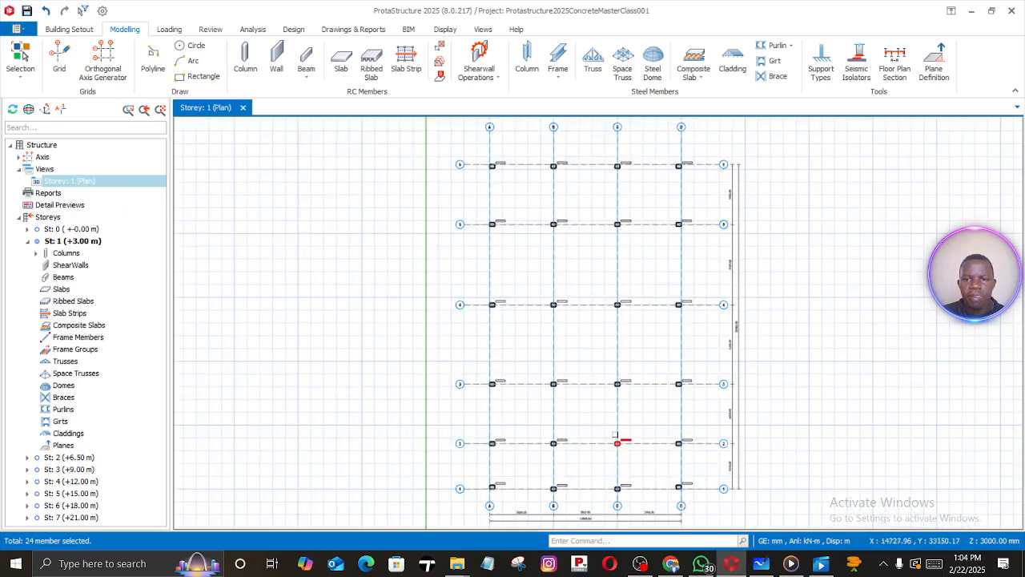
# Offset axis 1 by -4500 mm to create a new horizontal axis below it on the Storey 1 plan
pyautogui.scroll(5, 617, 435)
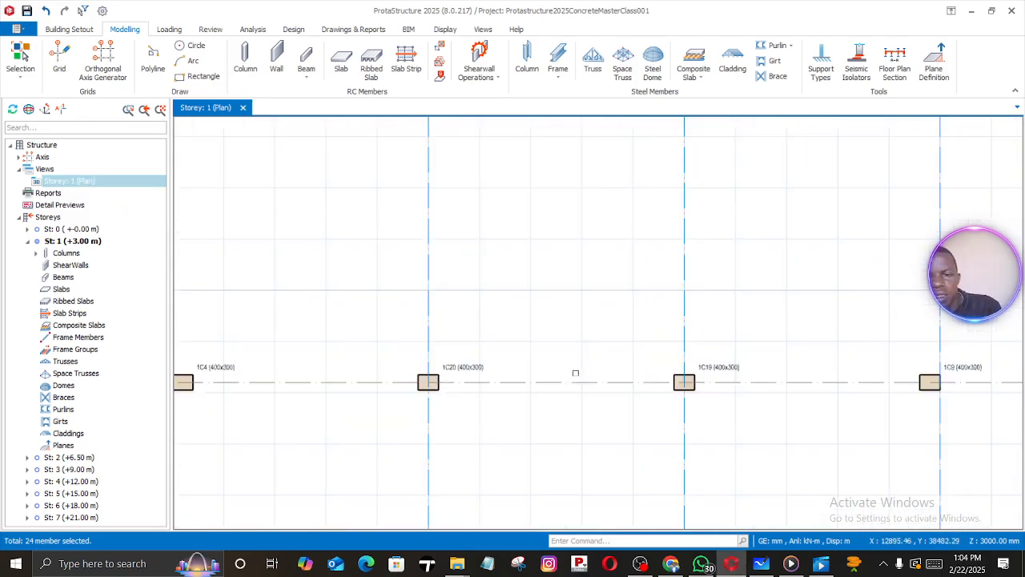
pyautogui.moveTo(575, 373); pyautogui.dragTo(561, 233, button='middle')
pyautogui.scroll(-3, 552, 318)
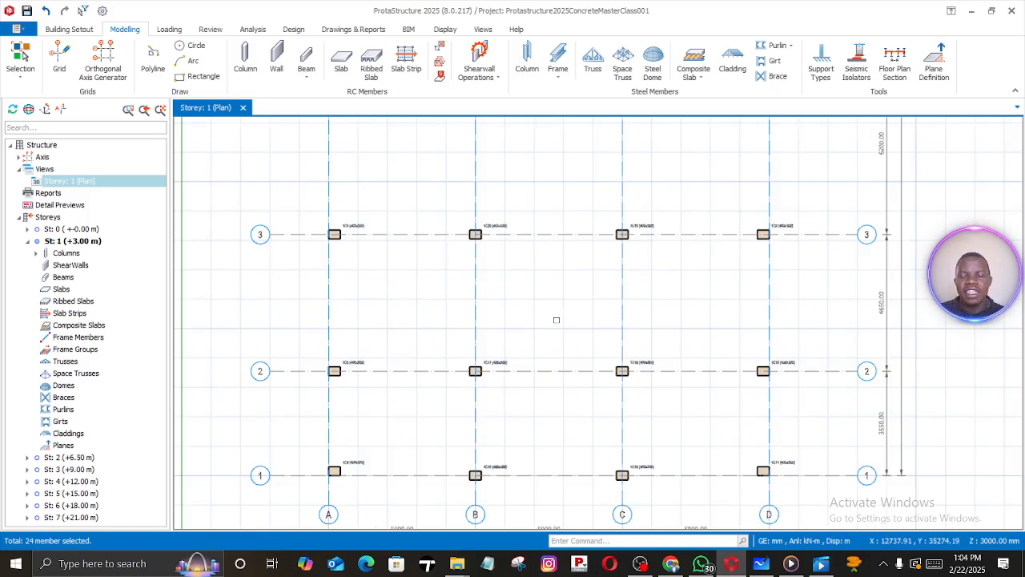
pyautogui.moveTo(498, 434); pyautogui.dragTo(553, 188, button='middle')
pyautogui.scroll(3, 410, 258)
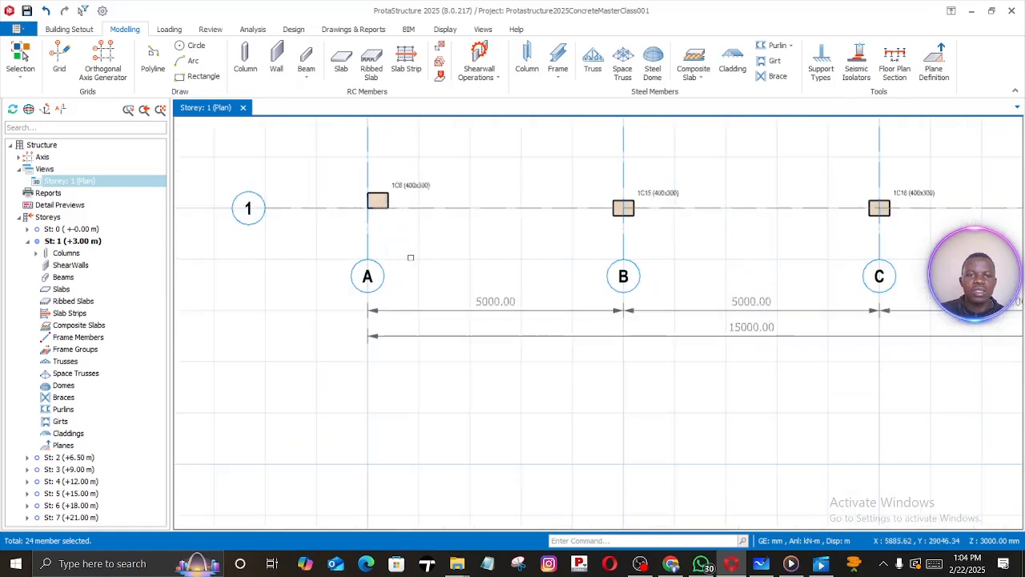
pyautogui.moveTo(403, 253); pyautogui.dragTo(430, 300, button='middle')
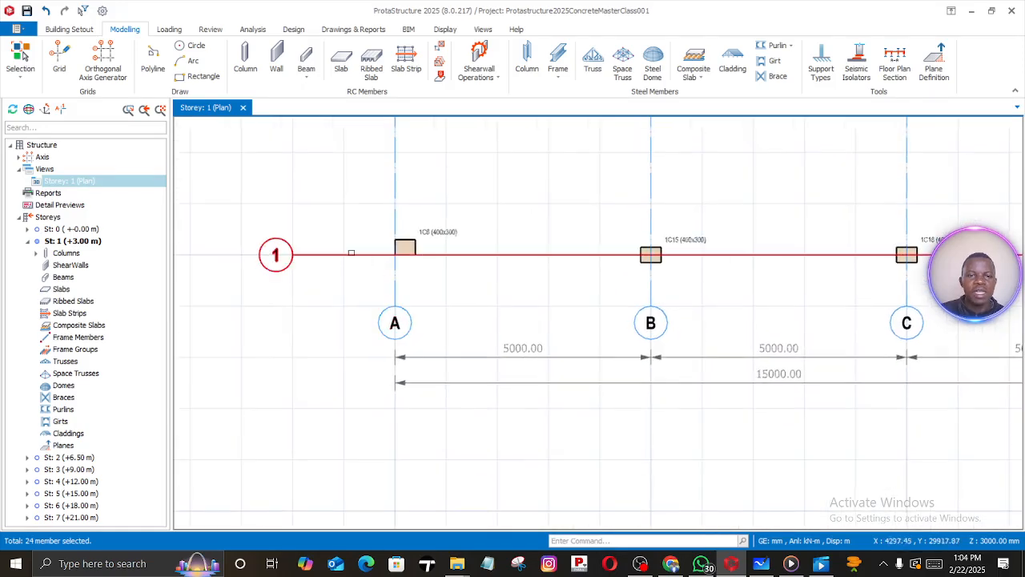
pyautogui.click(351, 253)
pyautogui.rightClick(352, 253)
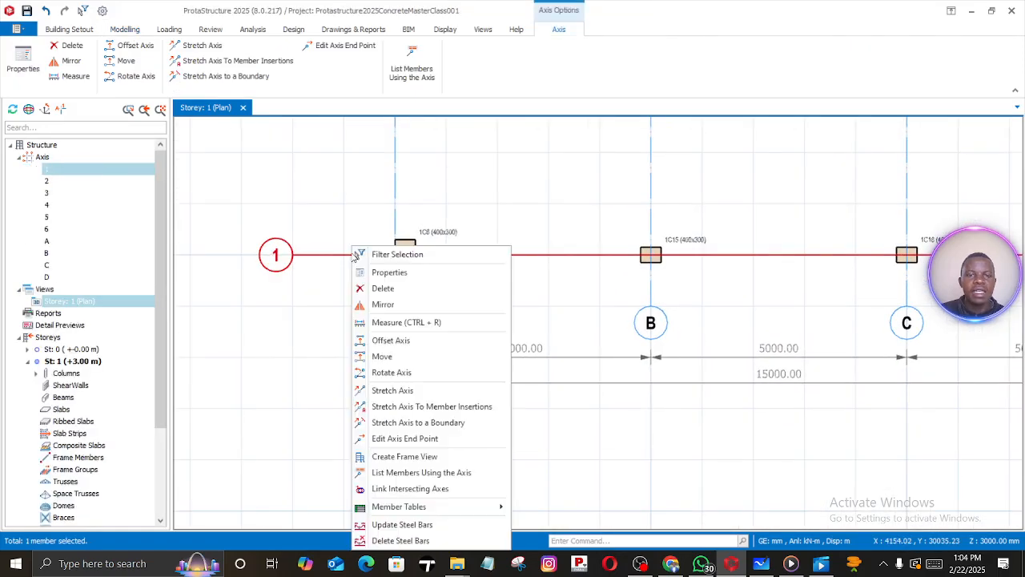
pyautogui.click(390, 339)
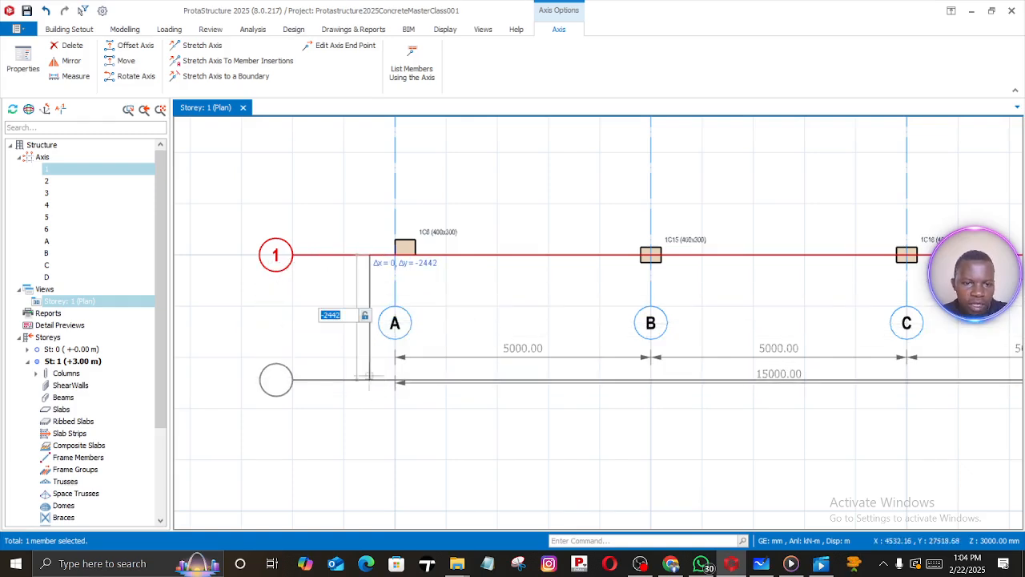
pyautogui.write('-')
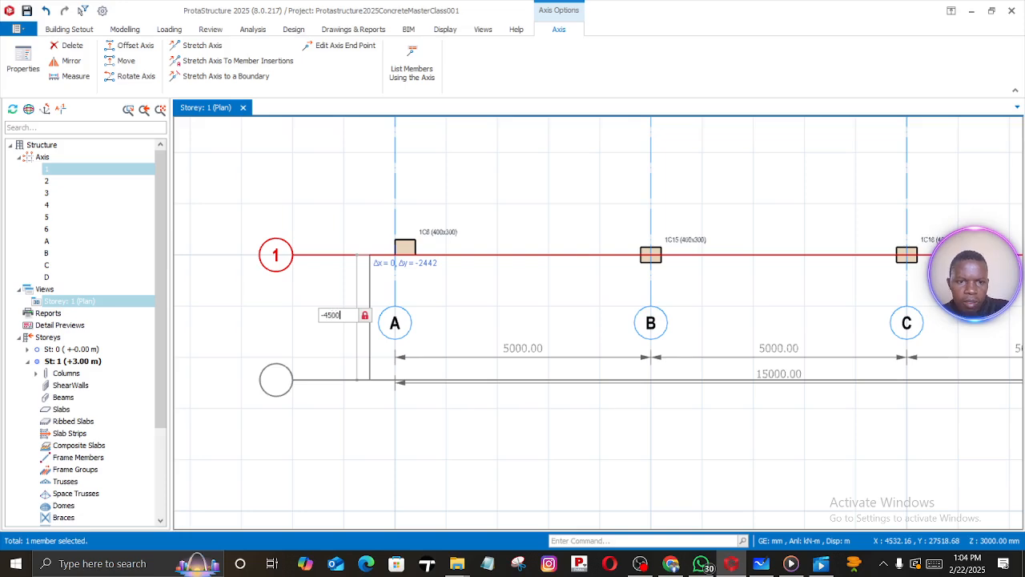
pyautogui.write('4500')
pyautogui.press('Return')
pyautogui.scroll(-6, 370, 377)
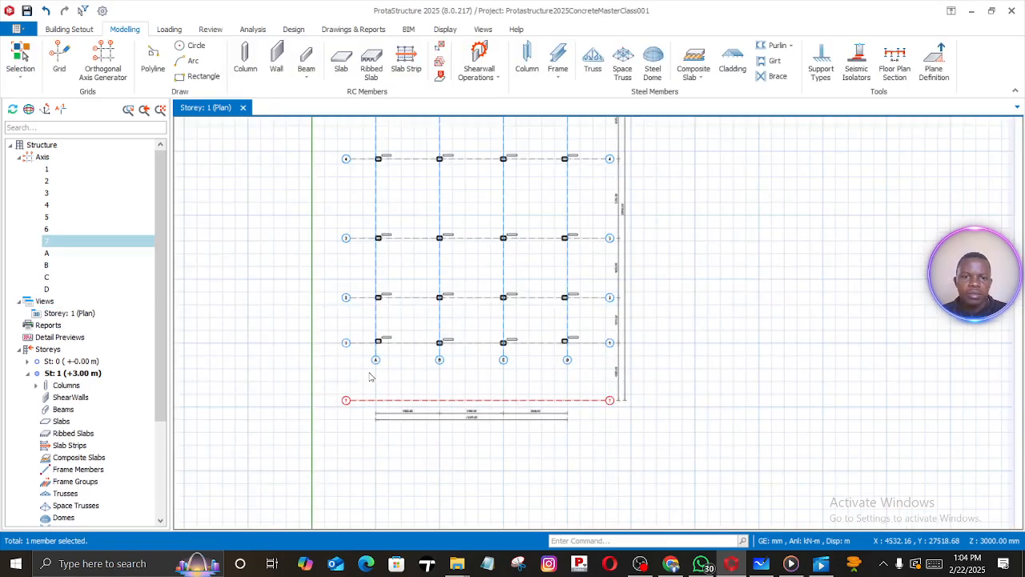
# Stretch axes A, B, C and D together downward so they extend past axis 7
pyautogui.scroll(3, 528, 362)
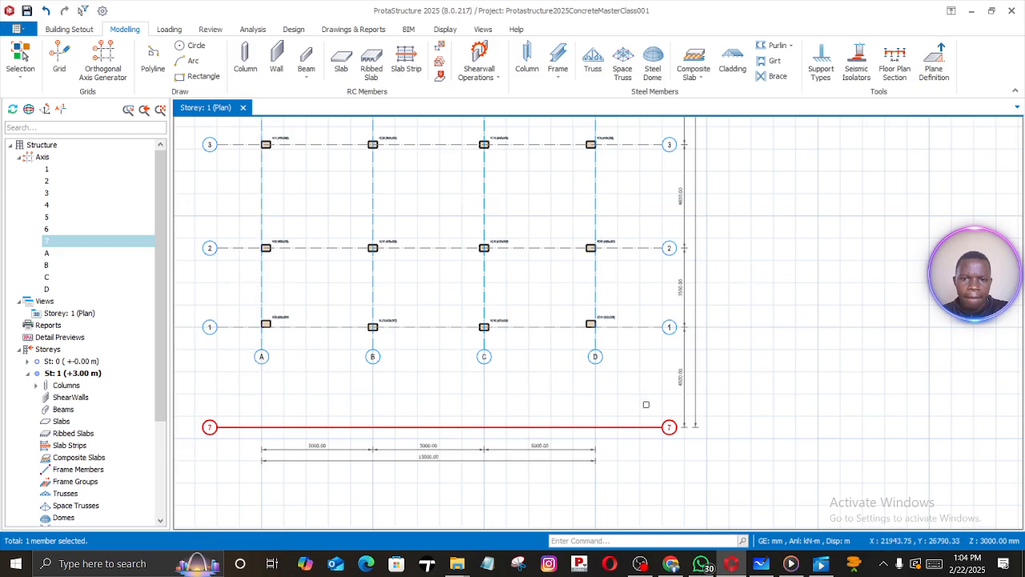
pyautogui.moveTo(646, 404); pyautogui.dragTo(248, 342)
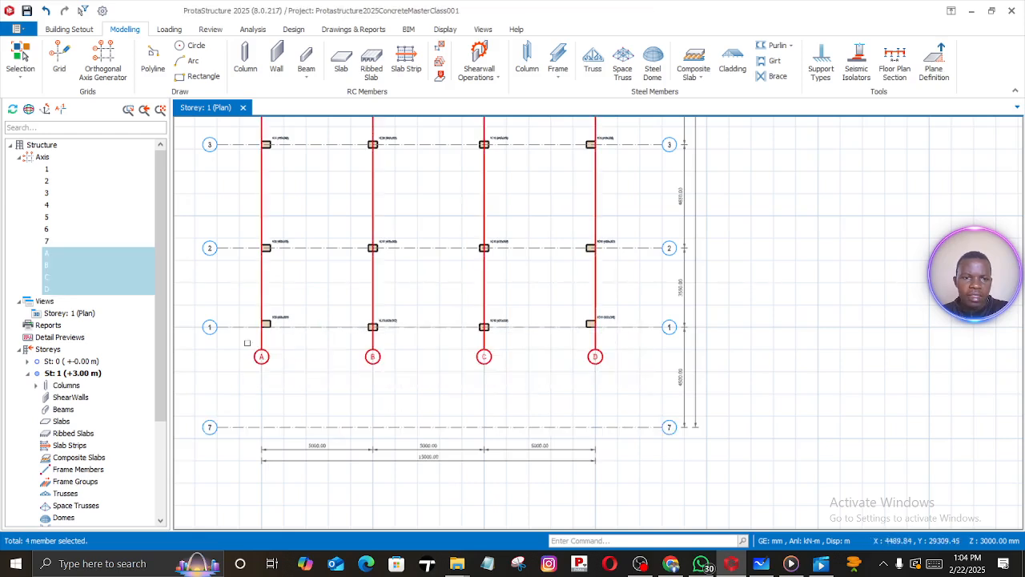
pyautogui.rightClick(545, 365)
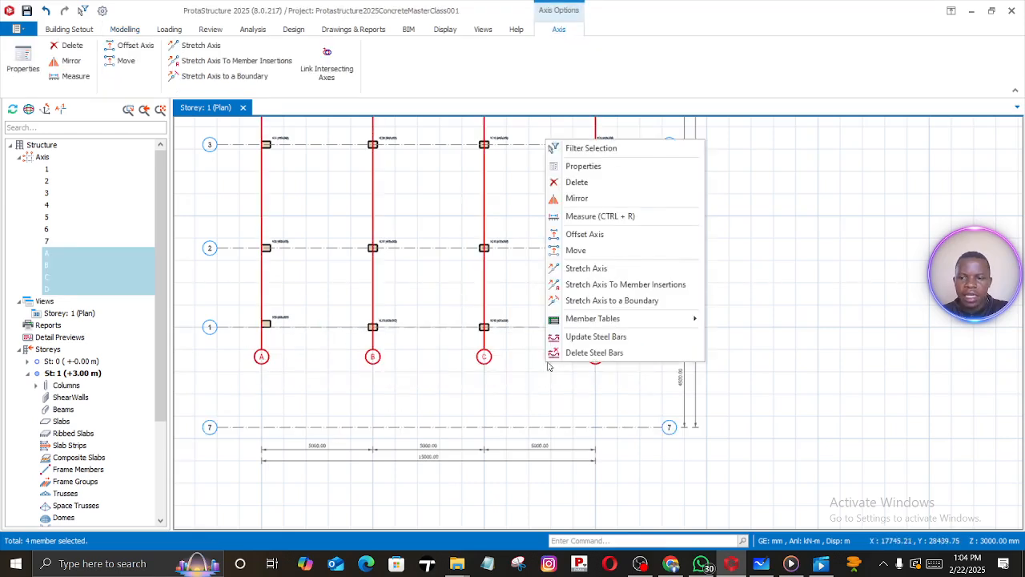
pyautogui.click(587, 270)
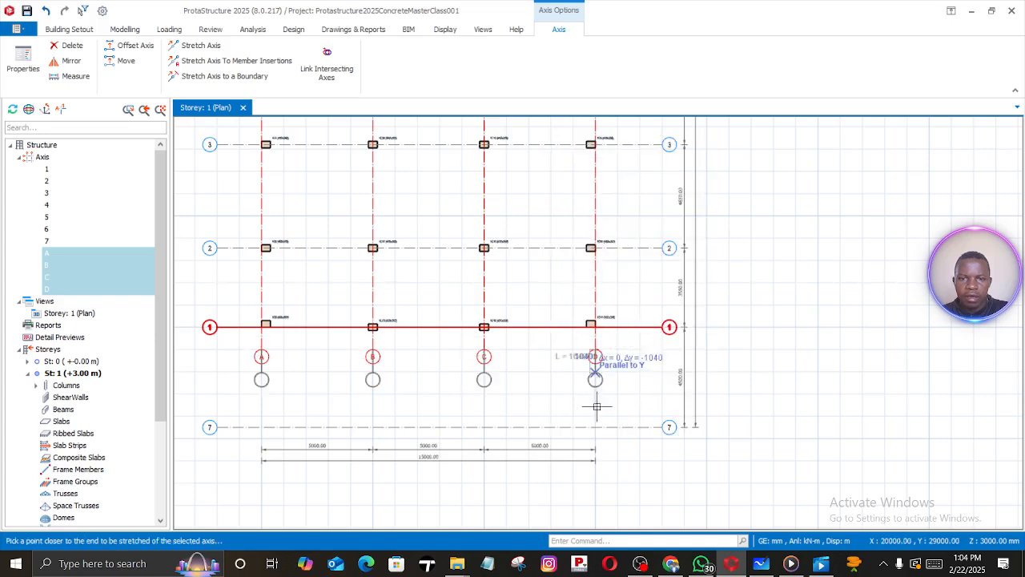
pyautogui.click(596, 479)
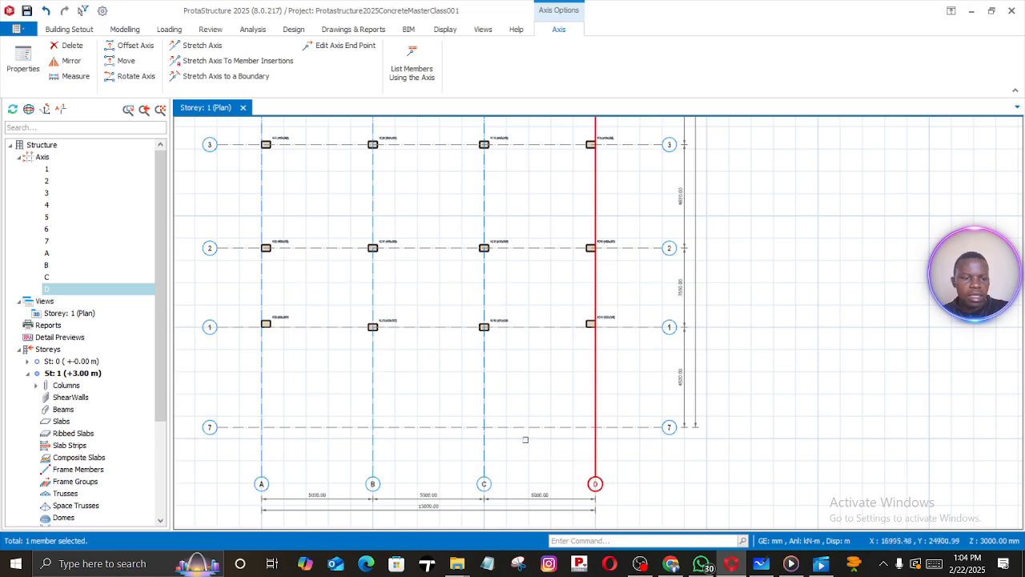
pyautogui.press('Escape')
# Re-anchor the column at axes A and 1 so it is centred on axis 1 with its left face on axis A
pyautogui.moveTo(478, 409); pyautogui.dragTo(623, 383, button='middle')
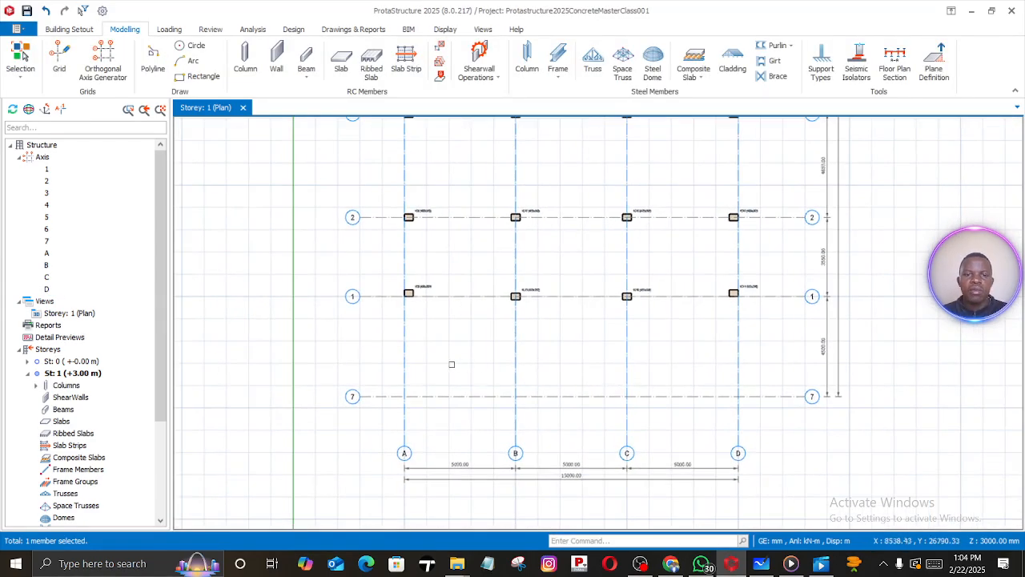
pyautogui.scroll(5, 451, 364)
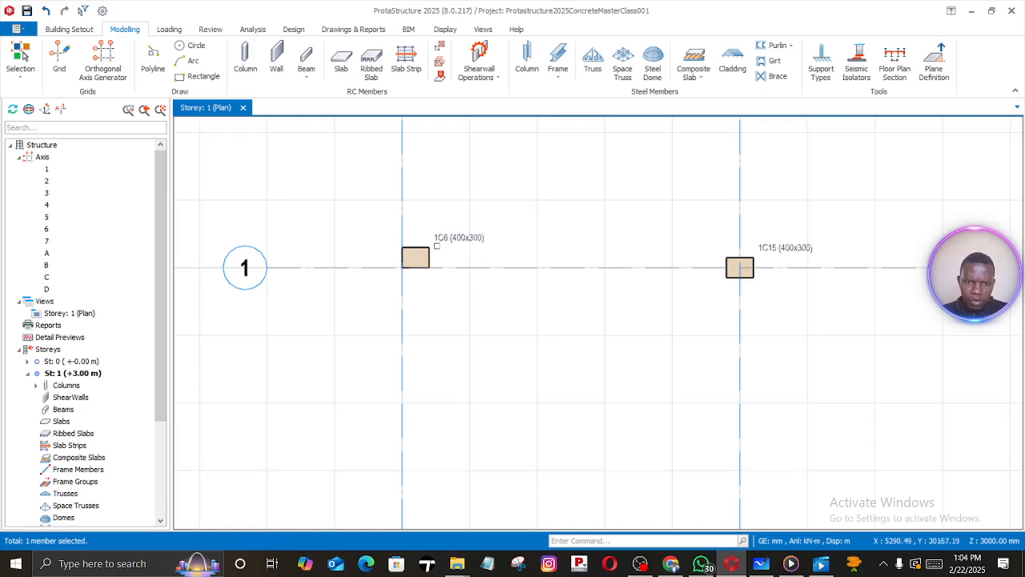
pyautogui.moveTo(442, 301); pyautogui.dragTo(435, 257, button='middle')
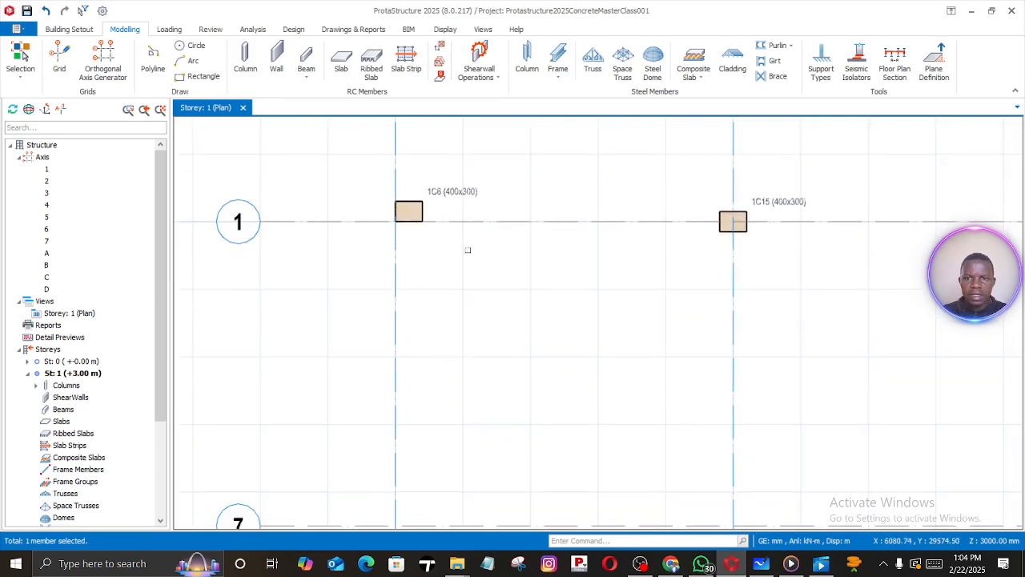
pyautogui.scroll(1, 411, 205)
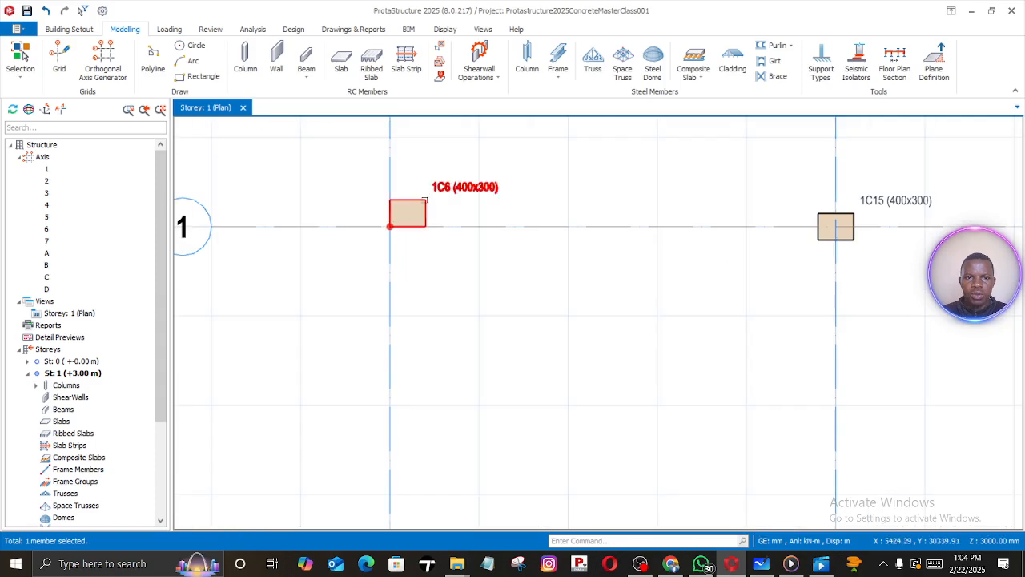
pyautogui.click(425, 201)
pyautogui.rightClick(424, 200)
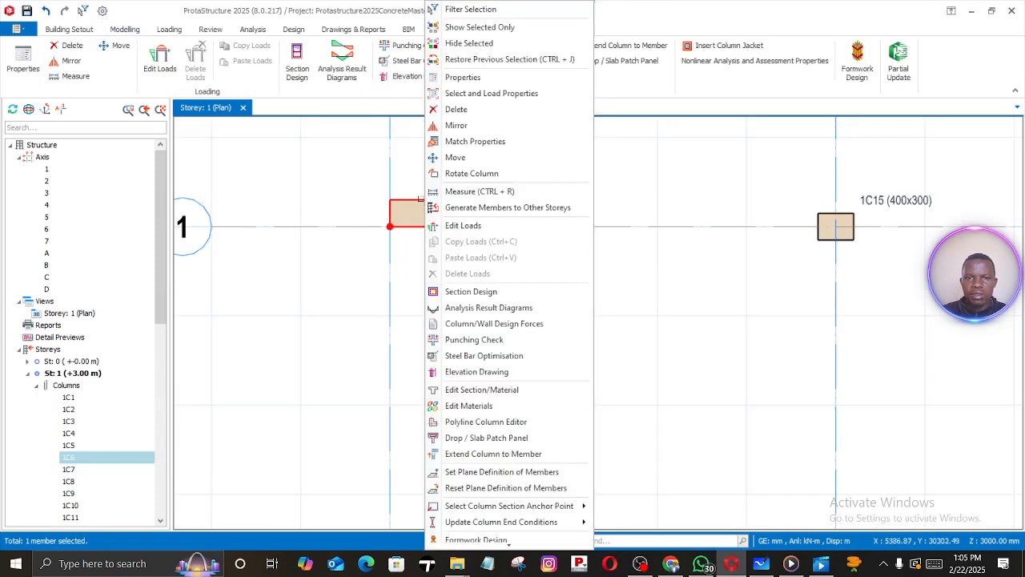
pyautogui.click(463, 77)
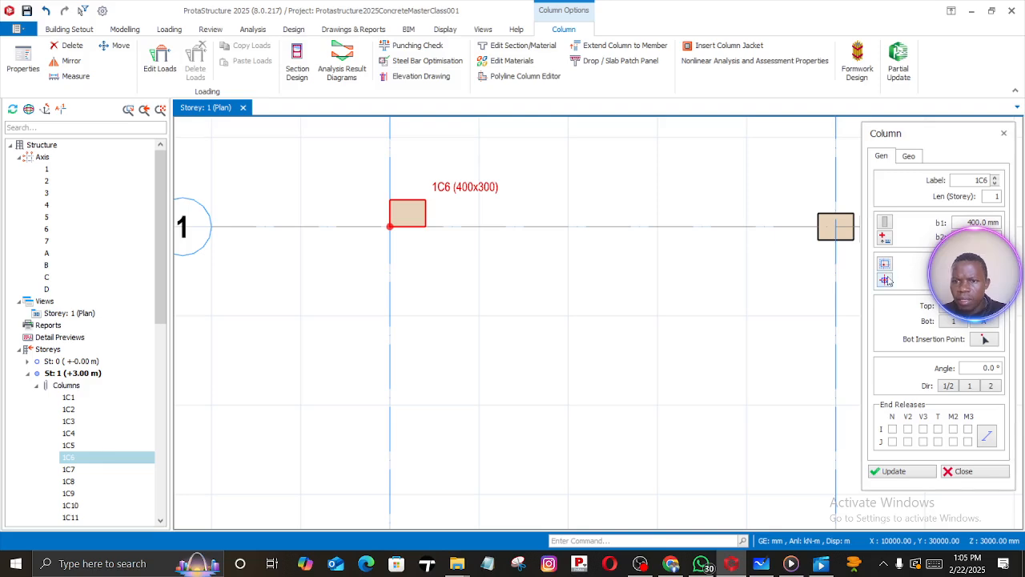
pyautogui.click(885, 280)
pyautogui.click(906, 318)
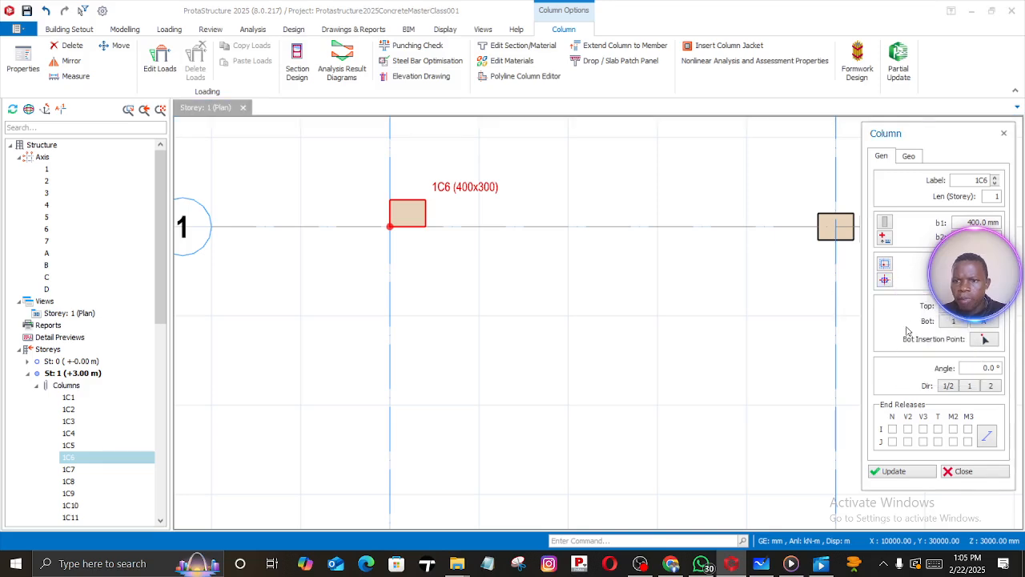
pyautogui.click(901, 473)
# Re-anchor the column at axes D and 1 so it is centred on axis 1 with its right face on axis D
pyautogui.scroll(-6, 719, 323)
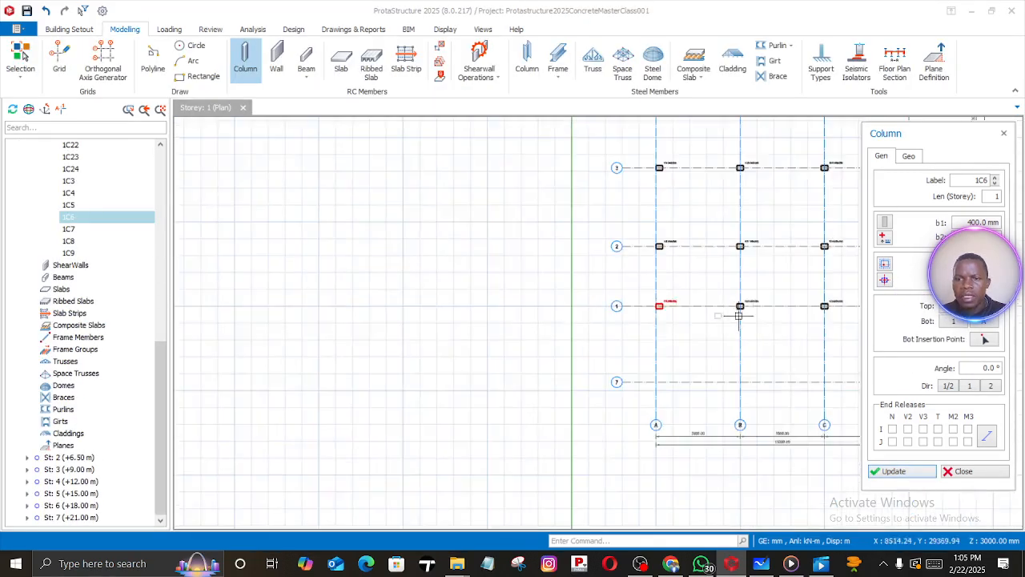
pyautogui.moveTo(761, 320); pyautogui.dragTo(576, 328, button='middle')
pyautogui.scroll(4, 663, 325)
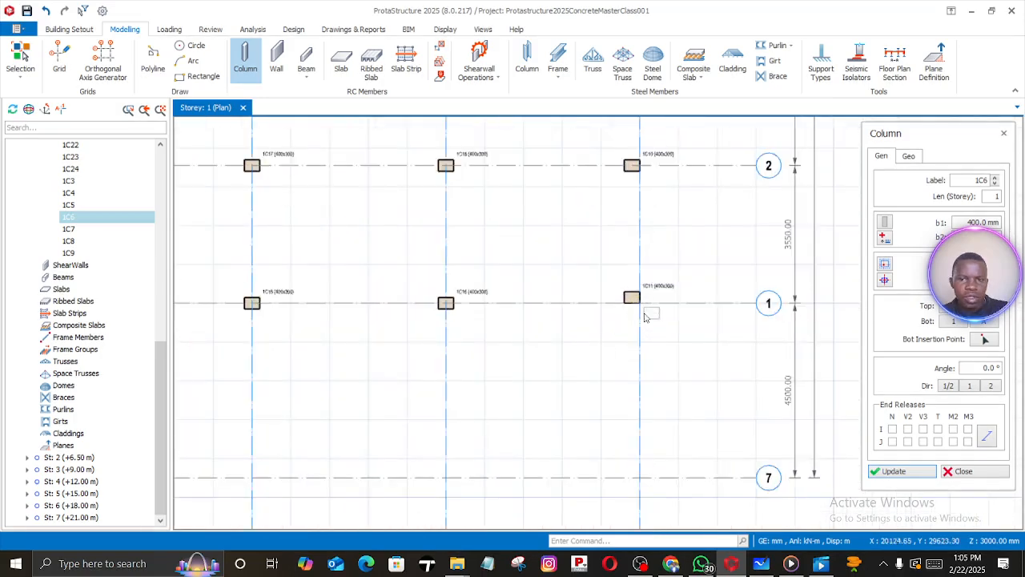
pyautogui.press('Escape')
pyautogui.click(631, 298)
pyautogui.scroll(3, 632, 301)
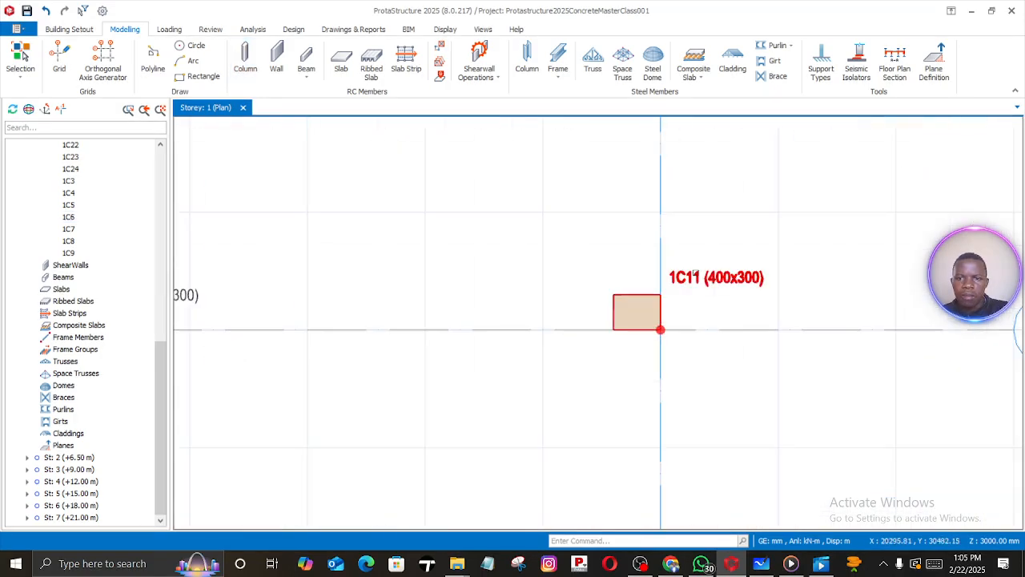
pyautogui.rightClick(691, 277)
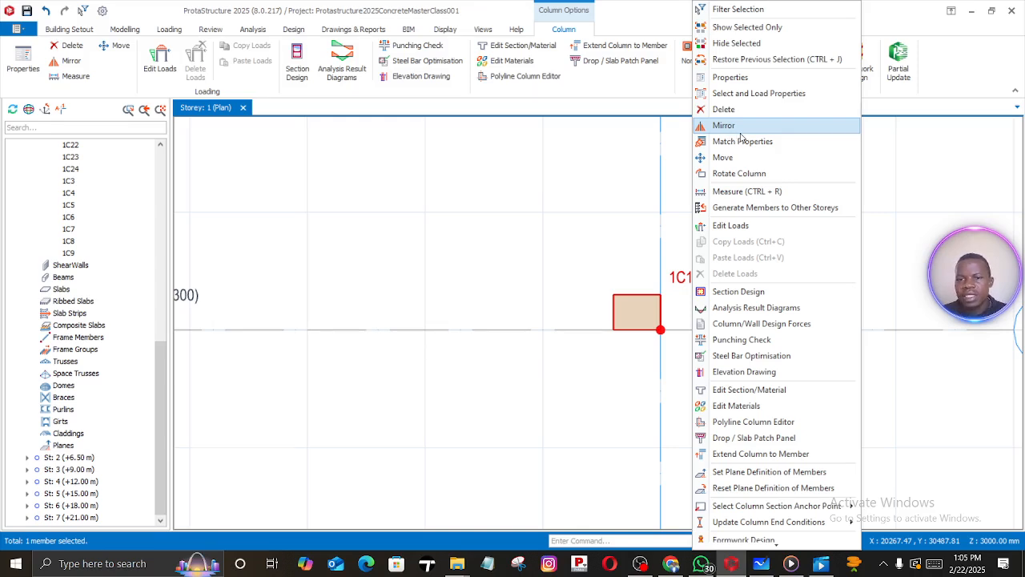
pyautogui.click(715, 83)
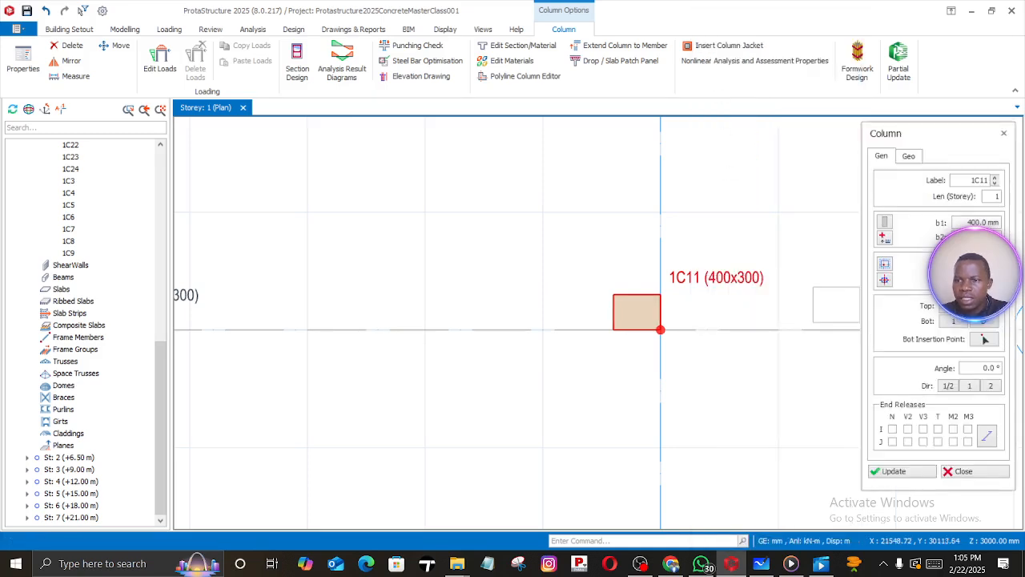
pyautogui.click(885, 281)
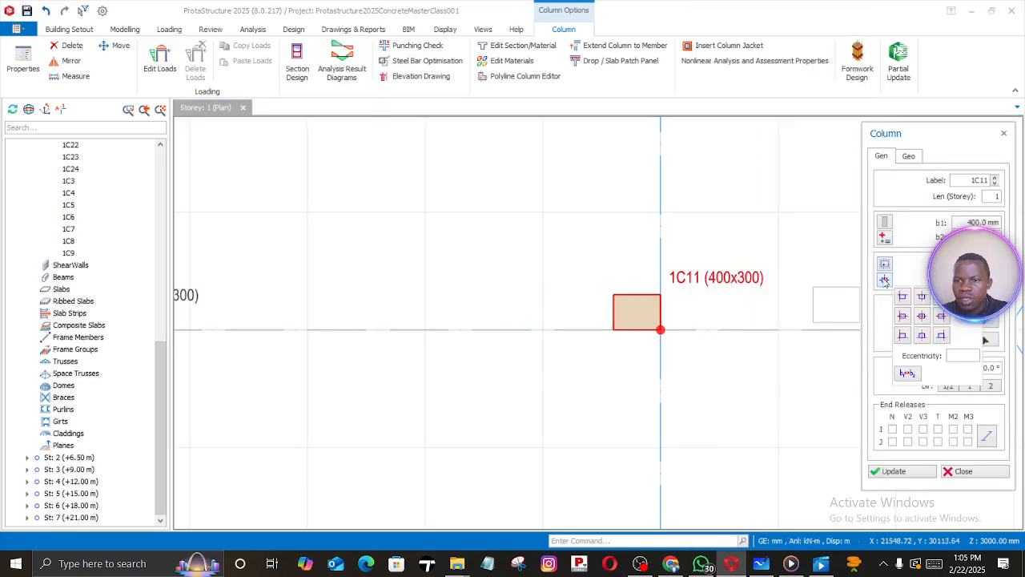
pyautogui.click(941, 318)
pyautogui.click(895, 471)
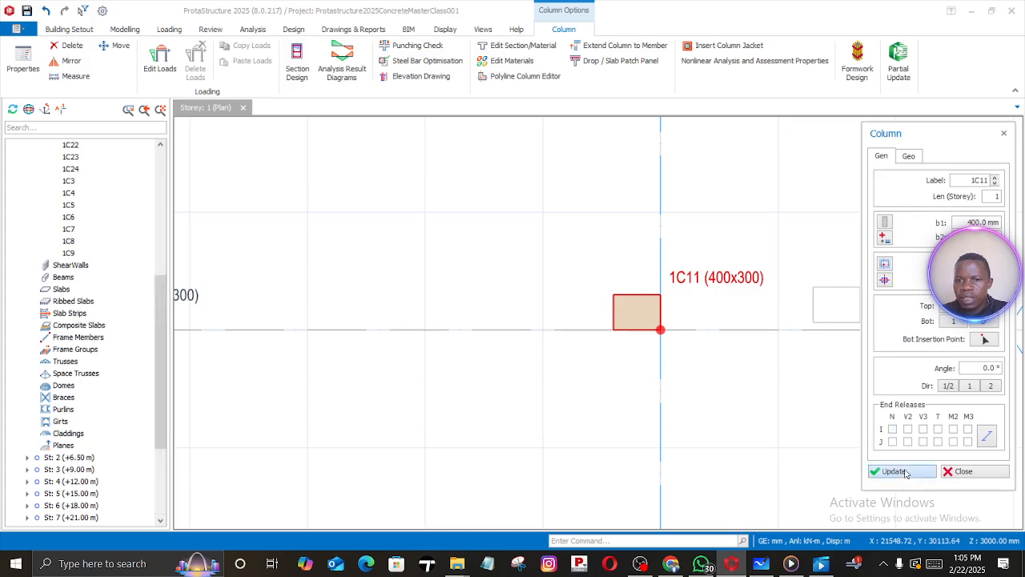
pyautogui.scroll(-5, 659, 359)
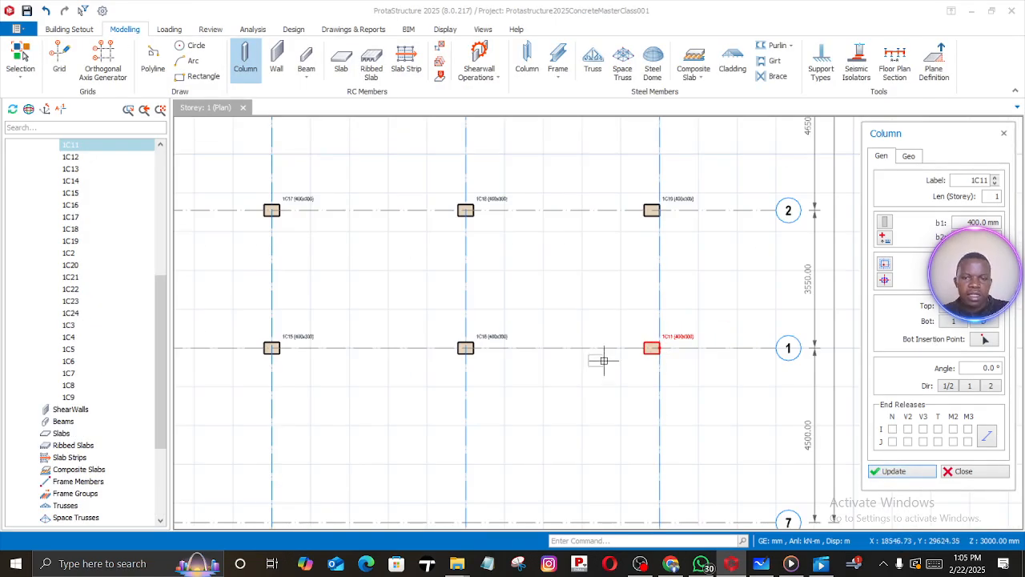
pyautogui.press('Escape')
# Switch to Microsoft Whiteboard and examine the ground floor plan's front bay below axis 1, between axes A and D
pyautogui.scroll(-5, 577, 395)
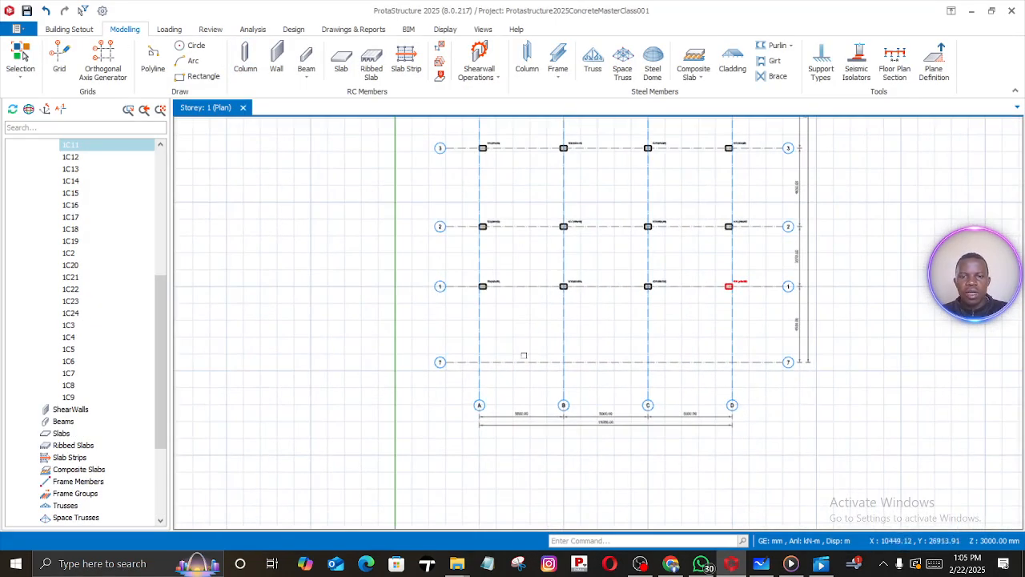
pyautogui.scroll(2, 508, 359)
pyautogui.moveTo(640, 411); pyautogui.dragTo(586, 384, button='middle')
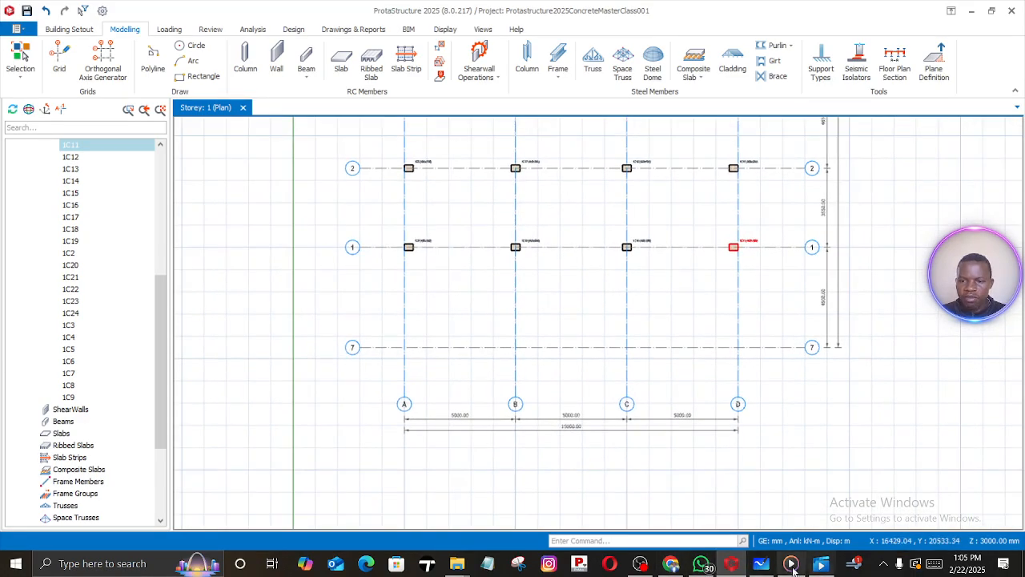
pyautogui.click(761, 563)
pyautogui.scroll(-1, 430, 344)
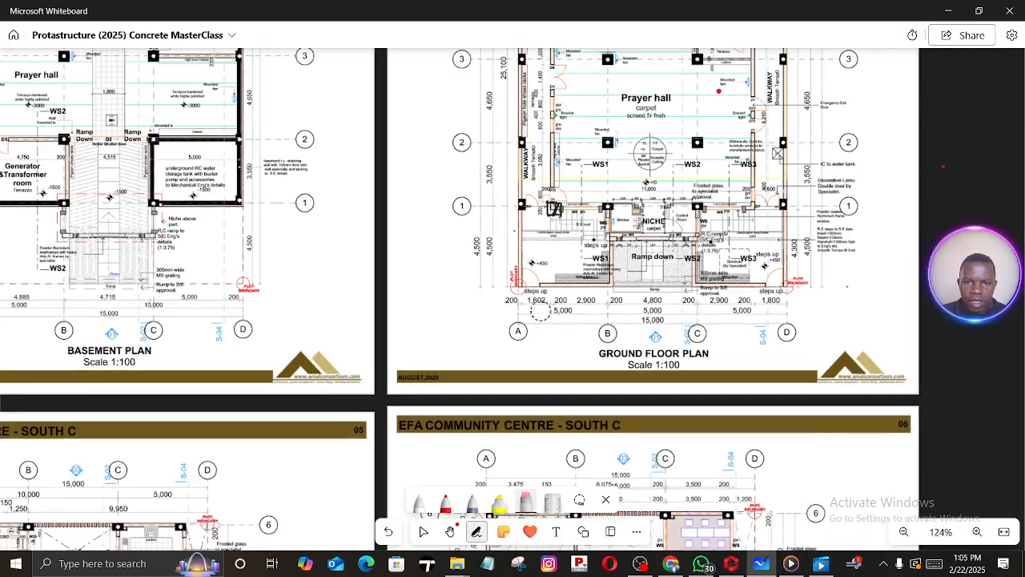
pyautogui.moveTo(562, 343); pyautogui.dragTo(590, 402, button='middle')
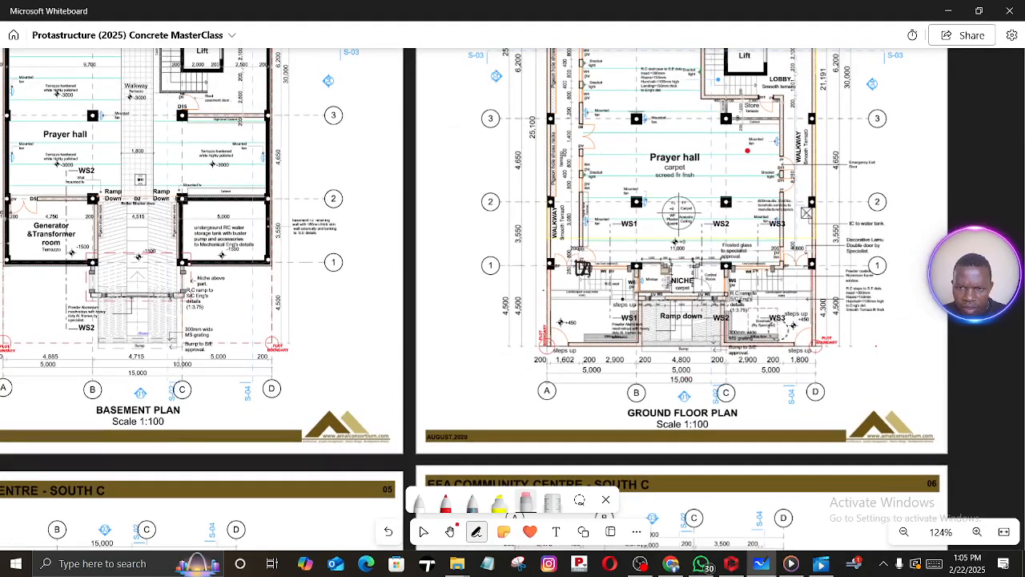
pyautogui.keyDown('ctrl'); pyautogui.scroll(5, 635, 306); pyautogui.keyUp('ctrl')
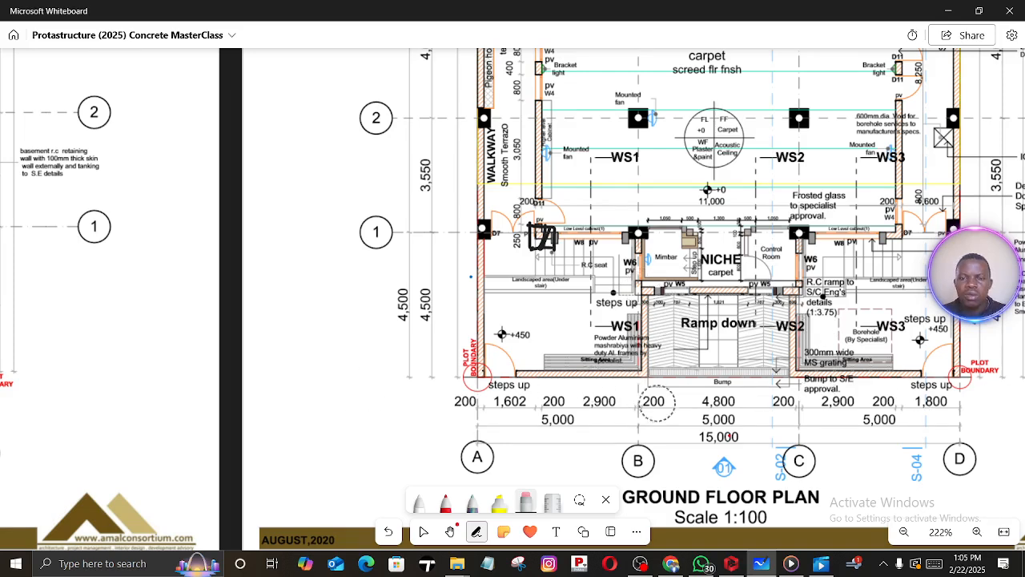
# Return to ProtaStructure and place a 400x300 column at the intersection of axes A and 7, using the existing column properties
pyautogui.click(730, 563)
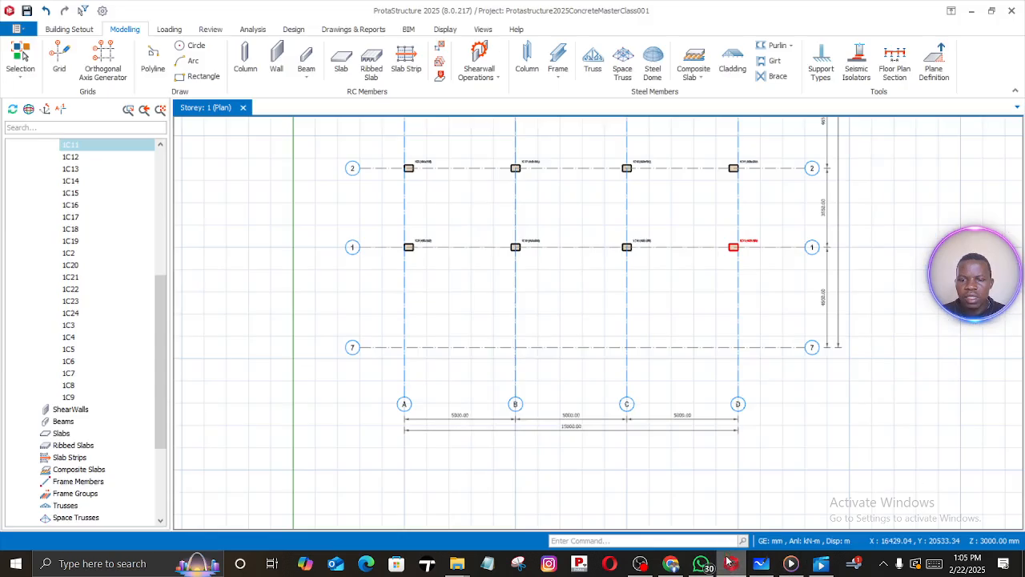
pyautogui.scroll(3, 417, 241)
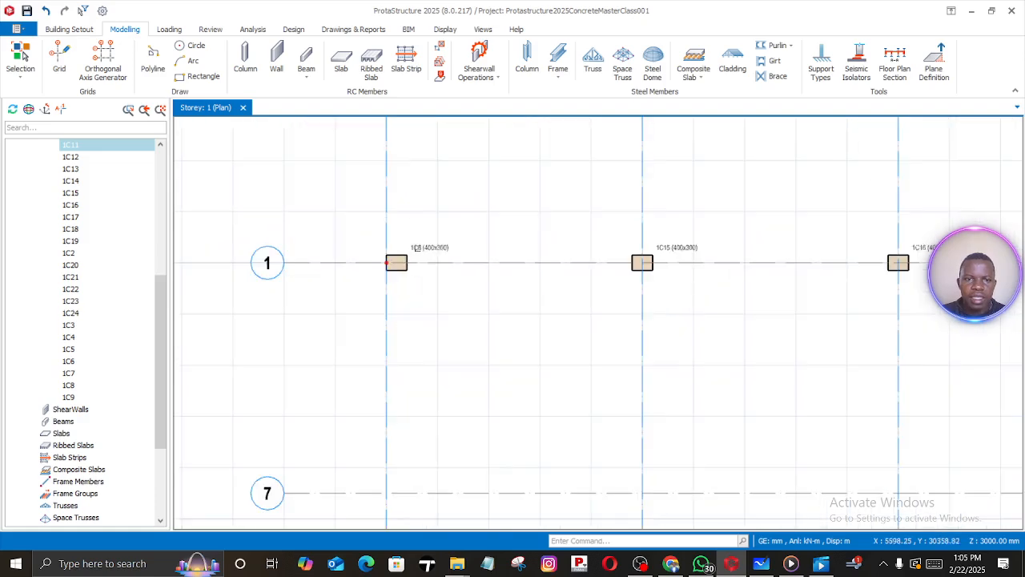
pyautogui.rightClick(406, 263)
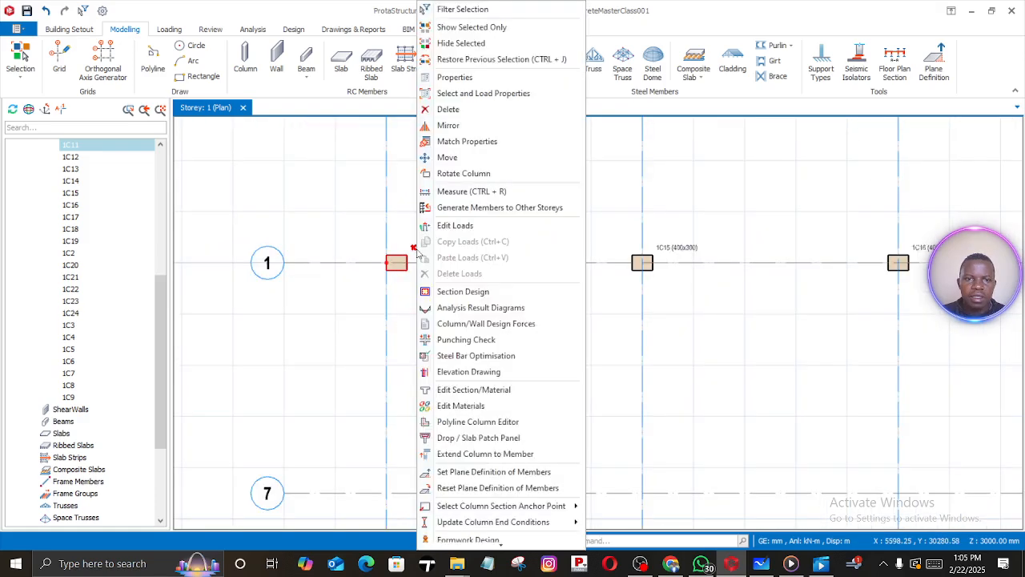
pyautogui.click(453, 77)
pyautogui.scroll(-3, 424, 385)
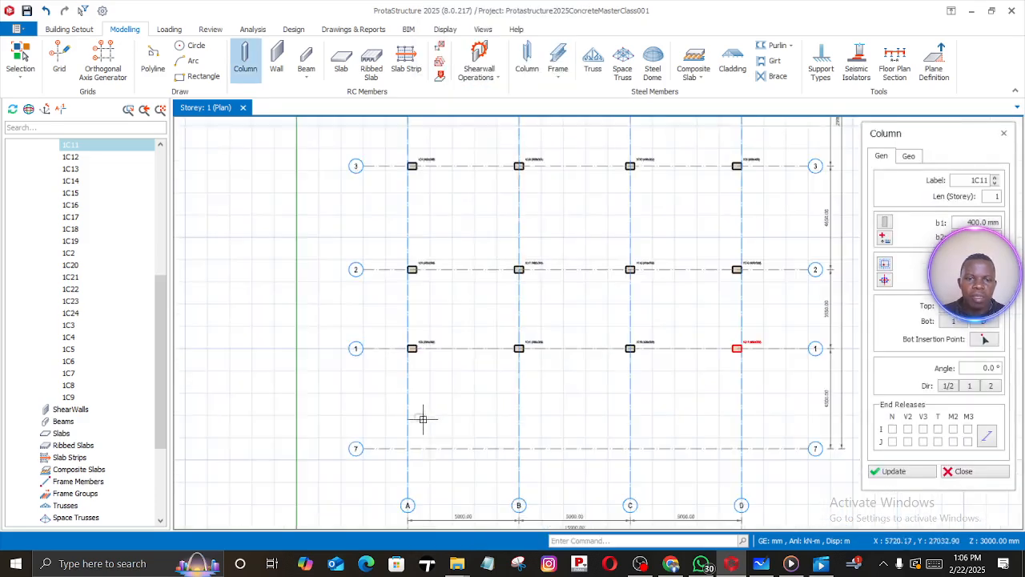
pyautogui.moveTo(417, 456); pyautogui.dragTo(464, 309, button='middle')
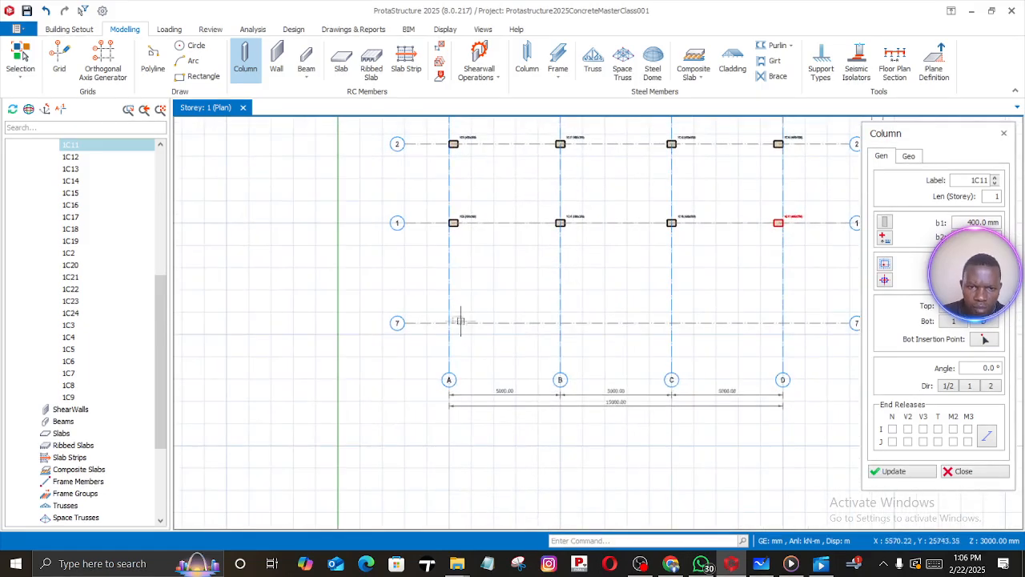
pyautogui.scroll(3, 455, 323)
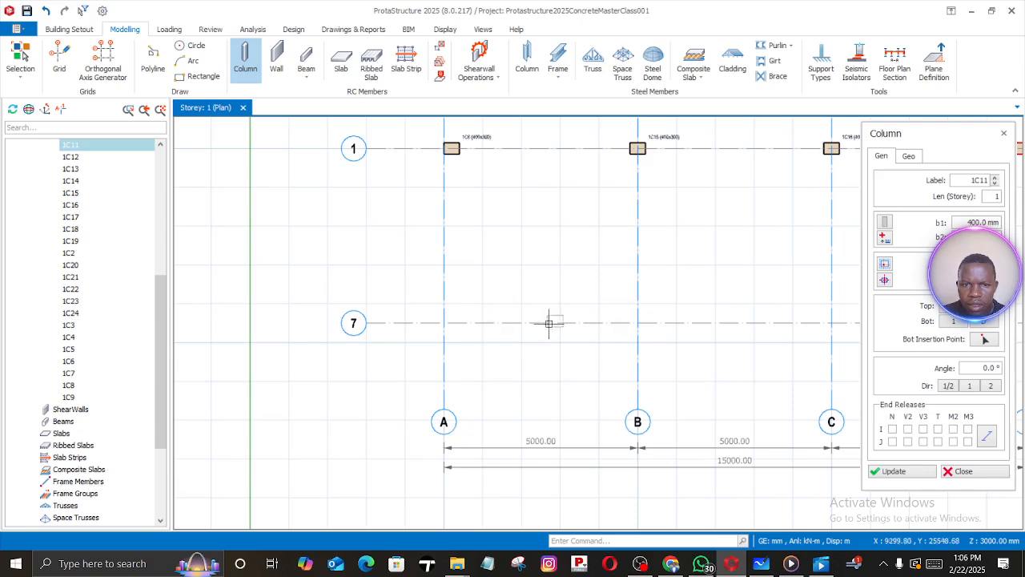
pyautogui.click(447, 323)
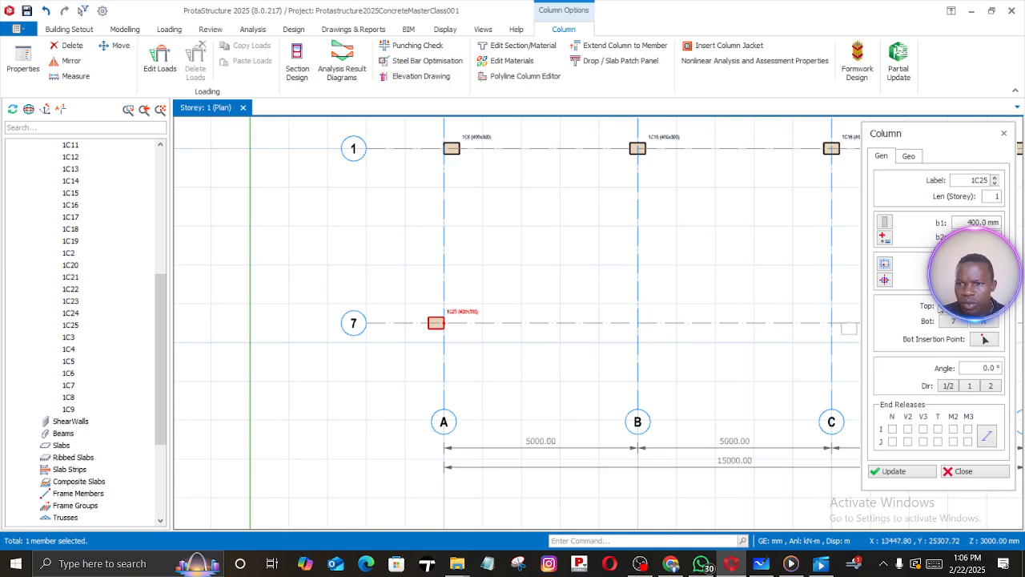
# Re-anchor the column at axes A and 7 to its bottom-middle point, centred on axis A with its lower face on axis 7
pyautogui.click(885, 280)
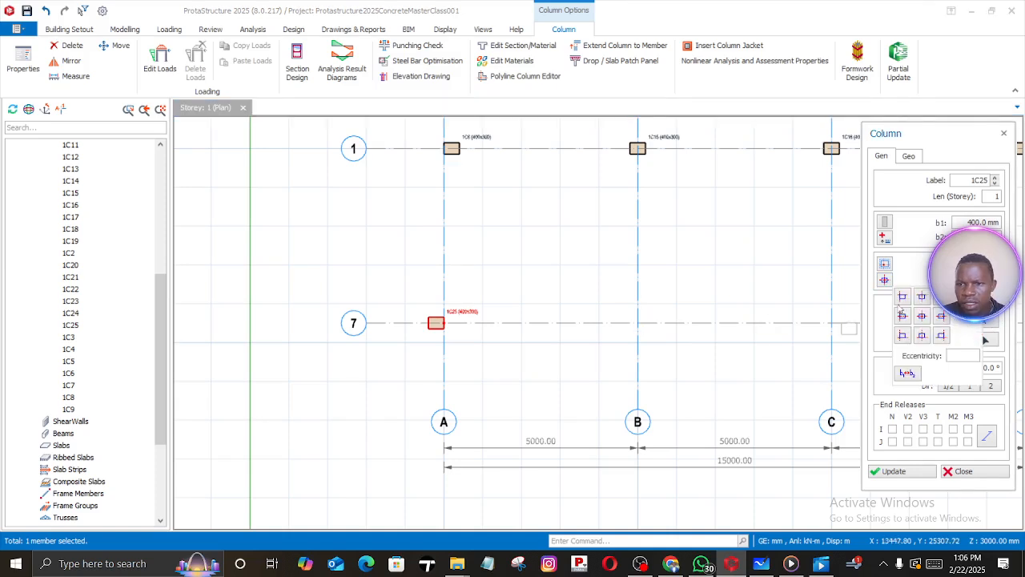
pyautogui.click(921, 336)
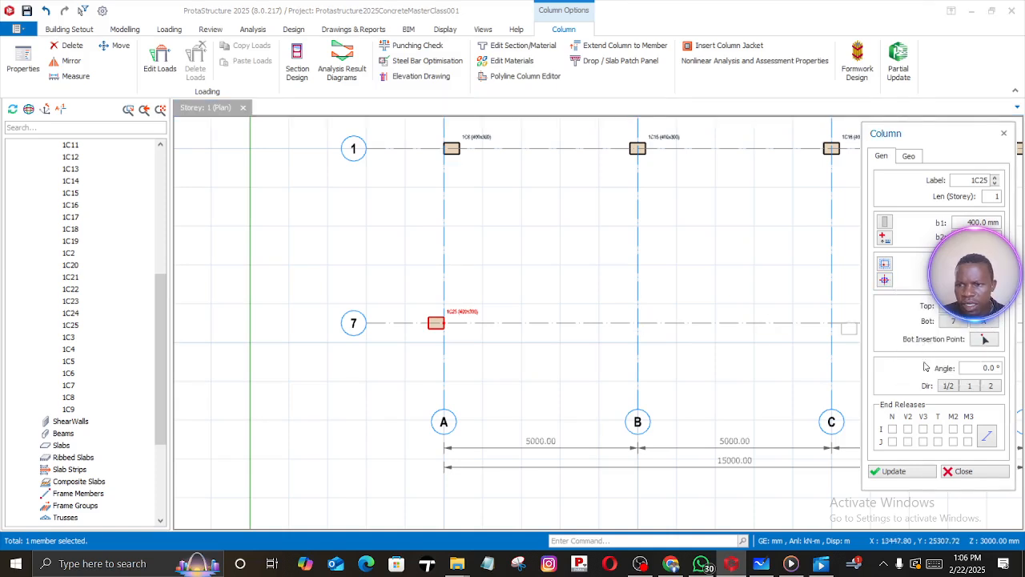
pyautogui.click(909, 474)
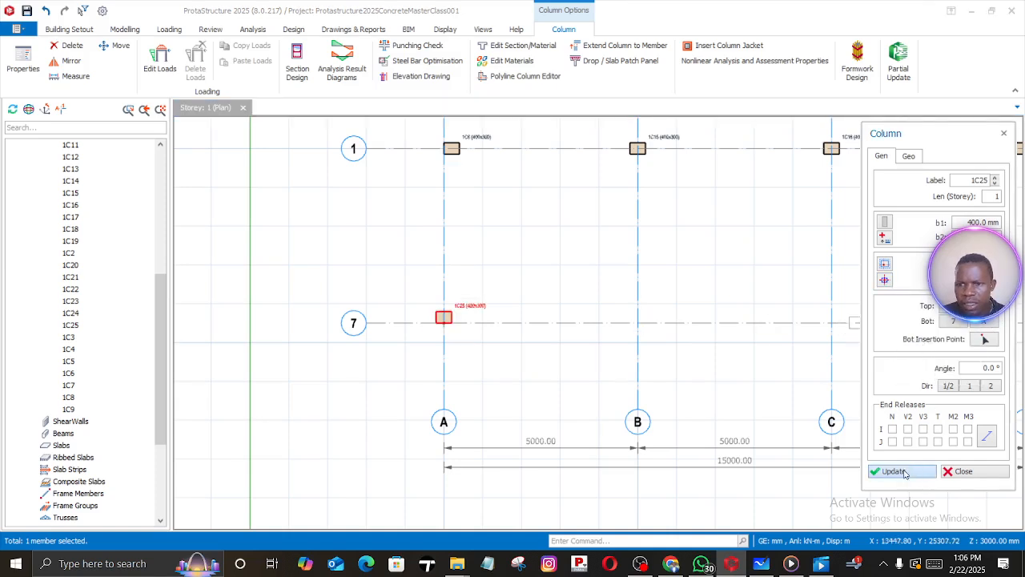
# Place two more 400x300 columns on axis 7, at its intersections with axes B and C
pyautogui.click(636, 322)
pyautogui.moveTo(691, 343); pyautogui.dragTo(534, 328, button='middle')
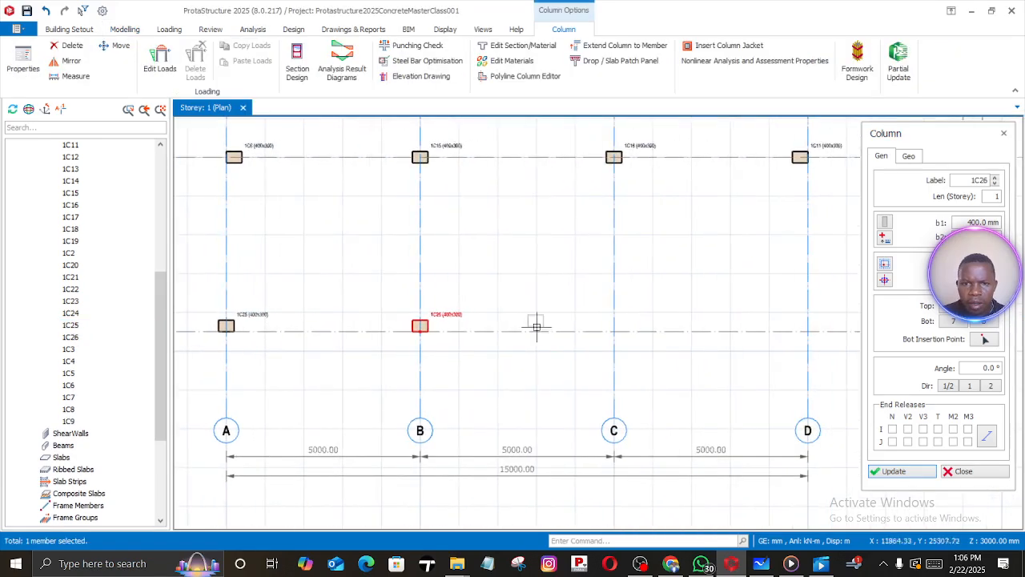
pyautogui.click(613, 328)
pyautogui.moveTo(732, 302); pyautogui.dragTo(501, 339, button='middle')
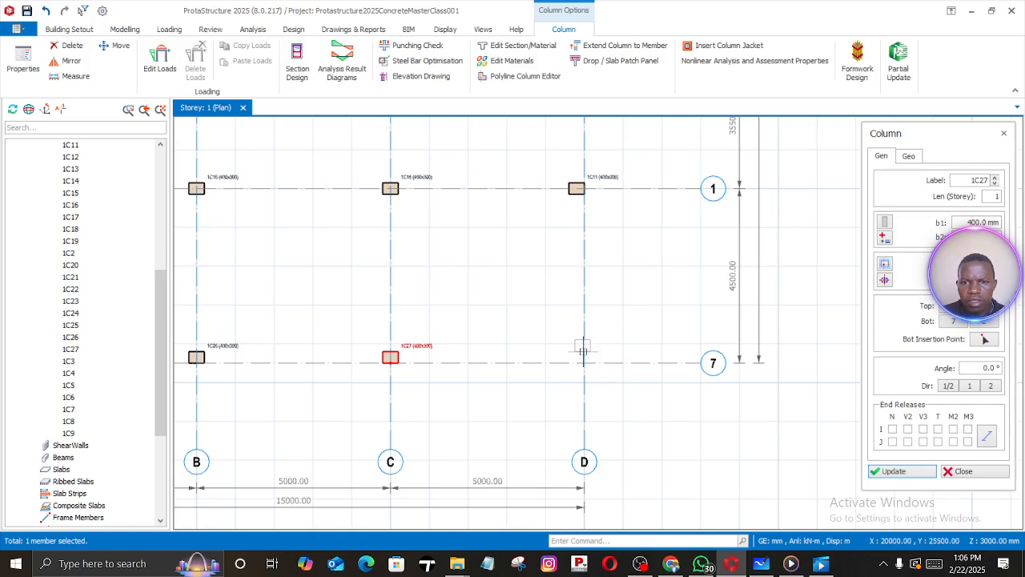
pyautogui.scroll(-3, 583, 350)
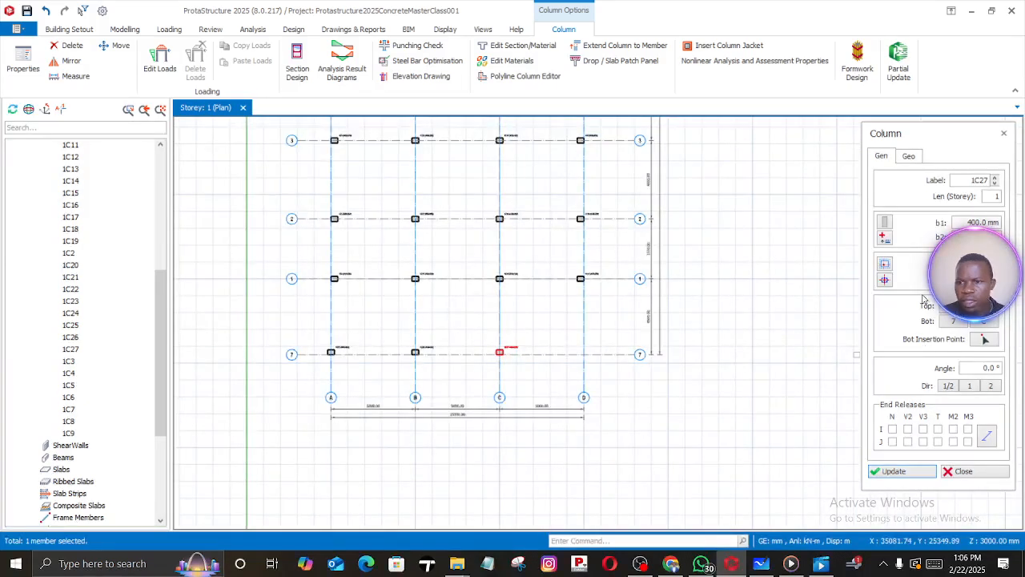
# Re-anchor the column at axes C and 7 by its lower-right corner on the axis intersection
pyautogui.click(884, 280)
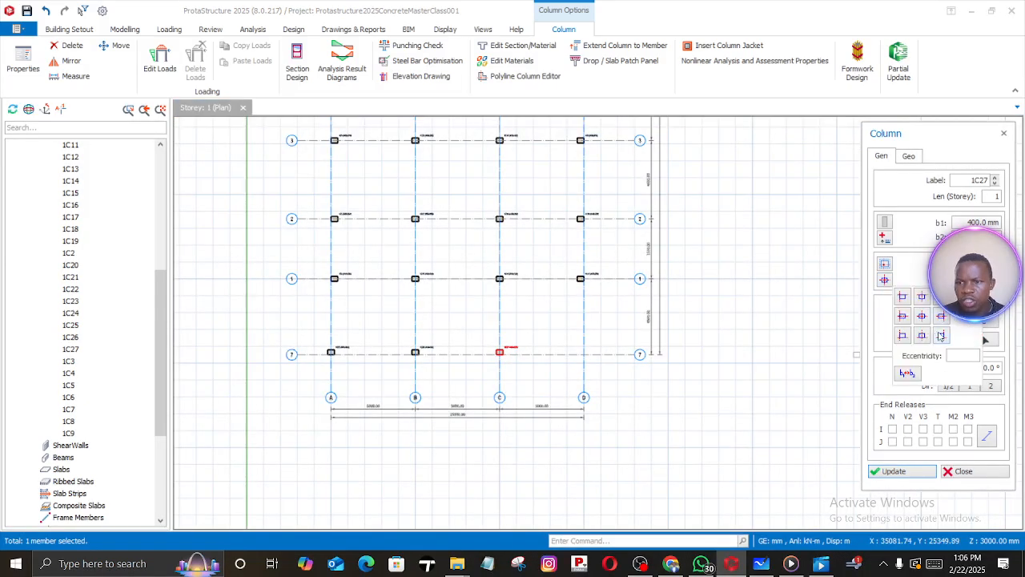
pyautogui.click(941, 336)
pyautogui.click(878, 474)
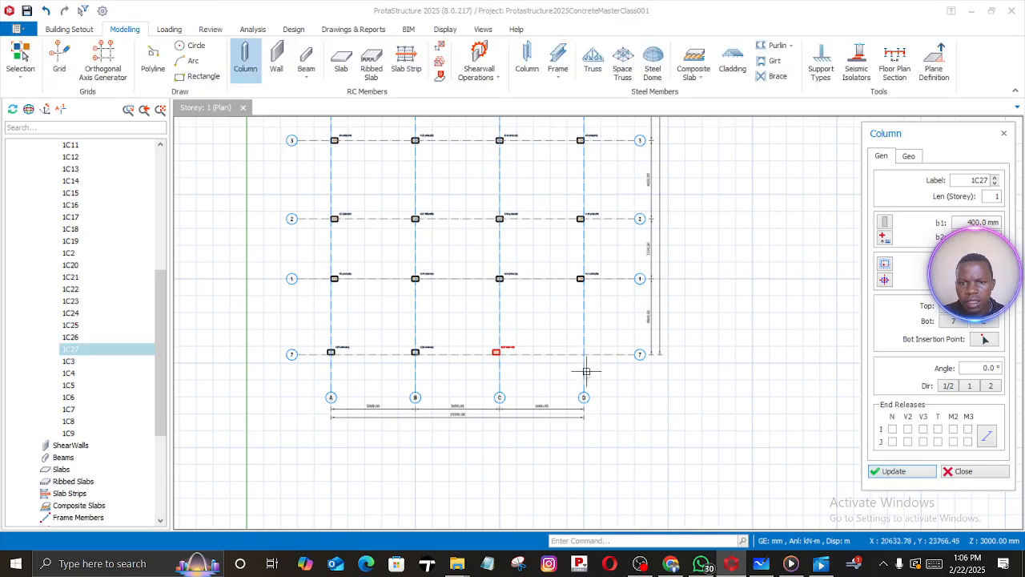
# Place a 400x300 column at the intersection of axes D and 7, anchored by its lower-right corner
pyautogui.click(581, 352)
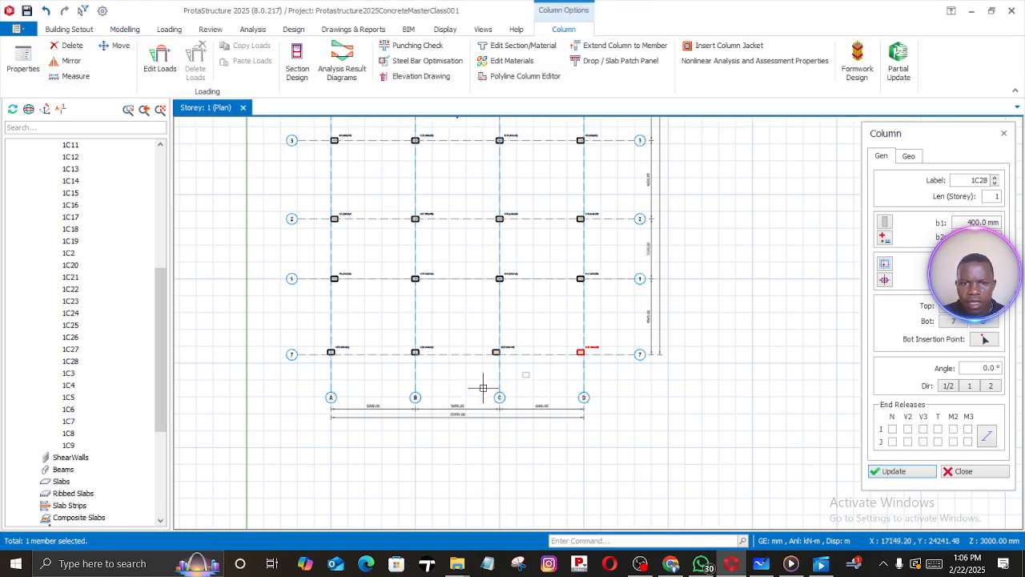
pyautogui.scroll(5, 339, 362)
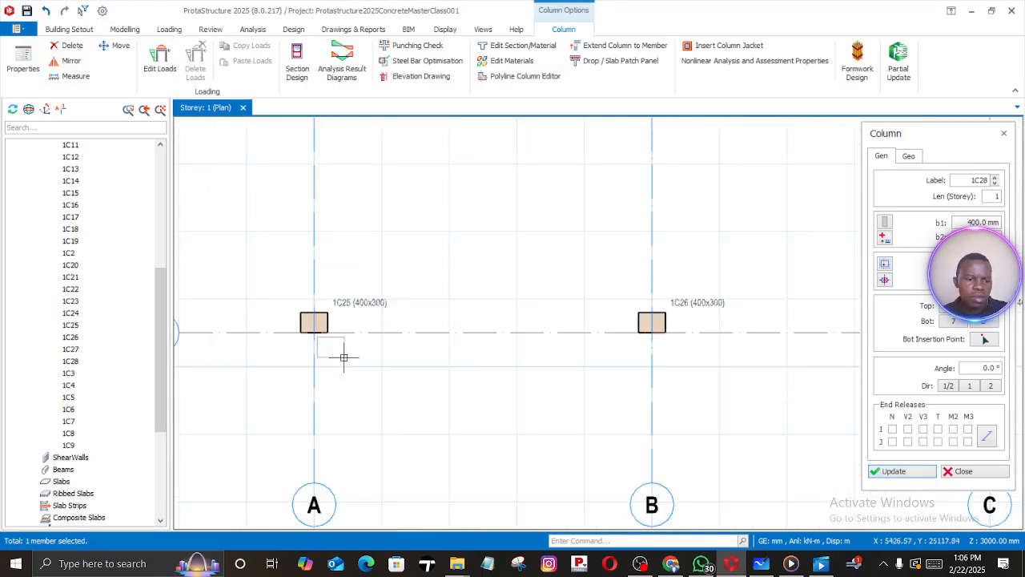
pyautogui.press('Escape')
# Re-anchor the column at axes A and 7 by its lower-left corner on the axis intersection
pyautogui.rightClick(358, 306)
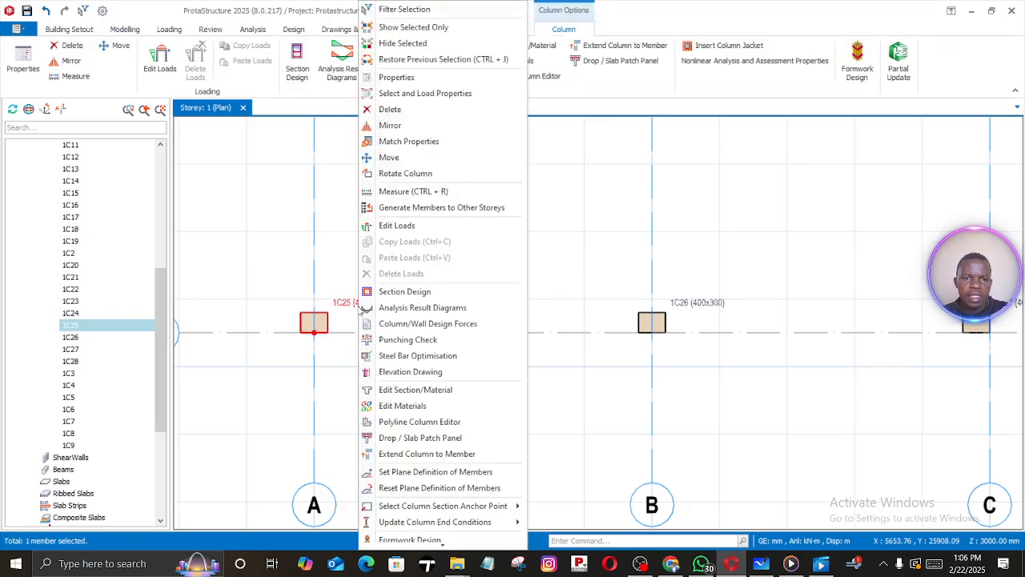
pyautogui.click(398, 83)
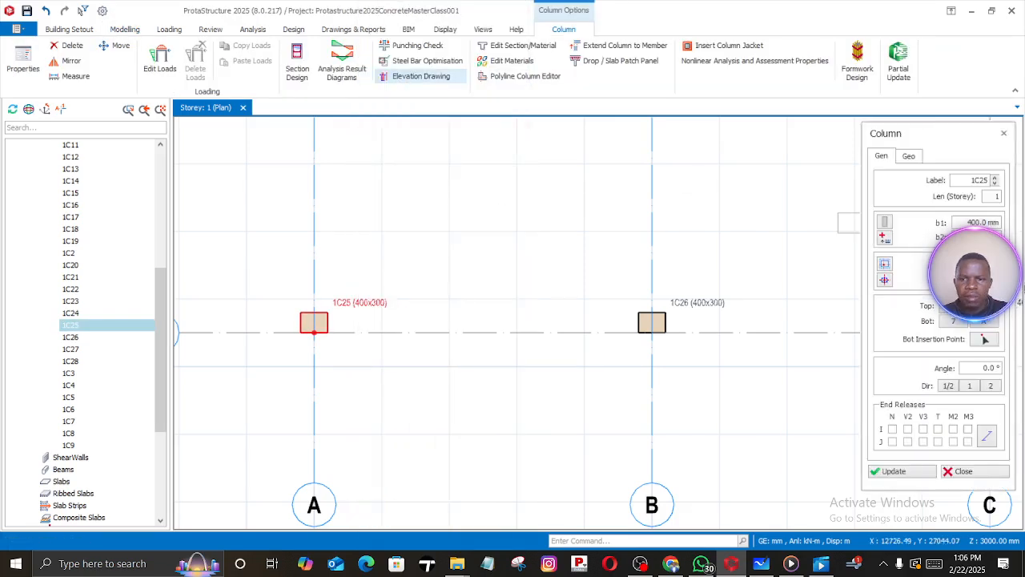
pyautogui.click(888, 284)
pyautogui.click(902, 338)
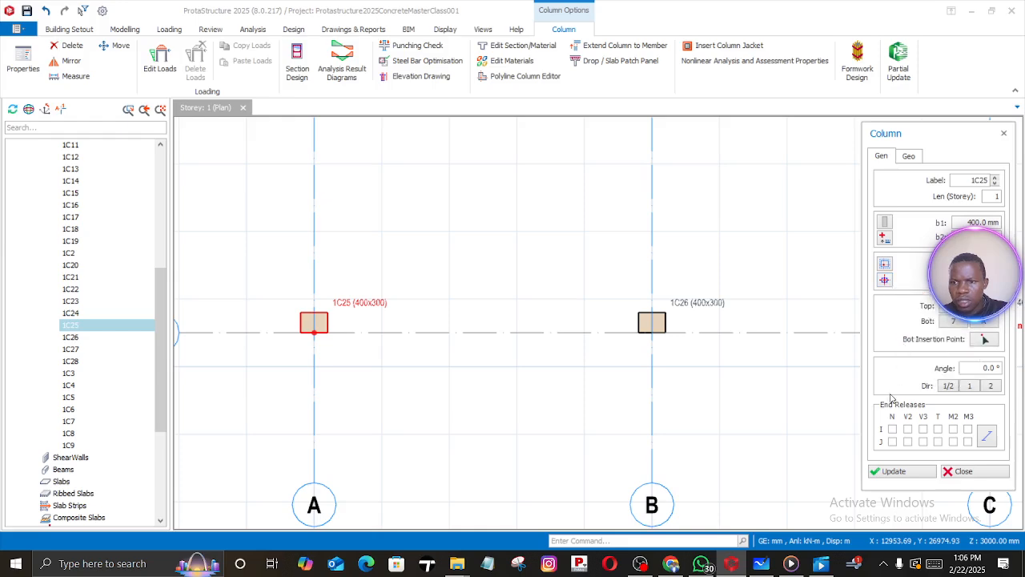
pyautogui.click(894, 471)
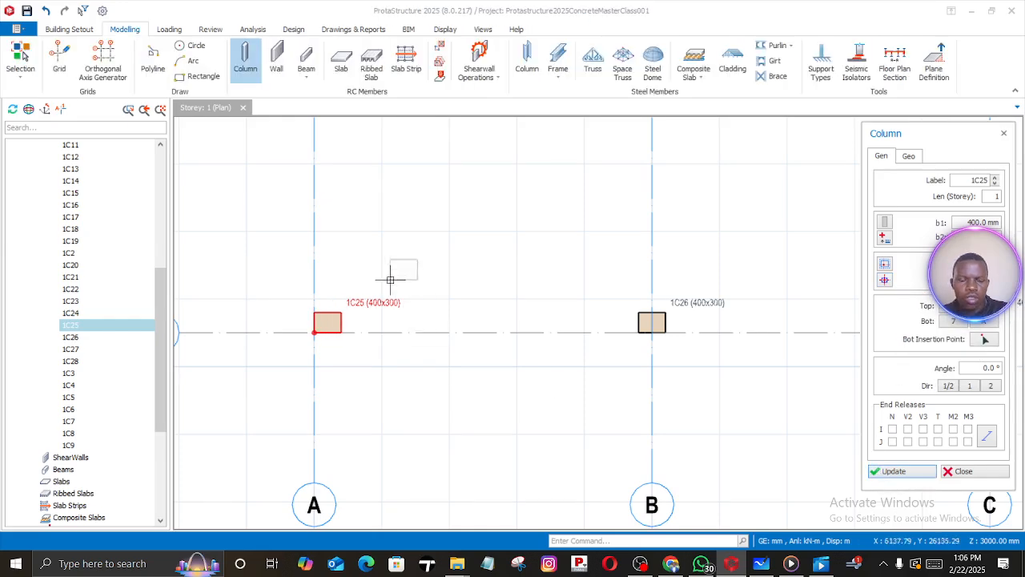
pyautogui.scroll(-3, 405, 282)
pyautogui.scroll(6, 479, 247)
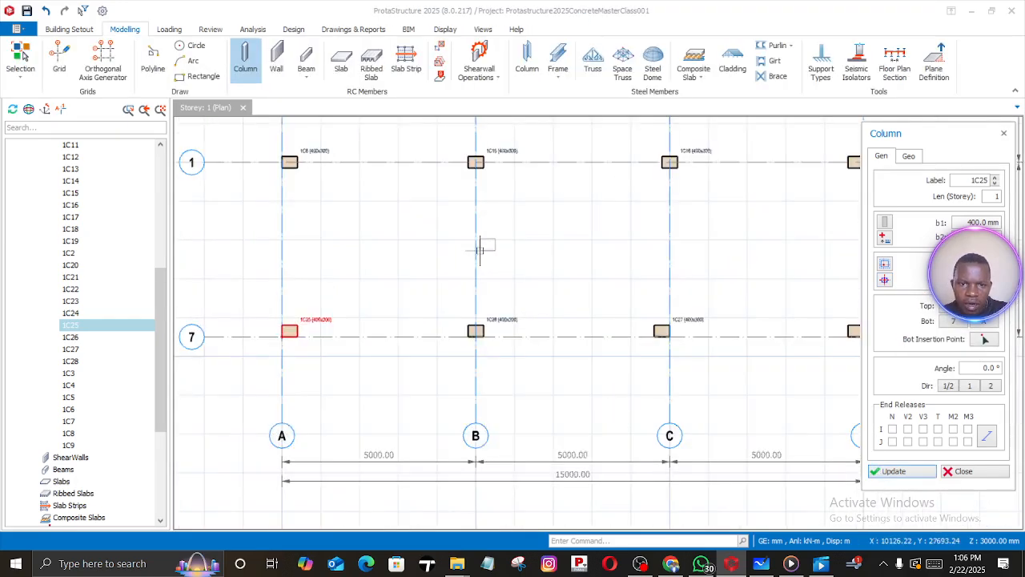
pyautogui.scroll(-4, 477, 245)
pyautogui.scroll(1, 480, 245)
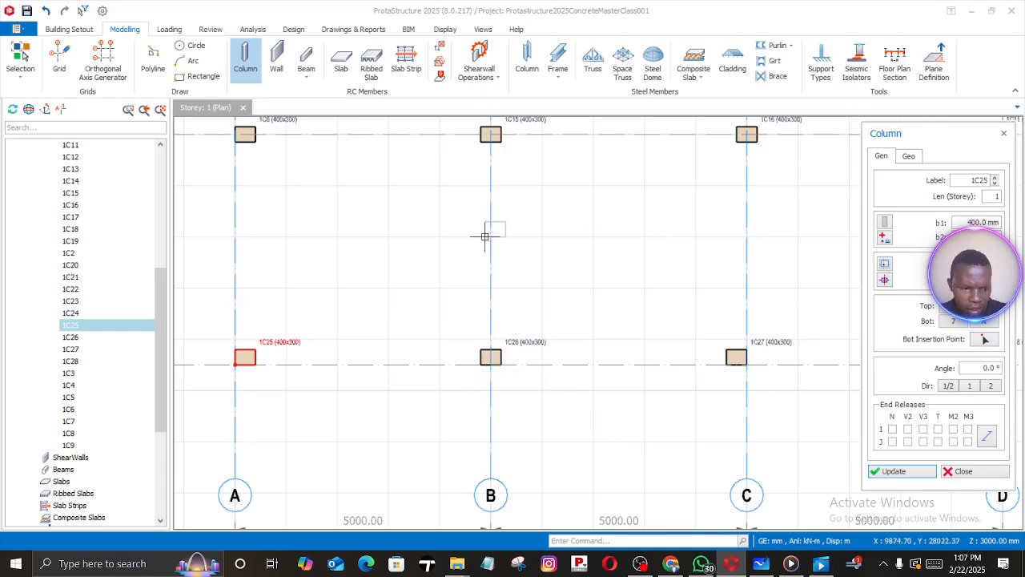
pyautogui.press('Escape')
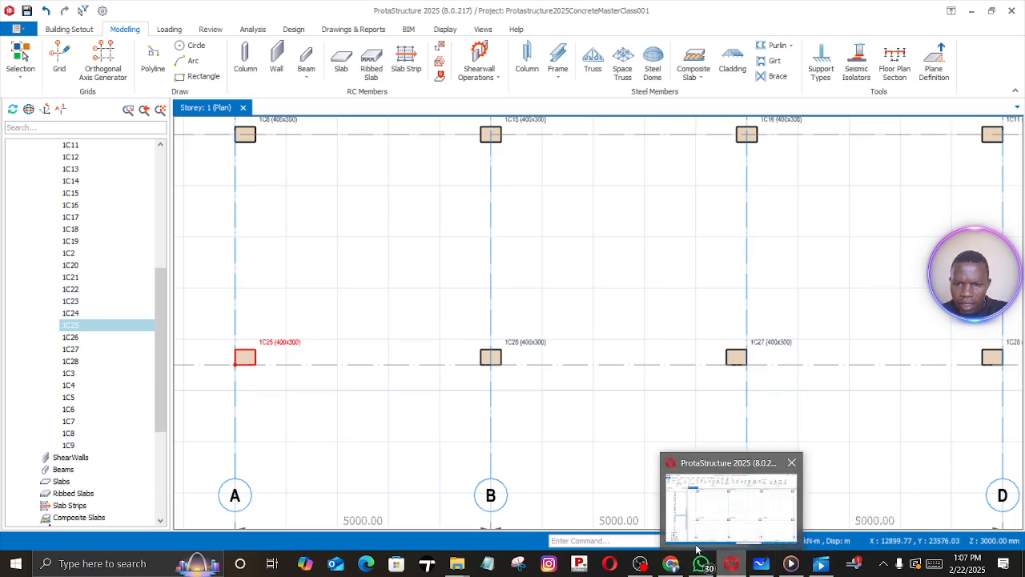
# Switch to Microsoft Whiteboard and examine the ground floor plan's ramp, niche and entrance area below axis 1, between axes A and D
pyautogui.moveTo(681, 566)
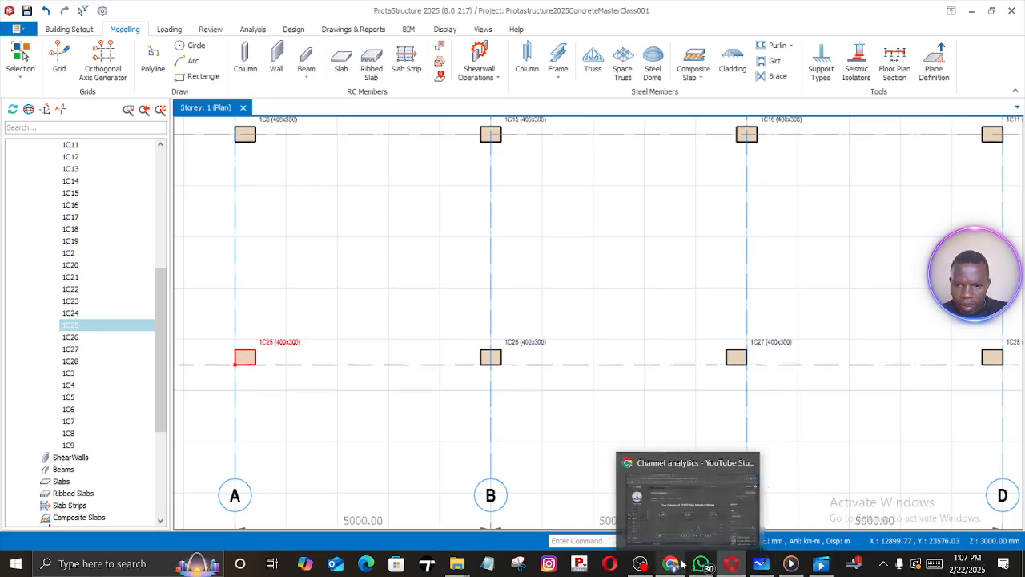
pyautogui.click(762, 564)
pyautogui.scroll(-2, 616, 348)
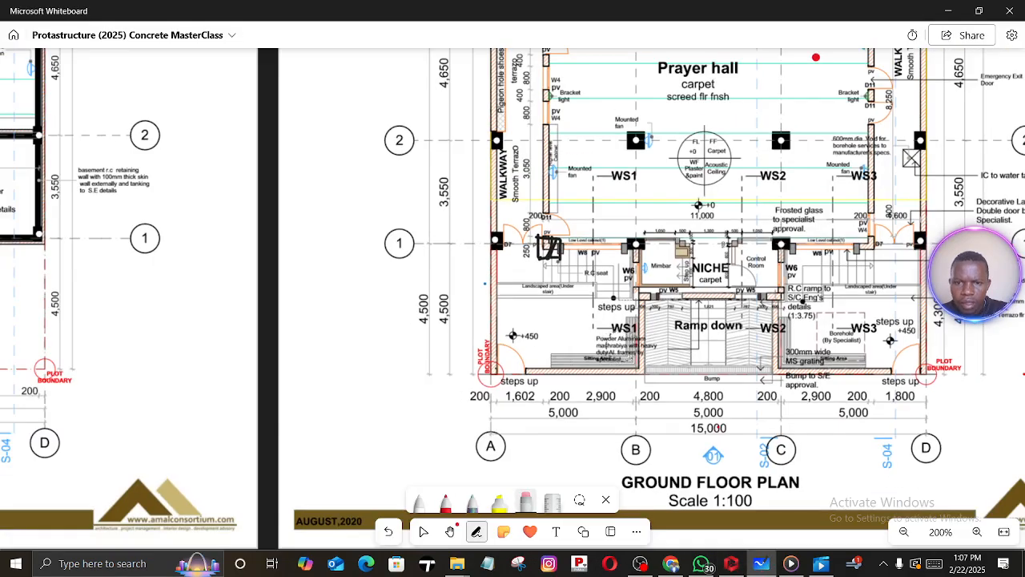
pyautogui.scroll(3, 564, 339)
pyautogui.moveTo(527, 331); pyautogui.dragTo(143, 338, button='middle')
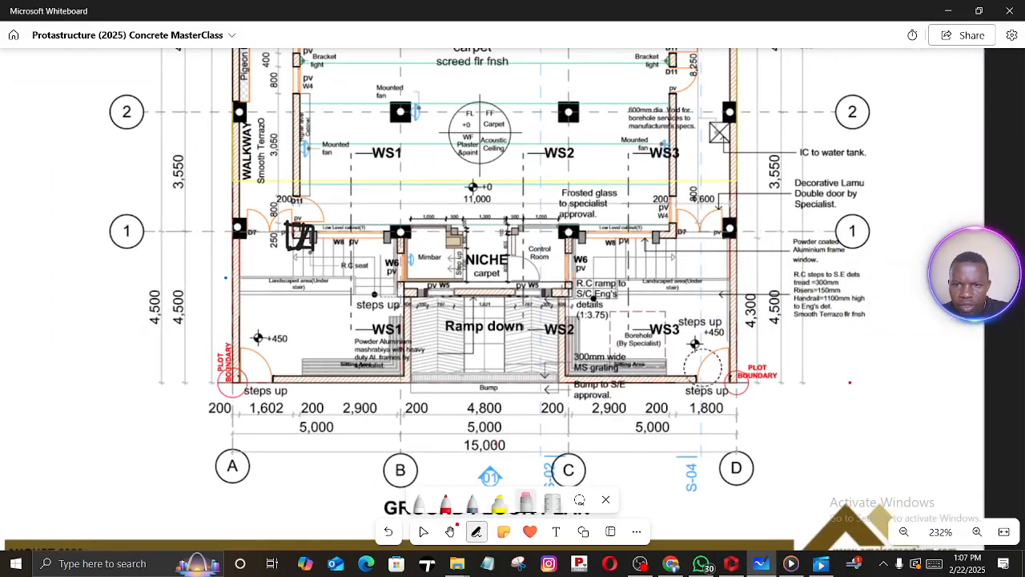
pyautogui.scroll(6, 758, 359)
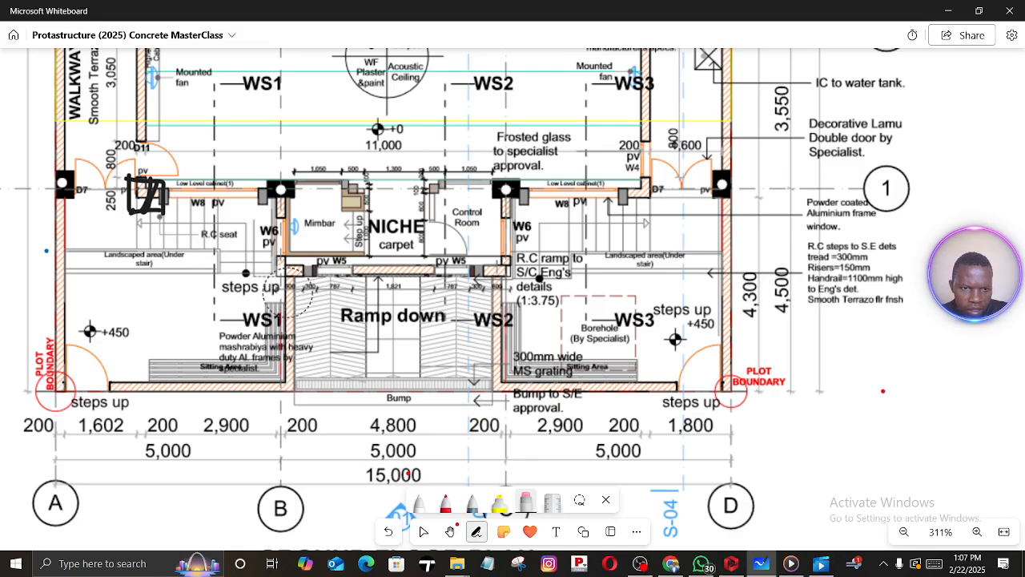
pyautogui.scroll(8, 721, 389)
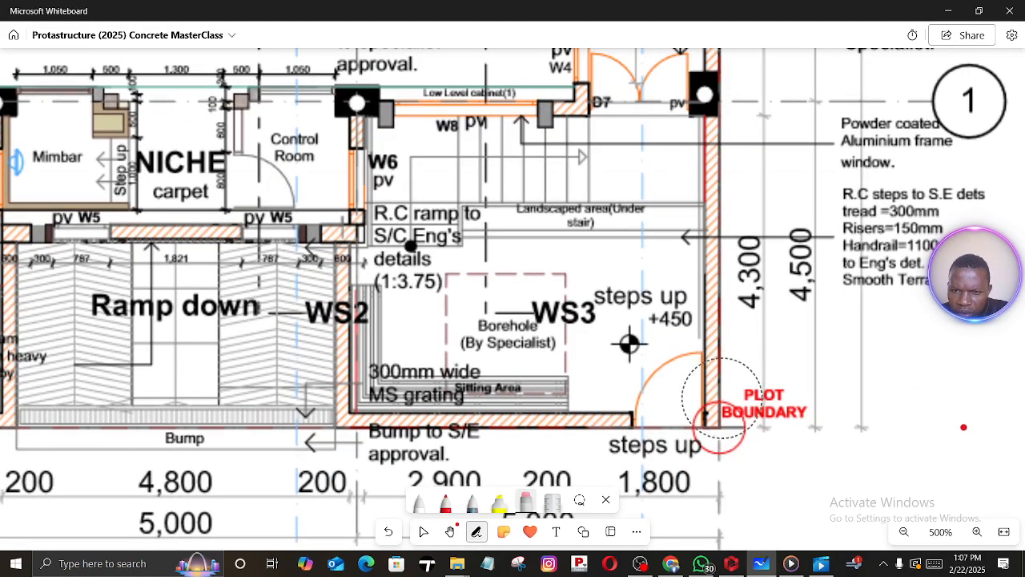
pyautogui.scroll(-1, 753, 273)
pyautogui.scroll(-2, 696, 261)
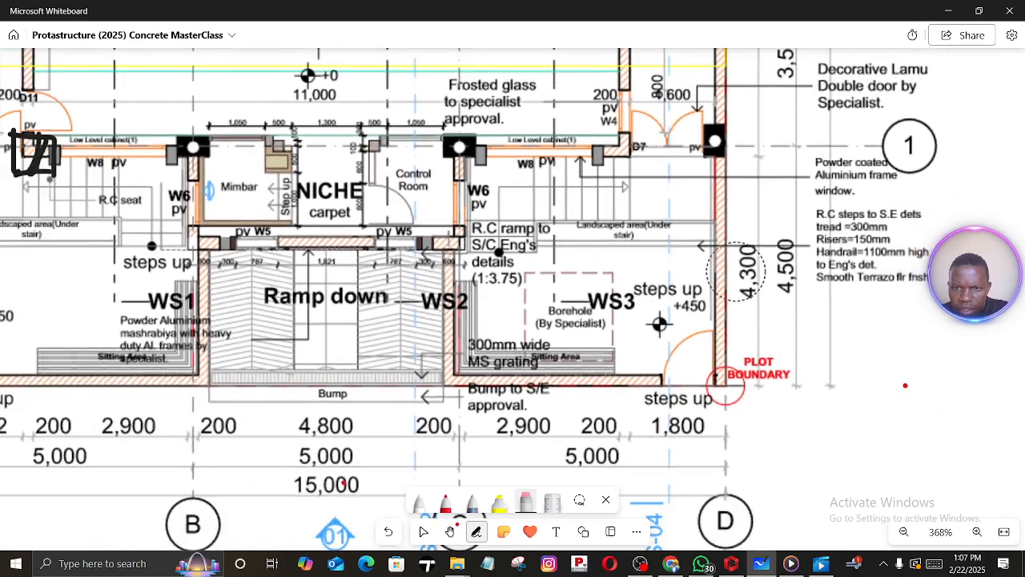
pyautogui.moveTo(227, 248)
pyautogui.mouseDown(button='middle')
pyautogui.moveTo(297, 260)
pyautogui.moveTo(660, 252)
pyautogui.mouseUp(button='middle')
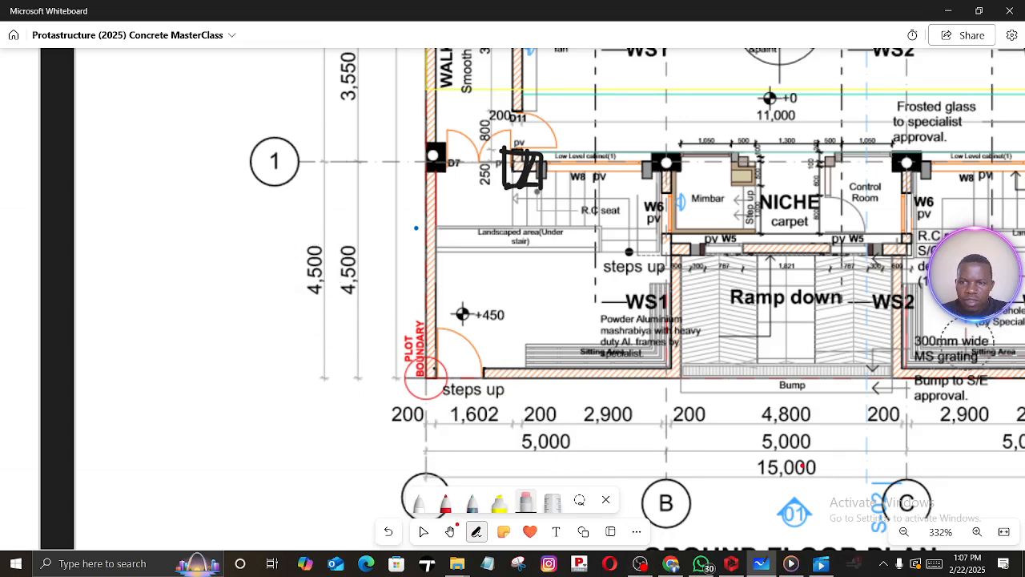
pyautogui.hscroll(4, 968, 343)
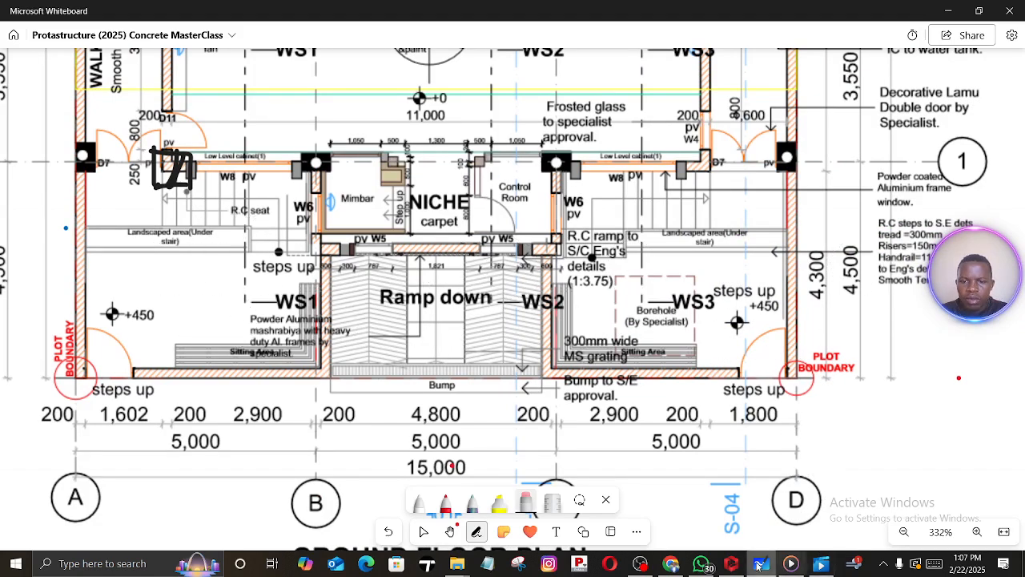
# Return to ProtaStructure and offset axis 7 by 2250 mm towards axis 1
pyautogui.moveTo(726, 568)
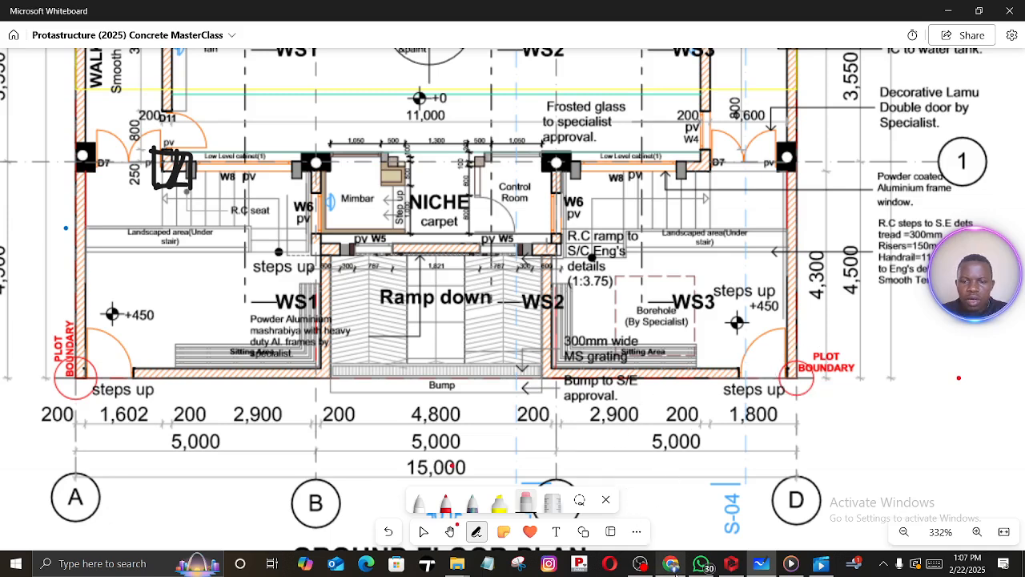
pyautogui.click(721, 565)
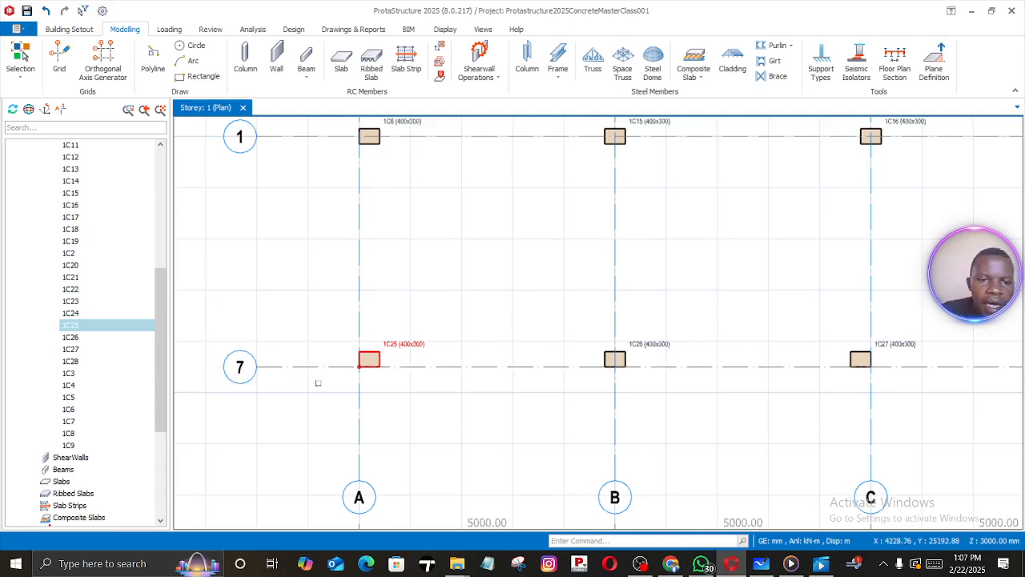
pyautogui.scroll(-5, 313, 364)
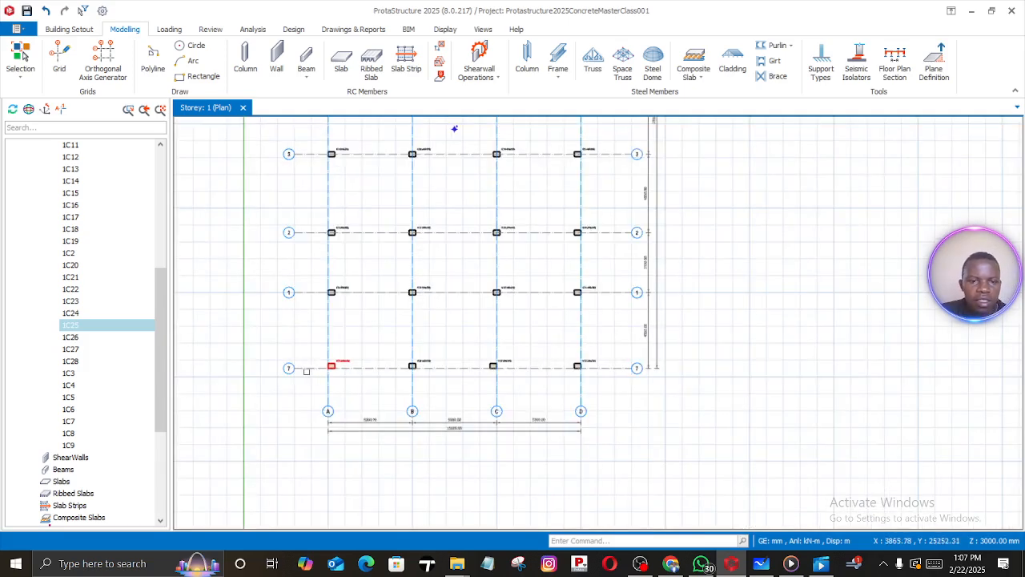
pyautogui.rightClick(302, 369)
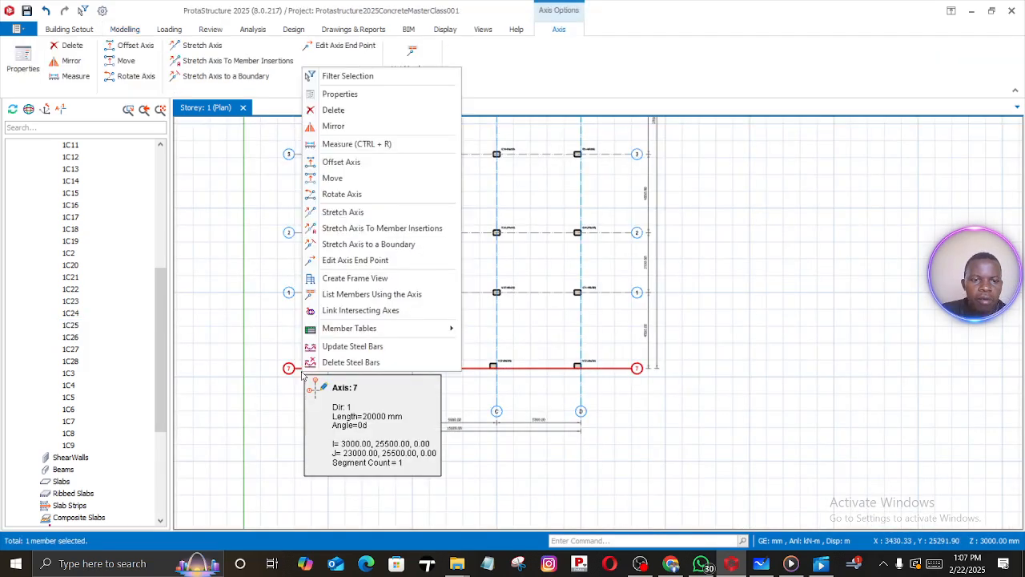
pyautogui.click(341, 162)
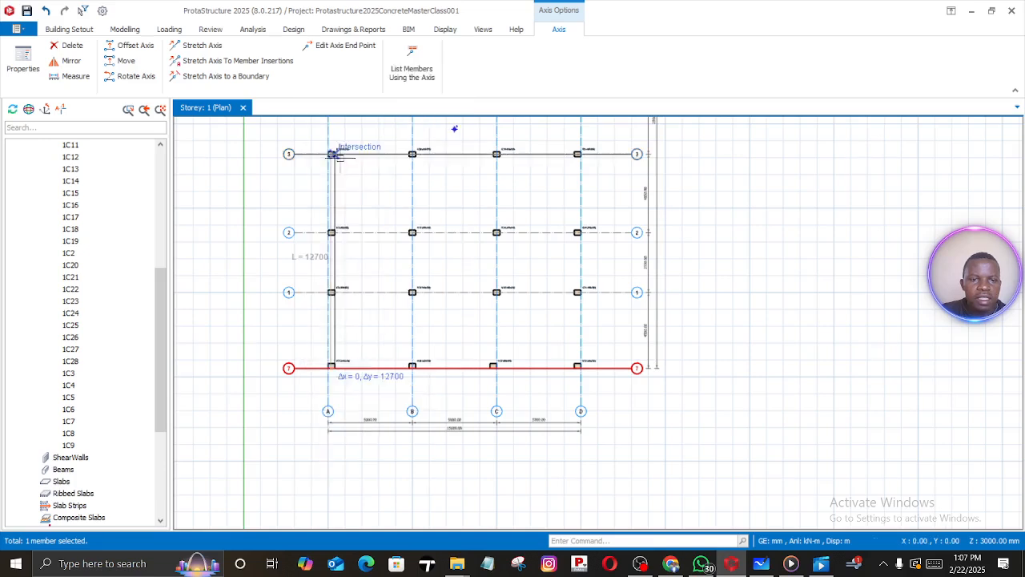
pyautogui.click(329, 368)
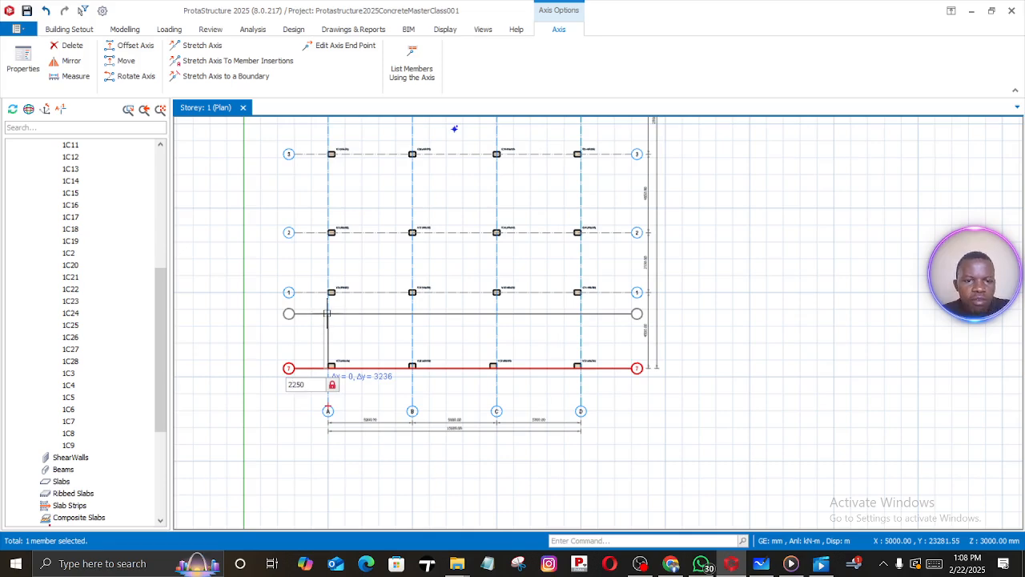
pyautogui.press('Return')
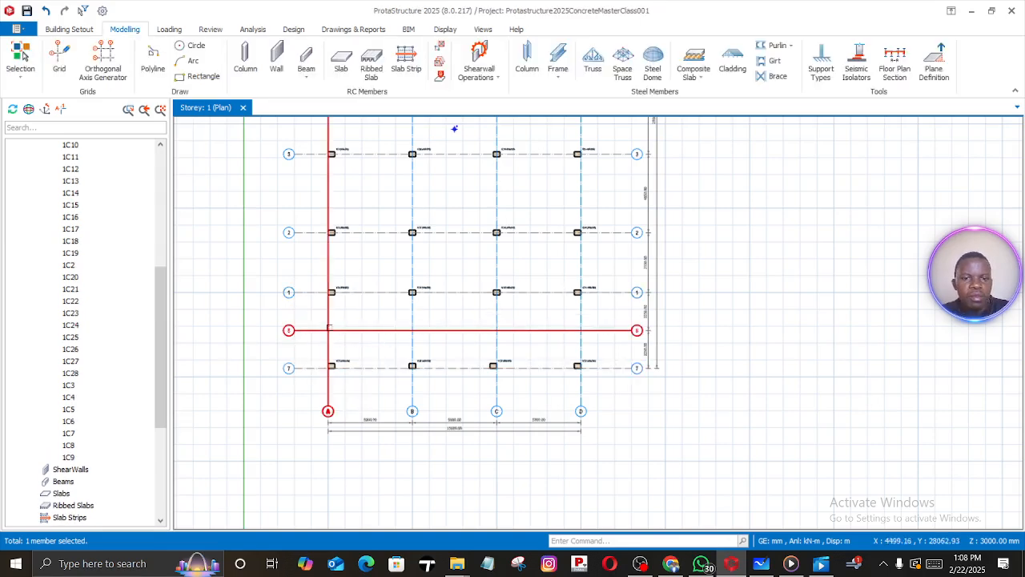
# Place two 400x300 columns on axis 8 at axes B and C, reusing the properties of the column at axes B and 1
pyautogui.scroll(2, 406, 340)
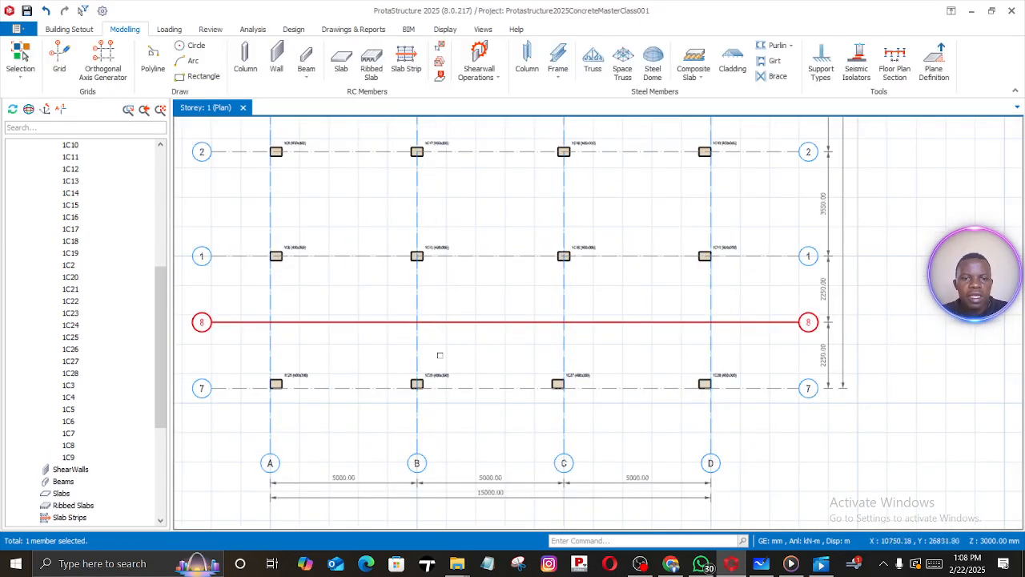
pyautogui.rightClick(437, 249)
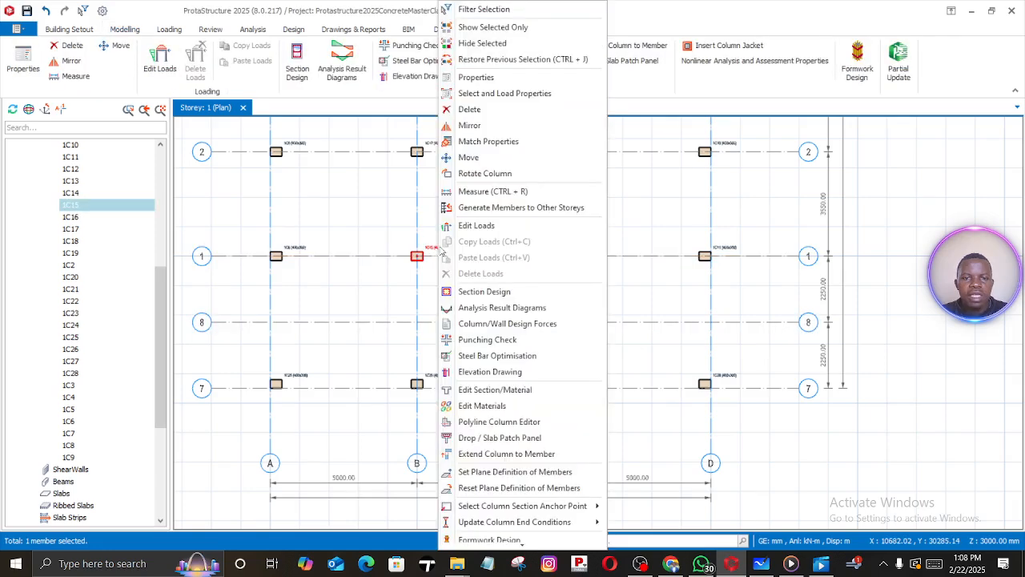
pyautogui.click(467, 78)
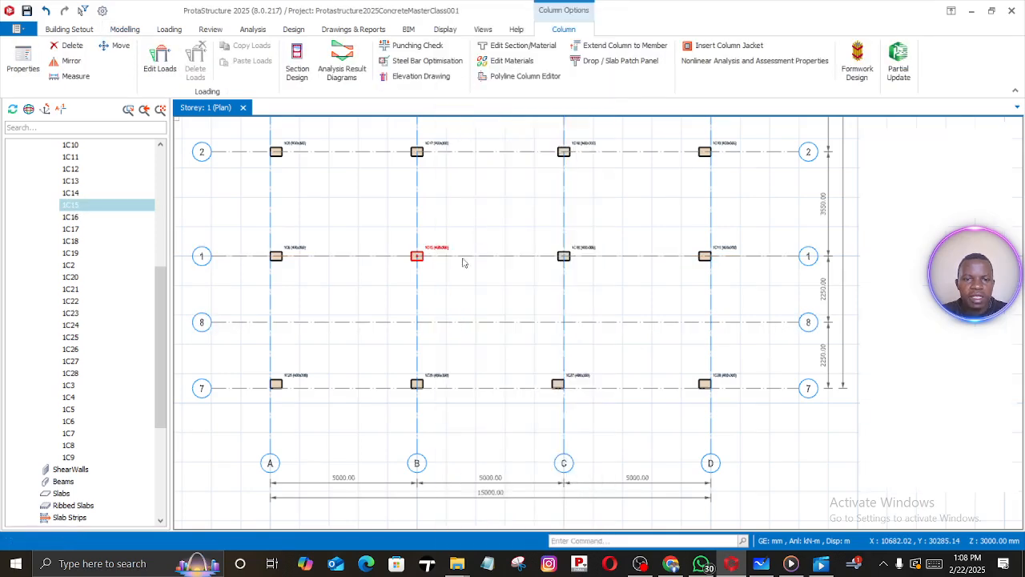
pyautogui.click(417, 322)
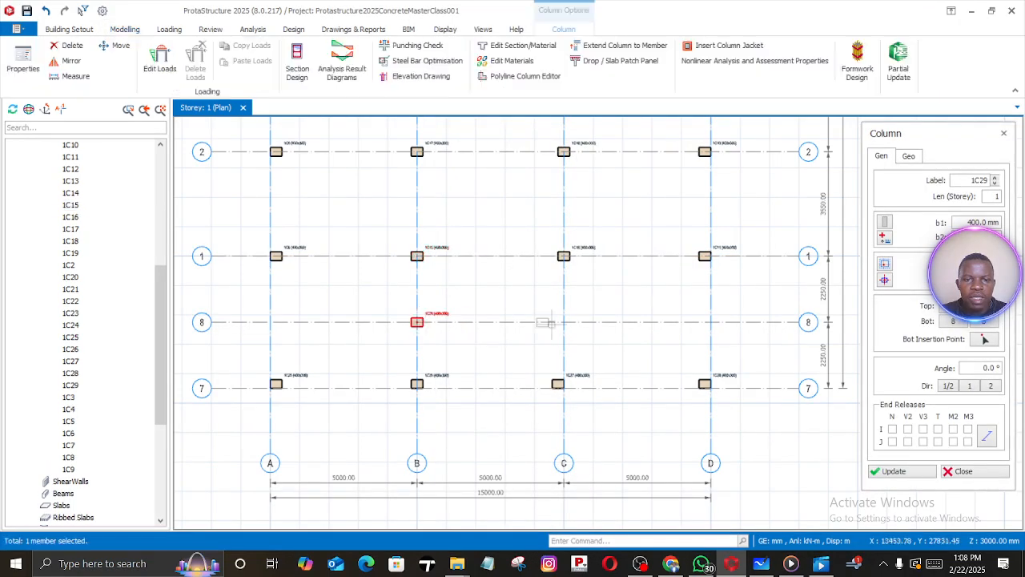
pyautogui.click(564, 323)
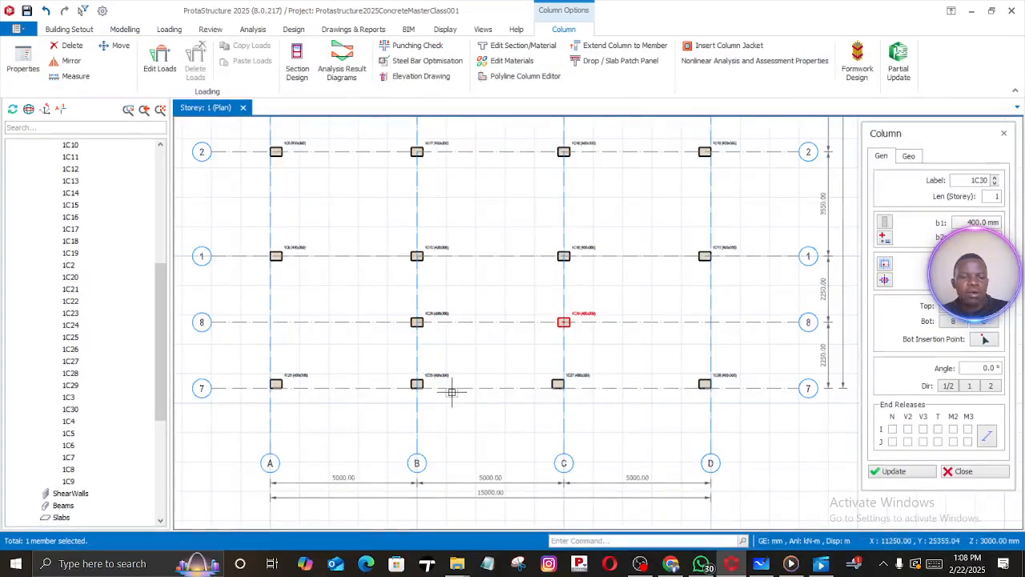
pyautogui.press('Escape')
# Review the Storey 1 column layout up to axis 4, and switch to Microsoft Whiteboard to check it against the ground floor plan
pyautogui.scroll(-1, 445, 382)
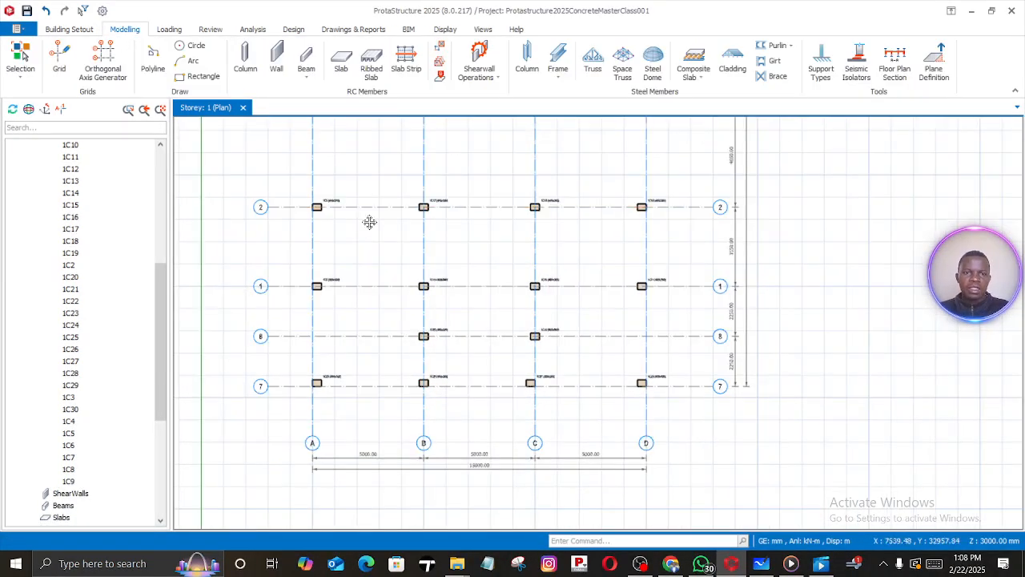
pyautogui.moveTo(369, 222); pyautogui.dragTo(377, 342, button='middle')
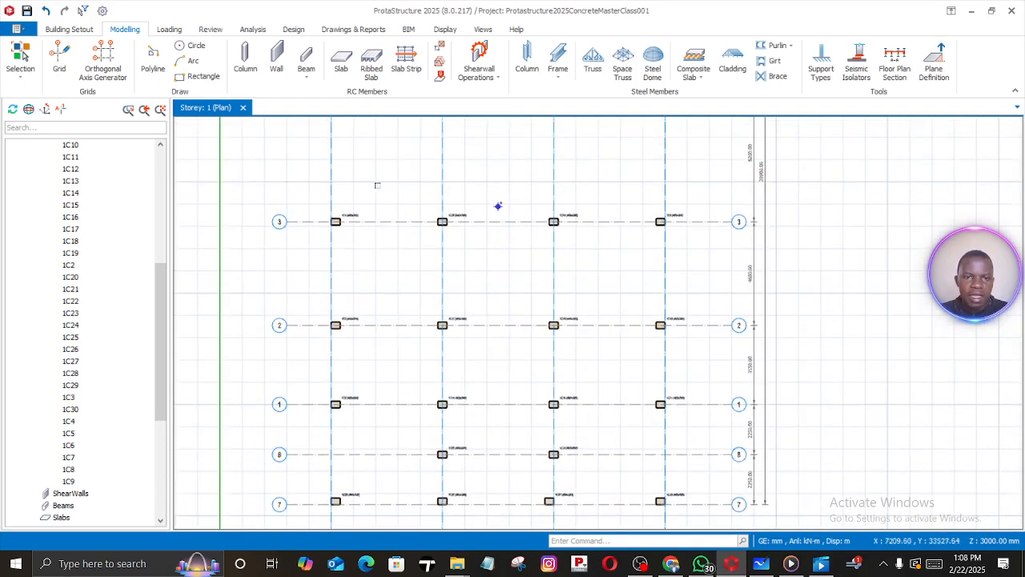
pyautogui.moveTo(387, 166); pyautogui.dragTo(389, 289, button='middle')
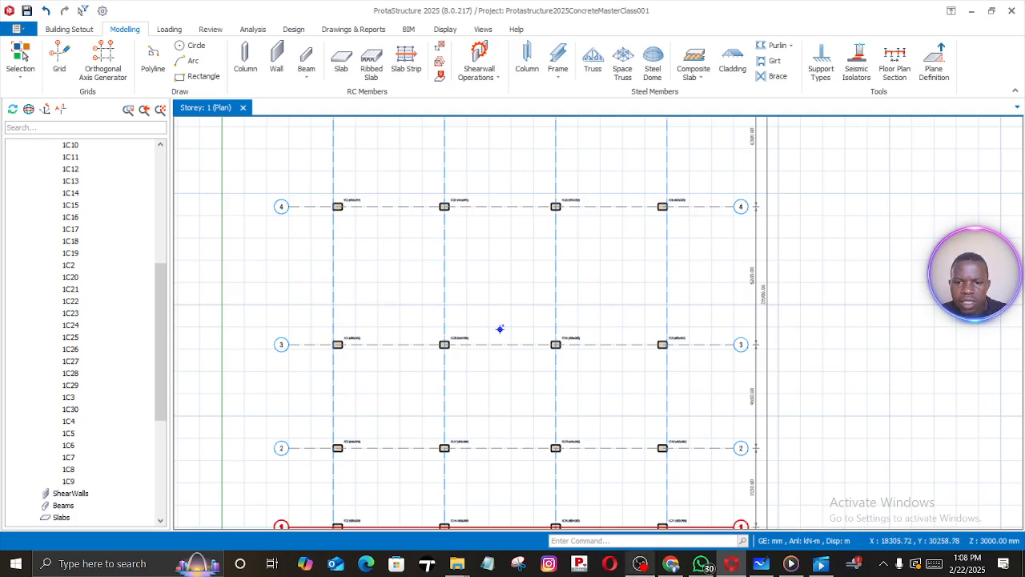
pyautogui.click(671, 564)
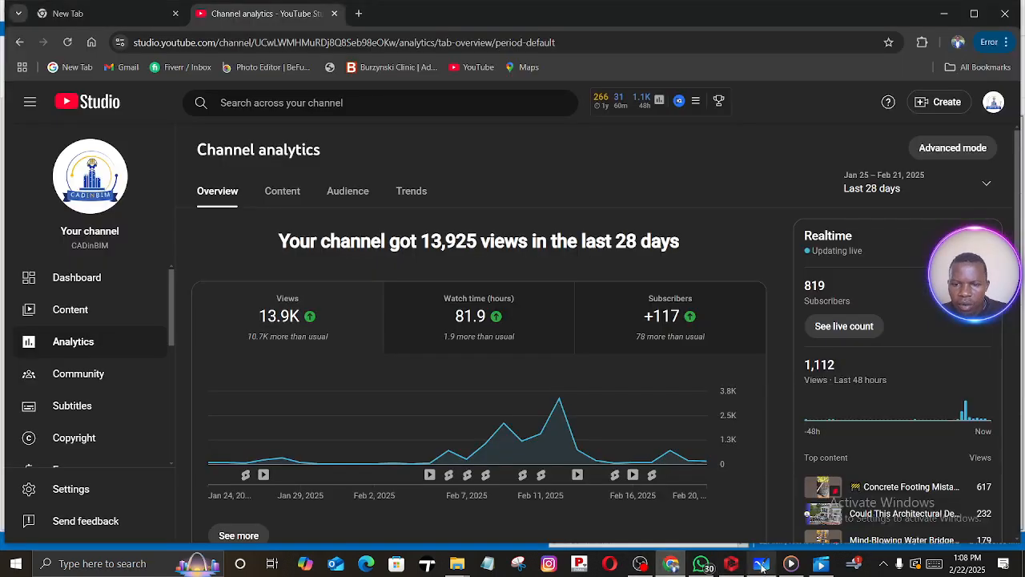
pyautogui.click(733, 566)
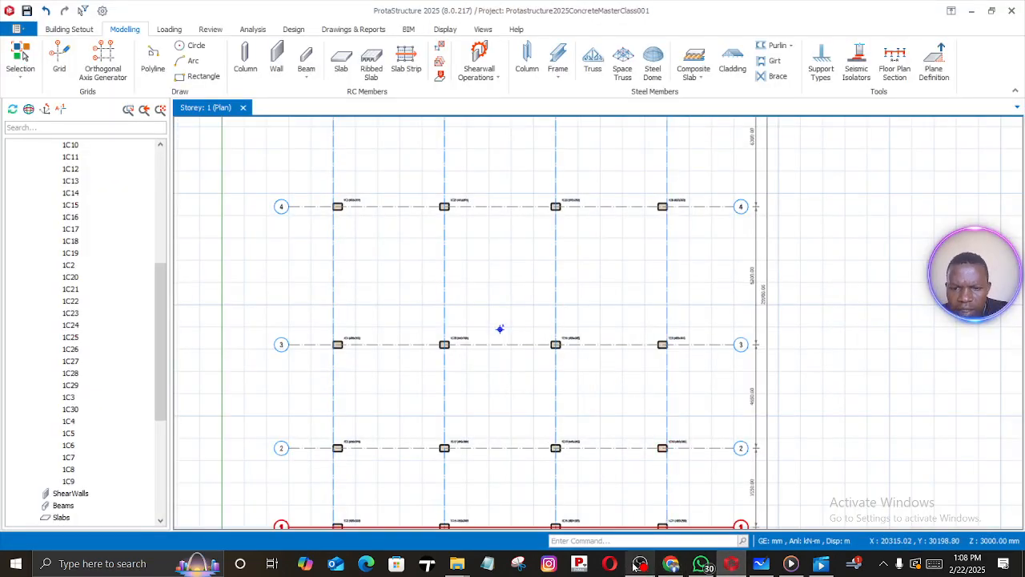
pyautogui.click(761, 564)
pyautogui.scroll(-4, 493, 335)
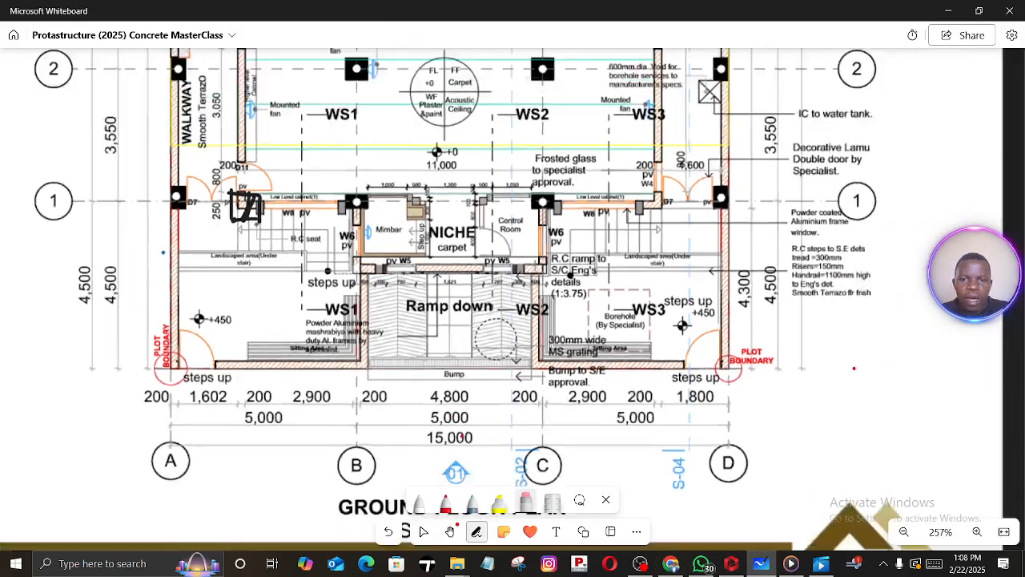
# Examine the ground floor plan's walkway wall and columns next to axis A, from the entrance area below axis 1 up to axis 5
pyautogui.moveTo(621, 359); pyautogui.dragTo(895, 382, button='middle')
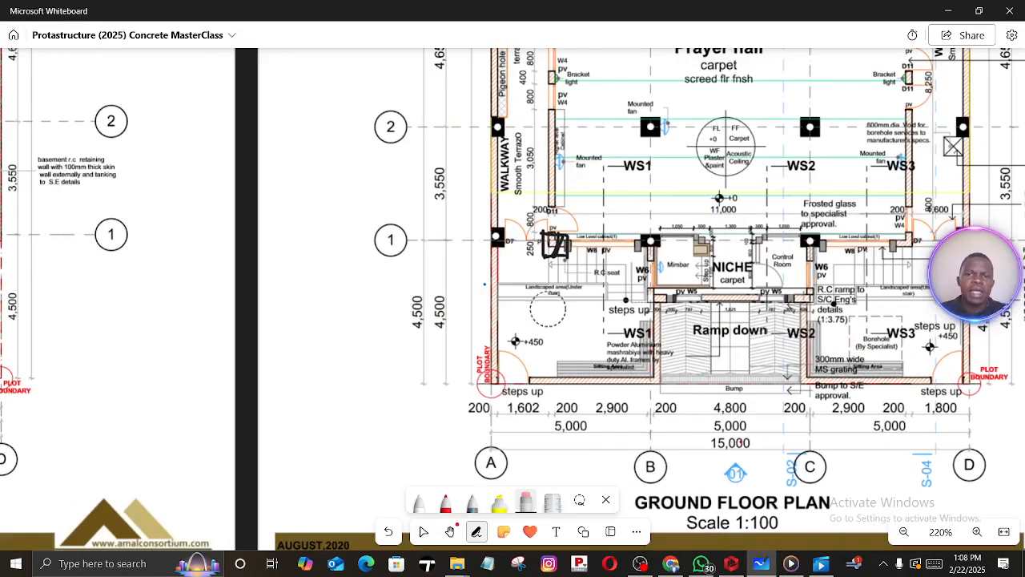
pyautogui.moveTo(594, 345); pyautogui.dragTo(593, 413, button='middle')
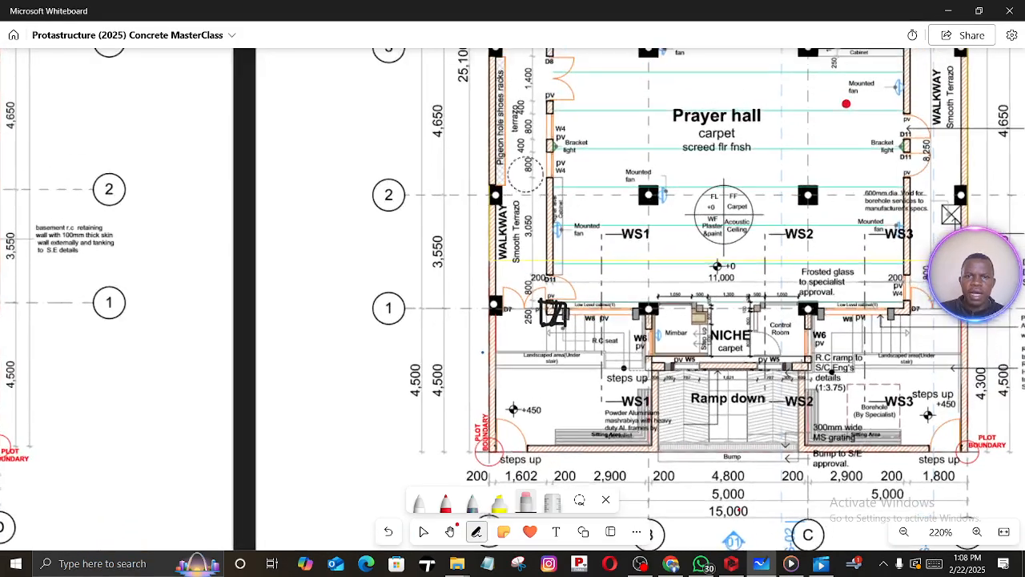
pyautogui.scroll(-3, 541, 139)
pyautogui.scroll(4, 539, 194)
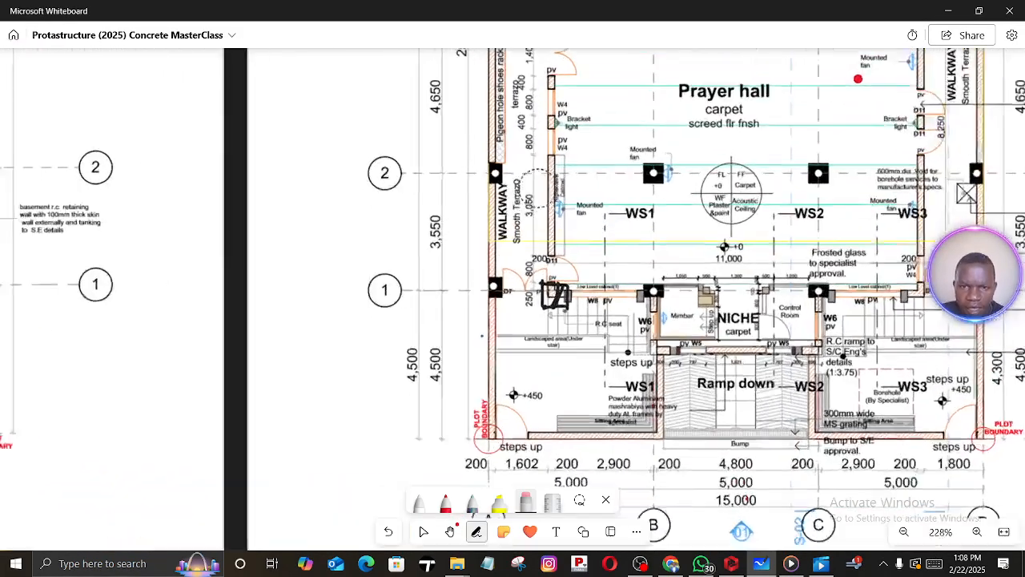
pyautogui.moveTo(538, 195); pyautogui.dragTo(568, 332, button='middle')
pyautogui.scroll(1, 536, 134)
pyautogui.moveTo(577, 110); pyautogui.dragTo(549, 238, button='middle')
pyautogui.scroll(-3, 538, 64)
pyautogui.moveTo(536, 74); pyautogui.dragTo(536, 172, button='middle')
pyautogui.scroll(1, 533, 170)
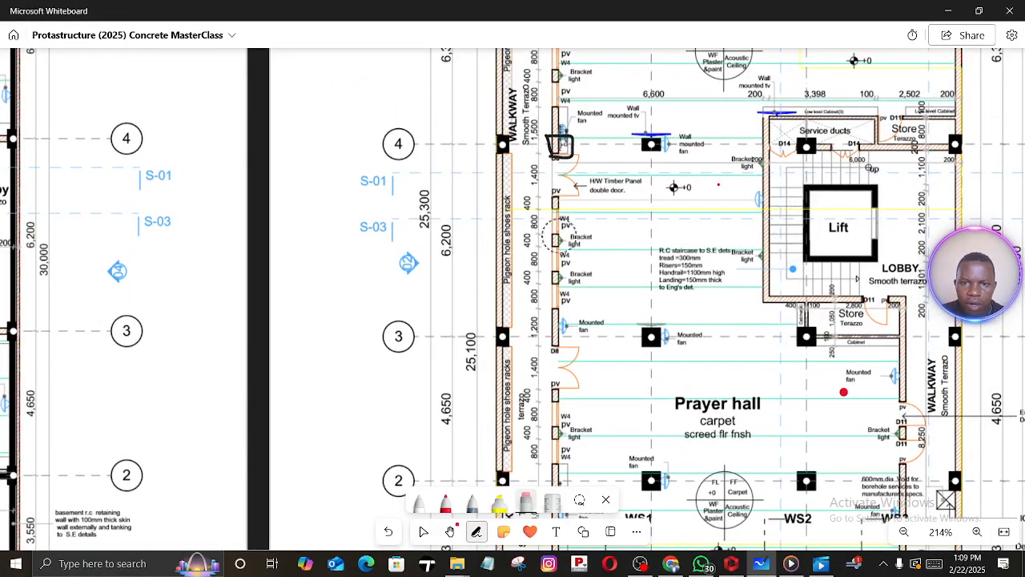
pyautogui.moveTo(550, 119); pyautogui.dragTo(553, 330, button='middle')
pyautogui.scroll(-3, 531, 174)
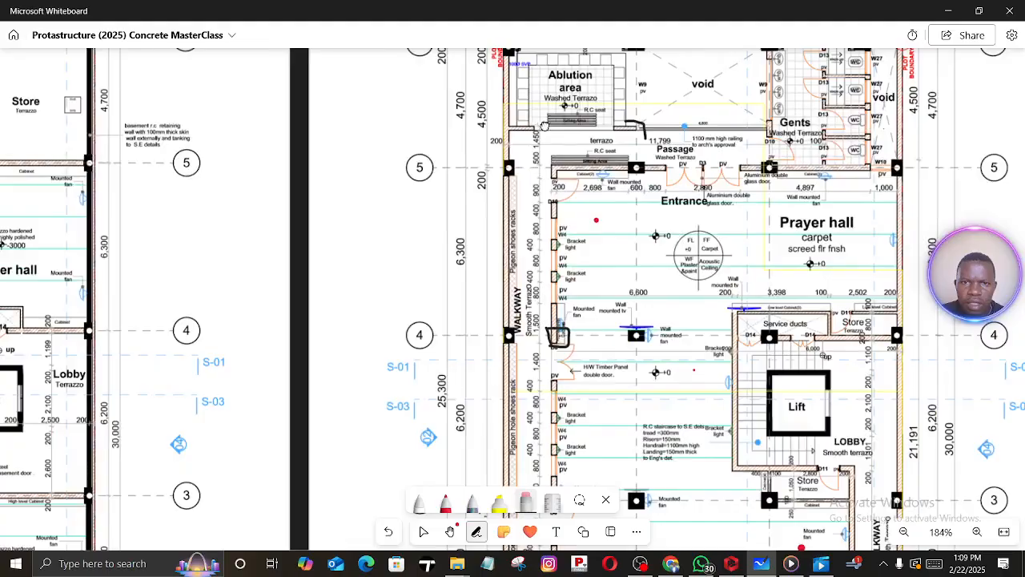
pyautogui.moveTo(545, 126); pyautogui.dragTo(559, 67, button='middle')
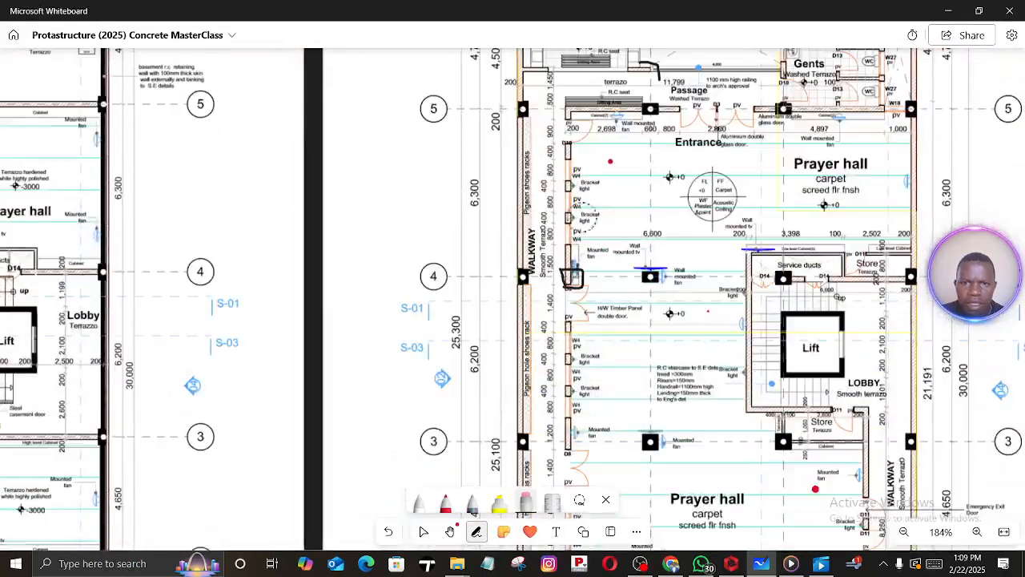
pyautogui.scroll(-10, 561, 273)
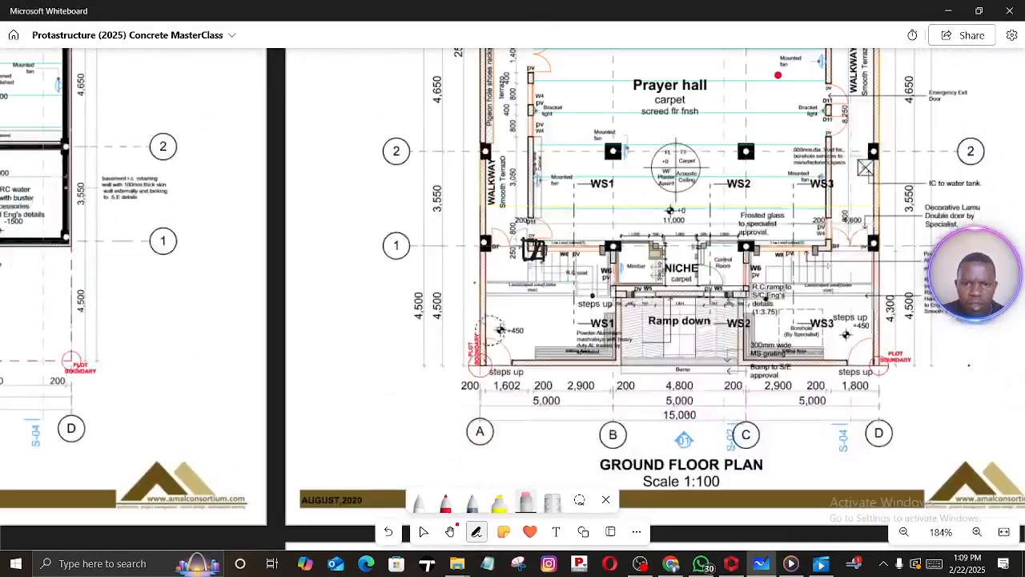
# Focus on the ground floor plan's corner at axis A and set the red pen's thickness to 2
pyautogui.keyDown('ctrl'); pyautogui.scroll(6, 490, 333); pyautogui.keyUp('ctrl')
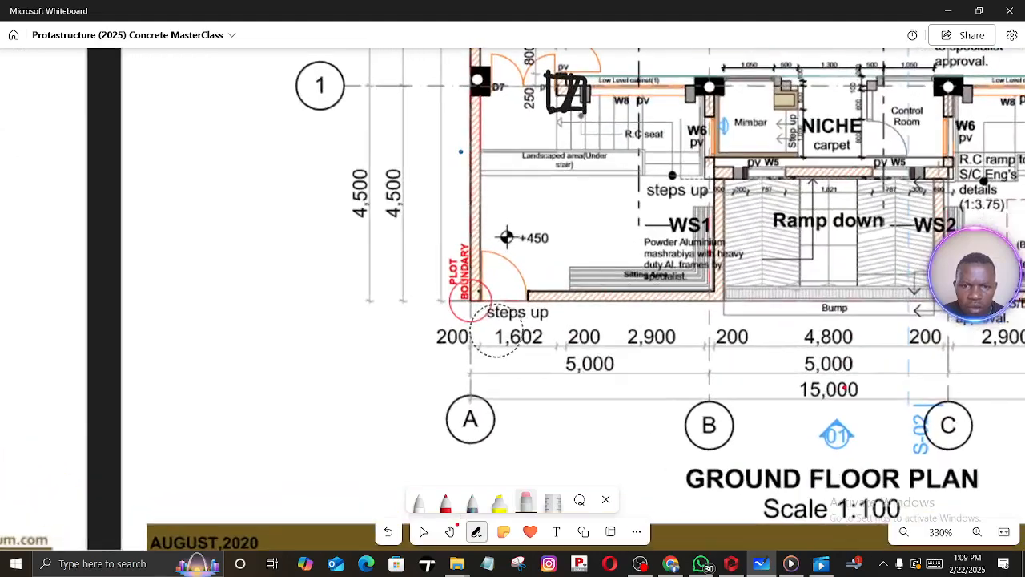
pyautogui.keyDown('ctrl'); pyautogui.scroll(2, 497, 336); pyautogui.keyUp('ctrl')
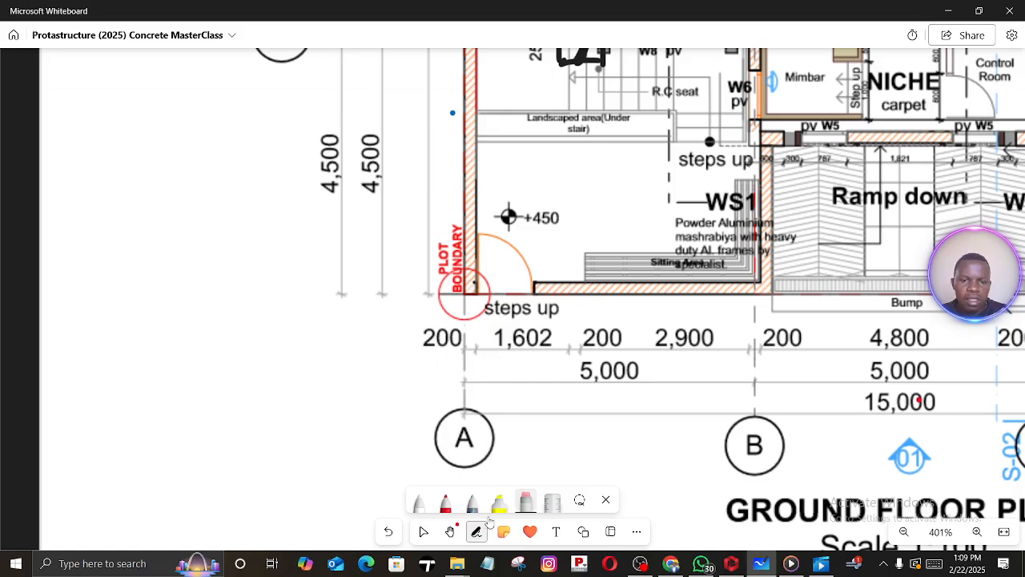
pyautogui.click(446, 501)
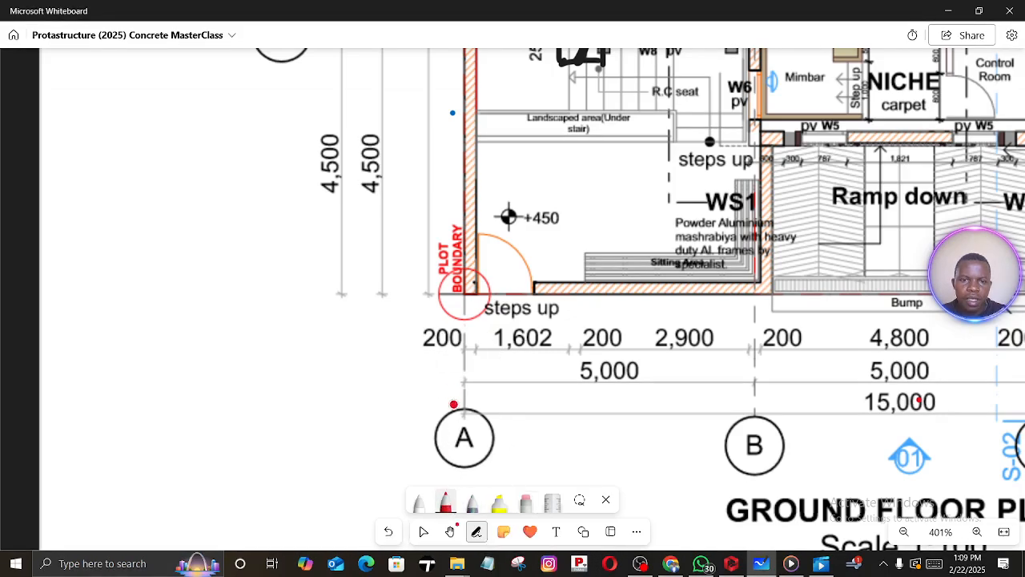
pyautogui.keyDown('ctrl'); pyautogui.scroll(2, 461, 358); pyautogui.keyUp('ctrl')
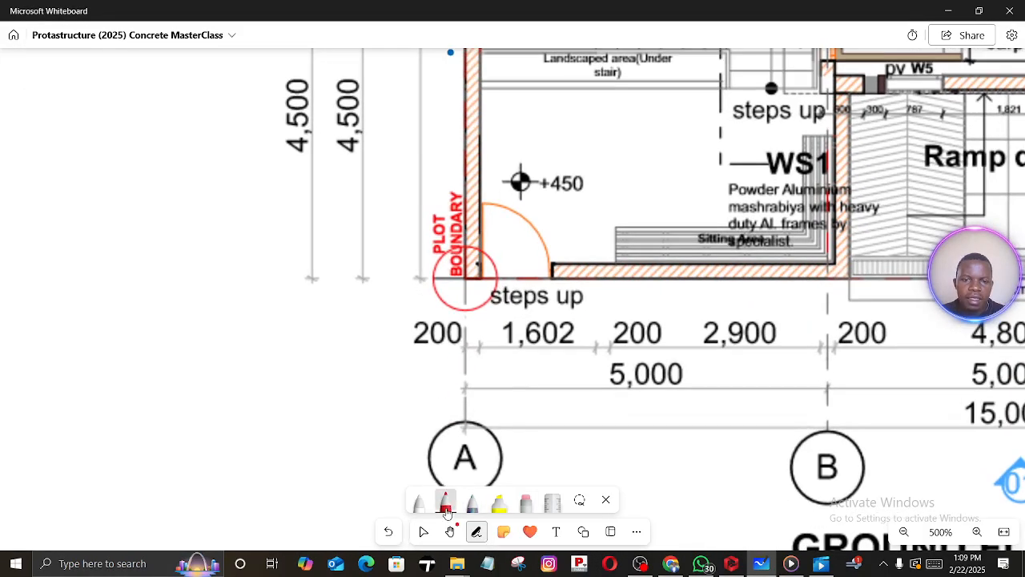
pyautogui.click(447, 510)
pyautogui.moveTo(431, 254); pyautogui.dragTo(413, 254)
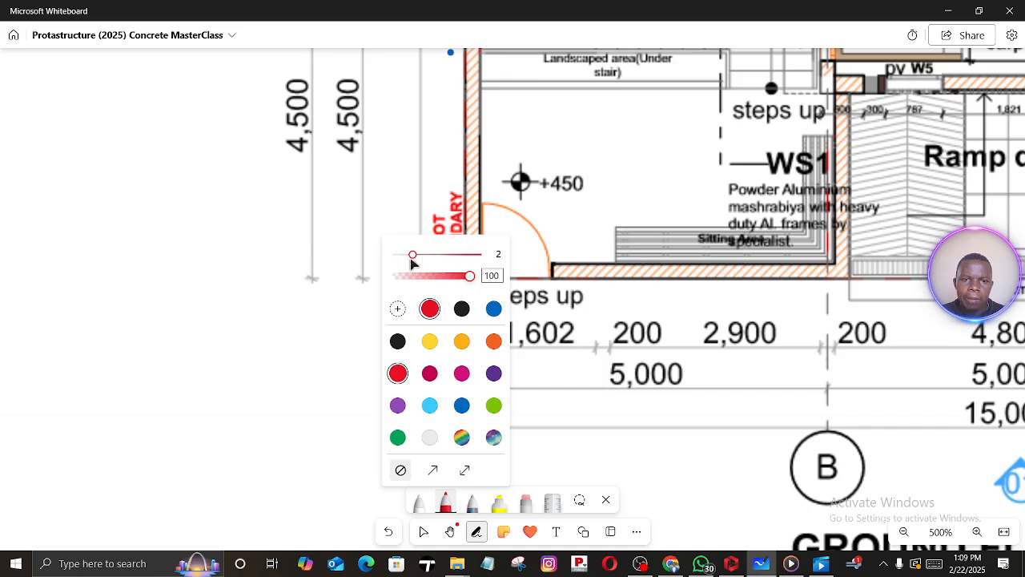
pyautogui.click(550, 421)
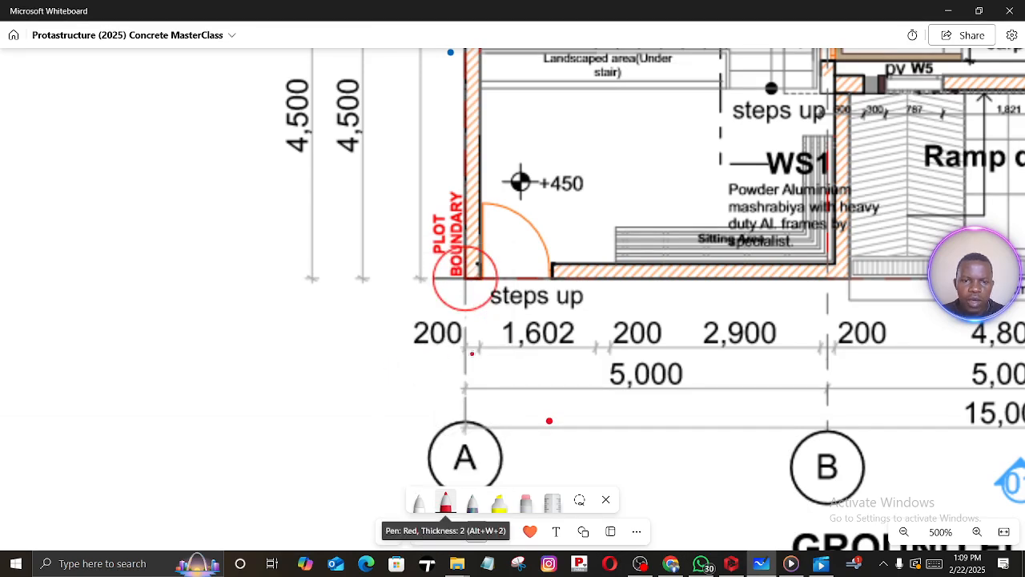
# Mark the 200 mm wall beside axis A in red and write 200 + 1600 by hand below the dimension line
pyautogui.moveTo(473, 335); pyautogui.dragTo(476, 360)
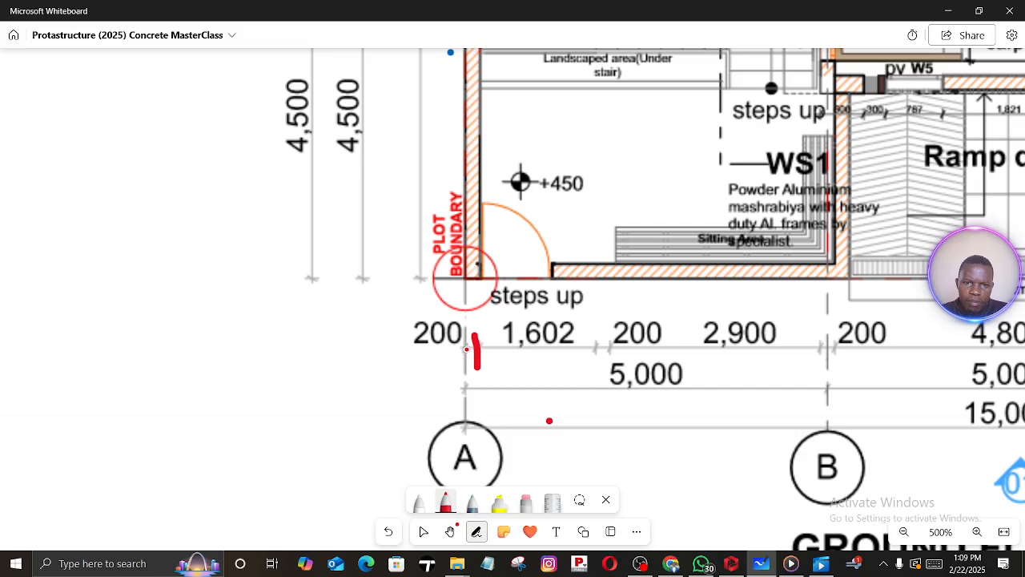
pyautogui.click(485, 346)
pyautogui.moveTo(298, 367); pyautogui.dragTo(346, 412)
pyautogui.moveTo(346, 367); pyautogui.dragTo(345, 414)
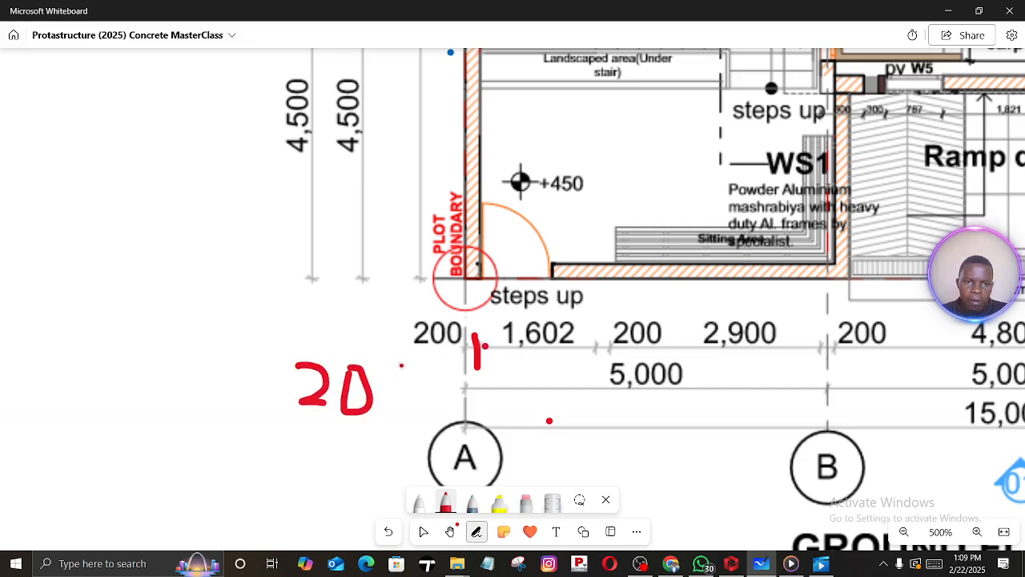
pyautogui.moveTo(403, 366)
pyautogui.mouseDown()
pyautogui.moveTo(410, 412)
pyautogui.moveTo(423, 405)
pyautogui.mouseUp()
pyautogui.moveTo(463, 364); pyautogui.dragTo(446, 438)
pyautogui.moveTo(458, 401)
pyautogui.mouseDown()
pyautogui.moveTo(487, 395)
pyautogui.moveTo(491, 439)
pyautogui.mouseUp()
pyautogui.moveTo(530, 367)
pyautogui.mouseDown()
pyautogui.moveTo(521, 429)
pyautogui.moveTo(534, 427)
pyautogui.mouseUp()
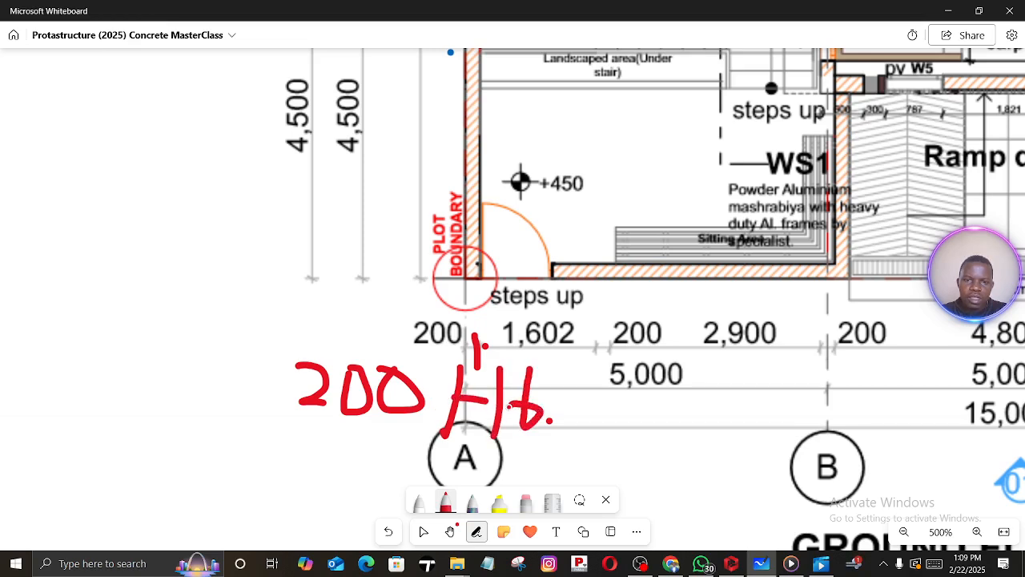
pyautogui.moveTo(562, 378)
pyautogui.mouseDown()
pyautogui.moveTo(553, 413)
pyautogui.moveTo(545, 386)
pyautogui.mouseUp()
pyautogui.moveTo(583, 382)
pyautogui.mouseDown()
pyautogui.moveTo(577, 420)
pyautogui.moveTo(582, 400)
pyautogui.moveTo(607, 391)
pyautogui.moveTo(576, 415)
pyautogui.mouseUp()
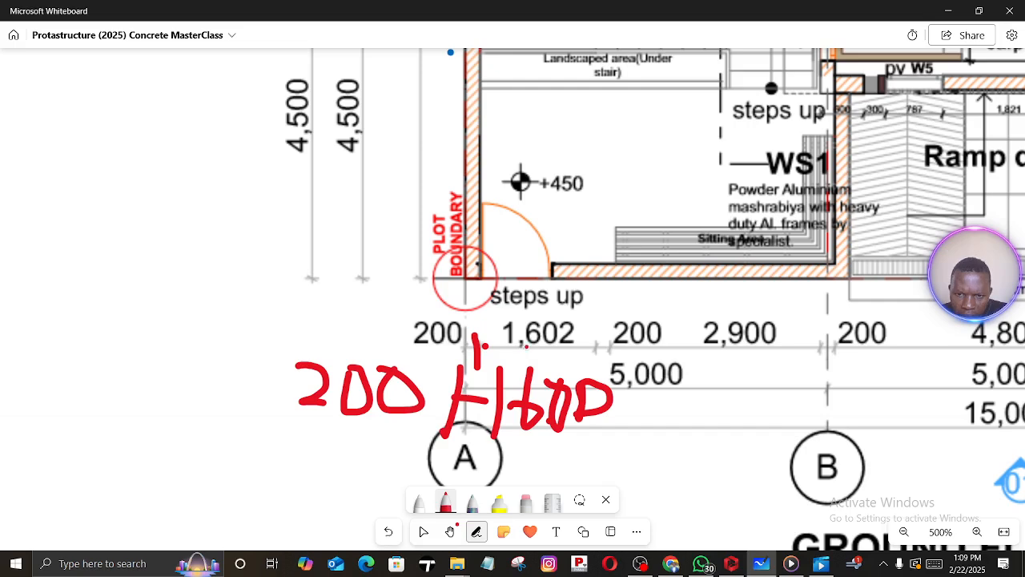
# Extend the handwritten sum with + 100 and write the total 1900 beneath it
pyautogui.keyDown('ctrl'); pyautogui.scroll(-1, 577, 306); pyautogui.keyUp('ctrl')
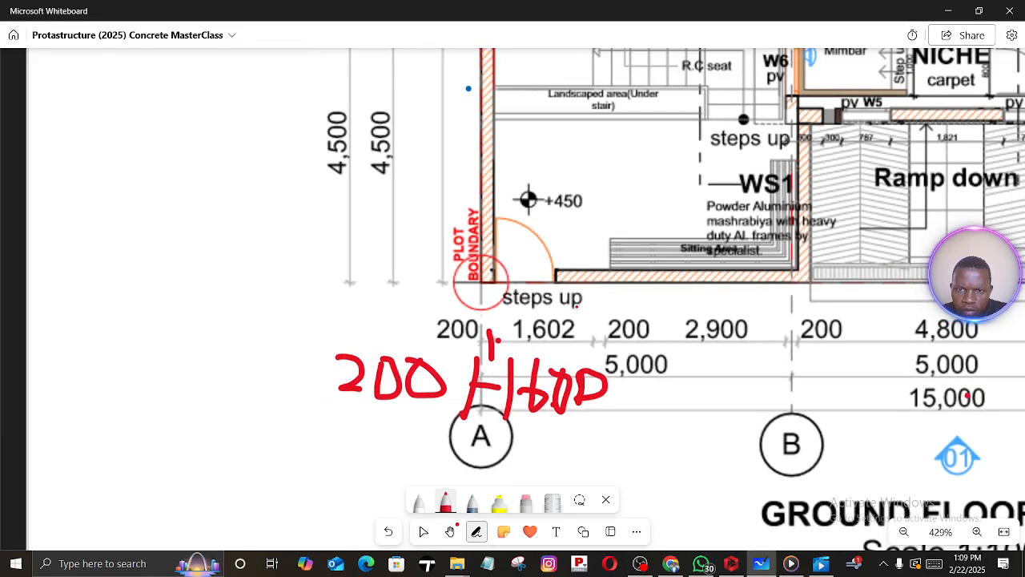
pyautogui.moveTo(634, 362)
pyautogui.mouseDown()
pyautogui.moveTo(628, 428)
pyautogui.moveTo(713, 406)
pyautogui.moveTo(688, 443)
pyautogui.mouseUp()
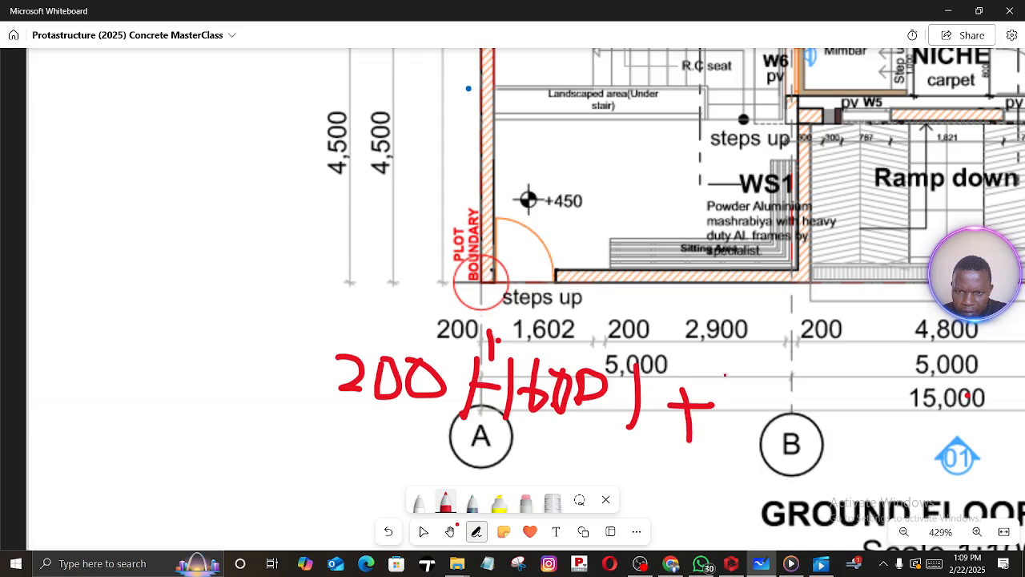
pyautogui.moveTo(723, 372)
pyautogui.mouseDown()
pyautogui.moveTo(727, 417)
pyautogui.moveTo(745, 422)
pyautogui.moveTo(741, 379)
pyautogui.moveTo(771, 413)
pyautogui.moveTo(785, 383)
pyautogui.mouseUp()
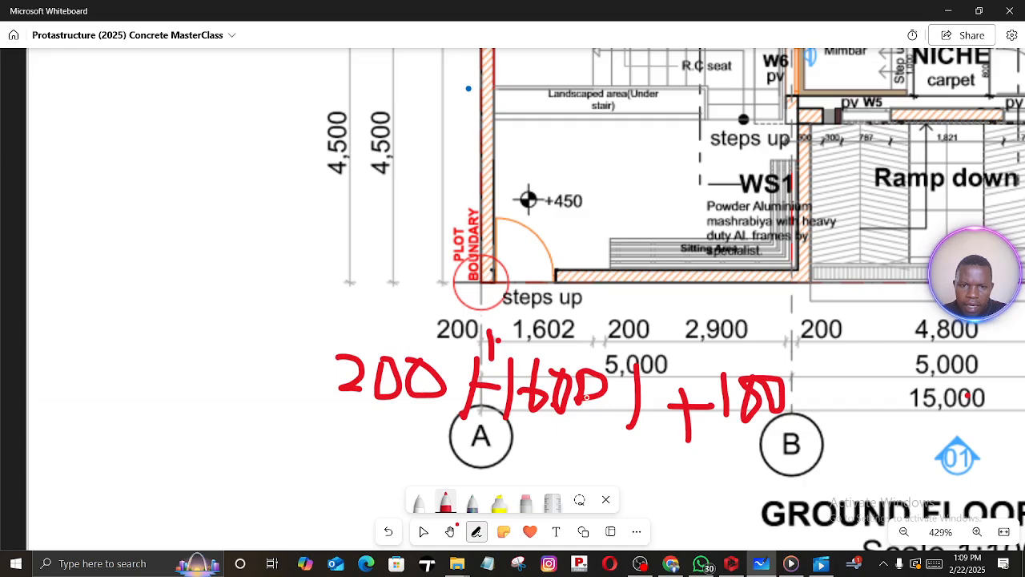
pyautogui.moveTo(555, 451); pyautogui.dragTo(563, 484)
pyautogui.moveTo(594, 445)
pyautogui.mouseDown()
pyautogui.moveTo(596, 485)
pyautogui.moveTo(679, 465)
pyautogui.moveTo(641, 453)
pyautogui.moveTo(633, 485)
pyautogui.mouseUp()
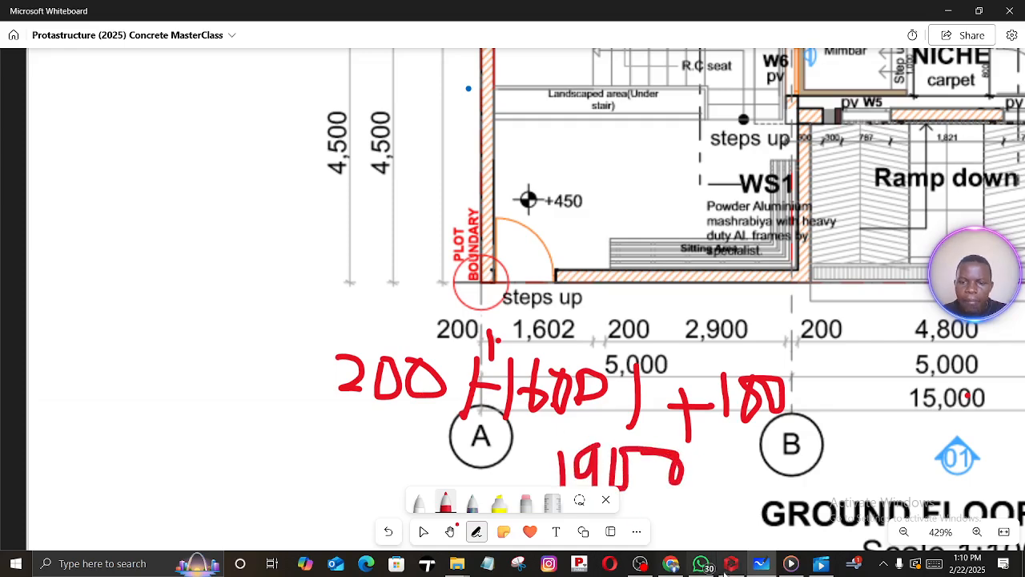
# Switch to ProtaStructure and select axis A on the Storey 1 plan
pyautogui.click(730, 564)
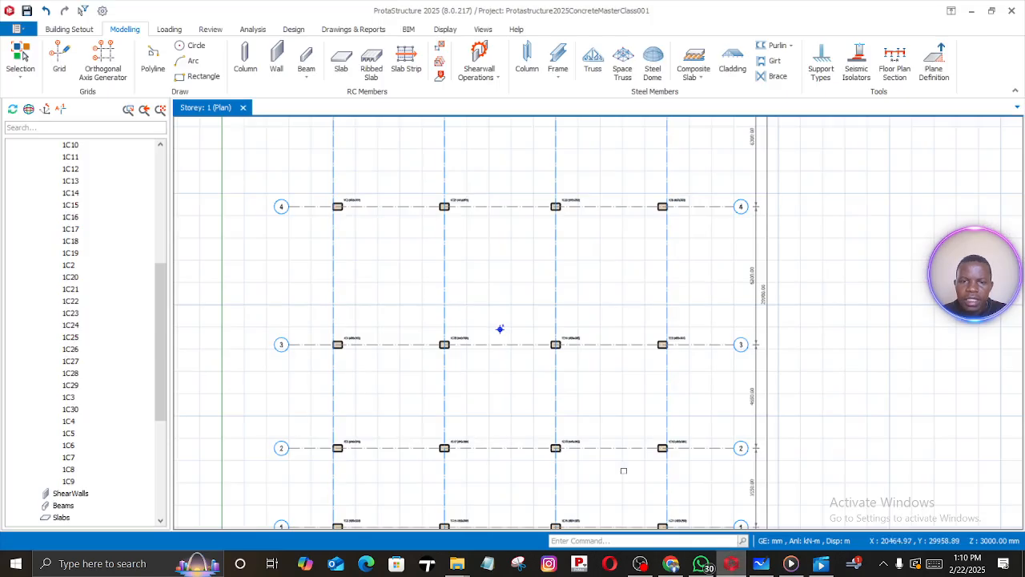
pyautogui.click(333, 394)
pyautogui.rightClick(333, 393)
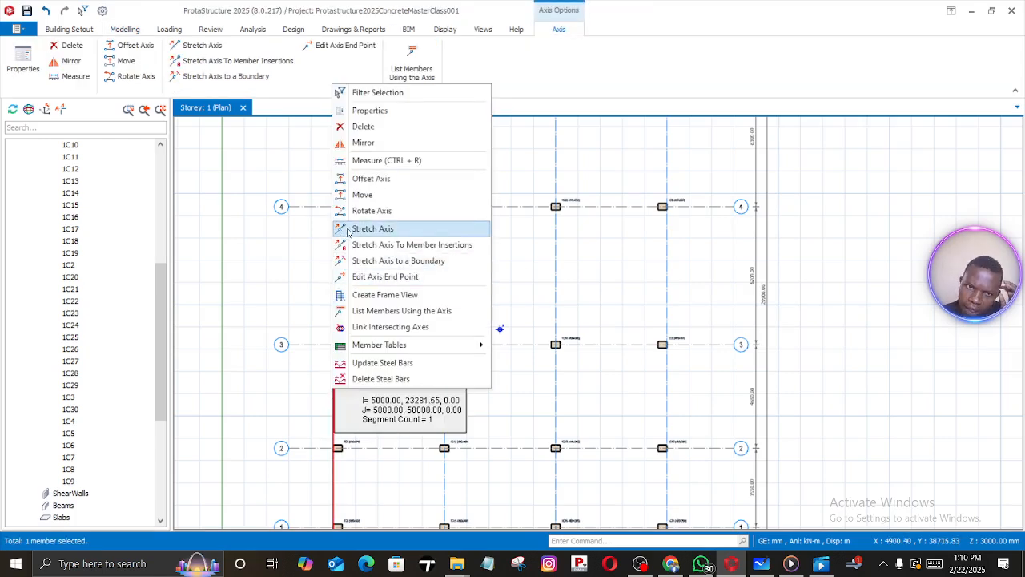
pyautogui.click(365, 112)
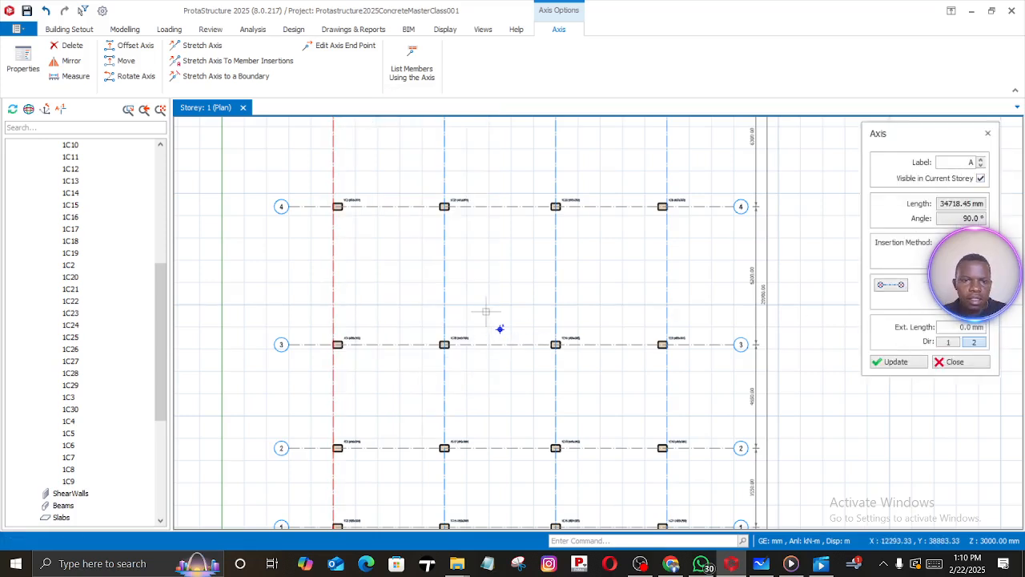
pyautogui.press('Escape')
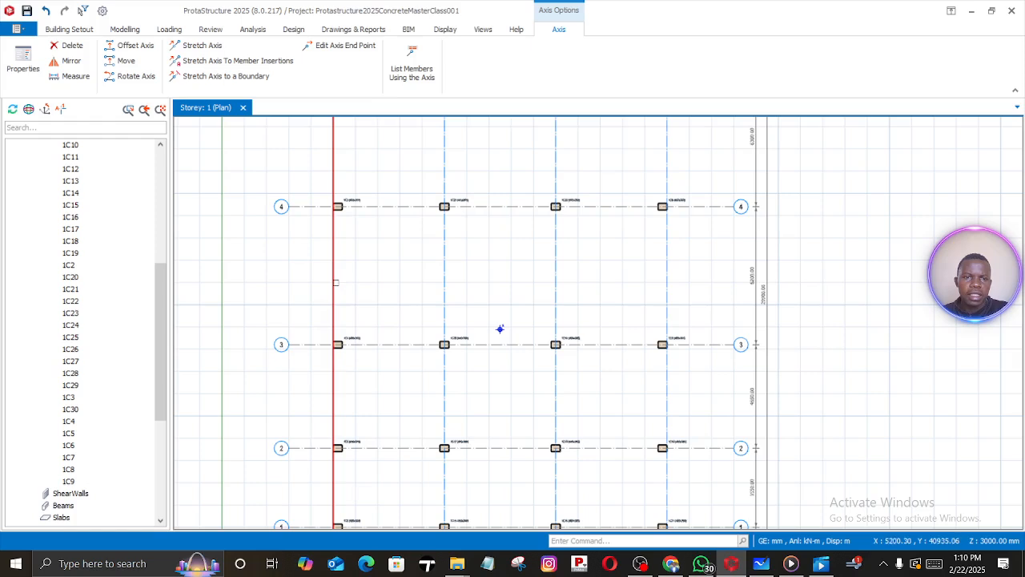
# Offset axis A by 1900 mm towards axis B
pyautogui.rightClick(336, 282)
pyautogui.click(379, 98)
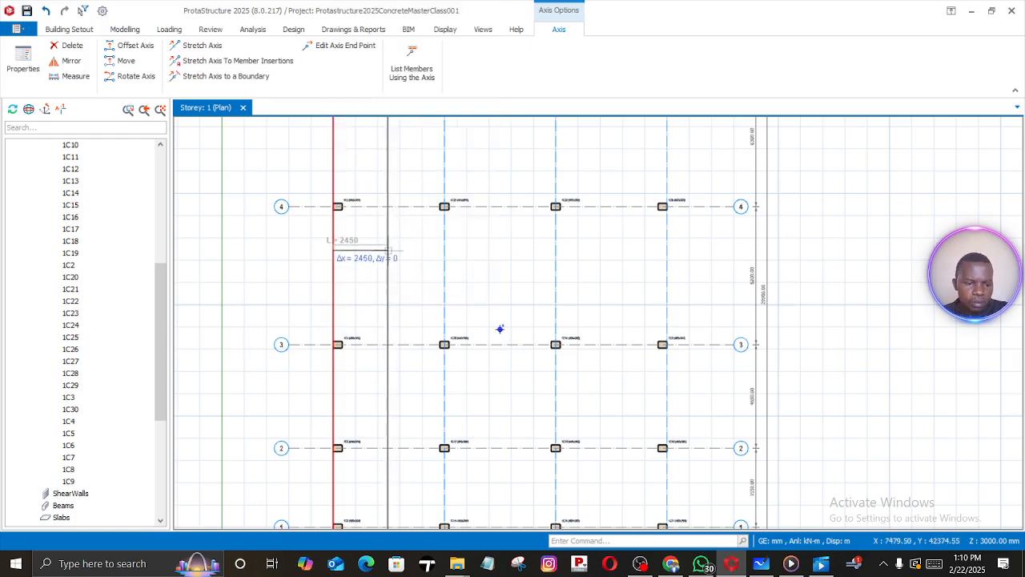
pyautogui.press('Tab')
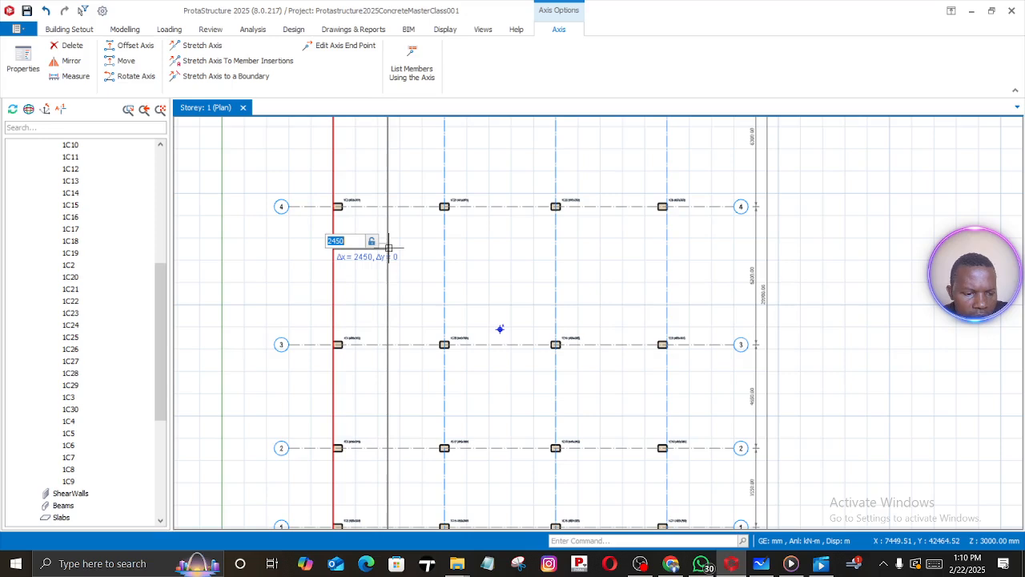
pyautogui.write('1900')
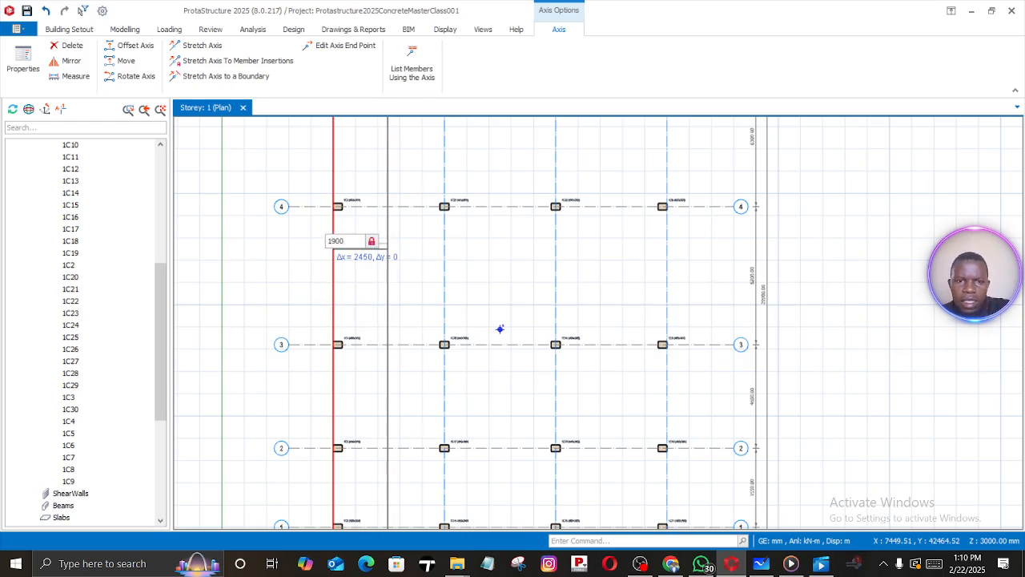
pyautogui.press('Return')
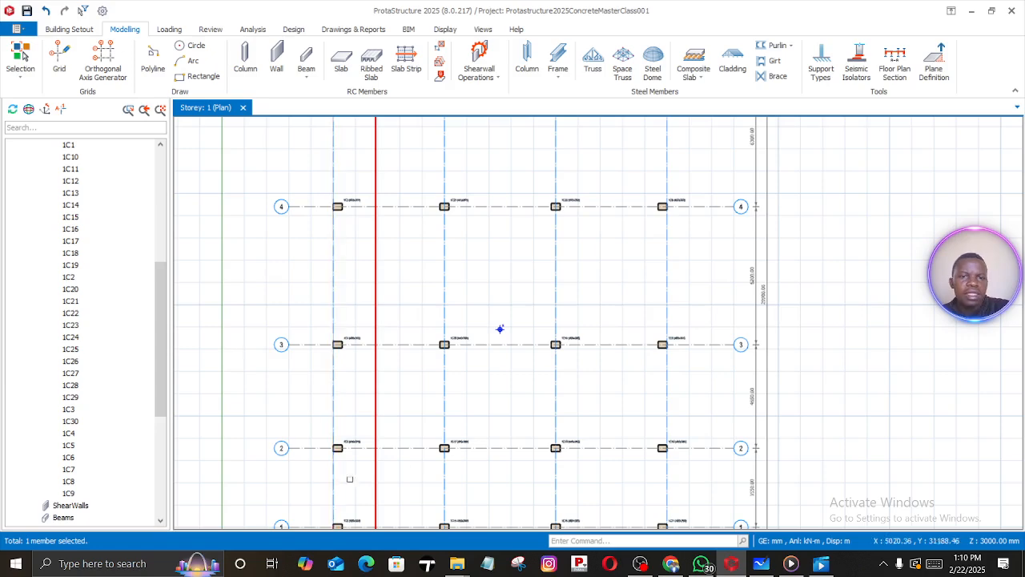
# Review the new axis beside axis A on the Storey 1 plan, and switch to Microsoft Whiteboard to examine the ground floor plan around axes 5 and 6
pyautogui.scroll(-3, 370, 377)
pyautogui.scroll(3, 362, 224)
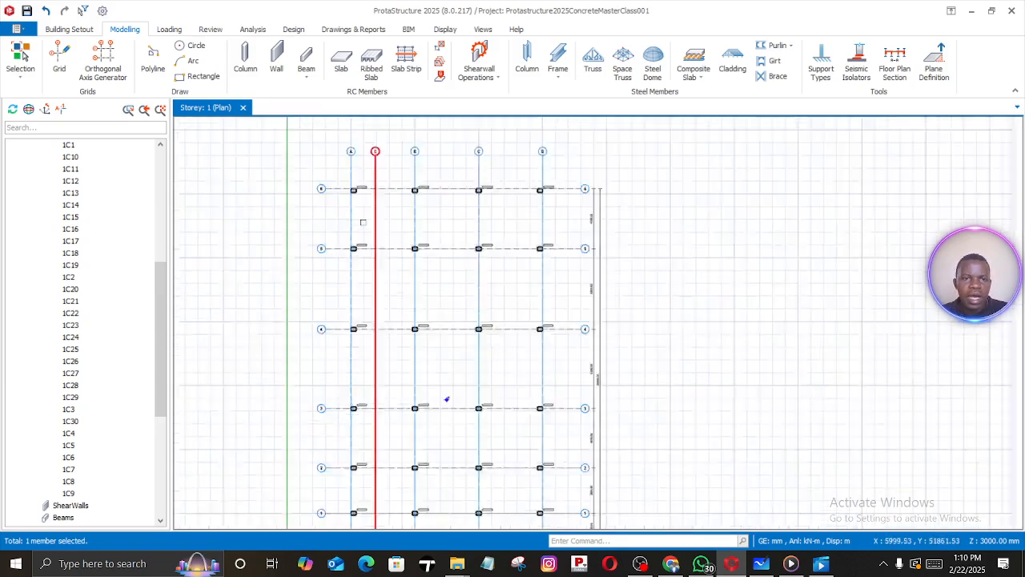
pyautogui.scroll(-4, 397, 217)
pyautogui.scroll(3, 398, 232)
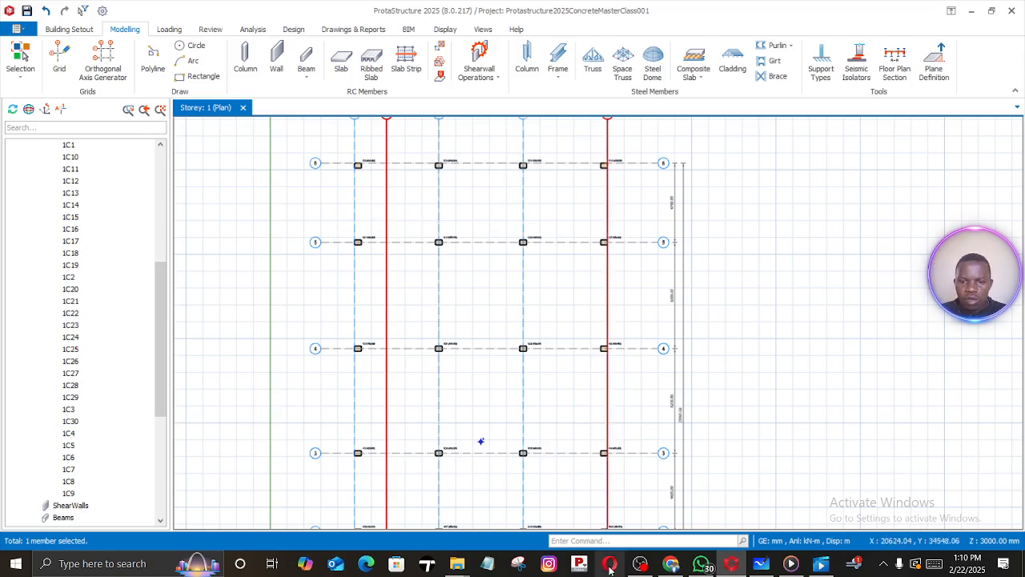
pyautogui.click(761, 563)
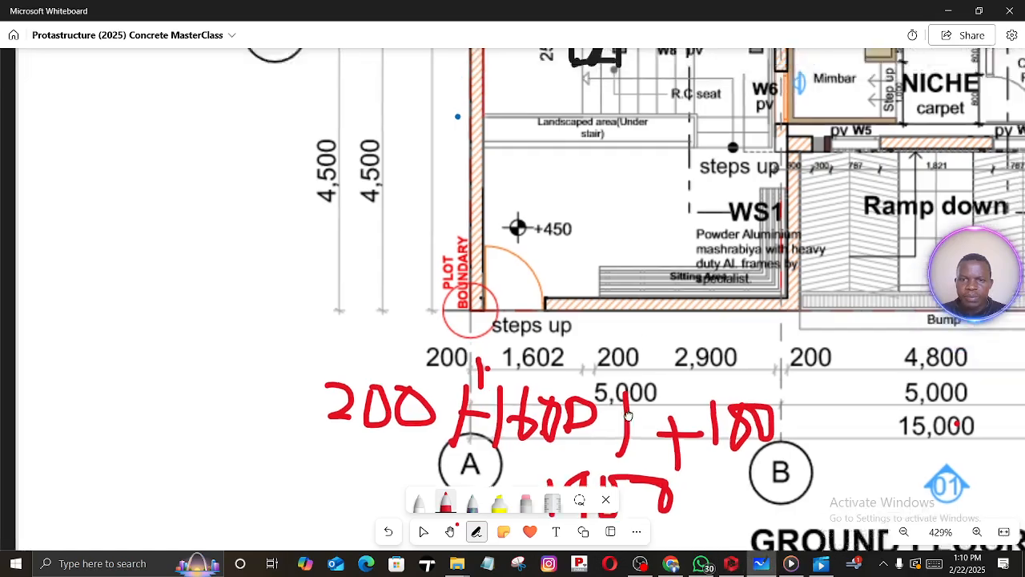
pyautogui.scroll(-3, 597, 274)
pyautogui.scroll(10, 586, 192)
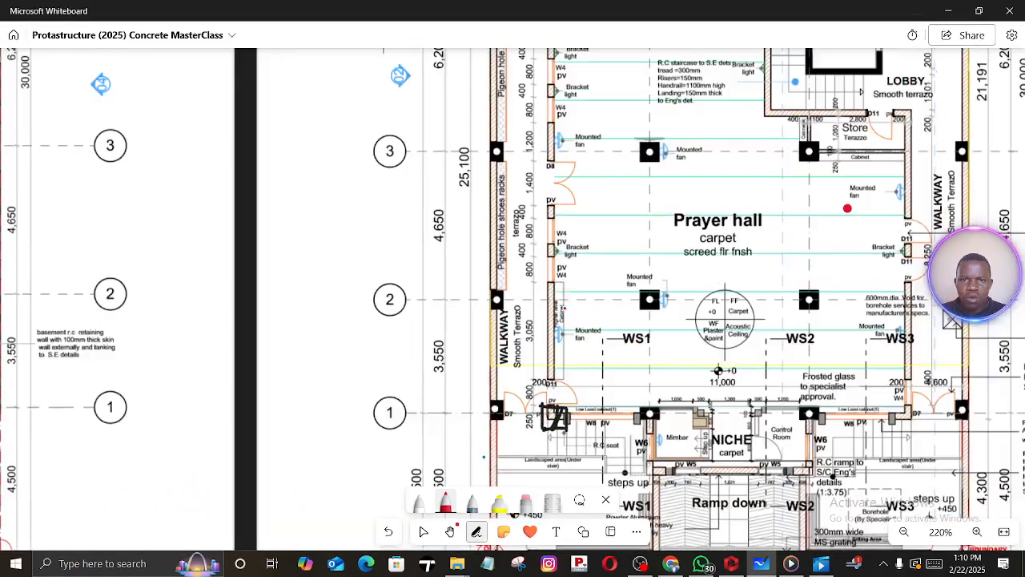
pyautogui.scroll(5, 703, 372)
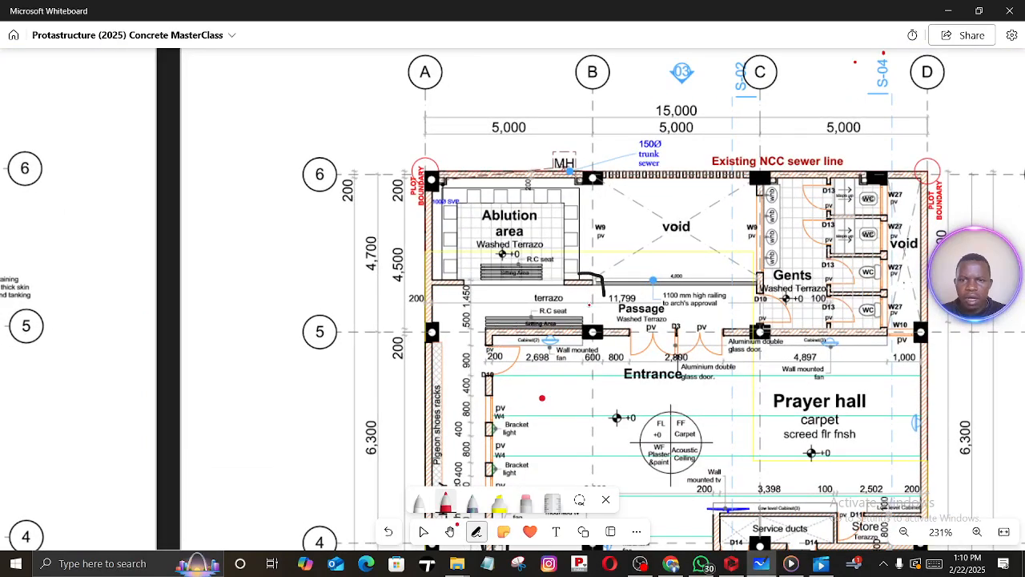
pyautogui.hscroll(2, 589, 304)
pyautogui.scroll(2, 570, 278)
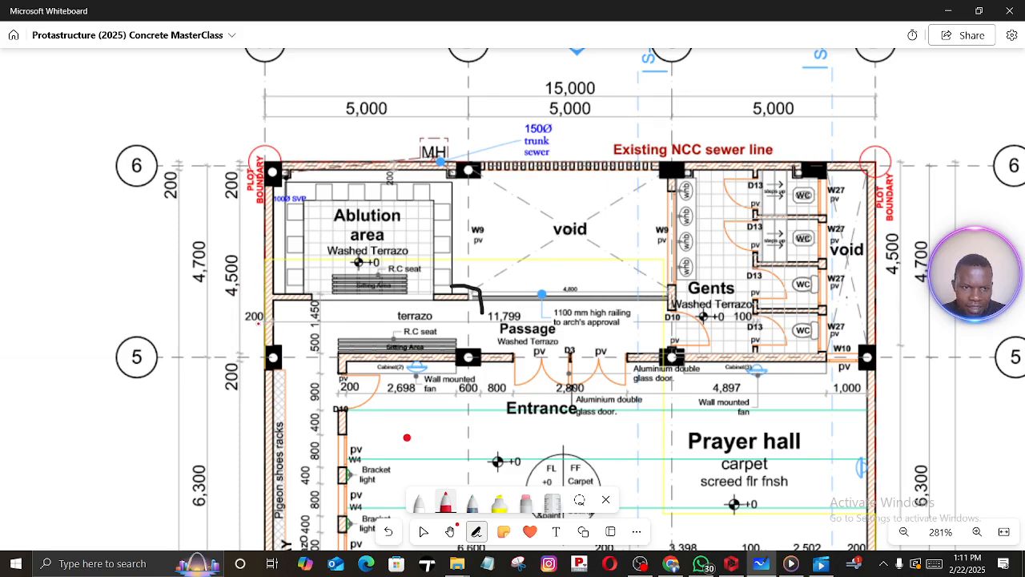
# Mark axis 5 and the wall line below the Ablution area with short red strokes at the plan's outer wall
pyautogui.keyDown('ctrl'); pyautogui.scroll(3, 313, 340); pyautogui.keyUp('ctrl')
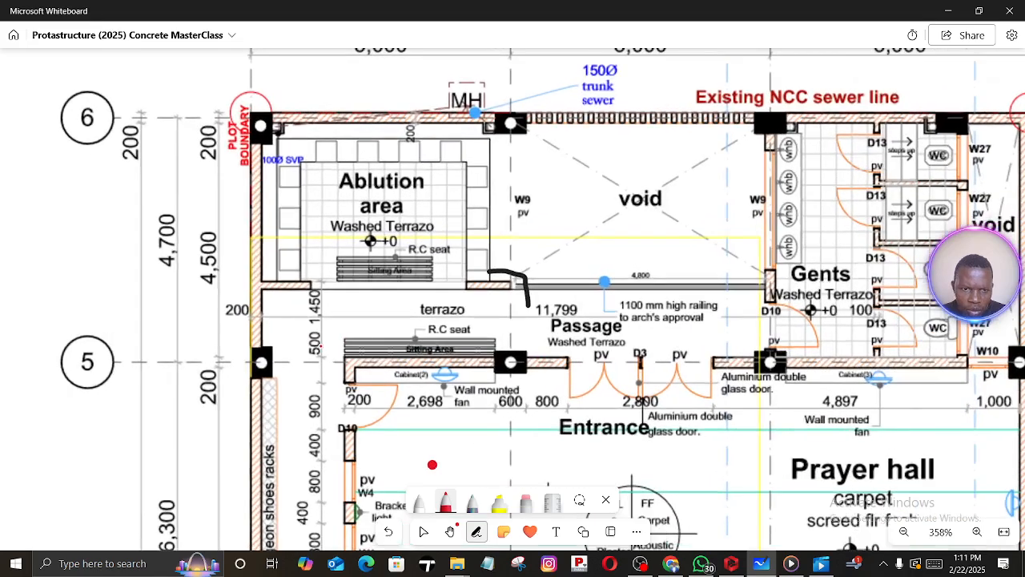
pyautogui.keyDown('ctrl'); pyautogui.scroll(2, 319, 341); pyautogui.keyUp('ctrl')
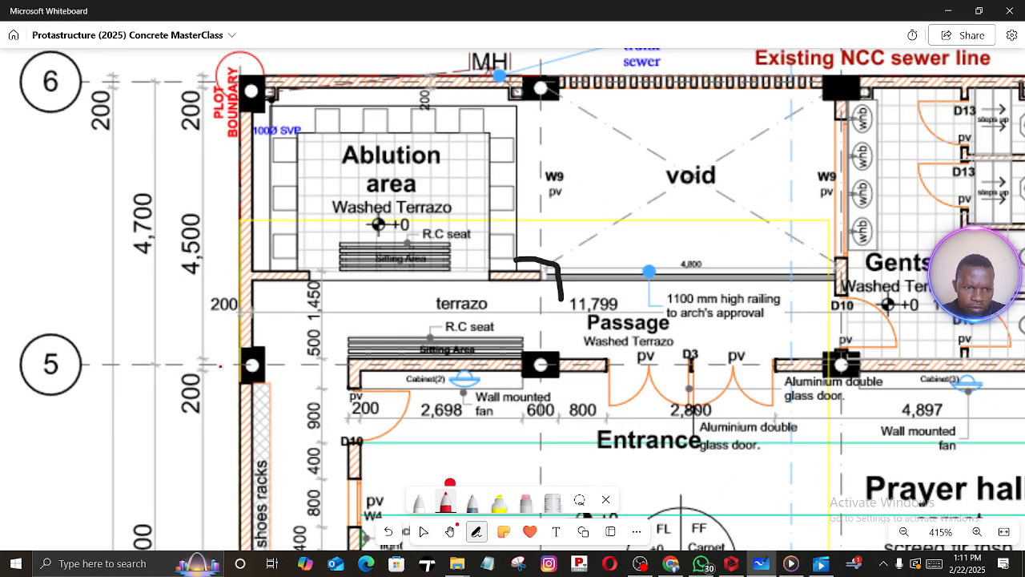
pyautogui.moveTo(219, 366); pyautogui.dragTo(244, 365)
pyautogui.moveTo(214, 279); pyautogui.dragTo(279, 273)
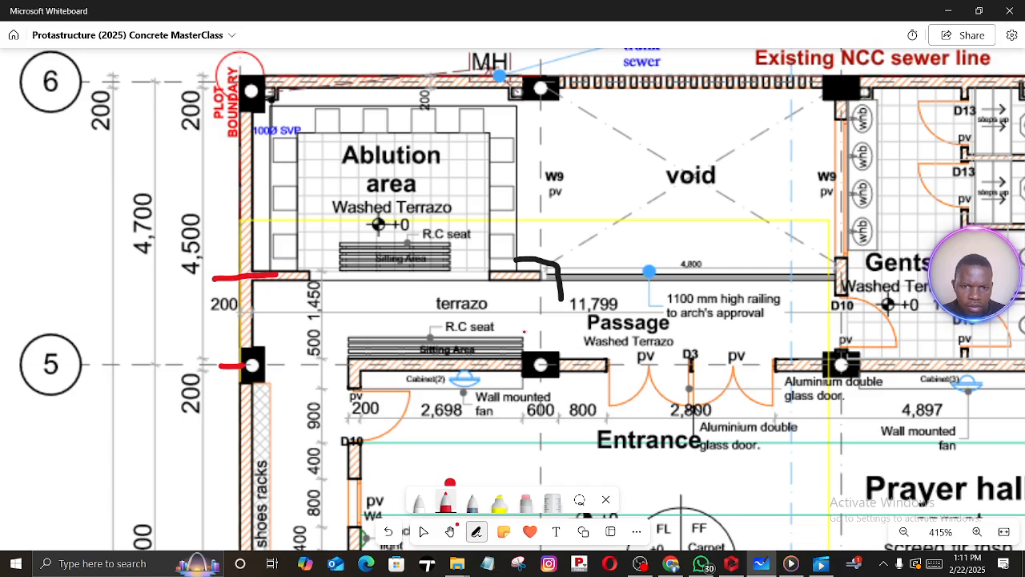
# Check the passage and Gents area near axis 5, and circle the 1,450 dimension below the Ablution area in red
pyautogui.hscroll(5, 639, 350)
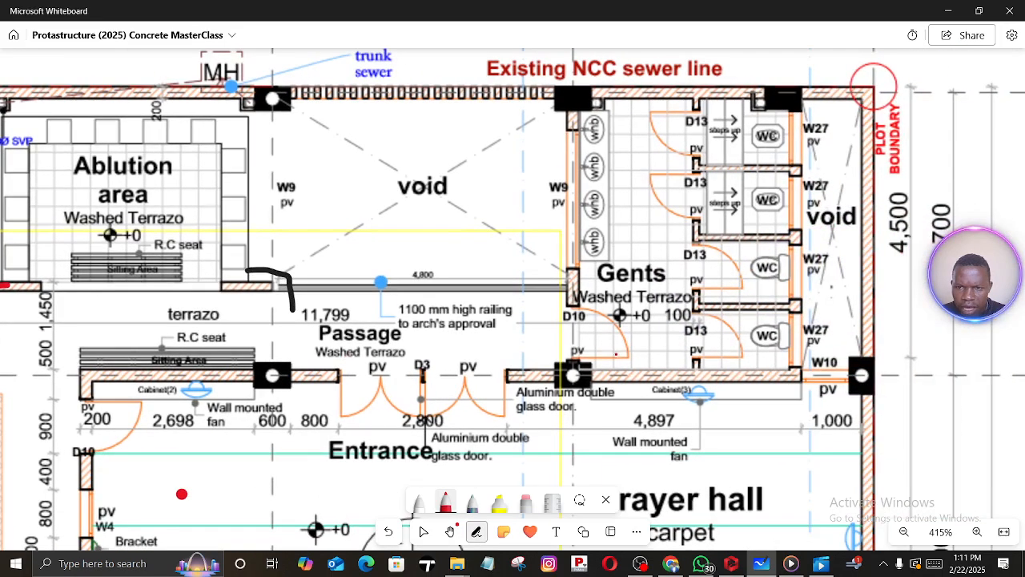
pyautogui.hscroll(3, 617, 353)
pyautogui.keyDown('ctrl'); pyautogui.scroll(3, 617, 353); pyautogui.keyUp('ctrl')
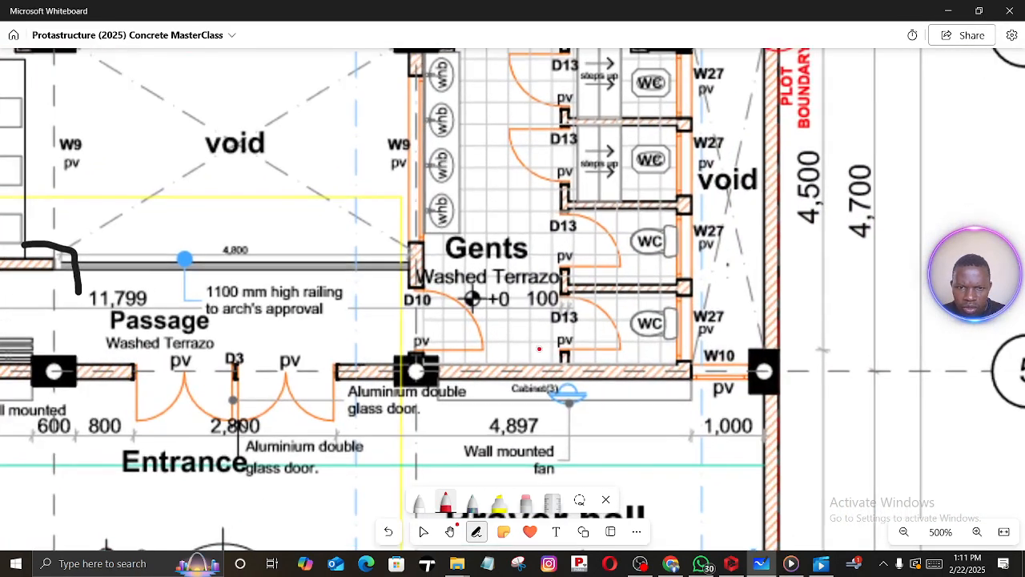
pyautogui.keyDown('ctrl'); pyautogui.scroll(-2, 407, 339); pyautogui.keyUp('ctrl')
pyautogui.moveTo(324, 336); pyautogui.dragTo(799, 307, button='middle')
pyautogui.moveTo(311, 306); pyautogui.dragTo(405, 293, button='middle')
pyautogui.scroll(1, 404, 293)
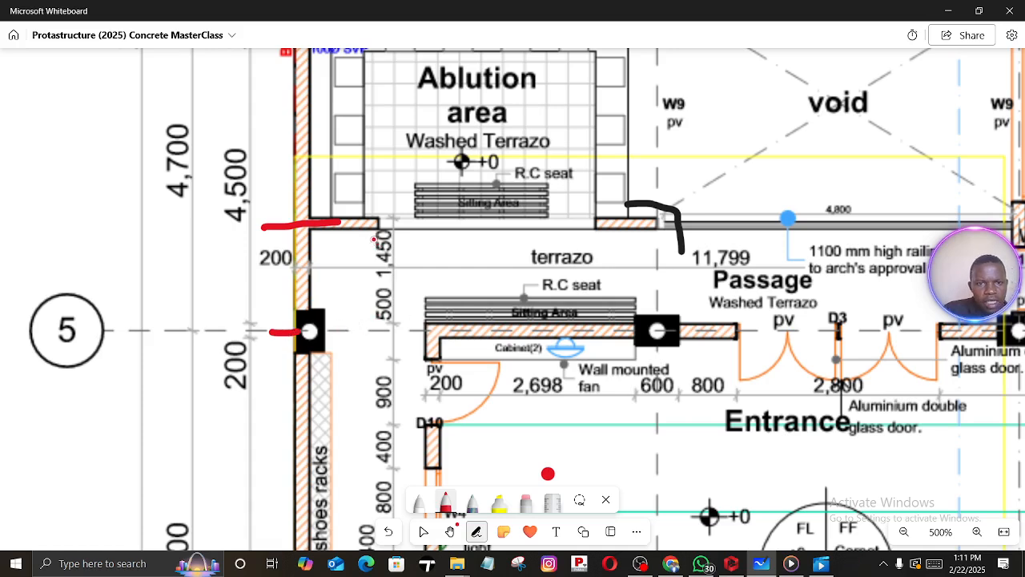
pyautogui.moveTo(377, 232)
pyautogui.mouseDown()
pyautogui.moveTo(383, 285)
pyautogui.moveTo(380, 226)
pyautogui.mouseUp()
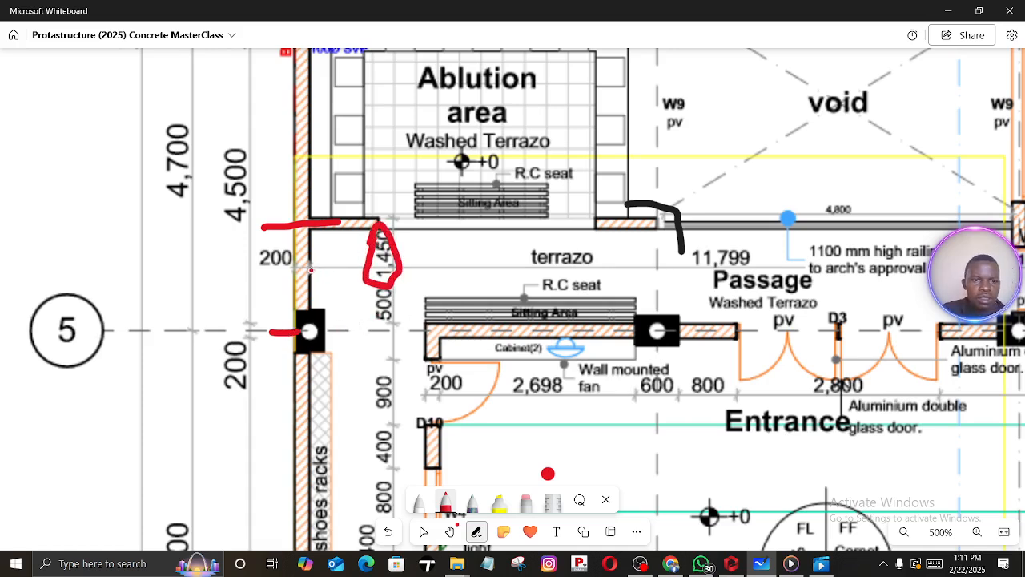
# Handwrite the digits 15 in red above the axis 5 bubble, beside the 4,700 dimension
pyautogui.keyDown('ctrl'); pyautogui.scroll(-1, 511, 276); pyautogui.keyUp('ctrl')
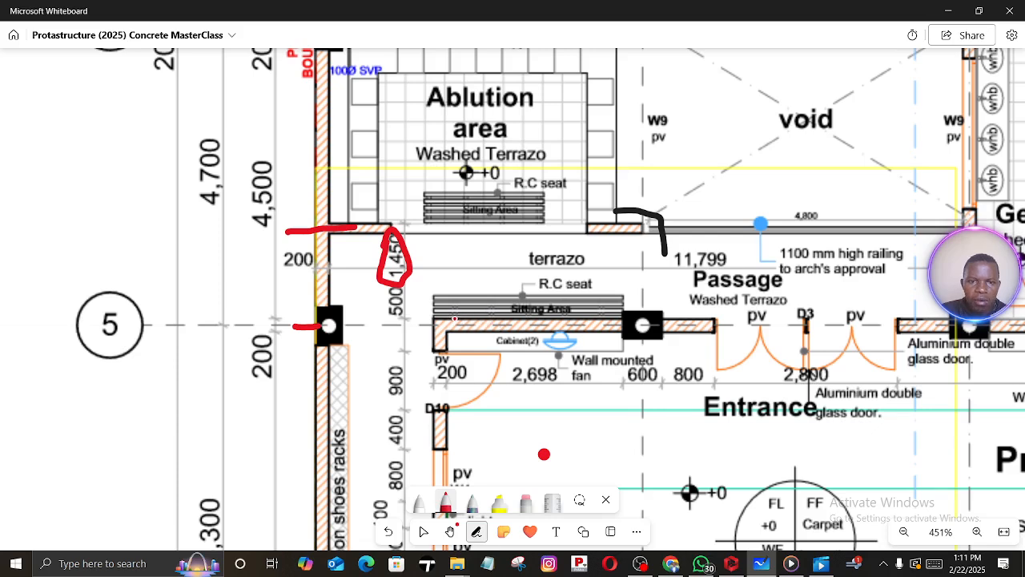
pyautogui.moveTo(102, 192)
pyautogui.mouseDown()
pyautogui.moveTo(105, 256)
pyautogui.moveTo(112, 211)
pyautogui.moveTo(146, 225)
pyautogui.moveTo(116, 241)
pyautogui.mouseUp()
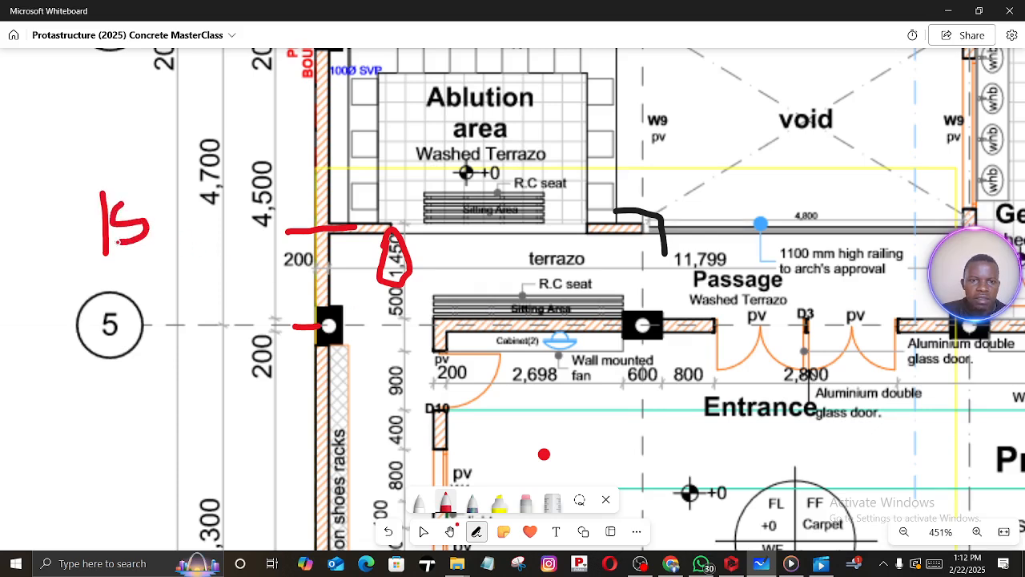
# Handwrite 1550 beside the 4,700 dimension and mark up the passage width and wall at grid 5 in red ink
pyautogui.moveTo(151, 200)
pyautogui.mouseDown()
pyautogui.moveTo(143, 207)
pyautogui.moveTo(156, 236)
pyautogui.moveTo(147, 241)
pyautogui.mouseUp()
pyautogui.moveTo(178, 196)
pyautogui.mouseDown()
pyautogui.moveTo(180, 228)
pyautogui.moveTo(202, 207)
pyautogui.mouseUp()
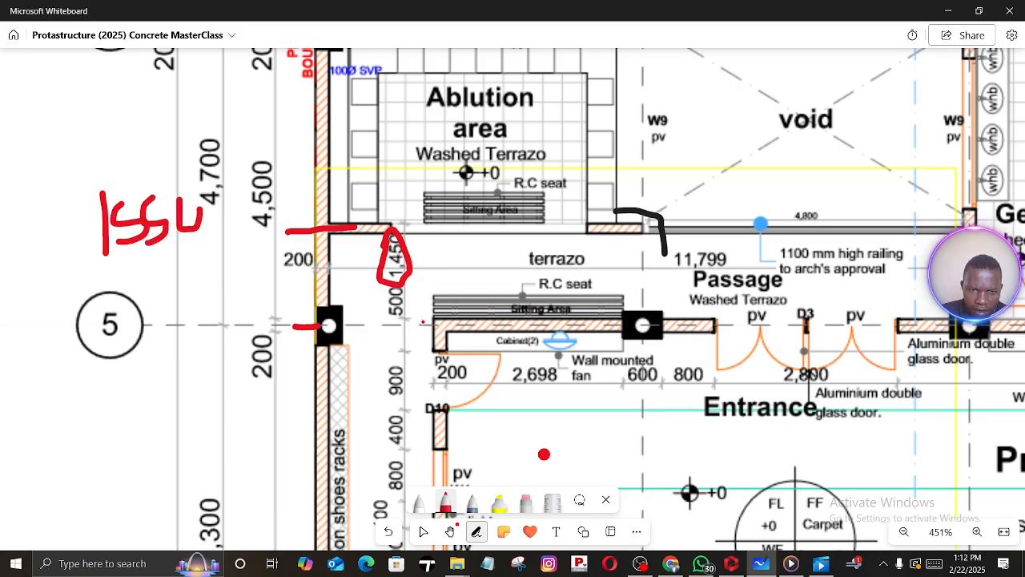
pyautogui.moveTo(427, 325); pyautogui.dragTo(429, 313)
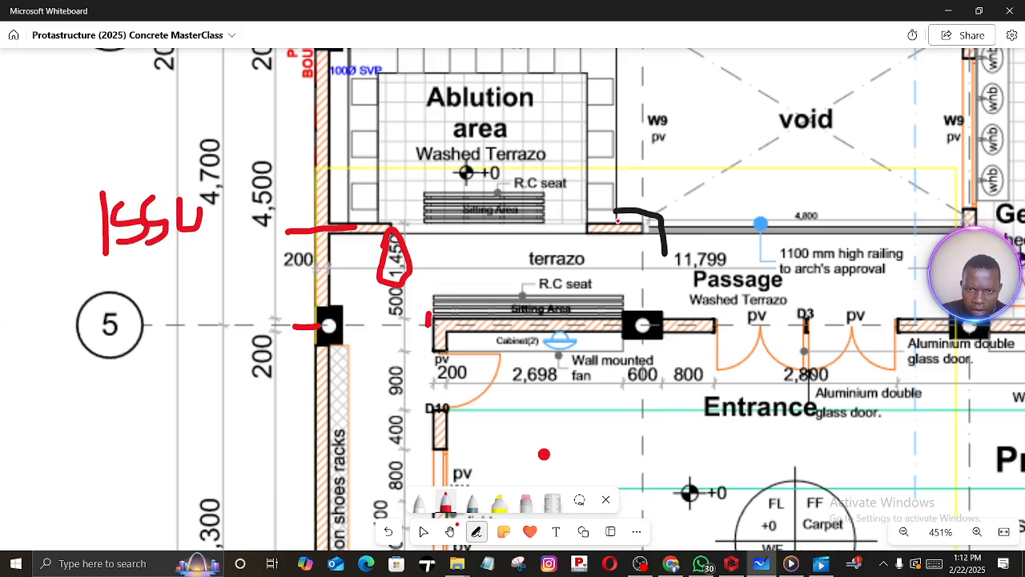
pyautogui.moveTo(414, 322)
pyautogui.mouseDown()
pyautogui.moveTo(414, 230)
pyautogui.moveTo(428, 280)
pyautogui.moveTo(484, 280)
pyautogui.moveTo(463, 316)
pyautogui.mouseUp()
pyautogui.moveTo(516, 273); pyautogui.dragTo(527, 298)
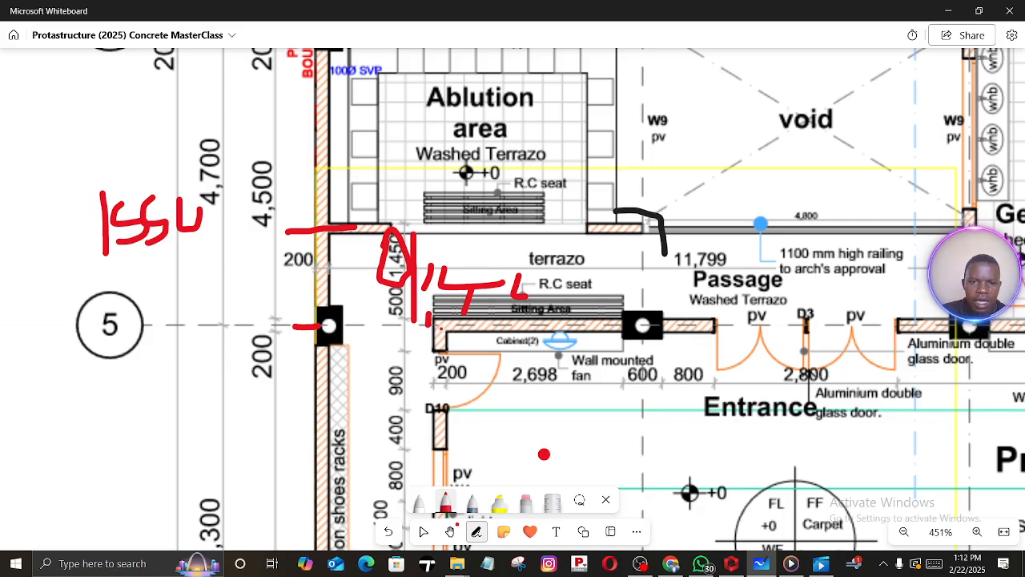
pyautogui.keyDown('ctrl'); pyautogui.scroll(1, 438, 328); pyautogui.keyUp('ctrl')
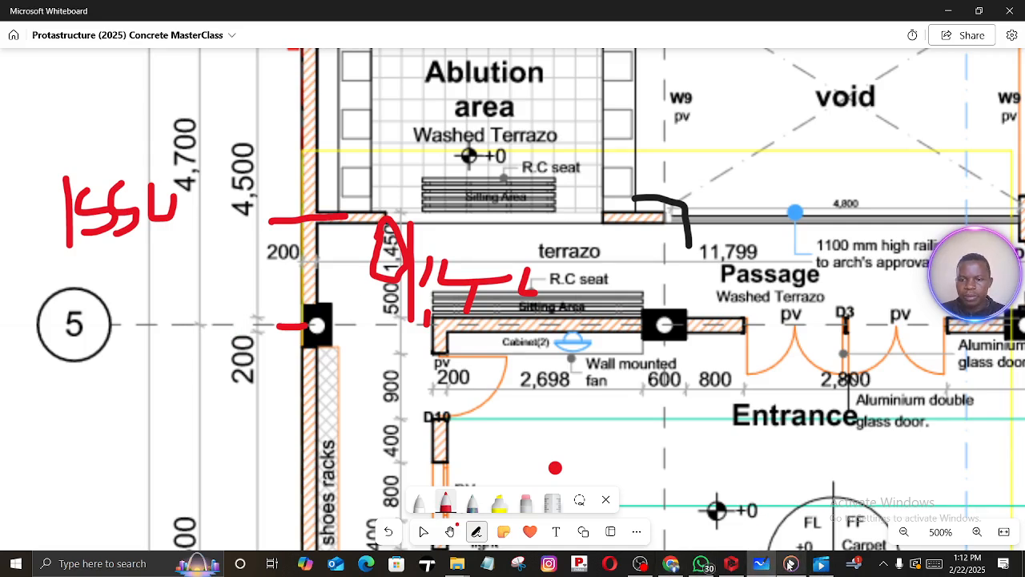
# Switch to the Storey 1 plan in ProtaStructure and locate grid axis 5
pyautogui.moveTo(733, 563)
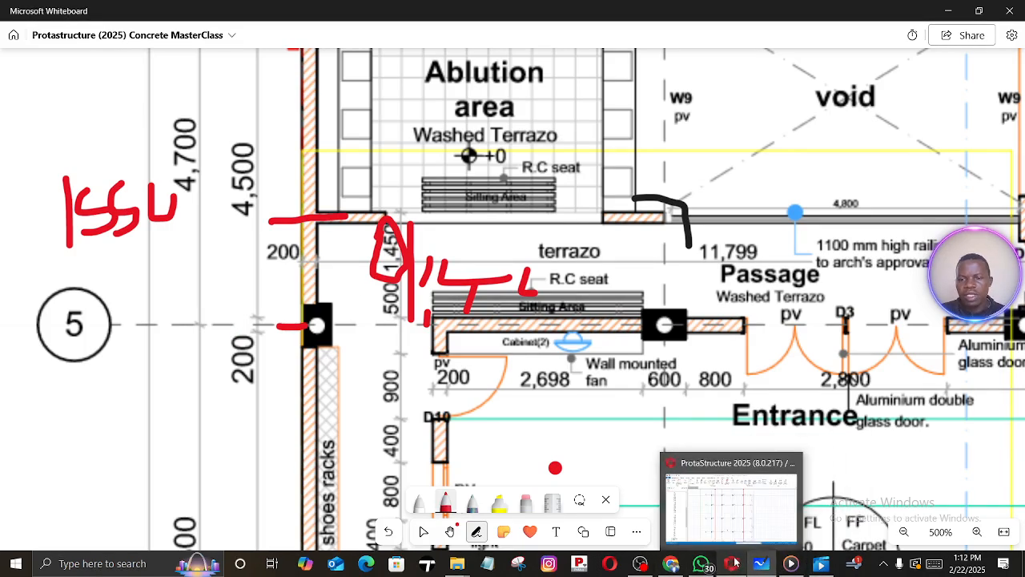
pyautogui.click(734, 563)
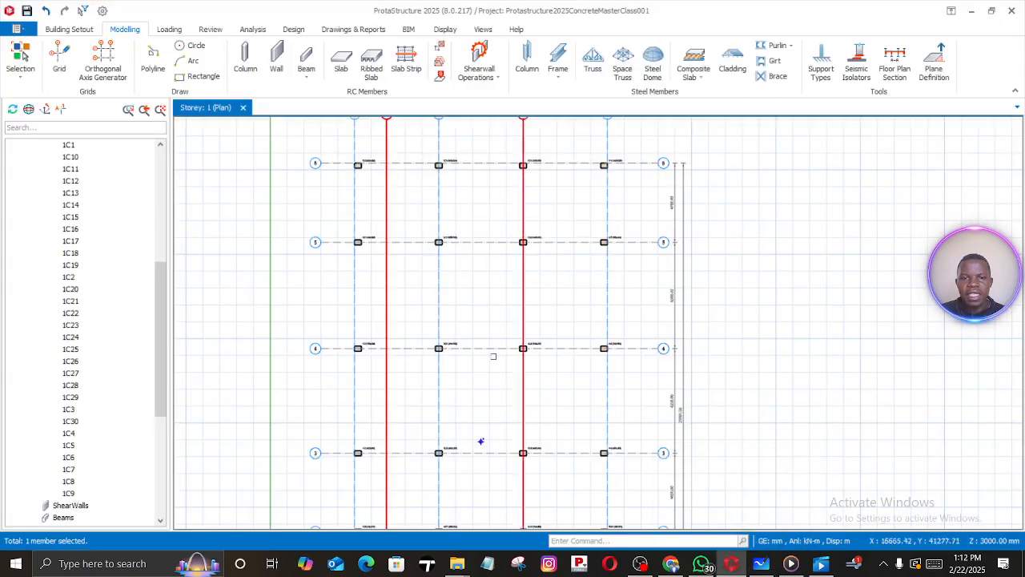
pyautogui.scroll(6, 404, 307)
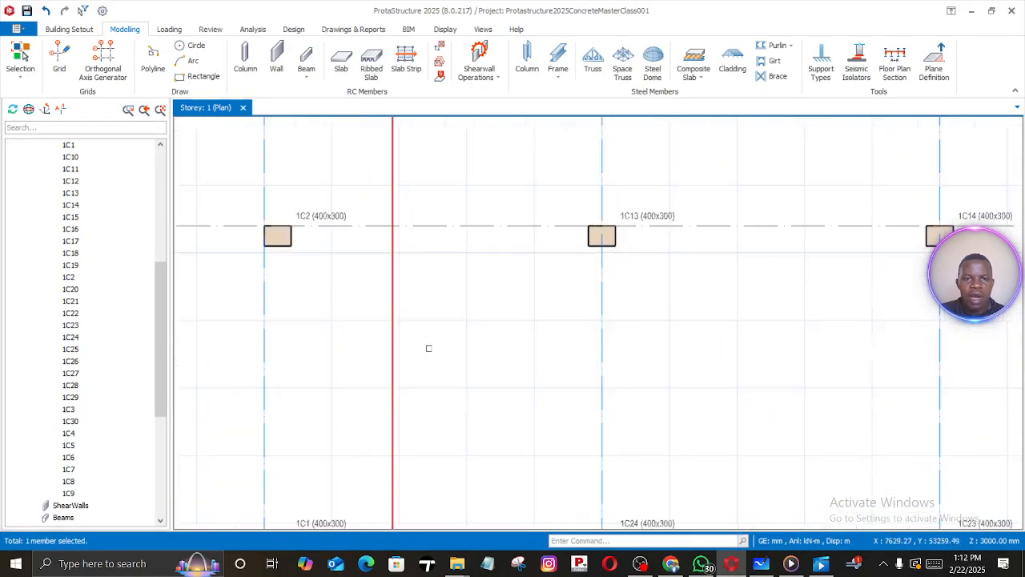
pyautogui.scroll(-6, 428, 348)
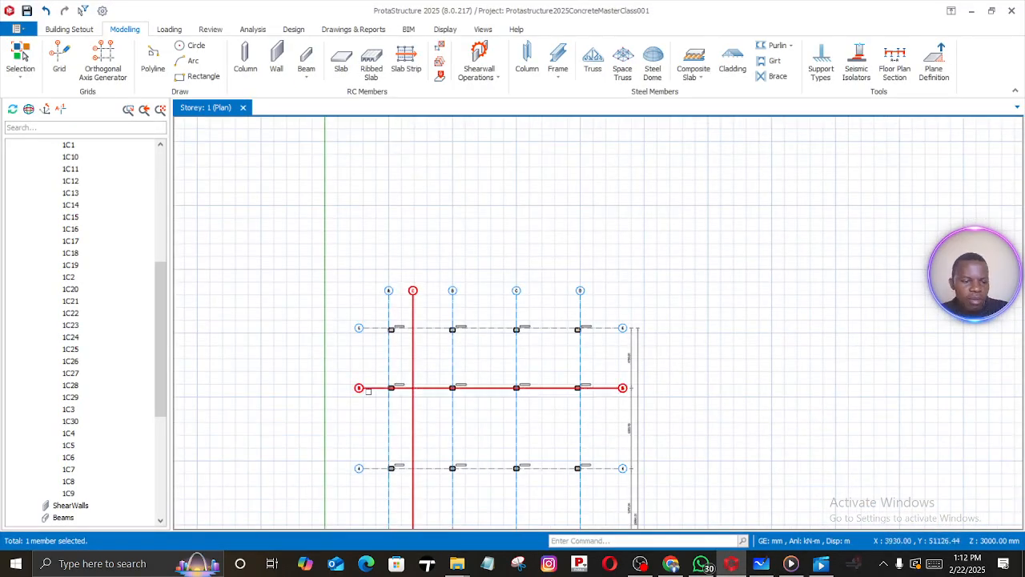
pyautogui.scroll(2, 368, 391)
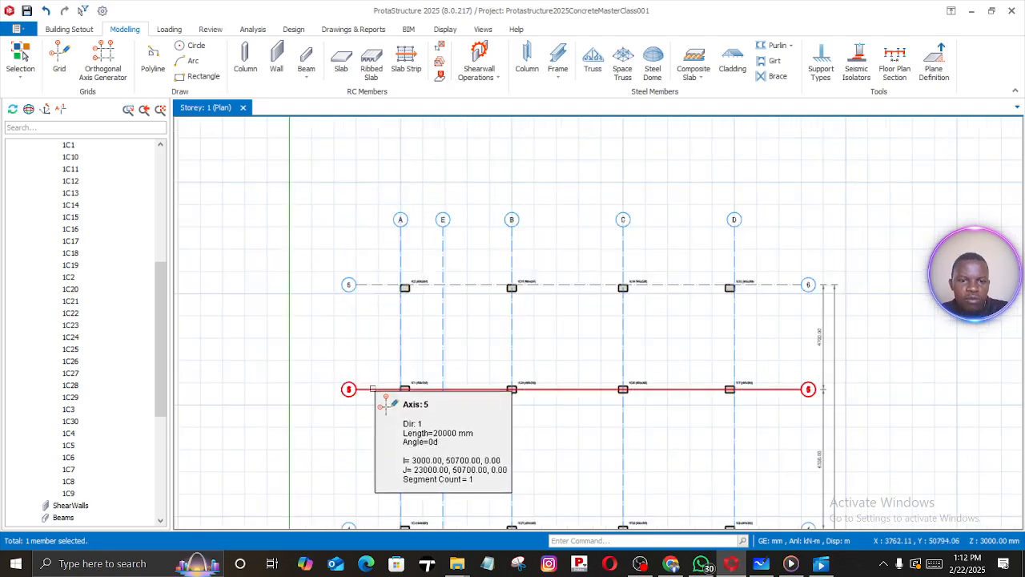
# Offset grid axis 5 by 1550 mm towards axis 6 to create a new horizontal axis
pyautogui.rightClick(375, 393)
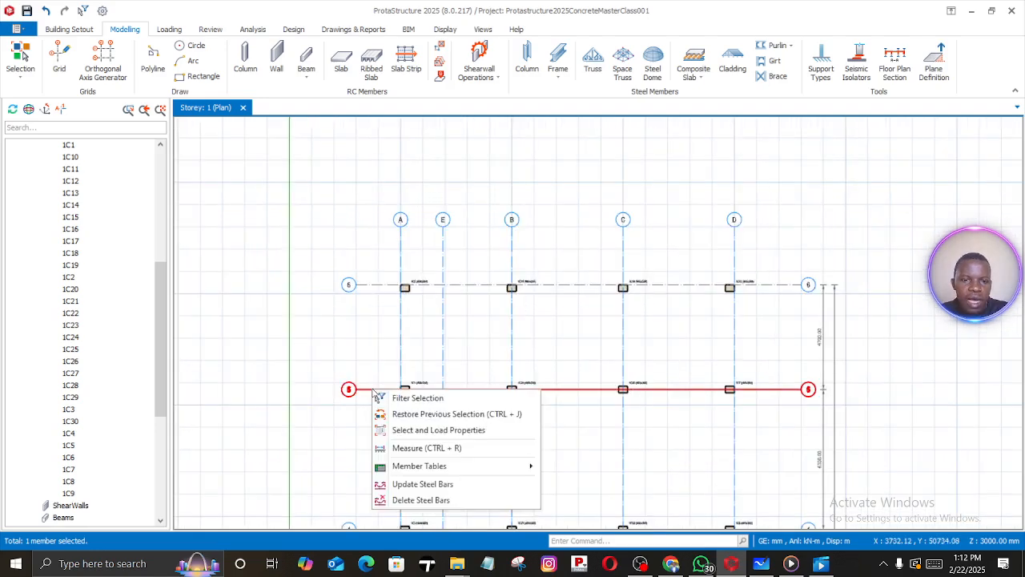
pyautogui.rightClick(370, 390)
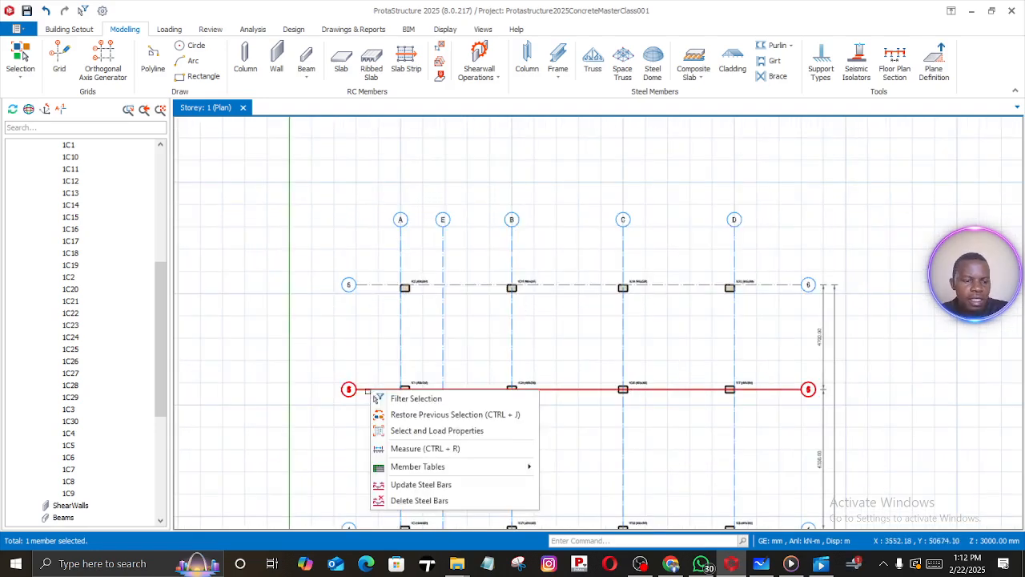
pyautogui.click(365, 401)
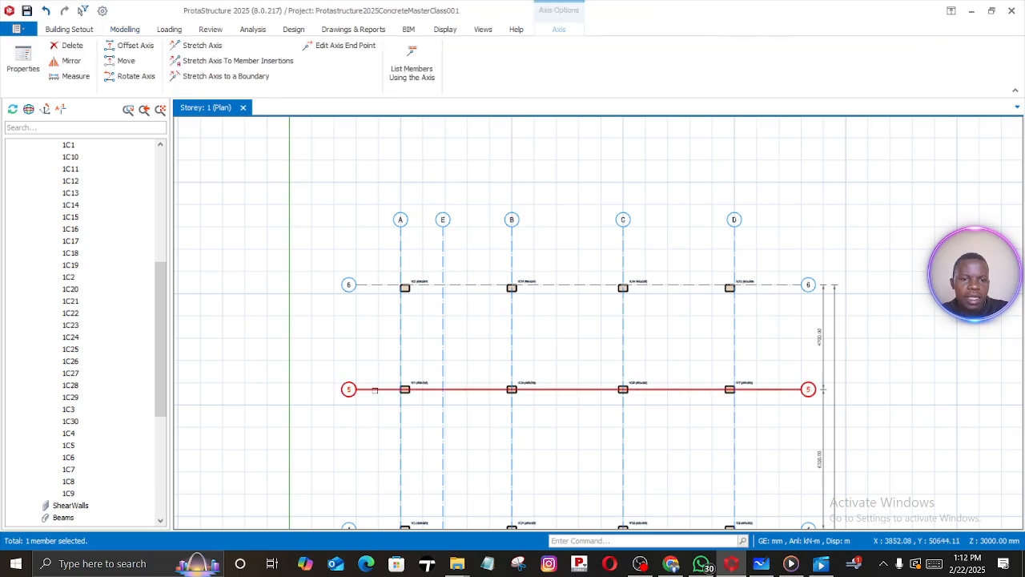
pyautogui.rightClick(375, 391)
pyautogui.click(406, 185)
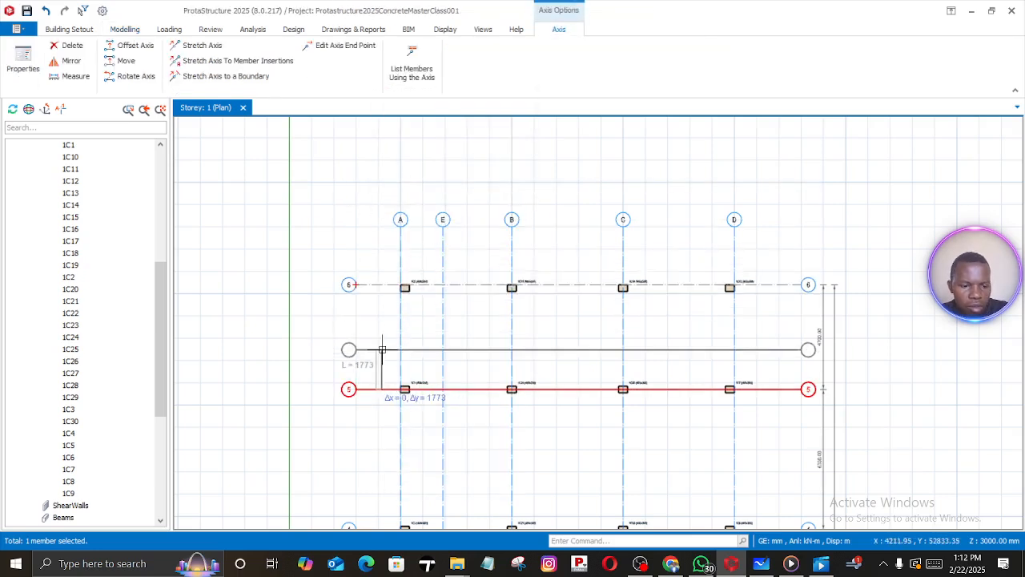
pyautogui.press('Tab')
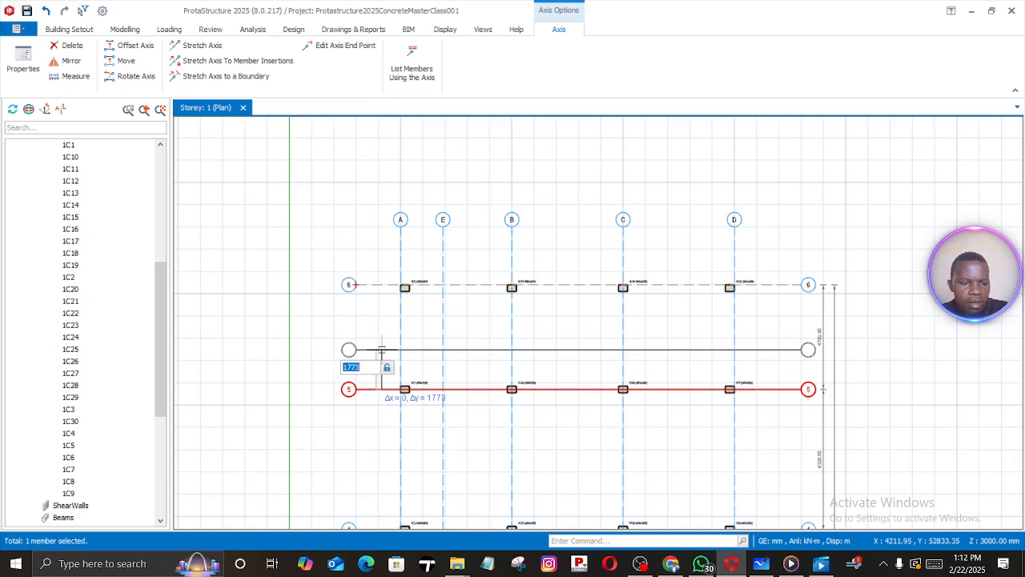
pyautogui.write('155')
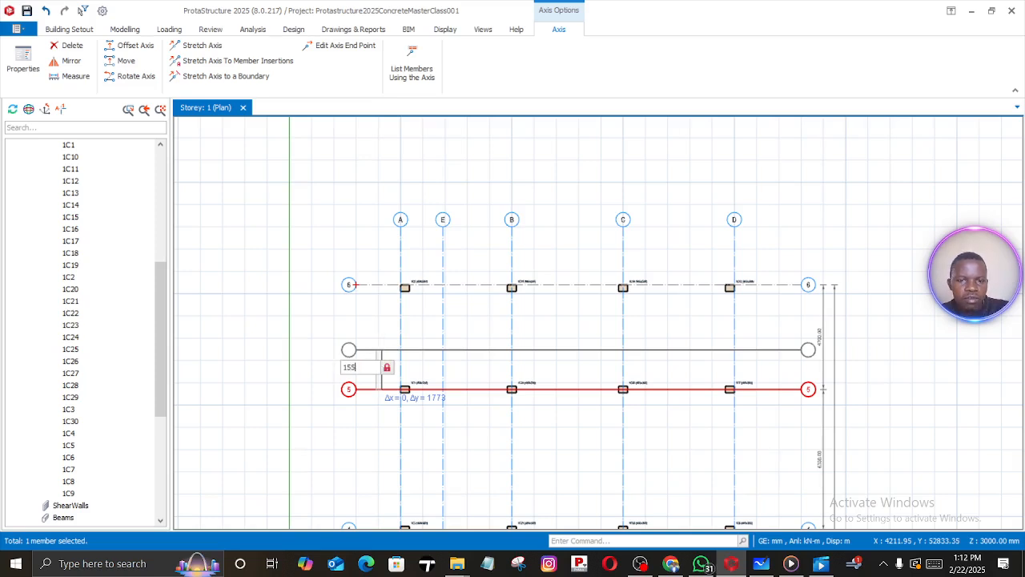
pyautogui.write('0')
pyautogui.press('Return')
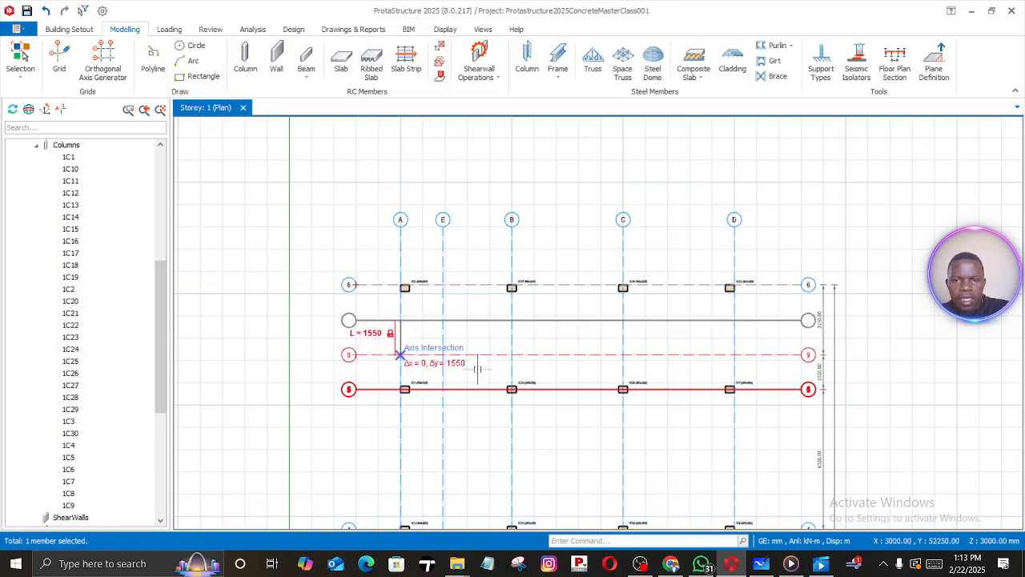
pyautogui.press('Escape')
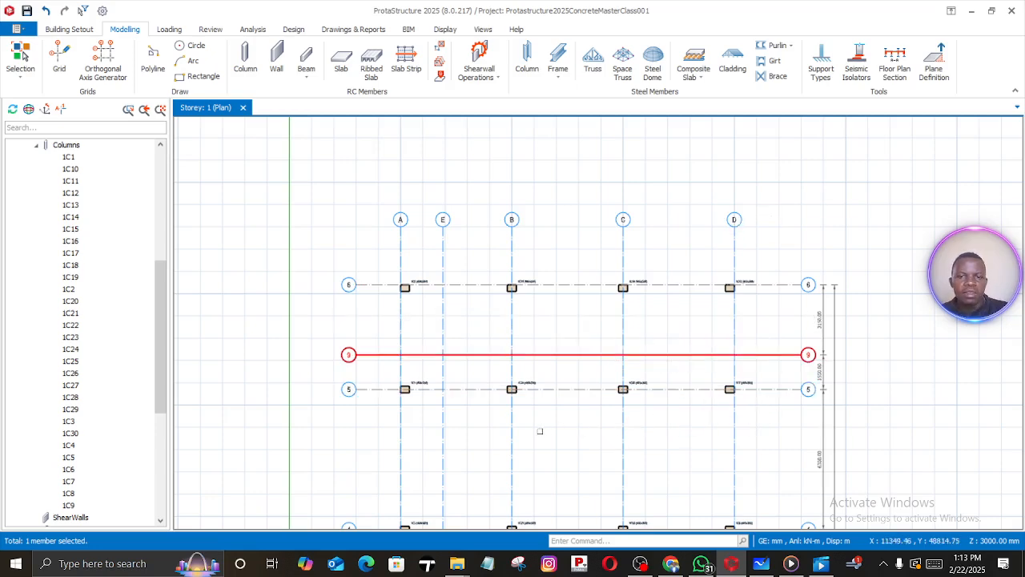
pyautogui.press('Escape')
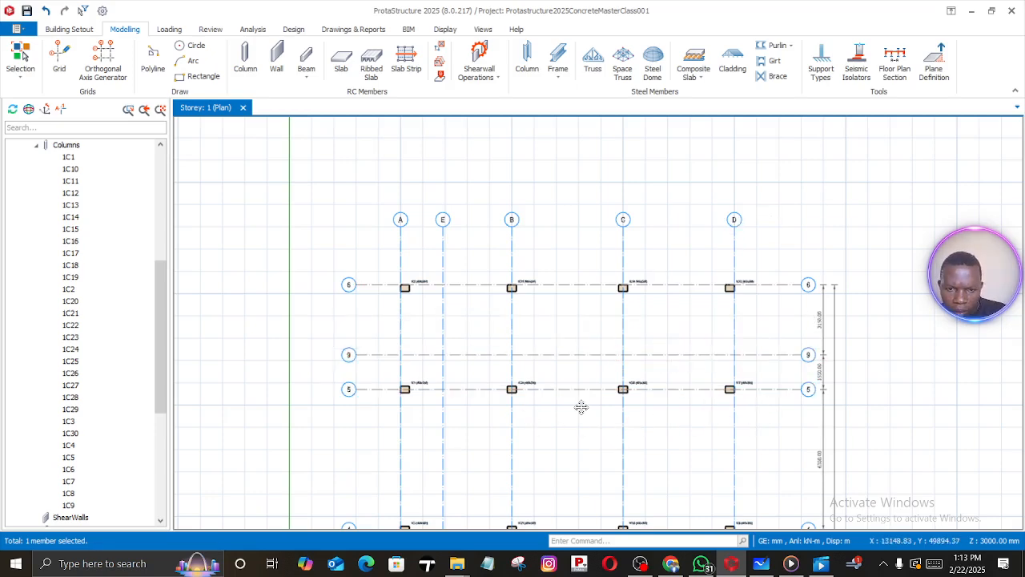
pyautogui.moveTo(582, 407); pyautogui.dragTo(536, 339, button='middle')
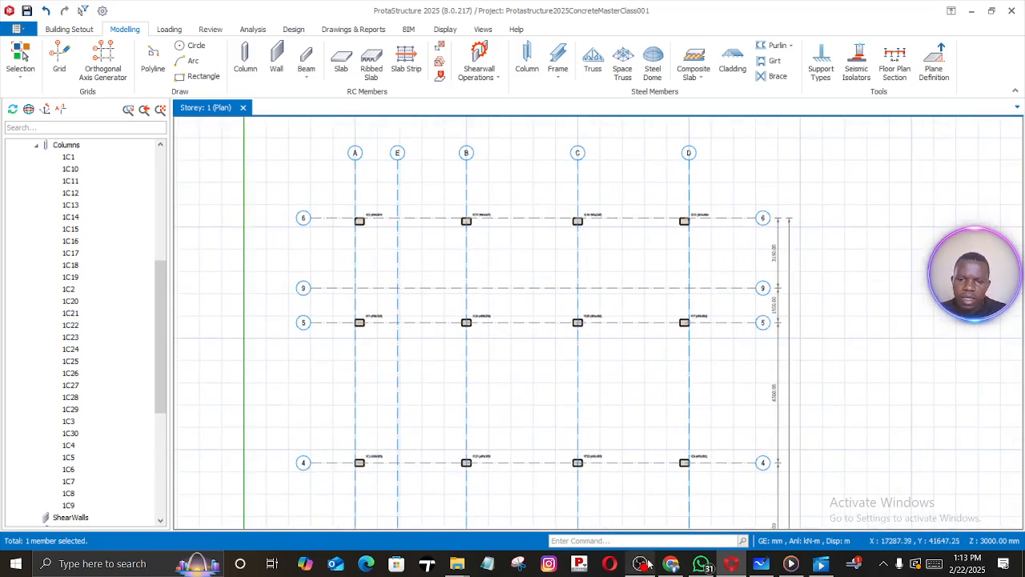
# Switch to Microsoft Whiteboard and examine the ground floor plan from the passage at grid 5 down to grid 1
pyautogui.click(759, 566)
pyautogui.keyDown('ctrl'); pyautogui.scroll(-5, 542, 345); pyautogui.keyUp('ctrl')
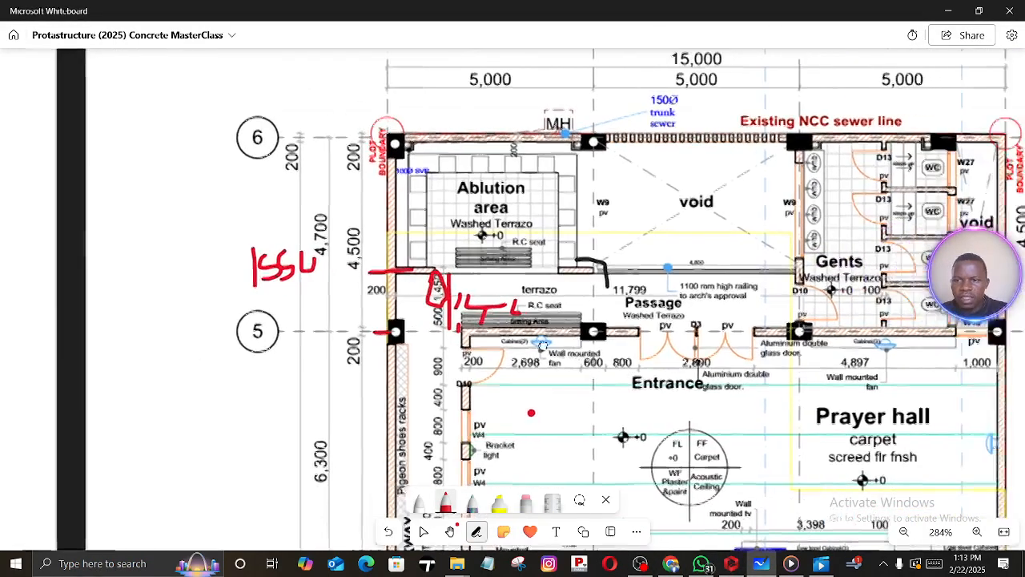
pyautogui.moveTo(543, 345); pyautogui.dragTo(236, 322, button='middle')
pyautogui.moveTo(609, 401); pyautogui.dragTo(574, 218, button='middle')
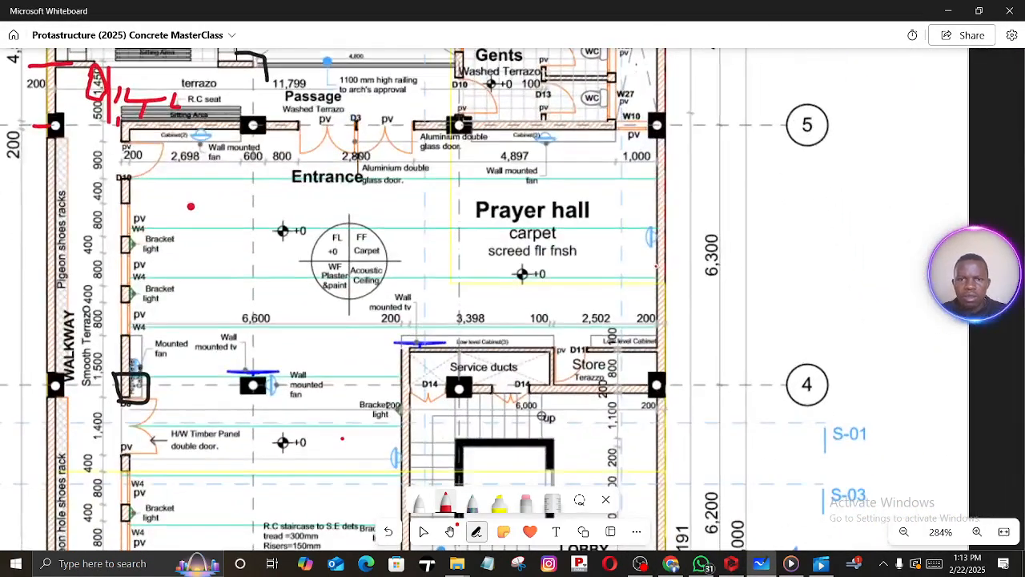
pyautogui.scroll(-2, 641, 282)
pyautogui.keyDown('ctrl'); pyautogui.scroll(-2, 641, 282); pyautogui.keyUp('ctrl')
pyautogui.scroll(-5, 898, 435)
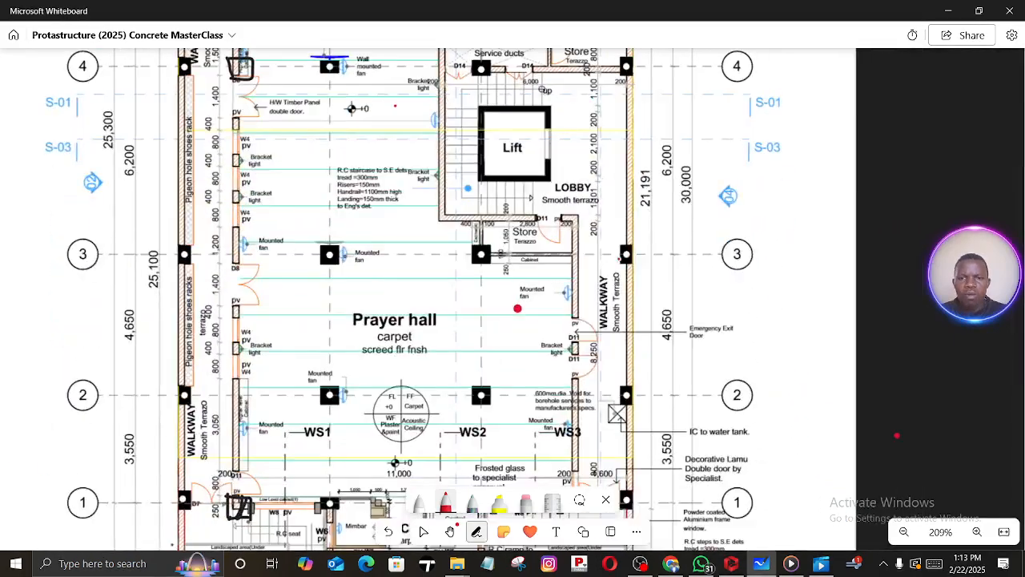
pyautogui.scroll(-3, 897, 435)
# Examine the walls around the lobby, store and walkway near grid D and the dimension chain below the plan
pyautogui.keyDown('ctrl'); pyautogui.scroll(1, 925, 307); pyautogui.keyUp('ctrl')
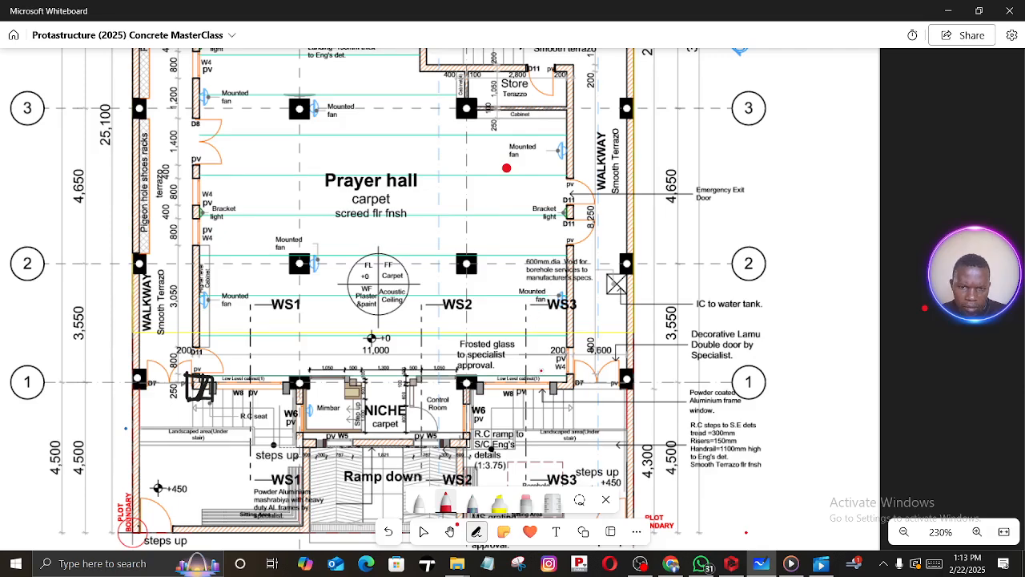
pyautogui.keyDown('ctrl'); pyautogui.scroll(1, 548, 360); pyautogui.keyUp('ctrl')
pyautogui.keyDown('ctrl'); pyautogui.scroll(1, 557, 418); pyautogui.keyUp('ctrl')
pyautogui.scroll(3, 558, 418)
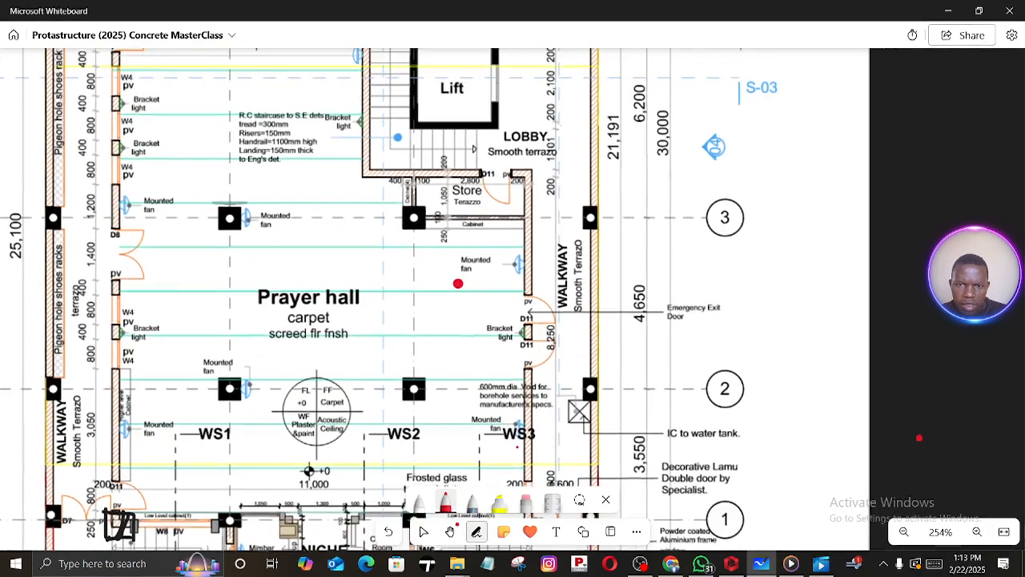
pyautogui.scroll(1, 557, 418)
pyautogui.scroll(2, 557, 418)
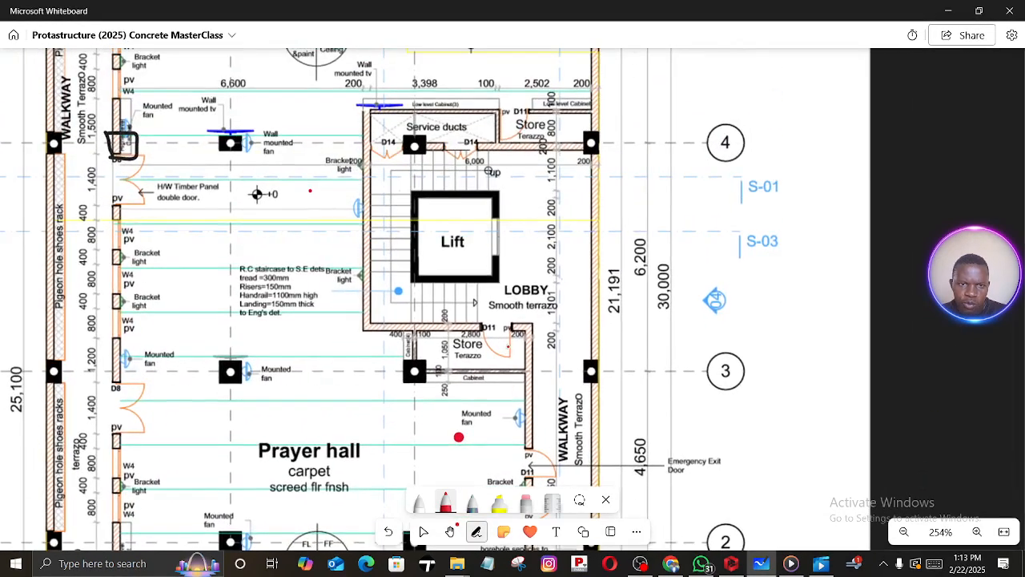
pyautogui.keyDown('ctrl'); pyautogui.scroll(-3, 510, 329); pyautogui.keyUp('ctrl')
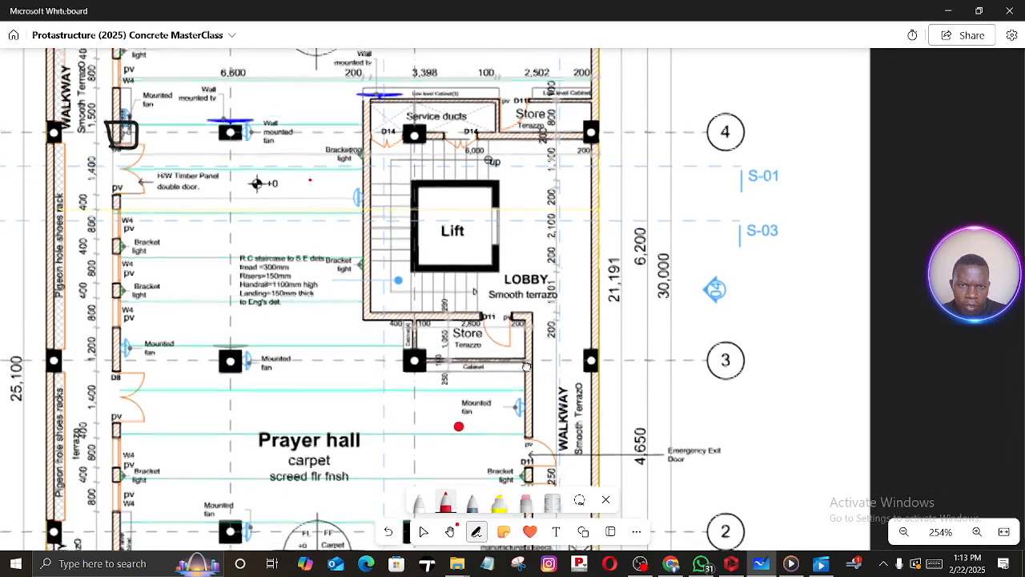
pyautogui.scroll(-3, 861, 419)
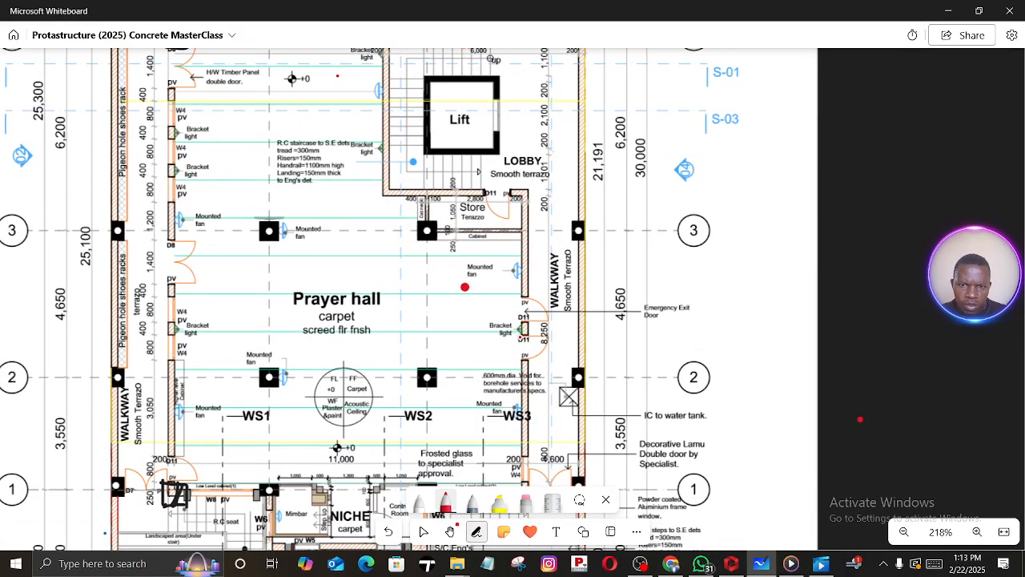
pyautogui.scroll(5, 861, 419)
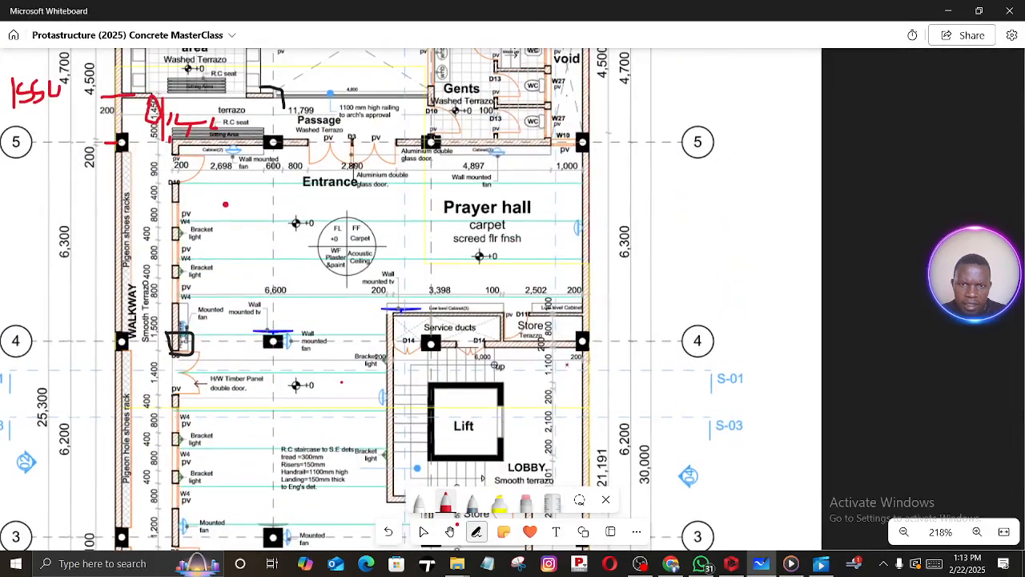
pyautogui.moveTo(575, 341); pyautogui.dragTo(562, 98, button='middle')
pyautogui.scroll(-4, 551, 408)
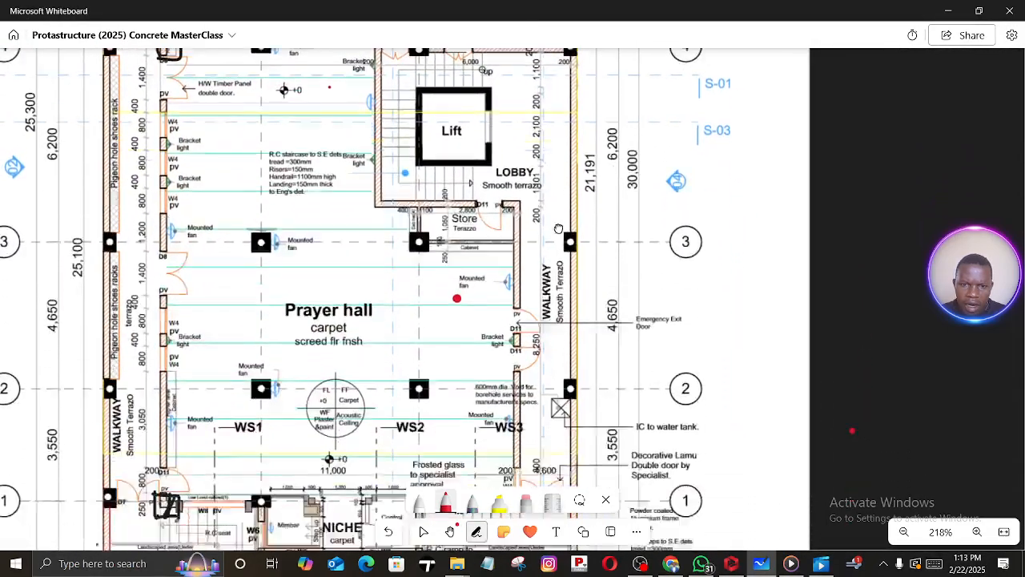
pyautogui.scroll(-1, 531, 337)
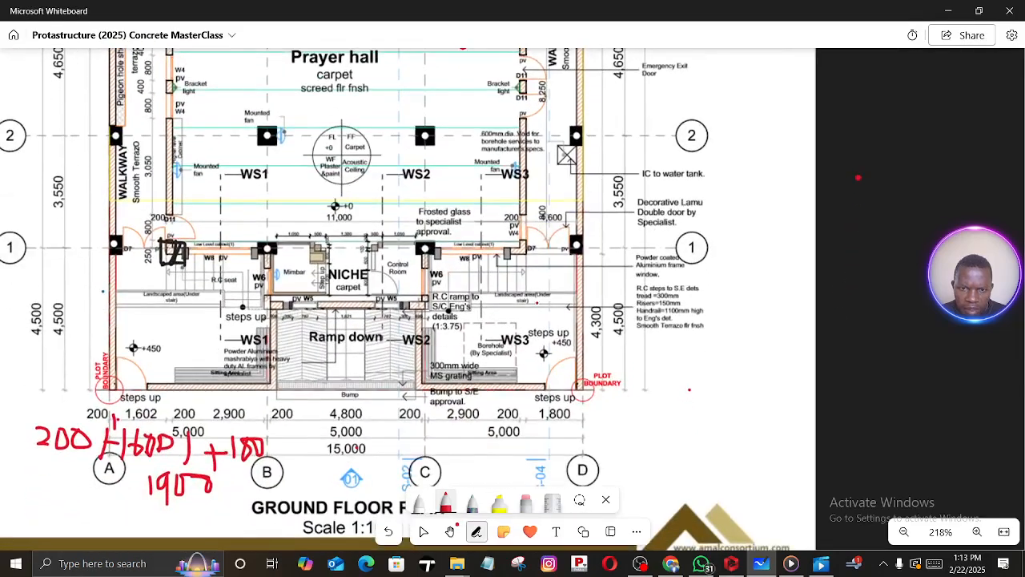
pyautogui.keyDown('ctrl'); pyautogui.scroll(1, 539, 407); pyautogui.keyUp('ctrl')
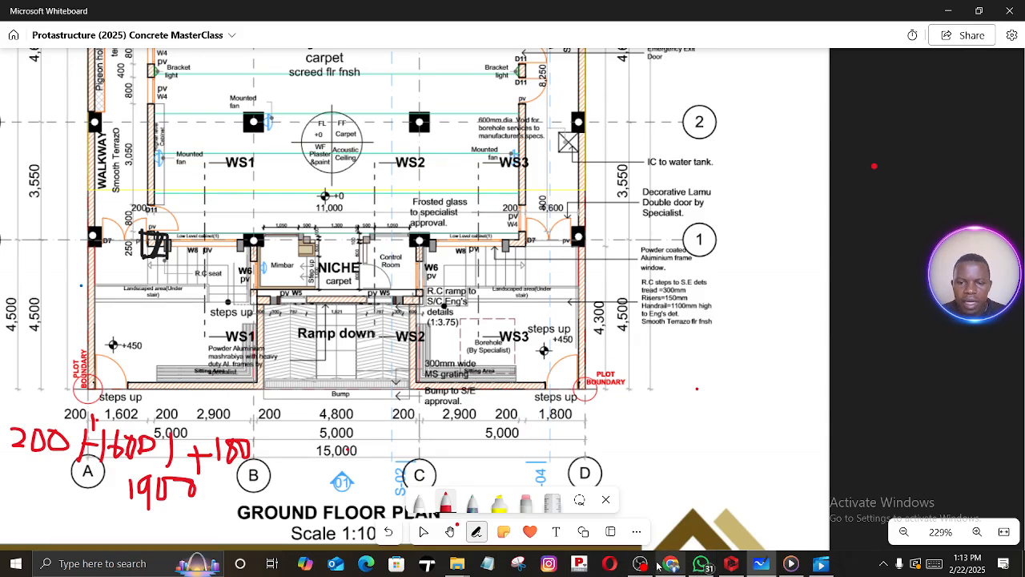
# Switch to the Storey 1 plan in ProtaStructure and locate grid axis D between axes 4 and 1
pyautogui.moveTo(730, 567)
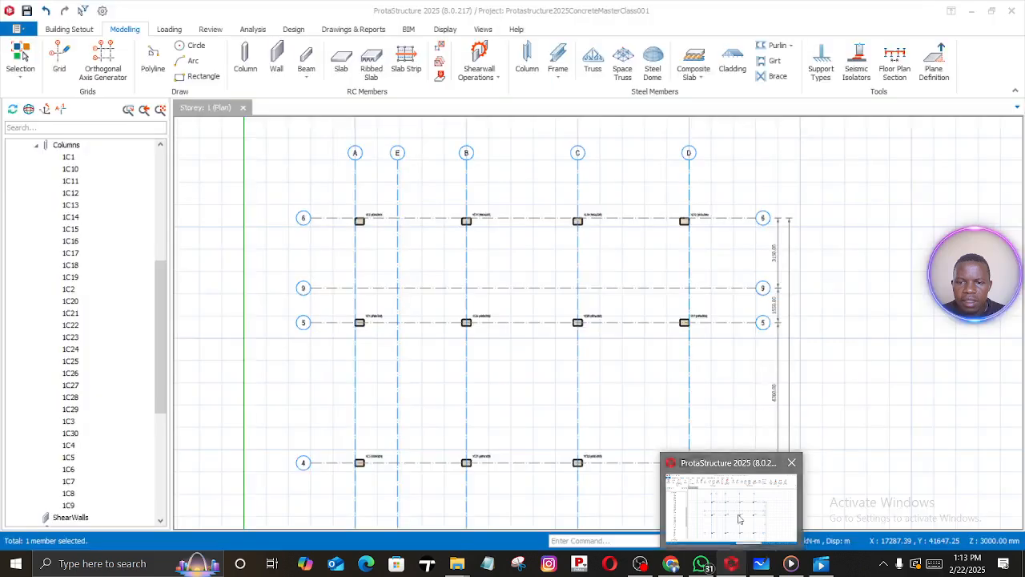
pyautogui.click(739, 518)
pyautogui.scroll(-3, 705, 420)
pyautogui.moveTo(697, 427); pyautogui.dragTo(668, 232, button='middle')
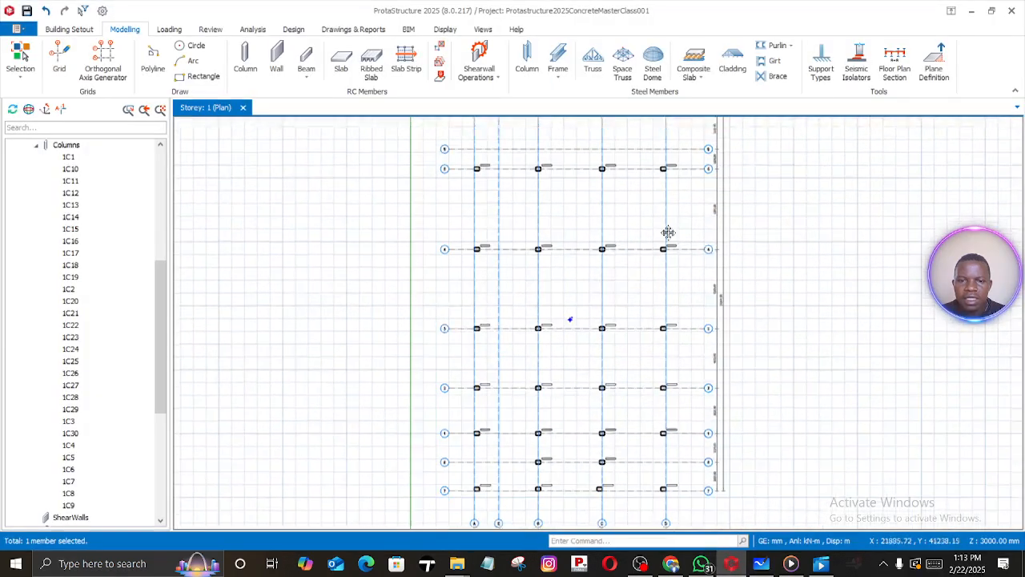
pyautogui.scroll(2, 665, 352)
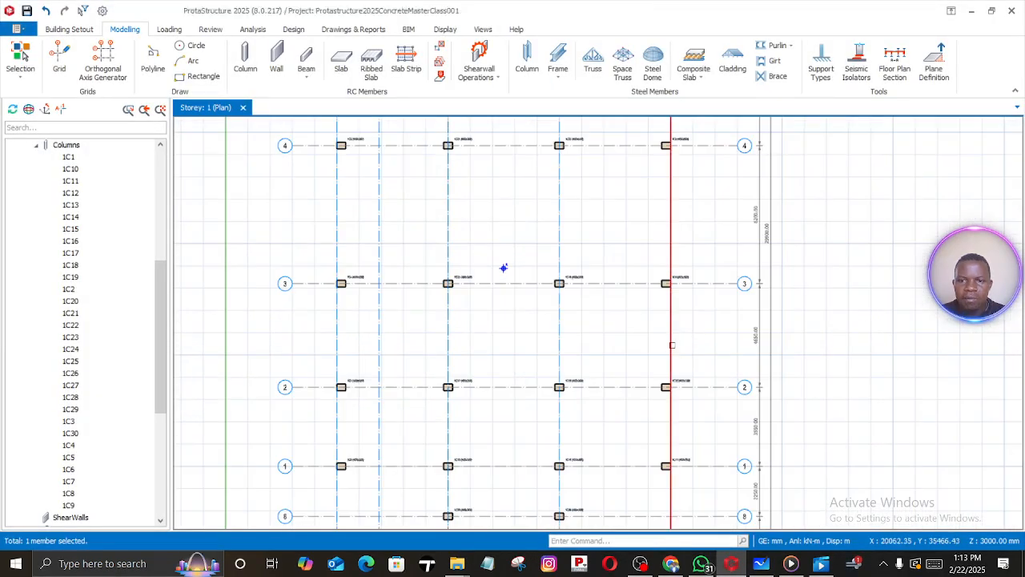
pyautogui.rightClick(672, 345)
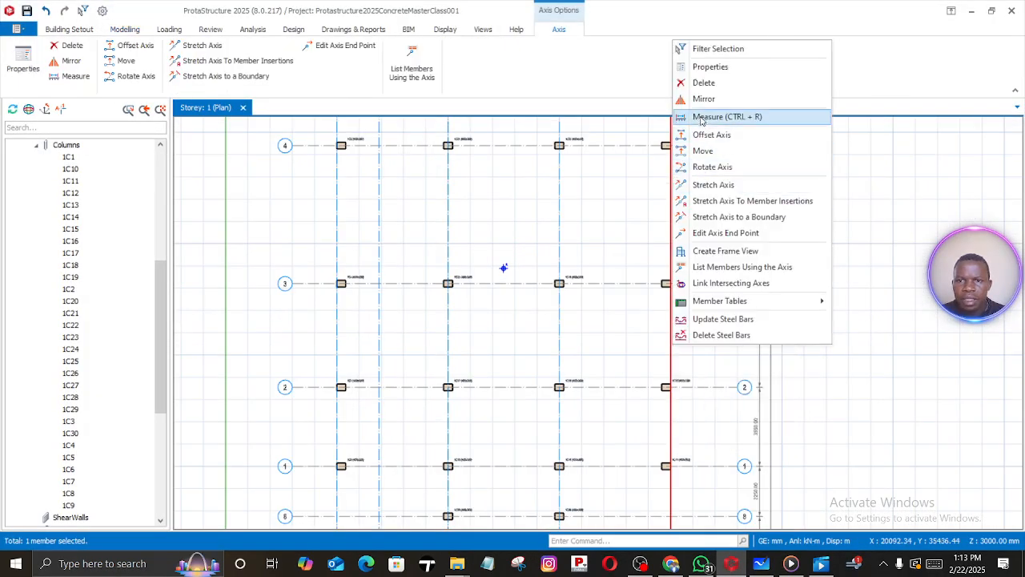
pyautogui.click(709, 67)
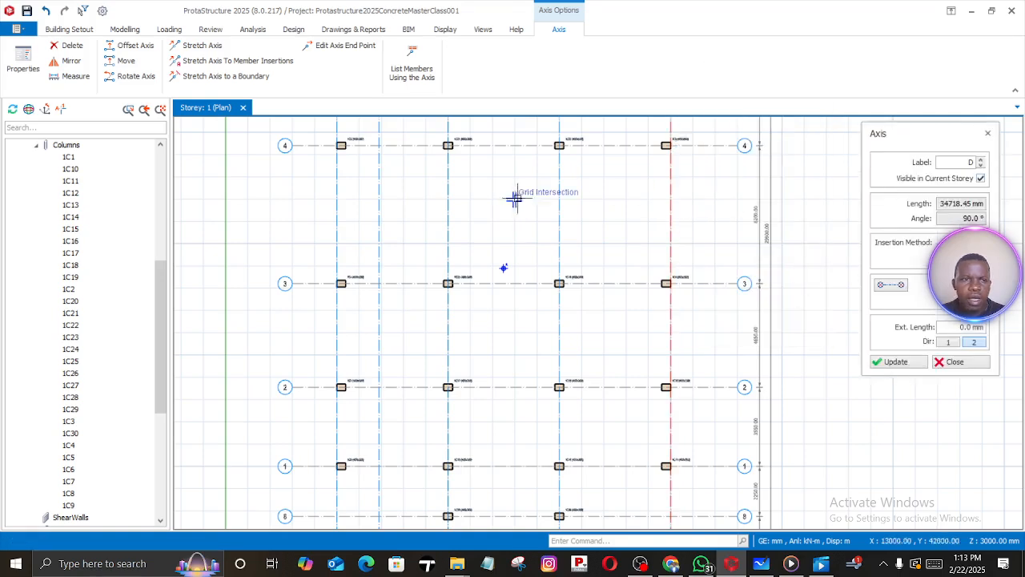
pyautogui.press('Escape')
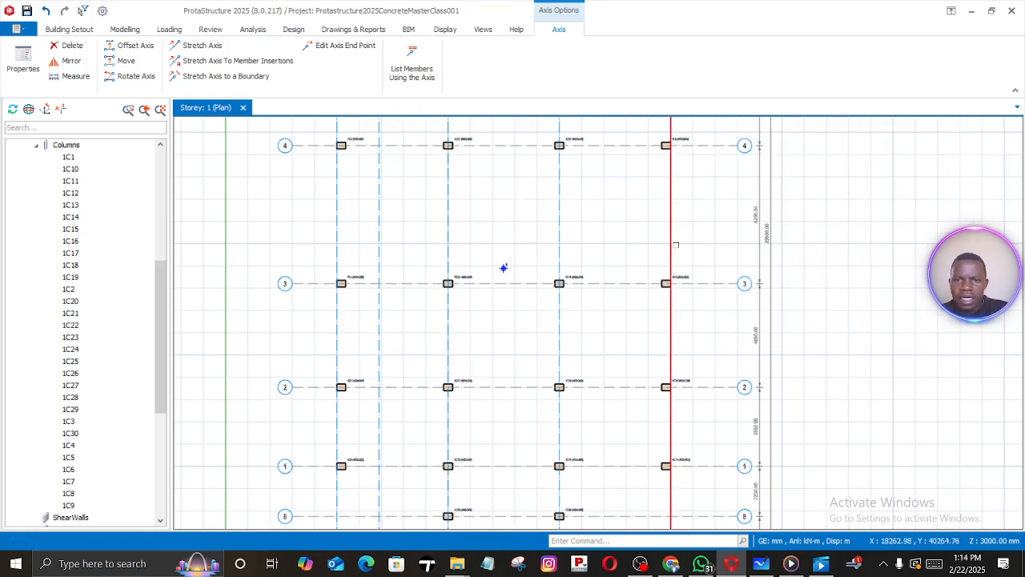
# Offset grid axis D by -1900 mm towards axis C to create a new vertical axis
pyautogui.rightClick(669, 244)
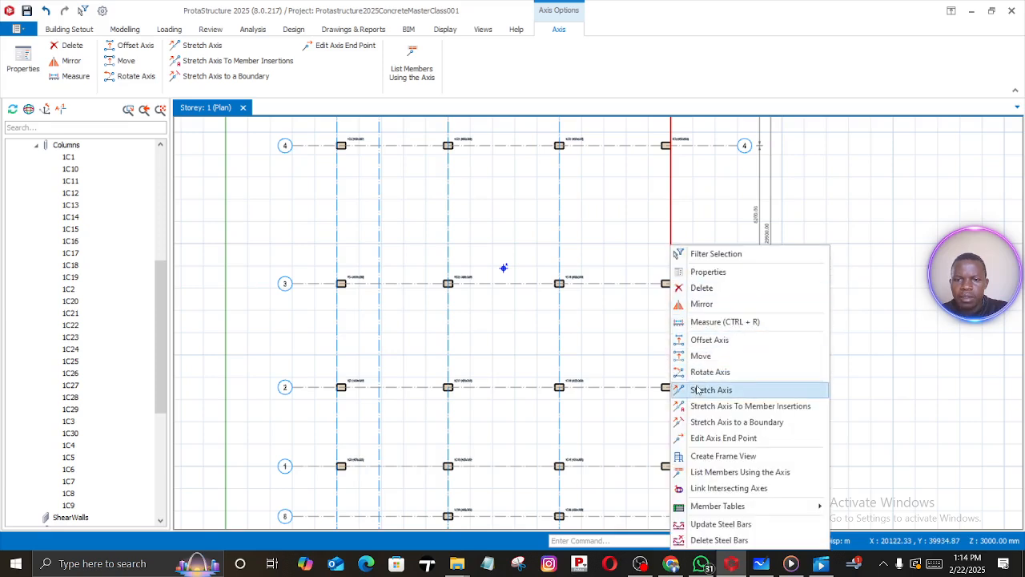
pyautogui.click(701, 339)
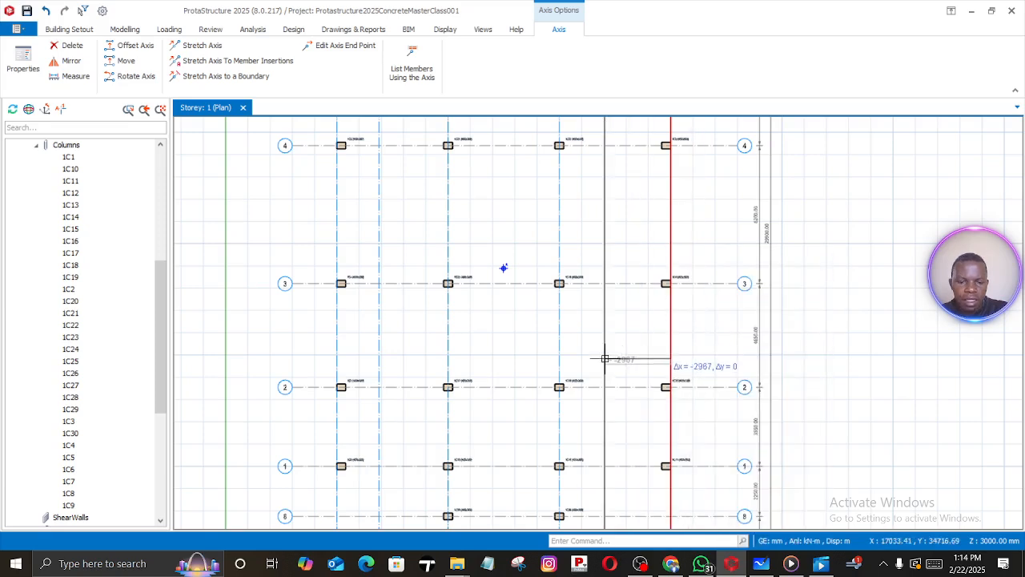
pyautogui.press('Tab')
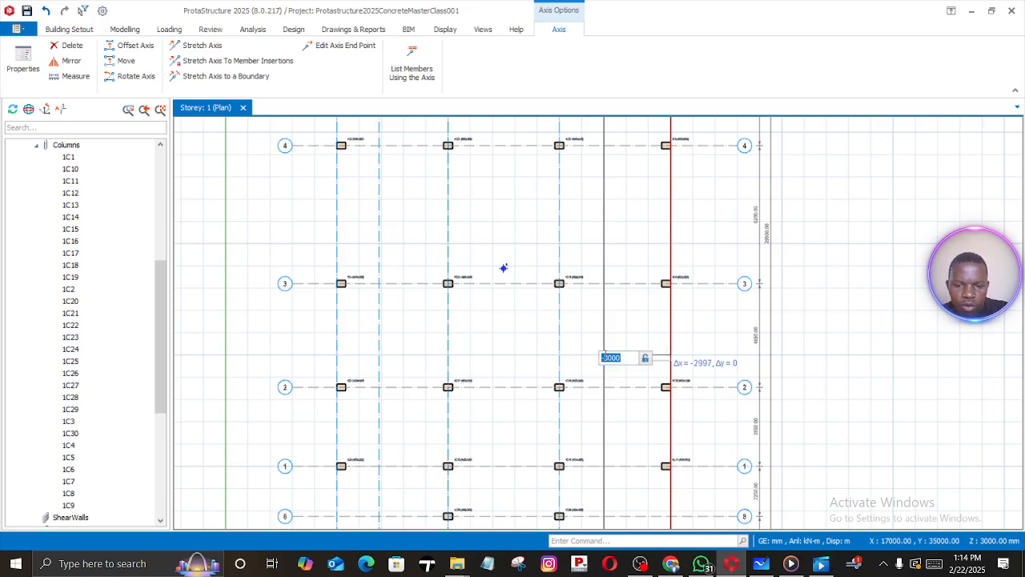
pyautogui.press('BackSpace')
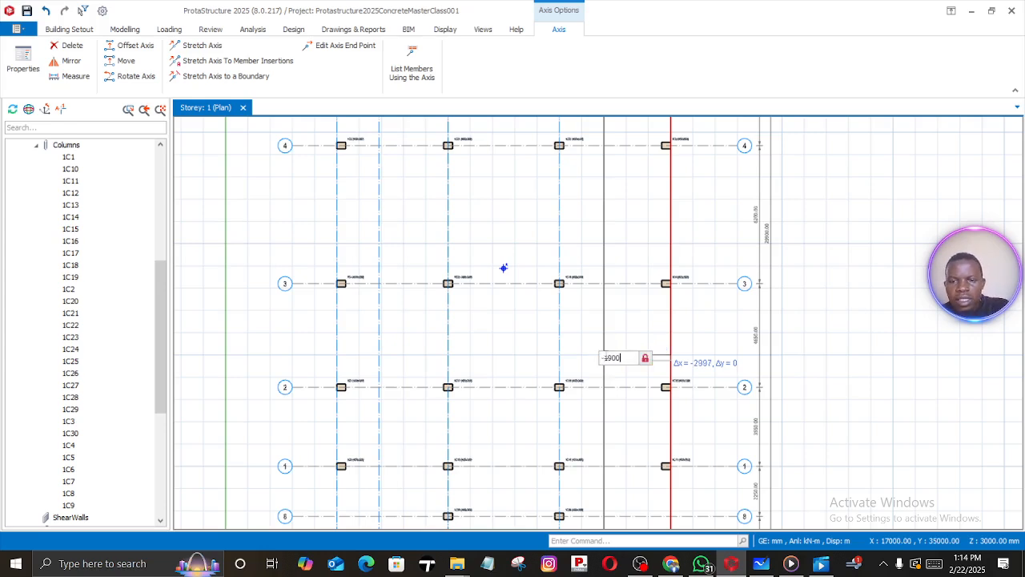
pyautogui.write('-1900')
pyautogui.press('Return')
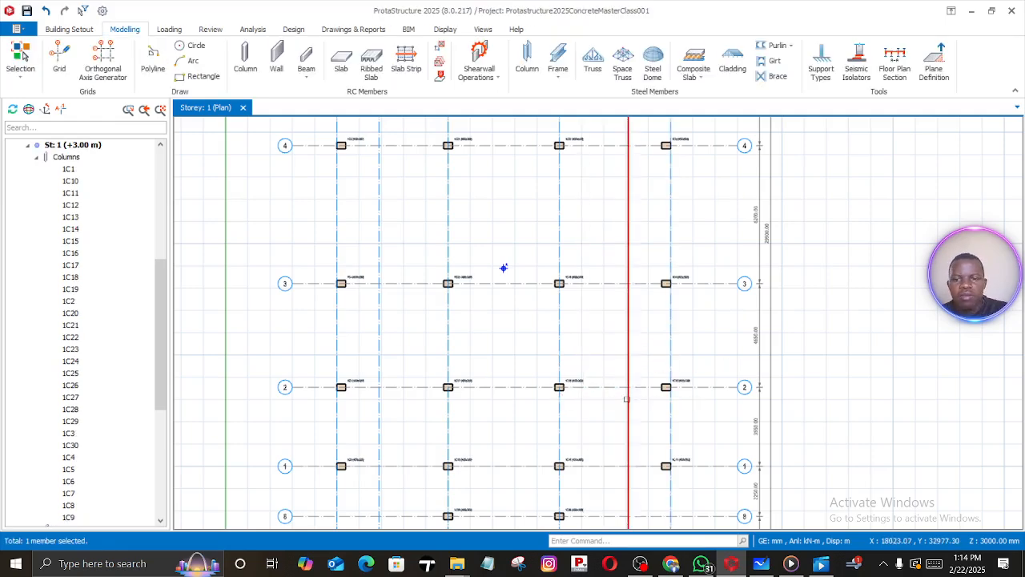
# Examine the full axis layout and the dimension chain between axes A and D below the Storey 1 plan
pyautogui.scroll(-1, 627, 399)
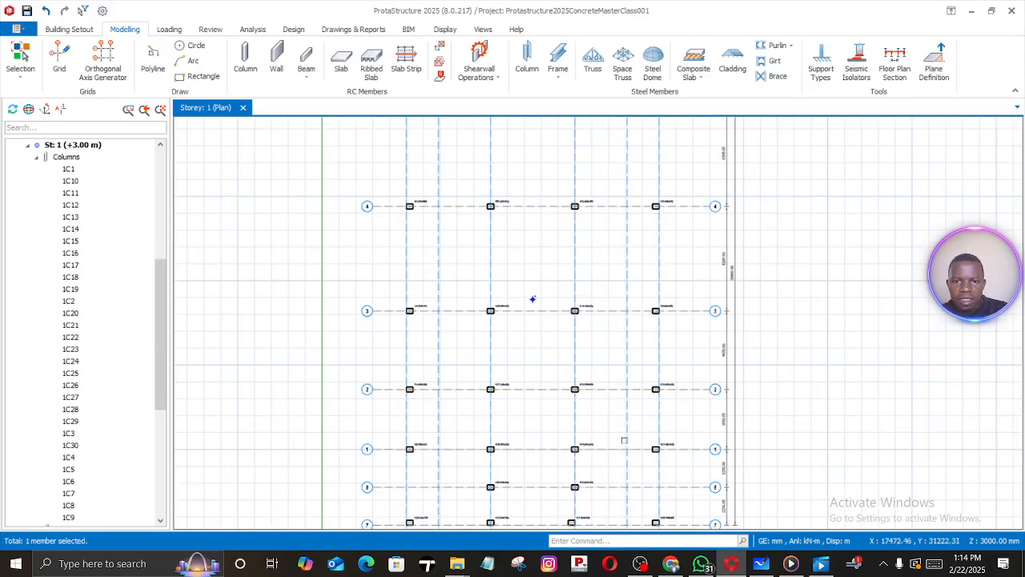
pyautogui.scroll(-4, 624, 440)
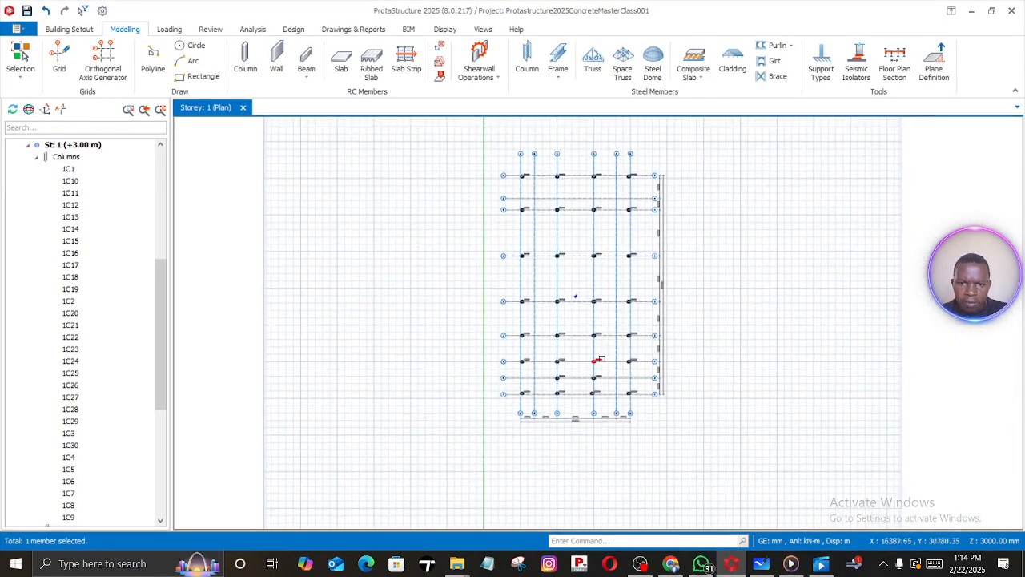
pyautogui.scroll(2, 597, 368)
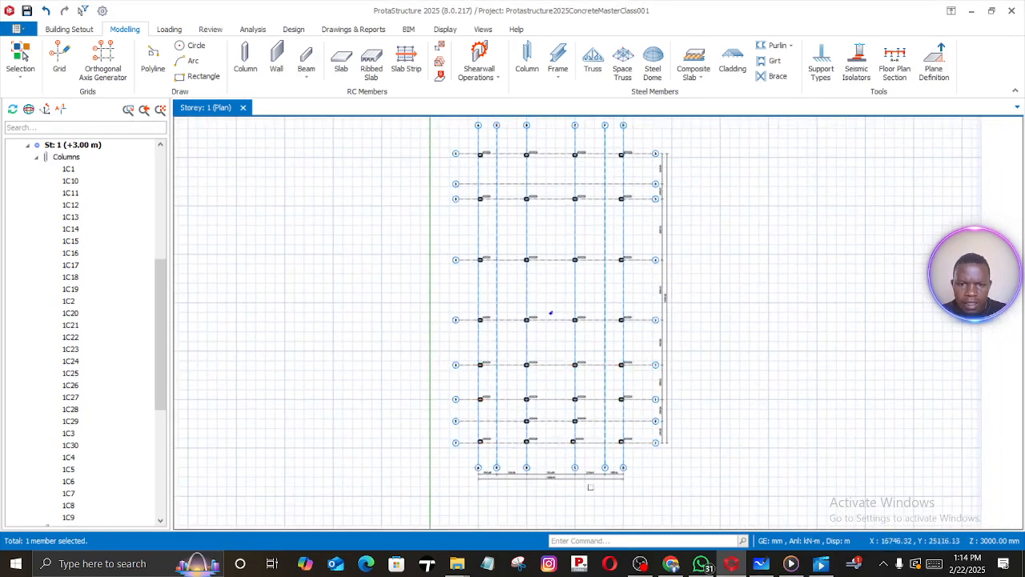
pyautogui.click(671, 563)
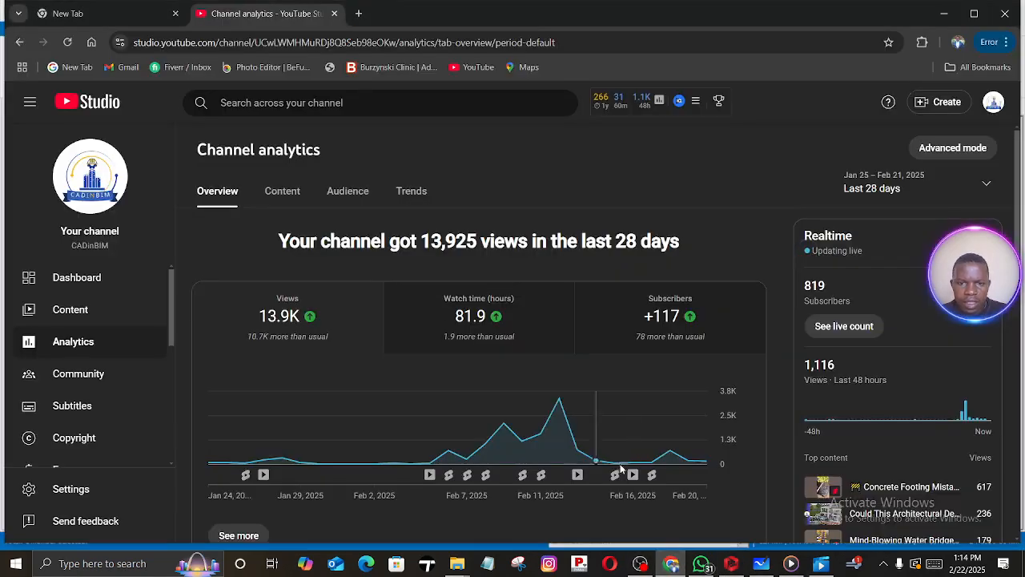
pyautogui.click(730, 564)
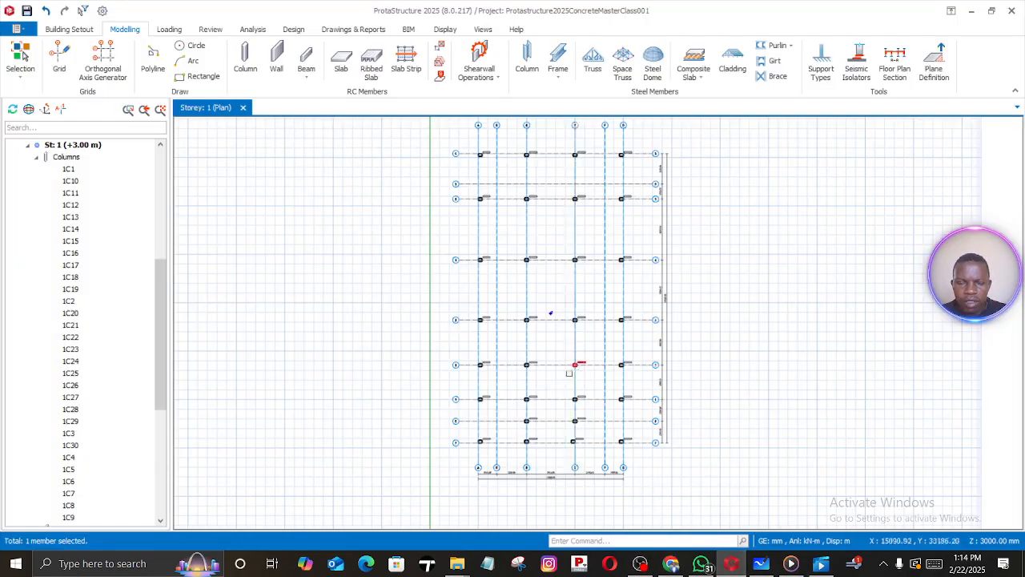
pyautogui.scroll(4, 551, 401)
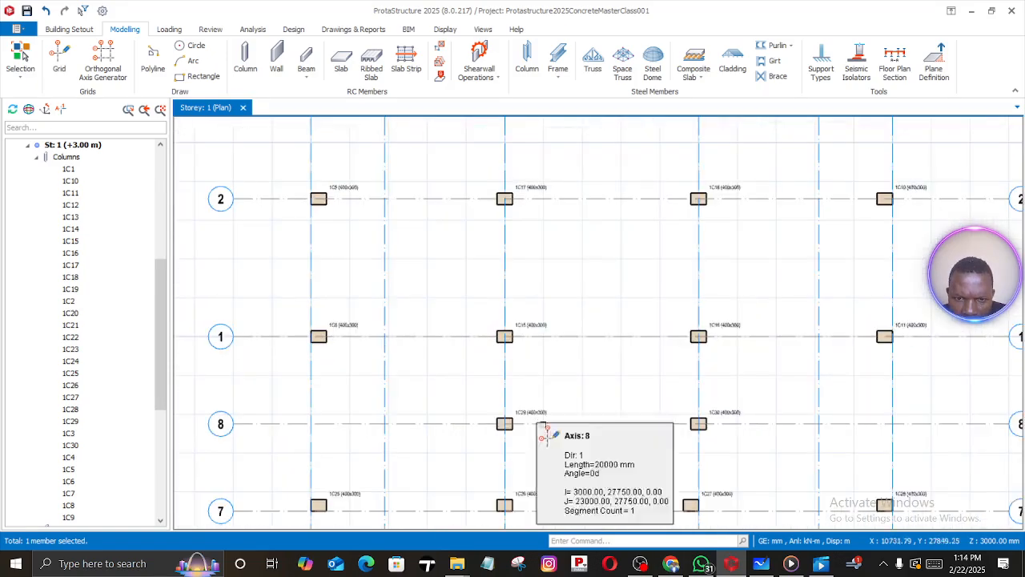
pyautogui.moveTo(591, 435); pyautogui.dragTo(582, 294, button='middle')
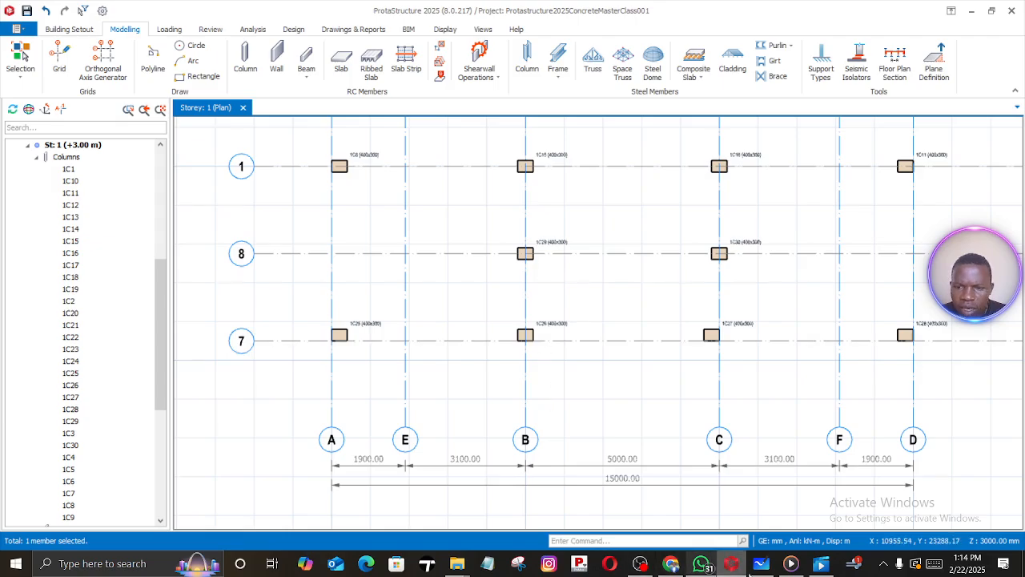
# Switch to Microsoft Whiteboard and examine the ground floor plan from the ramp and niche up to the lift and grid 4
pyautogui.click(761, 565)
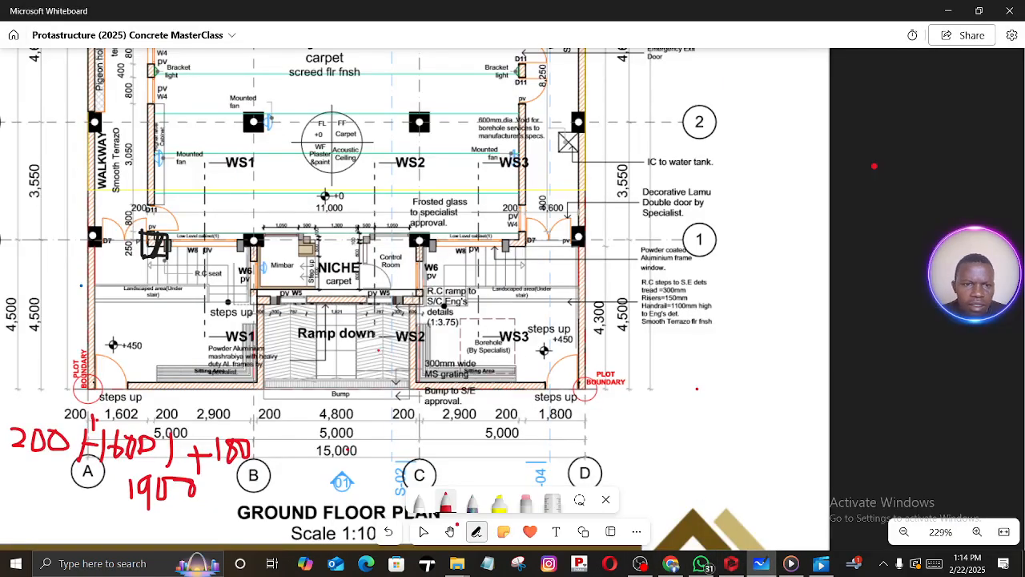
pyautogui.moveTo(481, 264); pyautogui.dragTo(674, 333, button='middle')
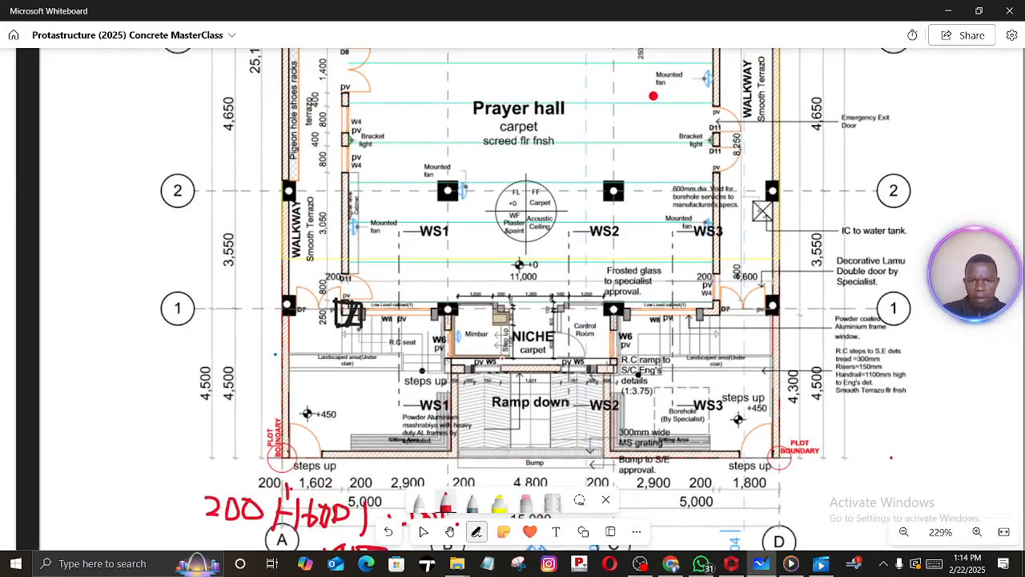
pyautogui.moveTo(654, 95); pyautogui.dragTo(682, 214, button='middle')
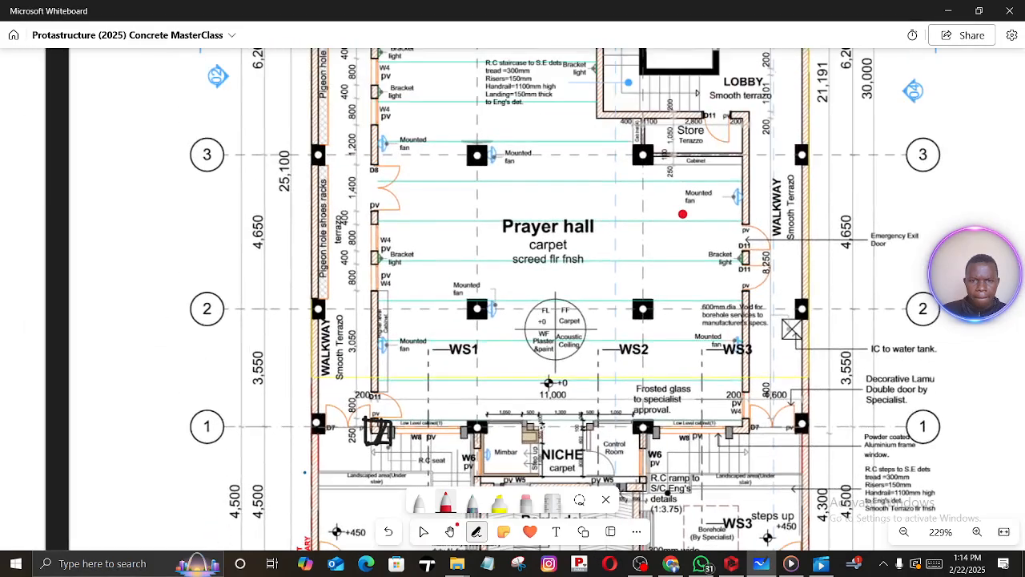
pyautogui.scroll(-3, 513, 435)
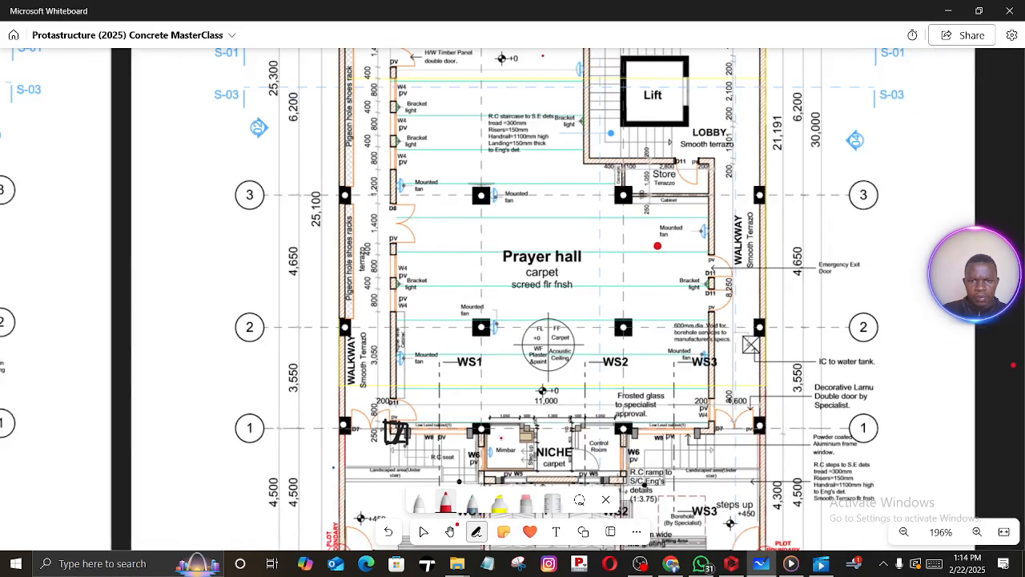
pyautogui.moveTo(508, 364); pyautogui.dragTo(504, 198, button='middle')
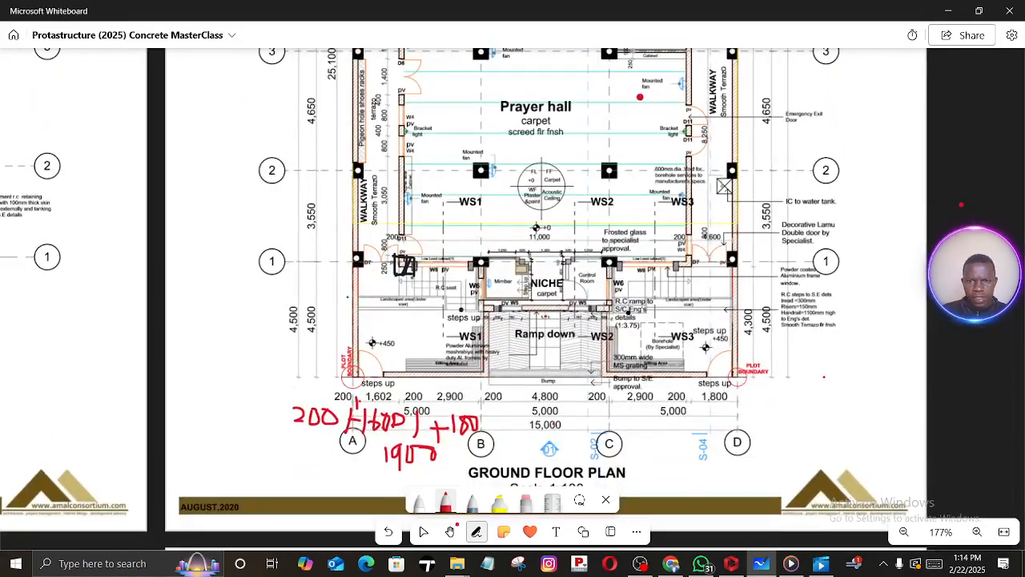
pyautogui.moveTo(961, 204); pyautogui.dragTo(929, 393, button='middle')
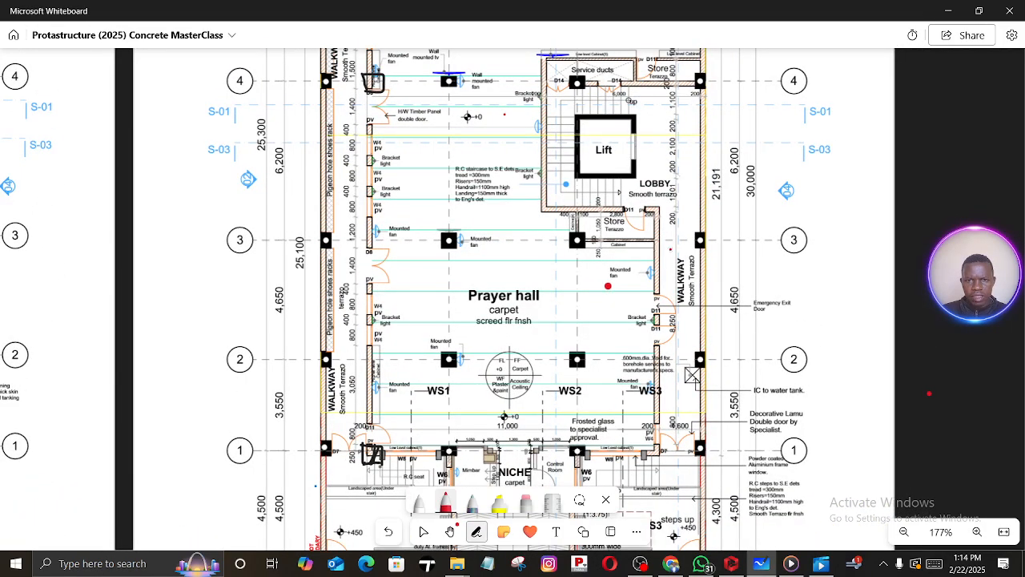
pyautogui.moveTo(929, 394); pyautogui.dragTo(903, 533, button='middle')
pyautogui.keyDown('ctrl'); pyautogui.scroll(1, 555, 309); pyautogui.keyUp('ctrl')
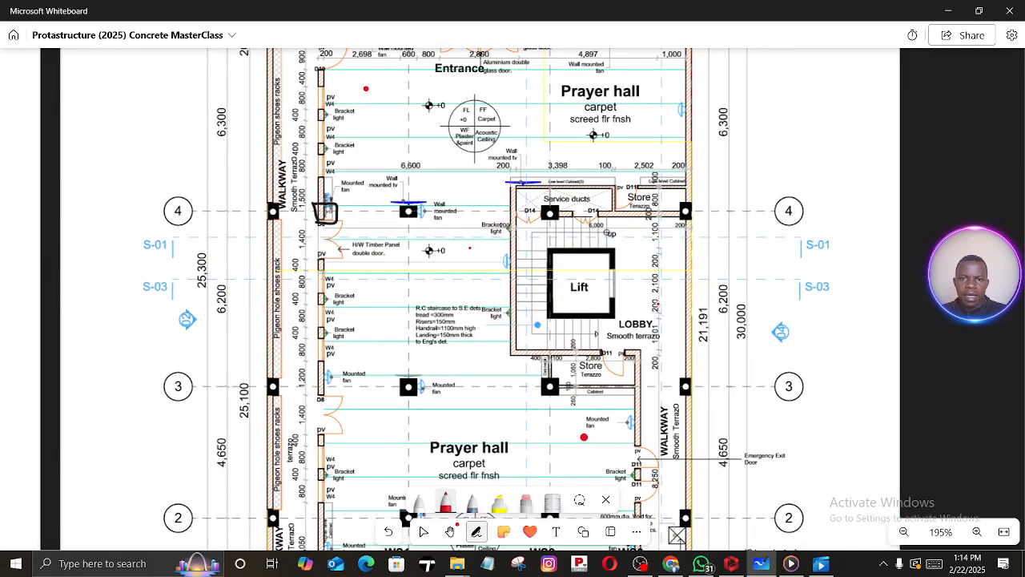
# Examine the walls around the lift, lobby and store between grids 4 and 3 and the prayer hall walls down to grid 1
pyautogui.moveTo(553, 246); pyautogui.dragTo(642, 252, button='middle')
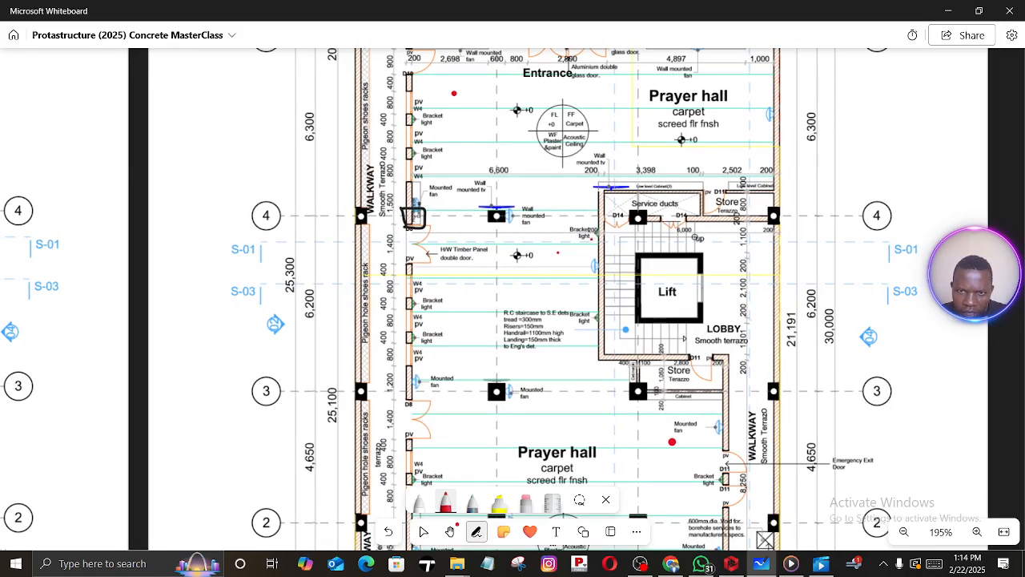
pyautogui.keyDown('ctrl'); pyautogui.scroll(1, 596, 357); pyautogui.keyUp('ctrl')
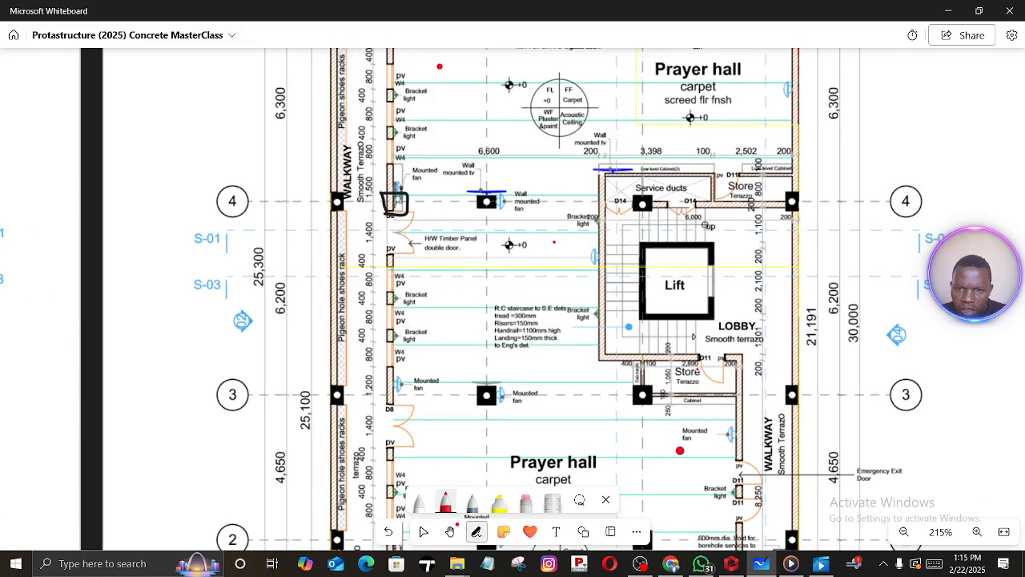
pyautogui.scroll(-3, 595, 276)
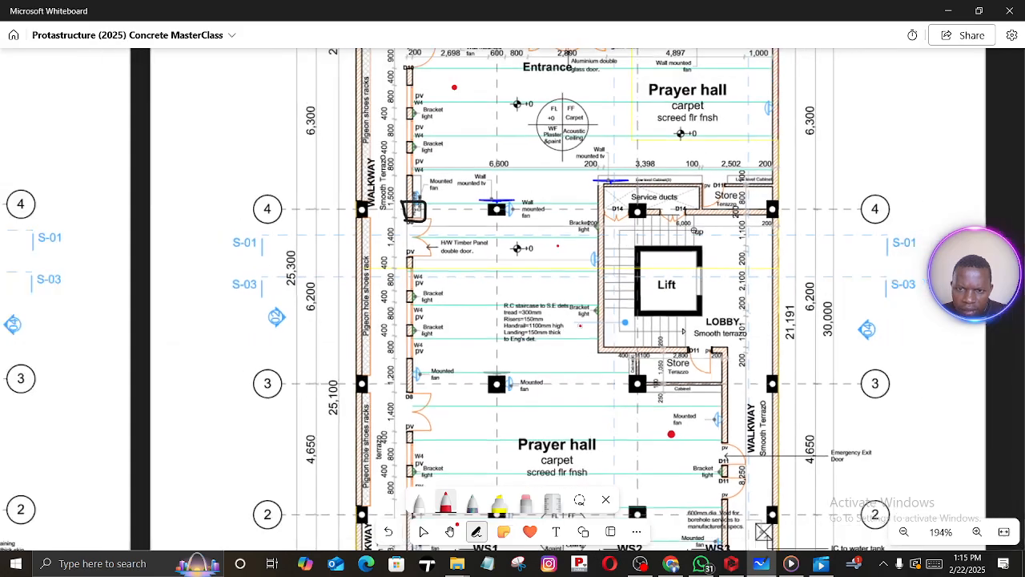
pyautogui.moveTo(596, 364); pyautogui.dragTo(572, 145, button='middle')
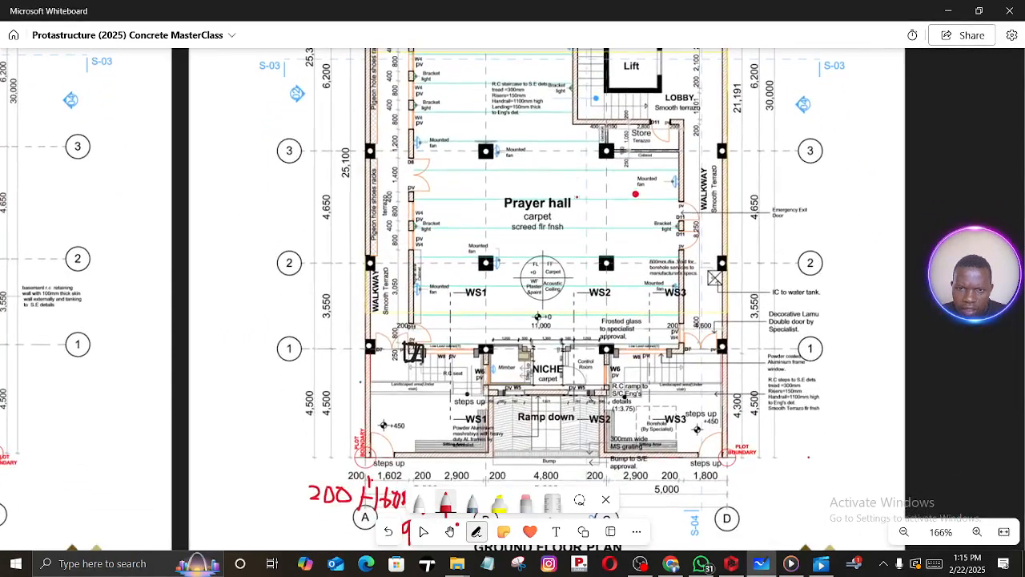
pyautogui.moveTo(590, 240); pyautogui.dragTo(586, 333, button='middle')
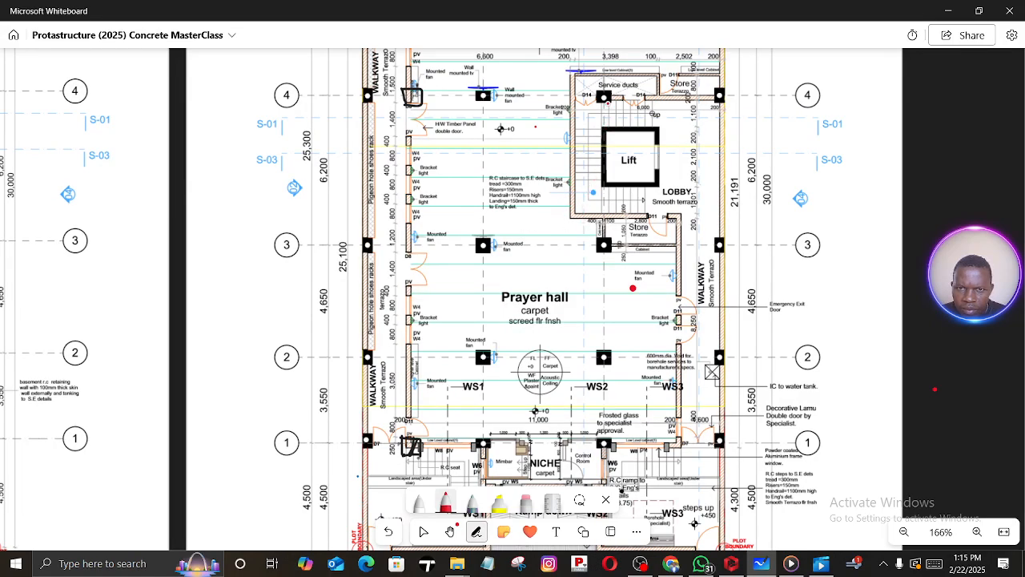
pyautogui.moveTo(613, 111); pyautogui.dragTo(594, 99, button='middle')
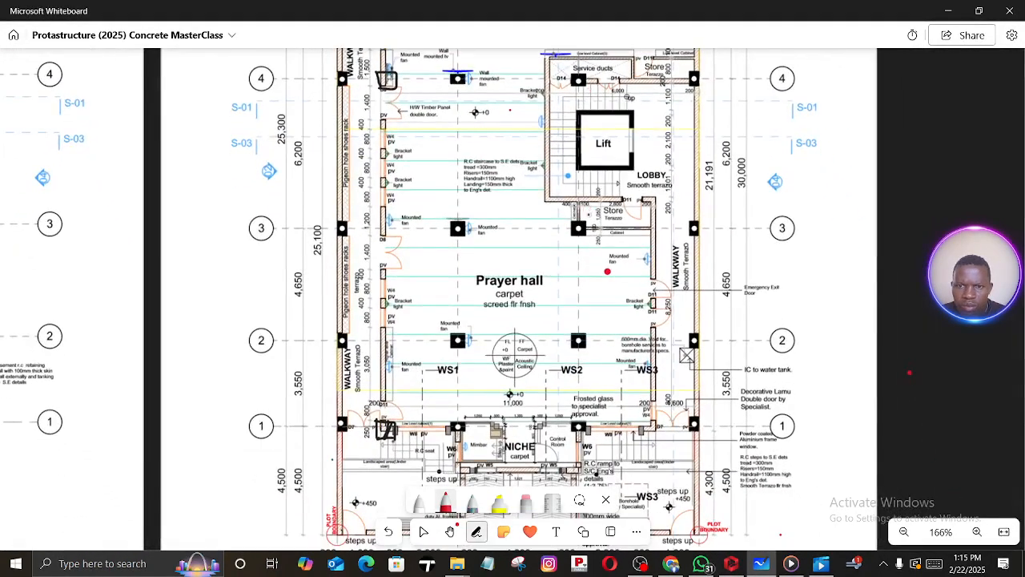
pyautogui.moveTo(609, 254); pyautogui.dragTo(611, 188, button='middle')
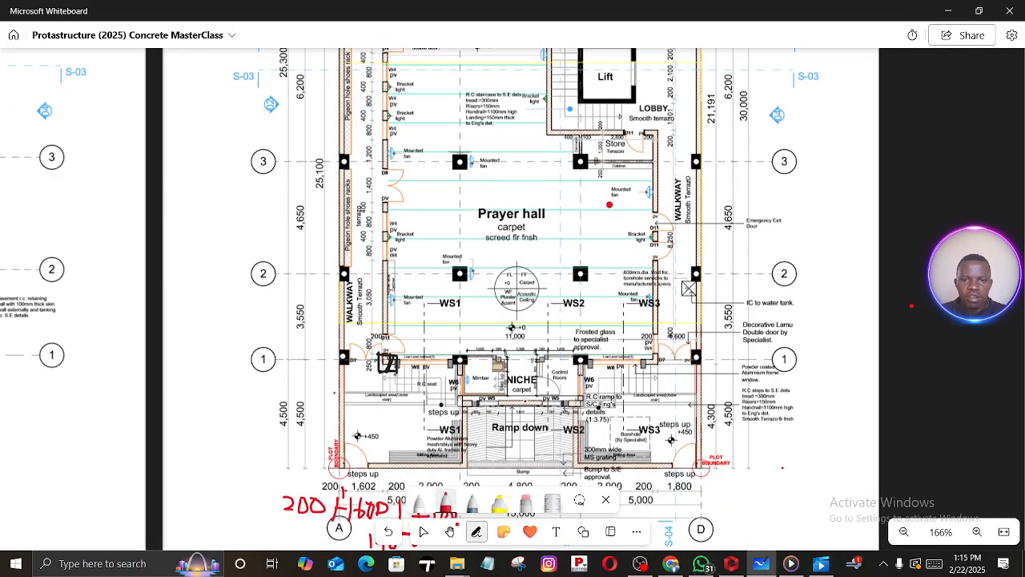
pyautogui.moveTo(490, 352); pyautogui.dragTo(484, 445, button='middle')
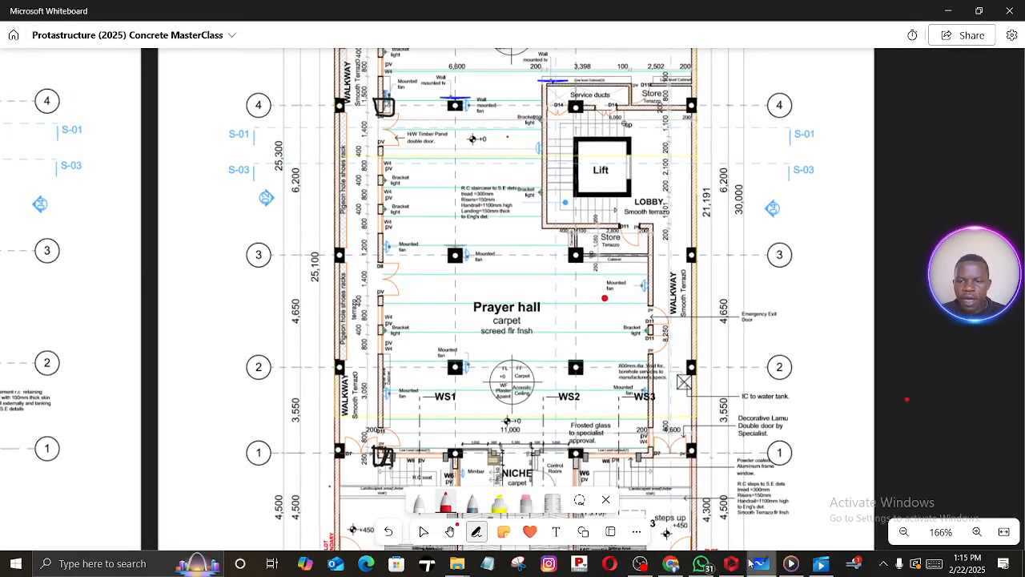
# Switch to ProtaStructure and examine the Storey 1 axes and columns from axis 7 up to axis 6
pyautogui.moveTo(734, 566)
pyautogui.click(743, 508)
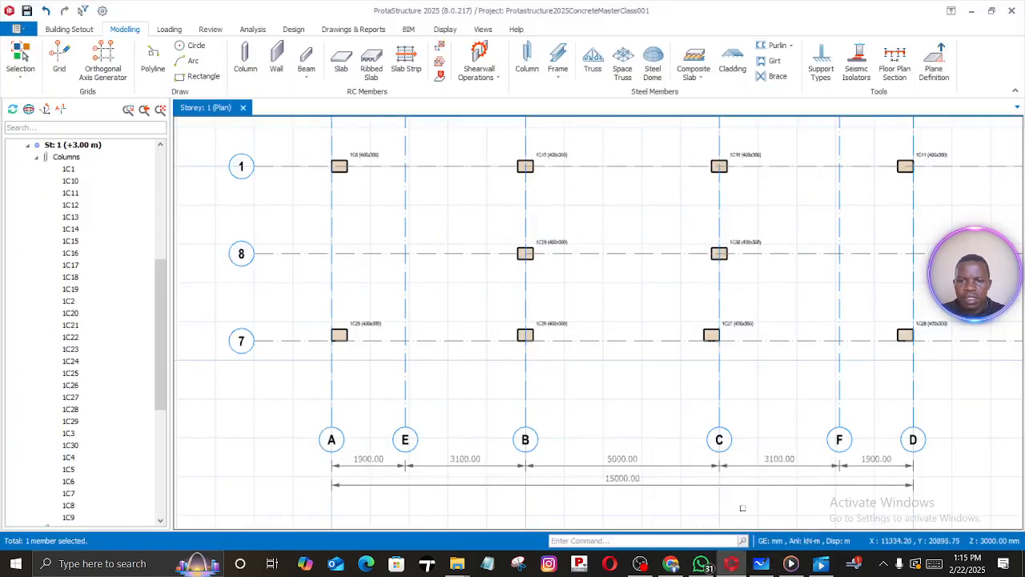
pyautogui.moveTo(695, 317); pyautogui.dragTo(574, 517, button='middle')
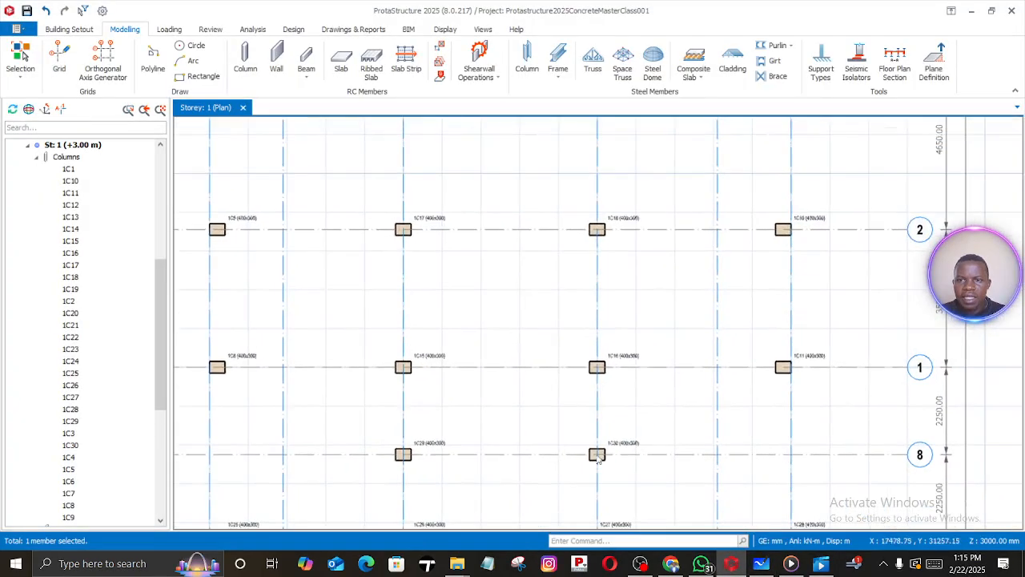
pyautogui.moveTo(669, 282)
pyautogui.mouseDown(button='middle')
pyautogui.moveTo(630, 451)
pyautogui.moveTo(599, 508)
pyautogui.mouseUp(button='middle')
pyautogui.moveTo(682, 230); pyautogui.dragTo(662, 411, button='middle')
pyautogui.moveTo(659, 185); pyautogui.dragTo(659, 353, button='middle')
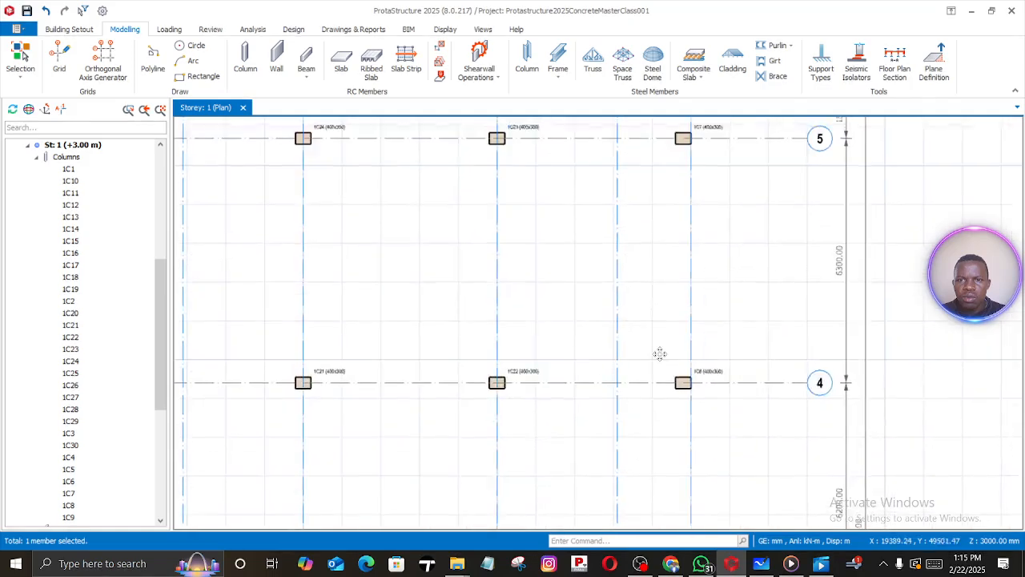
pyautogui.moveTo(673, 135); pyautogui.dragTo(665, 400, button='middle')
pyautogui.moveTo(652, 229)
pyautogui.mouseDown(button='middle')
pyautogui.moveTo(648, 362)
pyautogui.moveTo(636, 211)
pyautogui.mouseUp(button='middle')
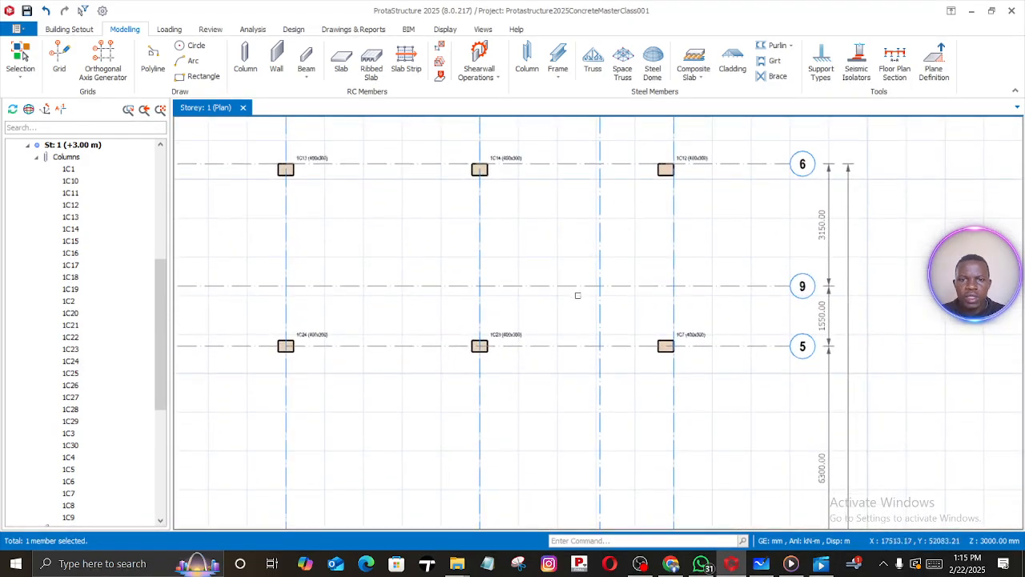
pyautogui.moveTo(600, 354); pyautogui.dragTo(595, 255, button='middle')
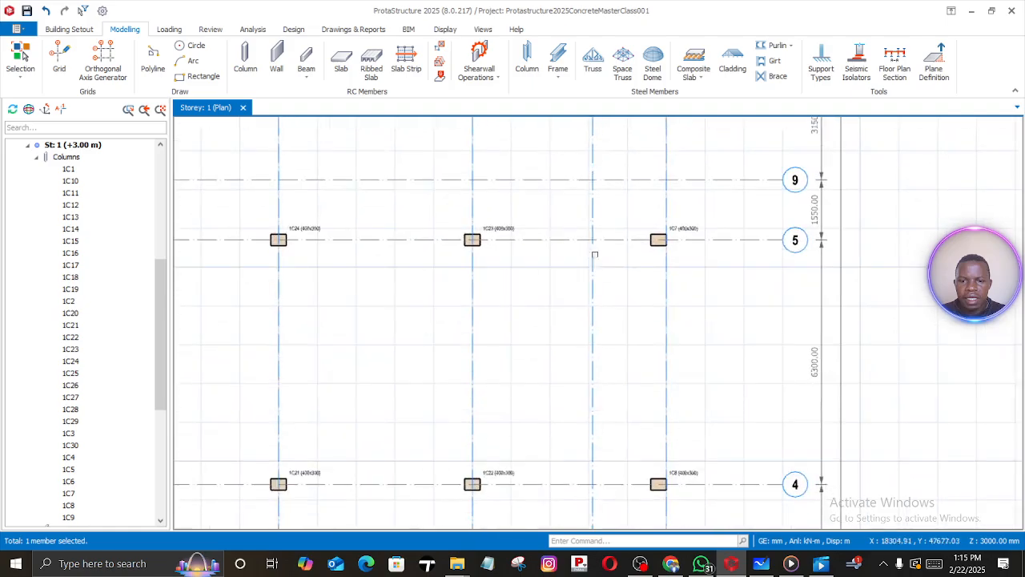
# Switch to Microsoft Whiteboard and examine the ground floor plan between grids 6 and 4, around the ablution area, passage and entrance
pyautogui.click(640, 563)
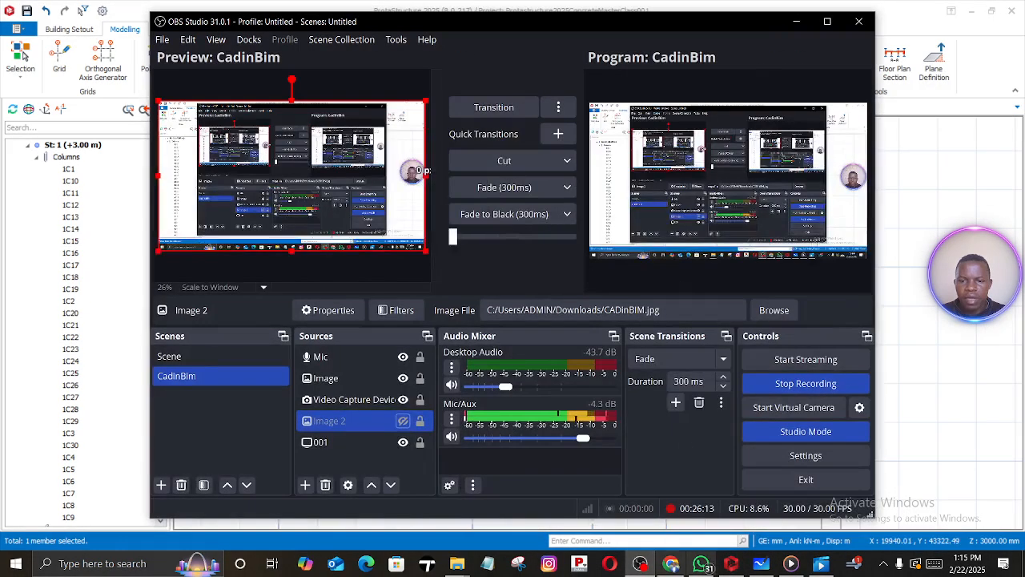
pyautogui.moveTo(731, 565)
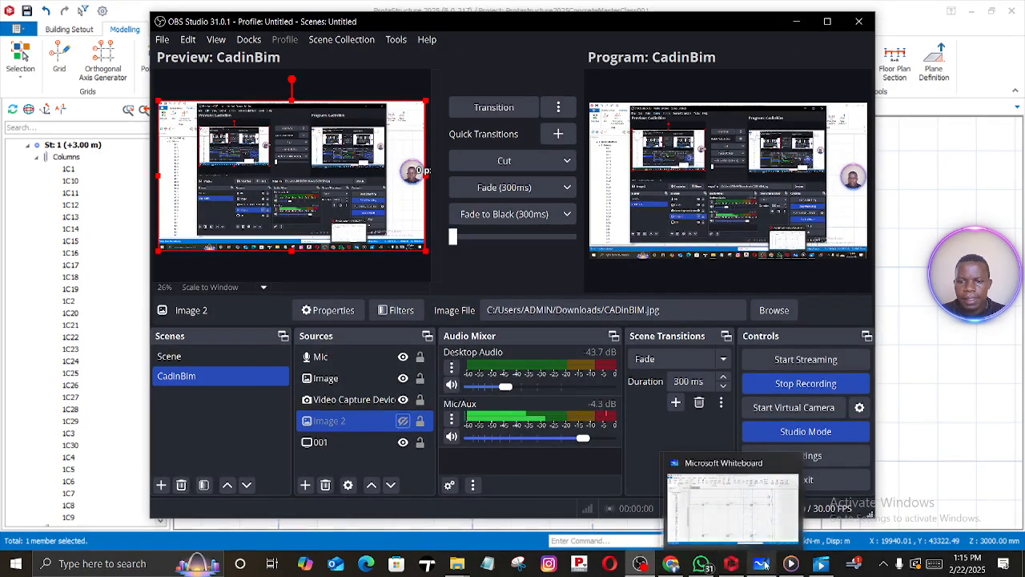
pyautogui.click(761, 563)
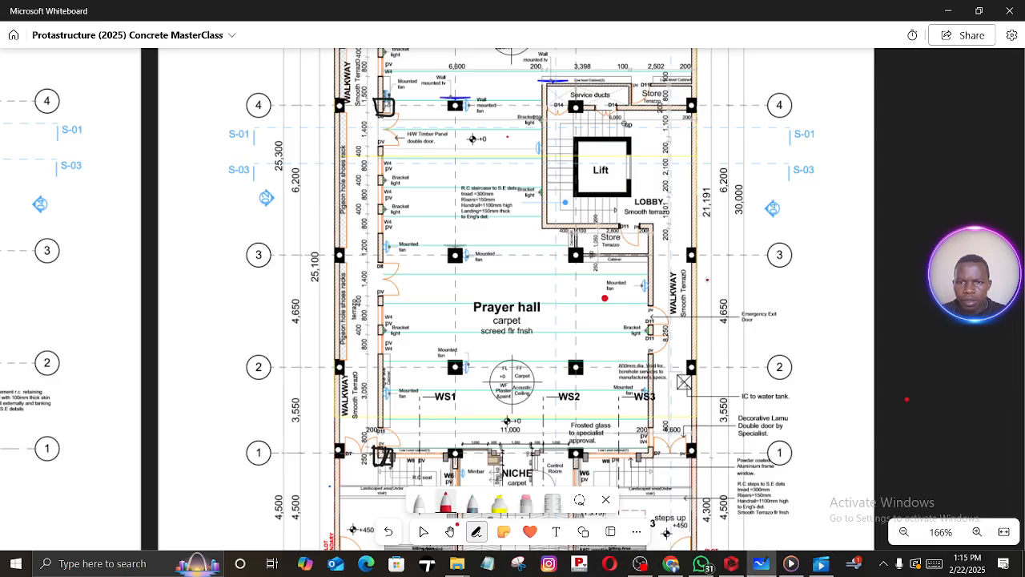
pyautogui.keyDown('ctrl'); pyautogui.scroll(-2, 700, 237); pyautogui.keyUp('ctrl')
pyautogui.scroll(5, 700, 237)
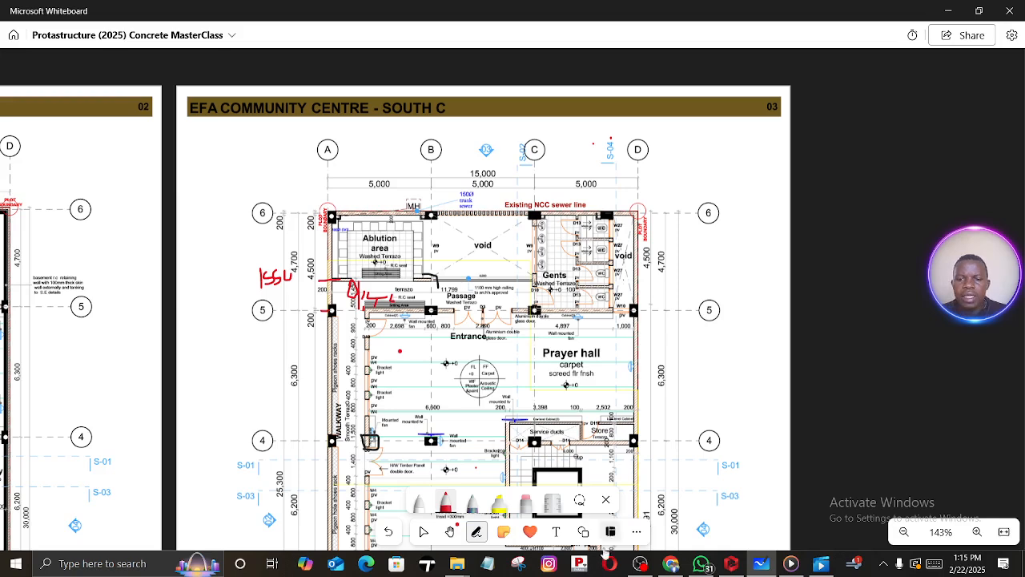
# Return to ProtaStructure and start a new RC column with a 230 x 230 mm section
pyautogui.click(731, 563)
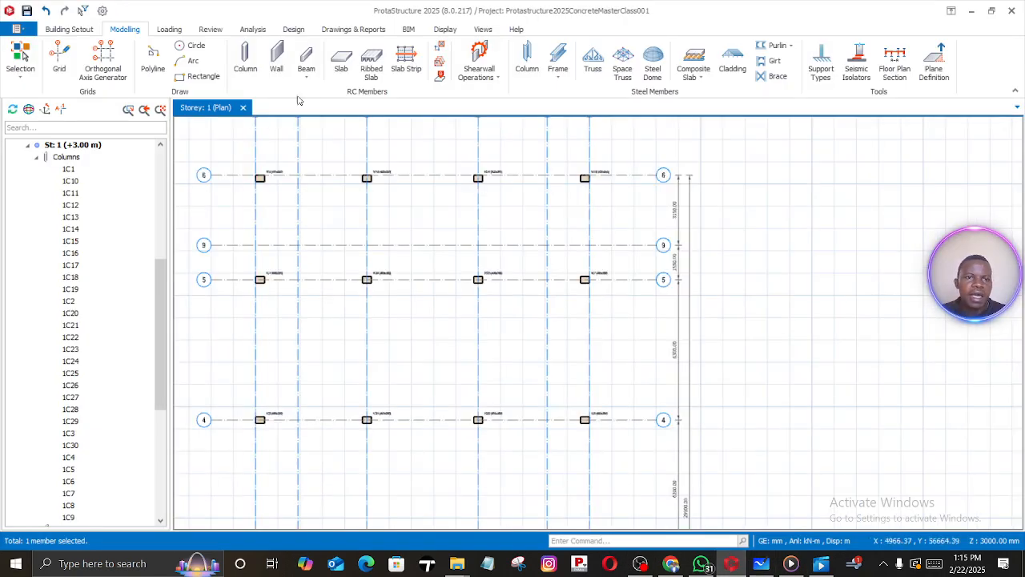
pyautogui.click(244, 61)
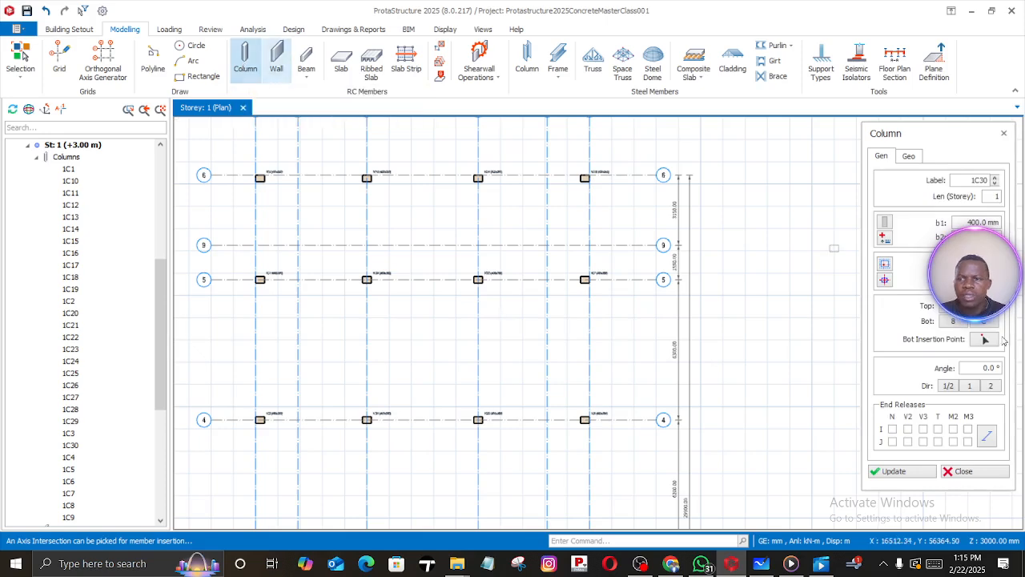
pyautogui.moveTo(966, 221); pyautogui.dragTo(1019, 225)
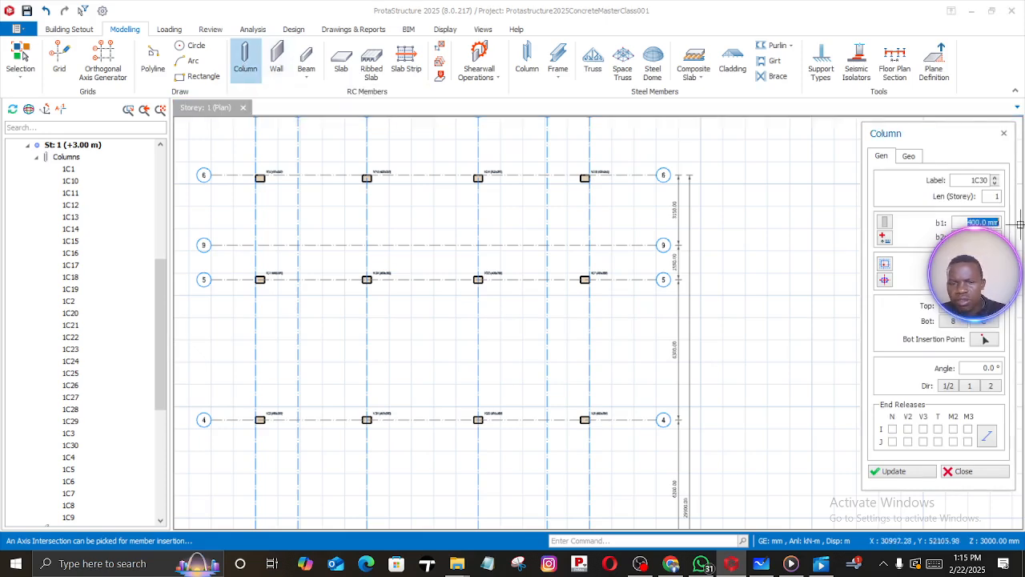
pyautogui.write('200')
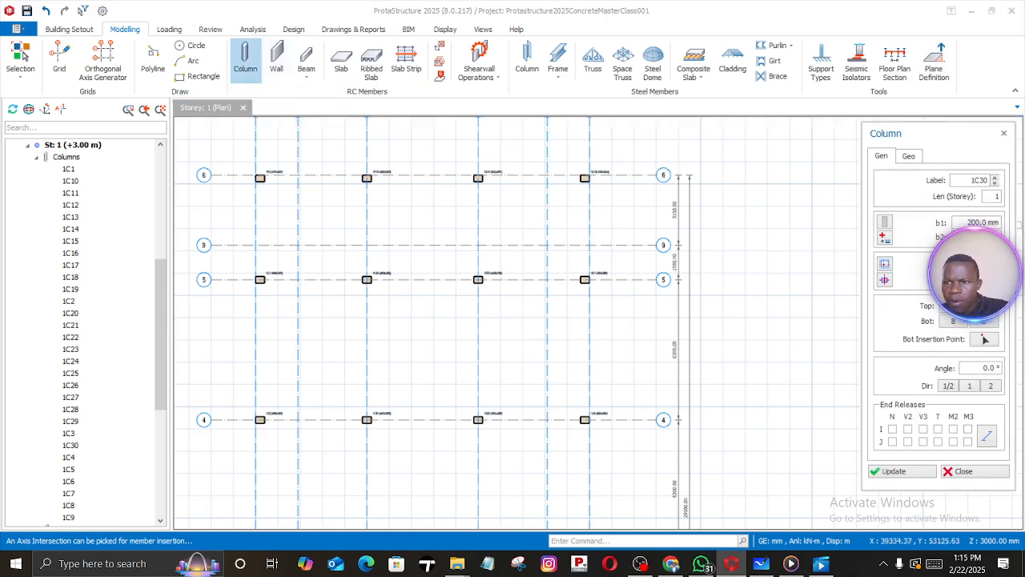
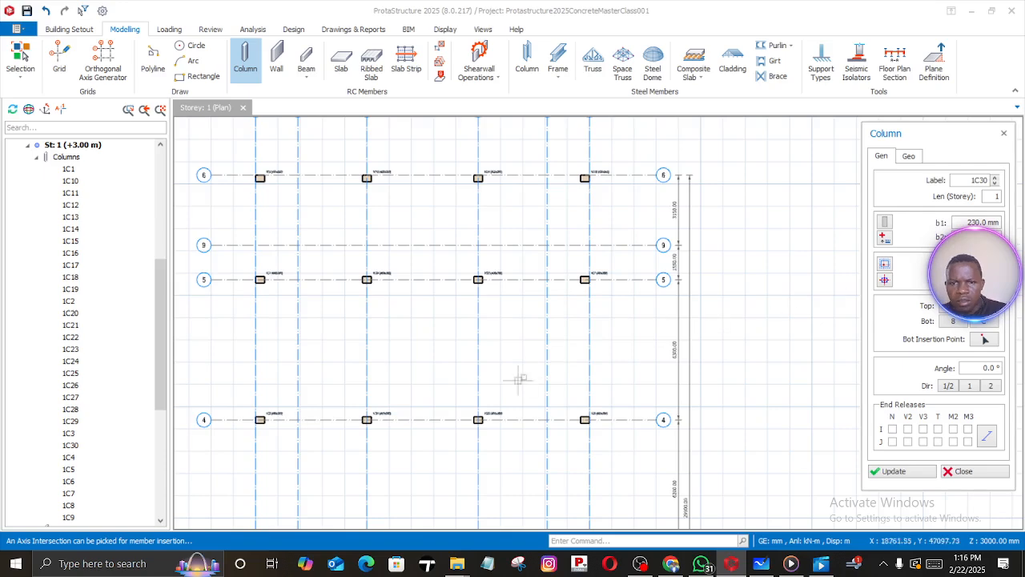
# Insert 230 x 230 mm columns on axis E at its intersections with axes 4 and 5
pyautogui.scroll(-3, 412, 403)
pyautogui.scroll(5, 377, 404)
pyautogui.scroll(4, 367, 404)
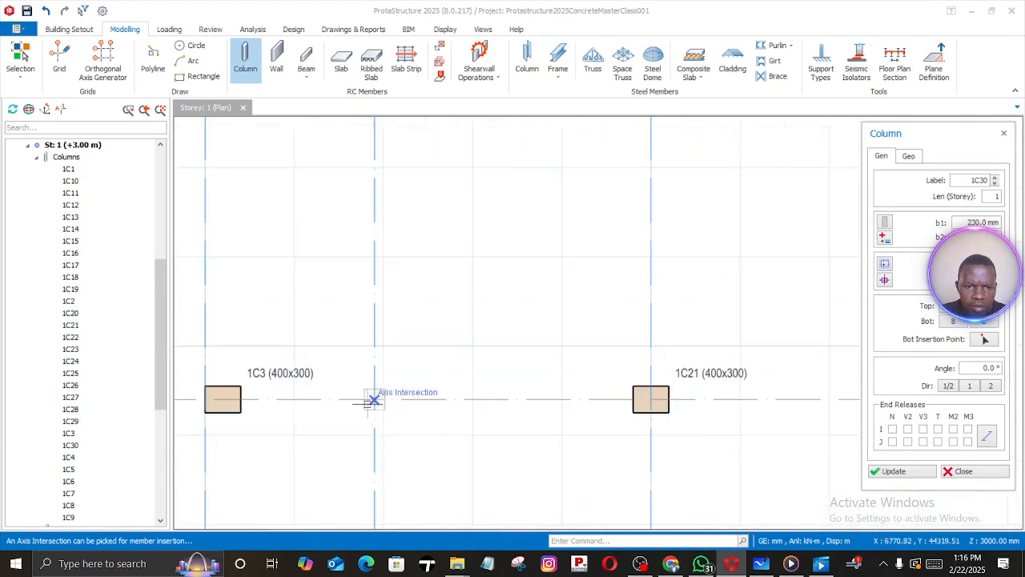
pyautogui.click(374, 400)
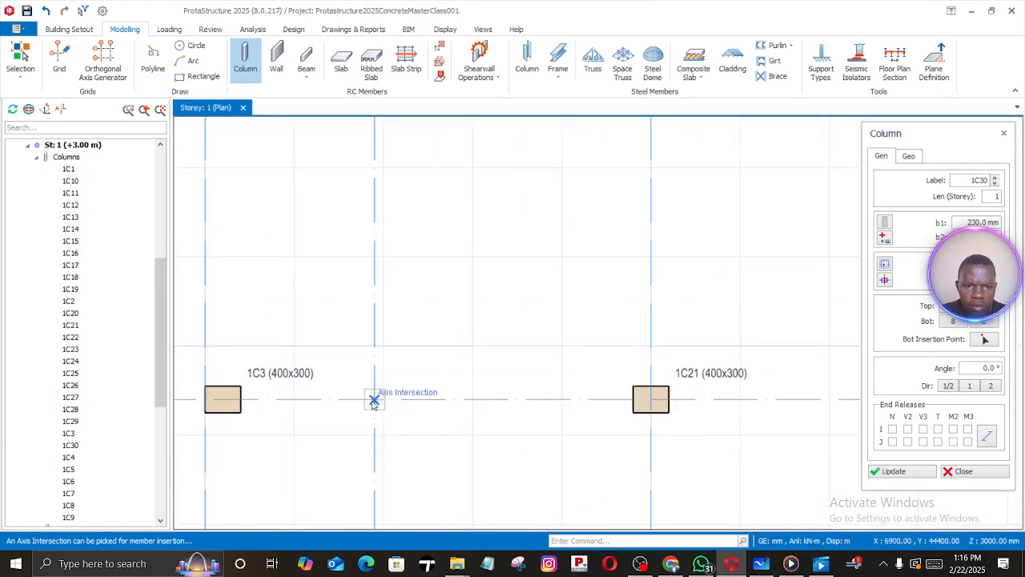
pyautogui.scroll(2, 420, 276)
pyautogui.moveTo(419, 275); pyautogui.dragTo(473, 405, button='middle')
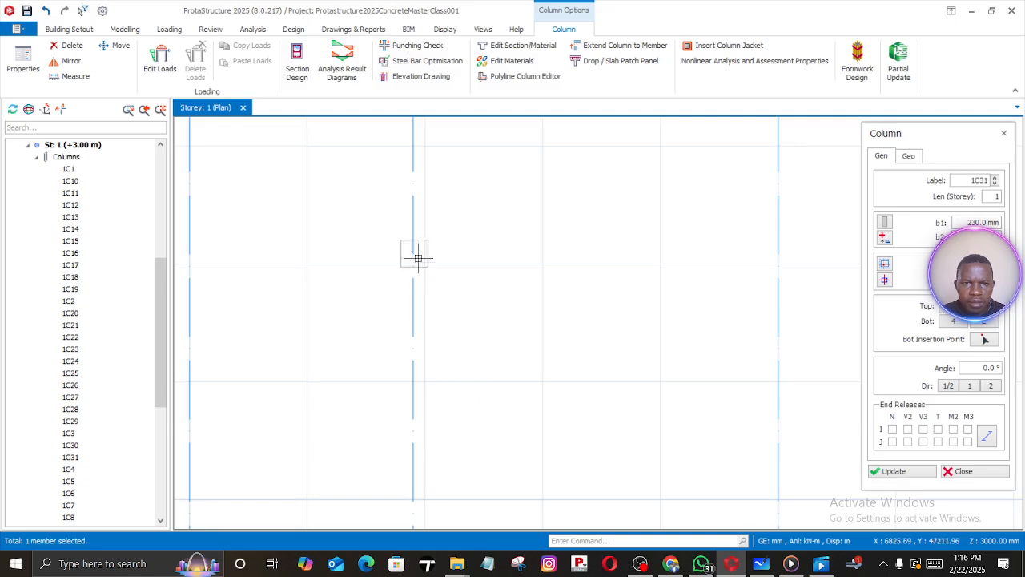
pyautogui.scroll(-3, 412, 258)
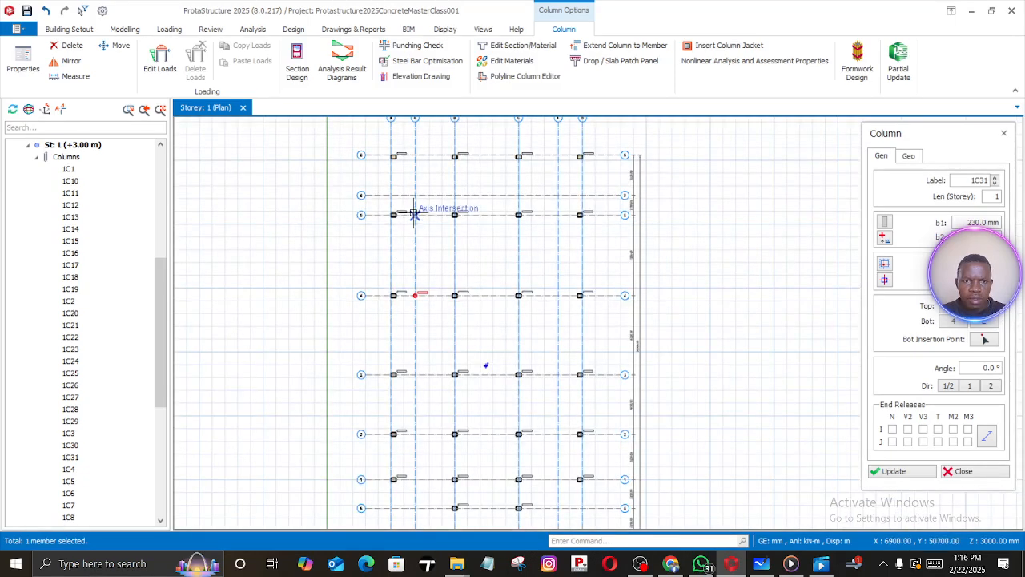
pyautogui.scroll(3, 416, 217)
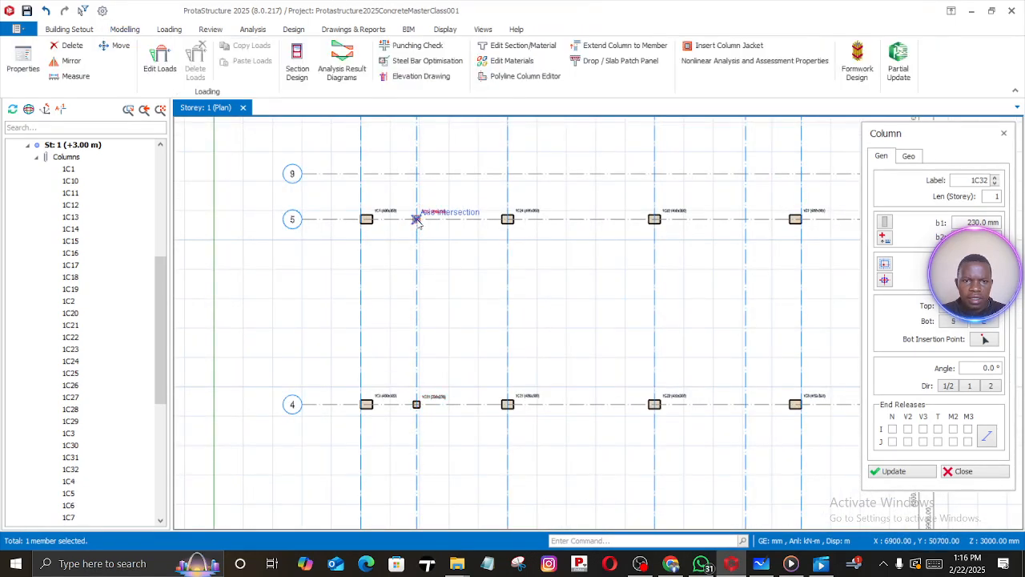
pyautogui.click(415, 219)
pyautogui.scroll(-3, 422, 192)
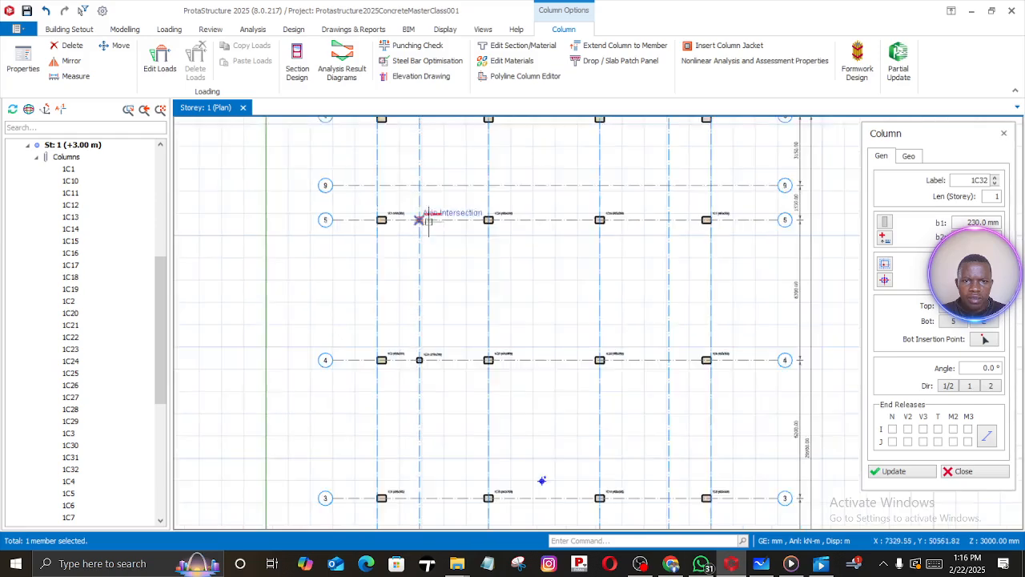
# Insert 230 x 230 mm columns on axis 9 at its intersections with axes E, B and C
pyautogui.scroll(4, 422, 184)
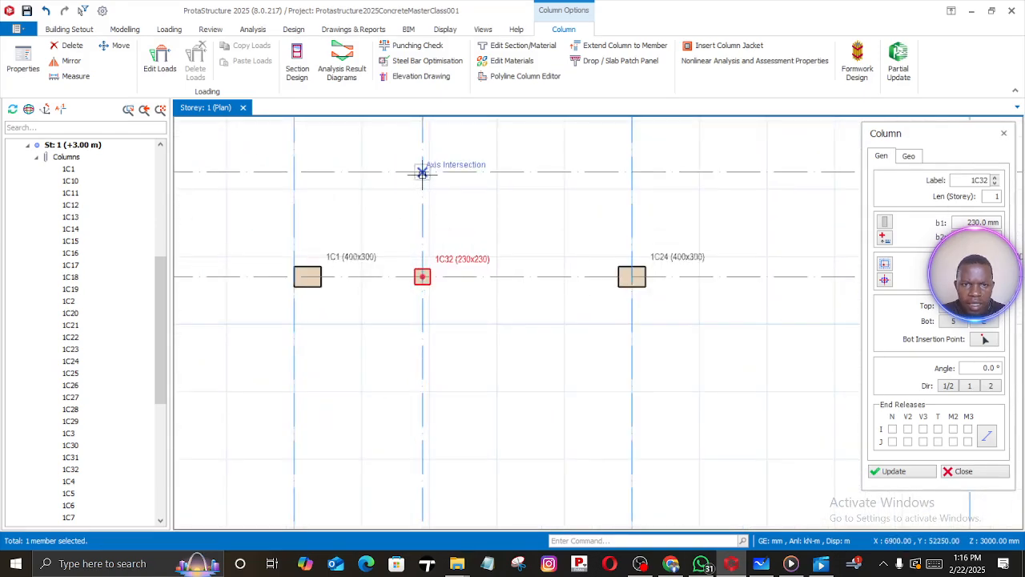
pyautogui.click(422, 172)
pyautogui.scroll(-2, 609, 186)
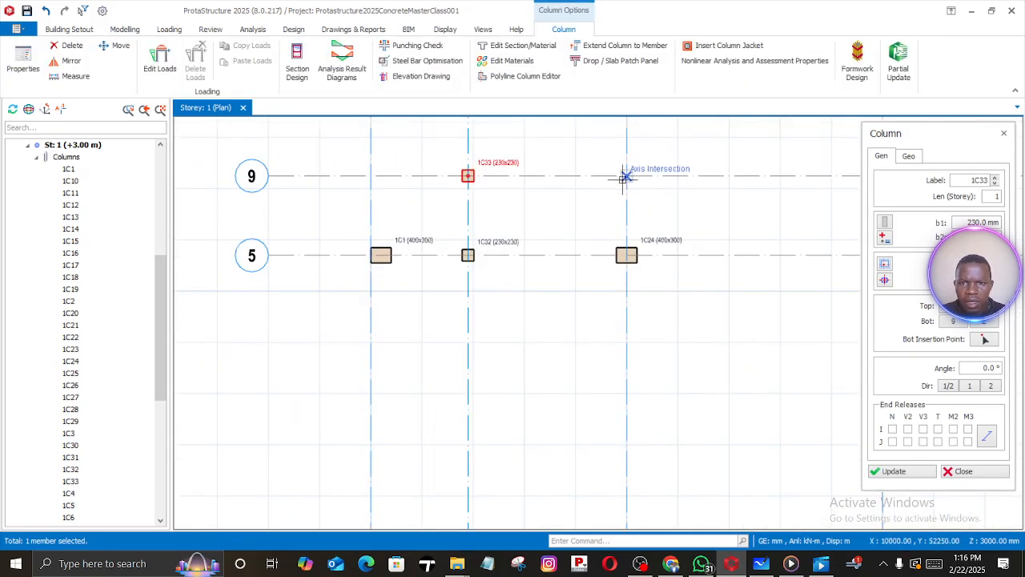
pyautogui.click(624, 180)
pyautogui.moveTo(723, 205); pyautogui.dragTo(319, 262, button='middle')
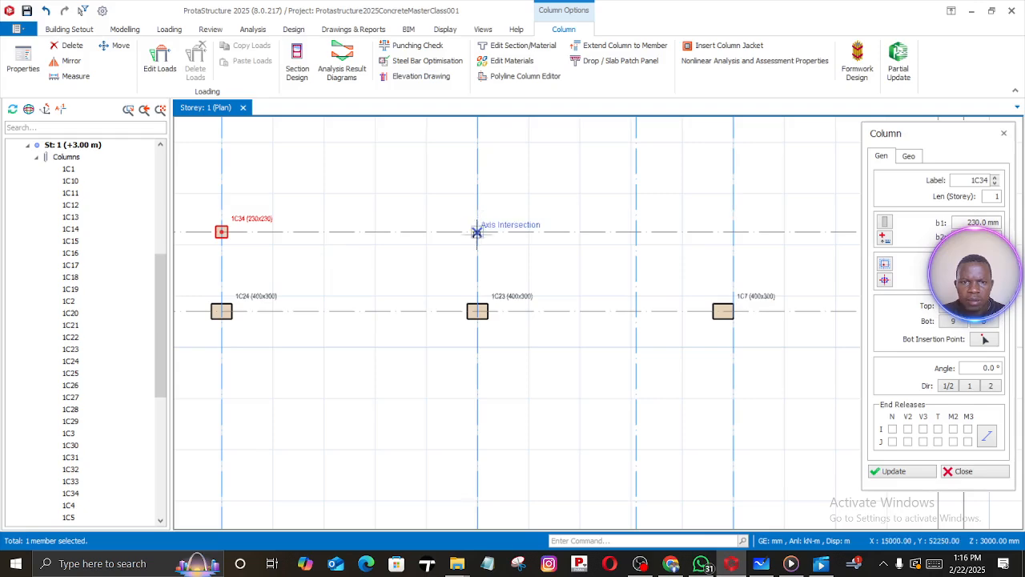
pyautogui.click(477, 232)
pyautogui.scroll(-3, 612, 283)
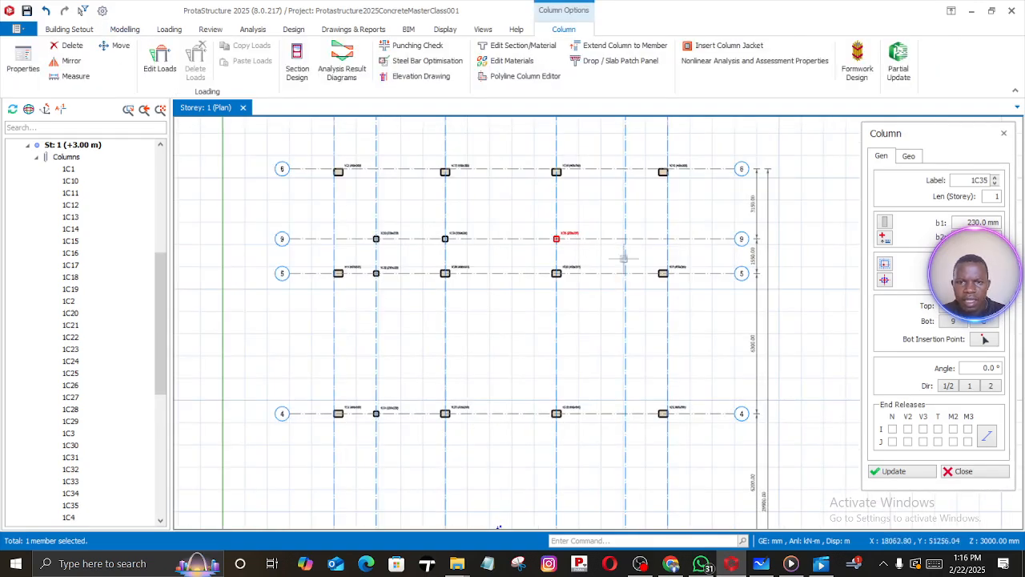
# Insert 230 x 230 mm columns on axis 9 at its intersections with axes F and D
pyautogui.scroll(3, 624, 258)
pyautogui.click(627, 224)
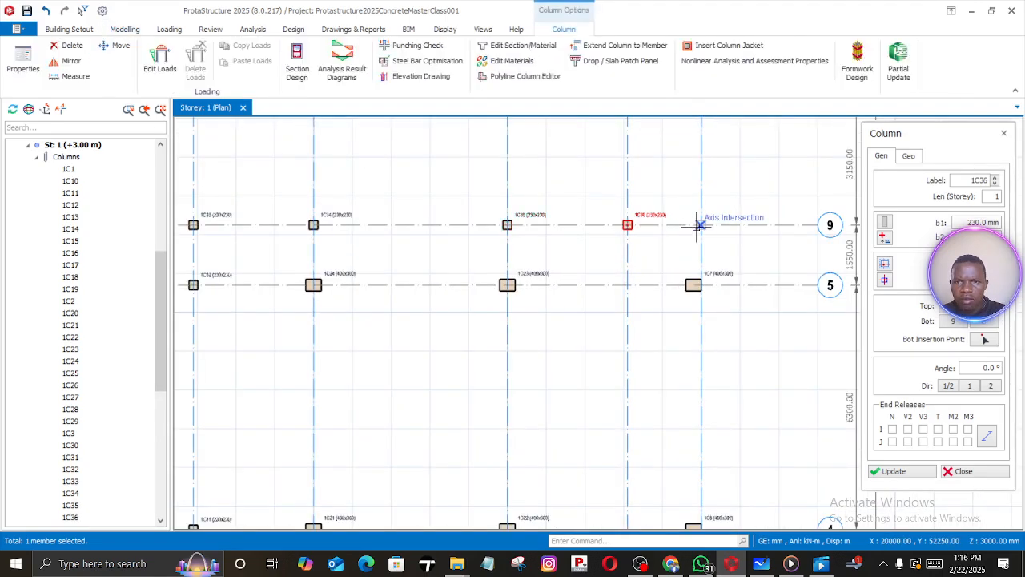
pyautogui.click(701, 224)
pyautogui.scroll(-2, 663, 256)
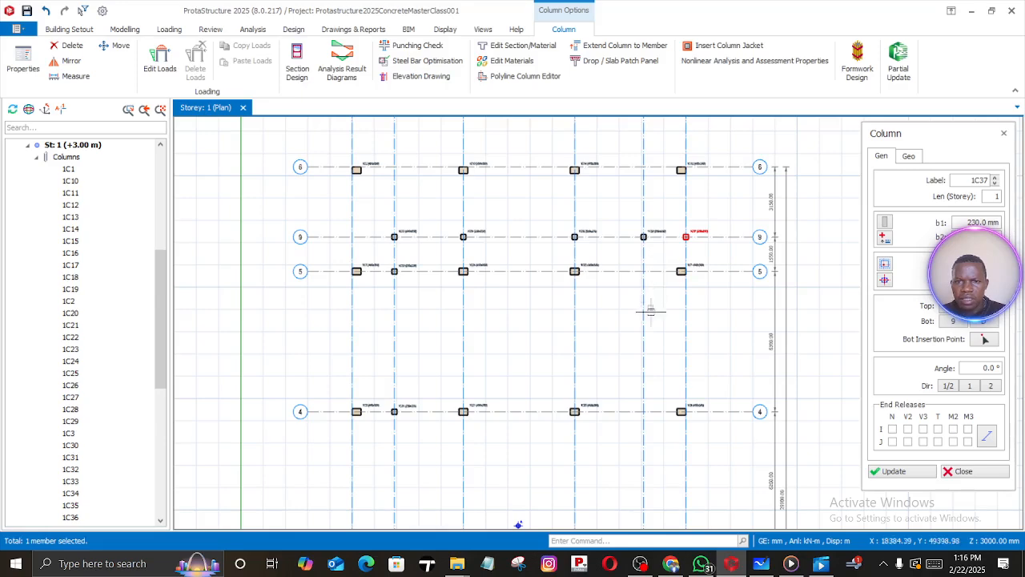
# Insert 230 x 230 mm columns on axis E at its intersections with axes 3 and 2
pyautogui.scroll(-2, 650, 312)
pyautogui.moveTo(634, 364); pyautogui.dragTo(617, 162, button='middle')
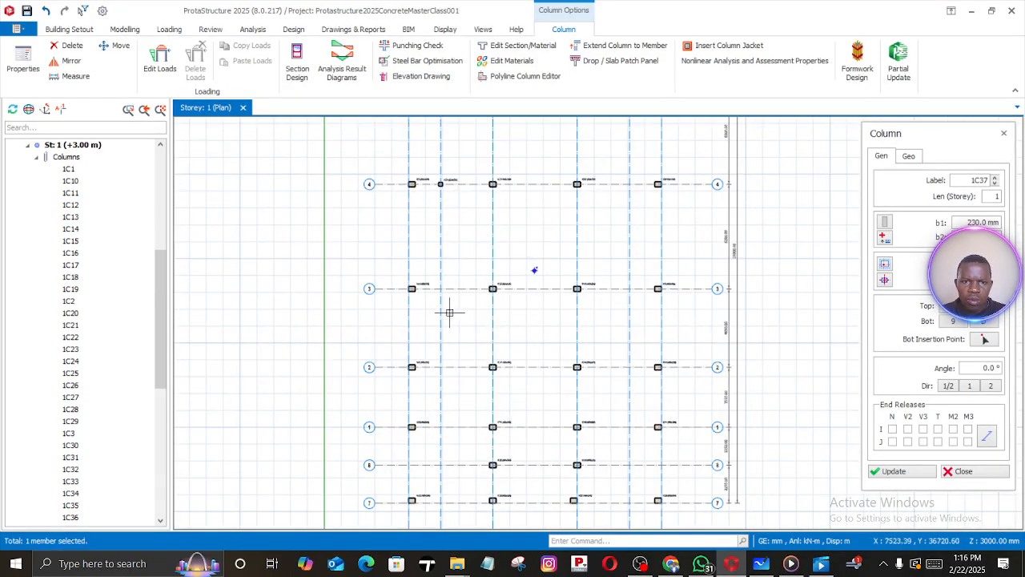
pyautogui.scroll(2, 441, 290)
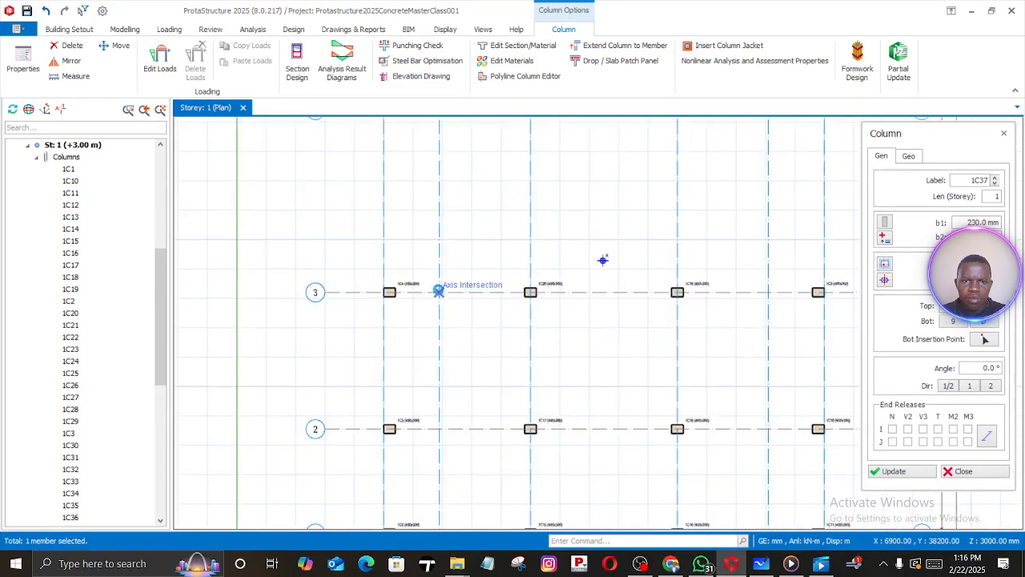
pyautogui.click(439, 291)
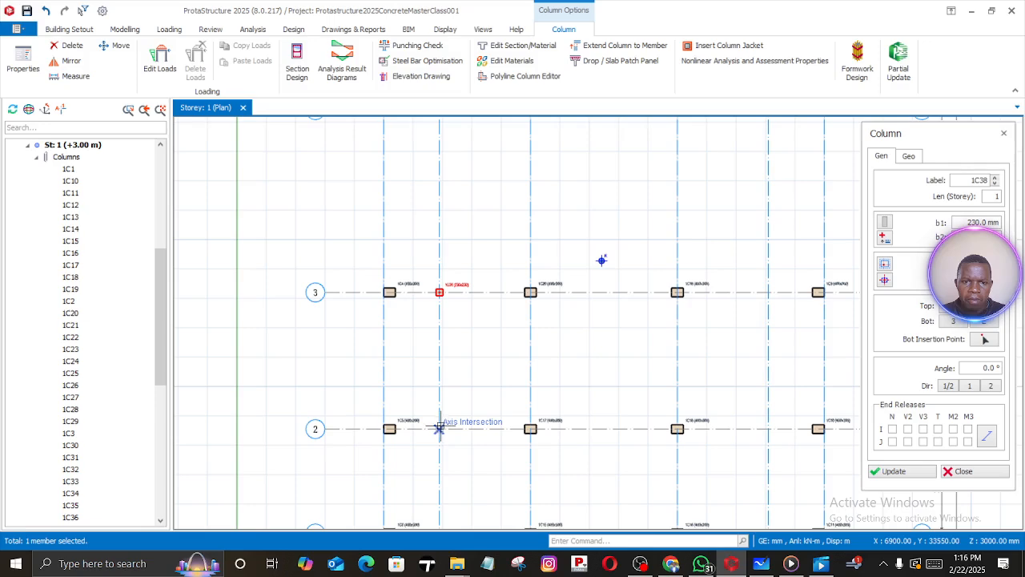
pyautogui.click(439, 428)
# Insert 230 x 230 mm columns on axis E at its intersections with axes 1 and 7
pyautogui.moveTo(439, 428); pyautogui.dragTo(471, 155, button='middle')
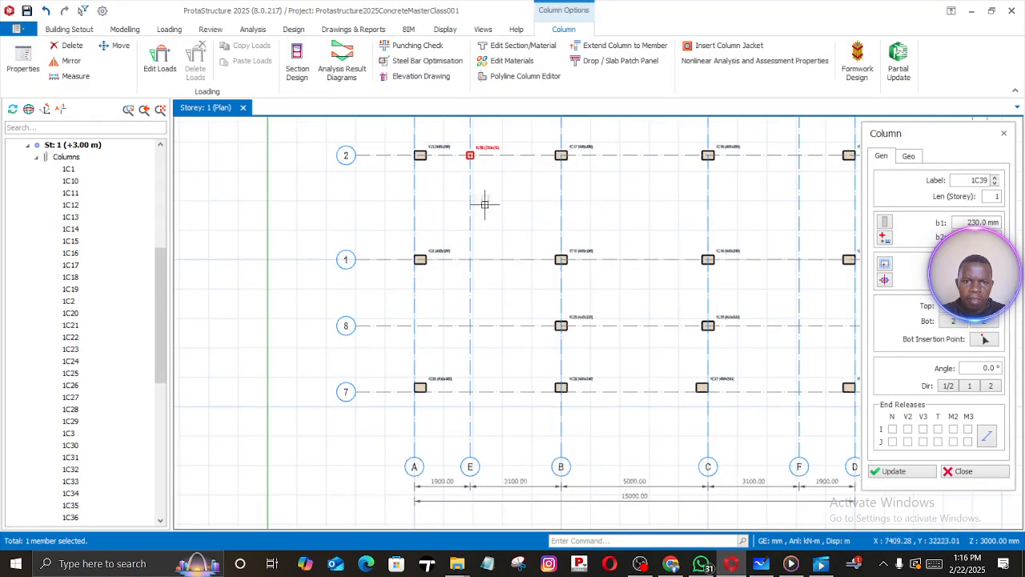
pyautogui.click(470, 260)
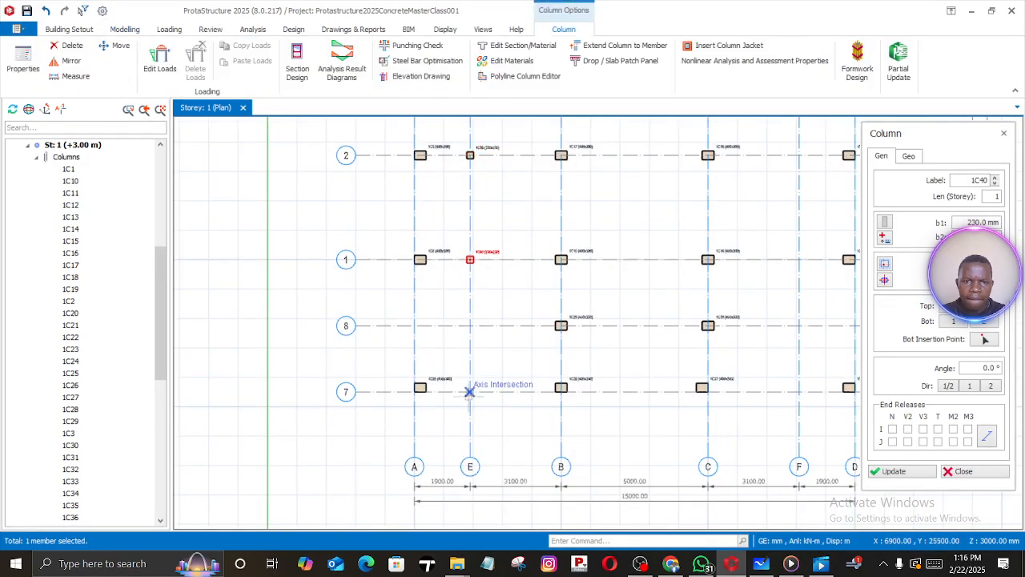
pyautogui.click(469, 396)
pyautogui.scroll(-1, 617, 401)
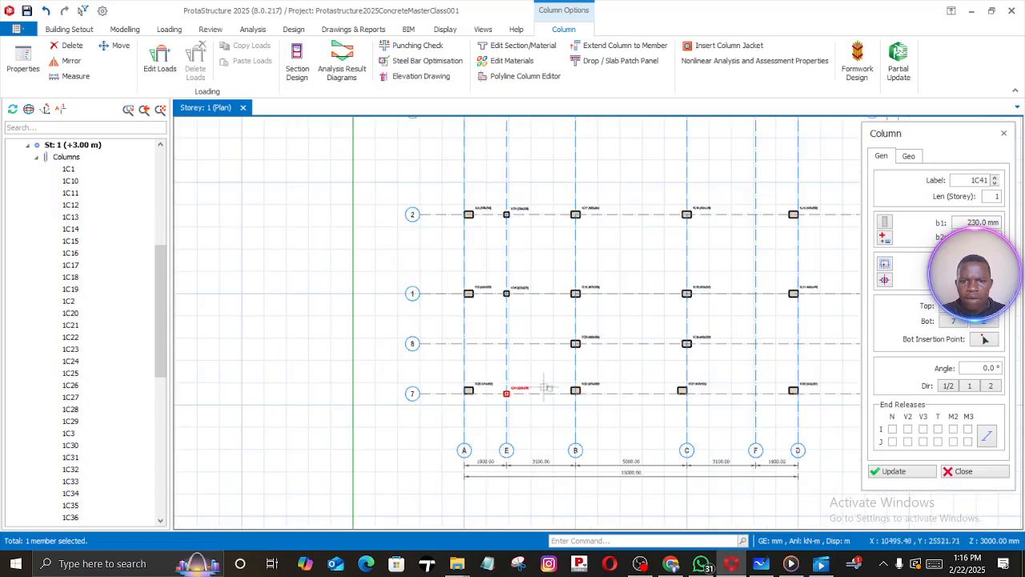
pyautogui.scroll(1, 492, 400)
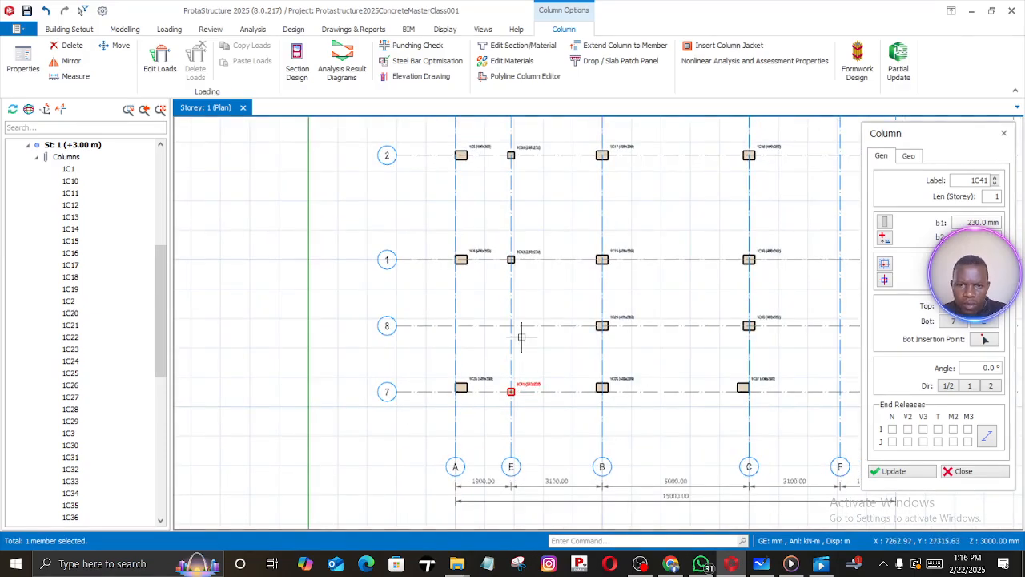
pyautogui.scroll(1, 529, 328)
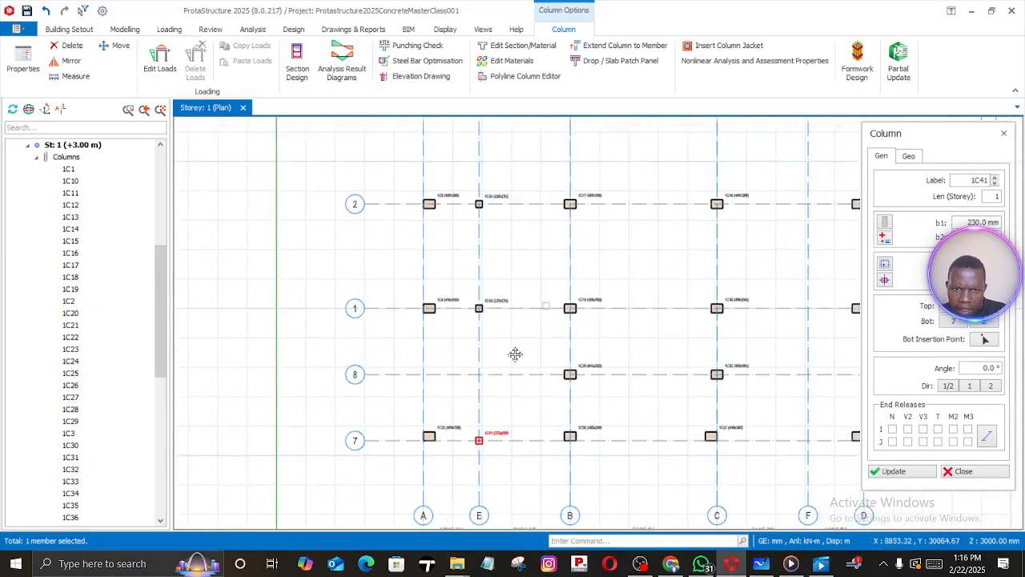
pyautogui.scroll(2, 484, 298)
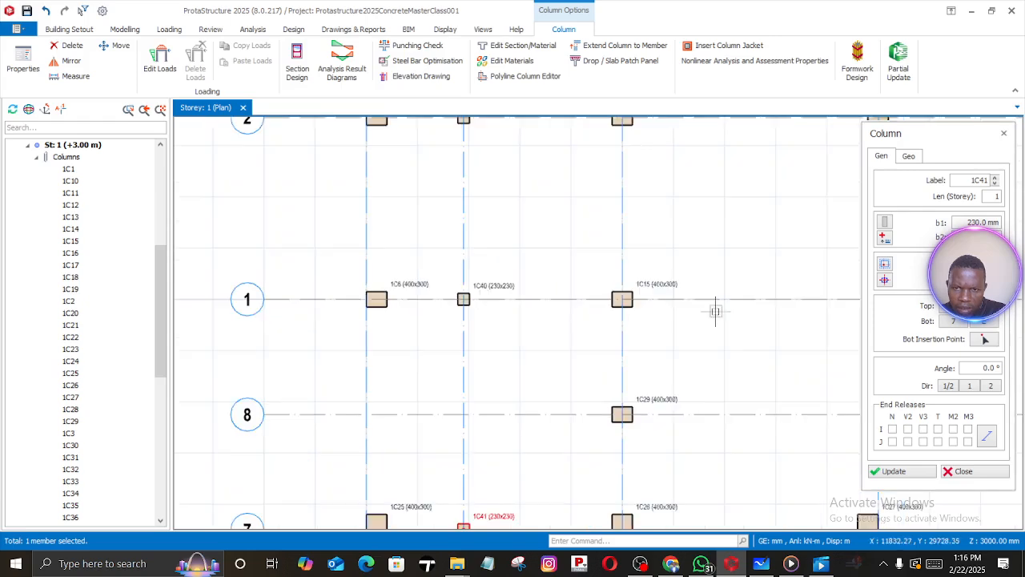
# Insert 230 x 230 mm columns on axis F at its intersections with axes 1 and 2
pyautogui.scroll(-1, 456, 293)
pyautogui.scroll(-2, 596, 304)
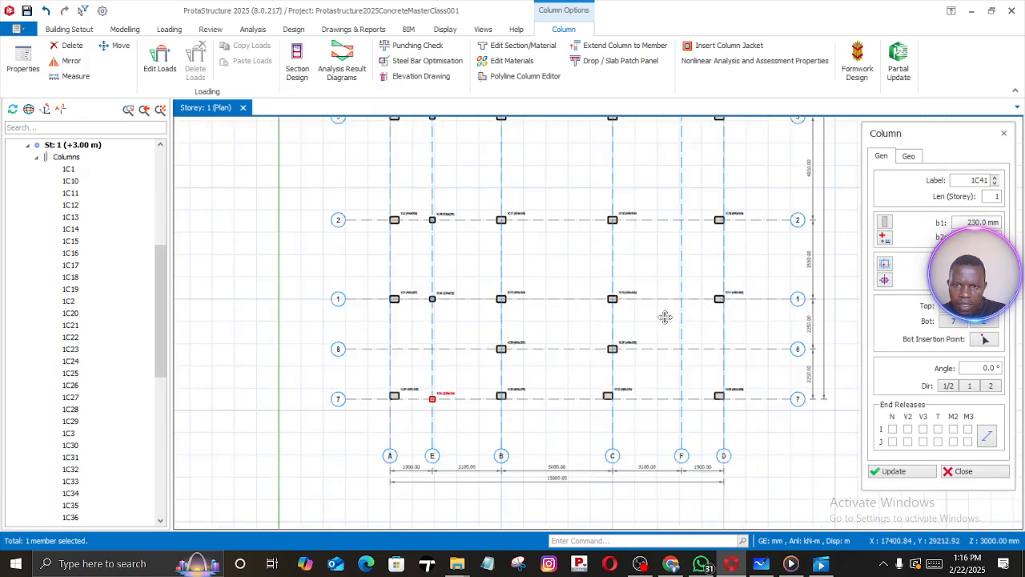
pyautogui.scroll(1, 658, 318)
pyautogui.scroll(1, 634, 319)
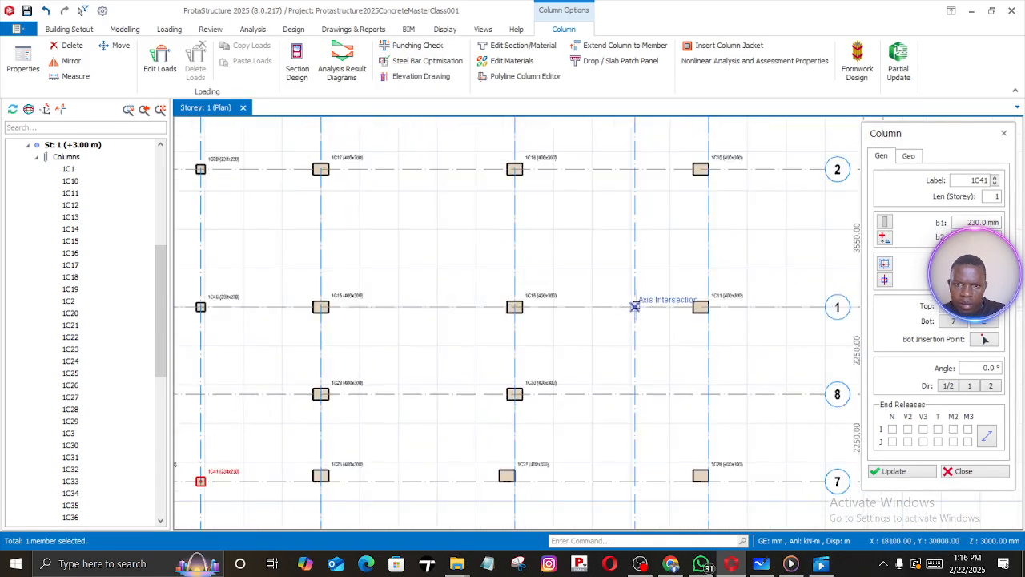
pyautogui.click(634, 306)
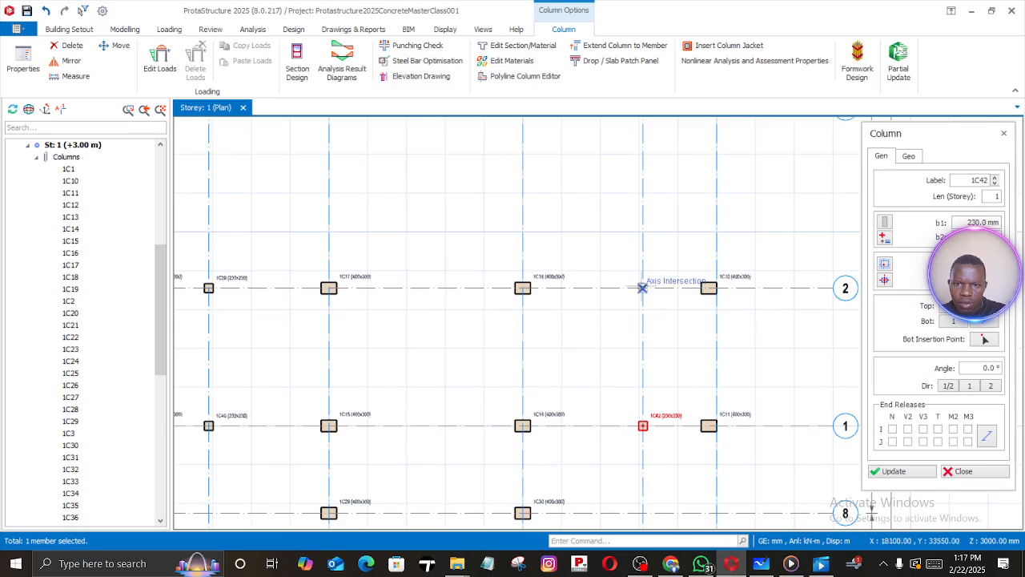
pyautogui.click(643, 287)
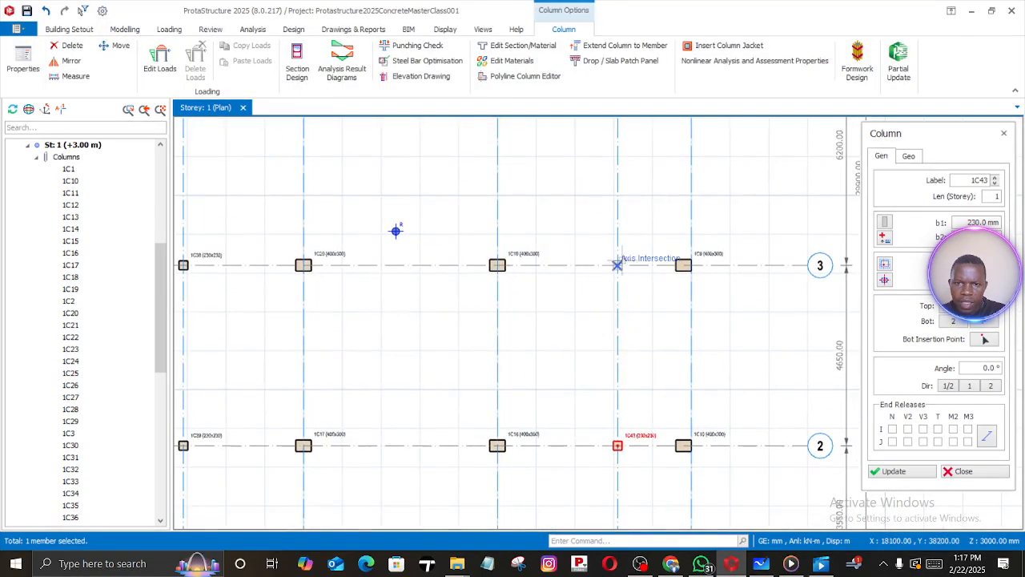
# Insert 230 x 230 mm columns on axis F at its intersections with axes 3, 4 and 5, and end column insertion
pyautogui.click(618, 264)
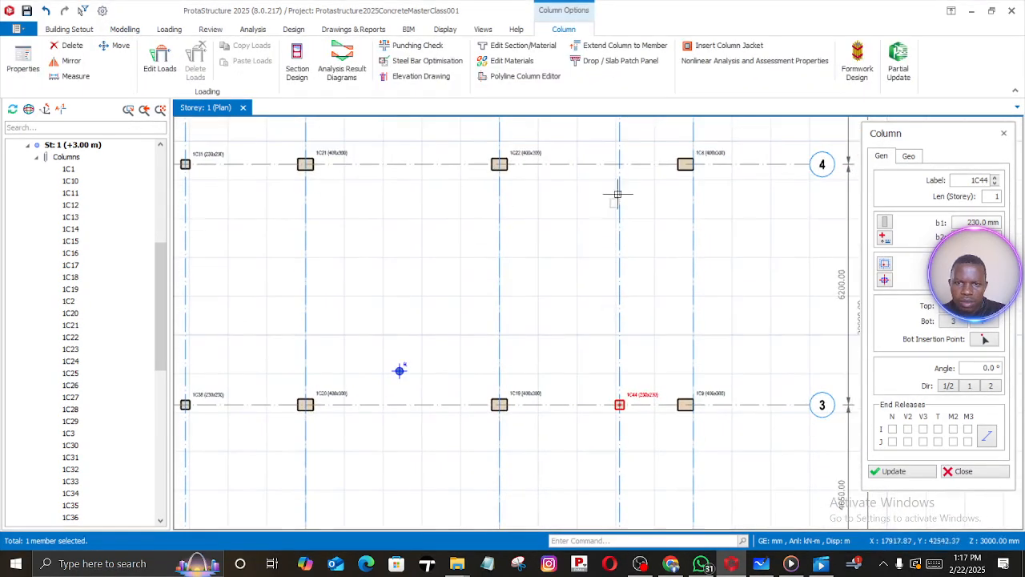
pyautogui.click(619, 164)
pyautogui.scroll(-5, 593, 217)
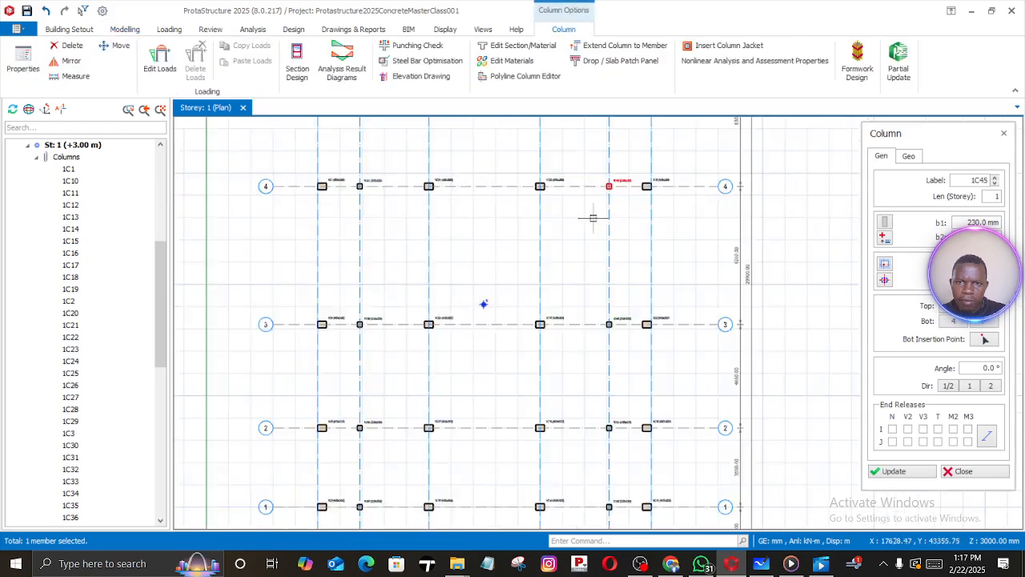
pyautogui.scroll(5, 593, 241)
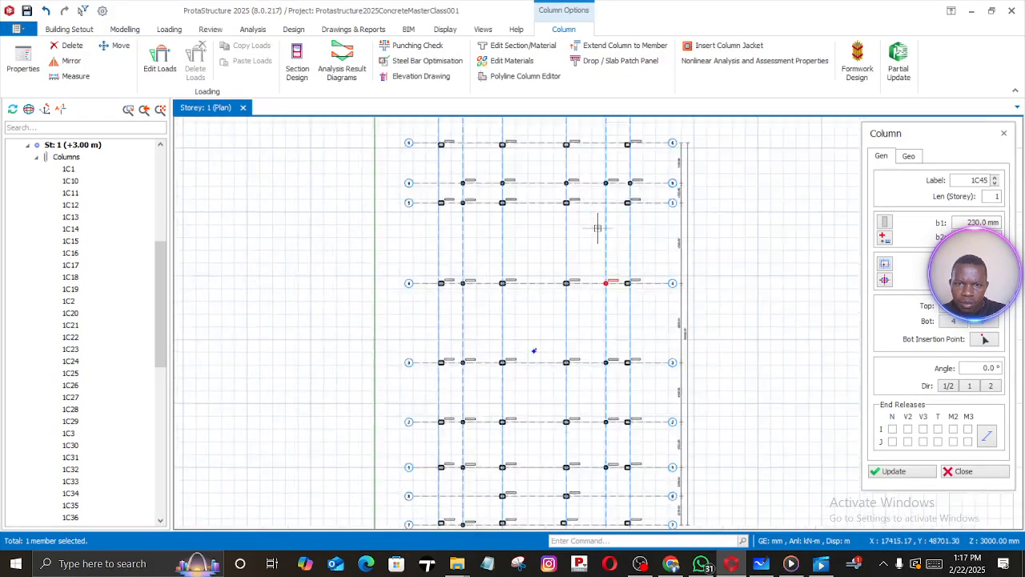
pyautogui.moveTo(608, 197); pyautogui.dragTo(600, 265, button='middle')
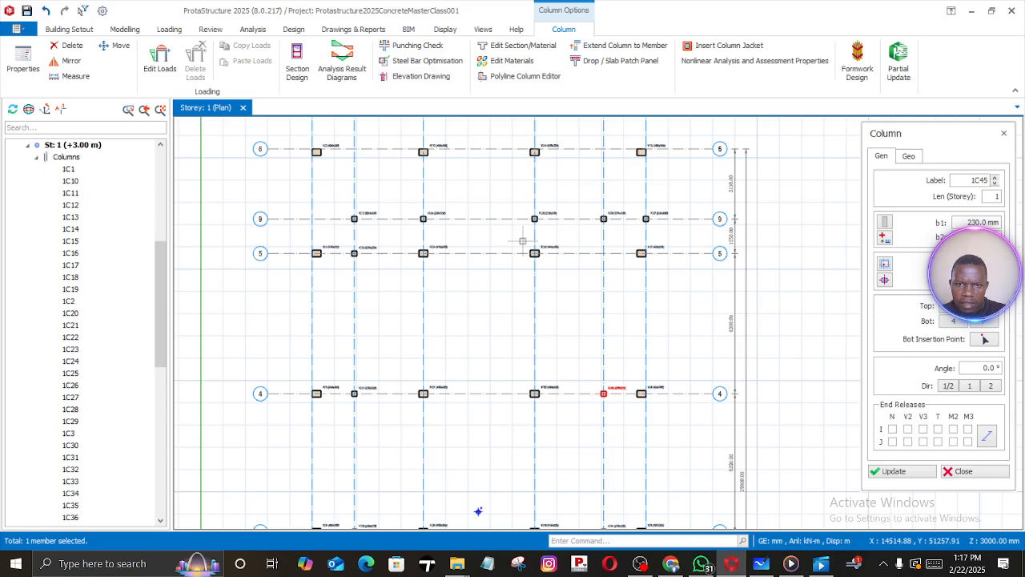
pyautogui.click(604, 253)
pyautogui.moveTo(588, 176)
pyautogui.mouseDown(button='middle')
pyautogui.moveTo(588, 270)
pyautogui.moveTo(584, 172)
pyautogui.mouseUp(button='middle')
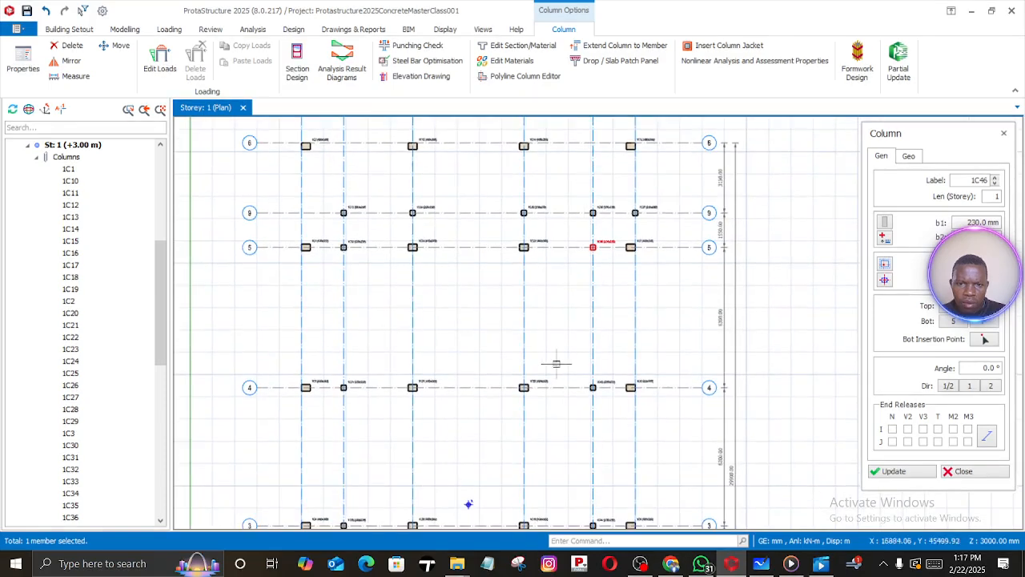
pyautogui.moveTo(556, 361); pyautogui.dragTo(593, 178, button='middle')
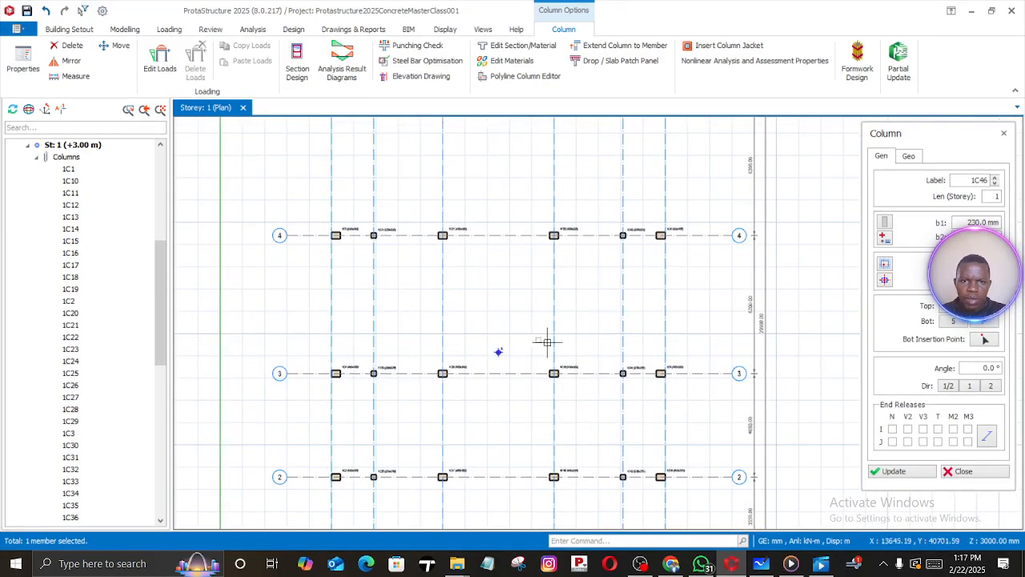
pyautogui.moveTo(512, 389); pyautogui.dragTo(551, 252, button='middle')
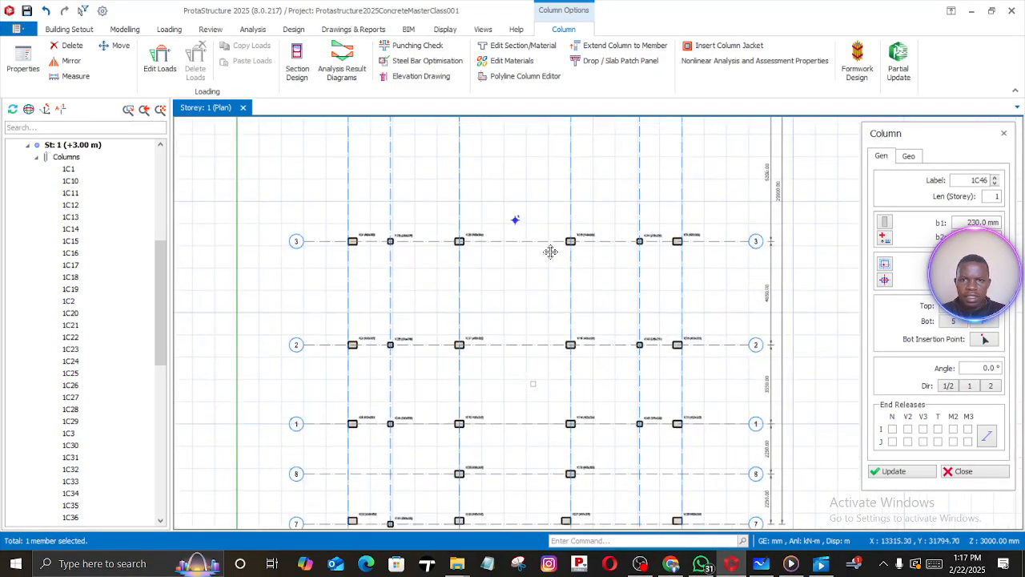
pyautogui.scroll(-2, 538, 230)
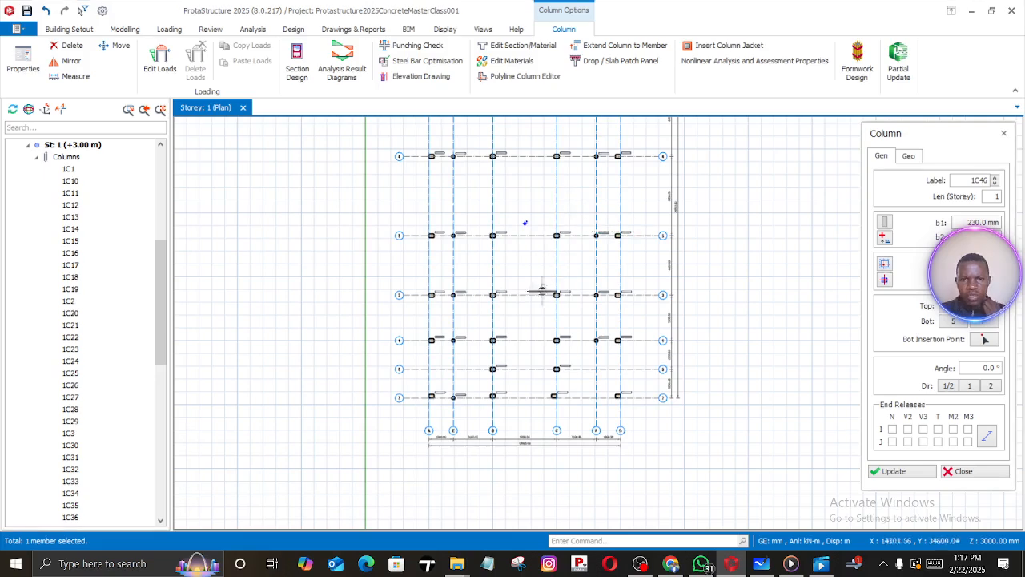
pyautogui.press('Escape')
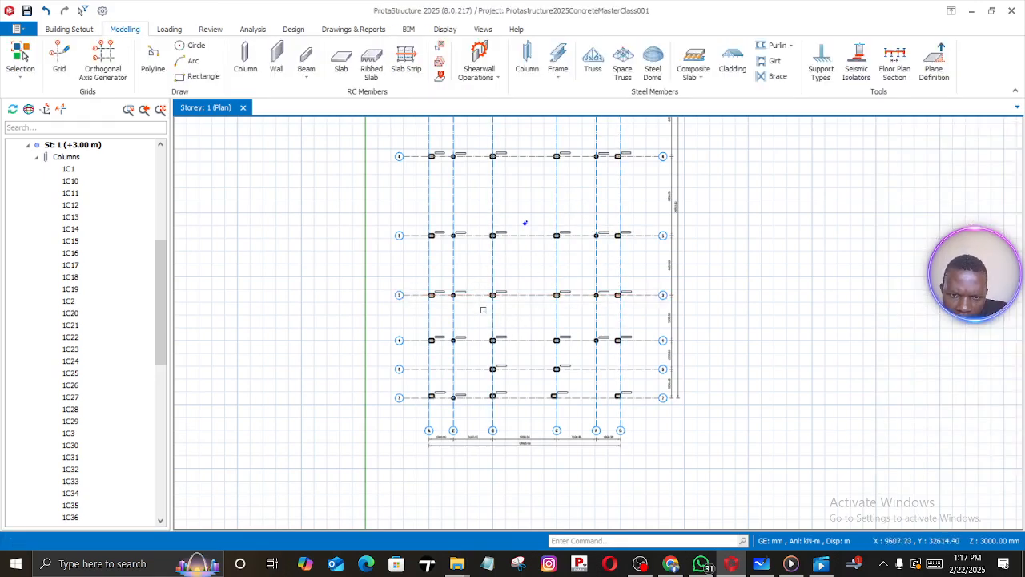
pyautogui.scroll(5, 524, 223)
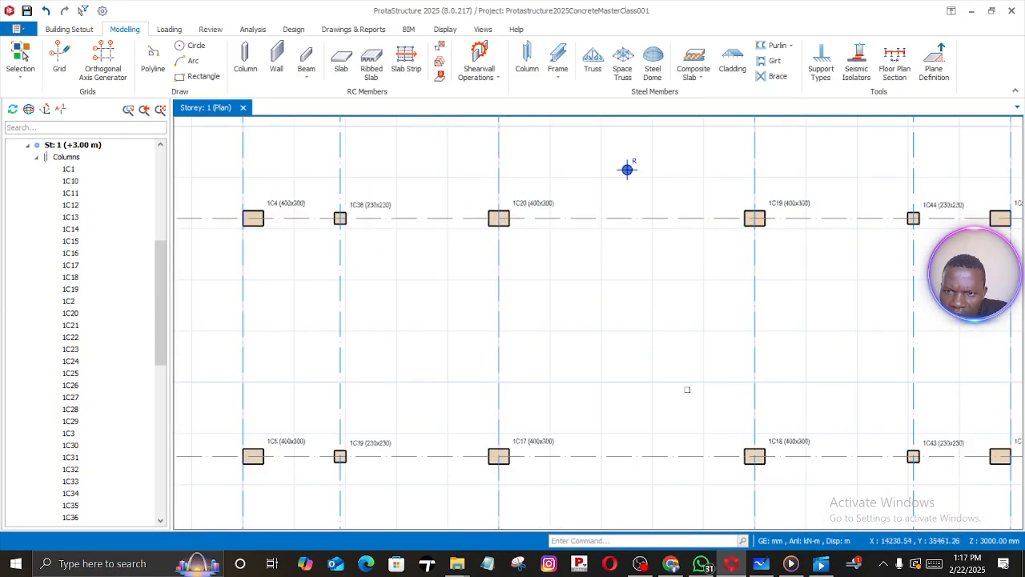
pyautogui.scroll(3, 509, 213)
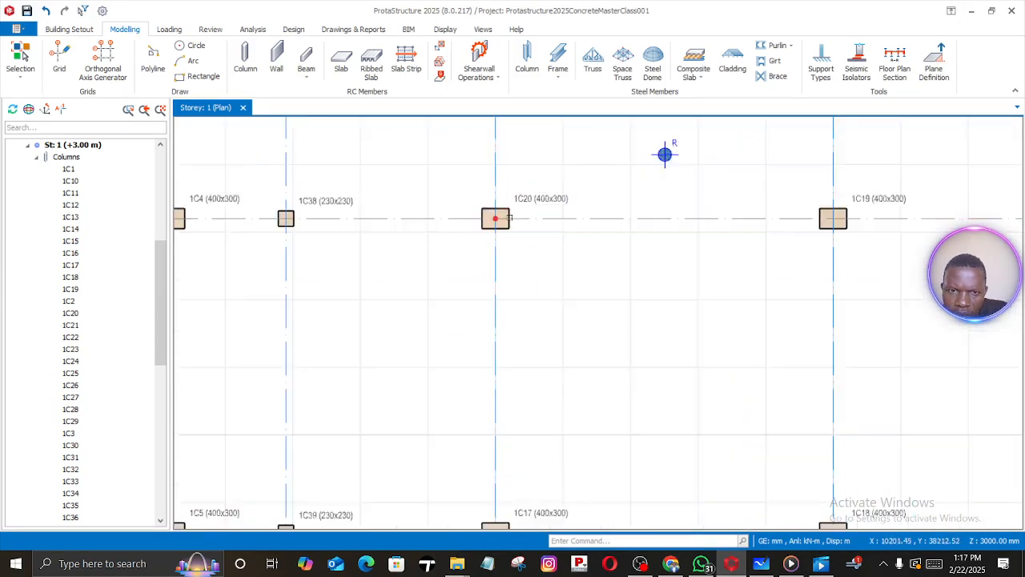
pyautogui.scroll(-8, 612, 183)
pyautogui.scroll(7, 553, 214)
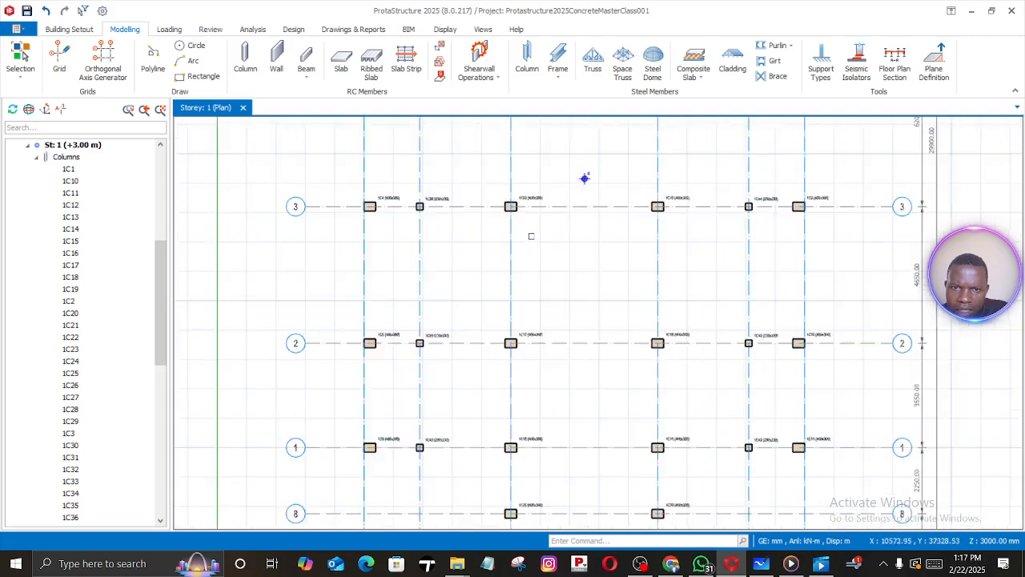
pyautogui.scroll(-3, 531, 234)
pyautogui.scroll(8, 611, 304)
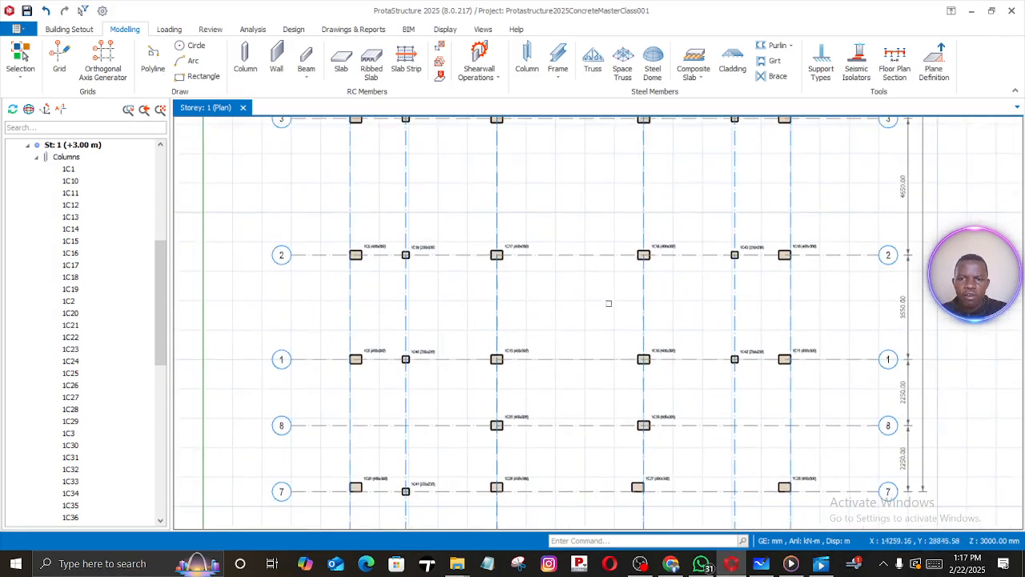
pyautogui.click(622, 238)
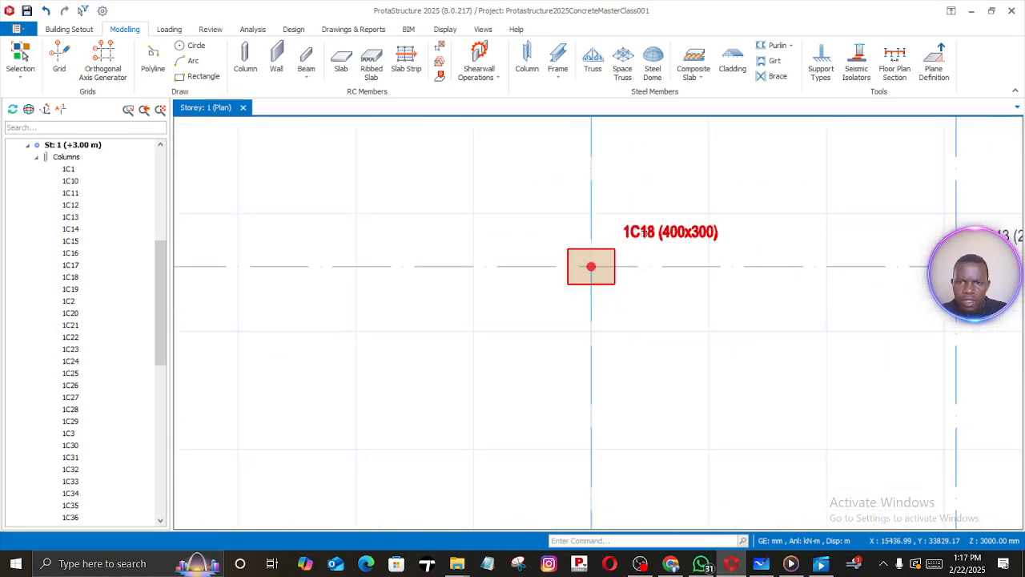
pyautogui.rightClick(645, 233)
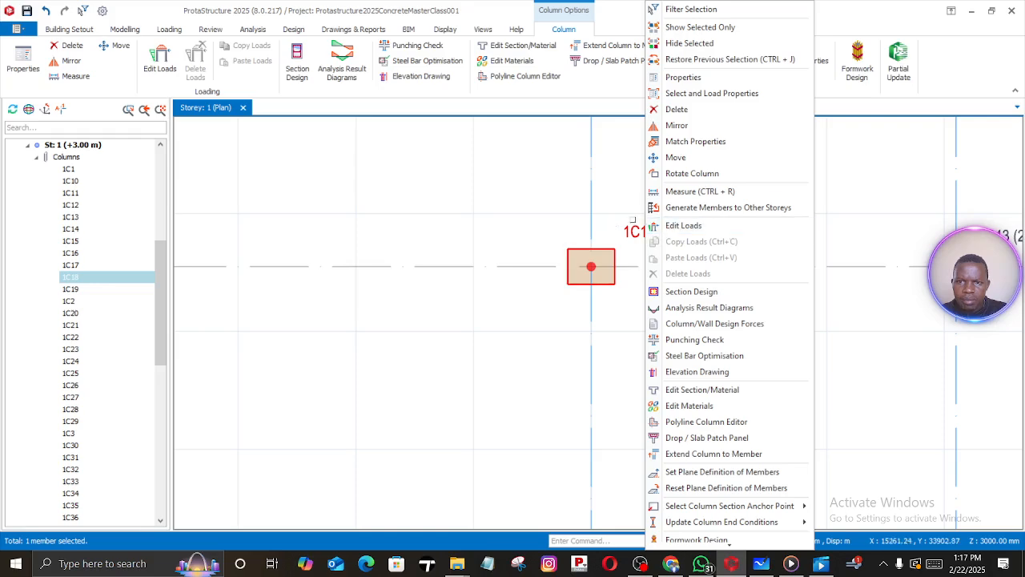
pyautogui.scroll(-2, 607, 210)
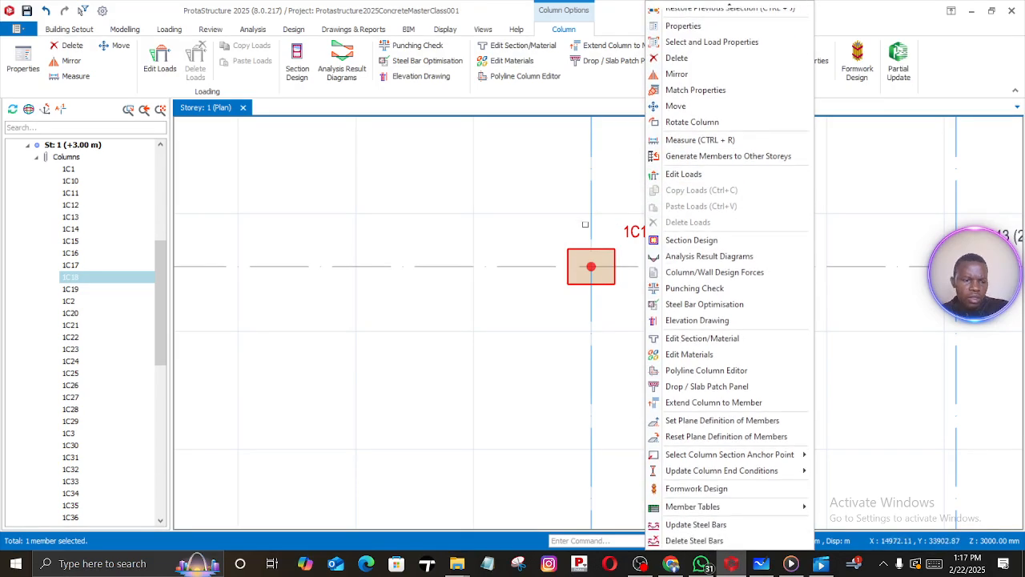
pyautogui.click(597, 220)
pyautogui.scroll(-5, 576, 222)
pyautogui.scroll(-4, 609, 273)
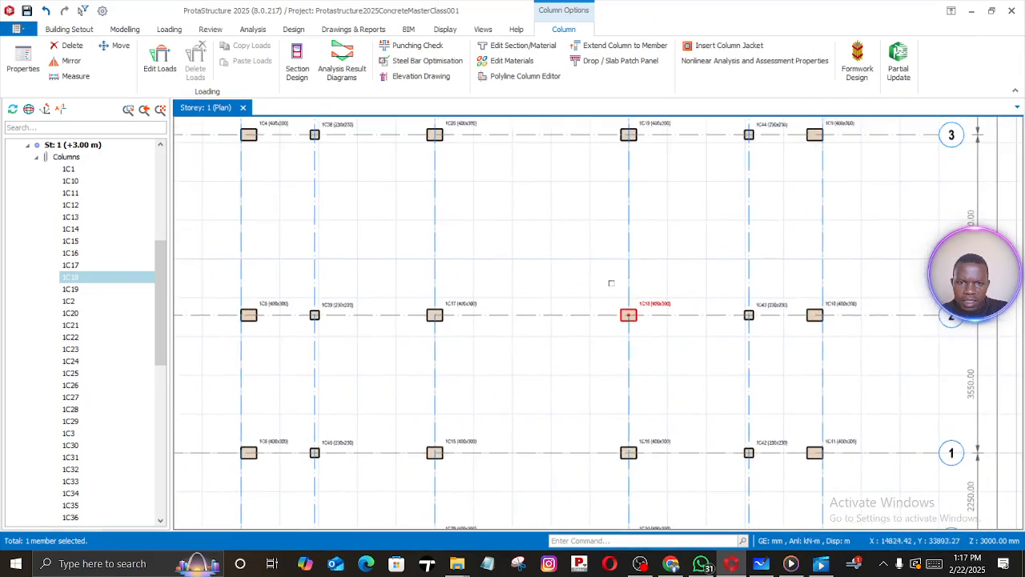
# Change the section of the column at the intersection of axes B and 3 to 450 x 450 mm
pyautogui.scroll(-2, 538, 240)
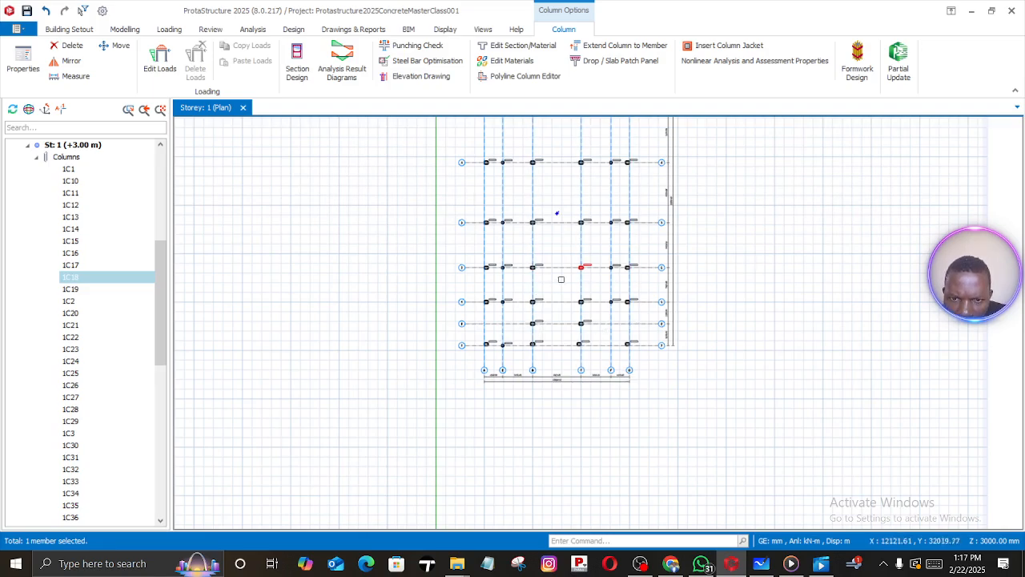
pyautogui.scroll(3, 571, 272)
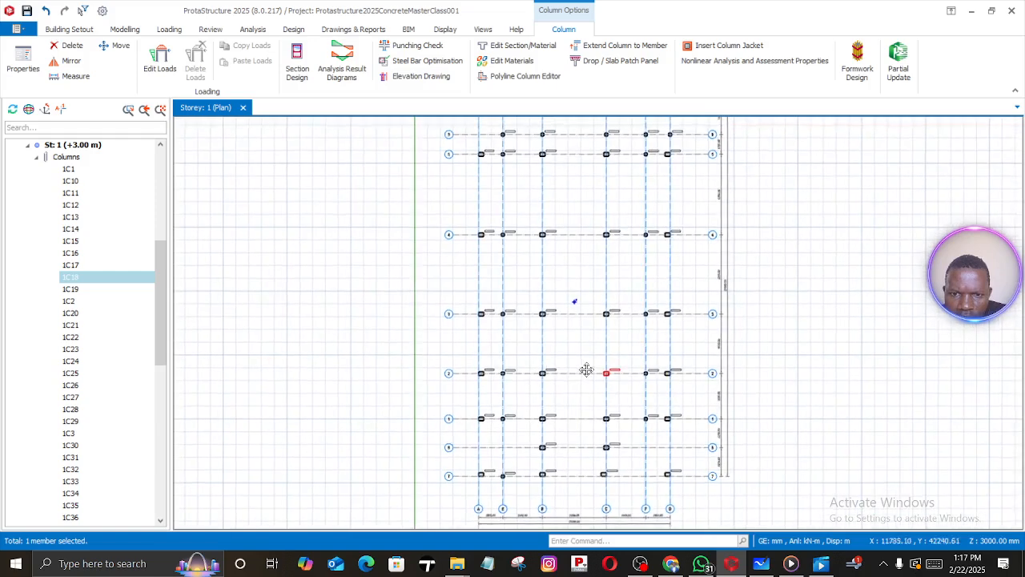
pyautogui.scroll(3, 574, 301)
pyautogui.scroll(2, 552, 317)
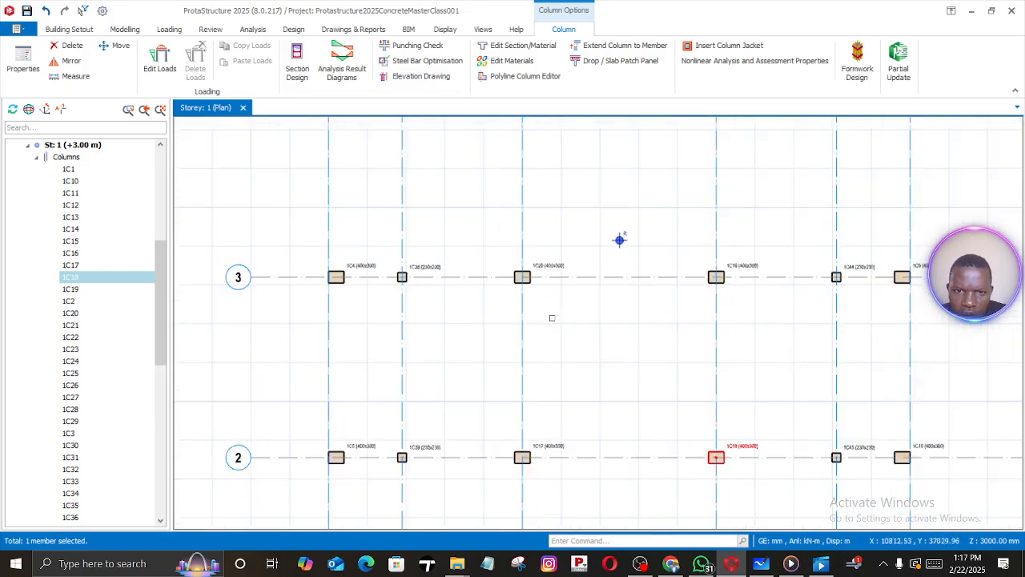
pyautogui.scroll(2, 552, 317)
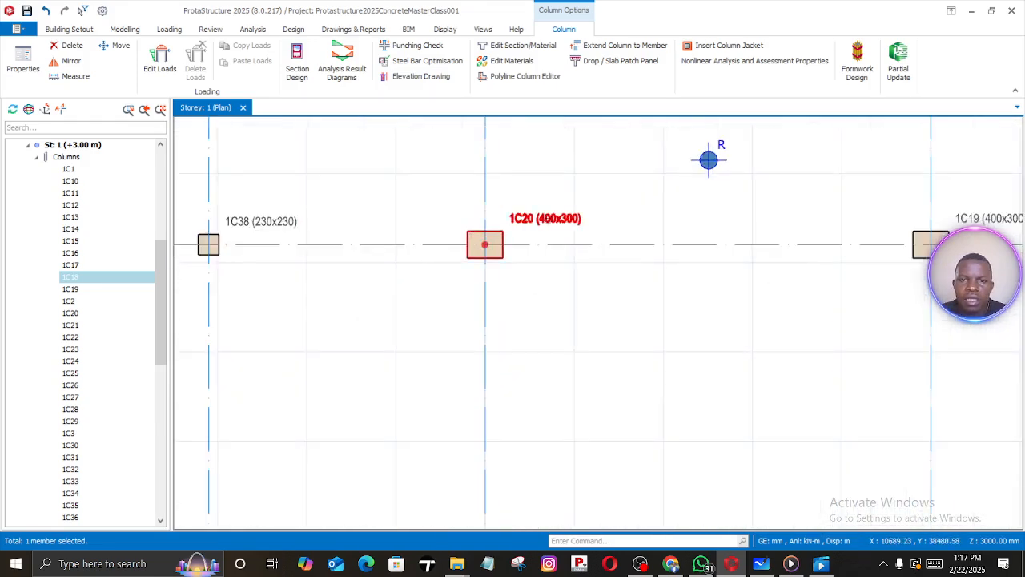
pyautogui.click(546, 219)
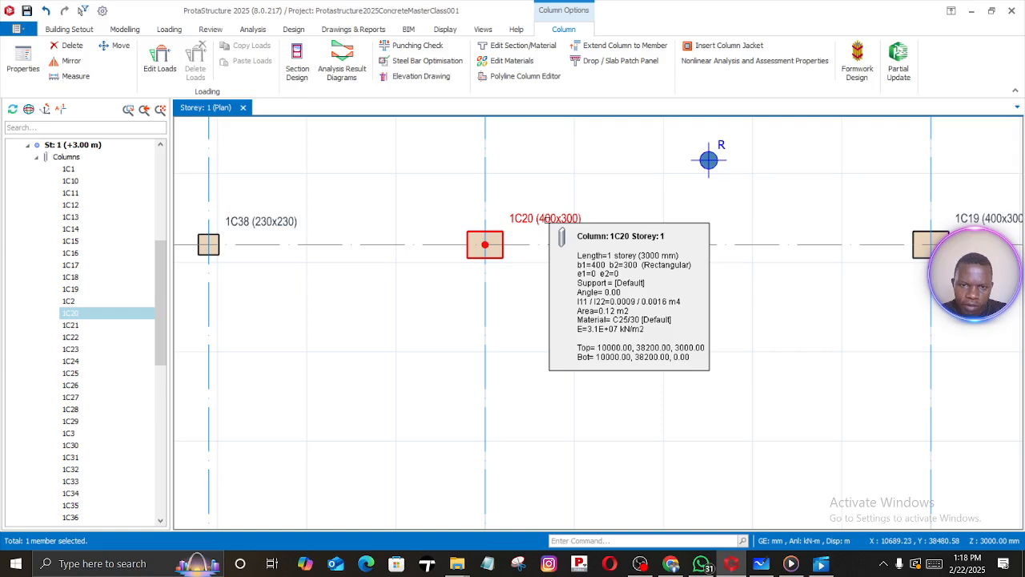
pyautogui.rightClick(549, 220)
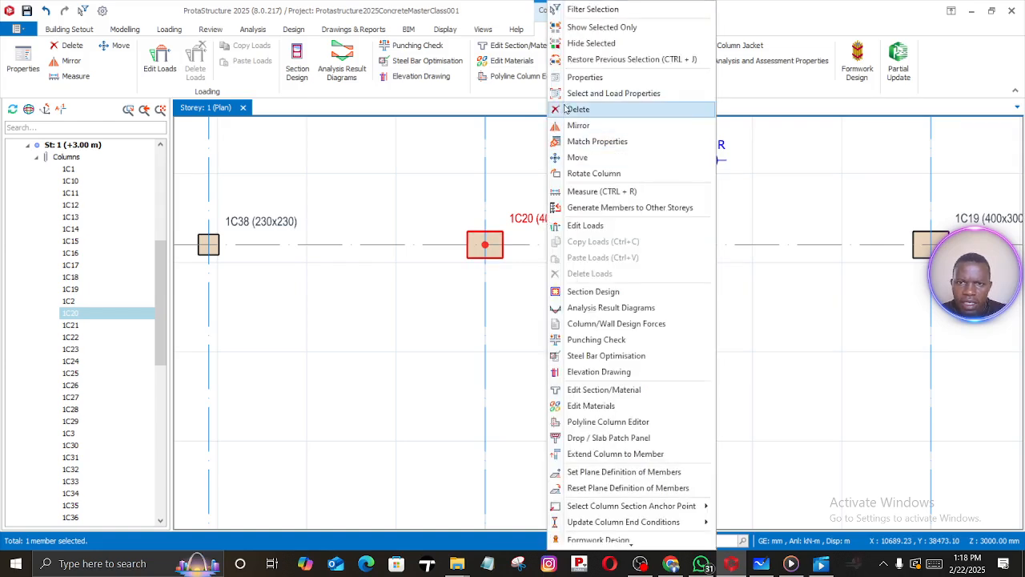
pyautogui.click(582, 77)
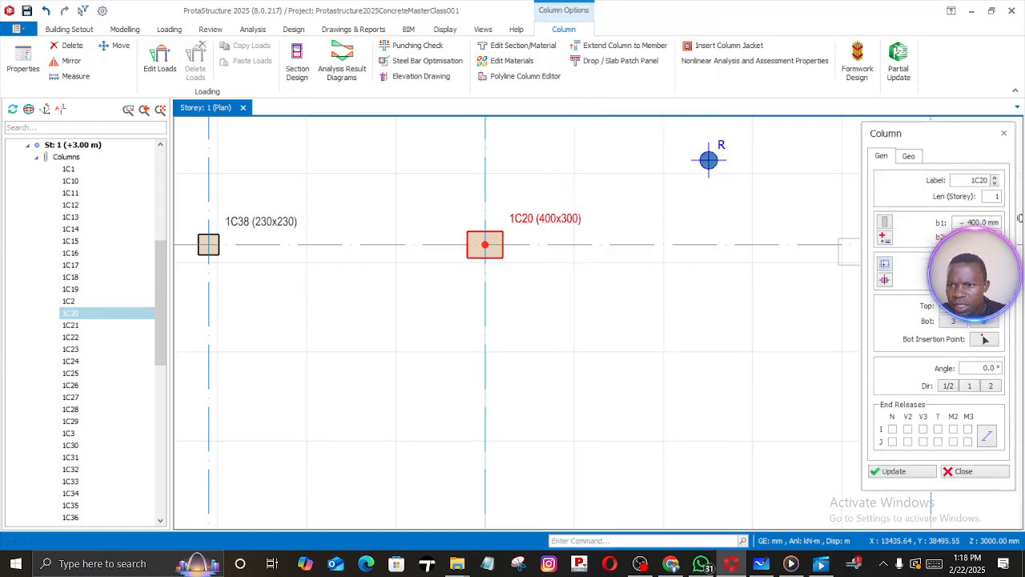
pyautogui.click(959, 222)
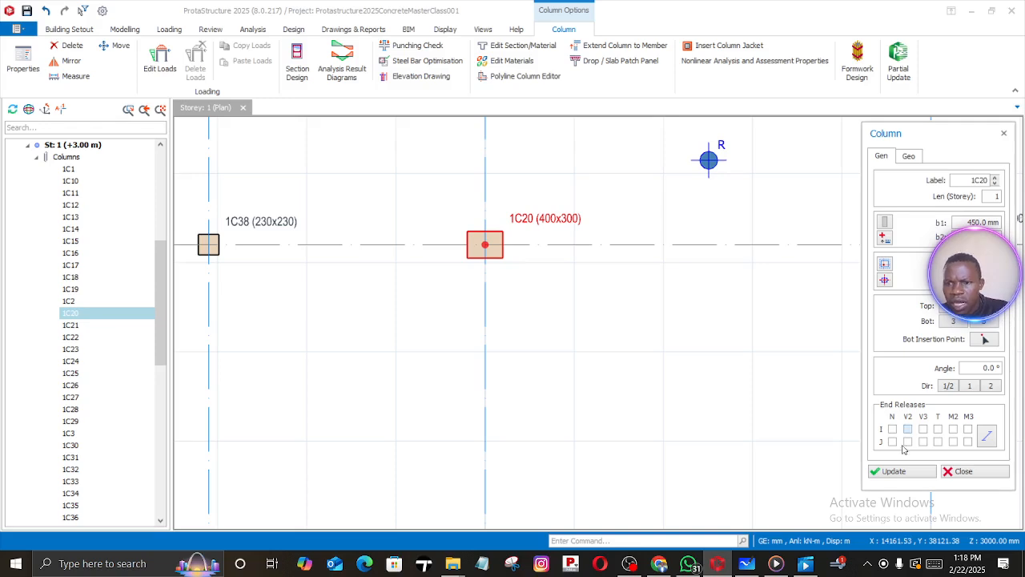
pyautogui.click(893, 471)
pyautogui.scroll(-3, 651, 396)
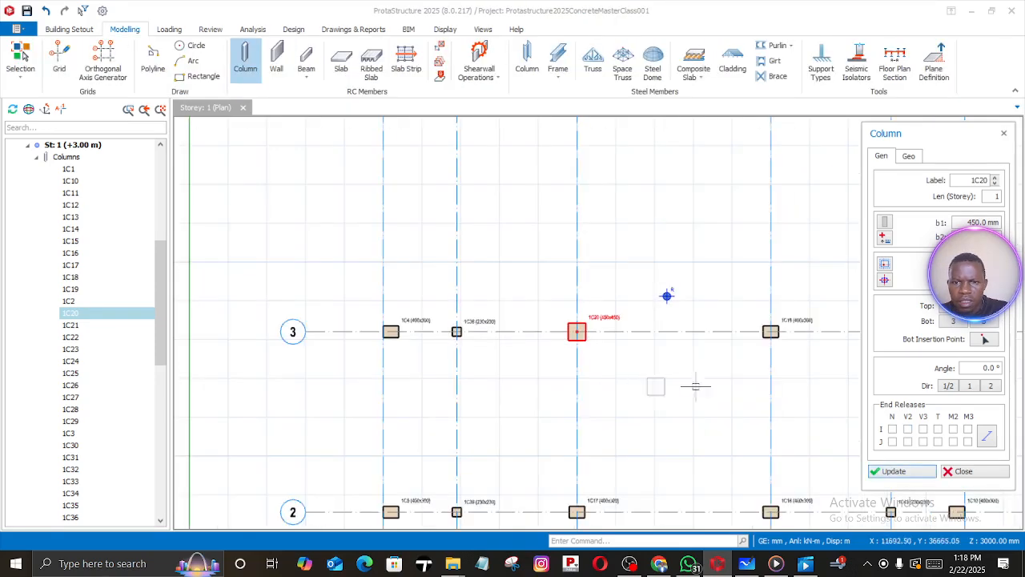
pyautogui.press('Escape')
# Delete the columns at intersections C-3, B-2 and C-2
pyautogui.scroll(-3, 733, 366)
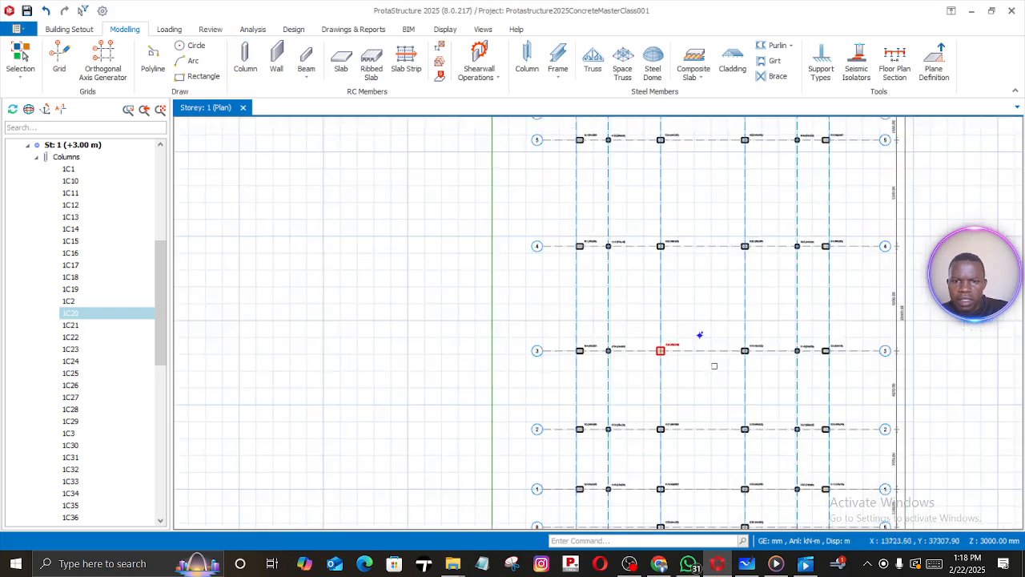
pyautogui.scroll(4, 718, 360)
pyautogui.moveTo(642, 196); pyautogui.dragTo(739, 300)
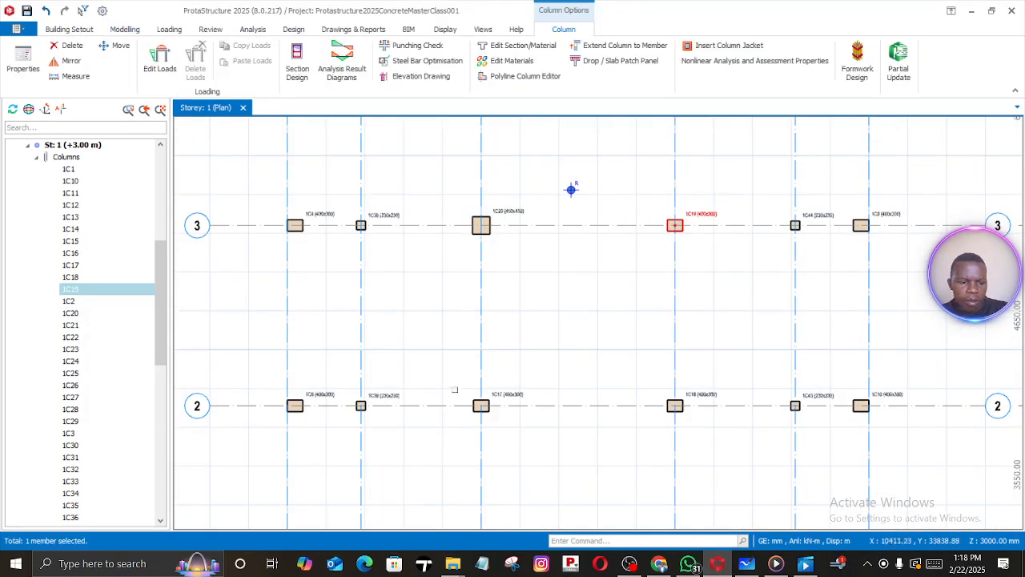
pyautogui.moveTo(443, 386); pyautogui.dragTo(774, 461)
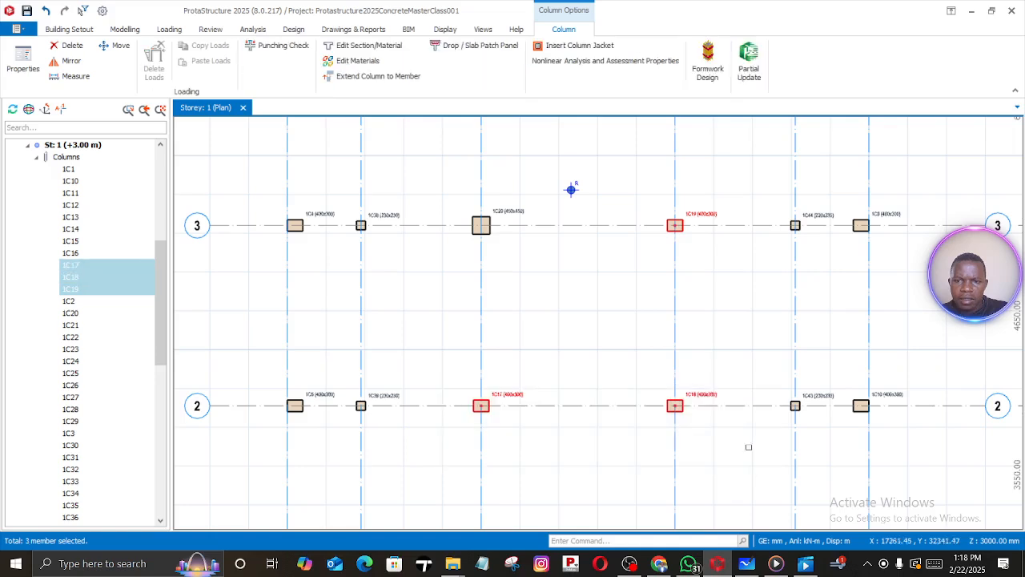
pyautogui.rightClick(704, 341)
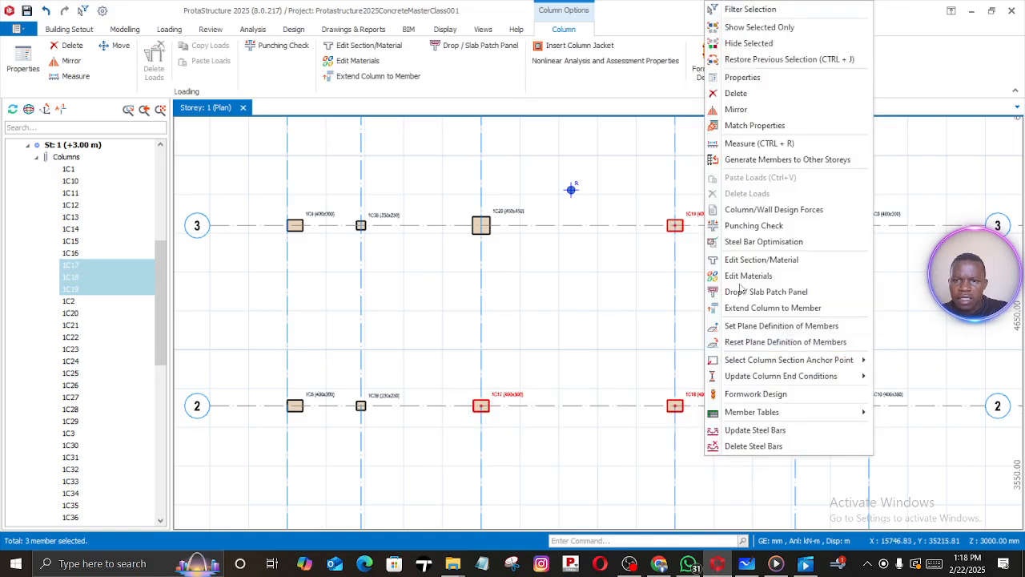
pyautogui.click(734, 94)
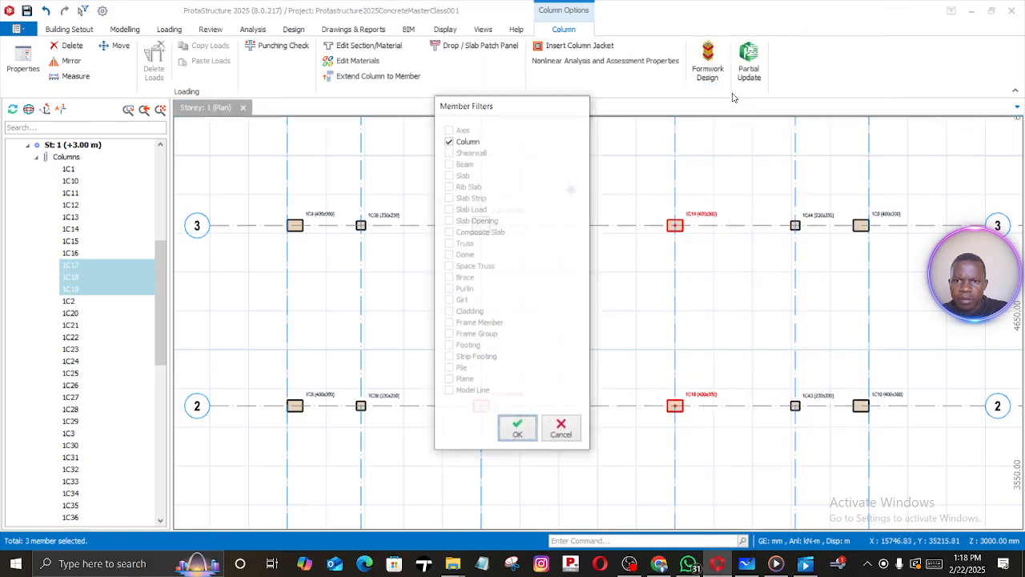
pyautogui.click(517, 433)
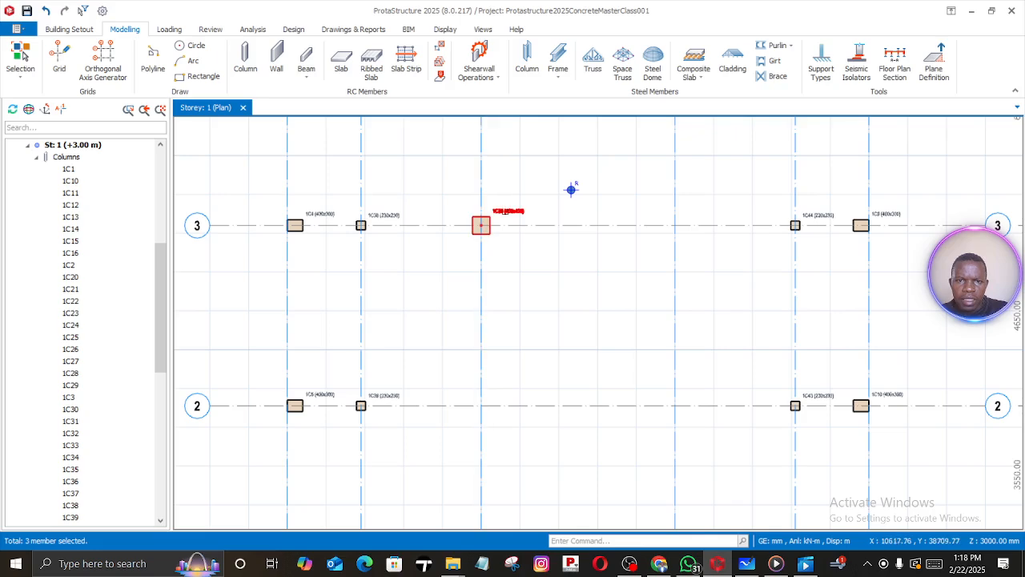
# Insert 450 x 450 mm columns at intersections C-3, C-2 and B-2, reusing the properties of the B-3 column, and end column insertion
pyautogui.rightClick(505, 212)
pyautogui.click(559, 78)
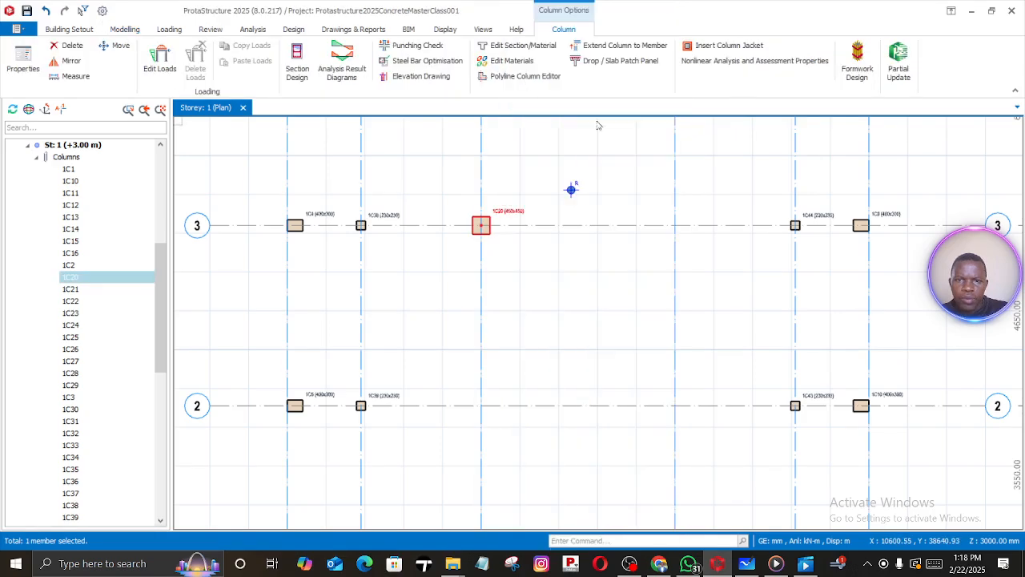
pyautogui.click(676, 225)
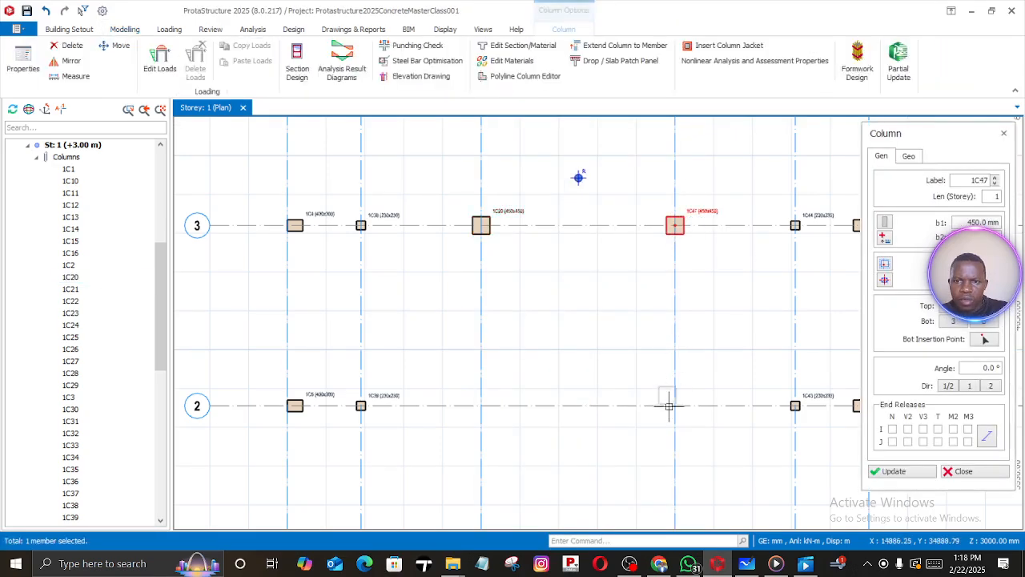
pyautogui.click(675, 405)
pyautogui.click(475, 400)
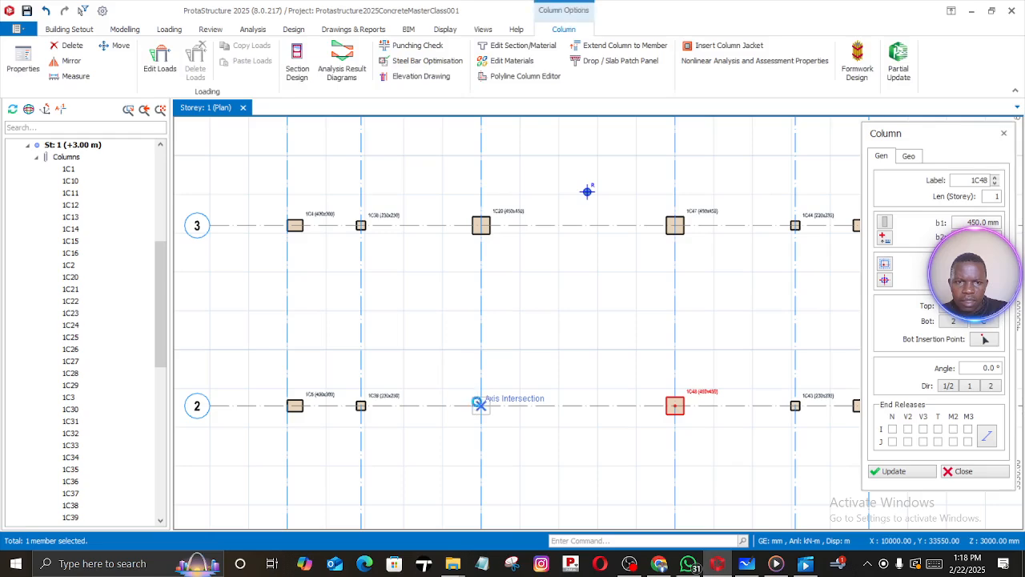
pyautogui.scroll(-3, 539, 424)
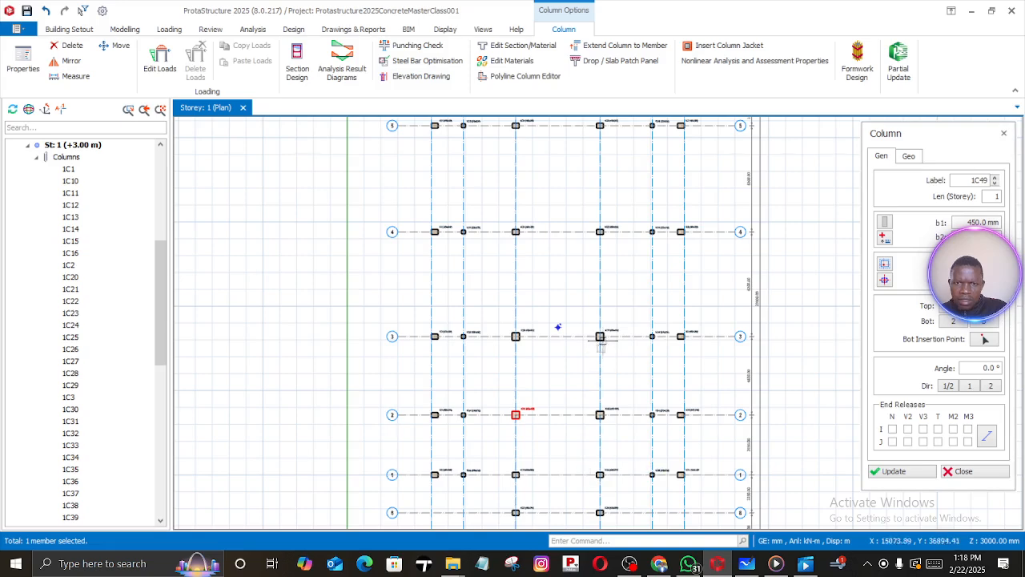
pyautogui.moveTo(573, 269); pyautogui.dragTo(577, 426, button='middle')
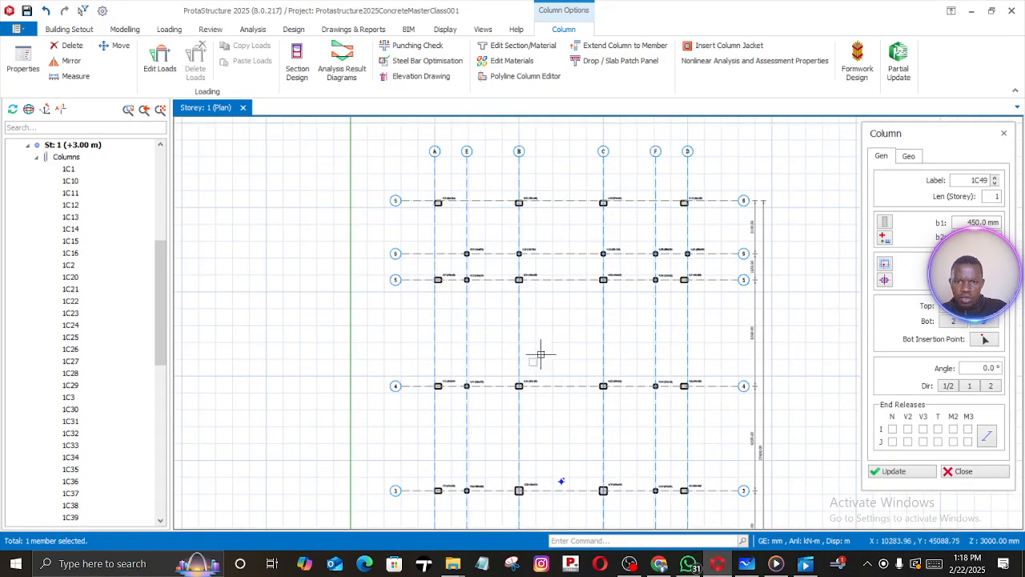
pyautogui.press('Escape')
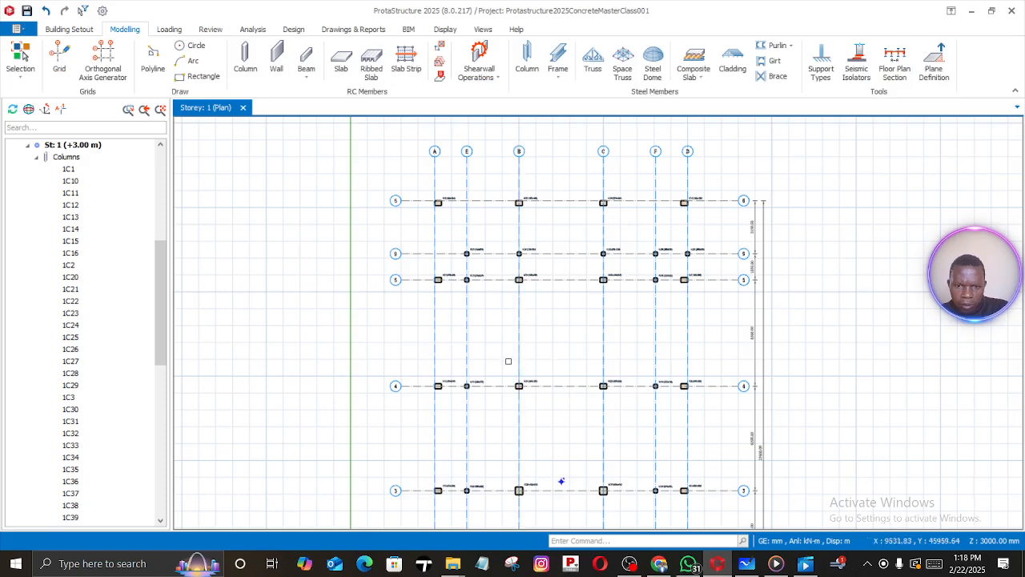
# Delete the columns on axis 4 at its intersections with axes B and C
pyautogui.scroll(3, 508, 360)
pyautogui.moveTo(518, 368); pyautogui.dragTo(804, 471)
pyautogui.rightClick(650, 358)
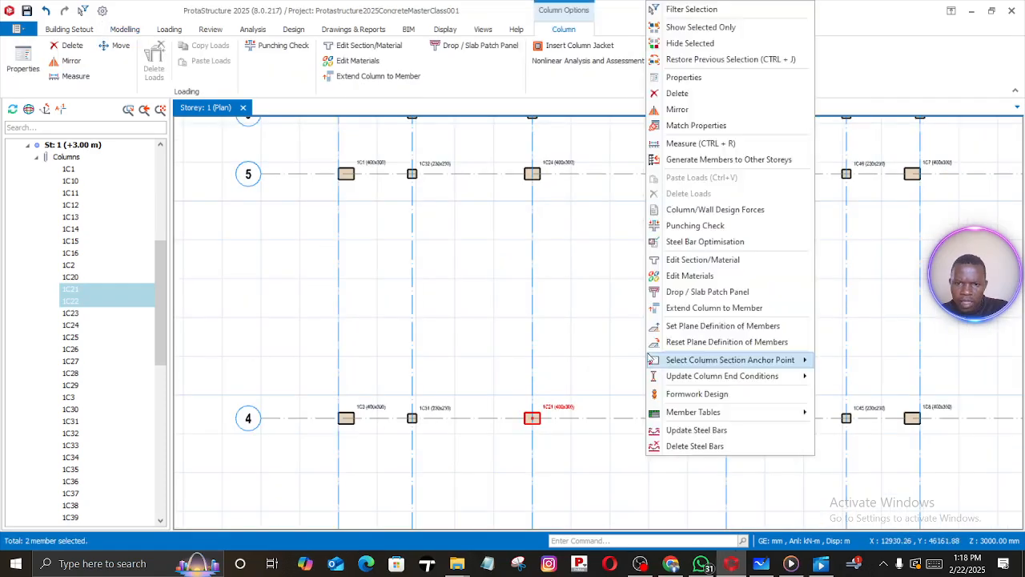
pyautogui.click(677, 93)
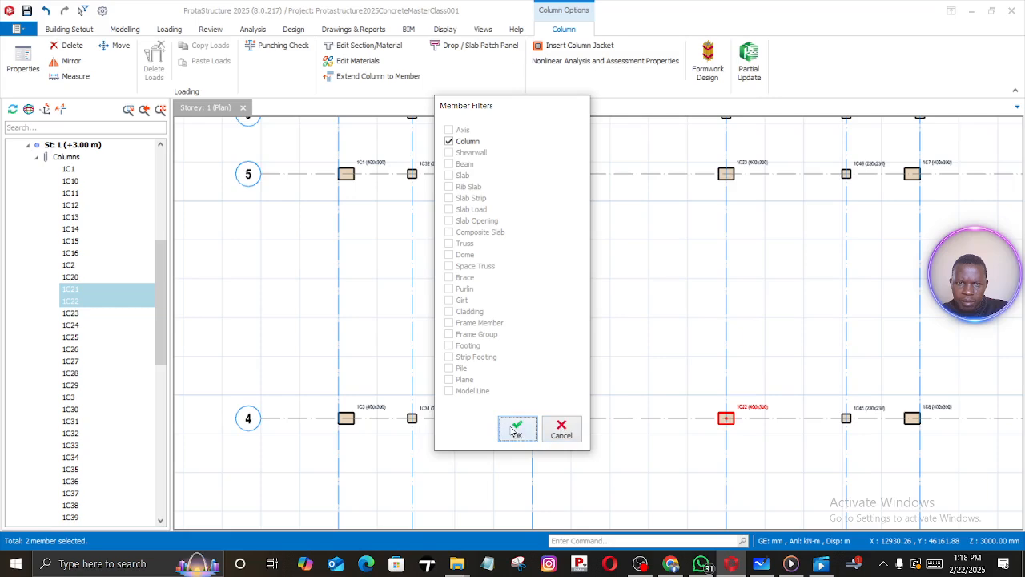
pyautogui.click(512, 431)
# Insert 450 x 450 mm columns at intersections B-4 and C-4 with the B-3 column's properties, and end column insertion
pyautogui.moveTo(647, 489); pyautogui.dragTo(615, 236, button='middle')
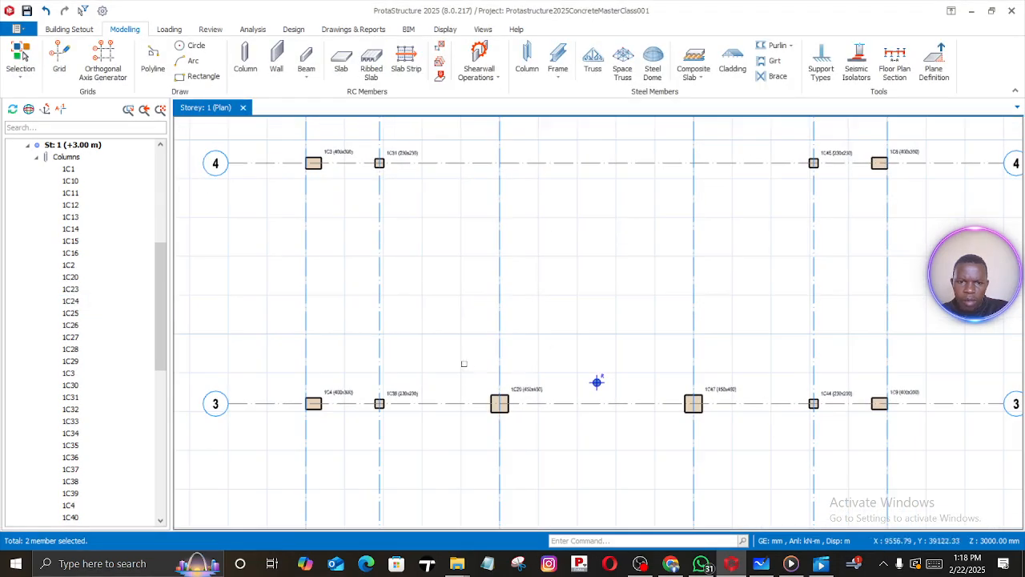
pyautogui.moveTo(469, 372); pyautogui.dragTo(583, 458)
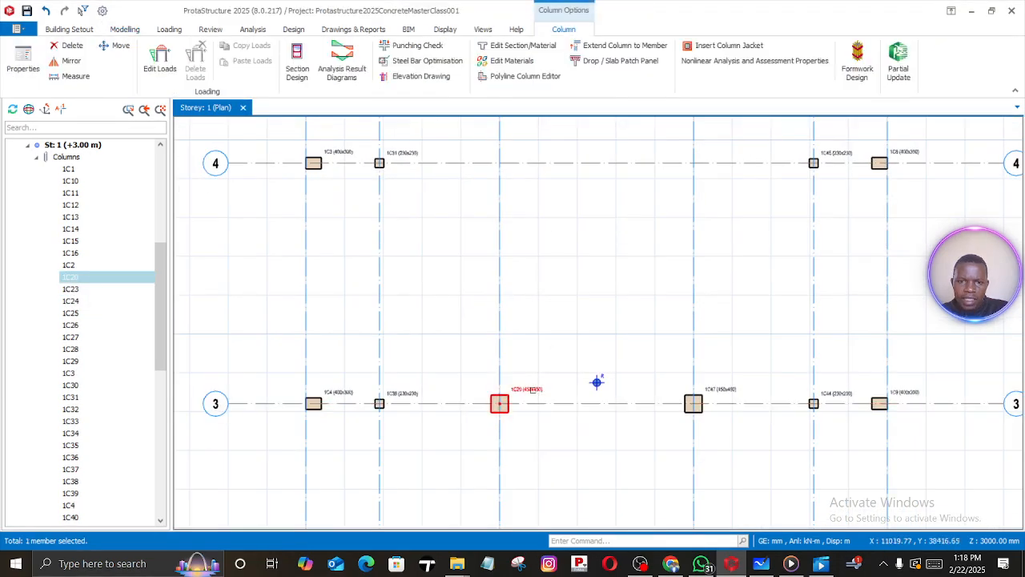
pyautogui.rightClick(597, 381)
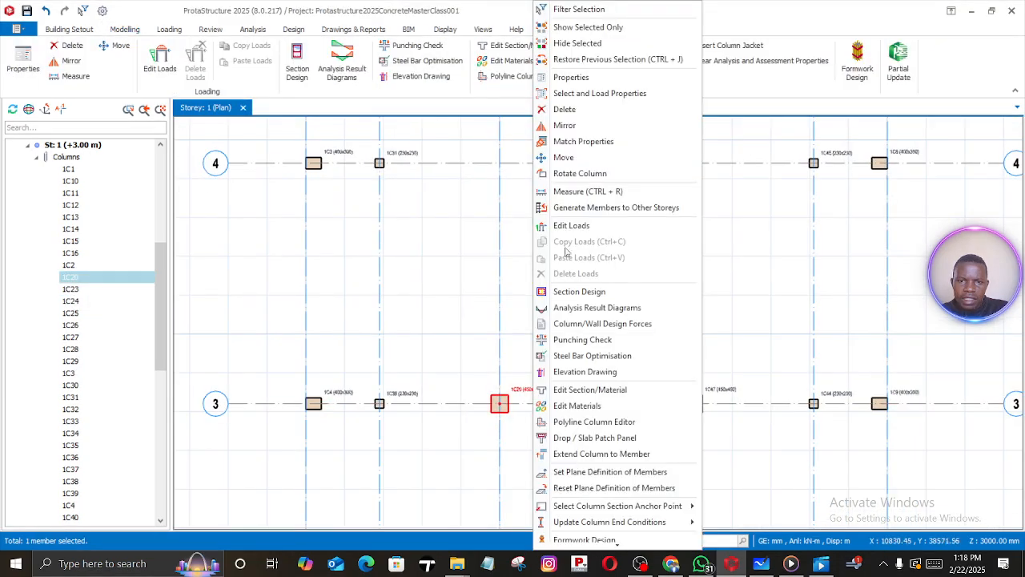
pyautogui.click(563, 80)
pyautogui.moveTo(555, 238); pyautogui.dragTo(568, 366, button='middle')
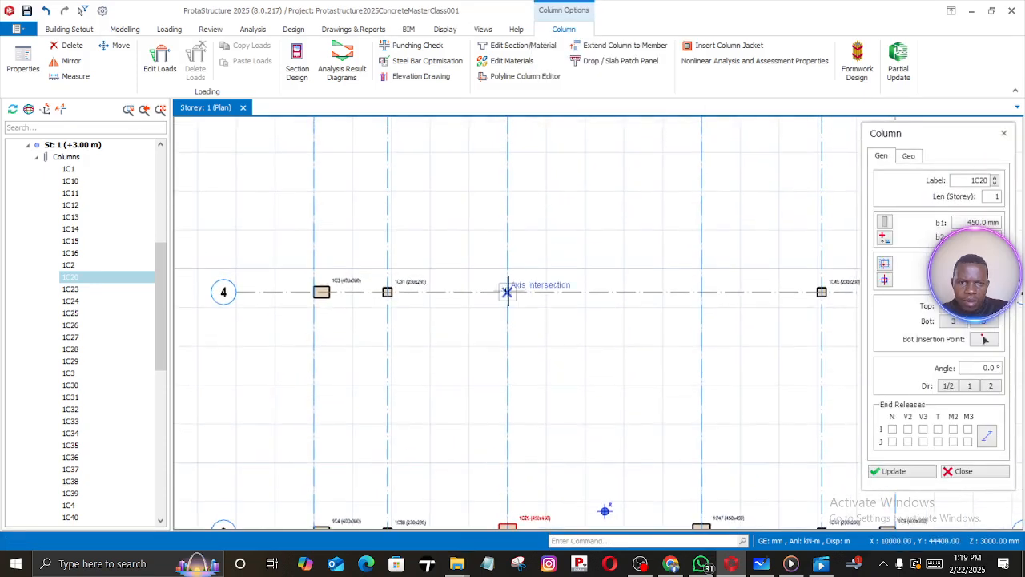
pyautogui.click(508, 290)
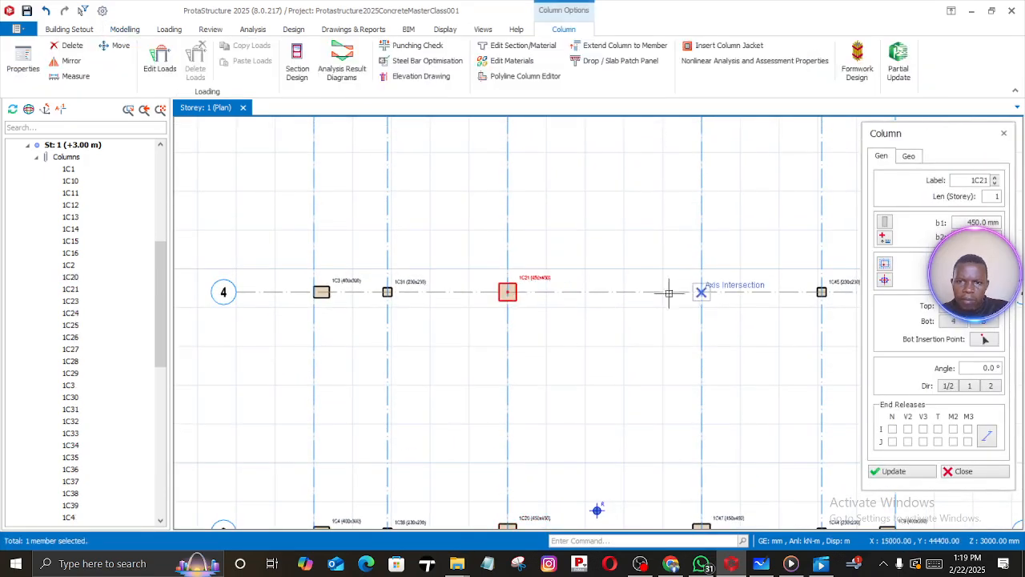
pyautogui.click(701, 293)
pyautogui.press('Escape')
# Examine the column layout across the storey plan, especially the columns along axes 1, 8 and 7
pyautogui.scroll(-5, 580, 388)
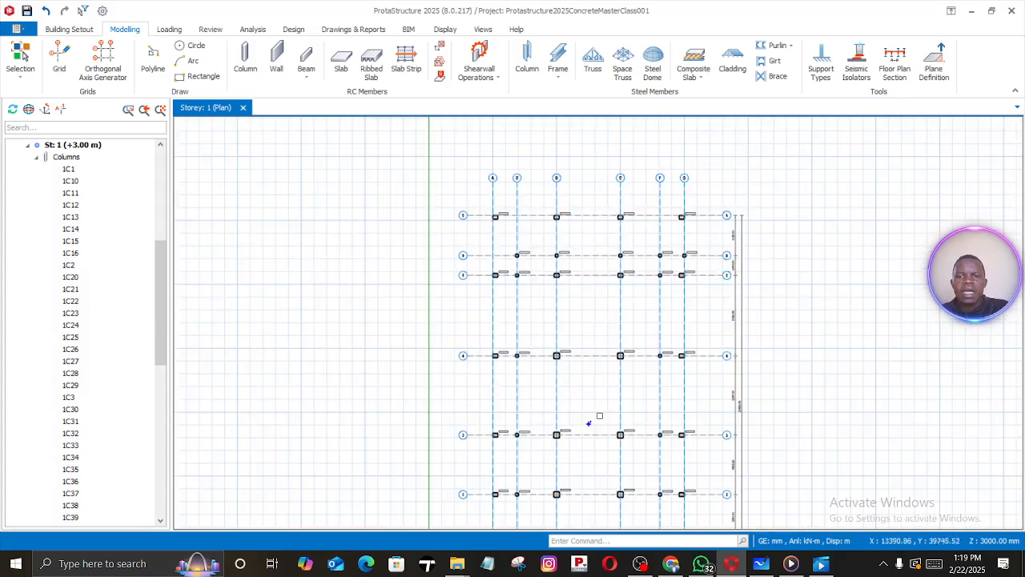
pyautogui.moveTo(589, 423); pyautogui.dragTo(573, 311, button='middle')
pyautogui.moveTo(575, 407); pyautogui.dragTo(540, 397, button='middle')
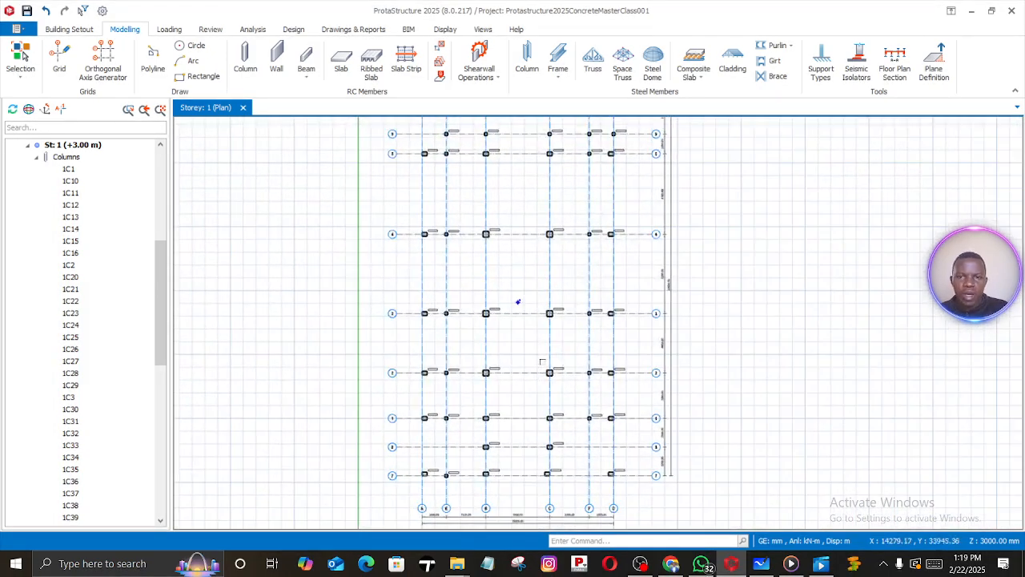
pyautogui.scroll(3, 543, 356)
pyautogui.scroll(-3, 547, 339)
pyautogui.scroll(5, 540, 447)
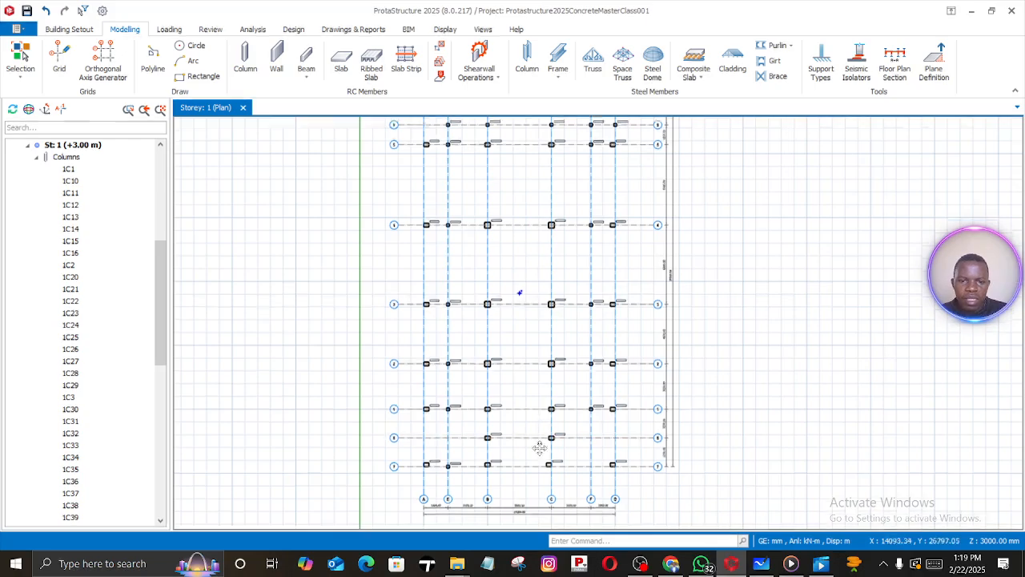
pyautogui.scroll(1, 437, 476)
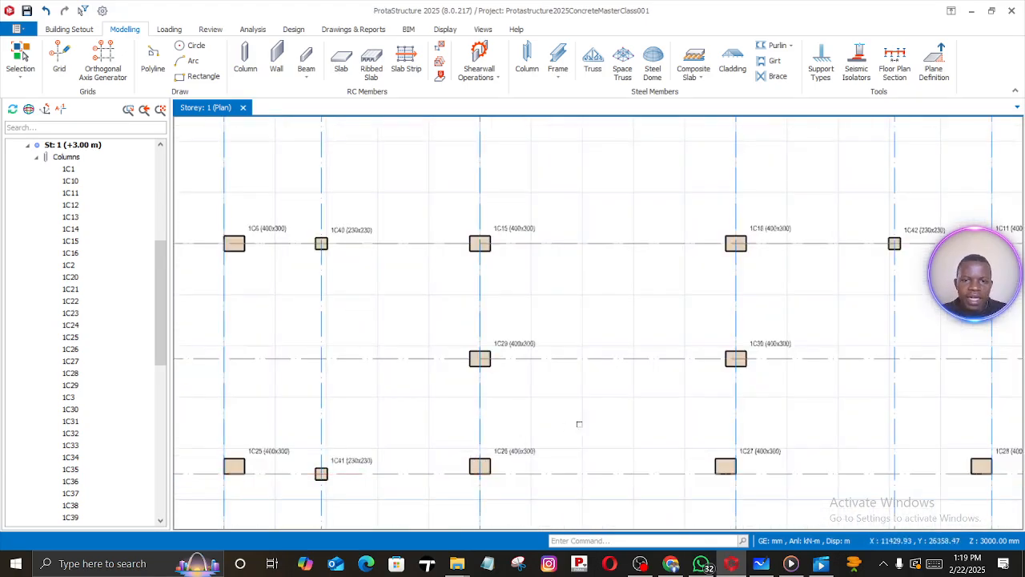
pyautogui.scroll(-6, 587, 280)
pyautogui.scroll(3, 584, 229)
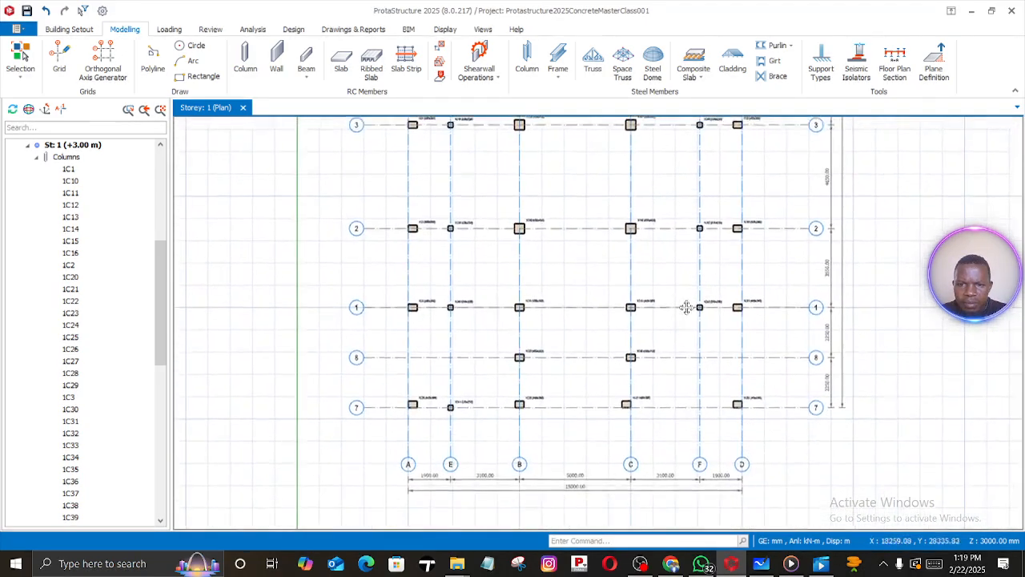
pyautogui.moveTo(686, 308); pyautogui.dragTo(687, 302, button='middle')
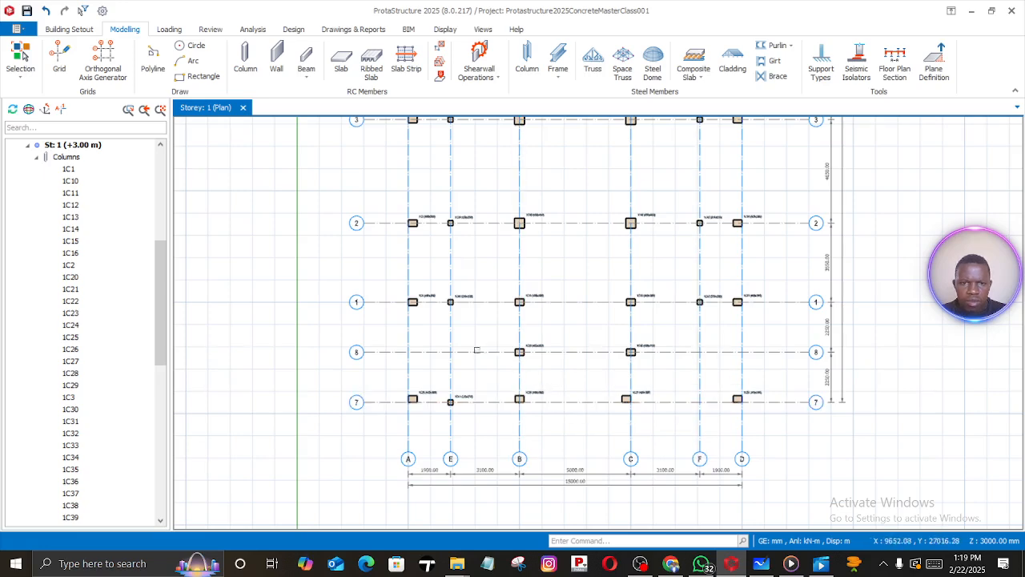
pyautogui.moveTo(465, 300); pyautogui.dragTo(504, 371, button='middle')
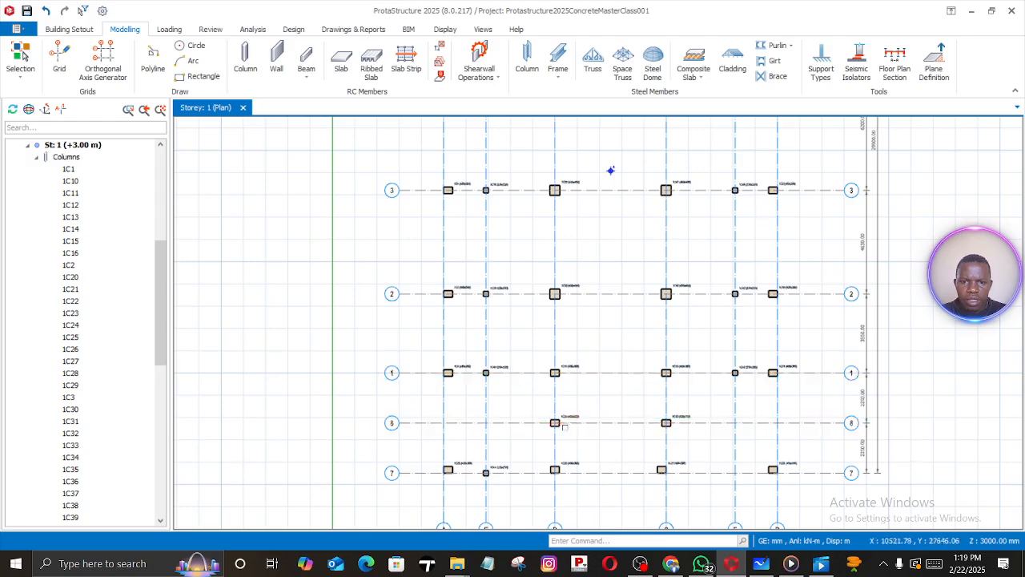
pyautogui.scroll(5, 565, 427)
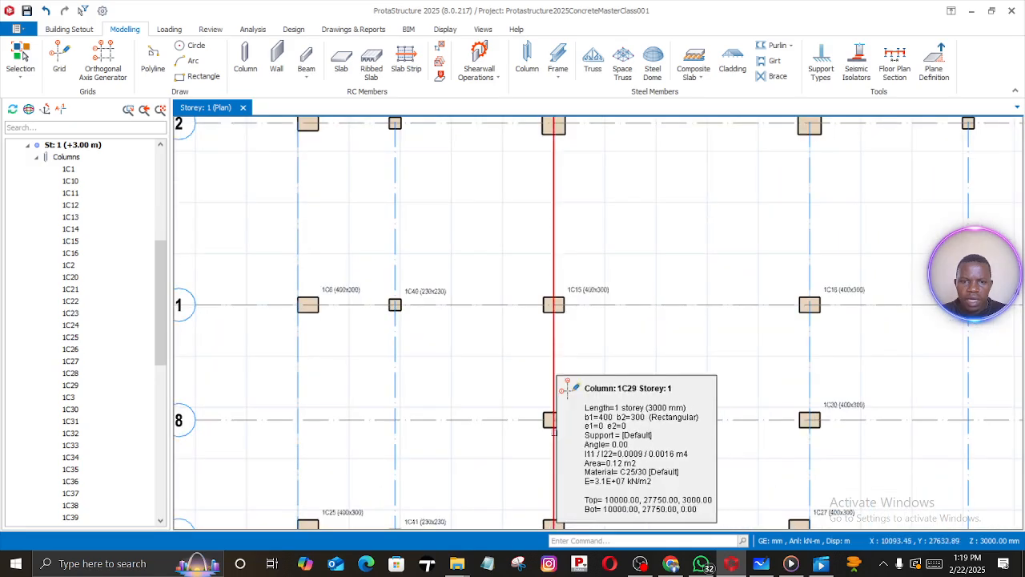
pyautogui.moveTo(586, 435); pyautogui.dragTo(585, 331, button='middle')
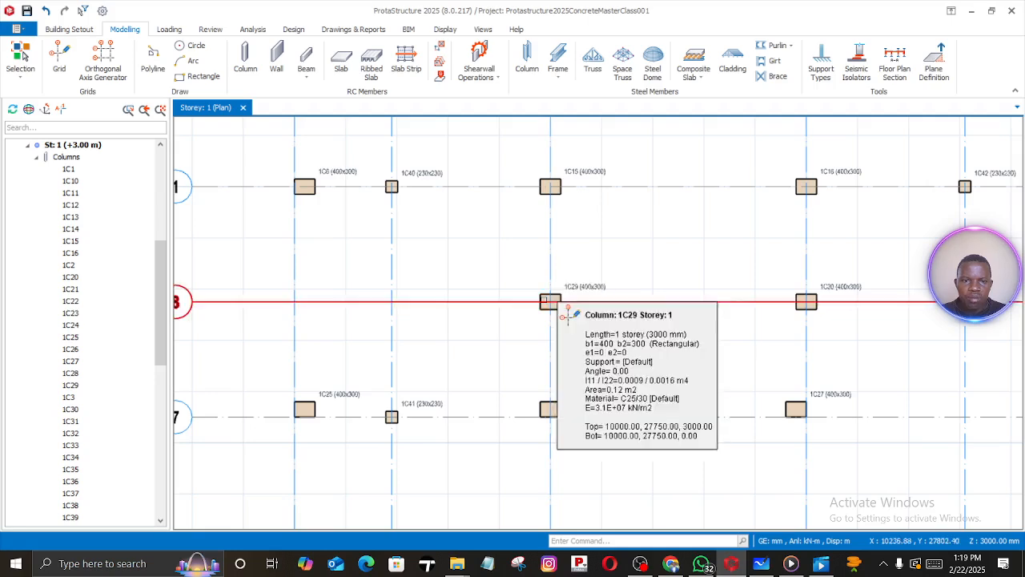
pyautogui.scroll(-3, 591, 371)
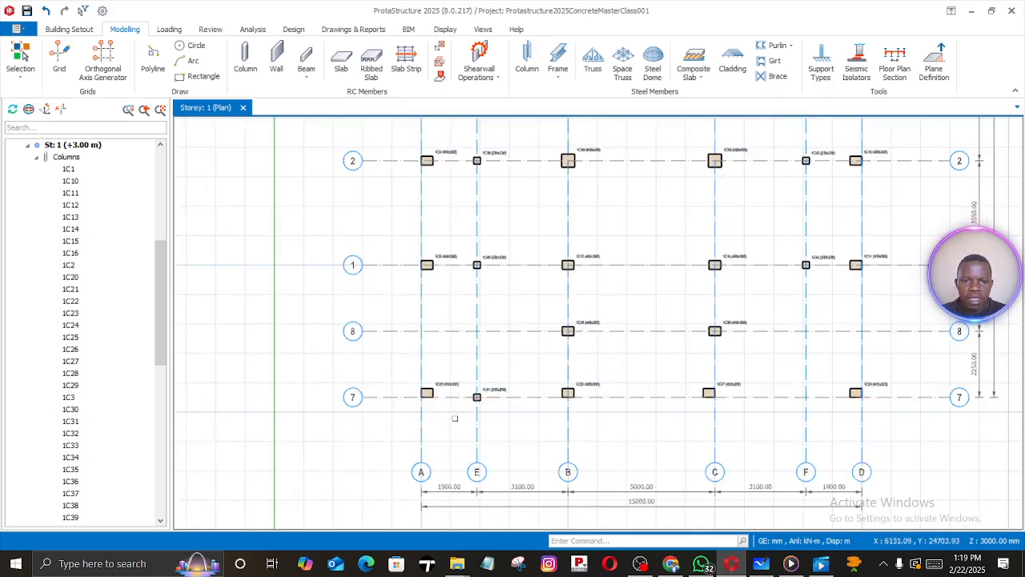
# Delete the column at the intersection of axes A and 7
pyautogui.click(428, 398)
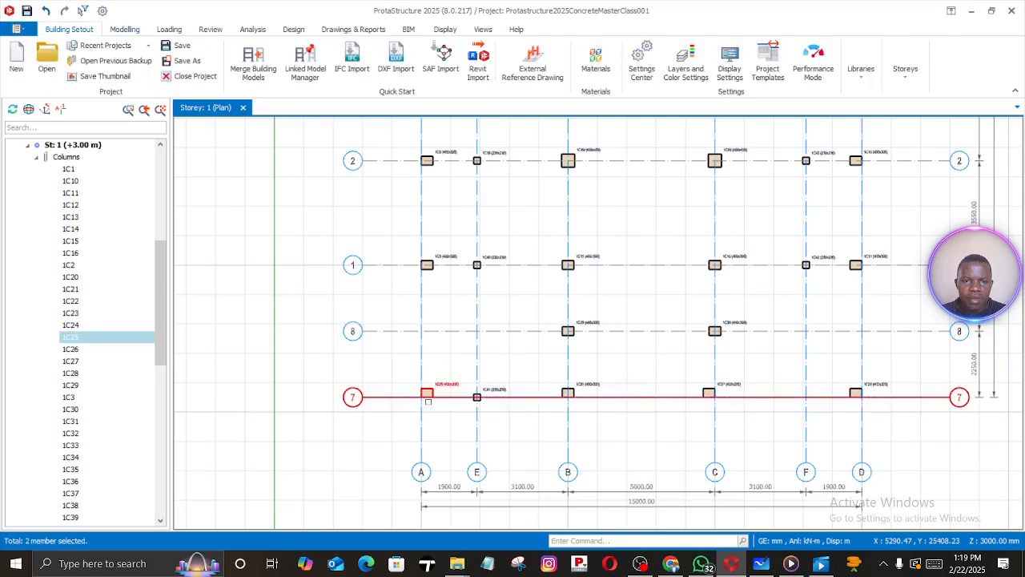
pyautogui.click(438, 390)
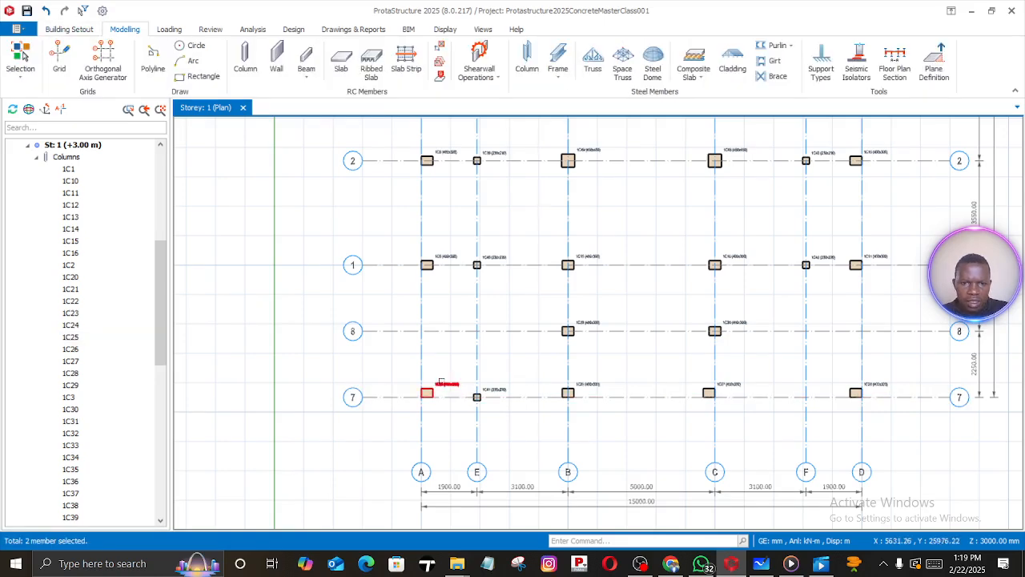
pyautogui.rightClick(441, 380)
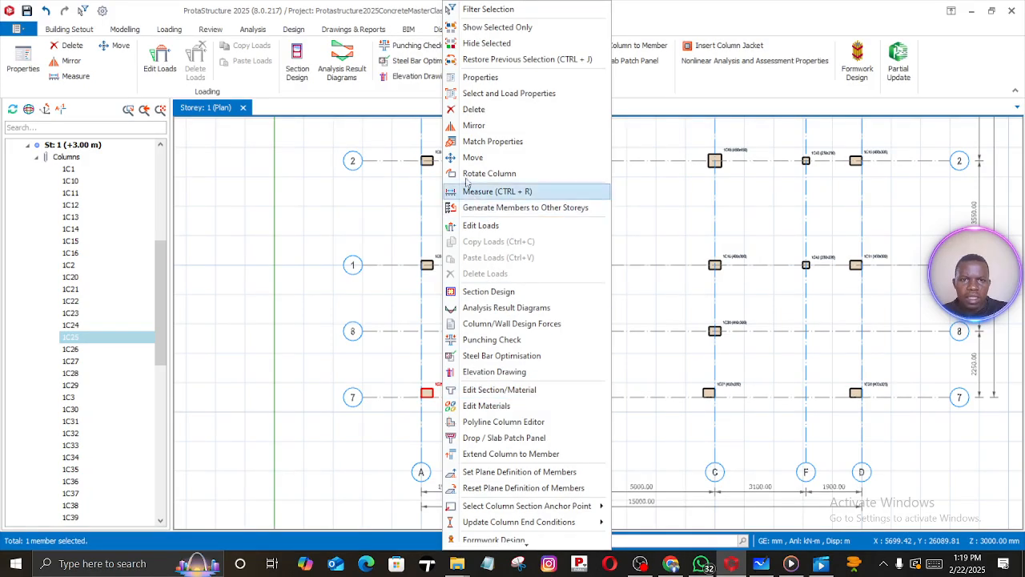
pyautogui.click(472, 109)
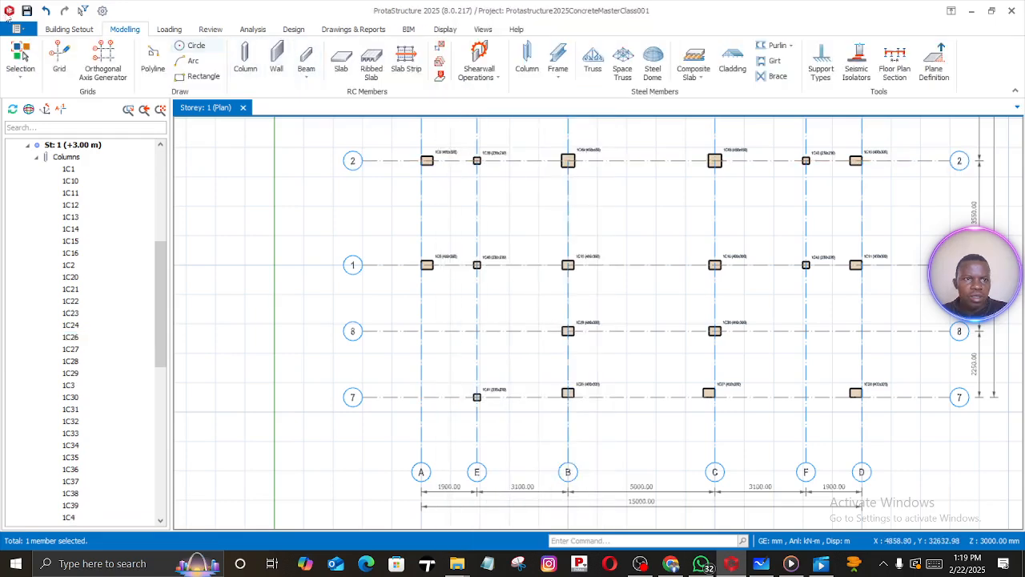
# Delete the four 400x300 columns where axes B and C cross axes 8 and 7
pyautogui.scroll(3, 602, 359)
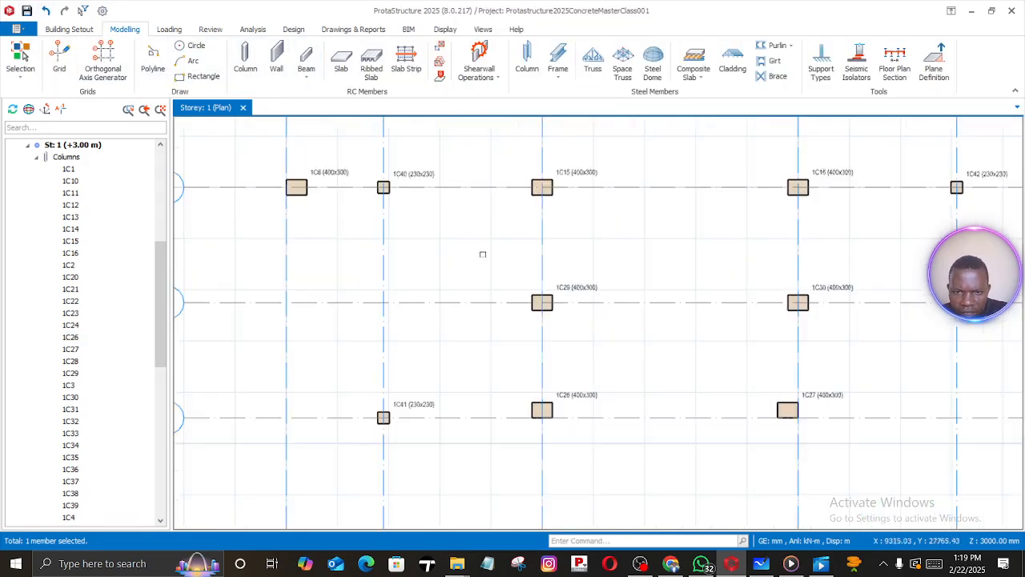
pyautogui.moveTo(520, 262); pyautogui.dragTo(630, 446)
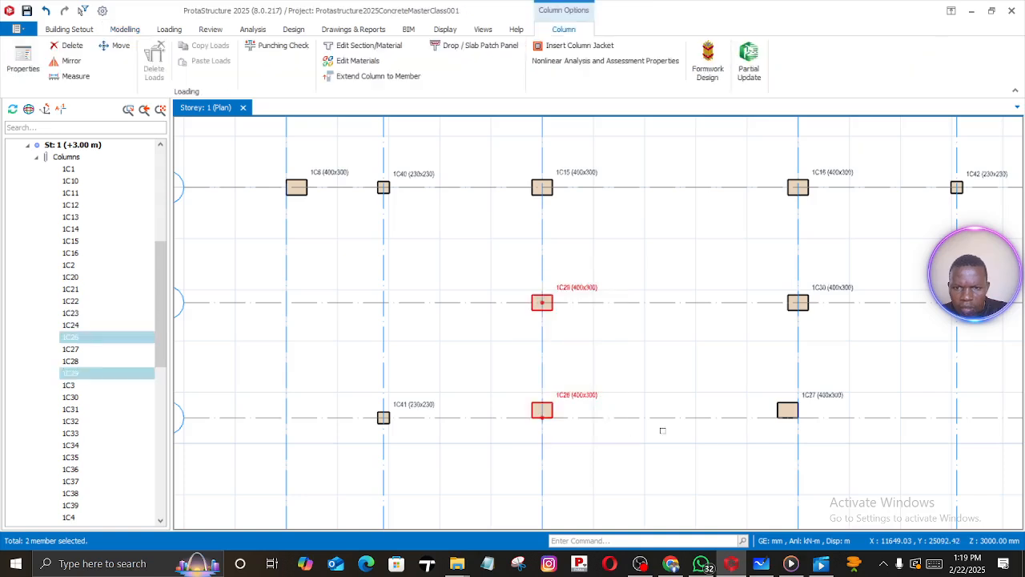
pyautogui.moveTo(839, 379); pyautogui.dragTo(625, 342, button='middle')
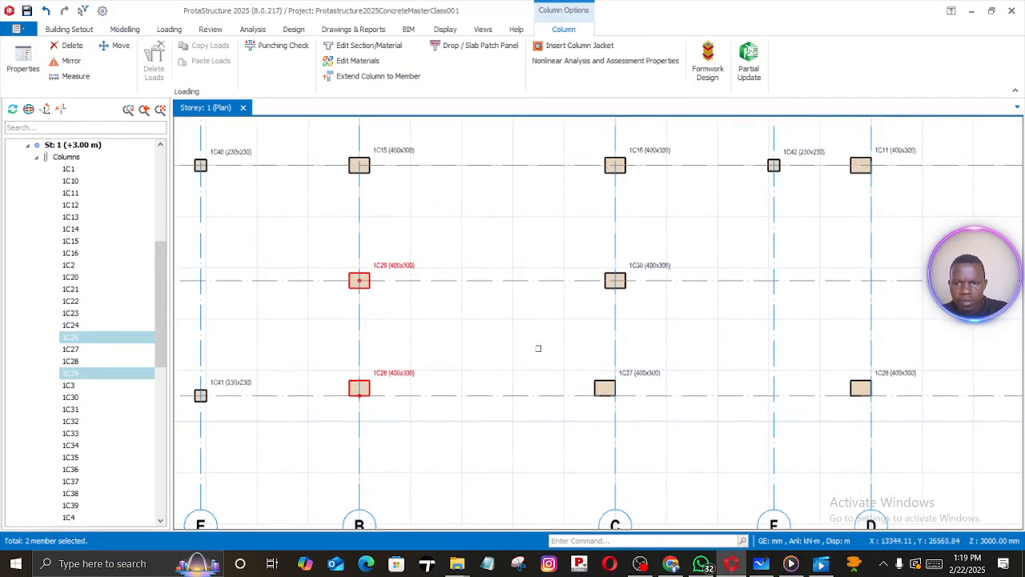
pyautogui.moveTo(538, 348); pyautogui.dragTo(897, 435)
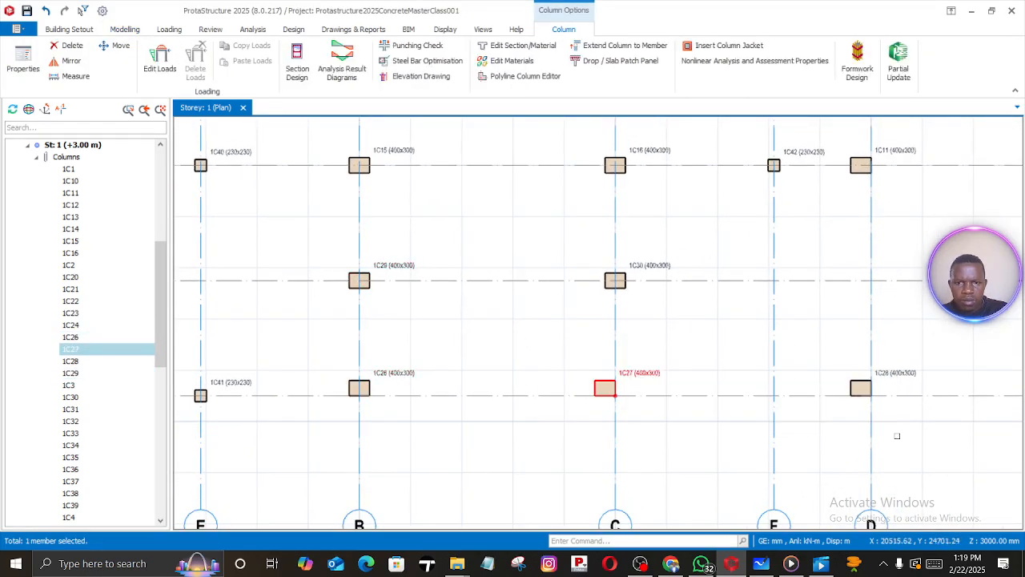
pyautogui.keyDown('ctrl'); pyautogui.moveTo(344, 243); pyautogui.dragTo(467, 433); pyautogui.keyUp('ctrl')
pyautogui.moveTo(590, 257); pyautogui.dragTo(748, 337)
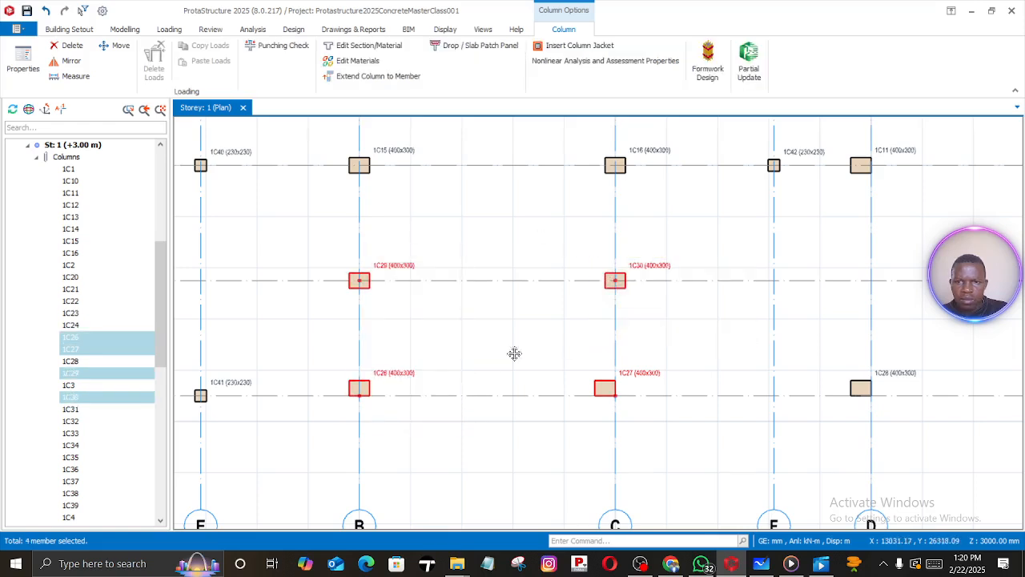
pyautogui.moveTo(514, 354); pyautogui.dragTo(804, 358, button='middle')
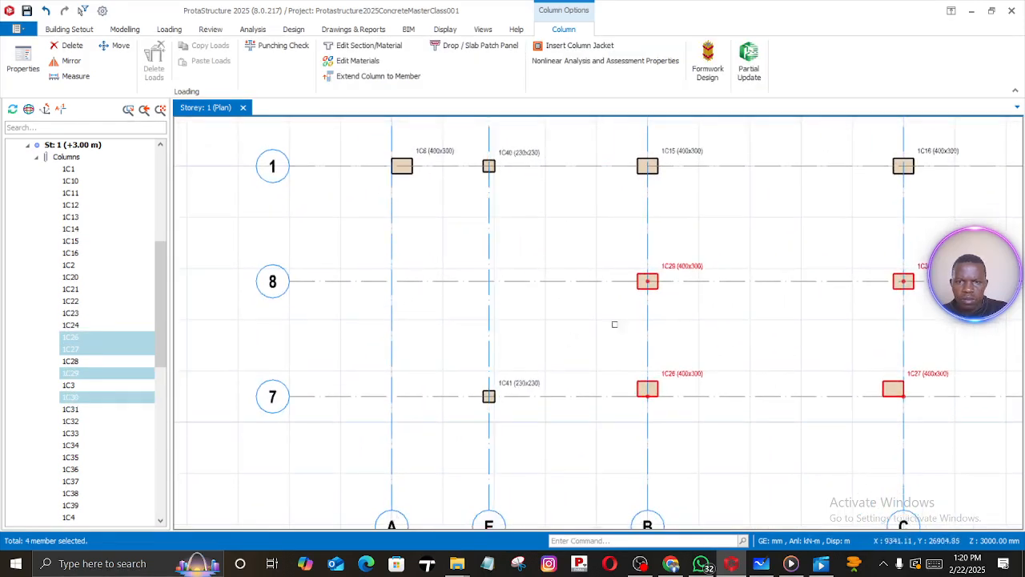
pyautogui.rightClick(594, 309)
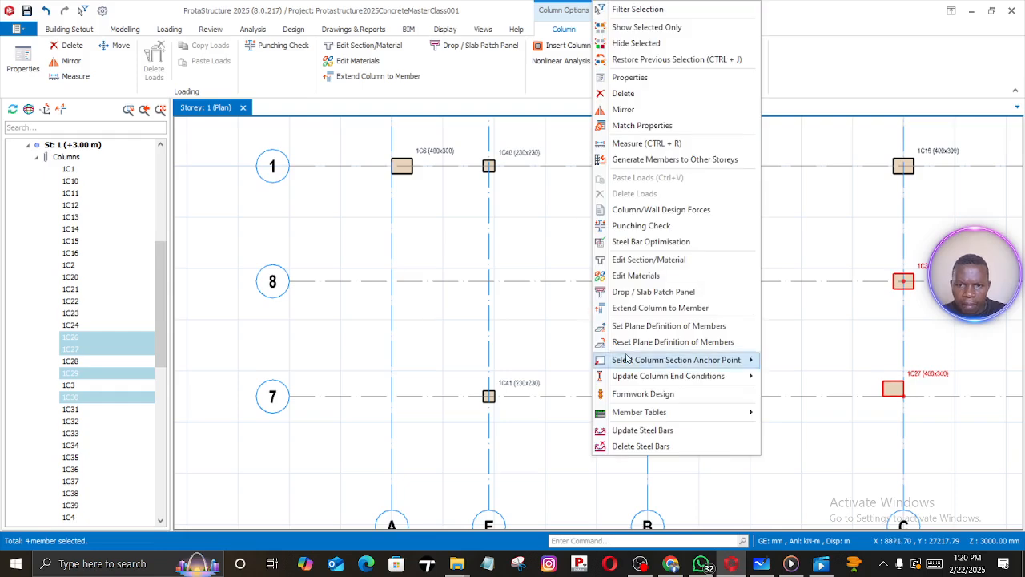
pyautogui.click(638, 101)
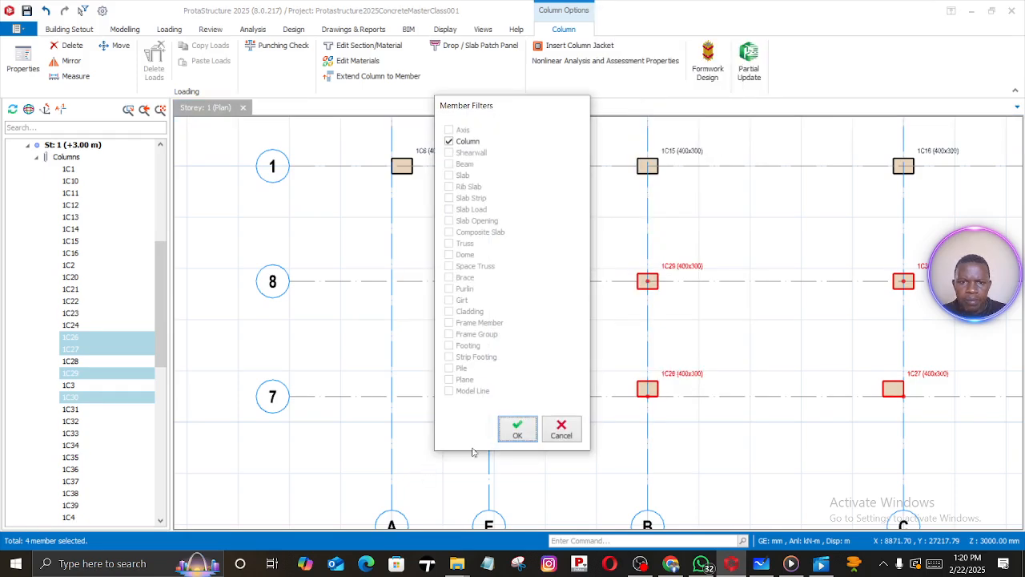
pyautogui.click(518, 429)
pyautogui.scroll(-3, 761, 385)
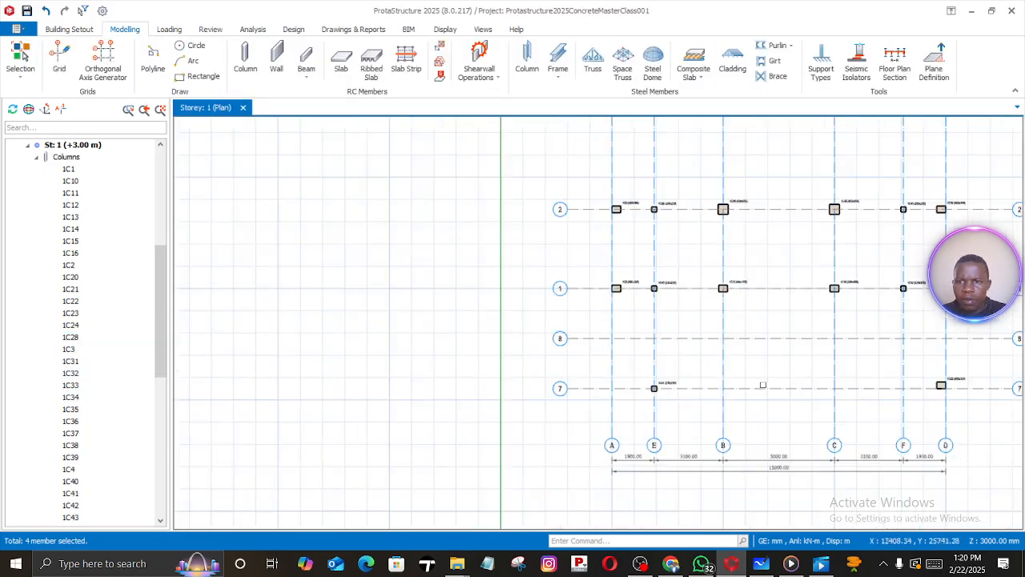
# Align the 230x230 column at E-7 so its lower-left corner sits on the axis intersection
pyautogui.moveTo(771, 388); pyautogui.dragTo(636, 338, button='middle')
pyautogui.scroll(5, 521, 340)
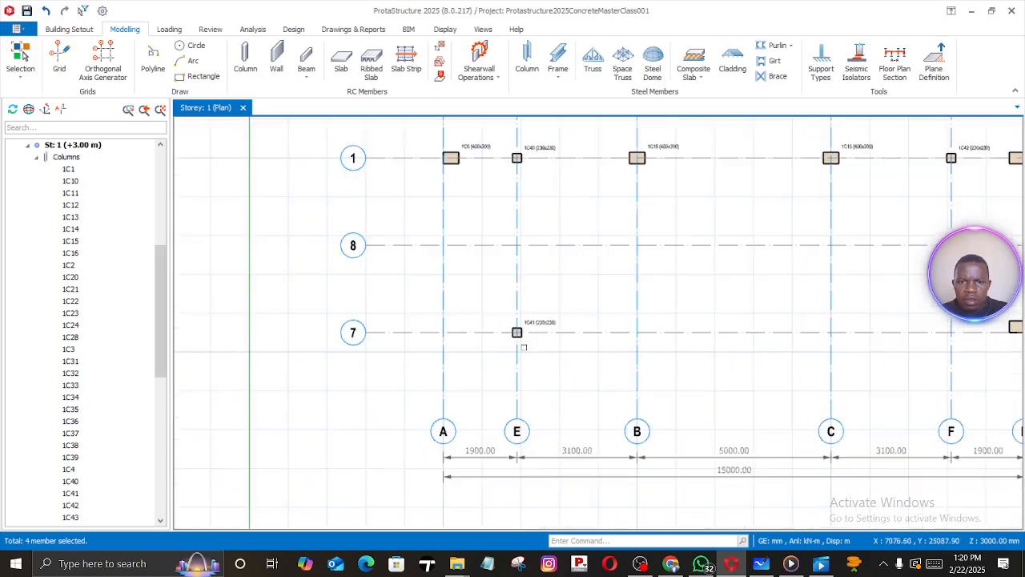
pyautogui.scroll(1, 521, 336)
pyautogui.scroll(-3, 519, 334)
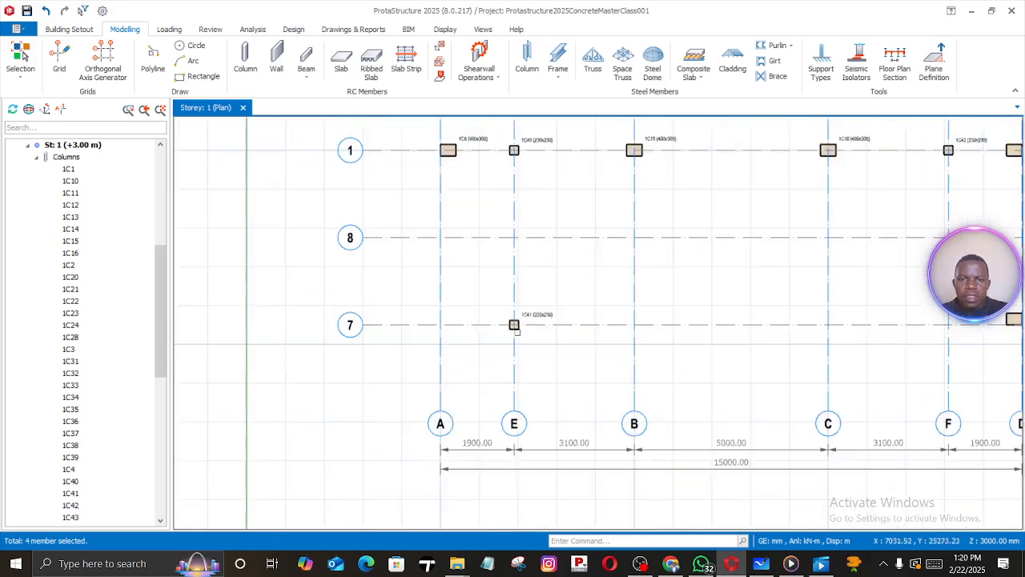
pyautogui.click(532, 318)
pyautogui.rightClick(532, 318)
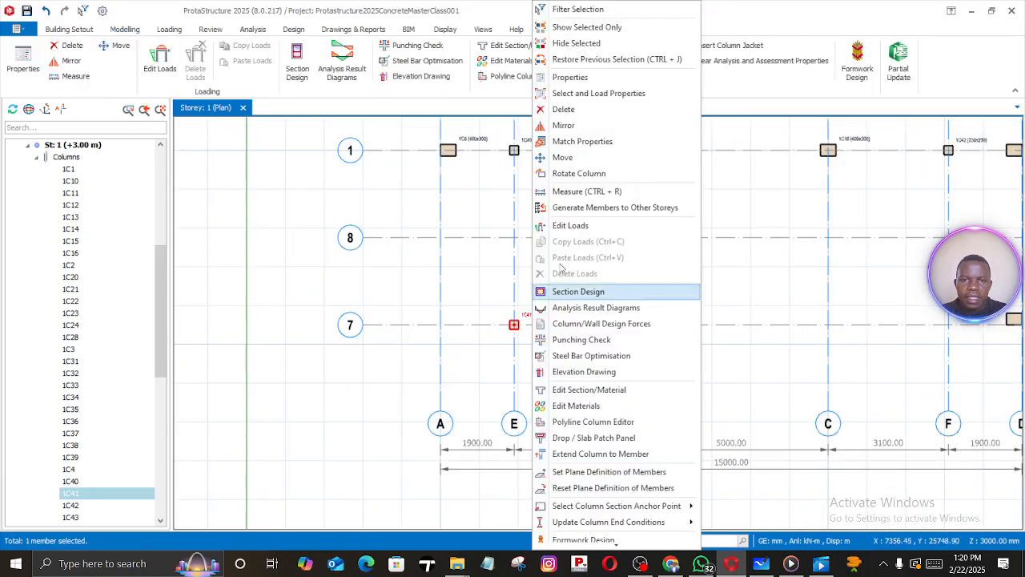
pyautogui.click(570, 77)
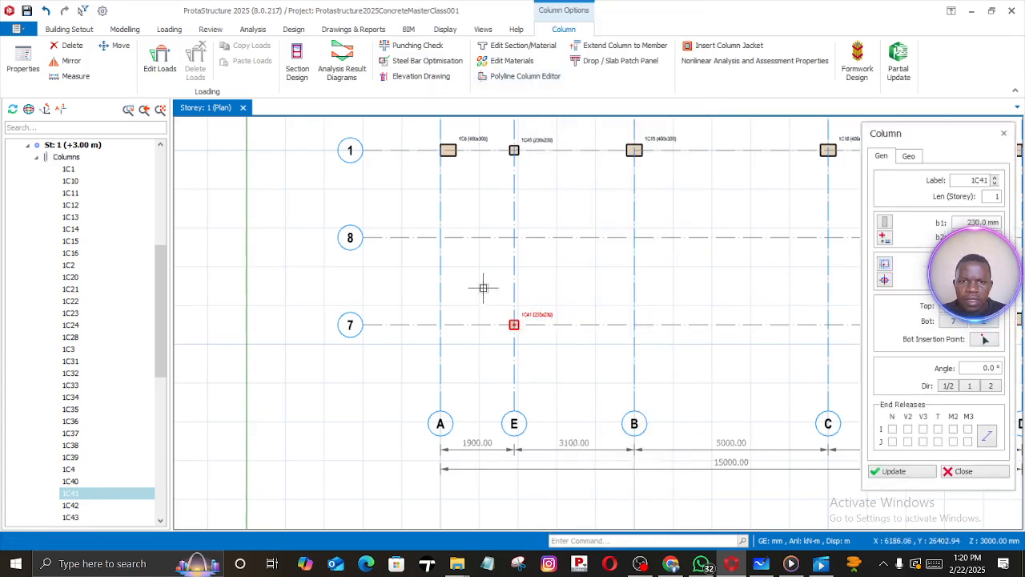
pyautogui.scroll(-1, 468, 294)
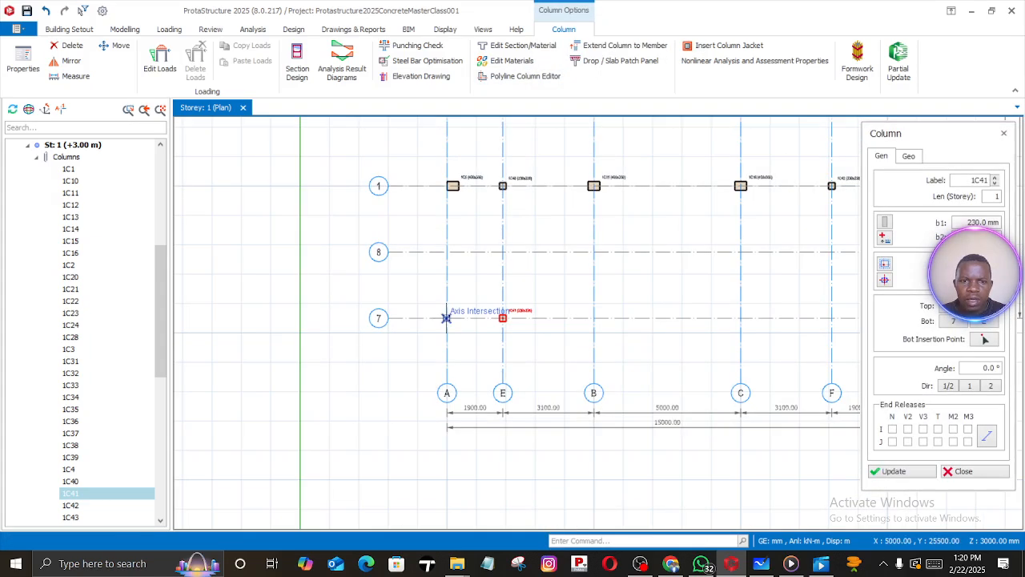
pyautogui.click(885, 280)
pyautogui.click(906, 337)
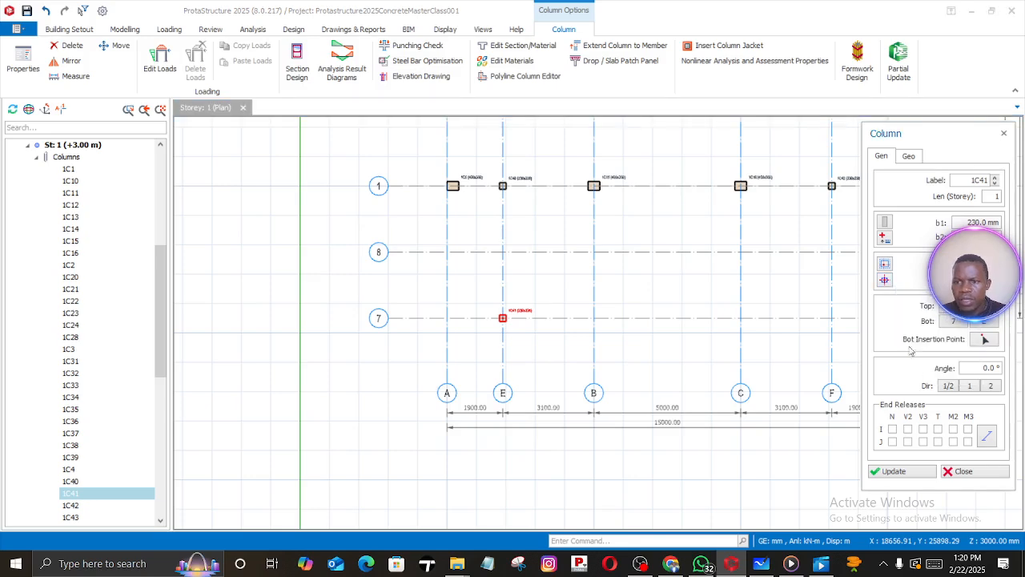
pyautogui.click(904, 471)
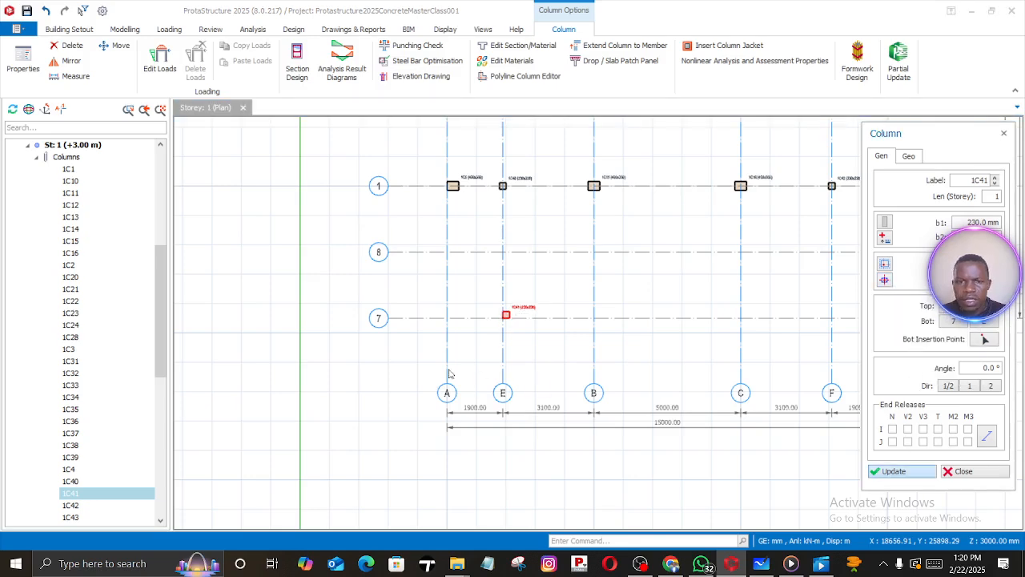
# Insert a 230x230 mm column at intersection A-7 and centre it on both axes
pyautogui.click(447, 319)
pyautogui.moveTo(563, 339); pyautogui.dragTo(428, 393, button='middle')
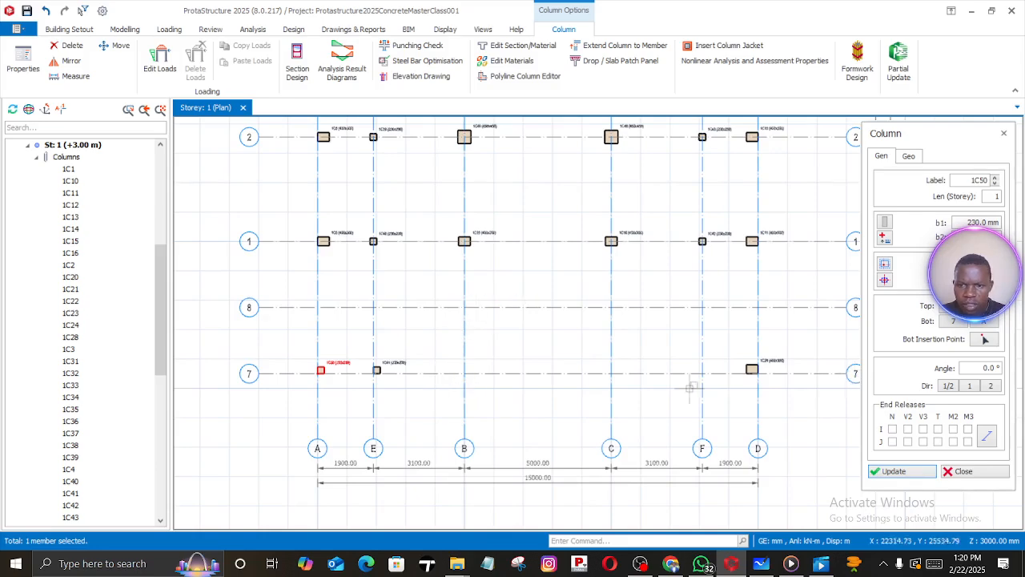
pyautogui.moveTo(677, 393); pyautogui.dragTo(592, 403, button='middle')
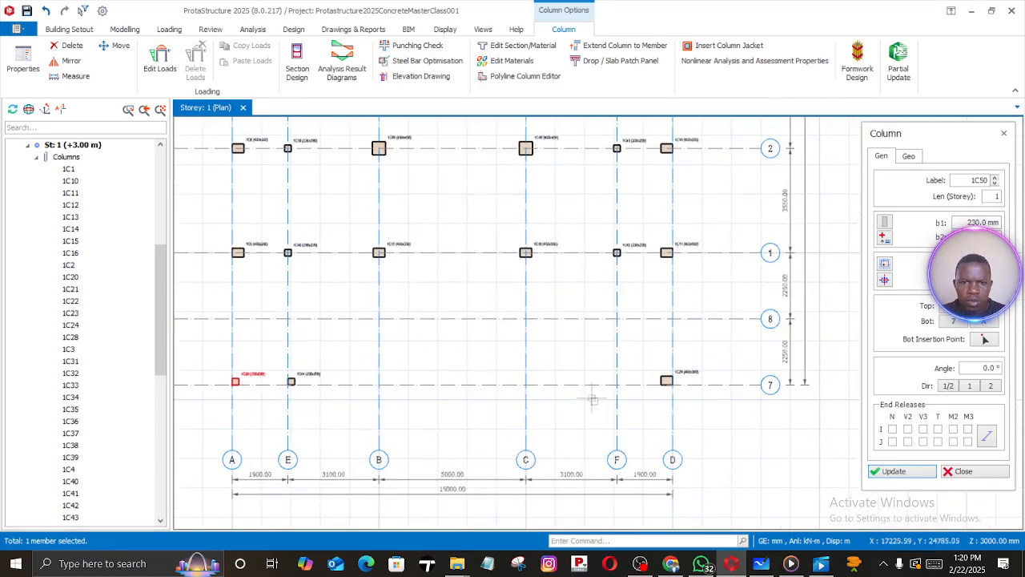
pyautogui.click(884, 280)
pyautogui.click(921, 317)
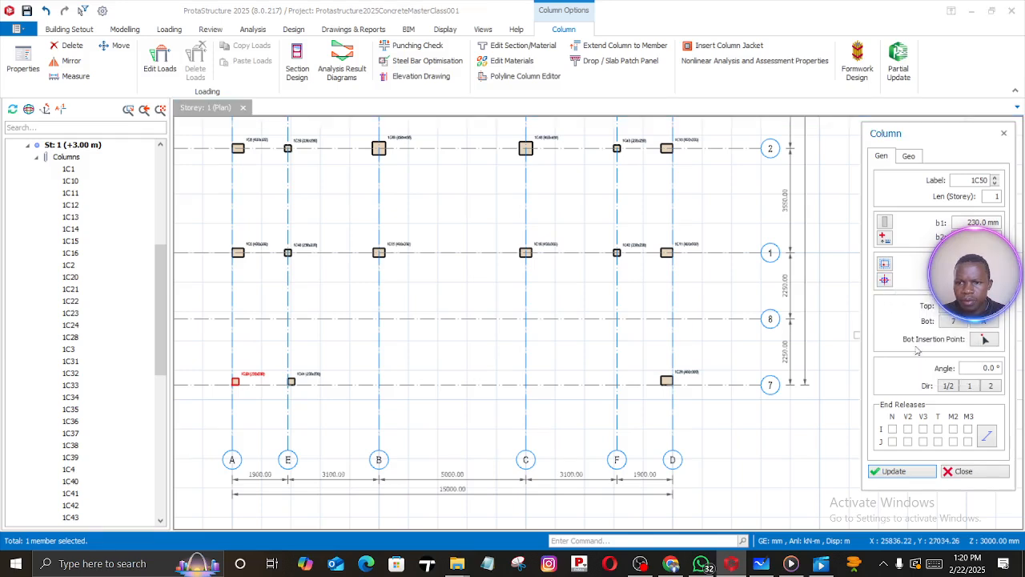
pyautogui.click(896, 472)
# Insert centred 230x230 columns at B-8 and C-8, and align the C-8 column's bottom edge with axis 8
pyautogui.click(379, 318)
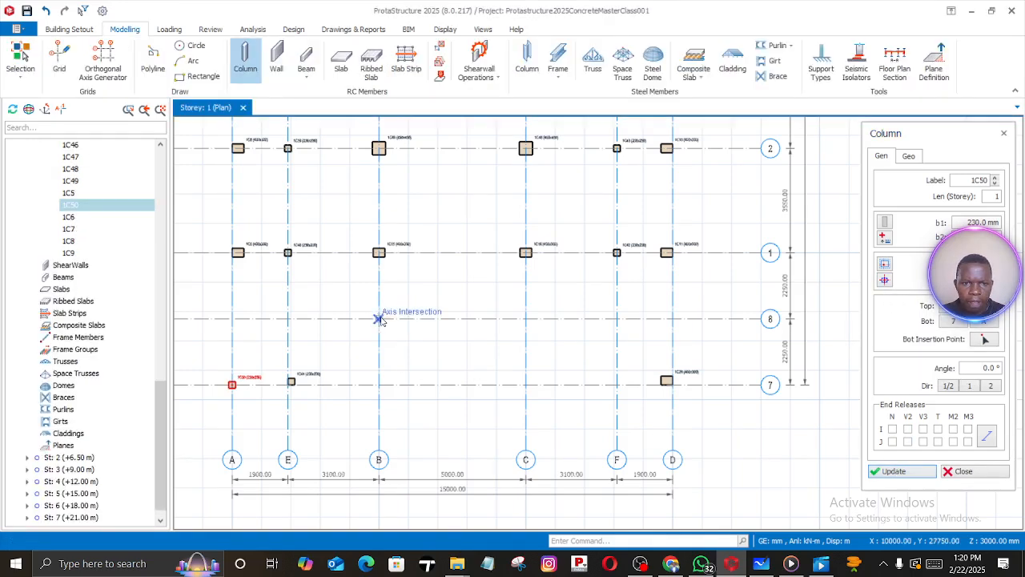
pyautogui.click(526, 318)
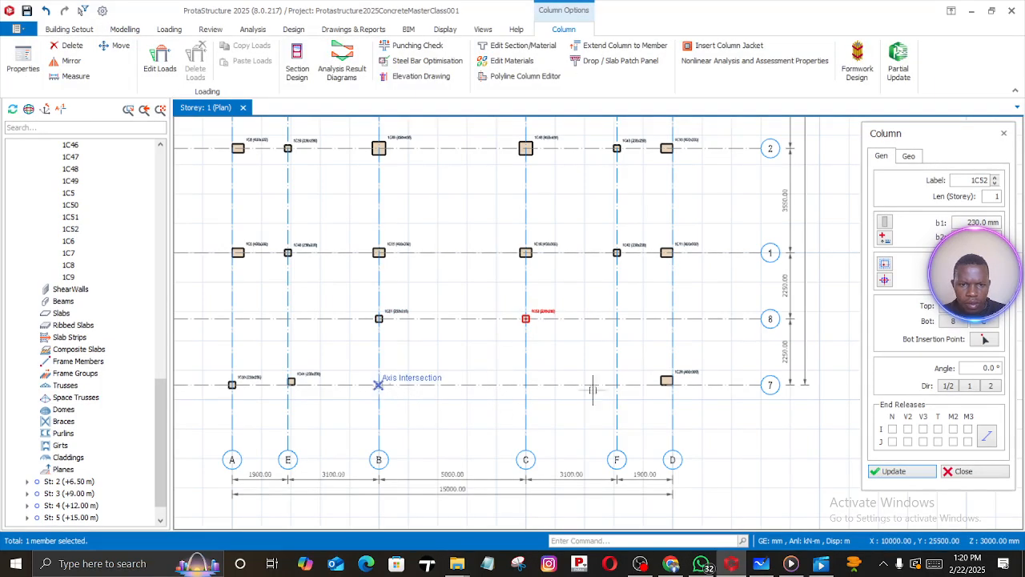
pyautogui.click(885, 281)
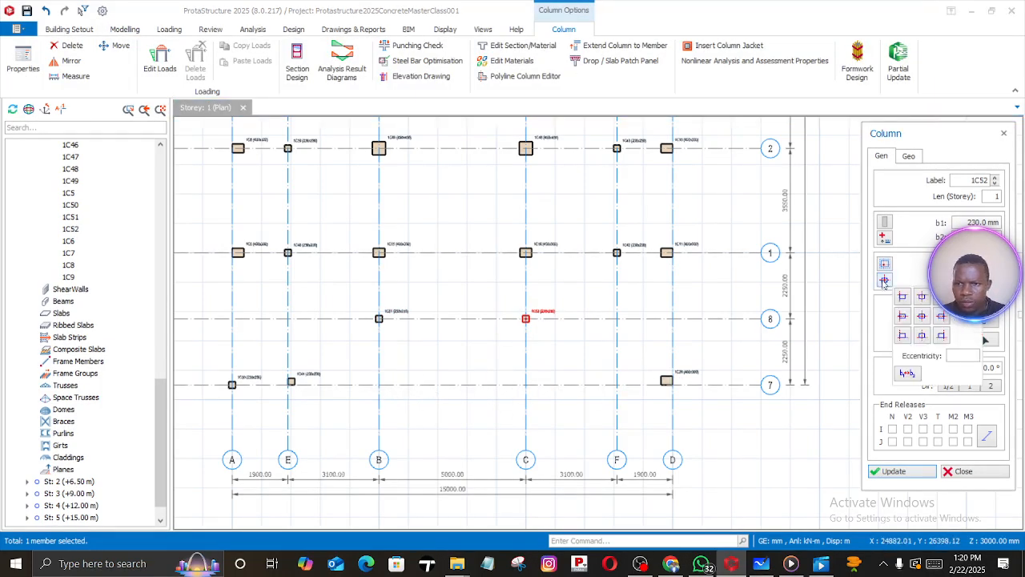
pyautogui.click(922, 336)
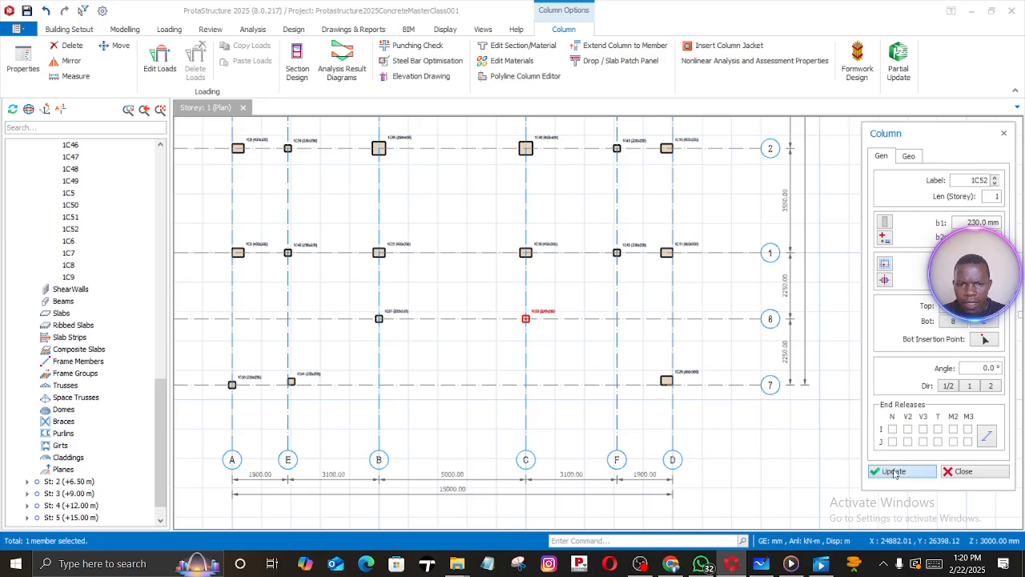
pyautogui.click(893, 472)
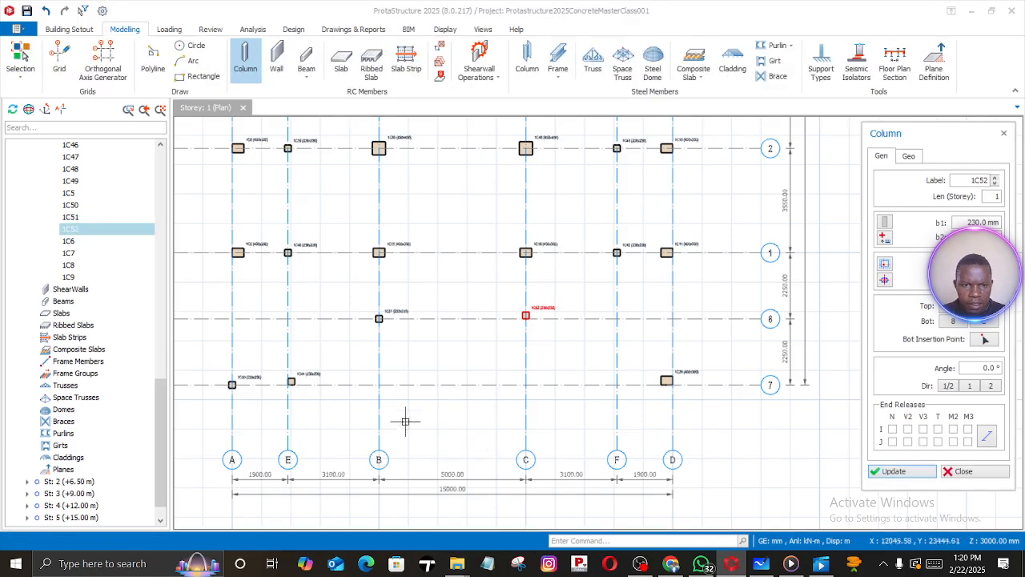
# Insert 230x230 columns at intersections B-7 and C-7 with their bottom edges on axis 7, and end column insertion
pyautogui.click(482, 387)
pyautogui.click(526, 382)
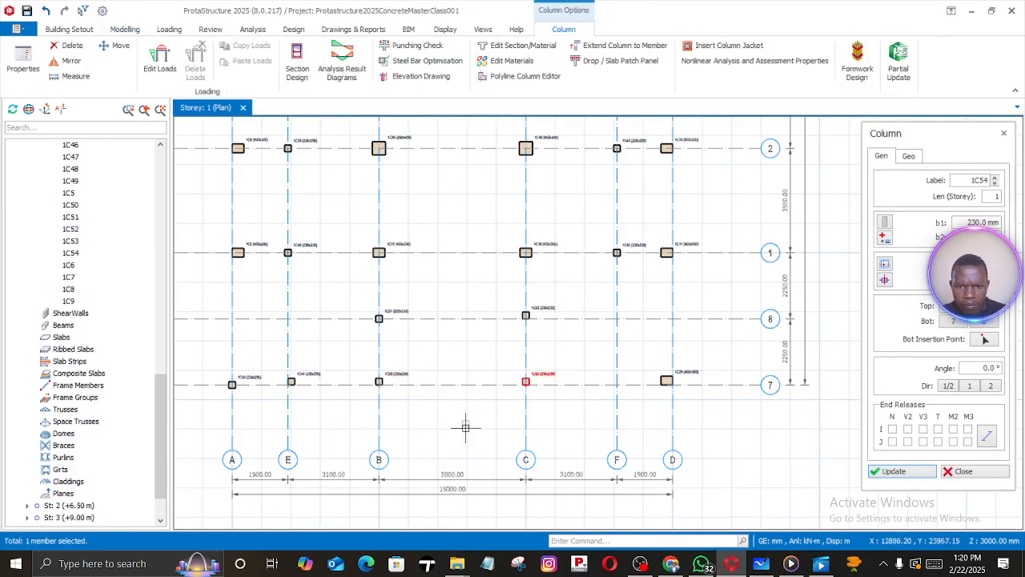
pyautogui.press('Escape')
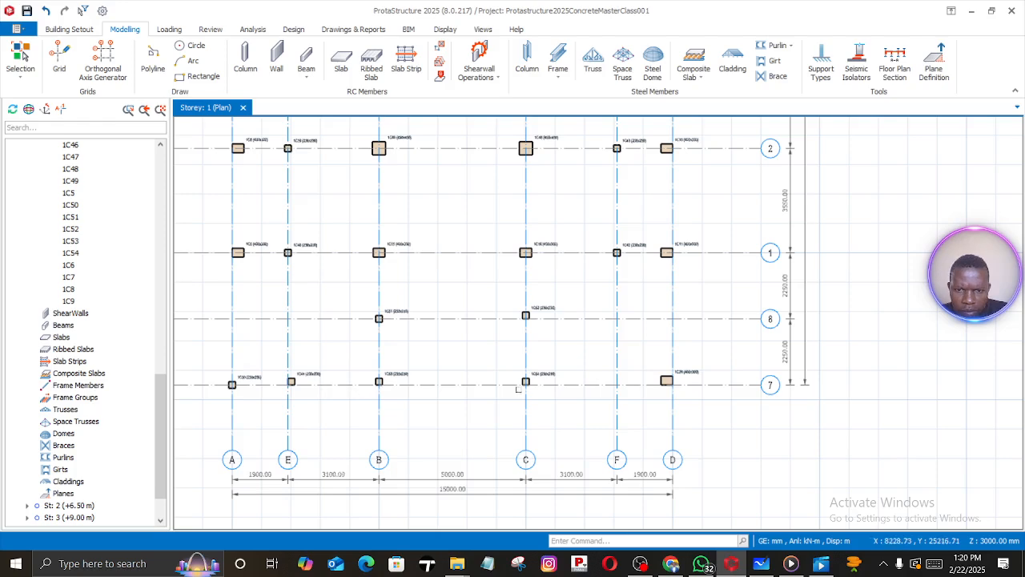
# Delete the 400x300 column at the intersection of axes D and 7
pyautogui.scroll(2, 644, 389)
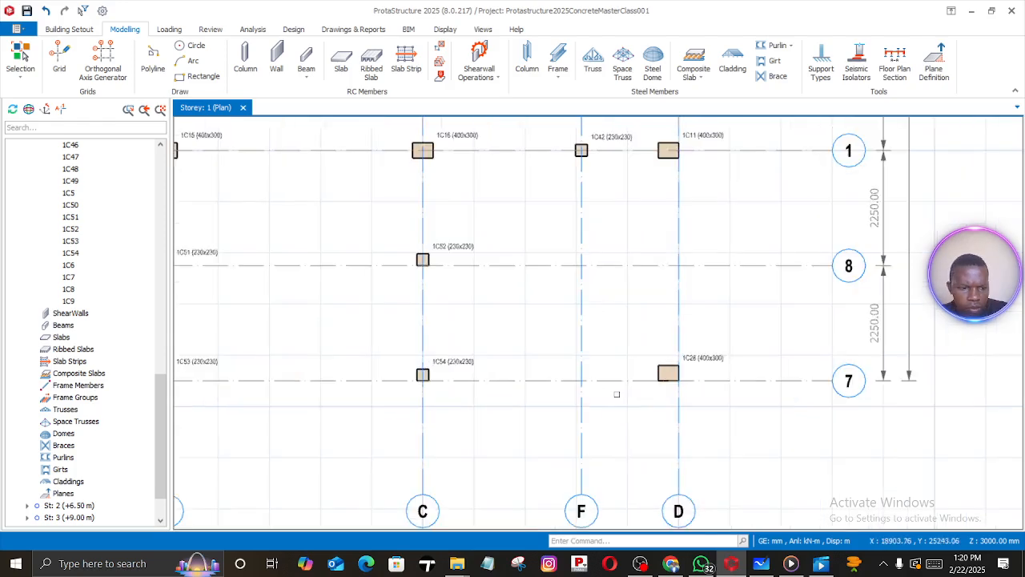
pyautogui.moveTo(649, 328); pyautogui.dragTo(713, 420)
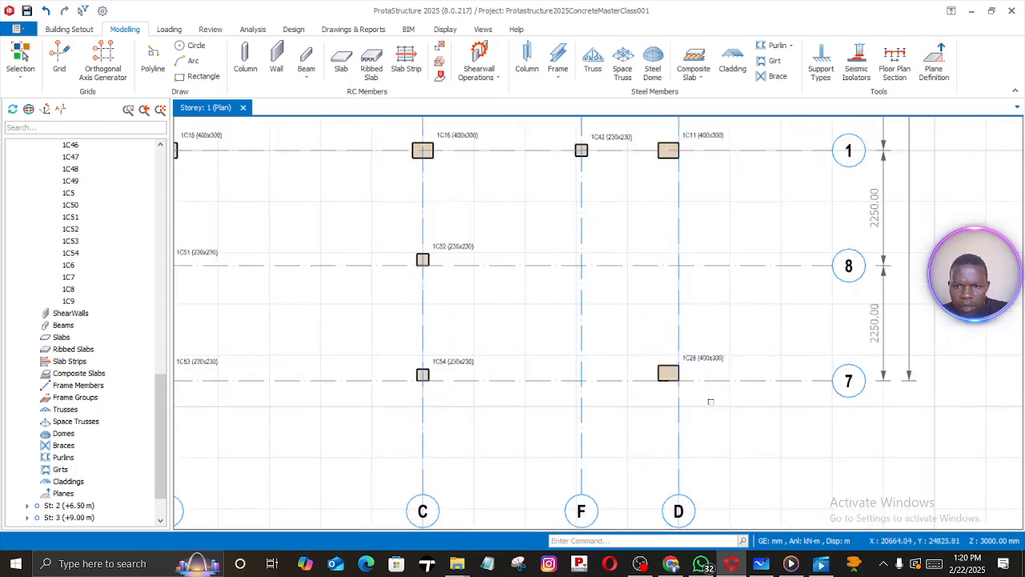
pyautogui.rightClick(696, 357)
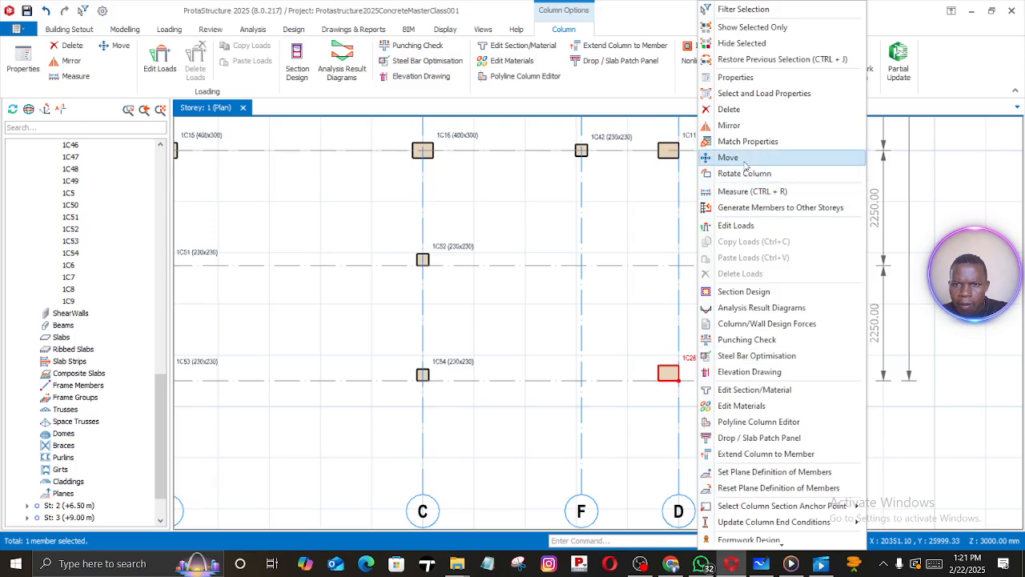
pyautogui.click(736, 109)
# Delete the 230x230 column at the intersection of axes A and 7
pyautogui.moveTo(447, 400); pyautogui.dragTo(605, 401, button='middle')
pyautogui.moveTo(390, 400); pyautogui.dragTo(608, 407, button='middle')
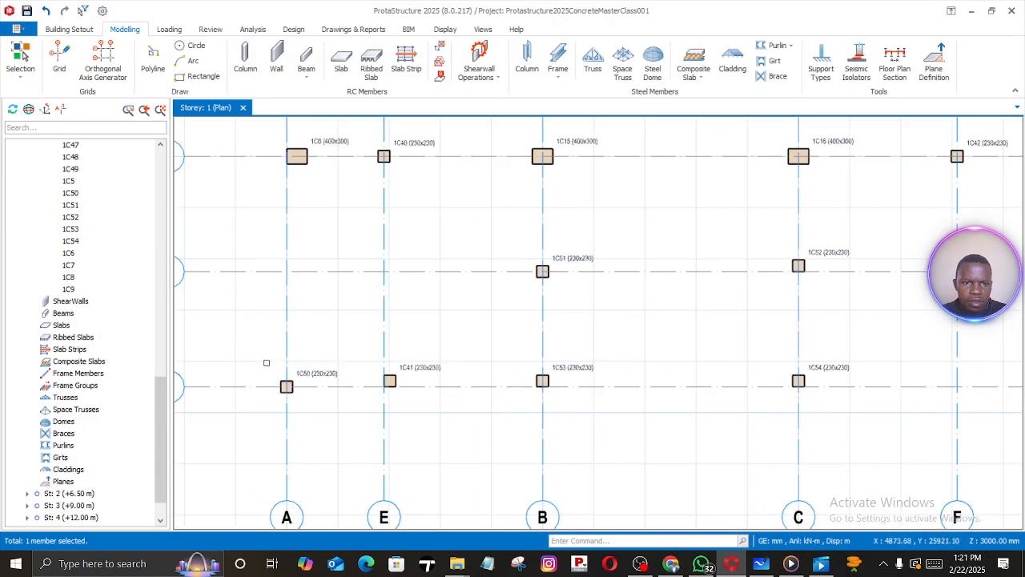
pyautogui.scroll(3, 324, 425)
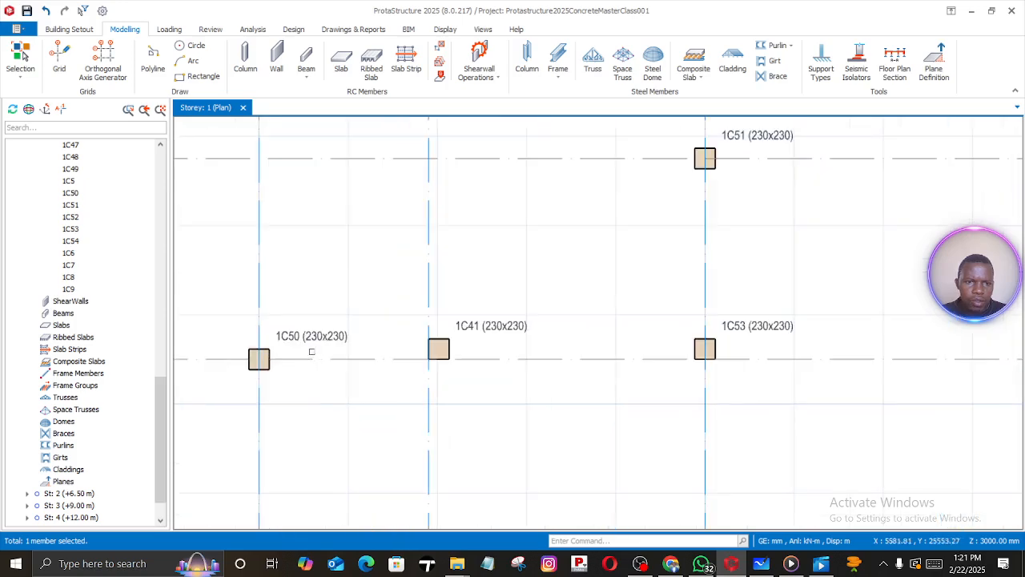
pyautogui.rightClick(312, 340)
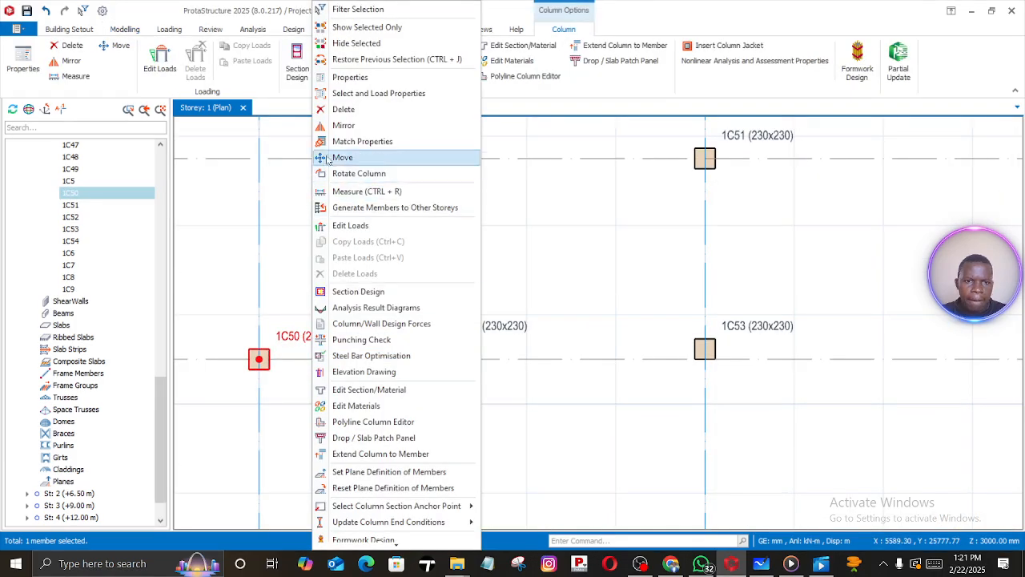
pyautogui.click(342, 114)
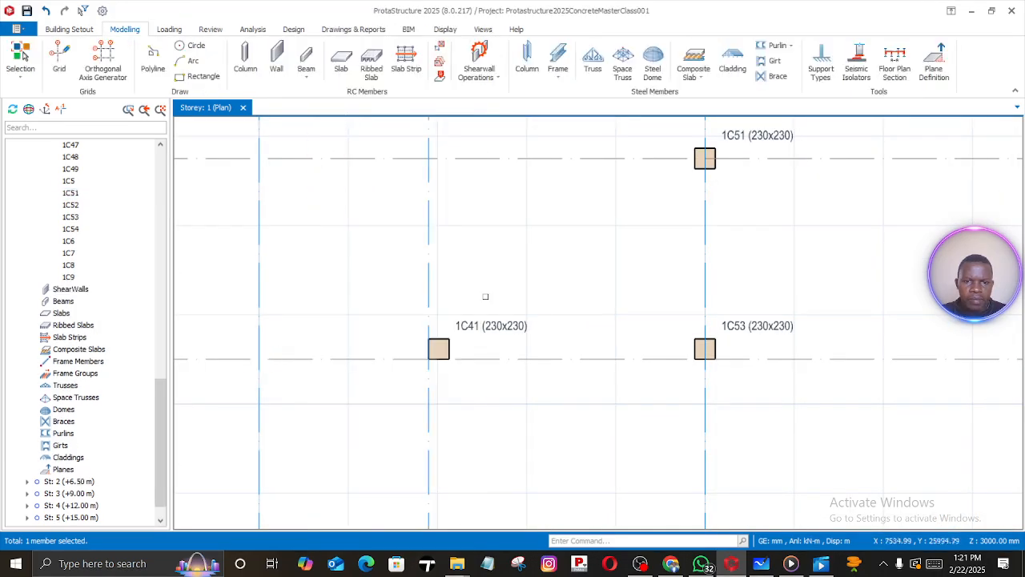
pyautogui.scroll(-6, 456, 345)
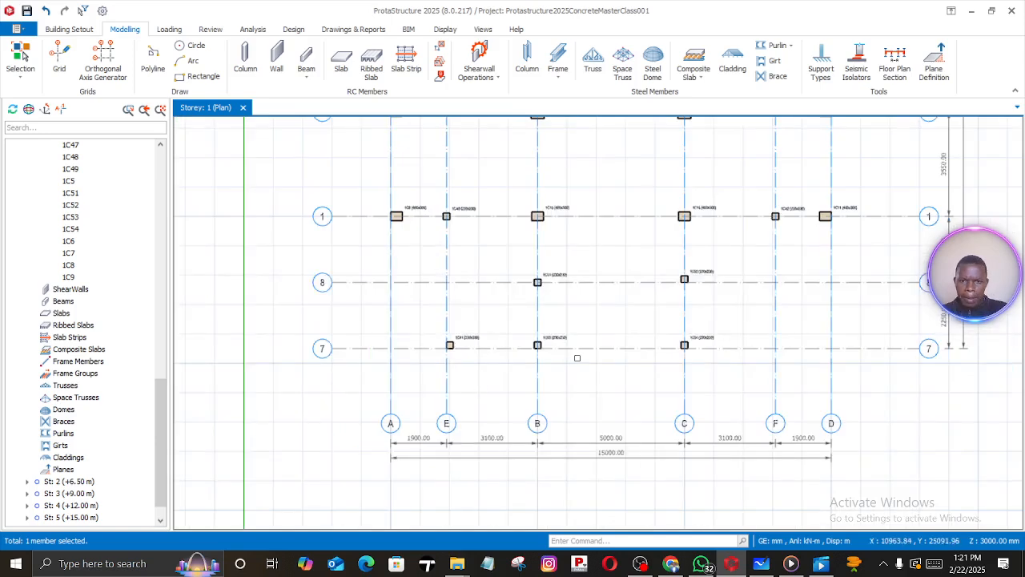
pyautogui.moveTo(597, 384); pyautogui.dragTo(585, 374, button='middle')
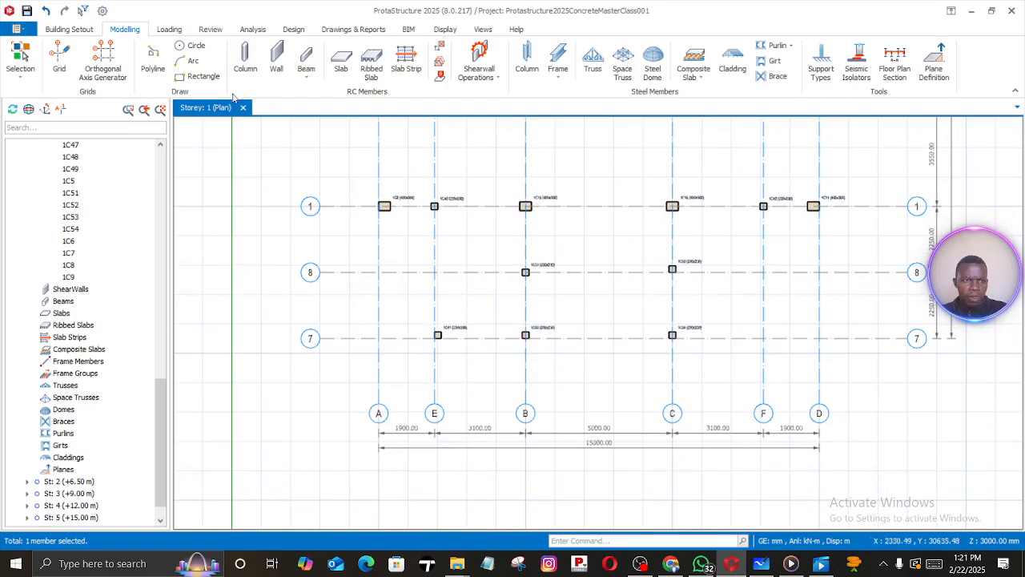
# Undo the deletion of the column at A-7 and delete the 230x230 column at the intersection of axes E and 7
pyautogui.click(46, 11)
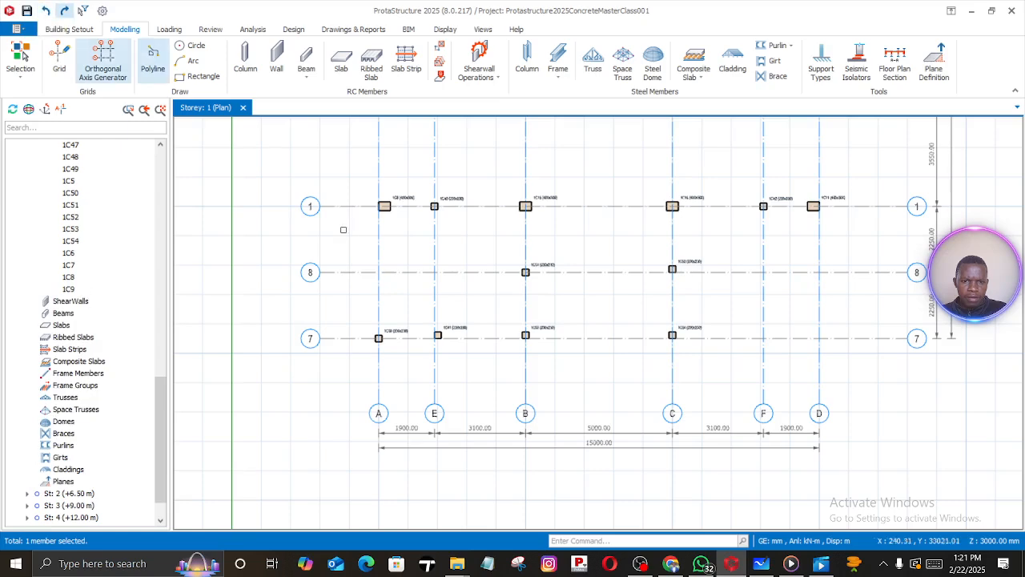
pyautogui.click(462, 330)
pyautogui.rightClick(464, 332)
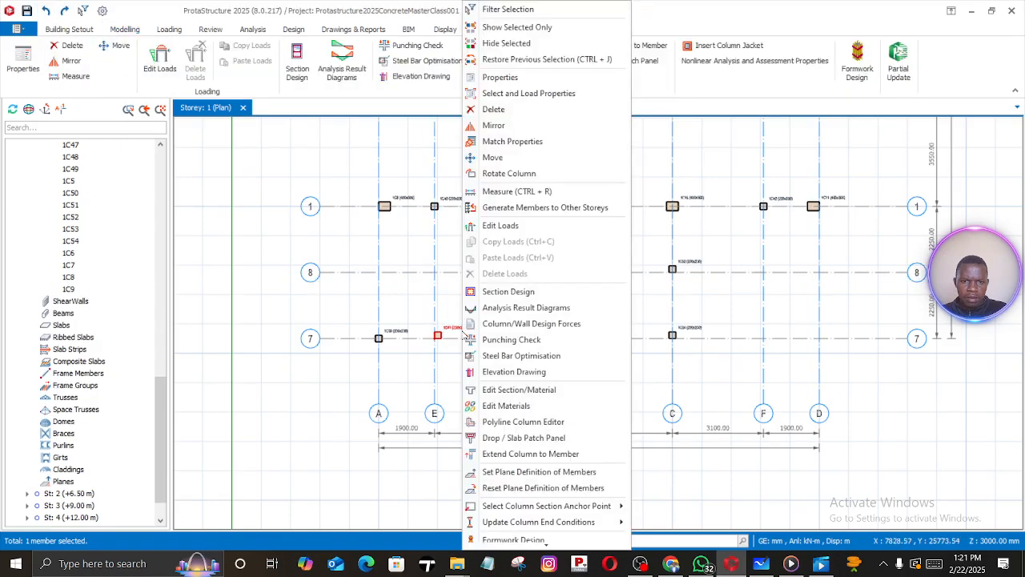
pyautogui.click(488, 109)
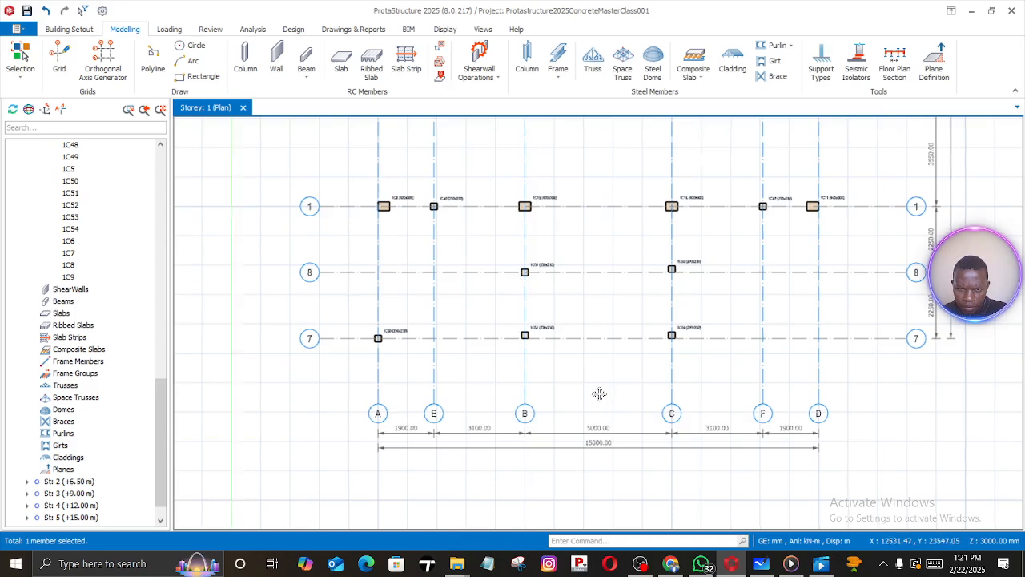
# Using the A-7 column's properties, insert a 230x230 column at F-7 with its right edge on axis F and bottom edge on axis 7
pyautogui.moveTo(601, 400); pyautogui.dragTo(566, 349, button='middle')
pyautogui.scroll(2, 336, 286)
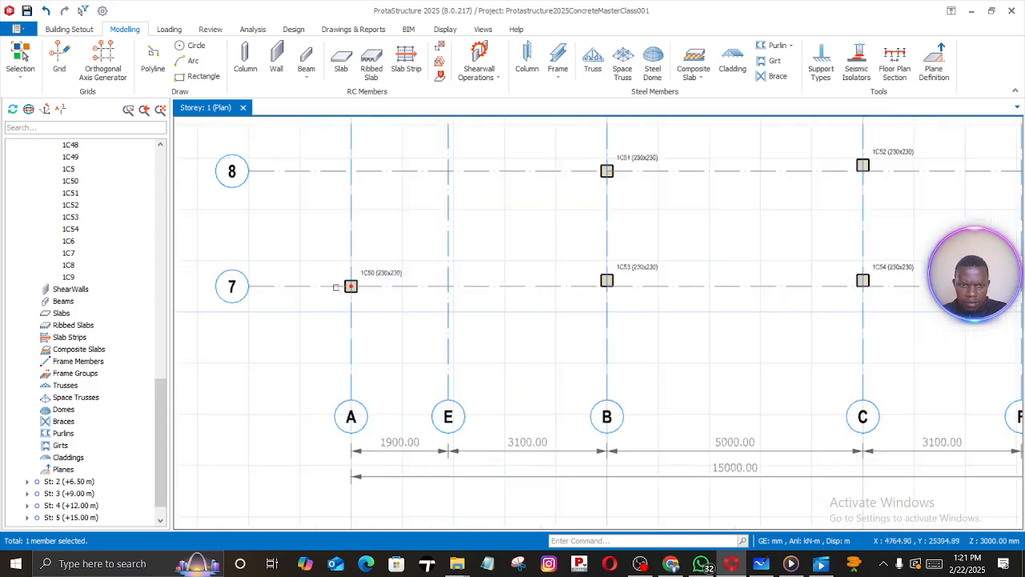
pyautogui.click(382, 273)
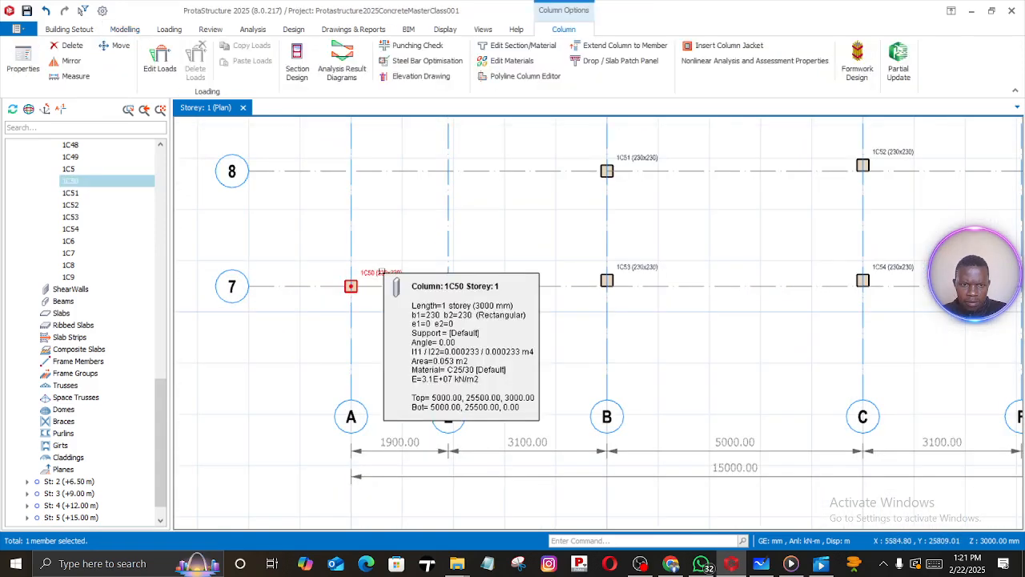
pyautogui.rightClick(382, 274)
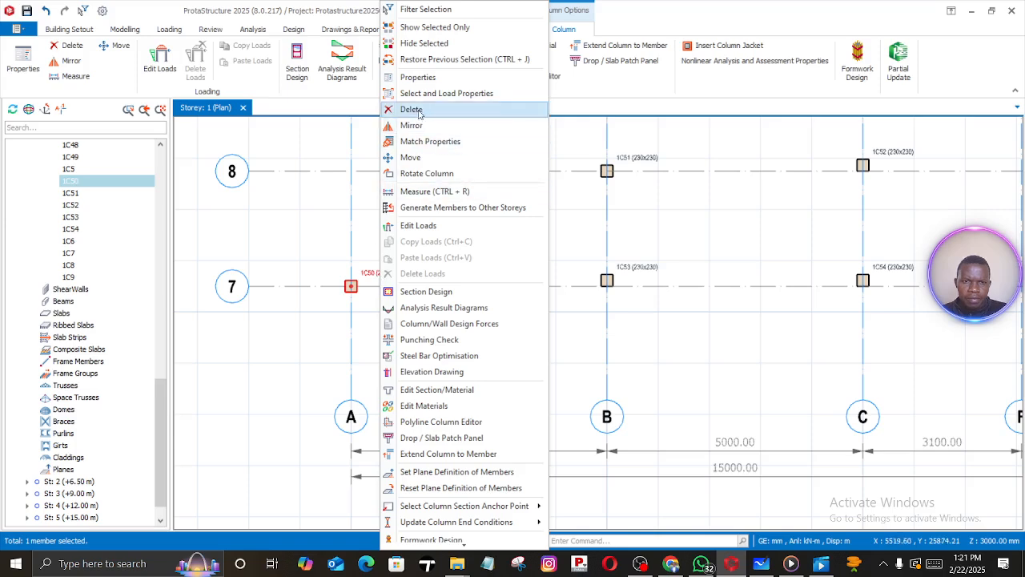
pyautogui.click(415, 81)
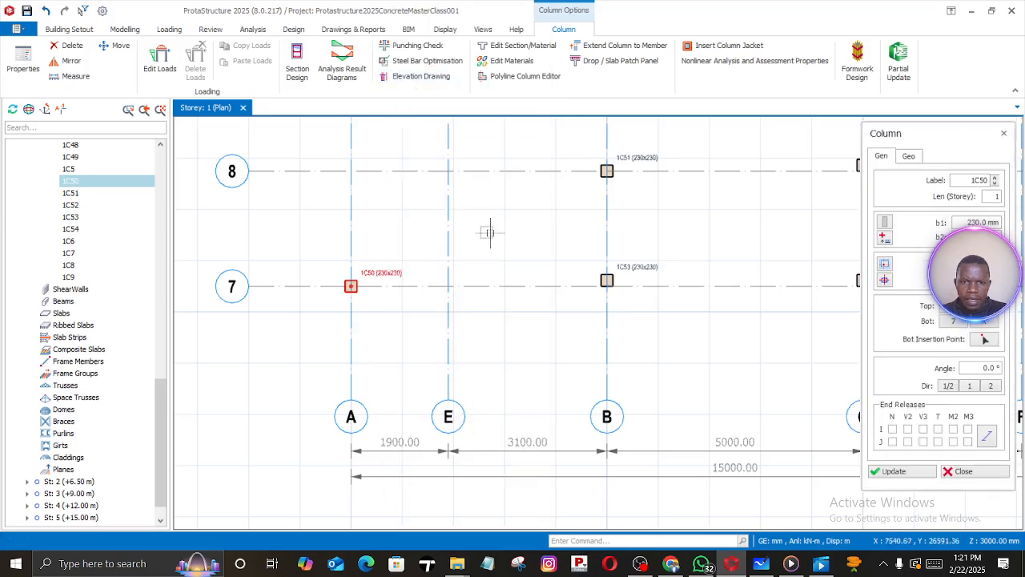
pyautogui.scroll(-2, 473, 237)
pyautogui.moveTo(617, 225); pyautogui.dragTo(419, 252, button='middle')
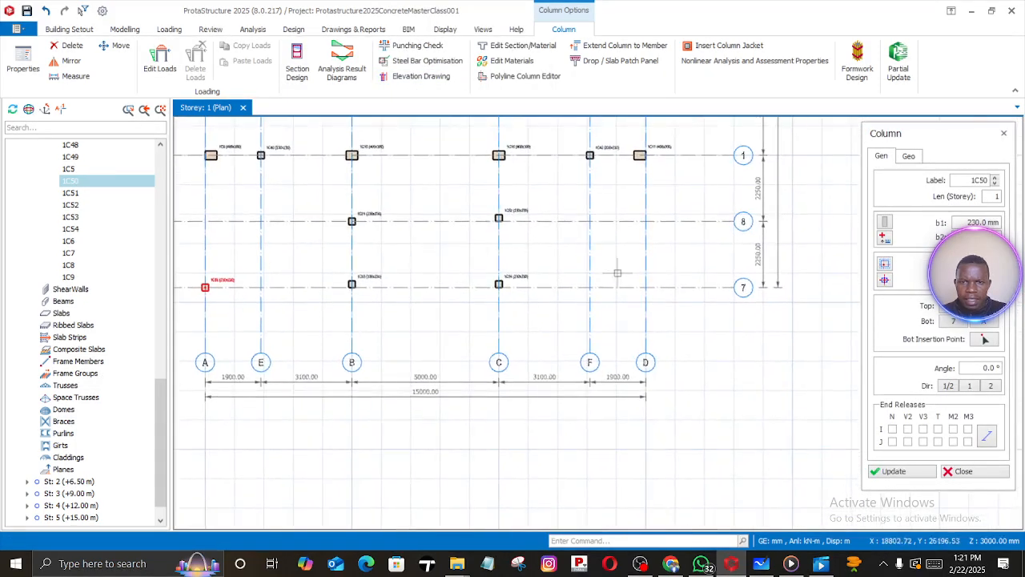
pyautogui.click(885, 280)
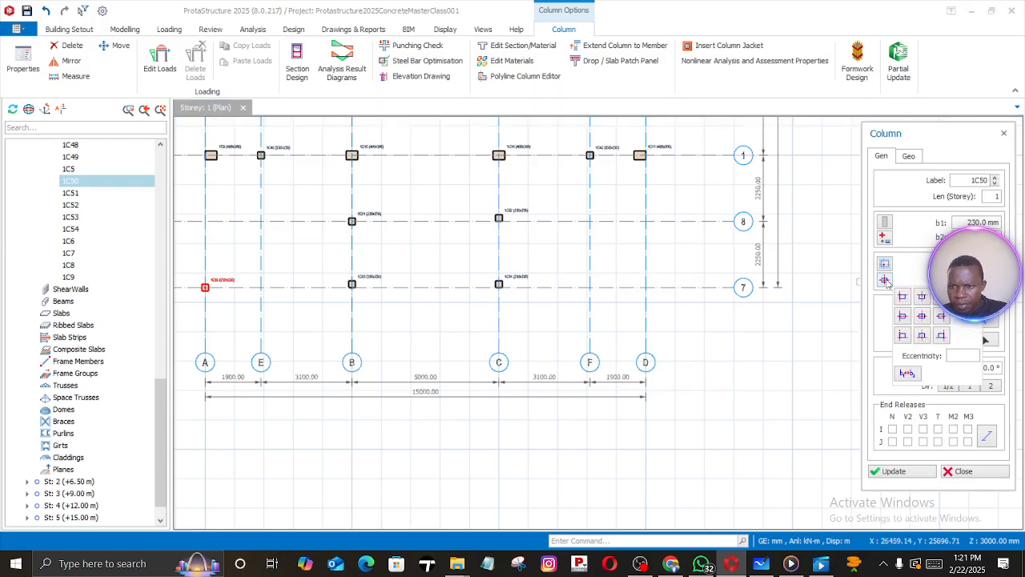
pyautogui.click(944, 335)
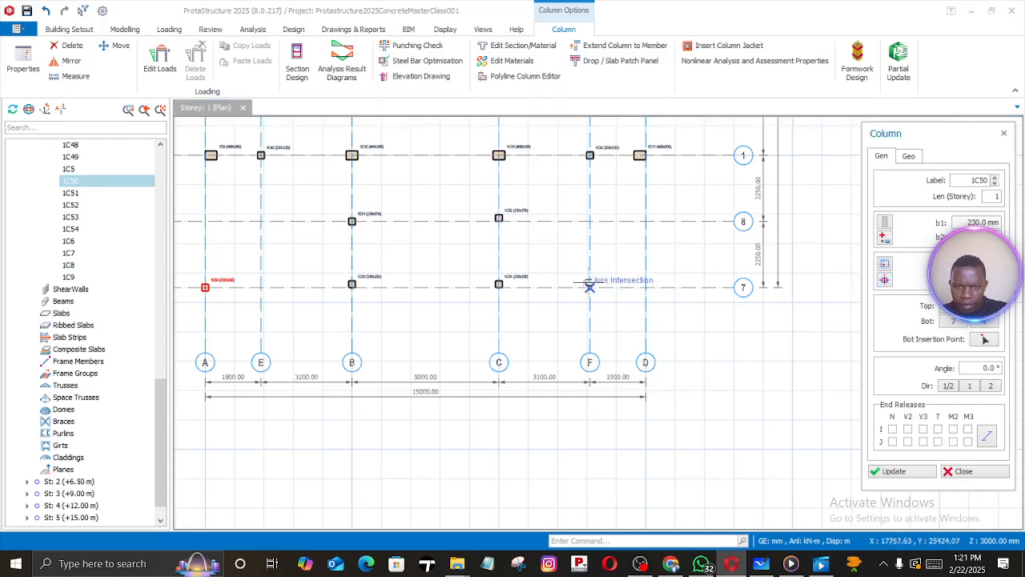
pyautogui.click(590, 286)
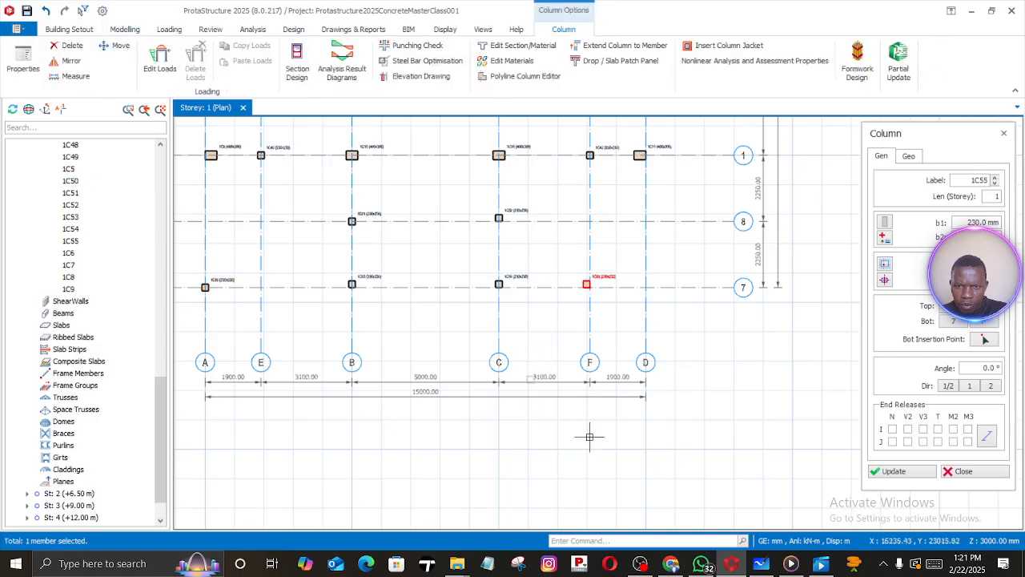
pyautogui.press('Escape')
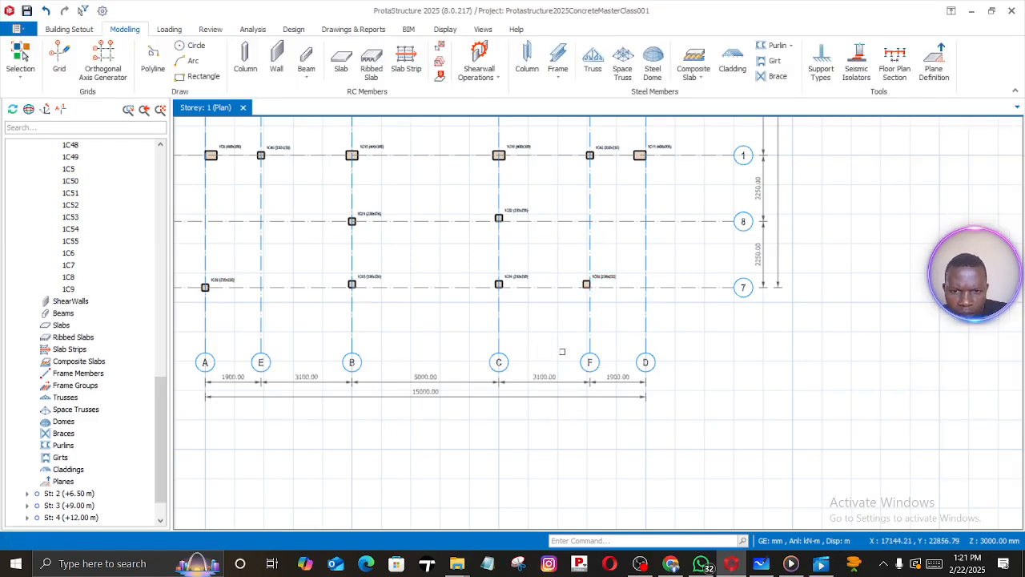
# Align the 230x230 column at A-7 so its left edge lies on axis A and its bottom edge on axis 7
pyautogui.moveTo(557, 338); pyautogui.dragTo(723, 335, button='middle')
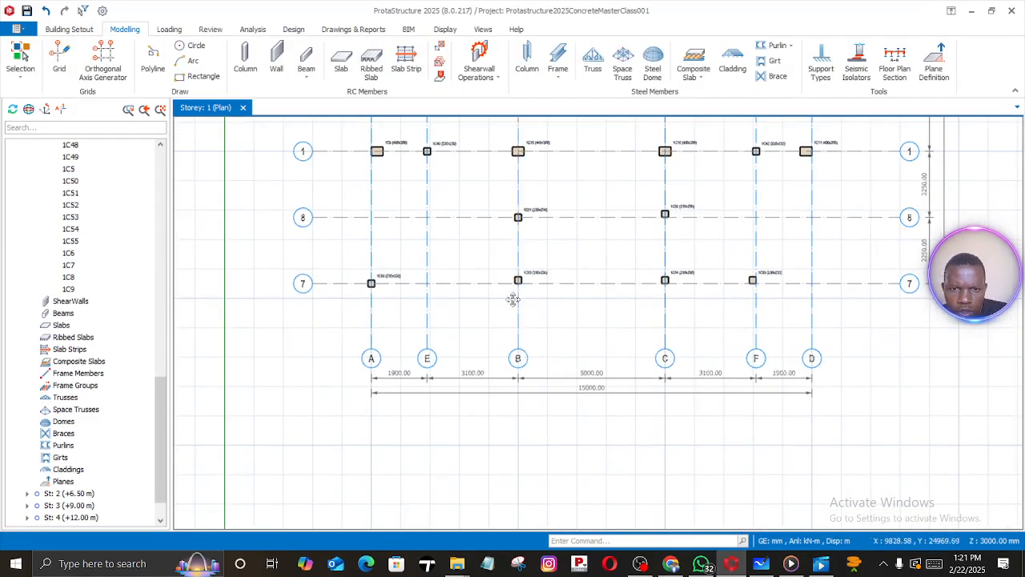
pyautogui.moveTo(513, 297); pyautogui.dragTo(553, 329, button='middle')
pyautogui.scroll(5, 414, 324)
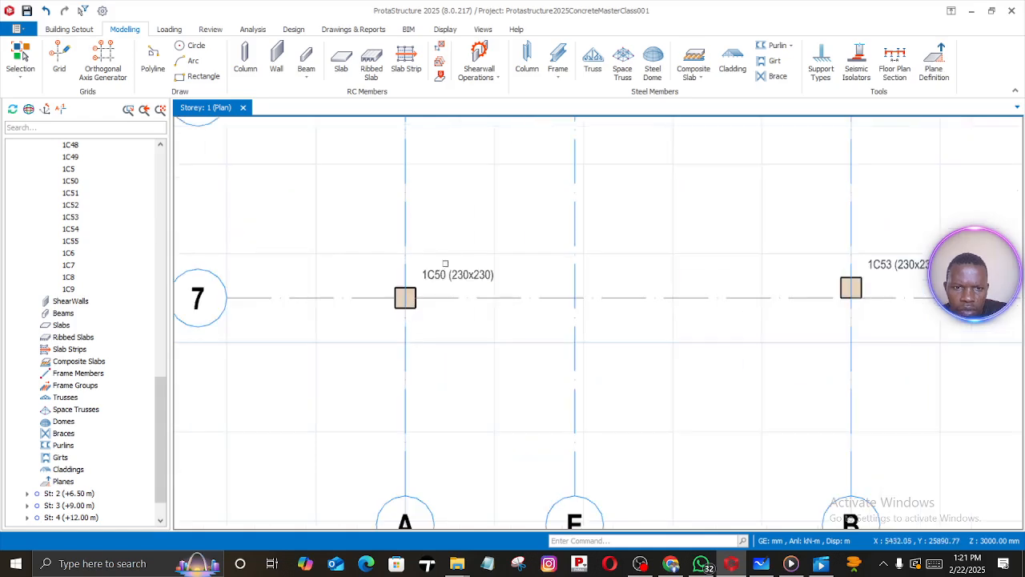
pyautogui.click(450, 274)
pyautogui.rightClick(451, 274)
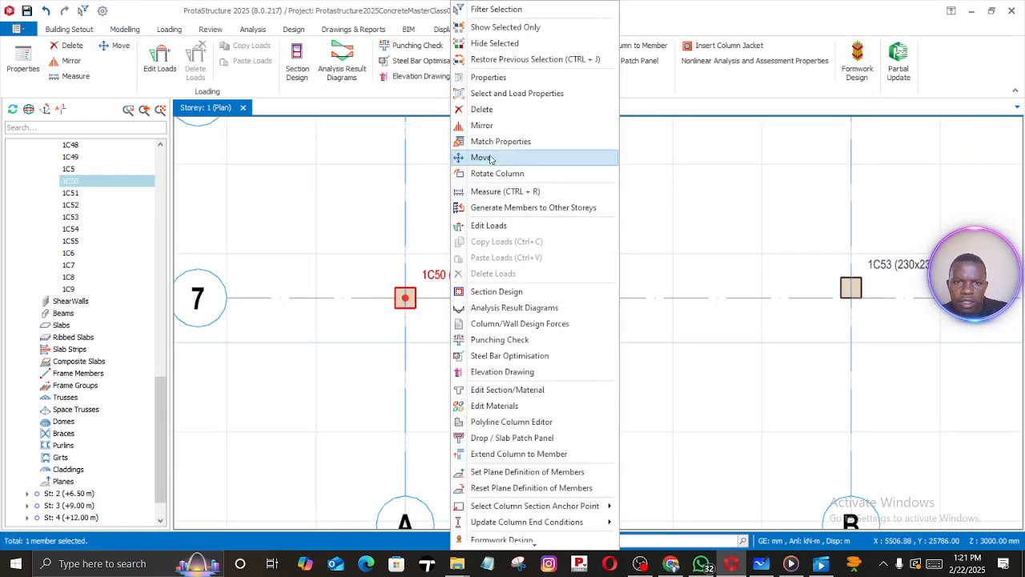
pyautogui.click(483, 80)
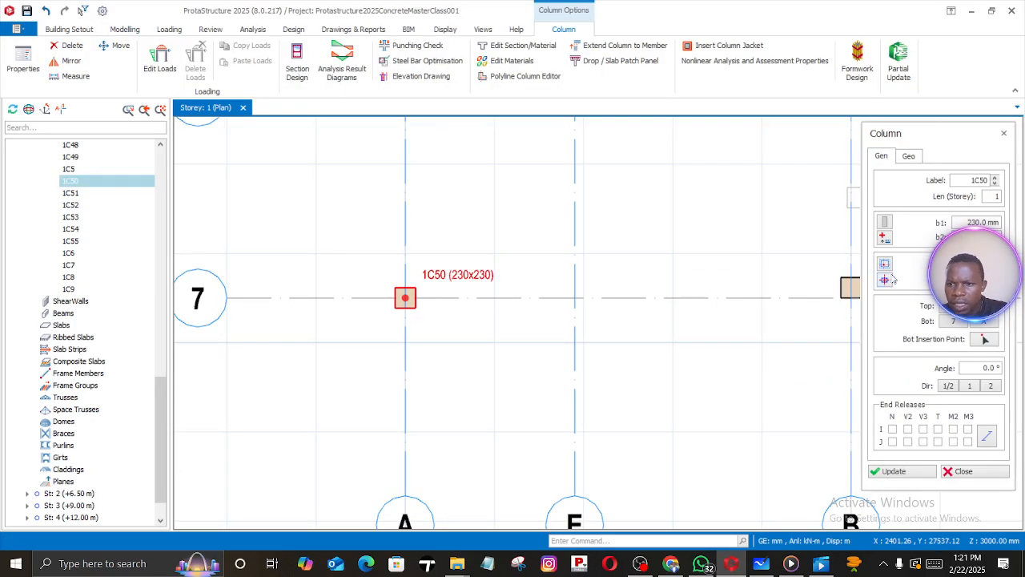
pyautogui.click(885, 280)
pyautogui.click(903, 336)
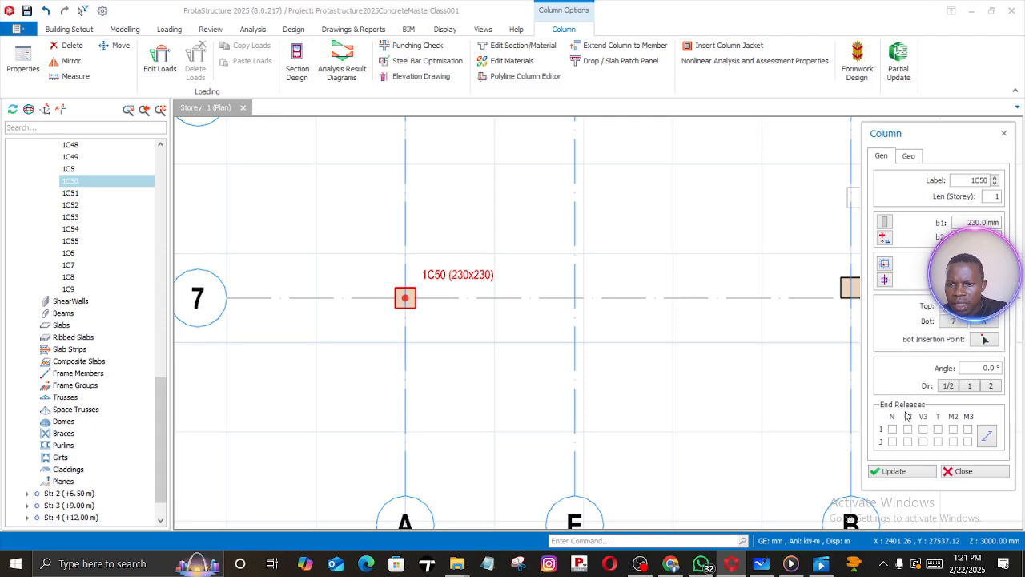
pyautogui.click(897, 473)
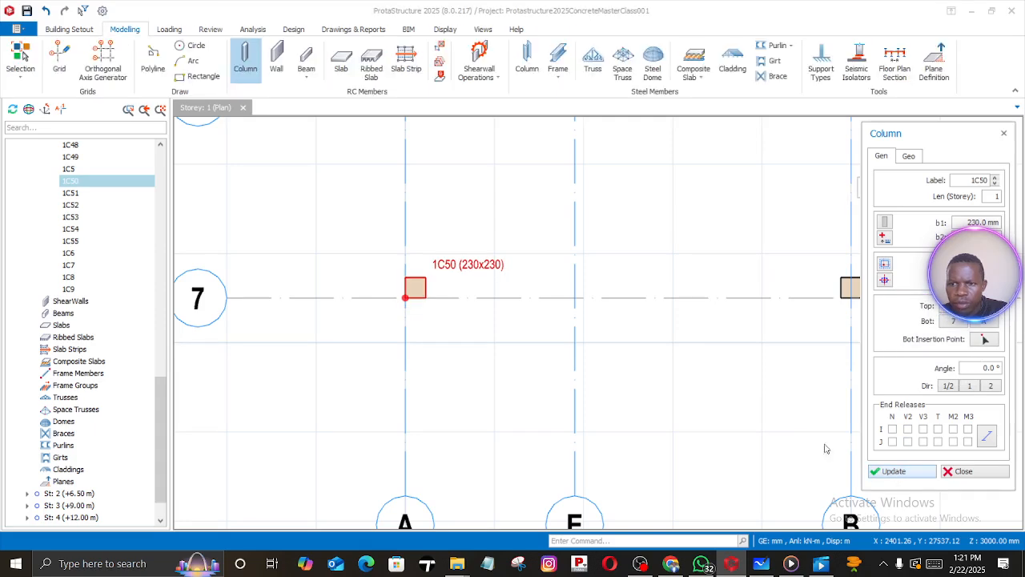
pyautogui.click(454, 360)
# Check the column layout against the ground floor plan in Microsoft Whiteboard and return to the Storey 1 plan in ProtaStructure
pyautogui.scroll(-3, 554, 303)
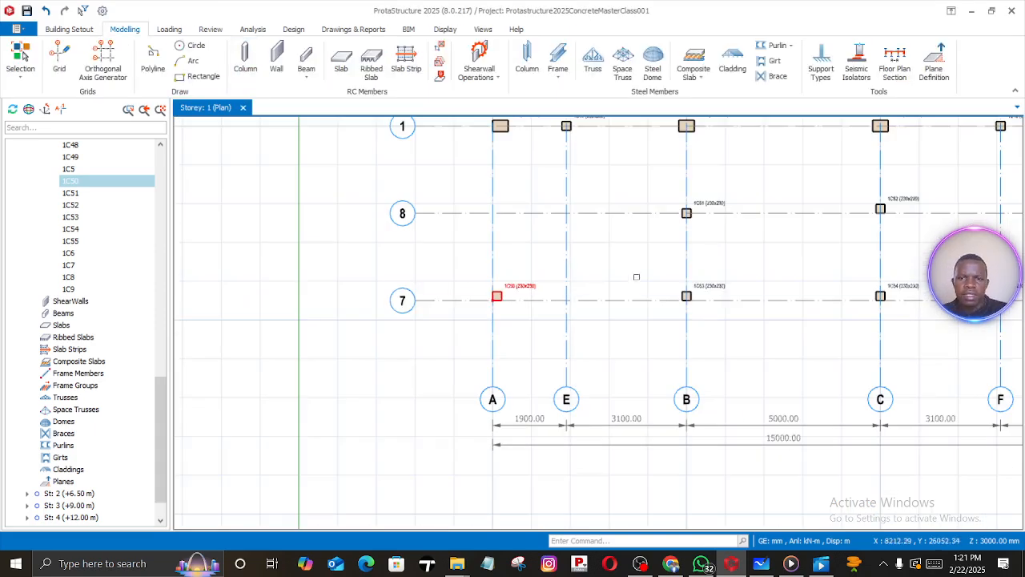
pyautogui.moveTo(636, 277); pyautogui.dragTo(486, 324, button='middle')
pyautogui.moveTo(649, 312); pyautogui.dragTo(584, 321, button='middle')
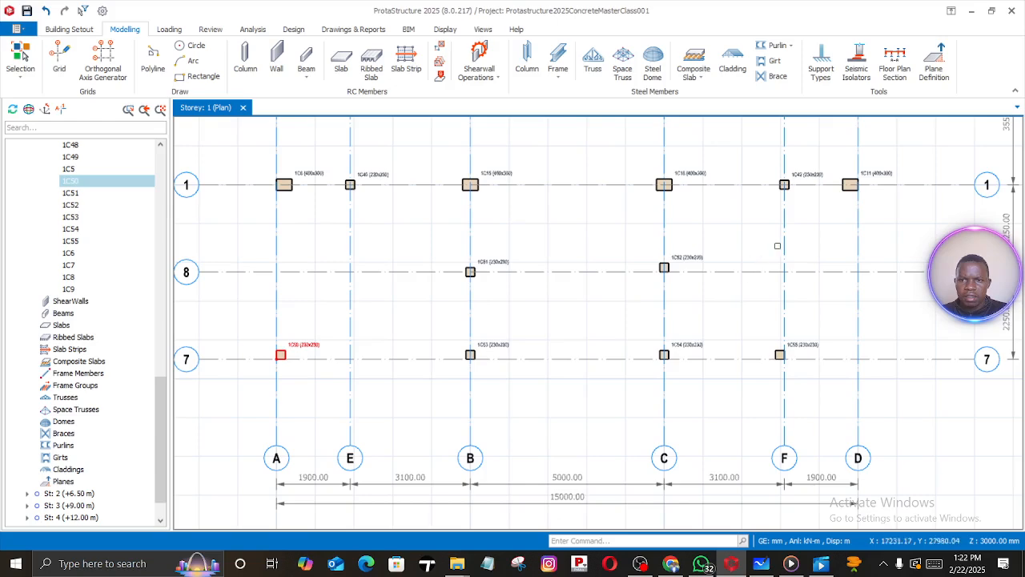
pyautogui.scroll(-5, 340, 273)
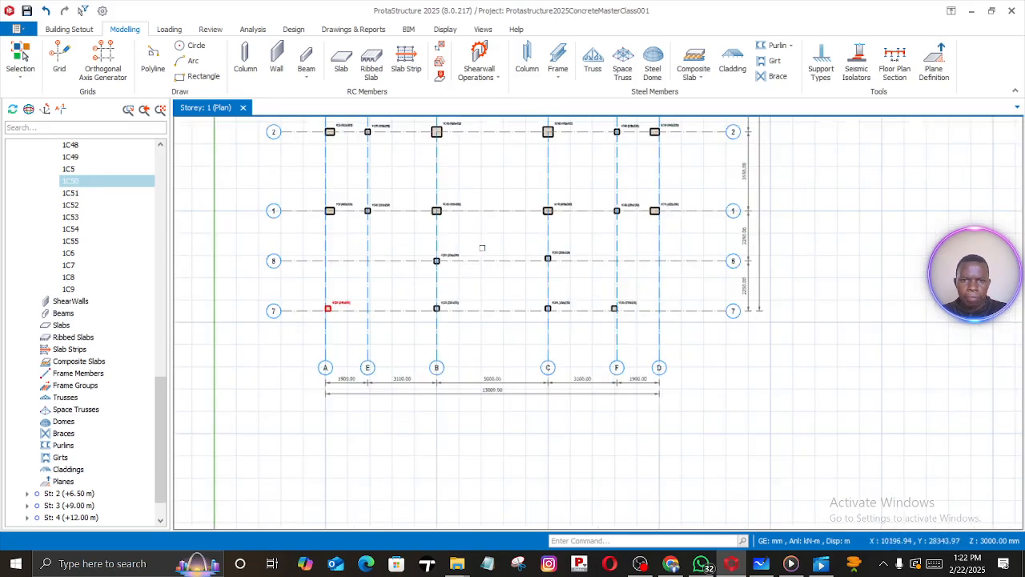
pyautogui.scroll(-4, 535, 293)
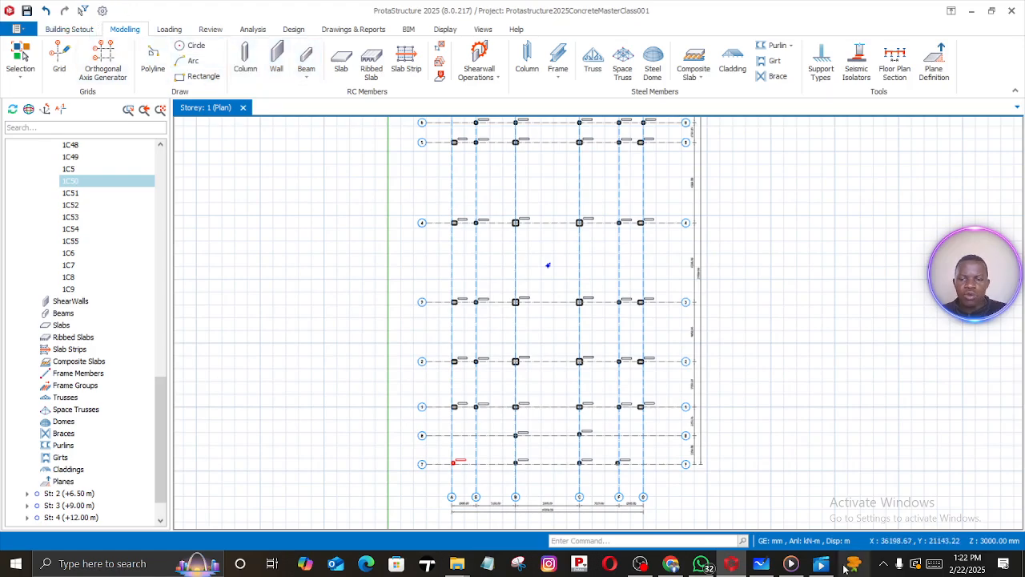
pyautogui.click(761, 563)
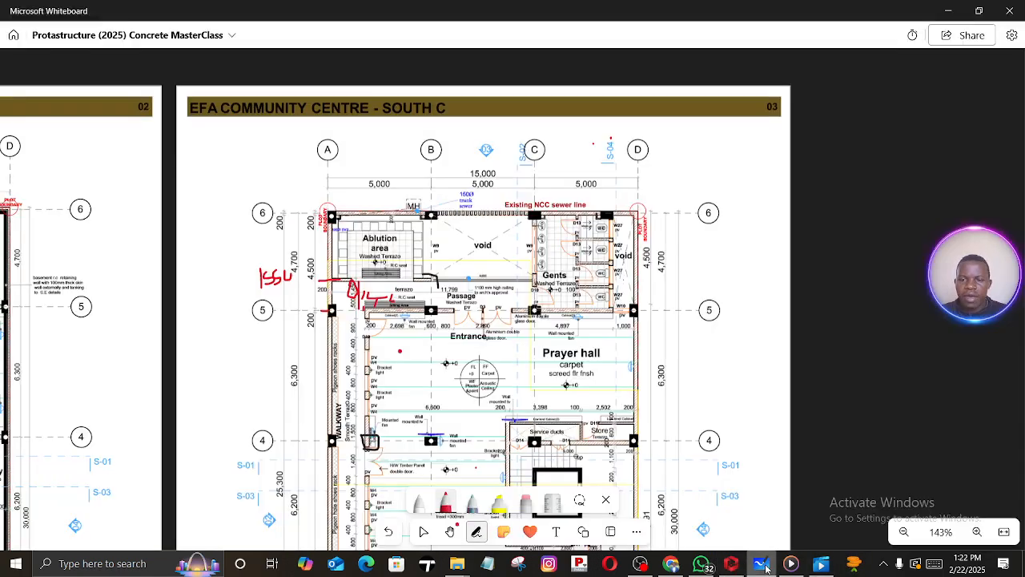
pyautogui.scroll(-5, 868, 317)
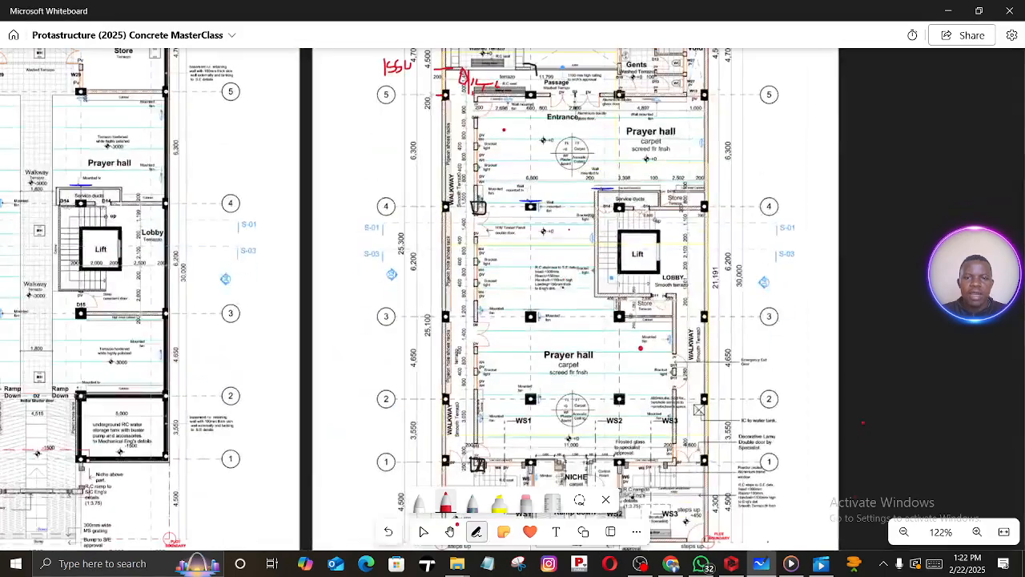
pyautogui.moveTo(607, 316); pyautogui.dragTo(526, 281, button='middle')
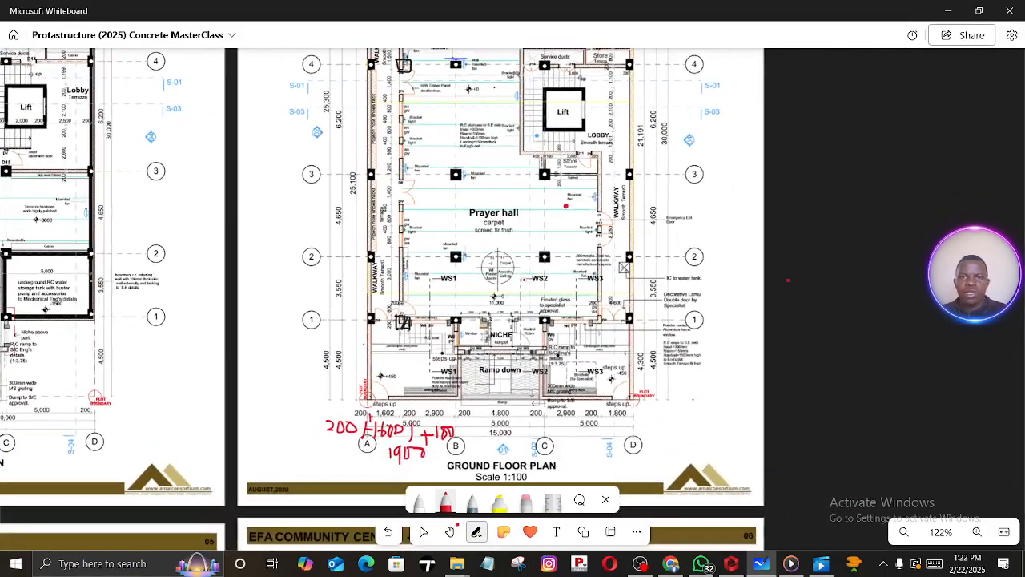
pyautogui.keyDown('ctrl'); pyautogui.scroll(-2, 515, 274); pyautogui.keyUp('ctrl')
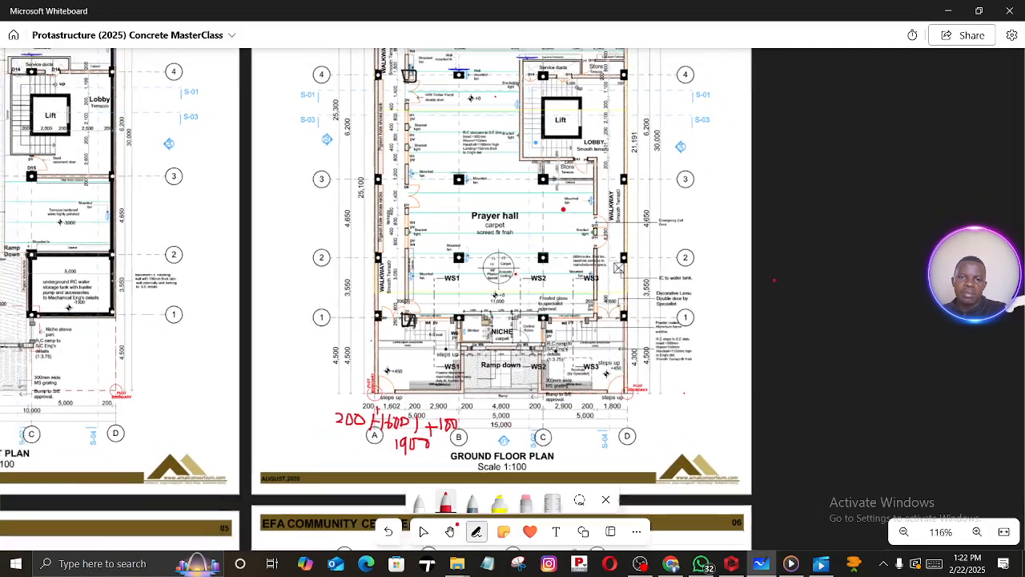
pyautogui.click(731, 564)
pyautogui.scroll(2, 576, 384)
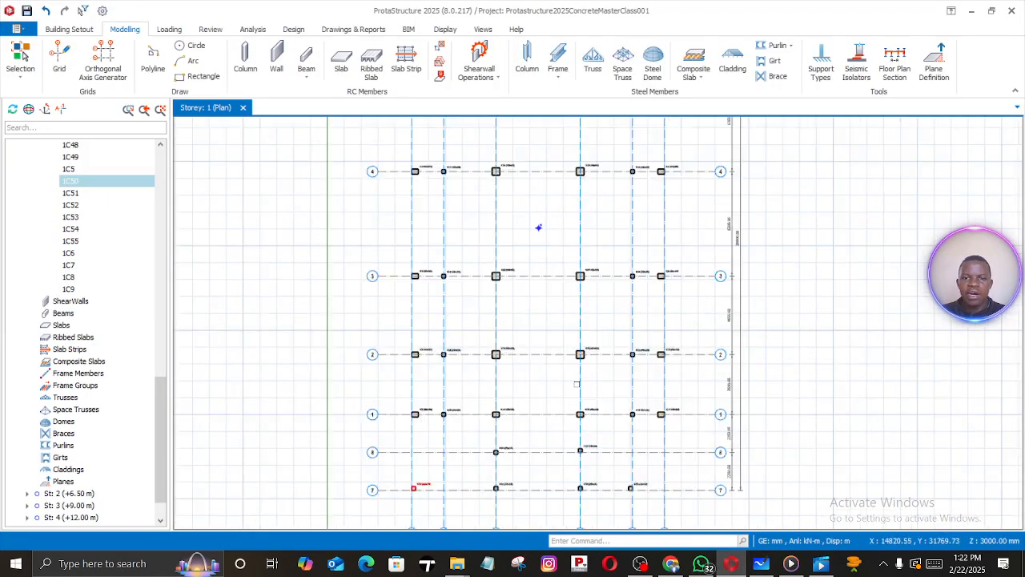
pyautogui.scroll(-4, 575, 385)
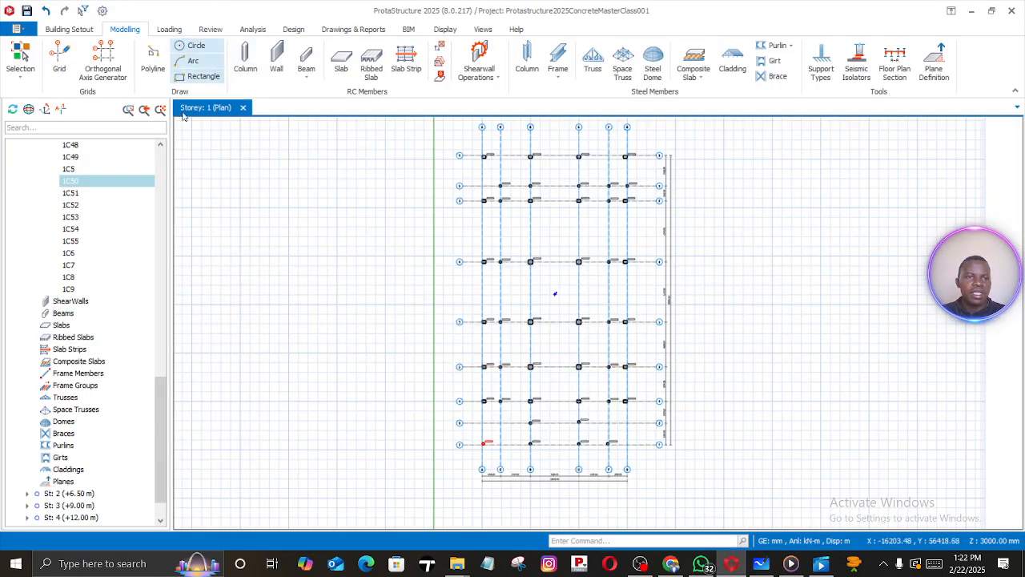
# Change the Storey 1 view to 3D and orbit the model to inspect the columns from the front and above
pyautogui.moveTo(168, 417); pyautogui.dragTo(175, 197)
pyautogui.click(78, 362)
pyautogui.rightClick(77, 365)
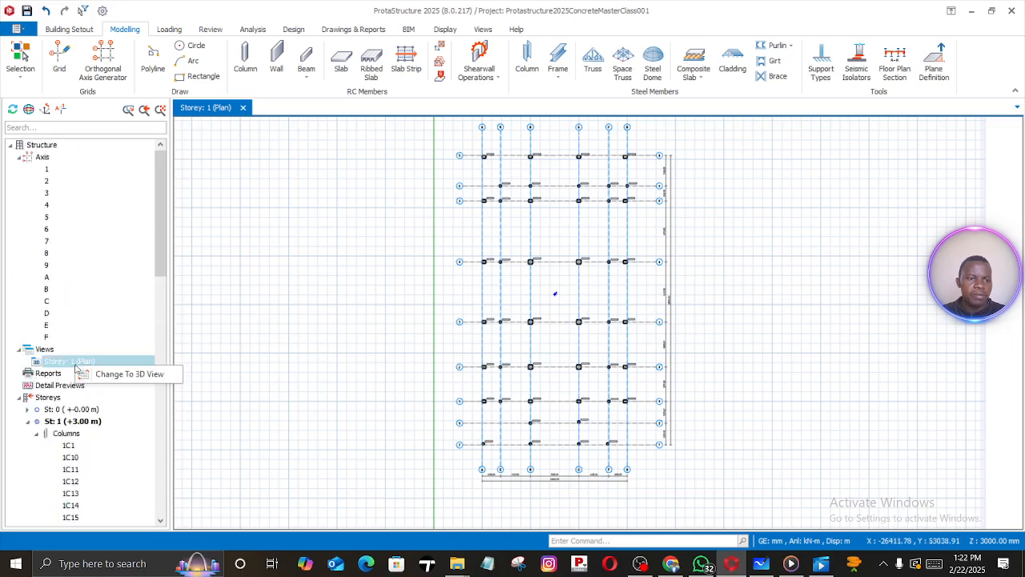
pyautogui.click(116, 377)
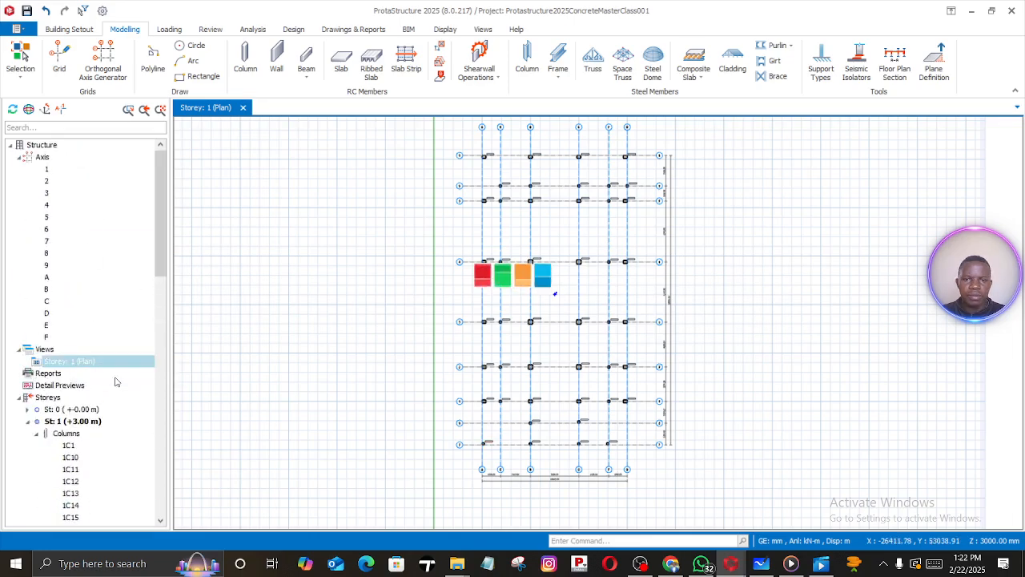
pyautogui.scroll(-2, 519, 295)
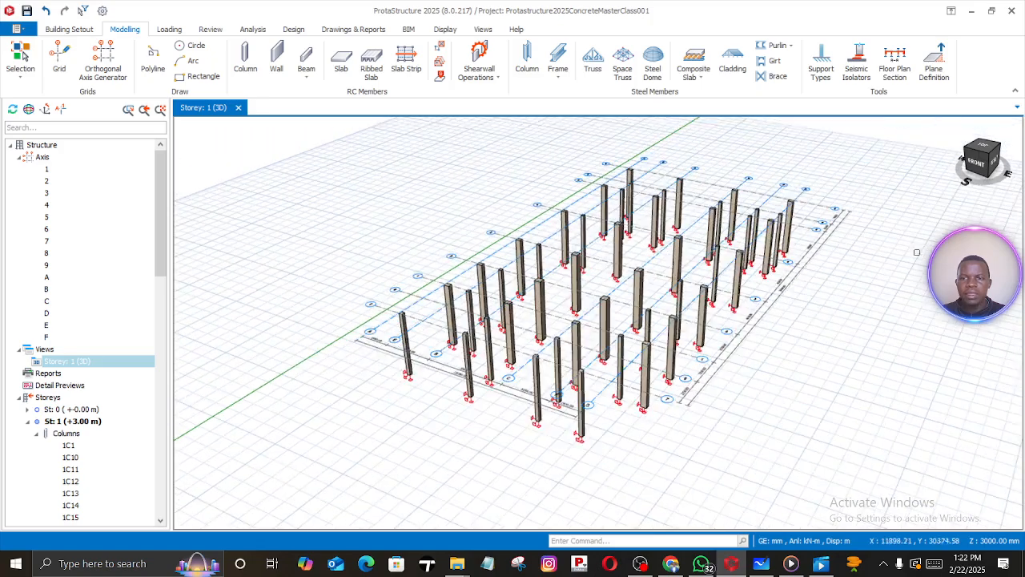
pyautogui.moveTo(988, 169)
pyautogui.mouseDown()
pyautogui.moveTo(1001, 164)
pyautogui.moveTo(985, 170)
pyautogui.mouseUp()
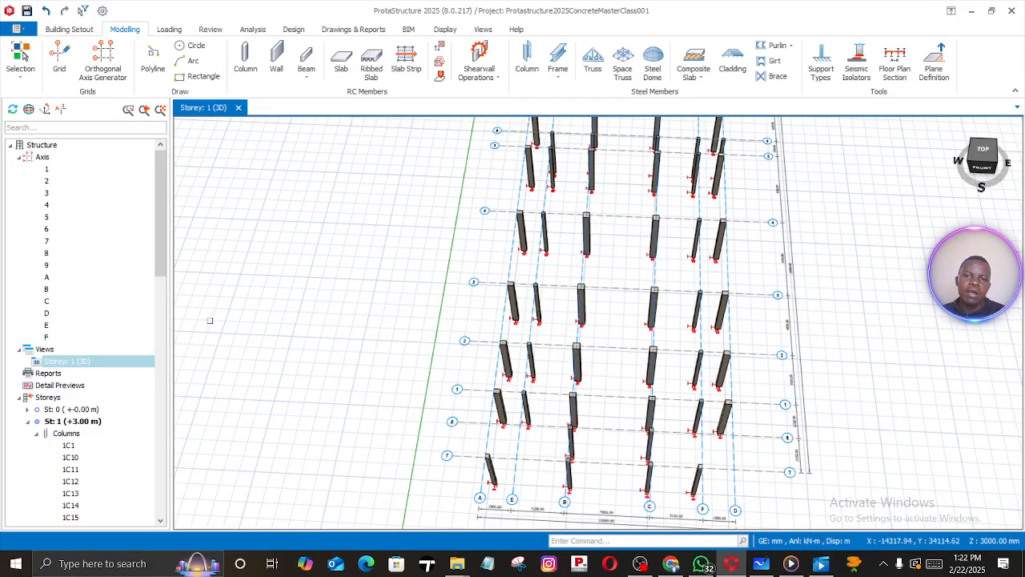
# Change the Storey 1 view back to plan and examine the columns along axes 3 and 4
pyautogui.rightClick(74, 364)
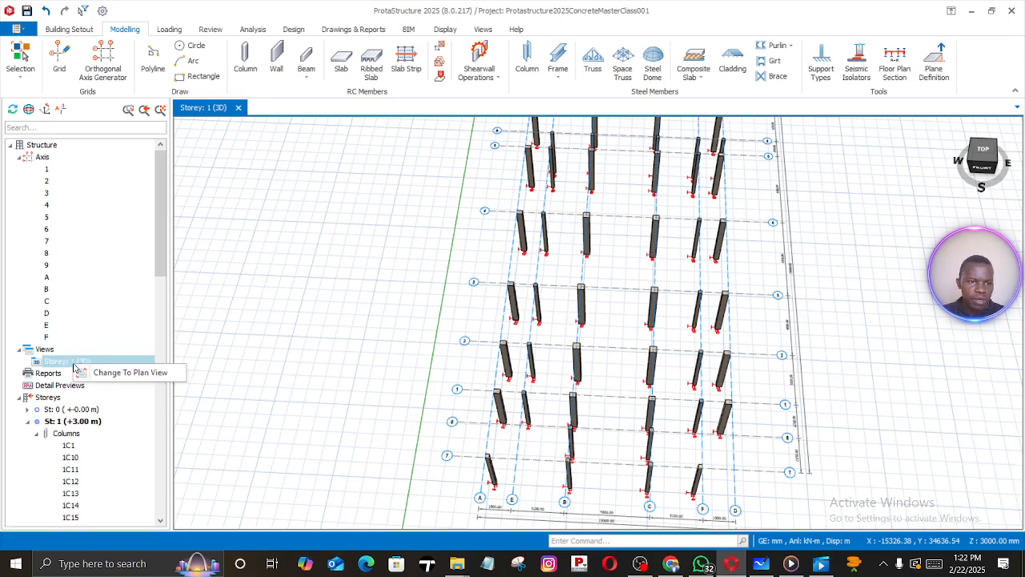
pyautogui.click(113, 373)
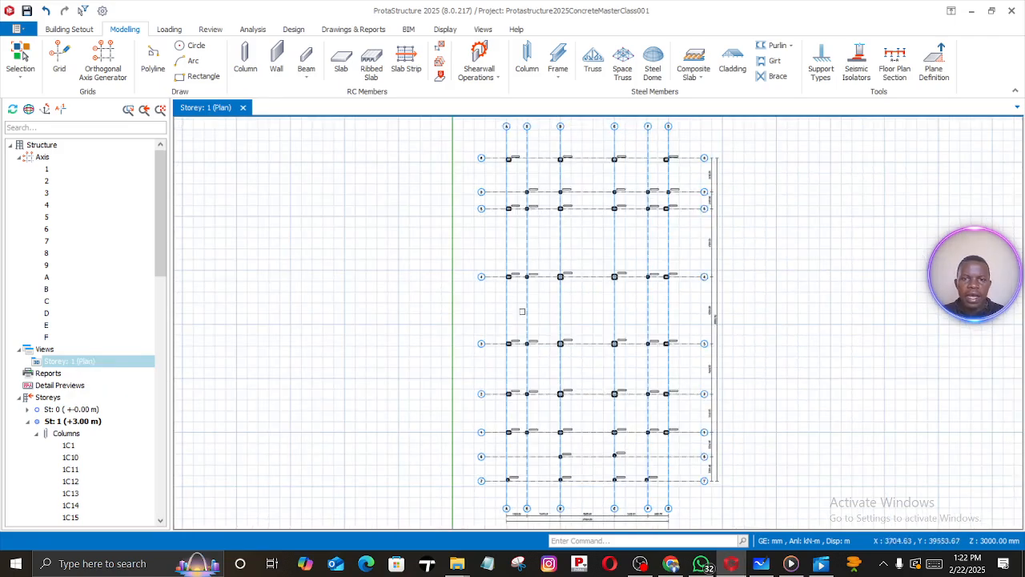
pyautogui.scroll(2, 538, 293)
pyautogui.scroll(2, 516, 281)
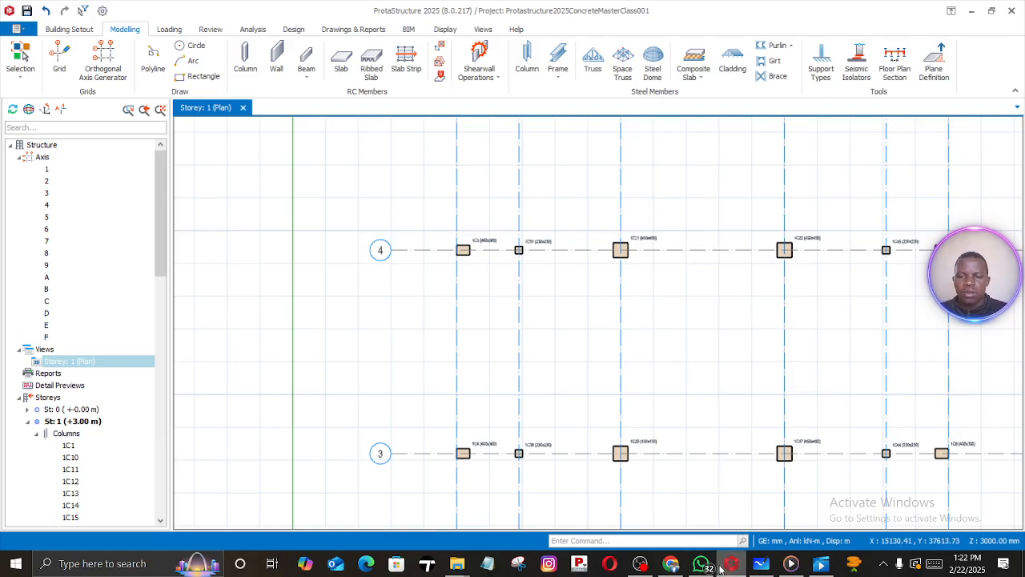
# Examine the lower part of the ground floor plan around axes 1 to 3 in Microsoft Whiteboard, and return to the Storey 1 plan in ProtaStructure
pyautogui.click(762, 564)
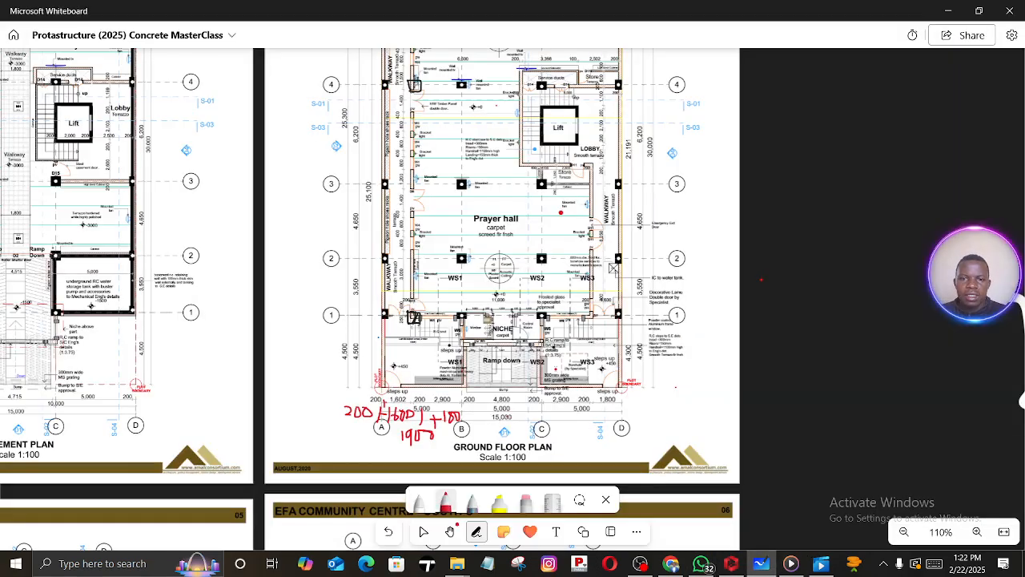
pyautogui.keyDown('ctrl'); pyautogui.scroll(4, 761, 279); pyautogui.keyUp('ctrl')
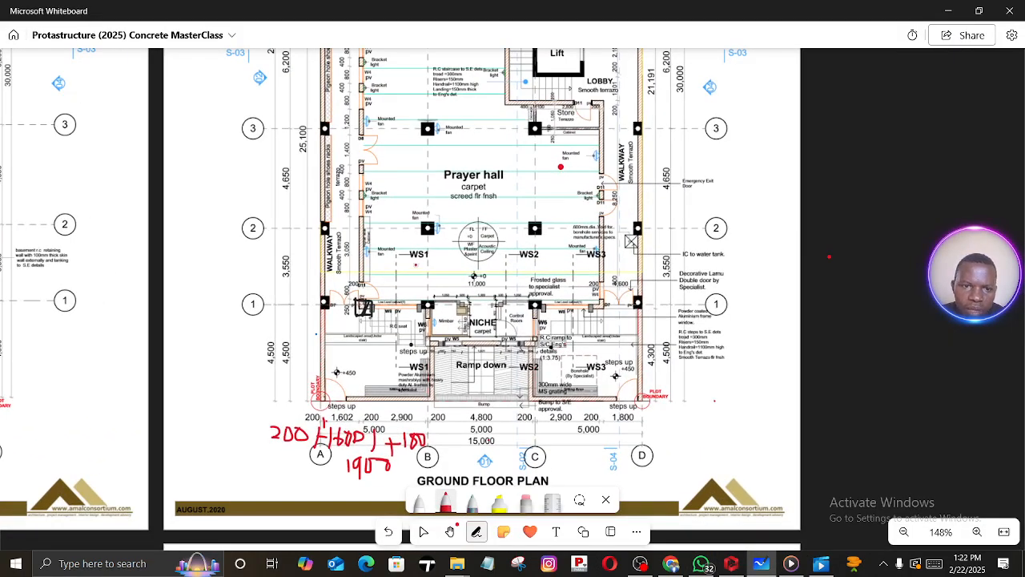
pyautogui.keyDown('ctrl'); pyautogui.scroll(2, 329, 230); pyautogui.keyUp('ctrl')
pyautogui.keyDown('ctrl'); pyautogui.scroll(1, 329, 232); pyautogui.keyUp('ctrl')
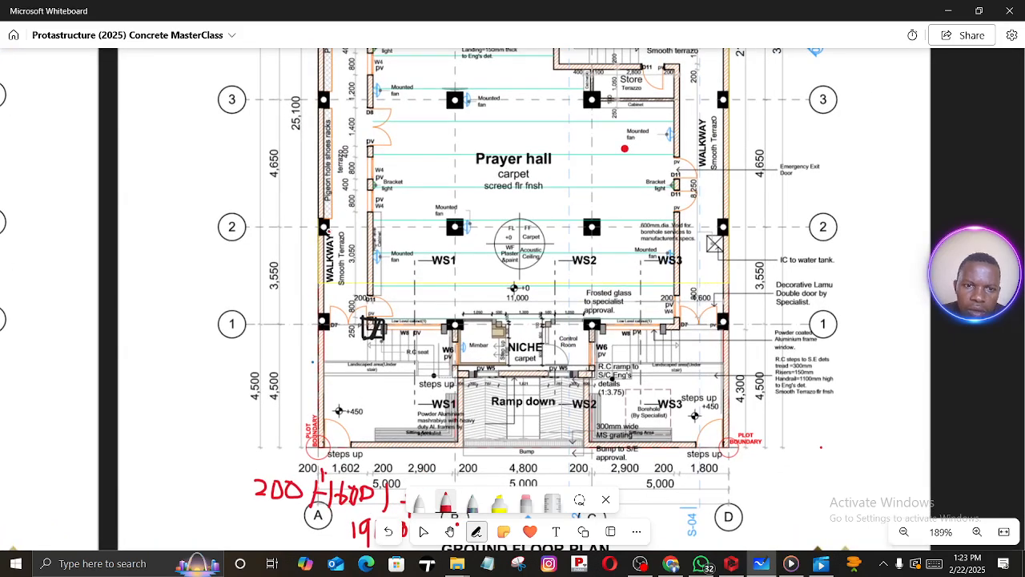
pyautogui.keyDown('ctrl'); pyautogui.scroll(1, 368, 223); pyautogui.keyUp('ctrl')
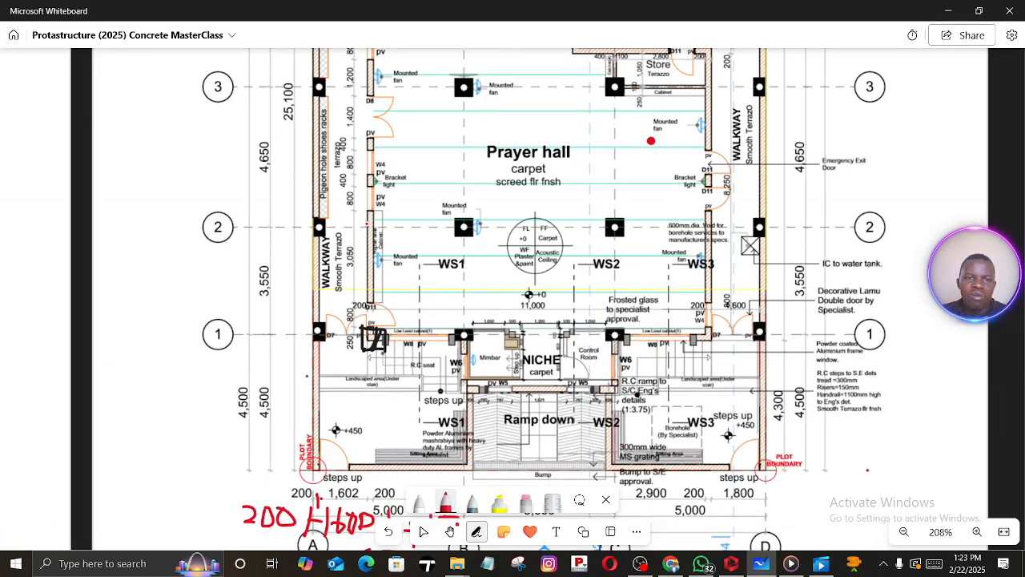
pyautogui.keyDown('ctrl'); pyautogui.scroll(1, 364, 224); pyautogui.keyUp('ctrl')
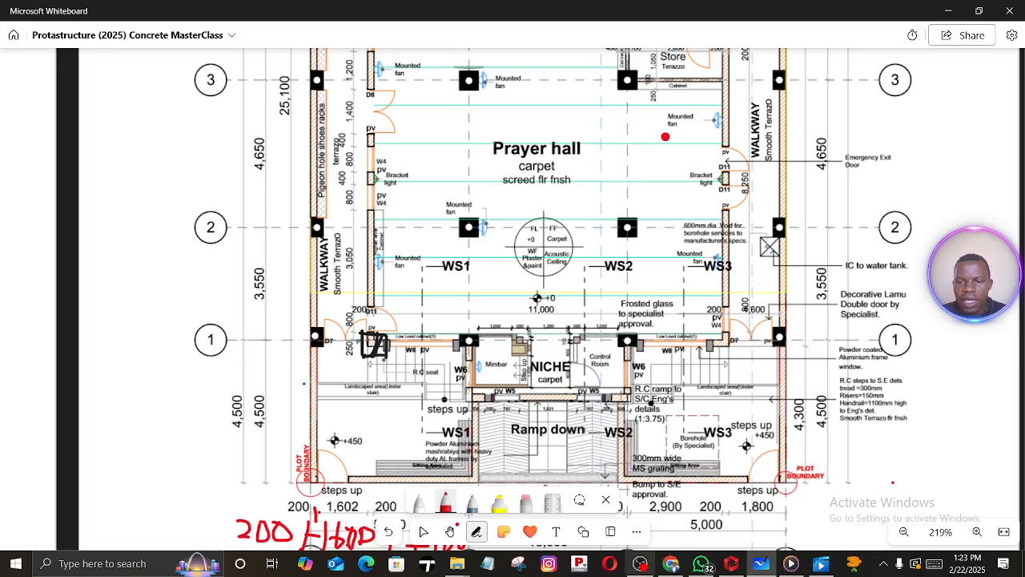
pyautogui.click(731, 563)
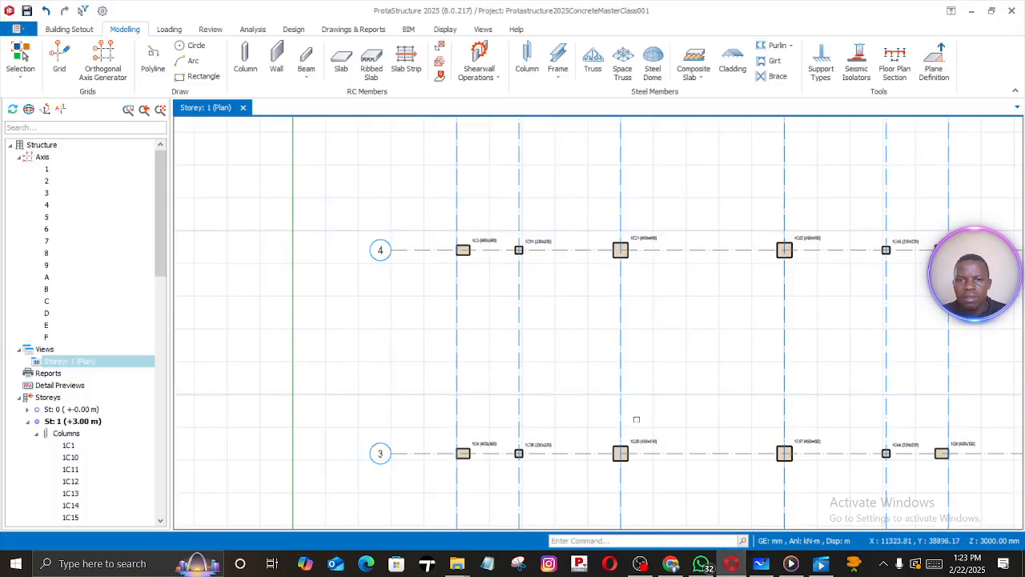
# Start inserting 250x450 mm RC beams and set their alignment so one beam edge lies on the axis line
pyautogui.click(307, 62)
pyautogui.click(329, 70)
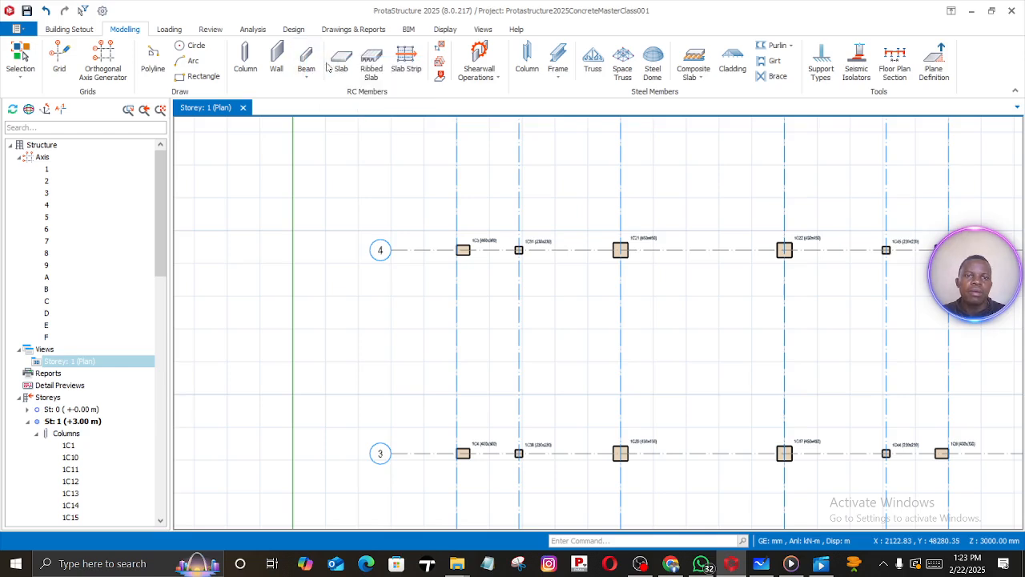
pyautogui.moveTo(747, 347); pyautogui.dragTo(670, 343, button='middle')
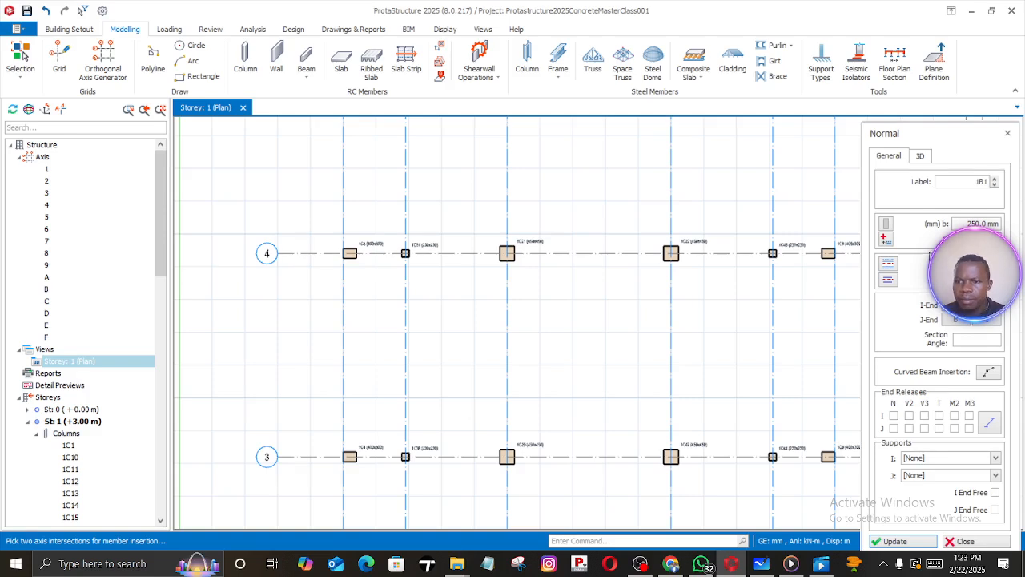
pyautogui.click(887, 280)
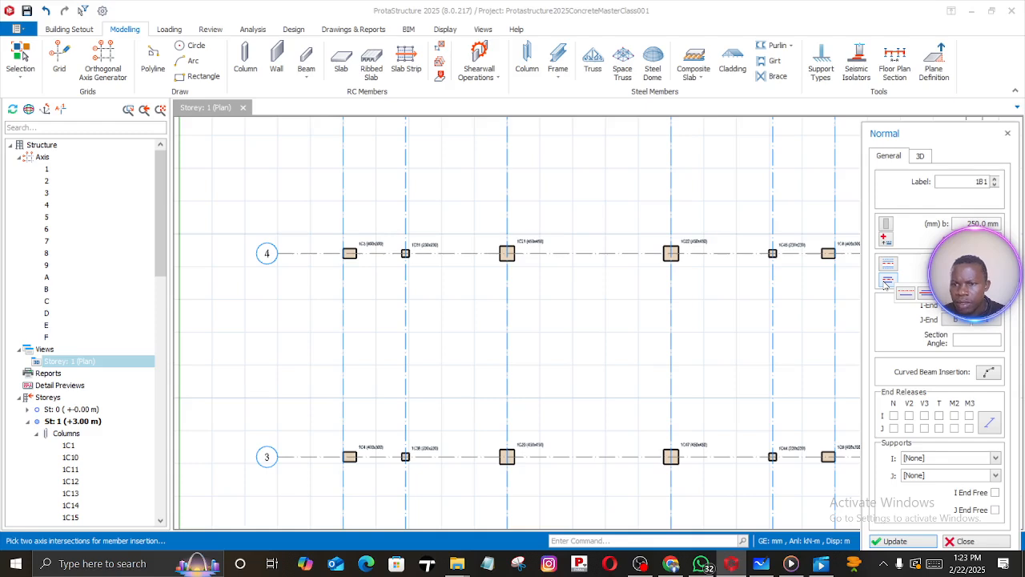
pyautogui.click(886, 285)
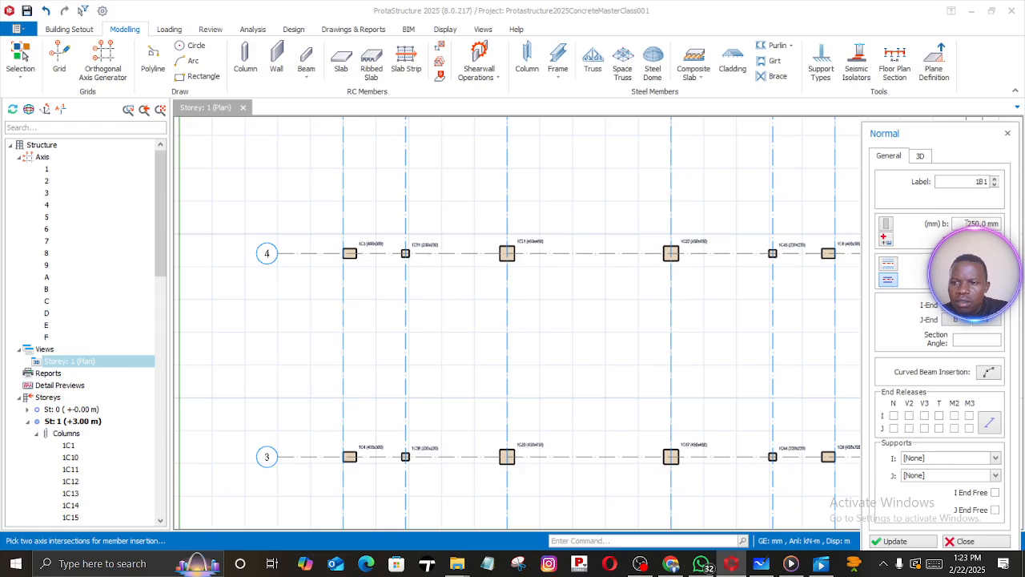
pyautogui.click(912, 542)
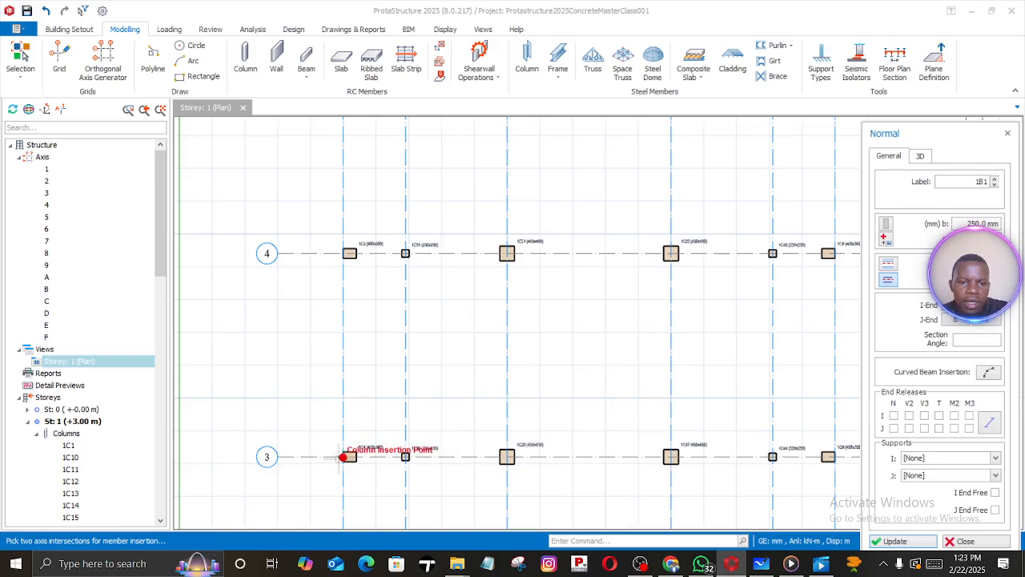
pyautogui.click(888, 285)
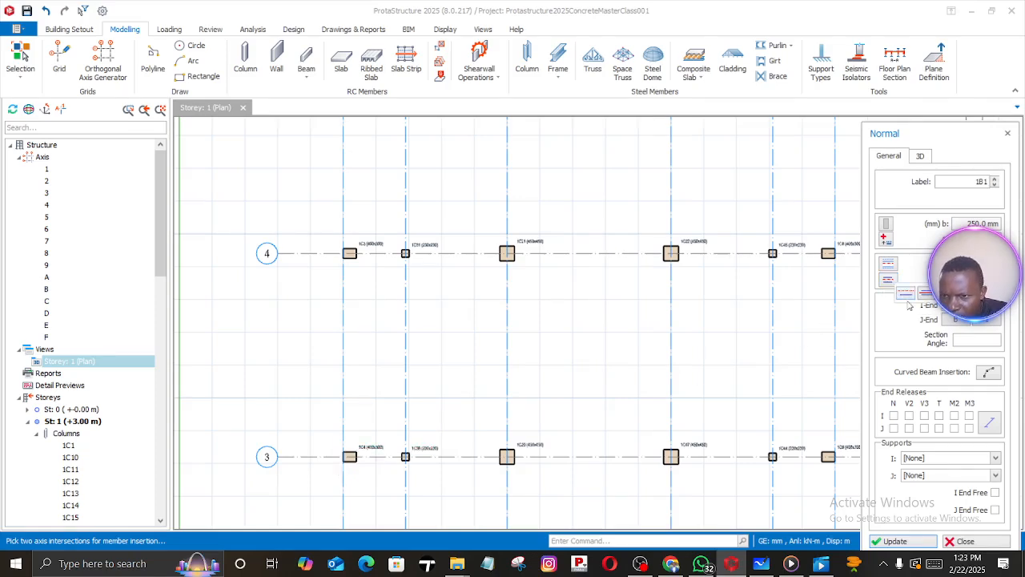
pyautogui.click(906, 298)
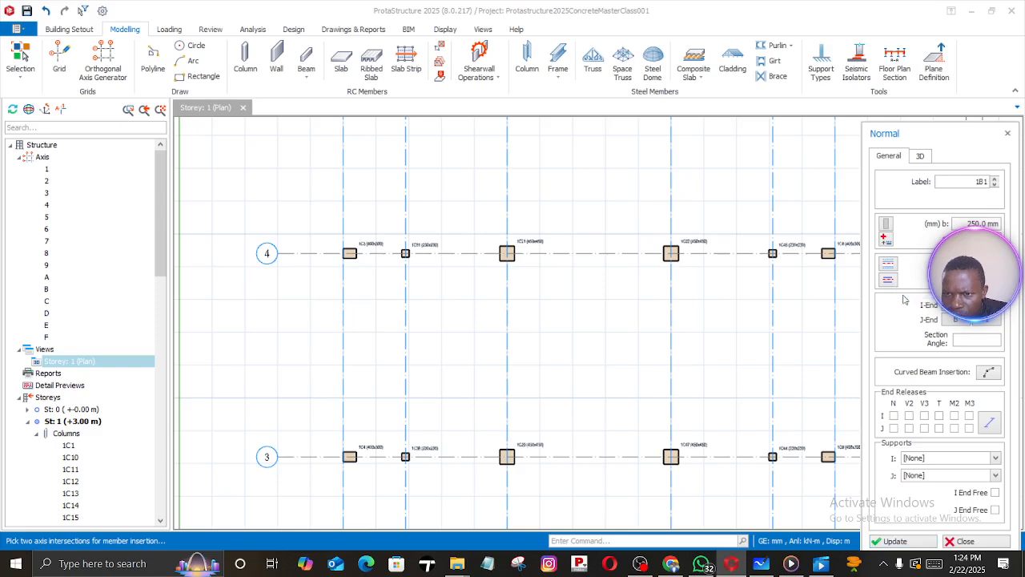
# Insert consecutive 250x450 beams along axis A from axis 3 to axis 6, meeting at the columns on axes 4 and 5
pyautogui.click(345, 456)
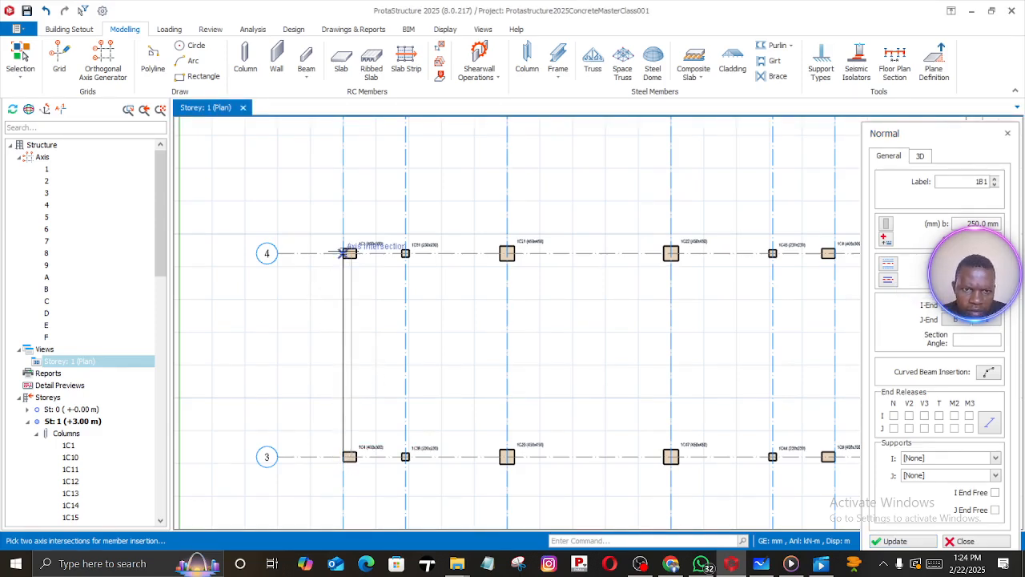
pyautogui.click(343, 253)
pyautogui.moveTo(353, 188); pyautogui.dragTo(359, 479, button='middle')
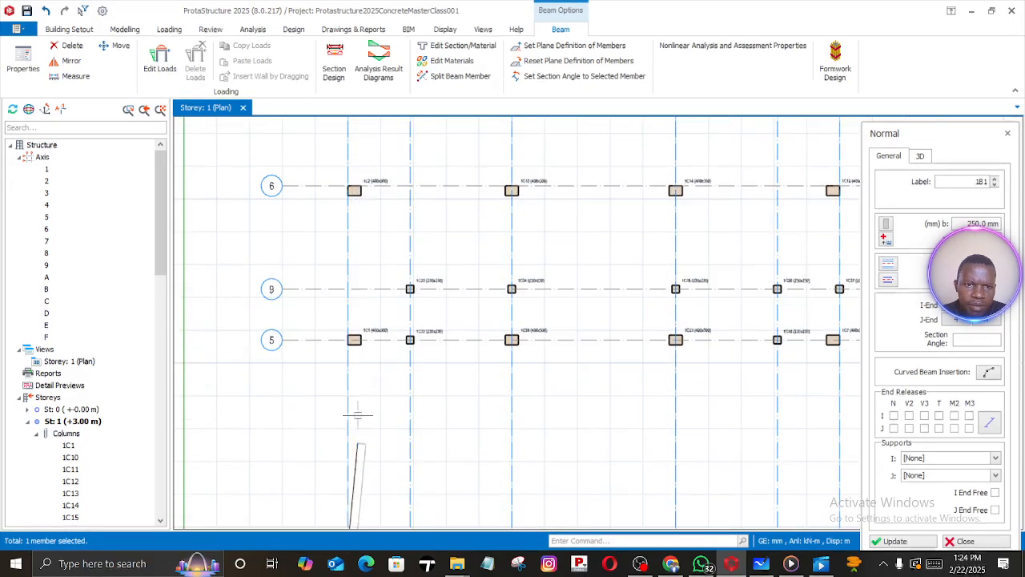
pyautogui.click(350, 340)
pyautogui.click(350, 189)
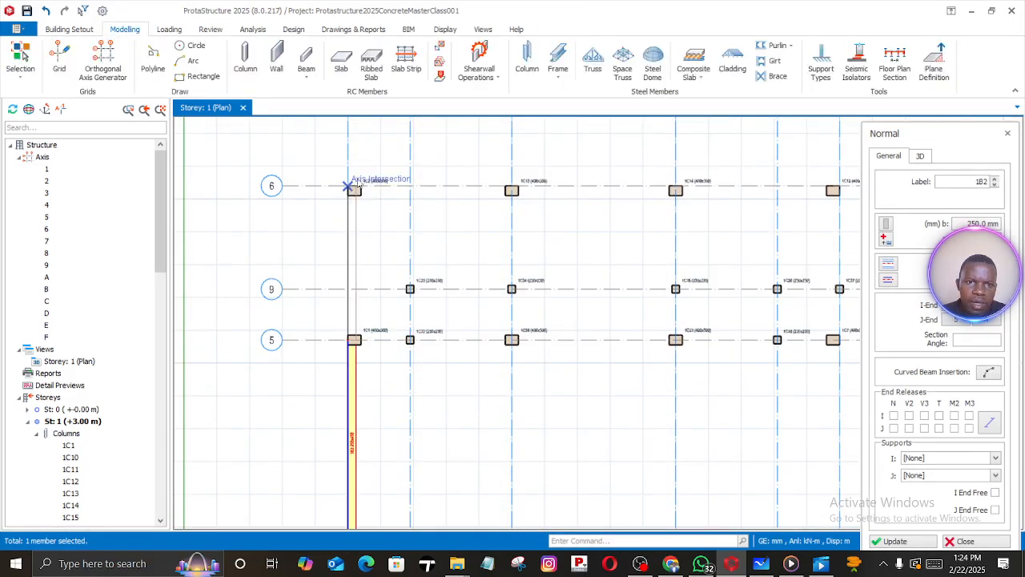
# Continue the 250x450 beams along axis 6 from axis A to axis D, spanning between the columns at B and C
pyautogui.moveTo(350, 189); pyautogui.dragTo(360, 361, button='middle')
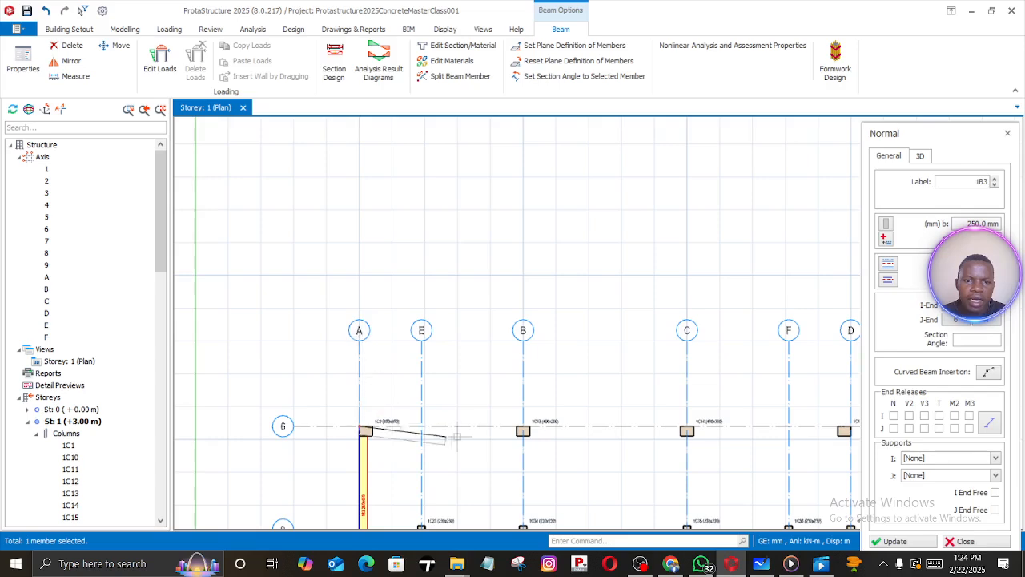
pyautogui.click(520, 427)
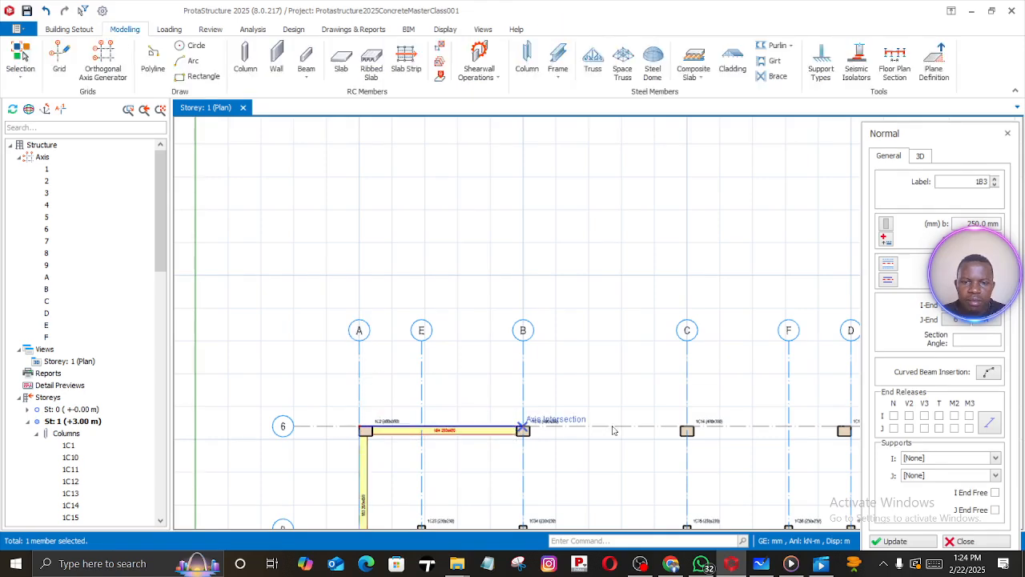
pyautogui.click(687, 430)
pyautogui.moveTo(790, 446); pyautogui.dragTo(473, 424, button='middle')
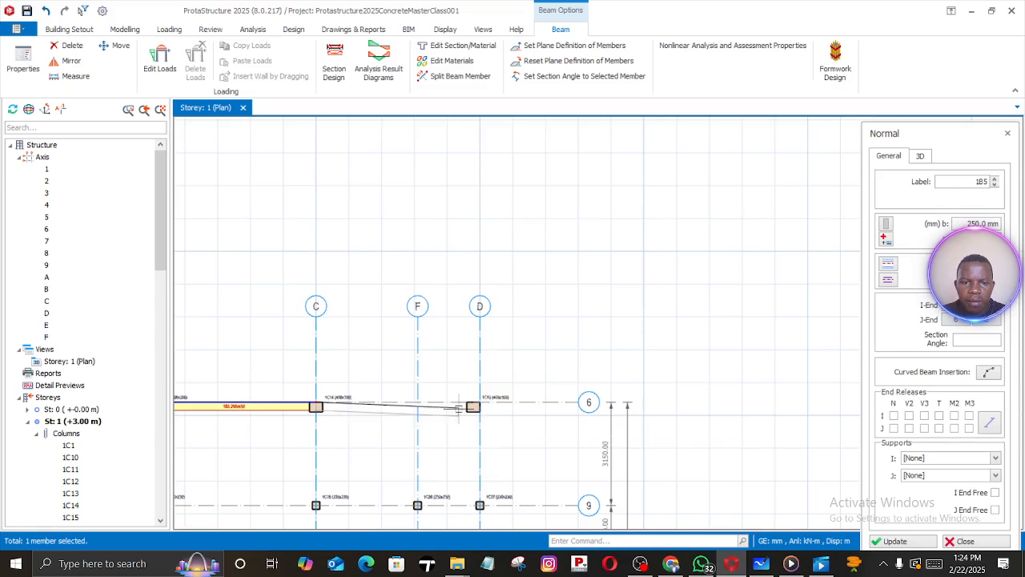
pyautogui.click(479, 407)
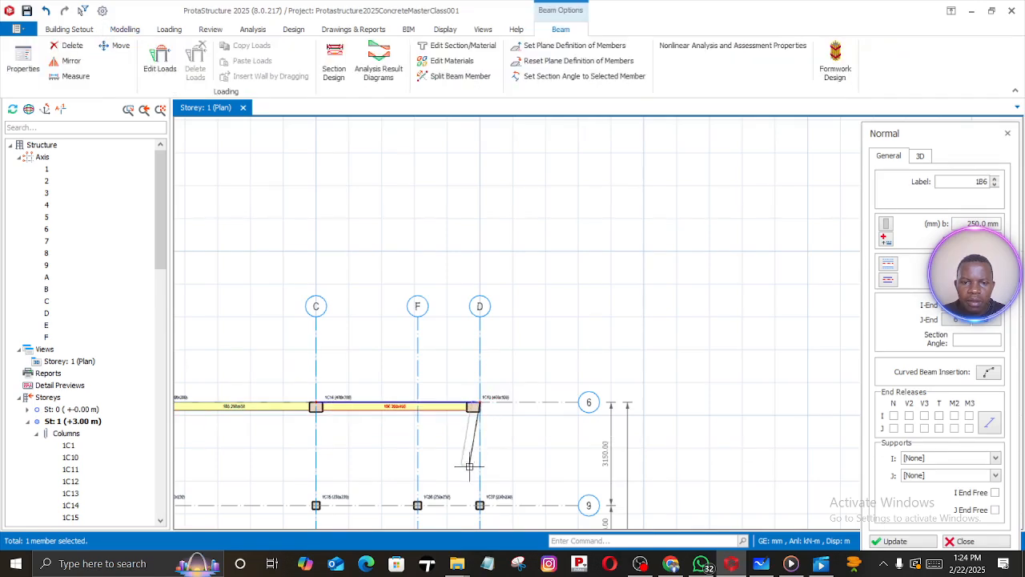
# Insert a beam along axis D from axis 6 to axis 9 and end beam insertion
pyautogui.moveTo(469, 466); pyautogui.dragTo(473, 265, button='middle')
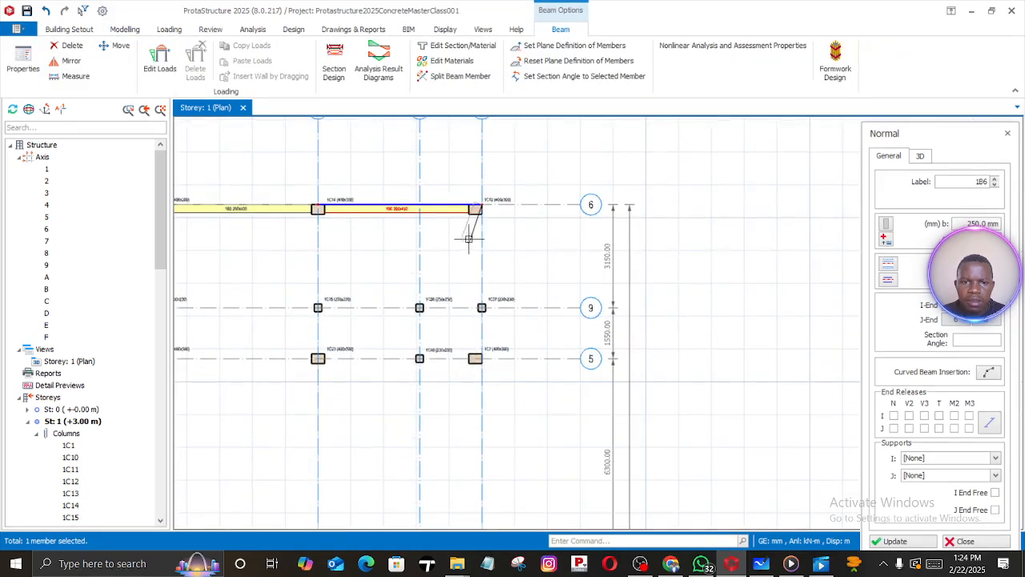
pyautogui.click(482, 308)
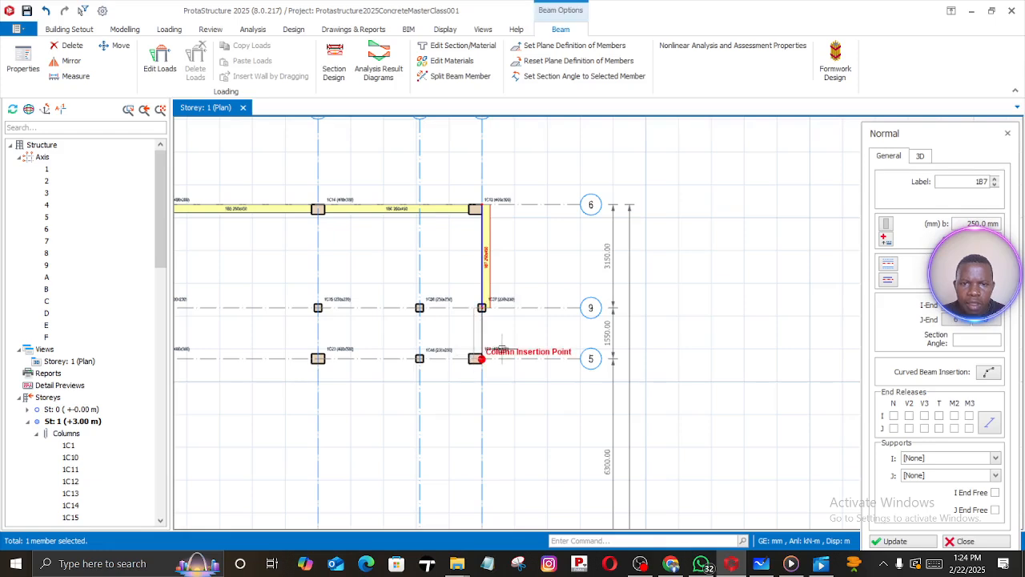
pyautogui.press('Escape')
pyautogui.press('Escape')
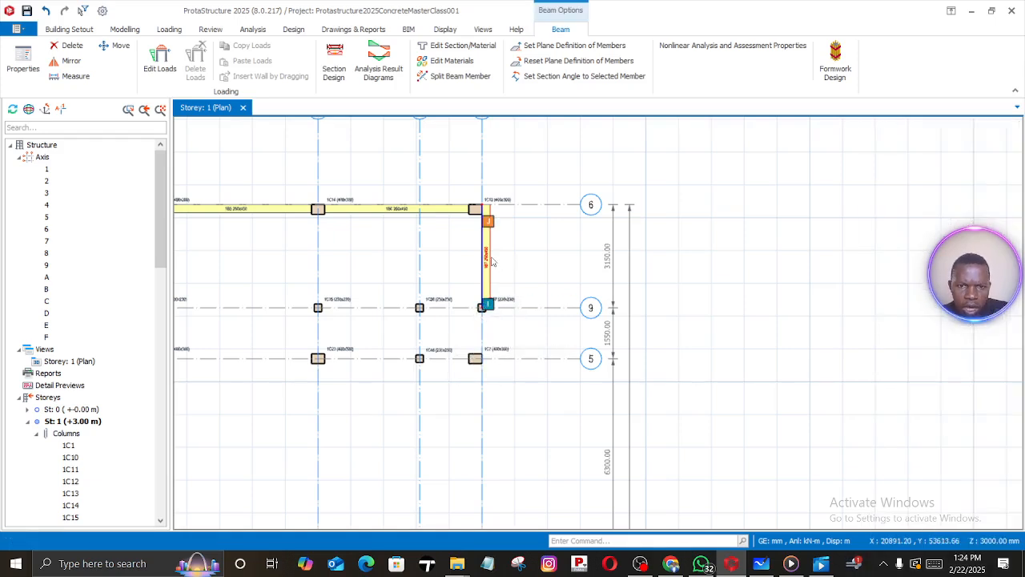
# Undo the beam inserted on axis D between axes 6 and 9
pyautogui.rightClick(492, 258)
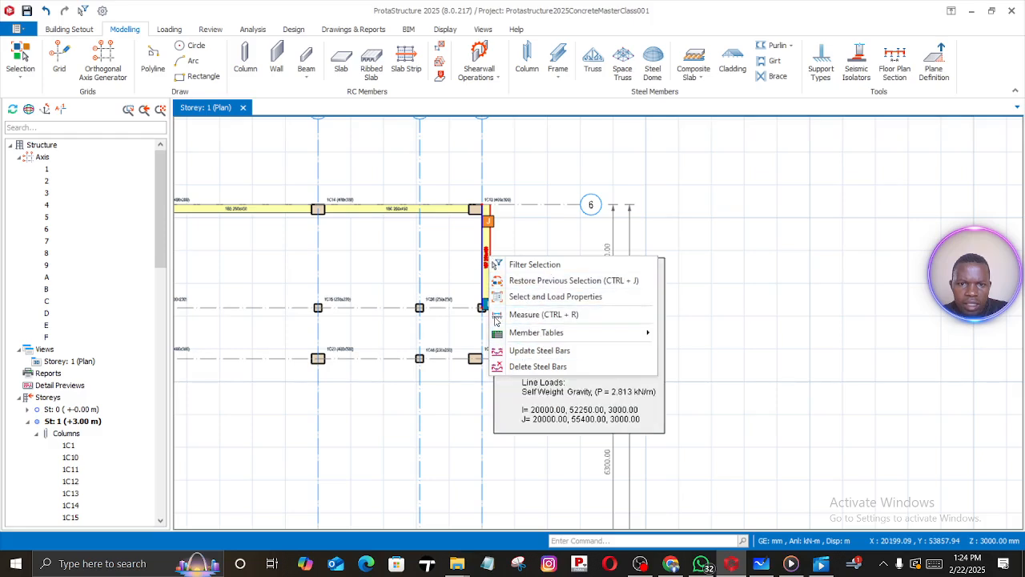
pyautogui.click(741, 293)
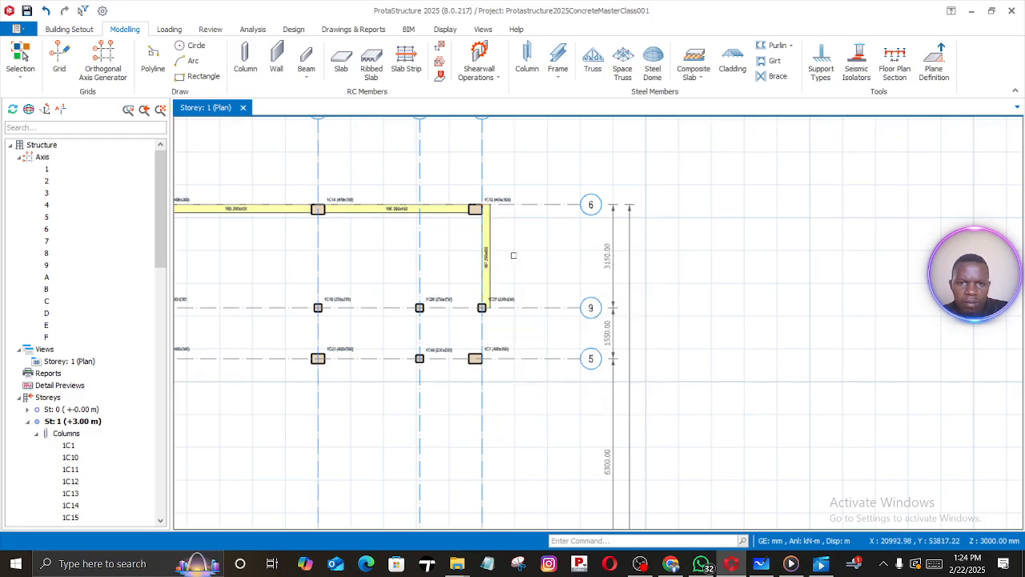
pyautogui.rightClick(513, 254)
pyautogui.click(495, 249)
pyautogui.click(484, 249)
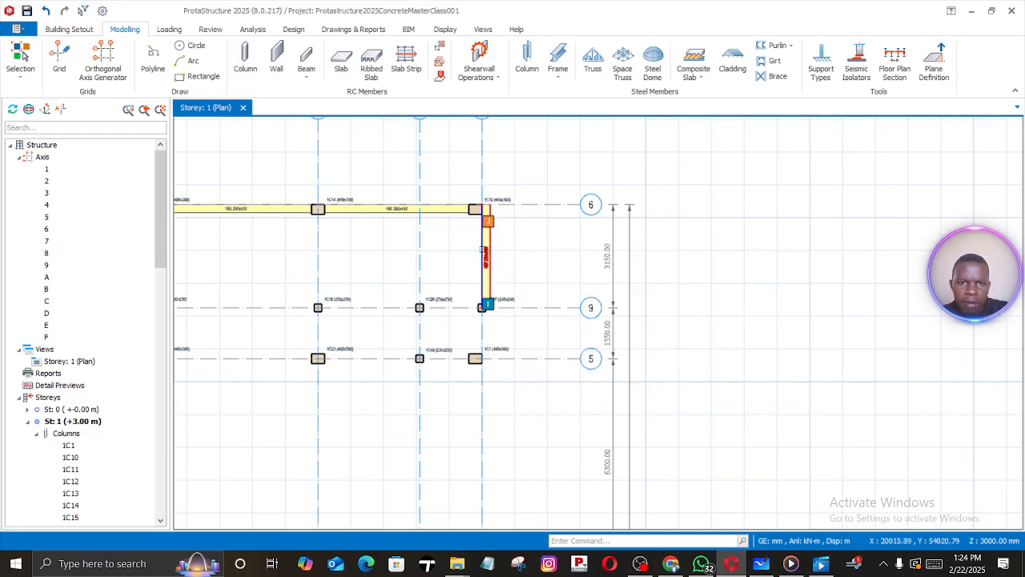
pyautogui.click(484, 249)
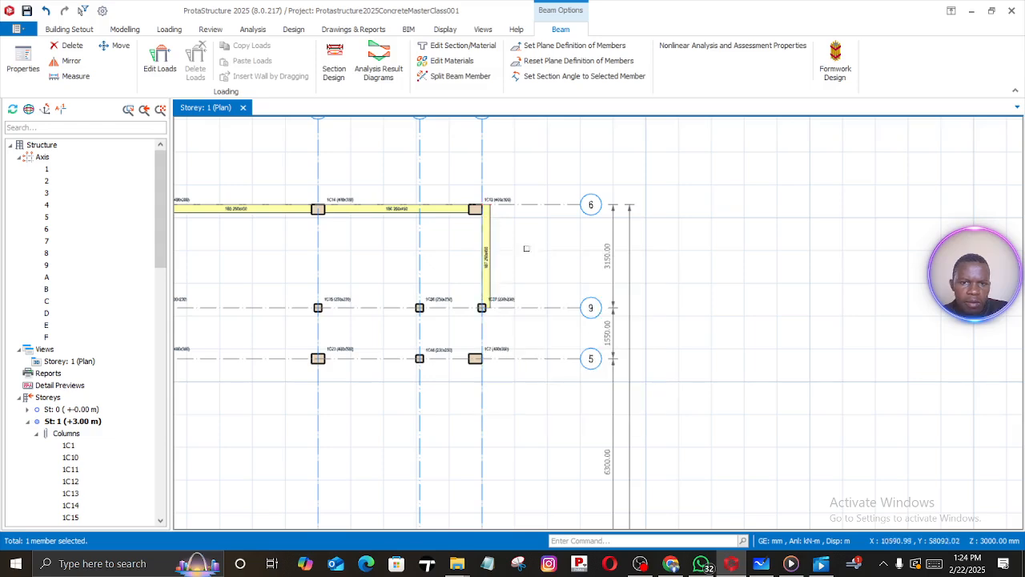
pyautogui.press('Escape')
pyautogui.click(47, 11)
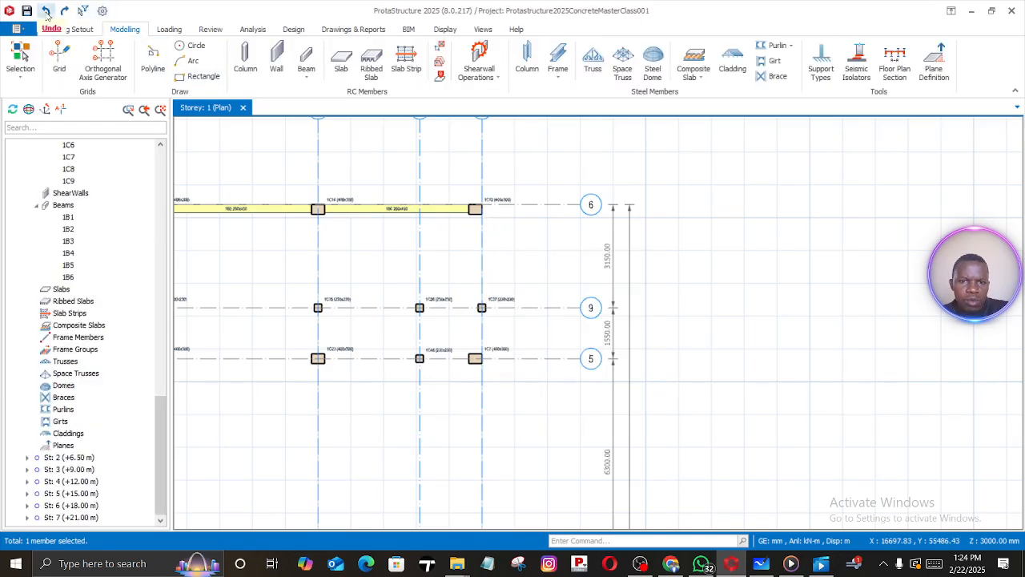
# Align the 230x230 column at D-9 so its right edge lies on axis D while it stays centred on axis 9
pyautogui.scroll(3, 489, 304)
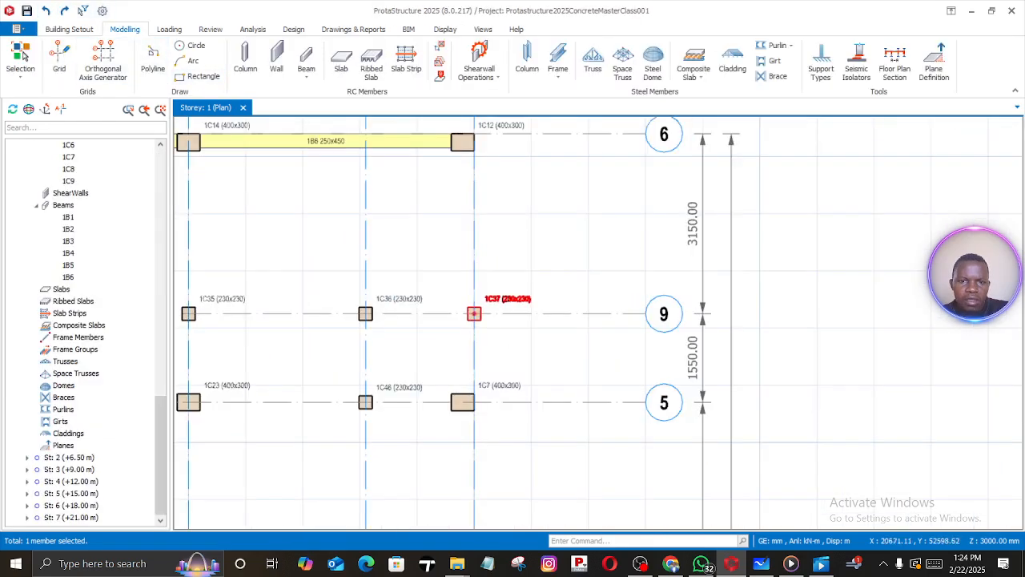
pyautogui.rightClick(505, 303)
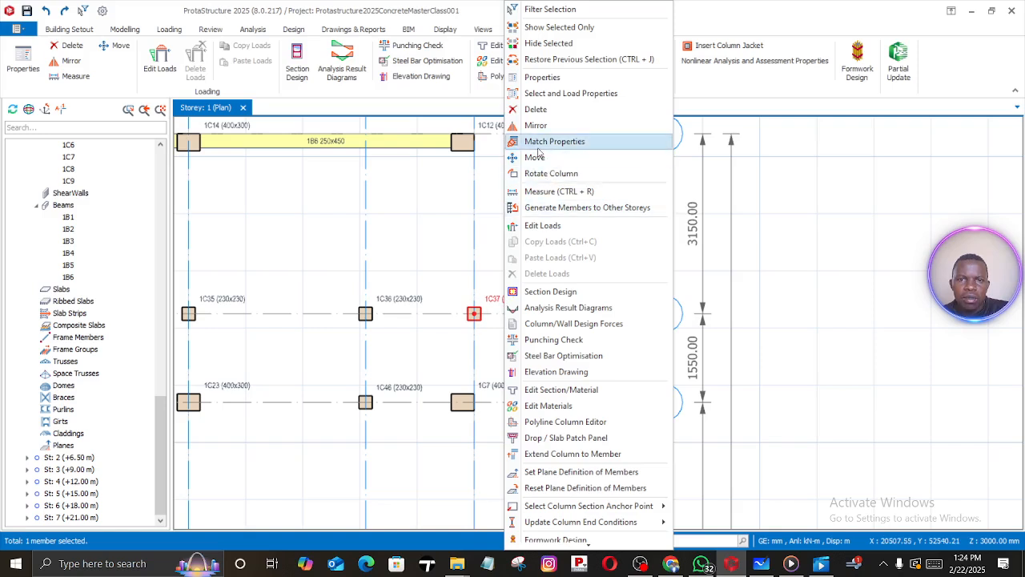
pyautogui.click(553, 77)
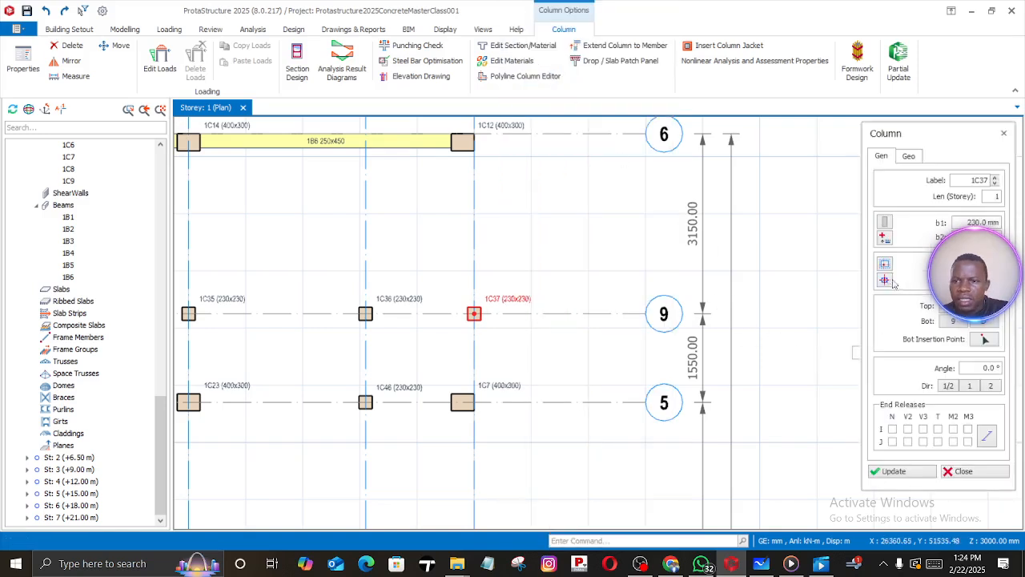
pyautogui.click(885, 280)
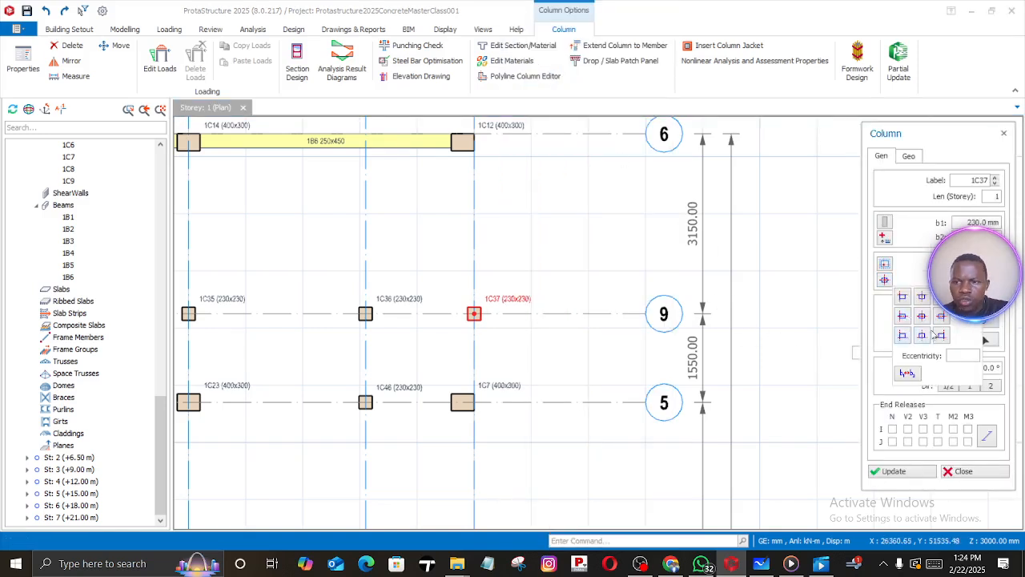
pyautogui.click(942, 316)
pyautogui.click(898, 471)
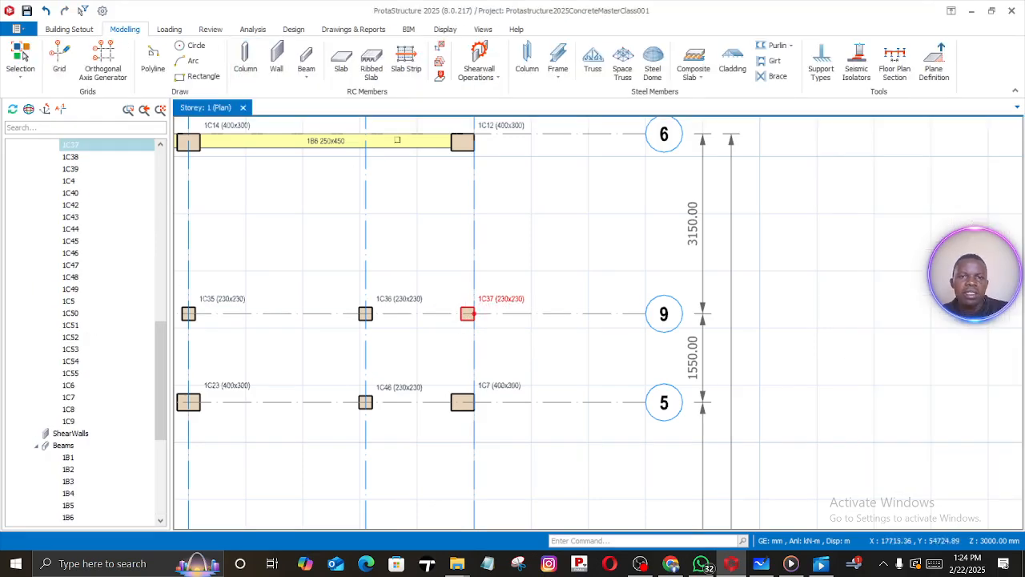
# Insert 250x450 beams along axis D from axis 6 through axis 9 to axis 5, reusing the axis 6 beam's properties, and end insertion
pyautogui.click(378, 147)
pyautogui.rightClick(385, 146)
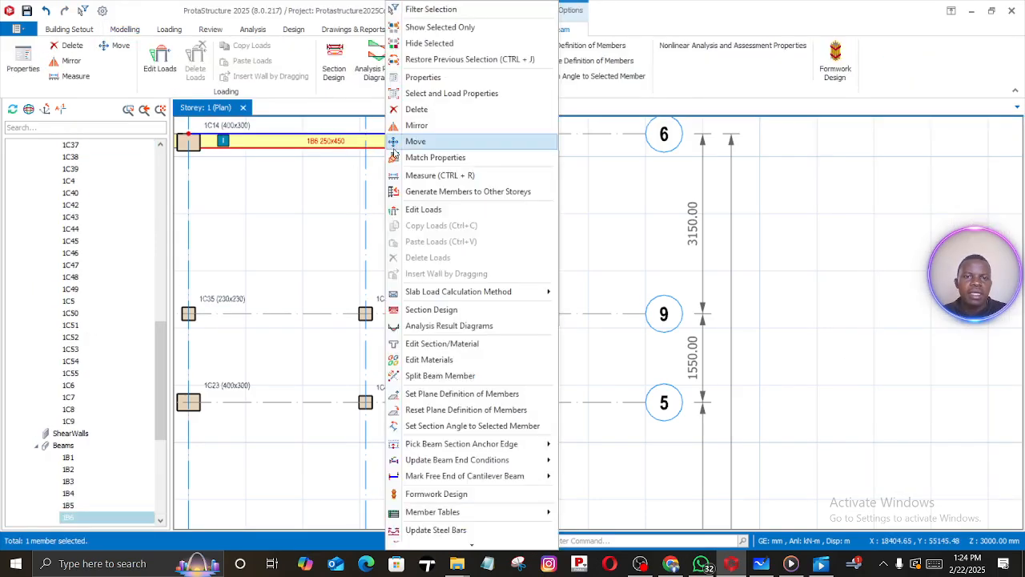
pyautogui.click(422, 78)
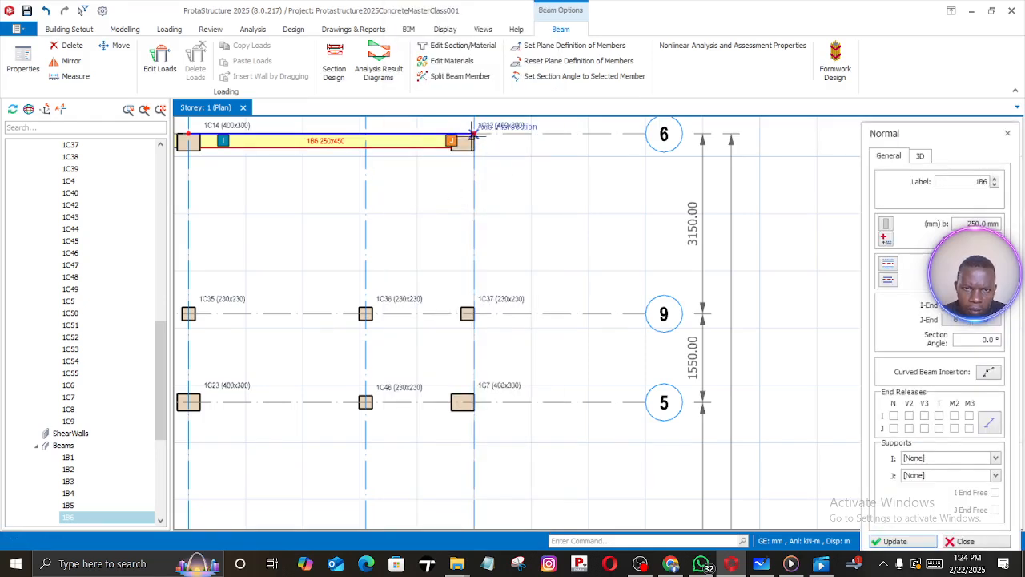
pyautogui.click(474, 135)
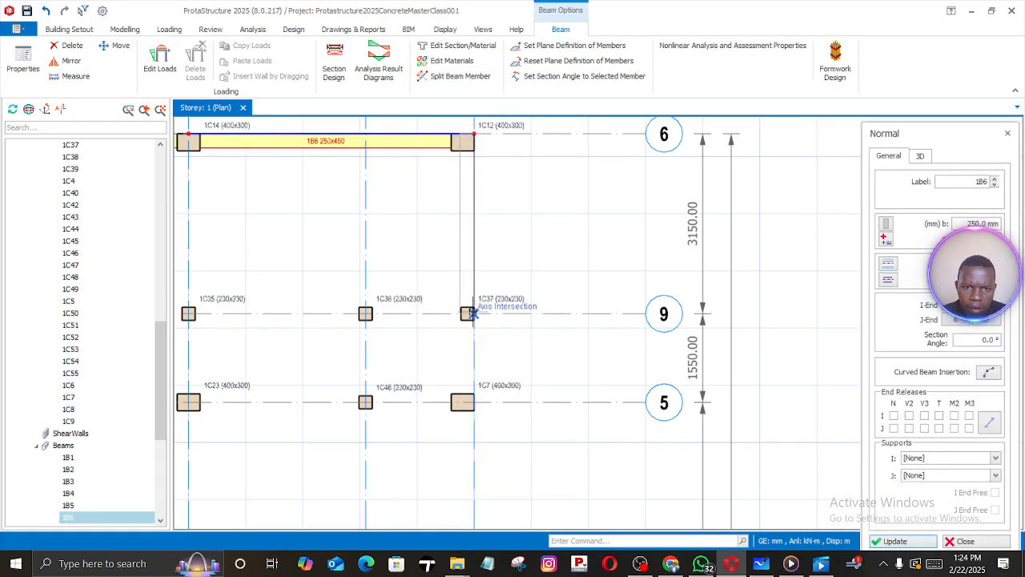
pyautogui.click(473, 315)
pyautogui.click(473, 402)
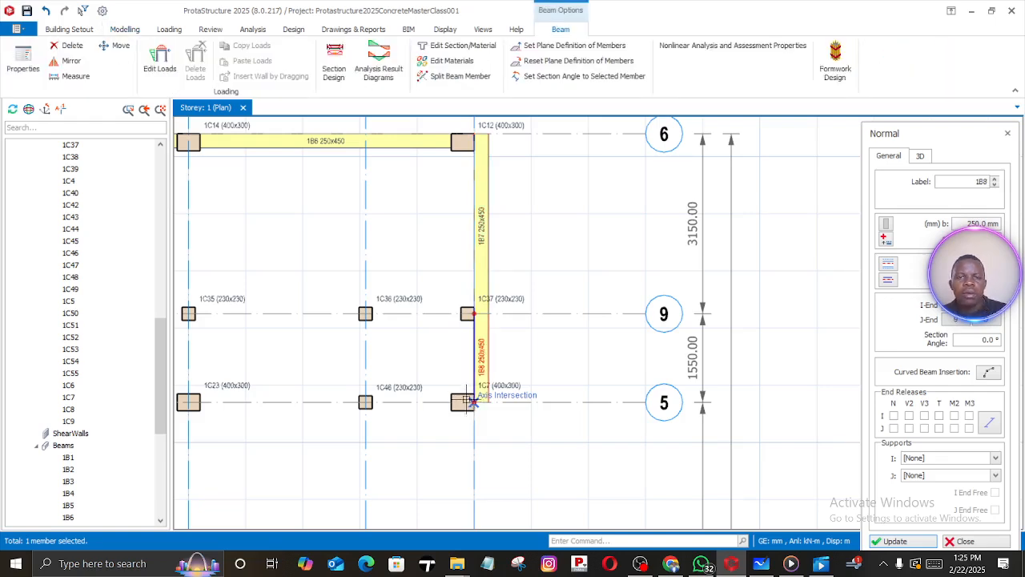
pyautogui.press('Escape')
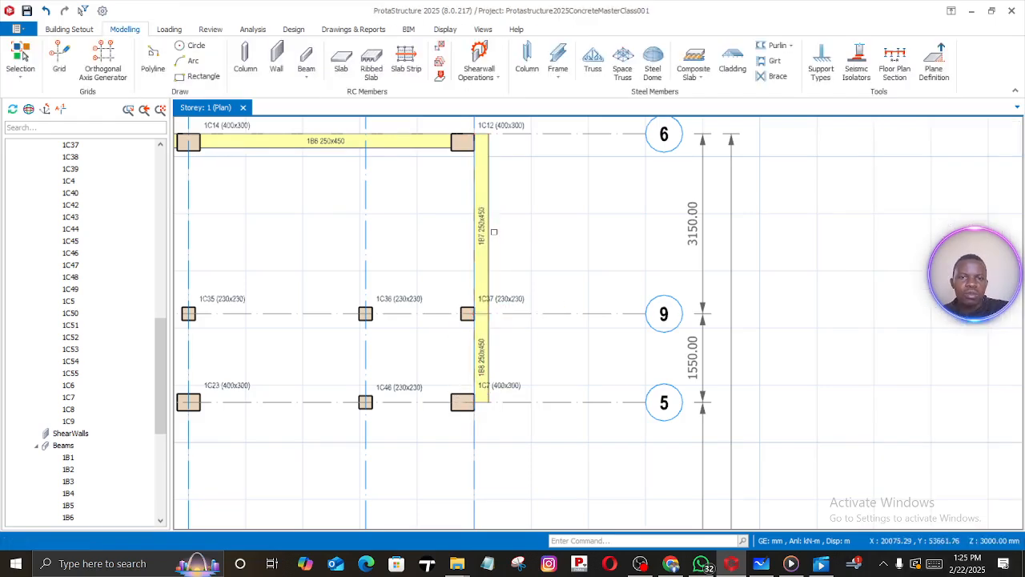
# Undo the two beams inserted on axis D between axes 6 and 5
pyautogui.click(46, 11)
pyautogui.click(45, 11)
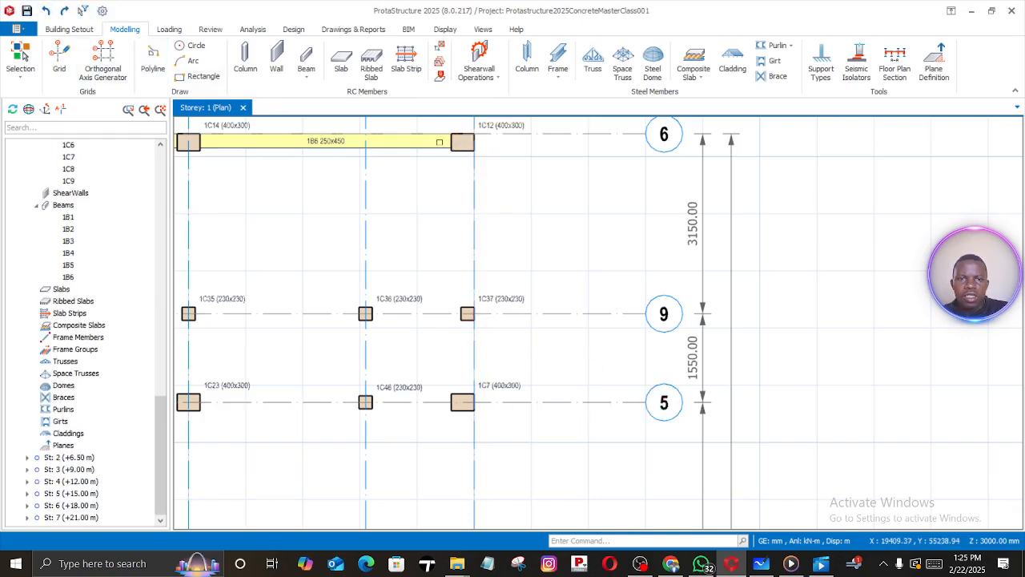
# Insert 250x450 normal beams along axis D from axis 6 through axis 9 to axis 5, offset to the building's inner side of the axis
pyautogui.click(308, 55)
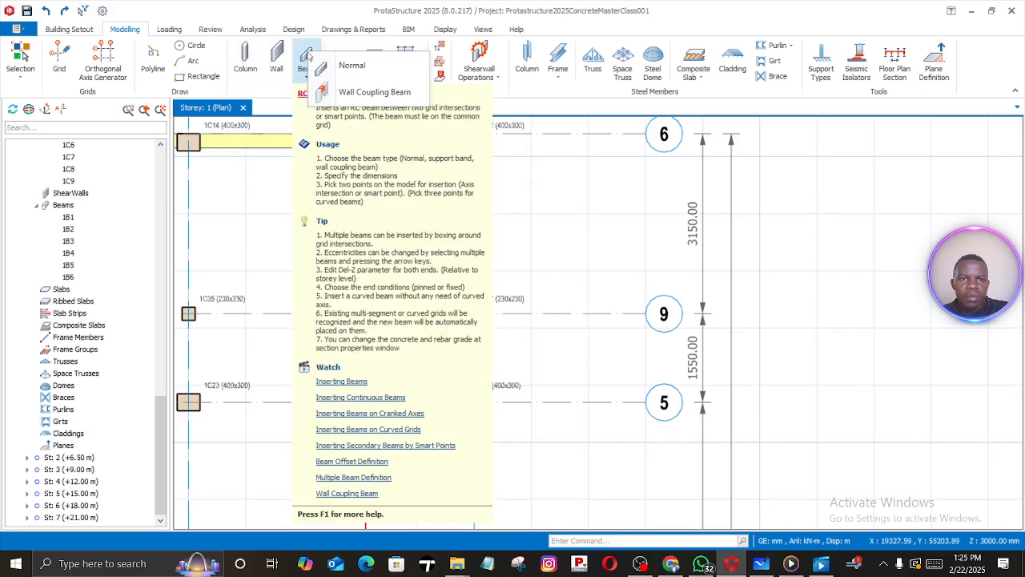
pyautogui.click(353, 67)
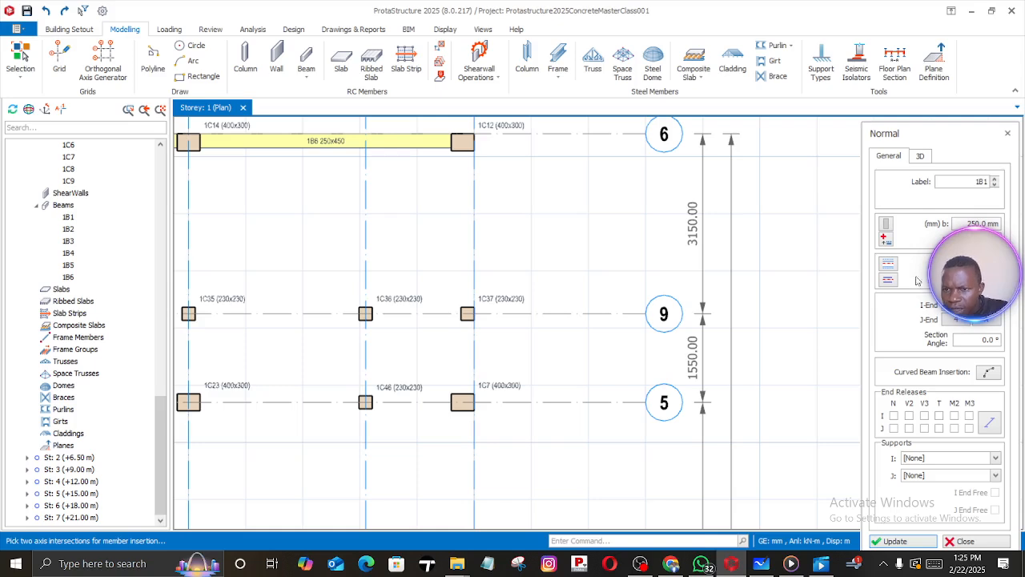
pyautogui.click(888, 280)
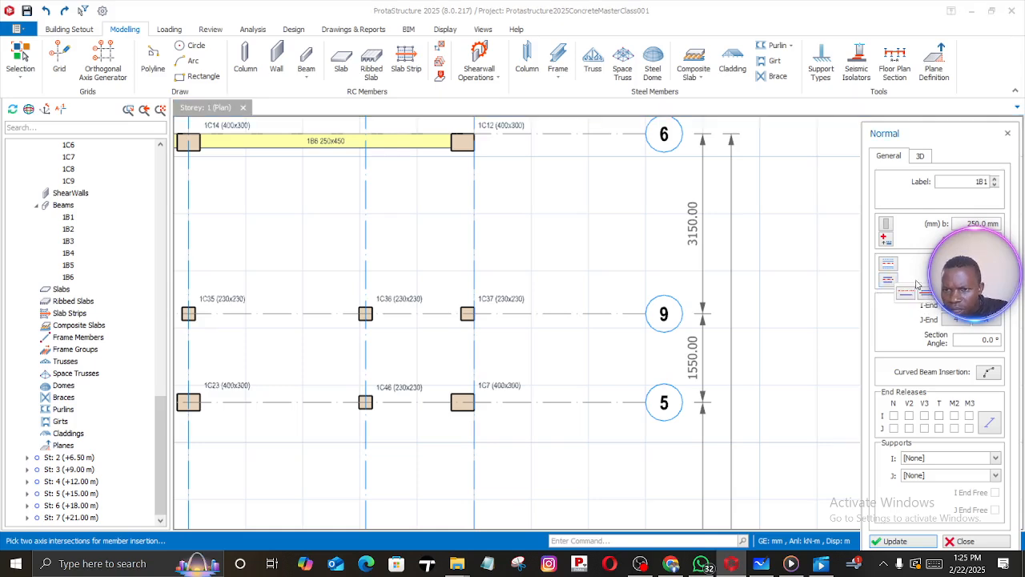
pyautogui.click(945, 293)
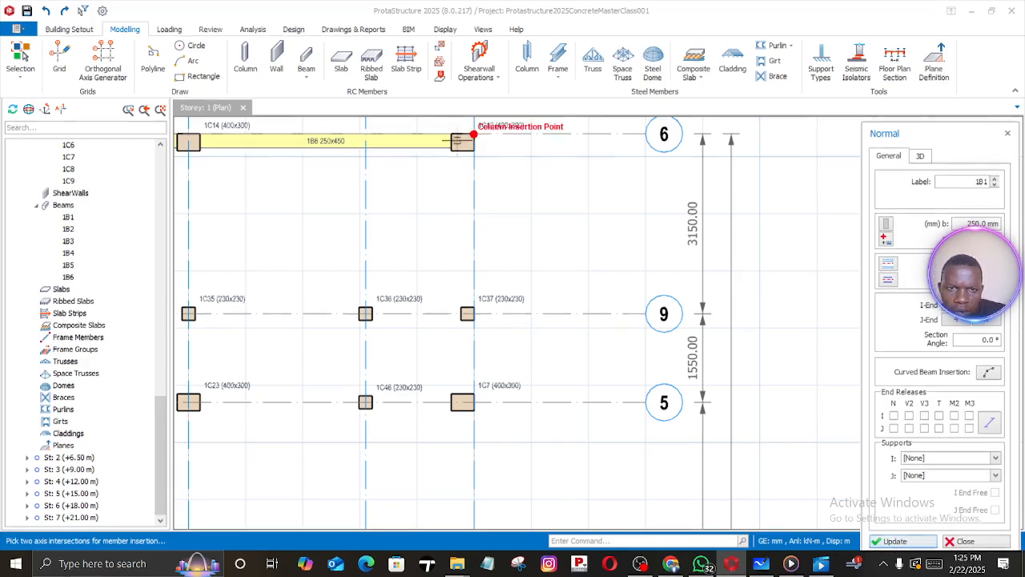
pyautogui.click(473, 133)
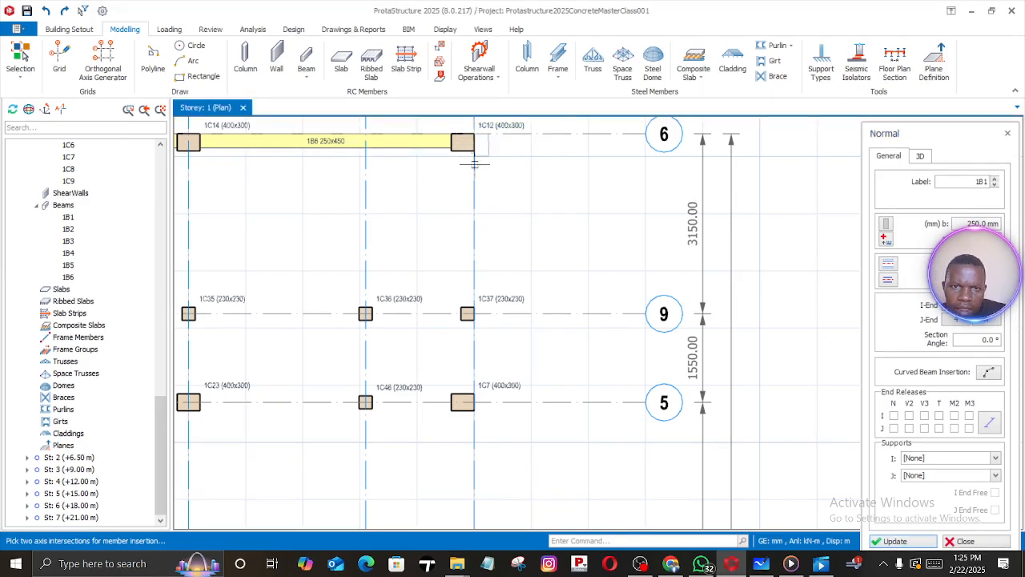
pyautogui.click(473, 314)
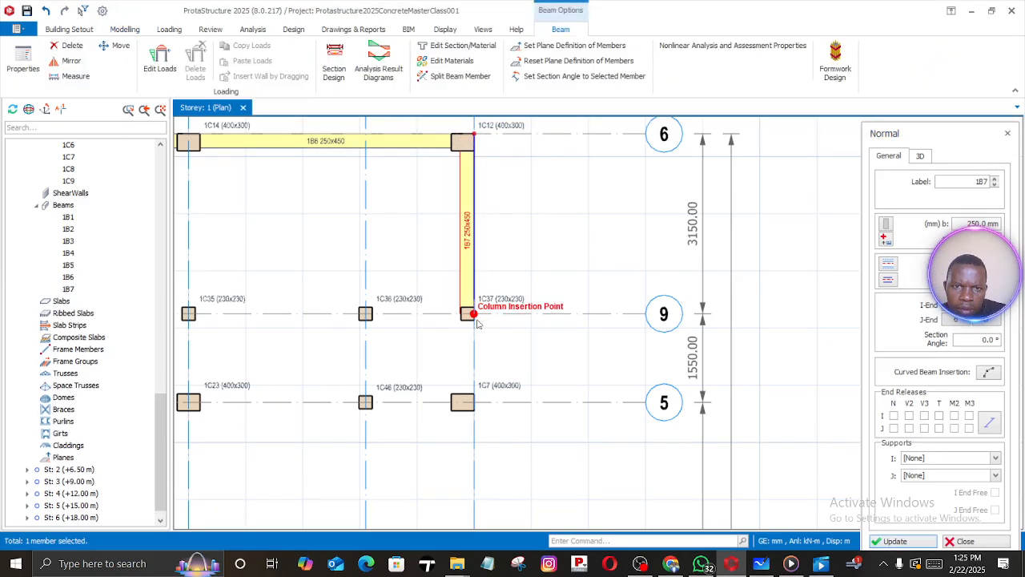
pyautogui.click(474, 403)
# Continue the 250x450 beams along axis D from axis 5 through axis 4 to axis 3
pyautogui.moveTo(464, 464); pyautogui.dragTo(513, 137, button='middle')
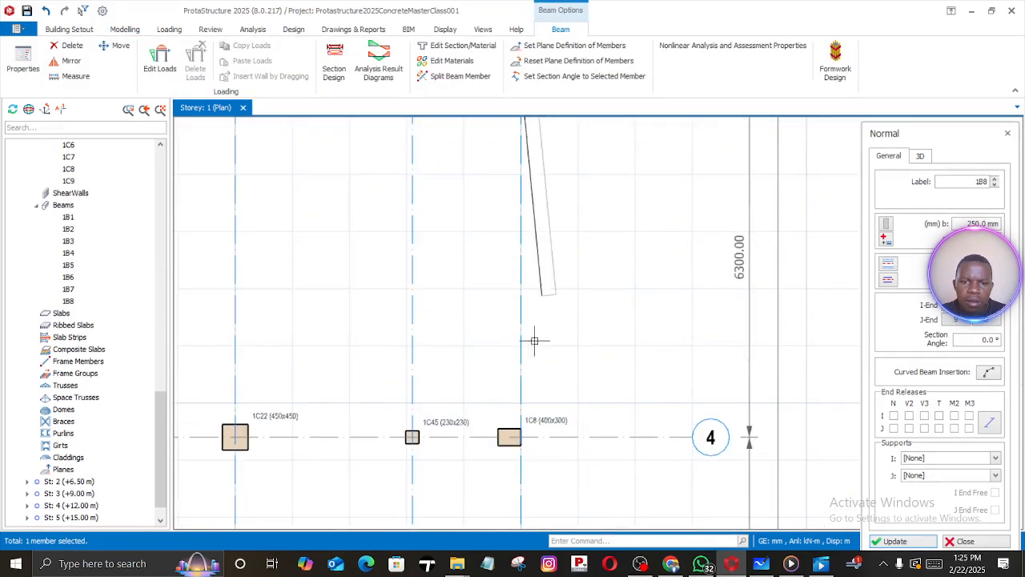
pyautogui.click(519, 437)
pyautogui.click(519, 437)
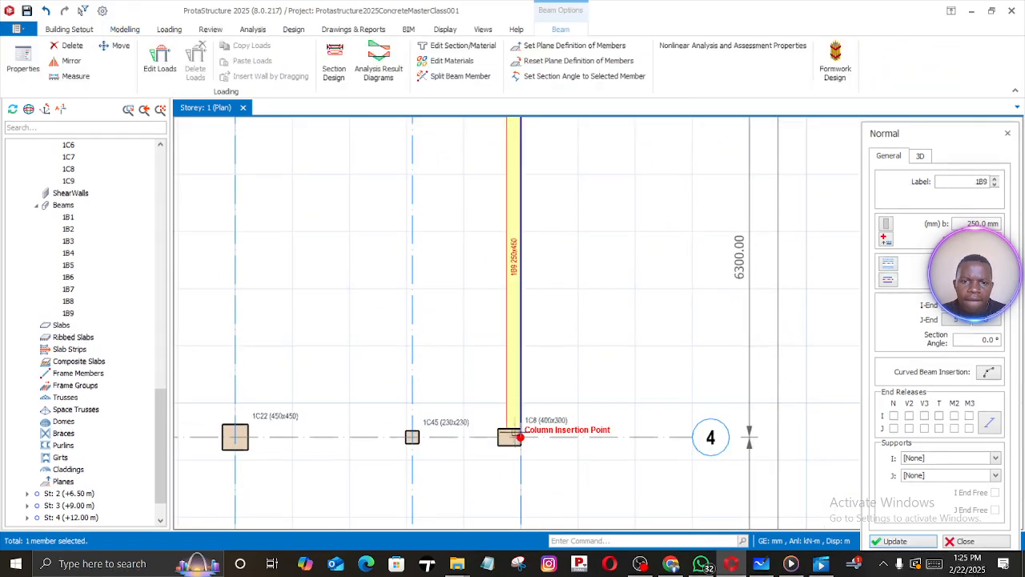
pyautogui.moveTo(521, 437); pyautogui.dragTo(532, 175, button='middle')
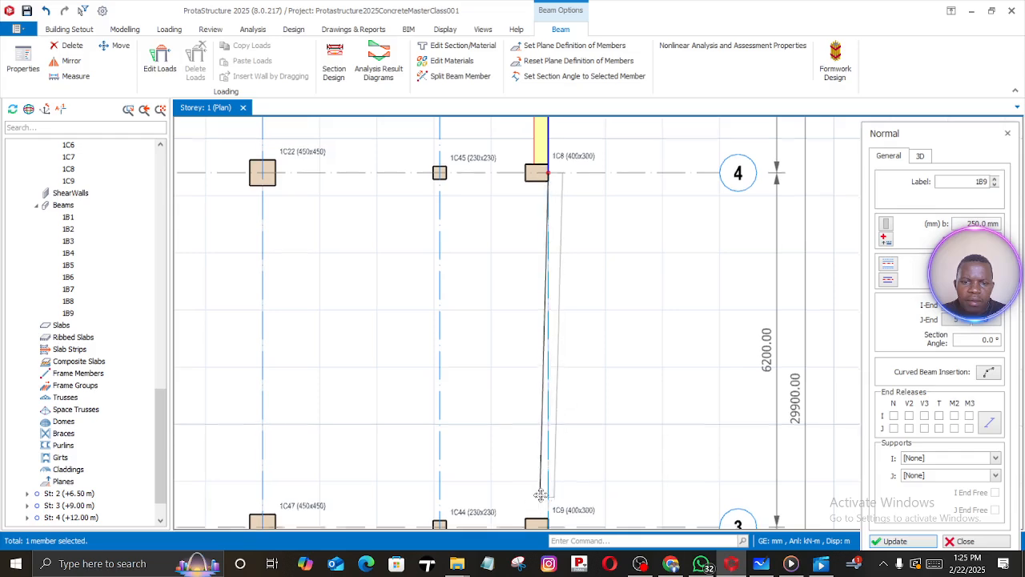
pyautogui.moveTo(548, 525); pyautogui.dragTo(554, 278, button='middle')
pyautogui.click(554, 278)
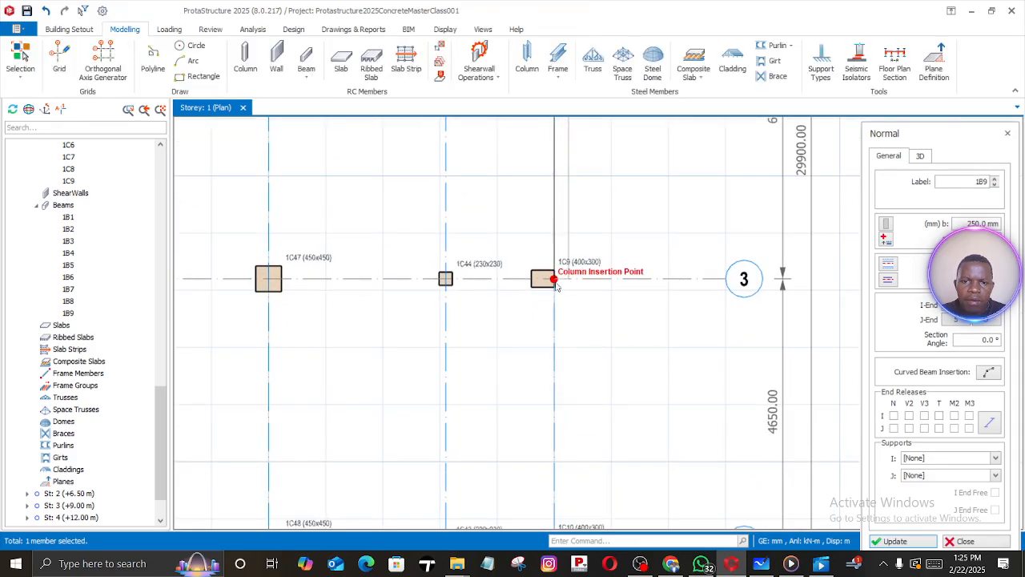
# Extend the axis D beams from axis 3 through axis 2 to axis 1
pyautogui.scroll(-4, 553, 280)
pyautogui.scroll(3, 543, 348)
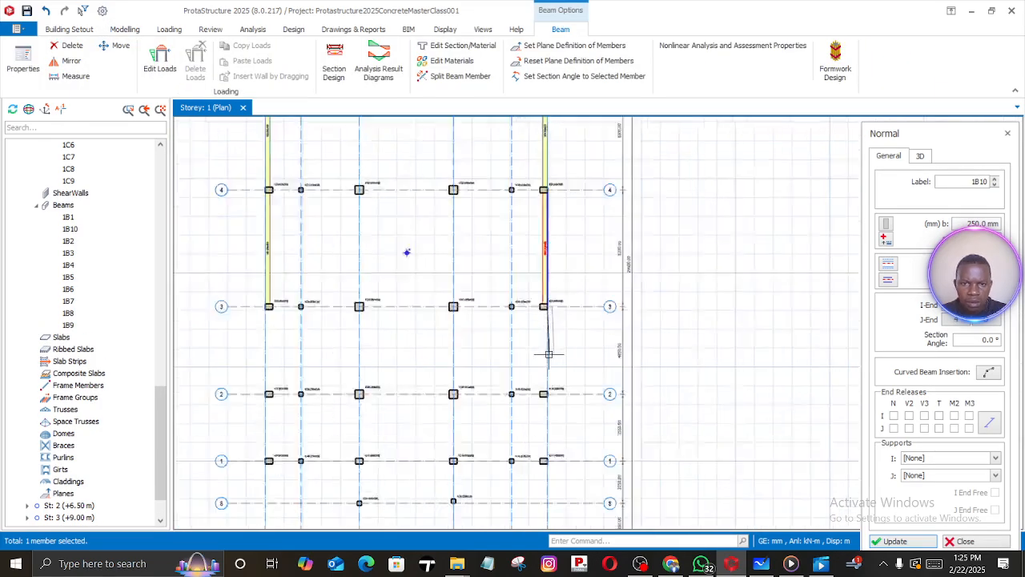
pyautogui.click(542, 407)
pyautogui.moveTo(542, 495); pyautogui.dragTo(543, 293, button='middle')
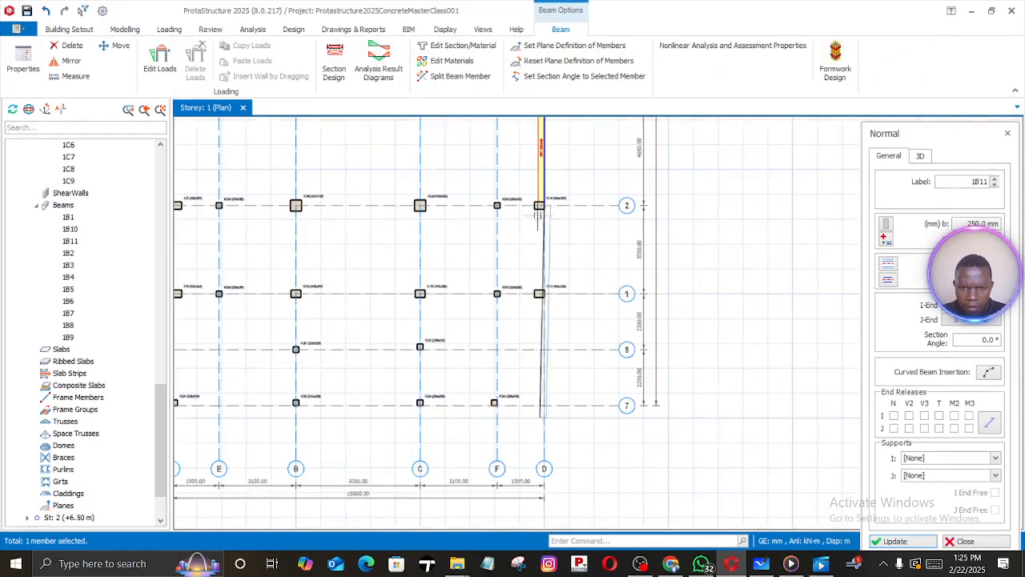
pyautogui.click(543, 294)
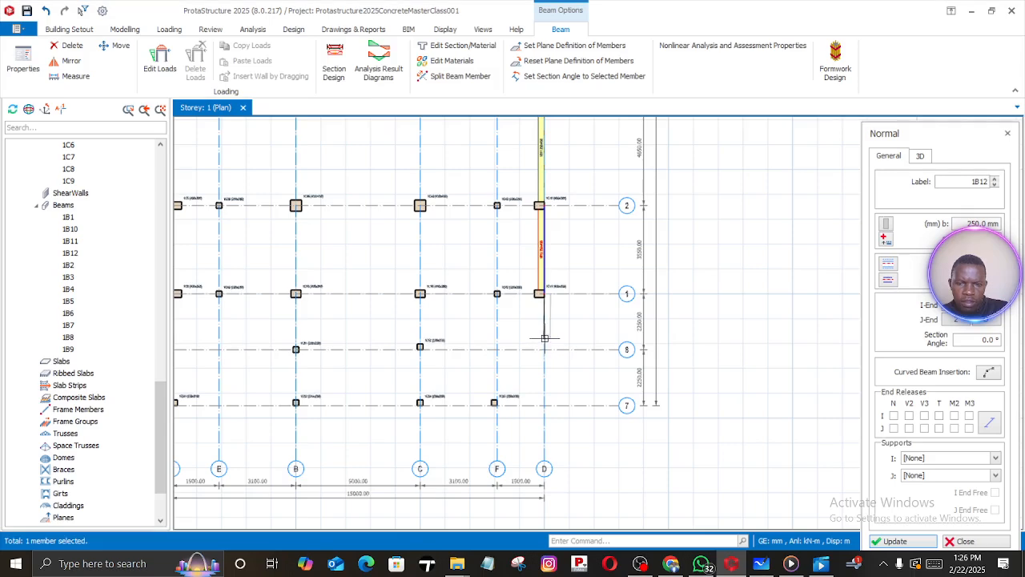
# Check the ground floor plan in Microsoft Whiteboard, then return to ProtaStructure and insert beams along axis 1 from D through F to C
pyautogui.click(760, 565)
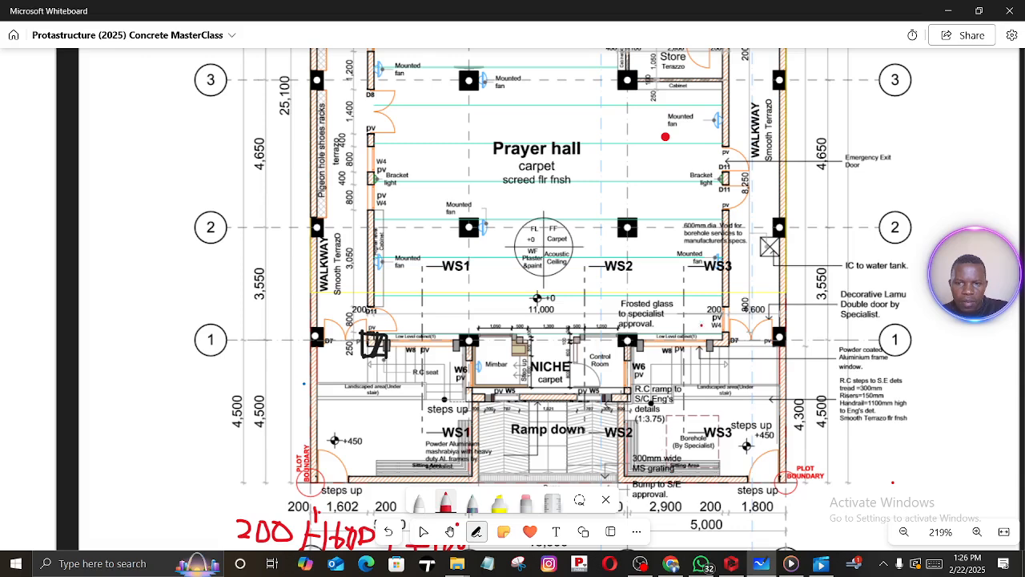
pyautogui.click(731, 563)
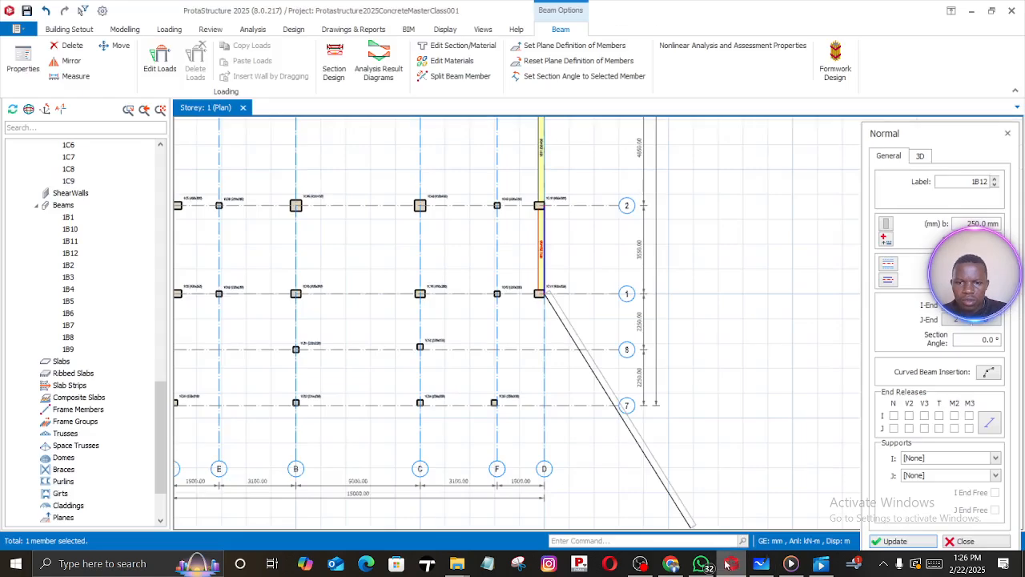
pyautogui.click(496, 293)
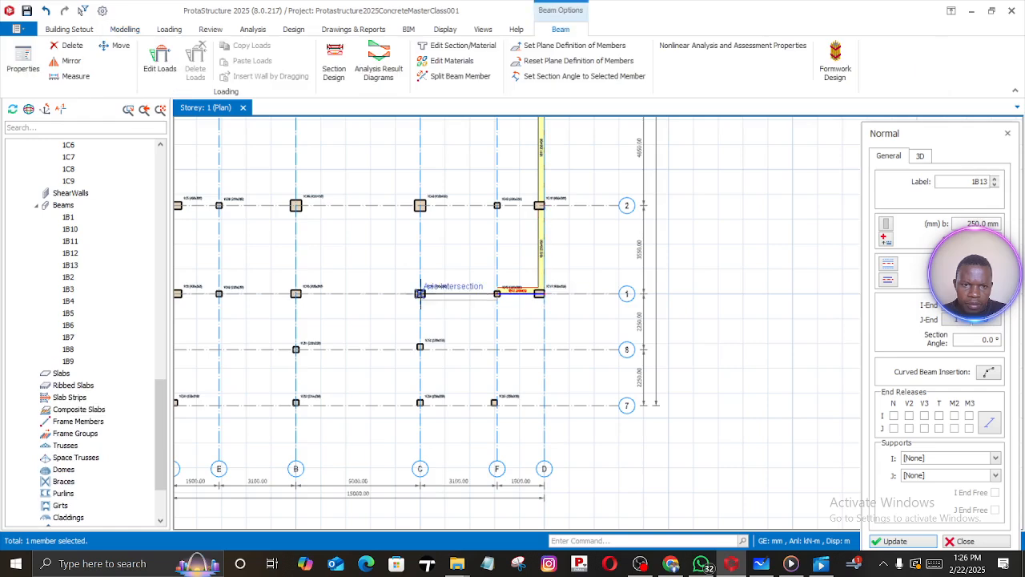
pyautogui.click(420, 293)
# Continue the beams along axis C from axis 1 through axis 8 to axis 7, turn along axis 7 to axis F, and end the chain
pyautogui.click(420, 346)
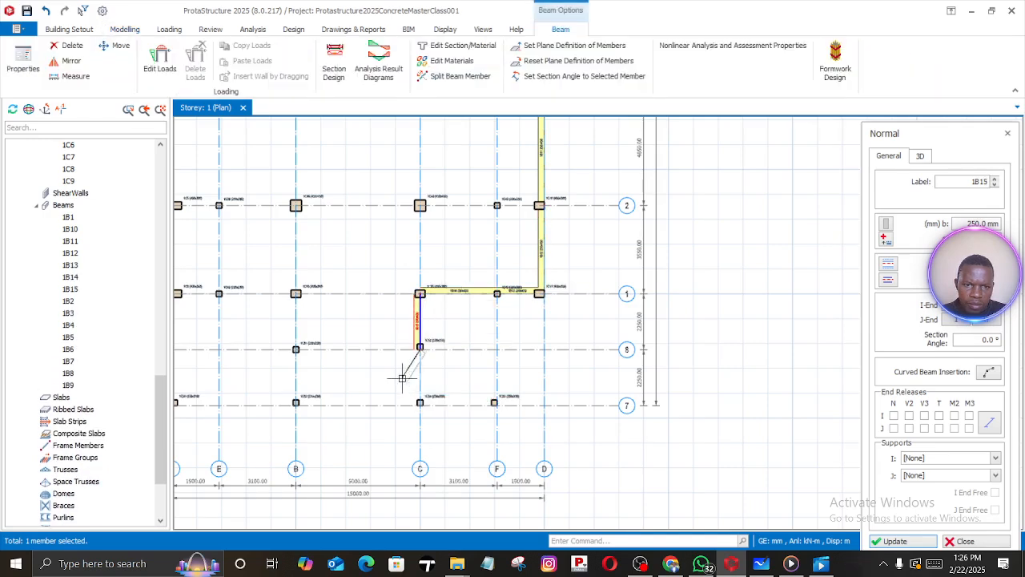
pyautogui.click(419, 403)
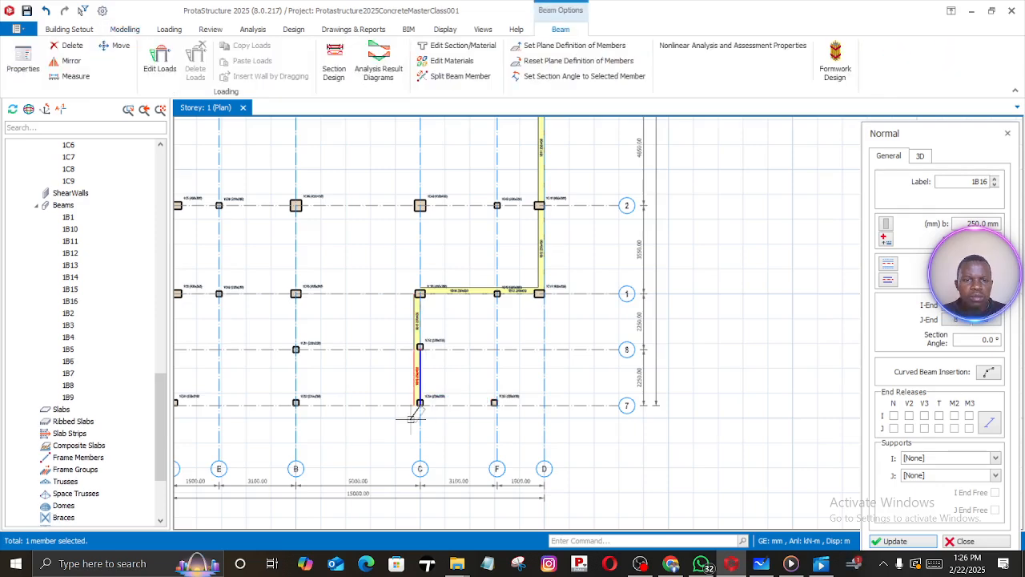
pyautogui.click(494, 402)
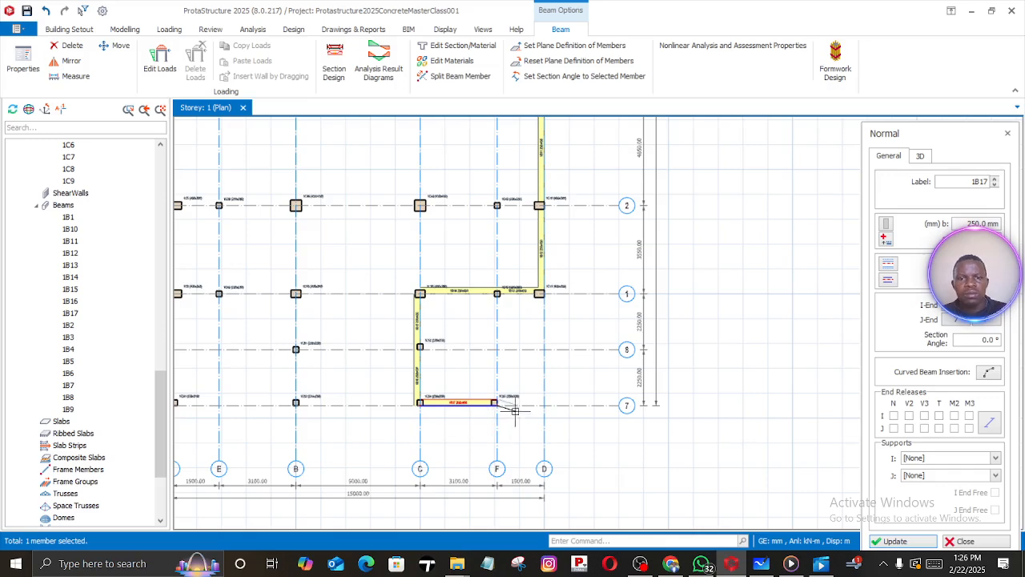
pyautogui.press('Escape')
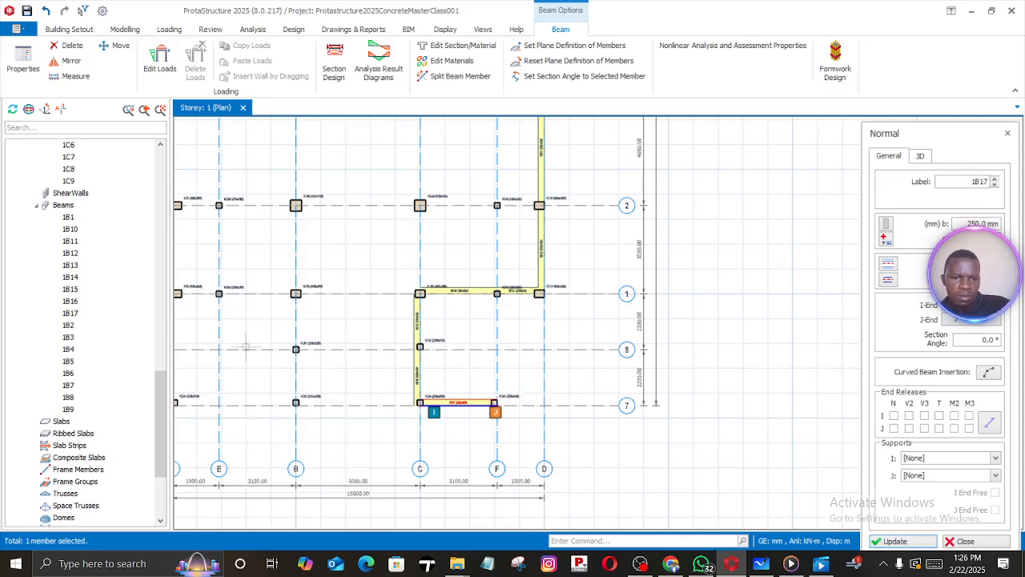
# Insert 250x450 beams centred on axis B from axis 7 through axis 8 to axis 1
pyautogui.click(295, 405)
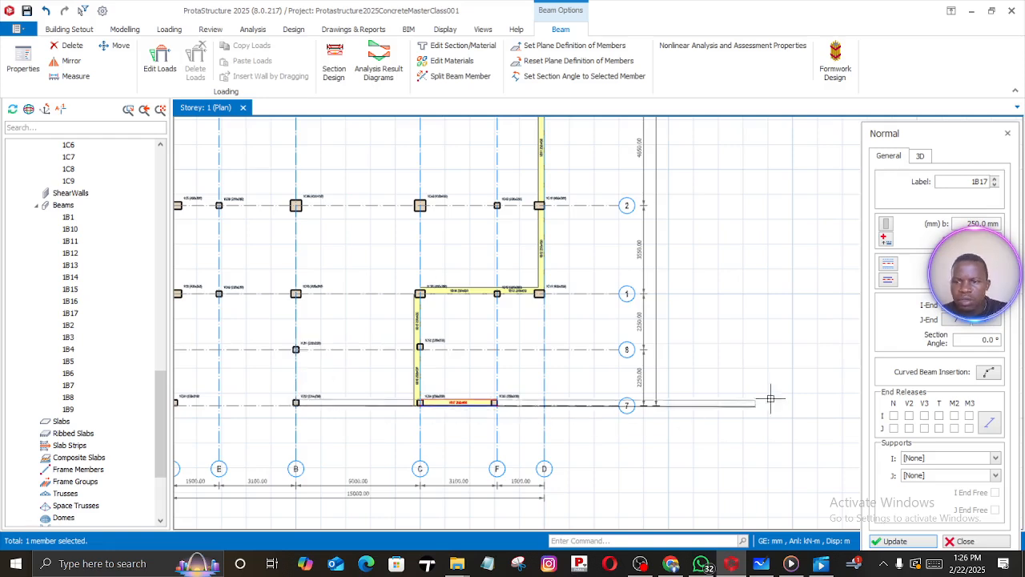
pyautogui.click(888, 280)
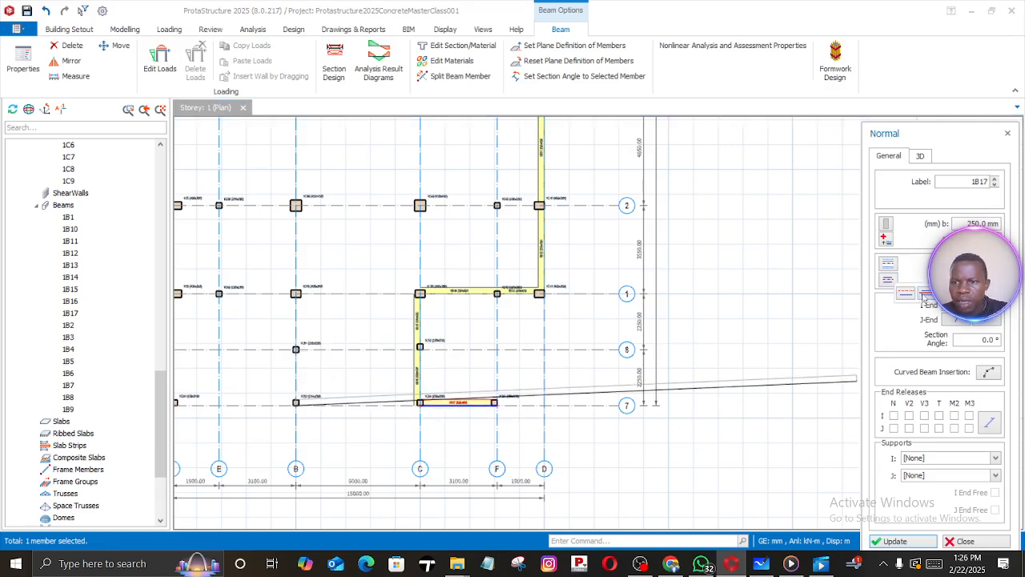
pyautogui.click(923, 295)
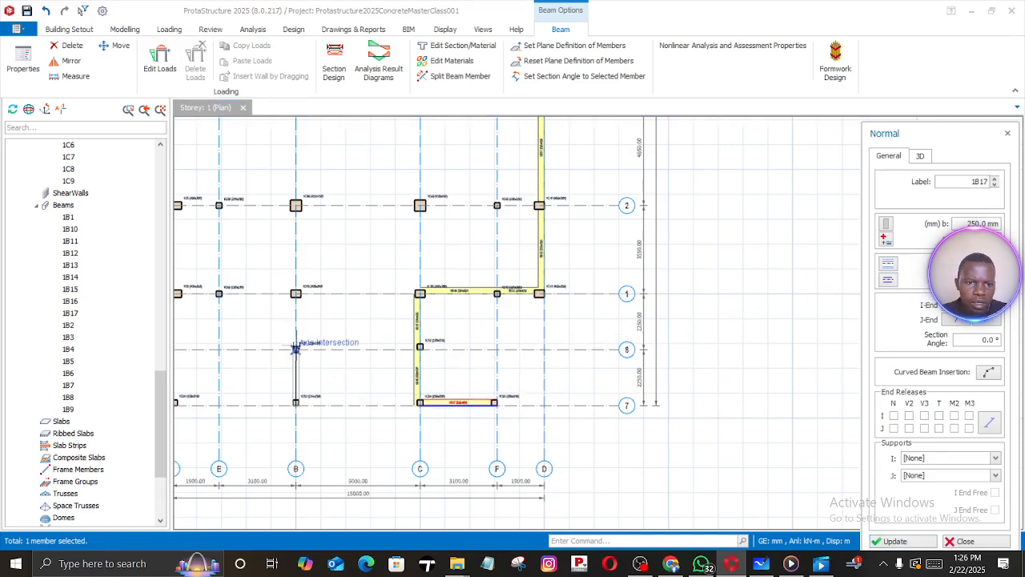
pyautogui.click(296, 349)
pyautogui.click(296, 293)
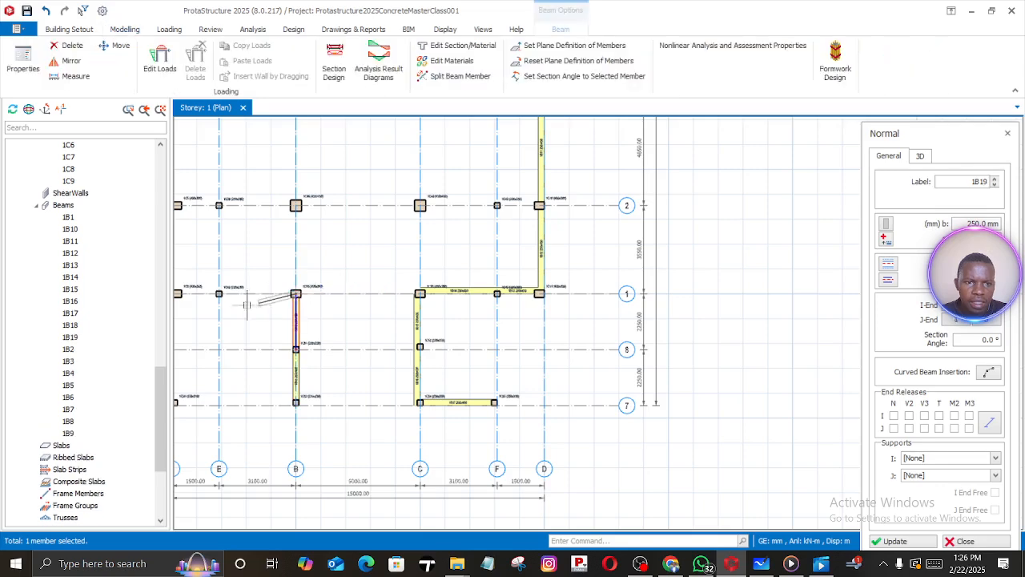
# Continue the centred beams along axis 1 from axis B through axis E to axis A
pyautogui.moveTo(259, 307); pyautogui.dragTo(427, 324, button='middle')
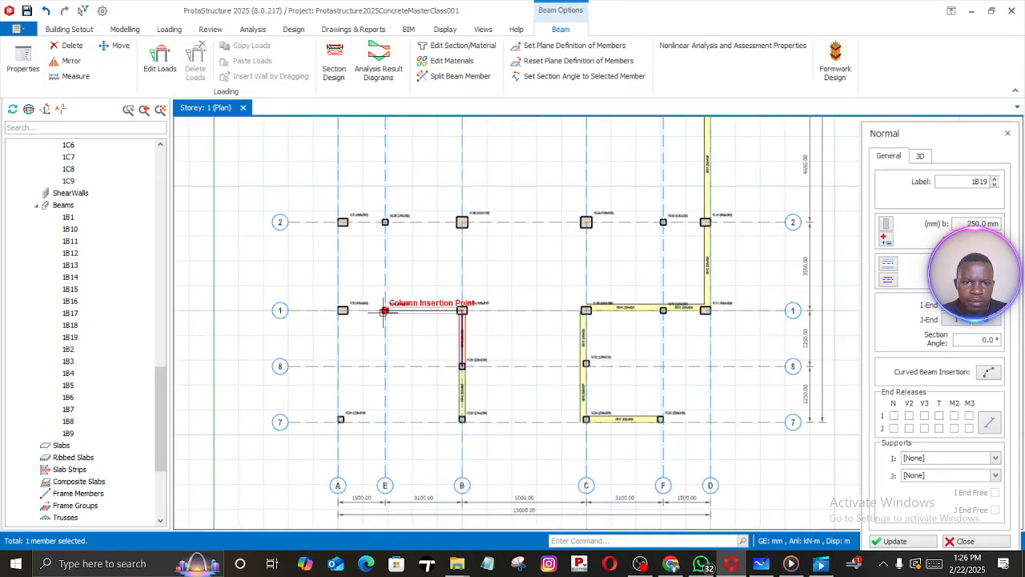
pyautogui.click(384, 310)
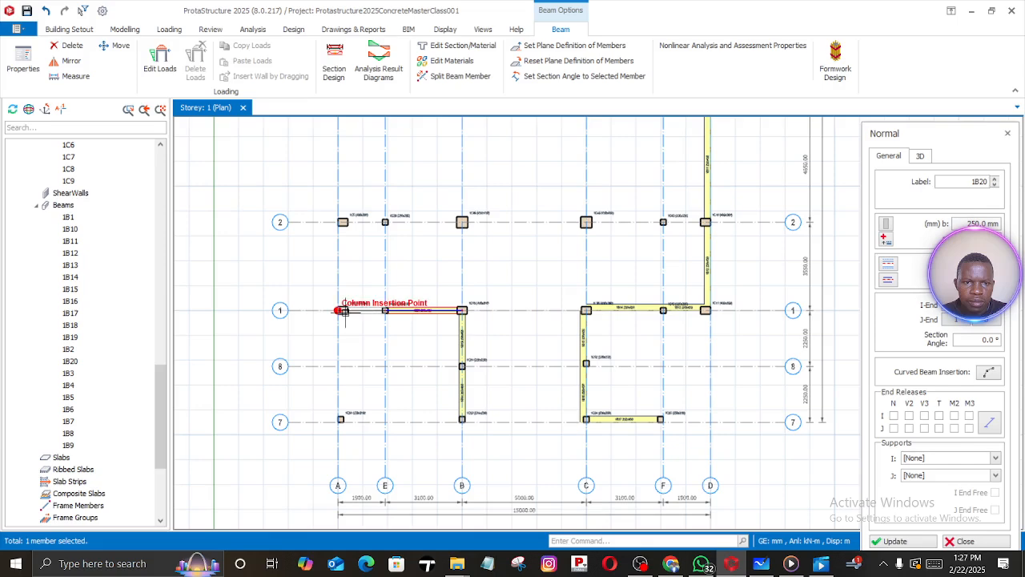
pyautogui.click(343, 311)
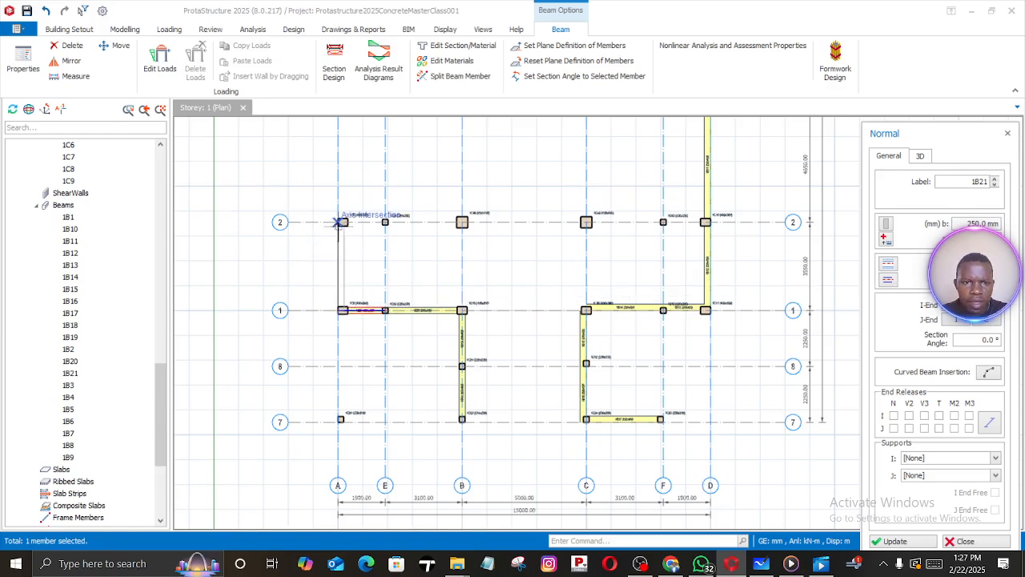
# Close the perimeter with beams along axis A from axis 1 through axis 2 to axis 3
pyautogui.click(340, 225)
pyautogui.moveTo(338, 200); pyautogui.dragTo(353, 433, button='middle')
pyautogui.click(352, 339)
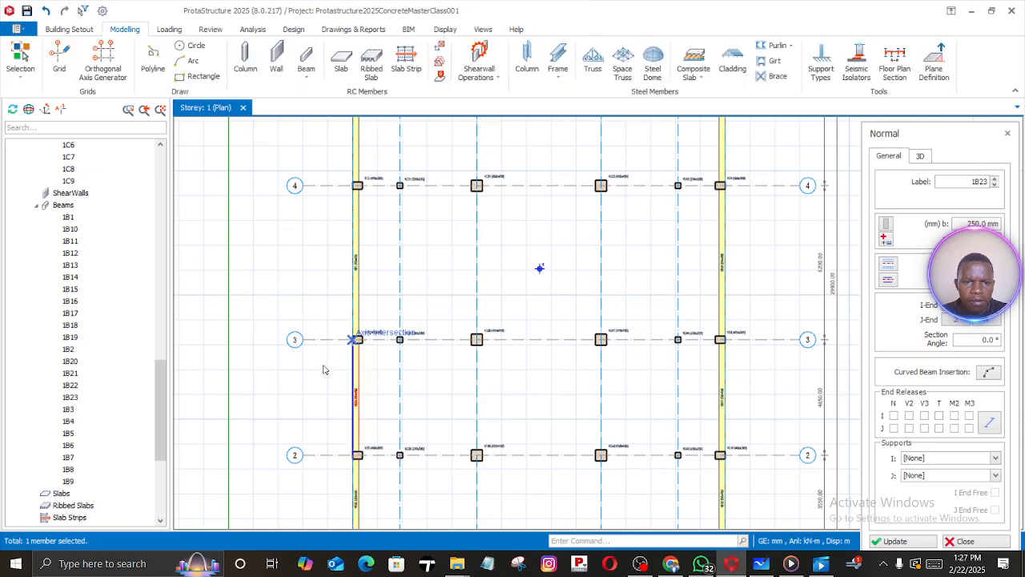
pyautogui.scroll(-3, 372, 409)
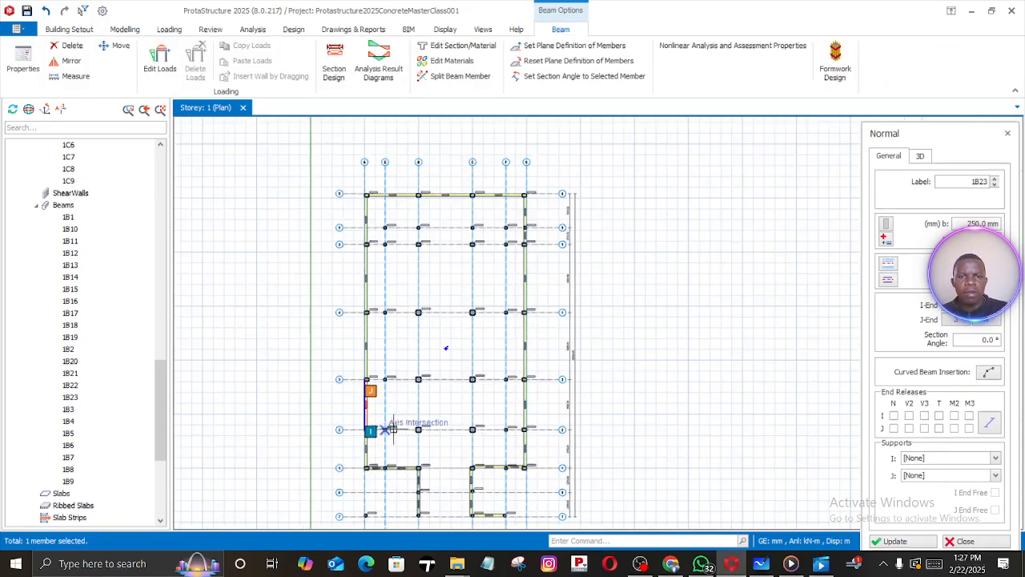
# End the beam insertion and centre the 250x450 beam between axes 1 and 8 on axis C
pyautogui.moveTo(387, 430); pyautogui.dragTo(360, 251, button='middle')
pyautogui.scroll(2, 421, 320)
pyautogui.scroll(5, 425, 320)
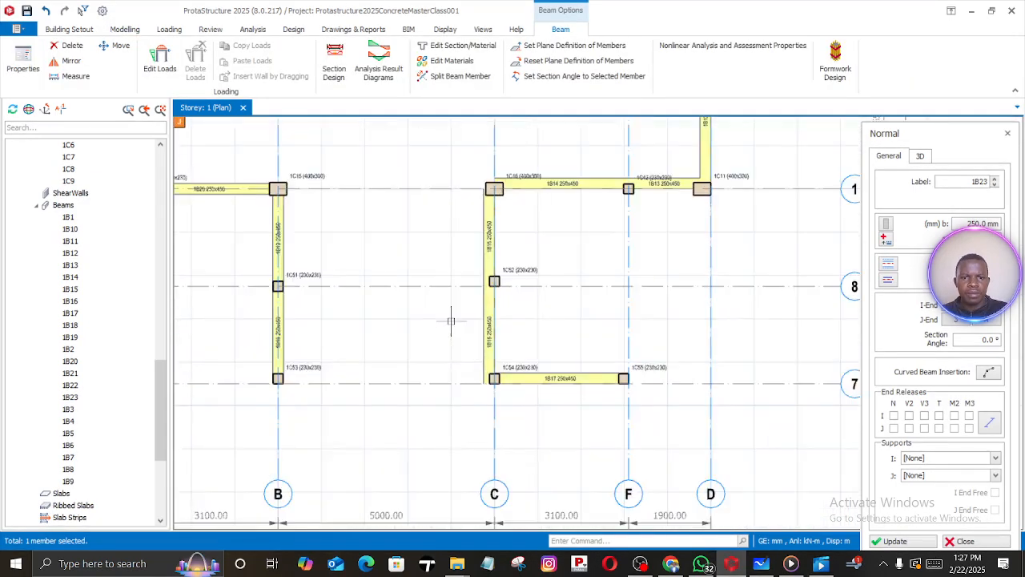
pyautogui.scroll(-3, 431, 330)
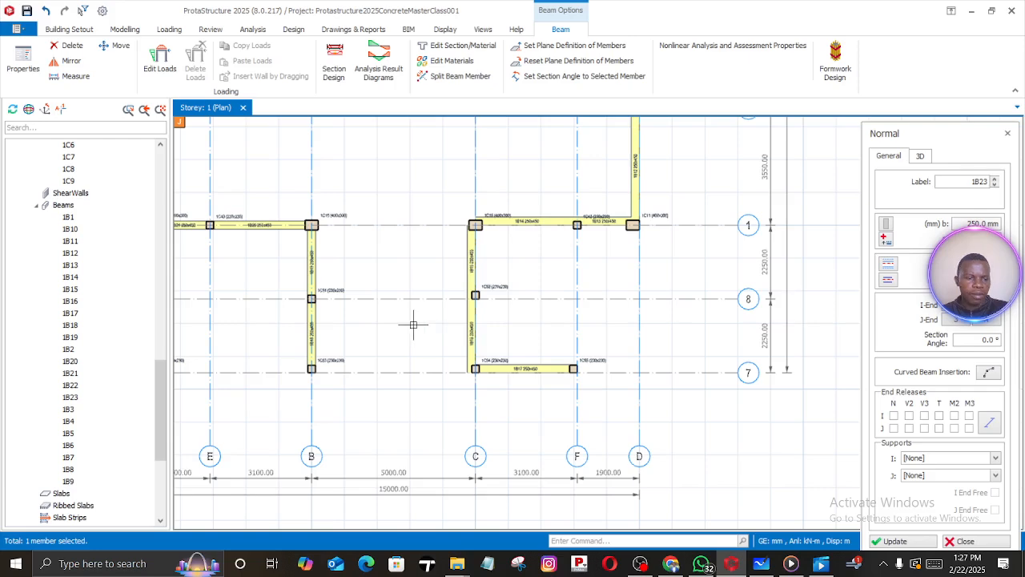
pyautogui.press('Escape')
pyautogui.scroll(1, 464, 271)
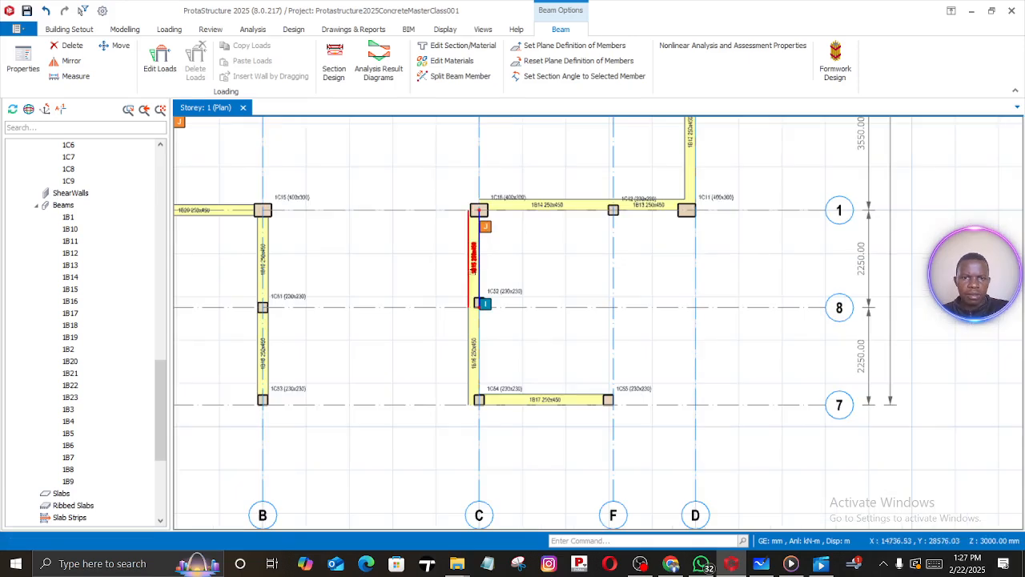
pyautogui.scroll(2, 473, 272)
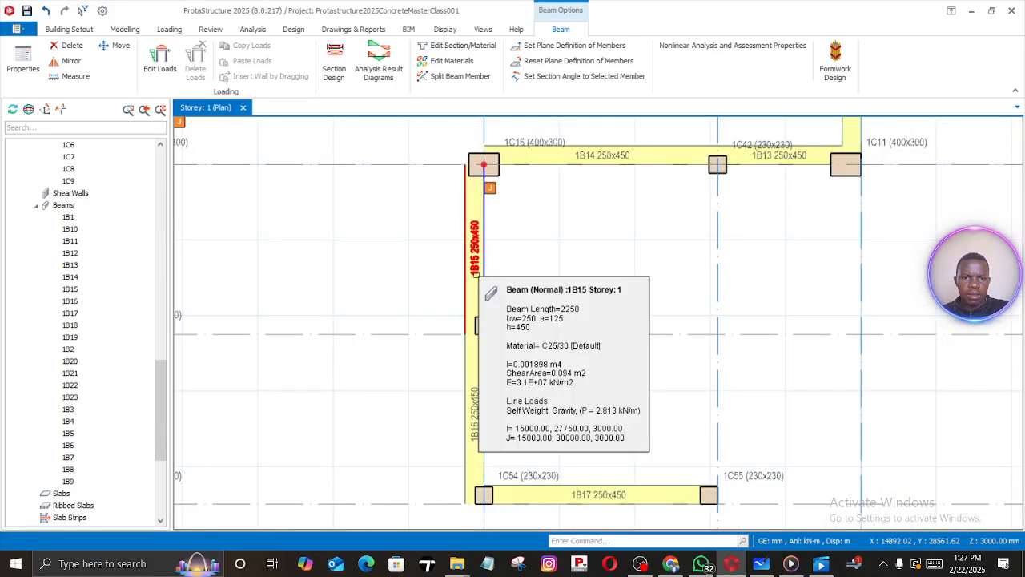
pyautogui.click(475, 273)
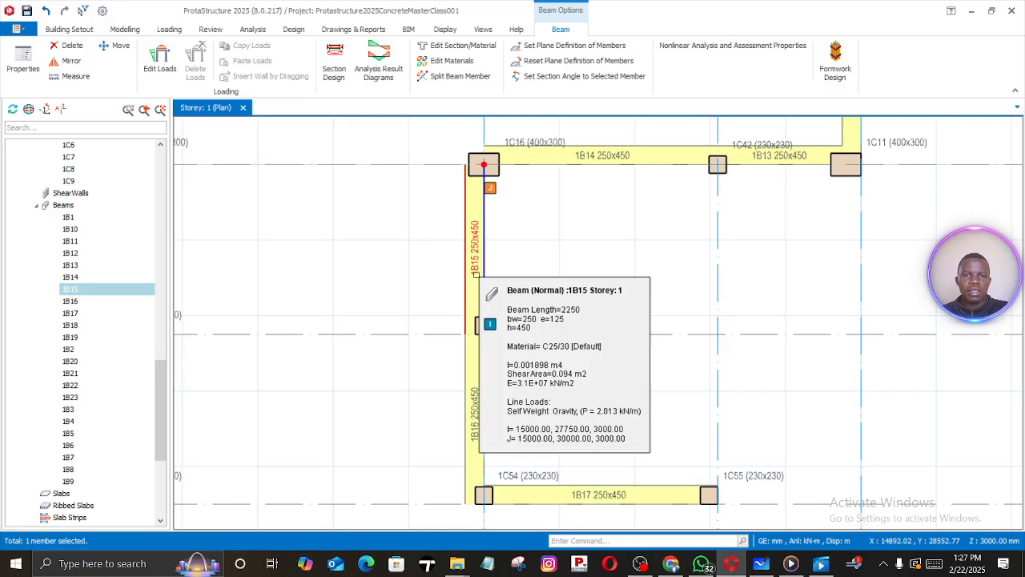
pyautogui.rightClick(475, 273)
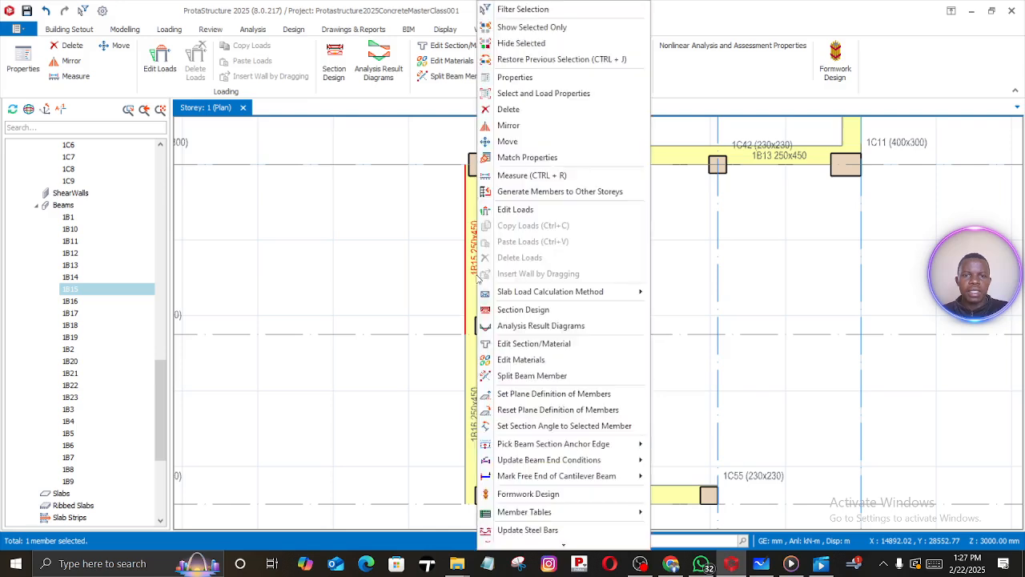
pyautogui.click(514, 77)
pyautogui.click(889, 283)
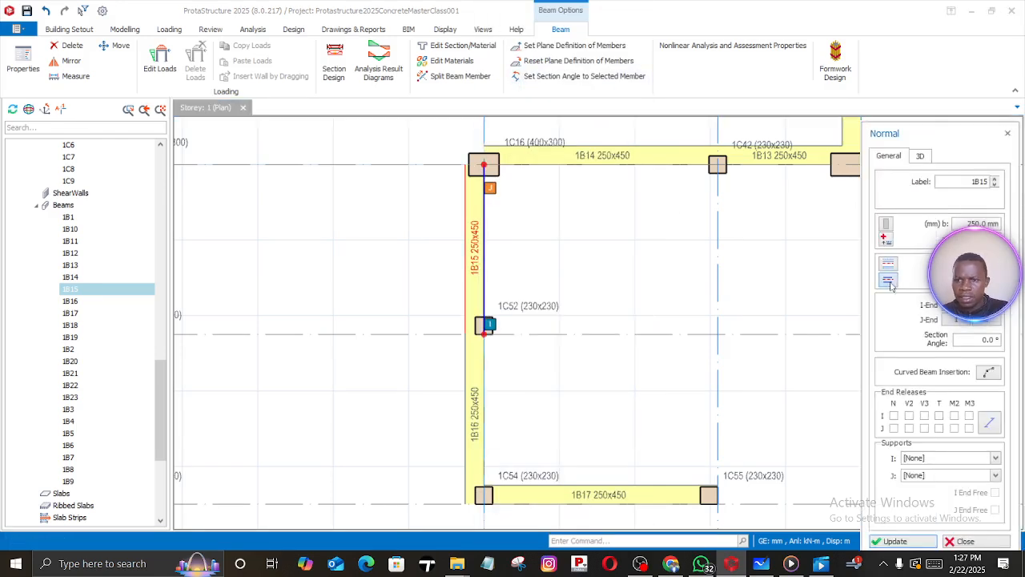
pyautogui.click(897, 543)
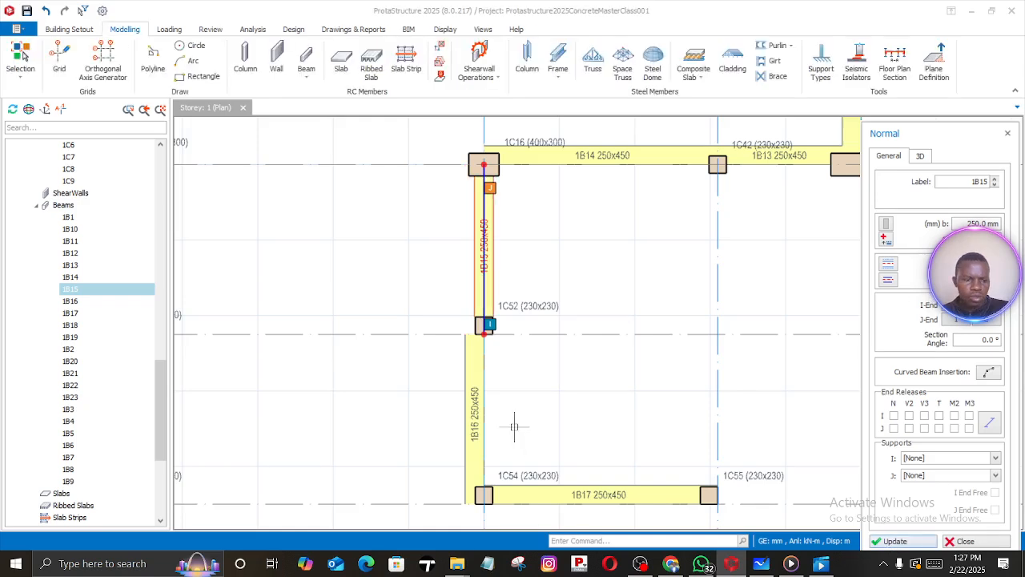
# Centre the 250x450 beam between axes 8 and 7 on axis C and close its properties
pyautogui.click(477, 423)
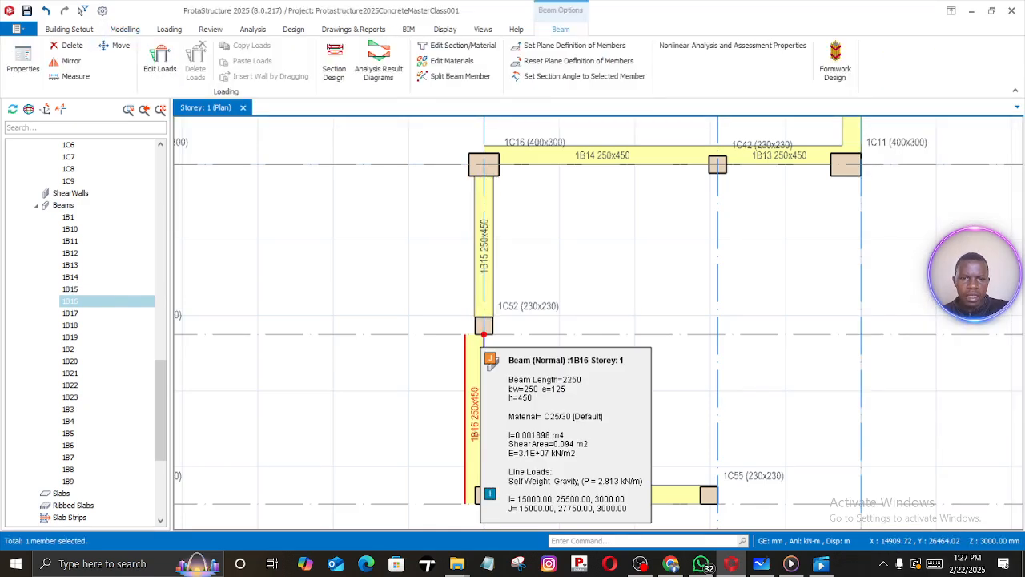
pyautogui.rightClick(478, 345)
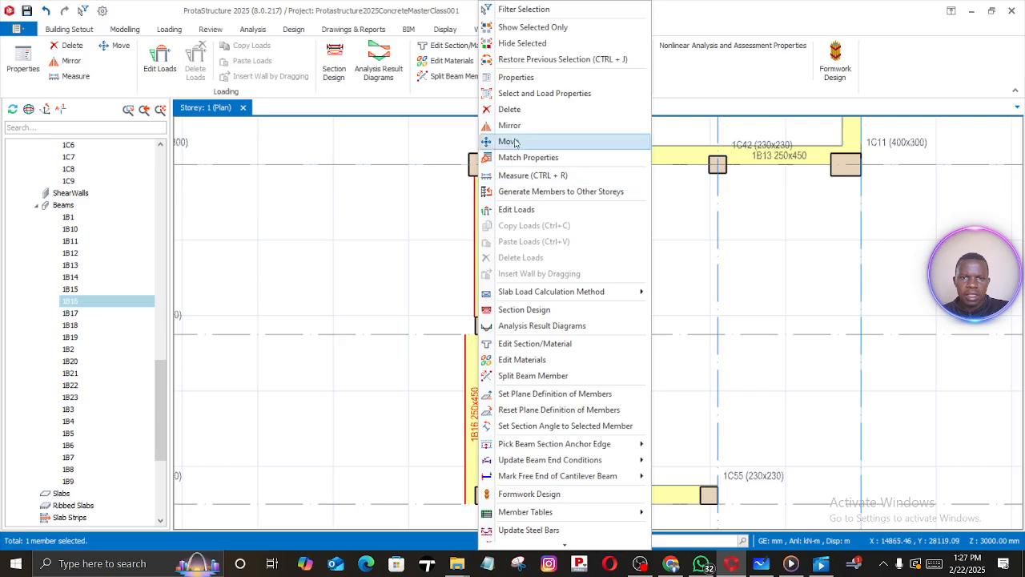
pyautogui.click(518, 78)
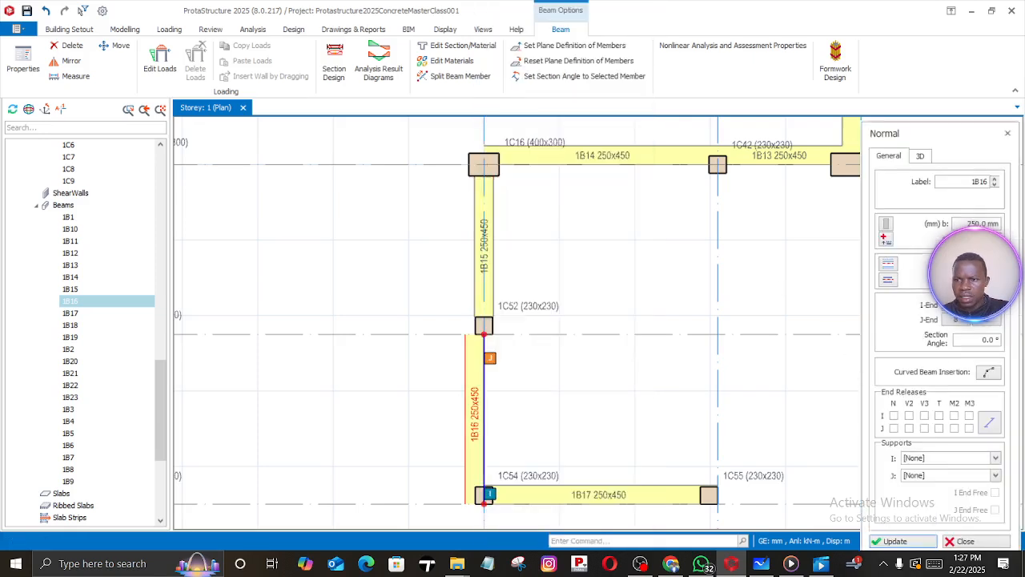
pyautogui.click(890, 282)
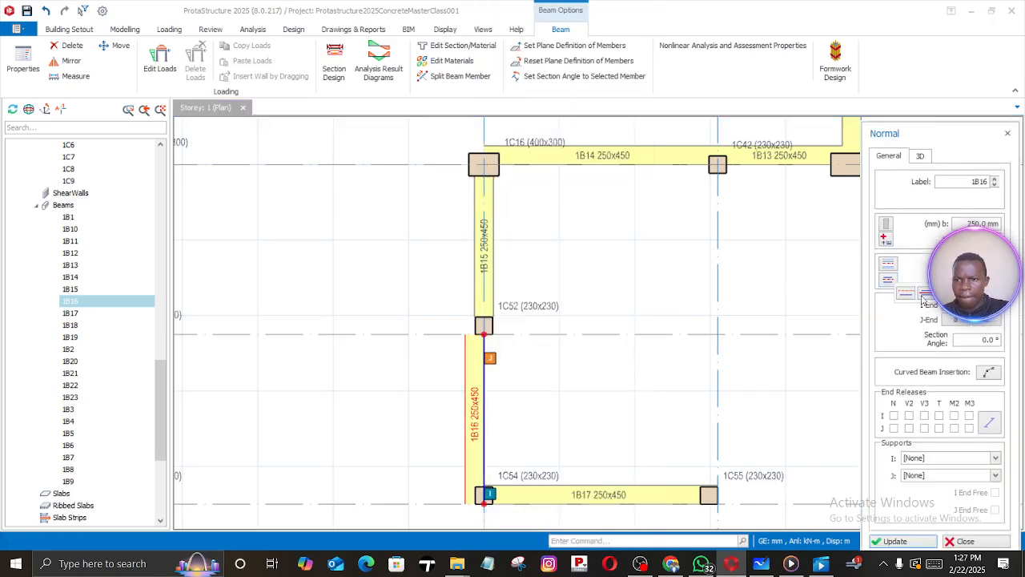
pyautogui.click(925, 295)
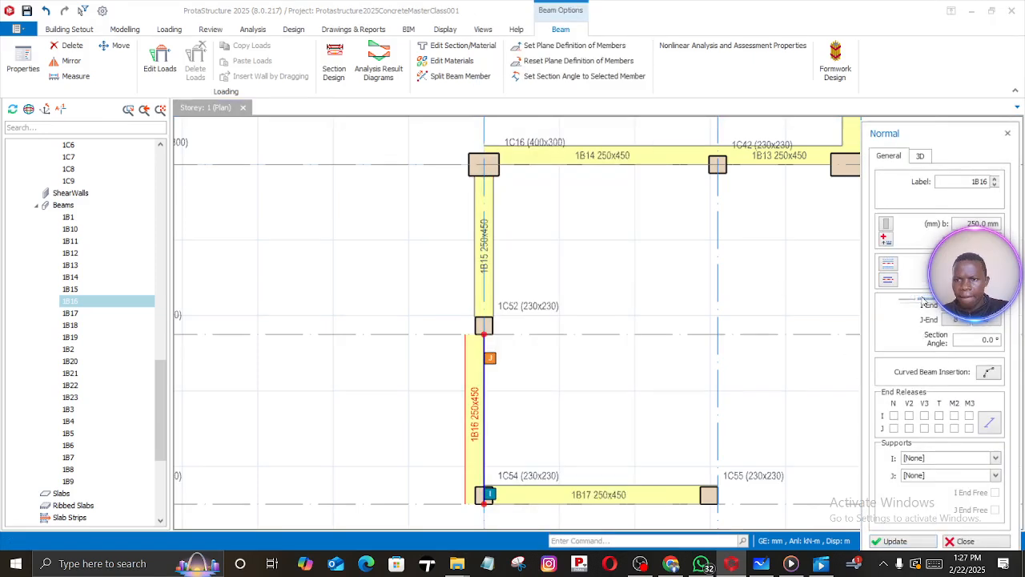
pyautogui.click(902, 545)
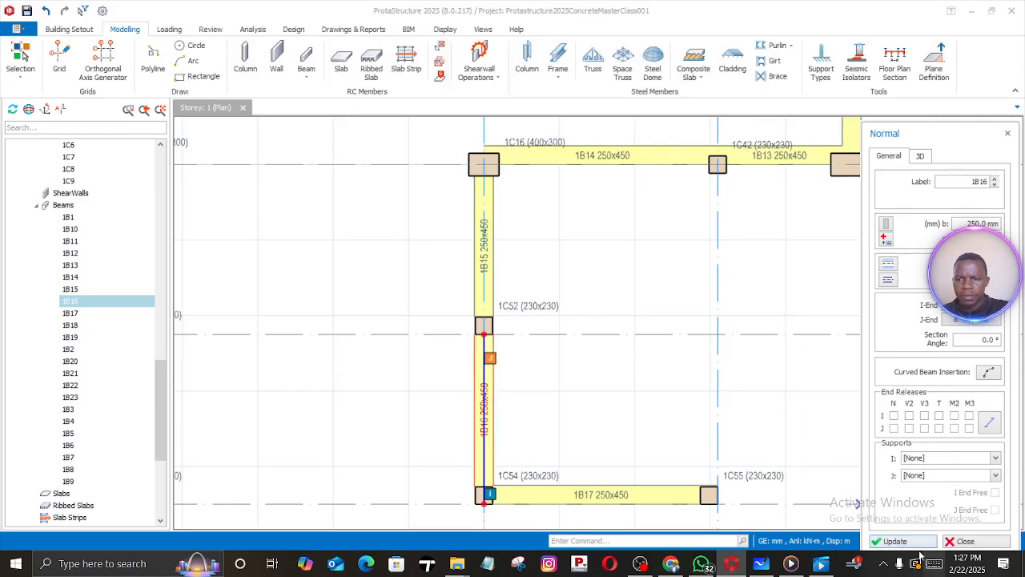
pyautogui.click(966, 540)
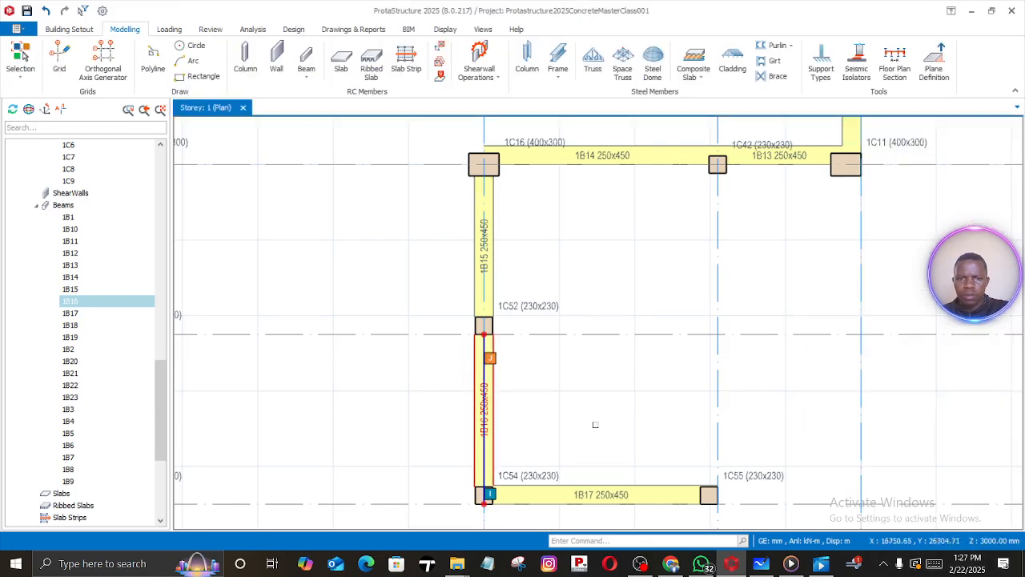
# Insert a 250x450 beam along axis 7 from axis B to axis A, reusing the properties of the lower axis B beam
pyautogui.scroll(-3, 596, 422)
pyautogui.scroll(2, 545, 432)
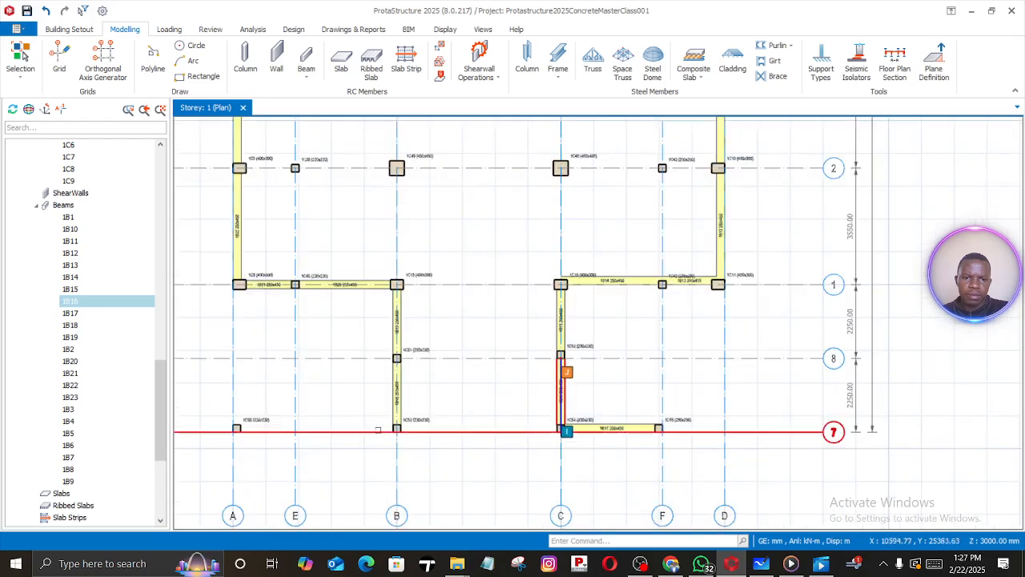
pyautogui.moveTo(435, 413); pyautogui.dragTo(495, 364, button='middle')
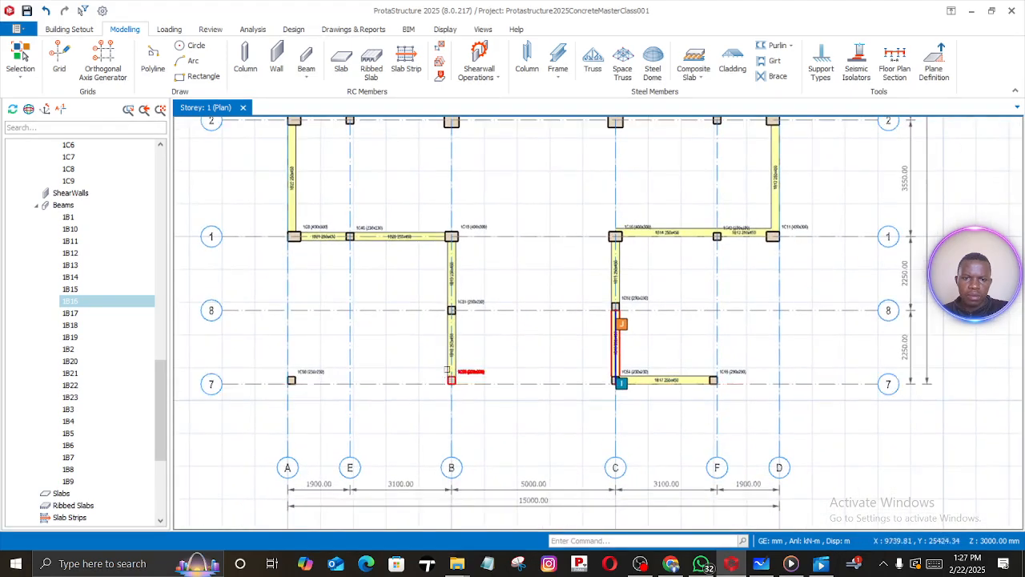
pyautogui.scroll(-1, 462, 351)
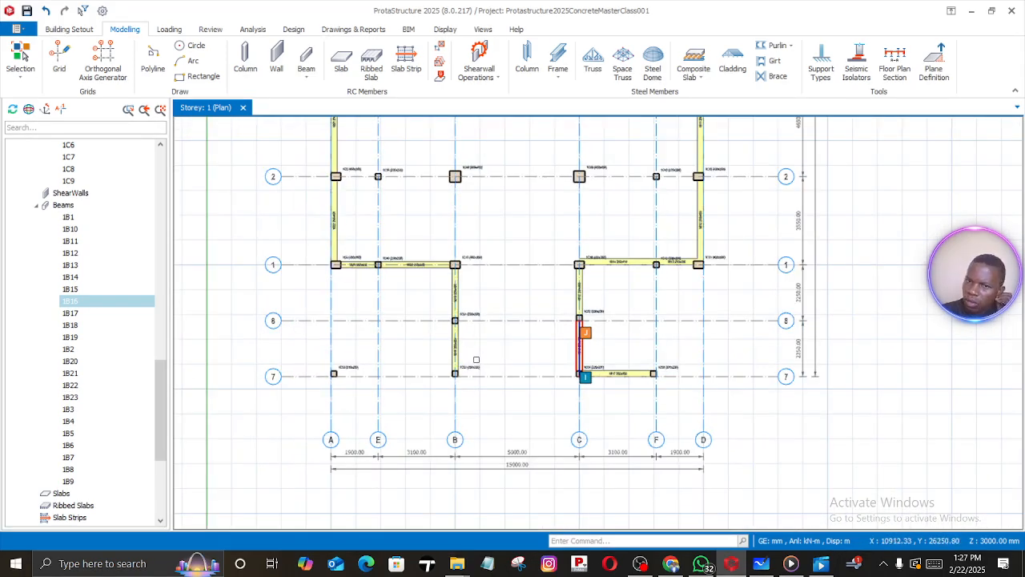
pyautogui.scroll(2, 473, 364)
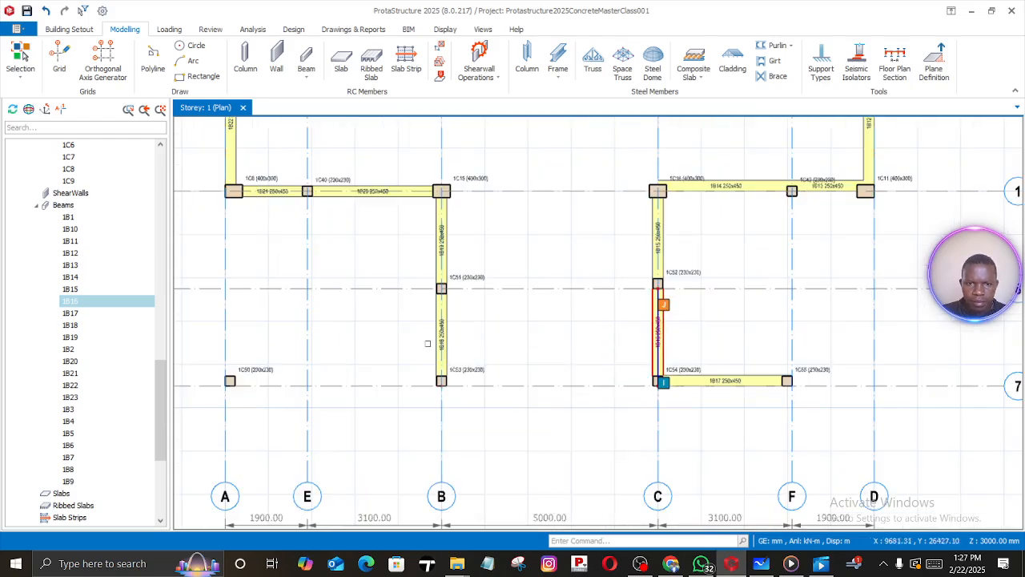
pyautogui.click(443, 345)
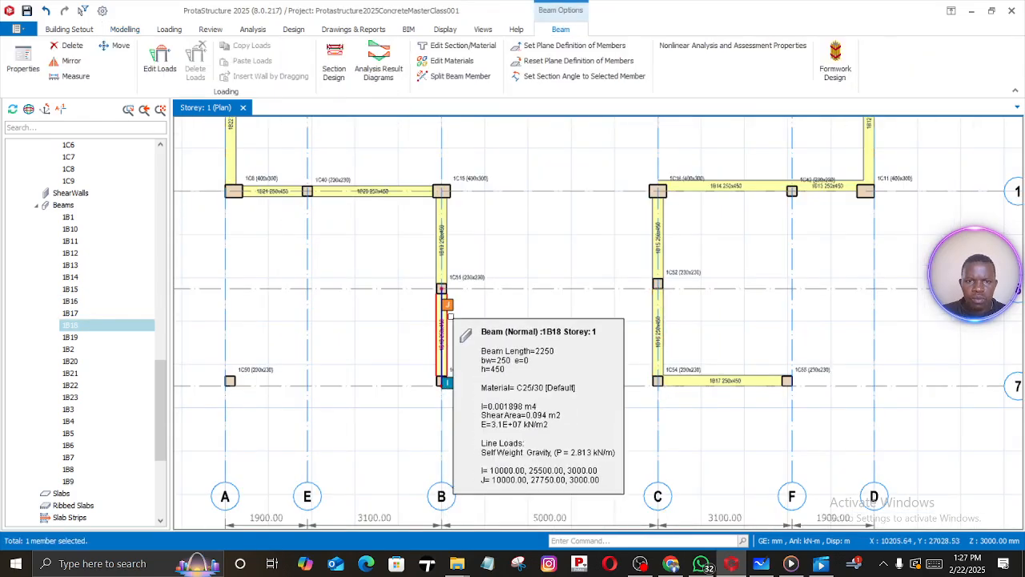
pyautogui.rightClick(443, 341)
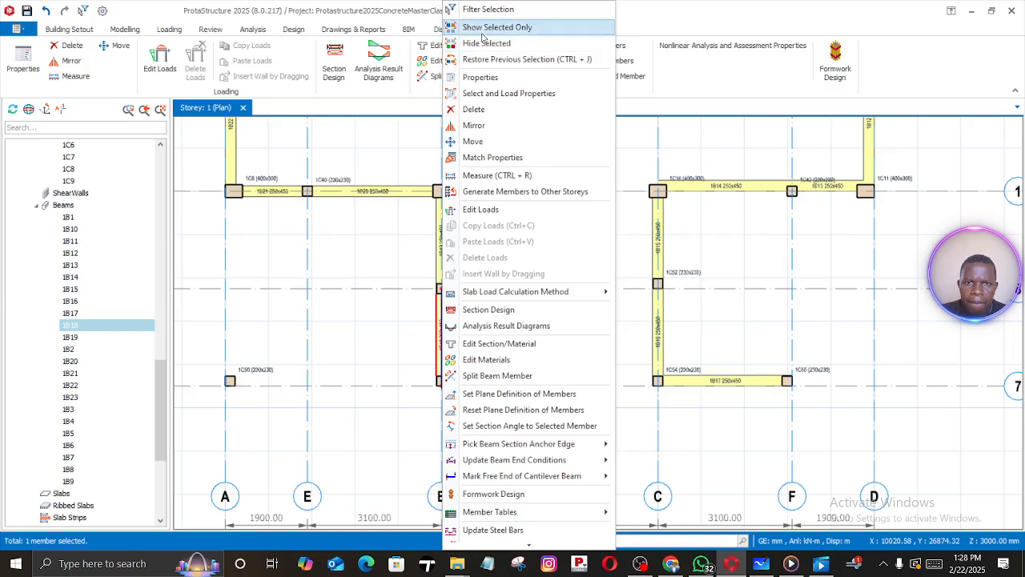
pyautogui.click(482, 77)
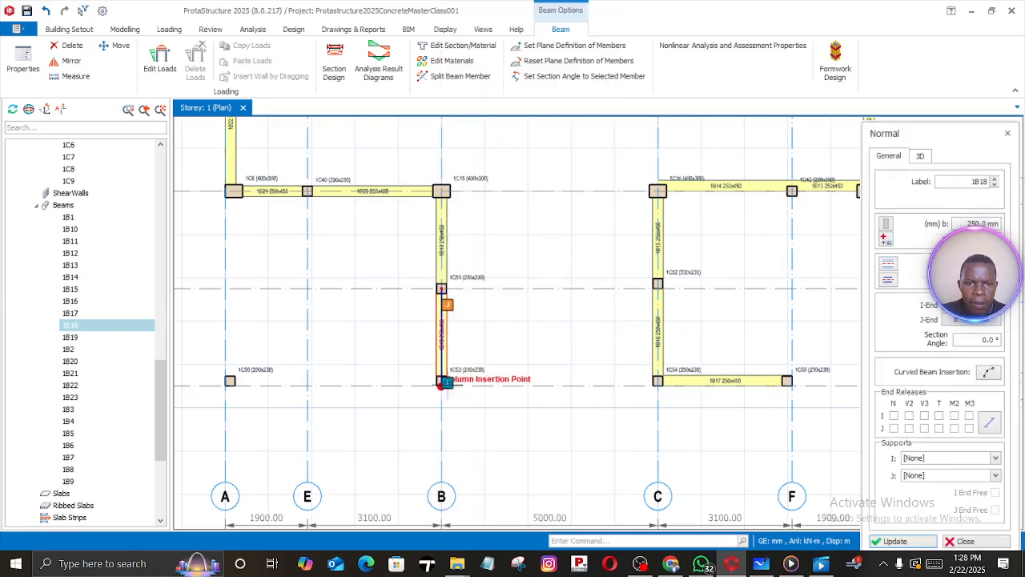
pyautogui.click(442, 382)
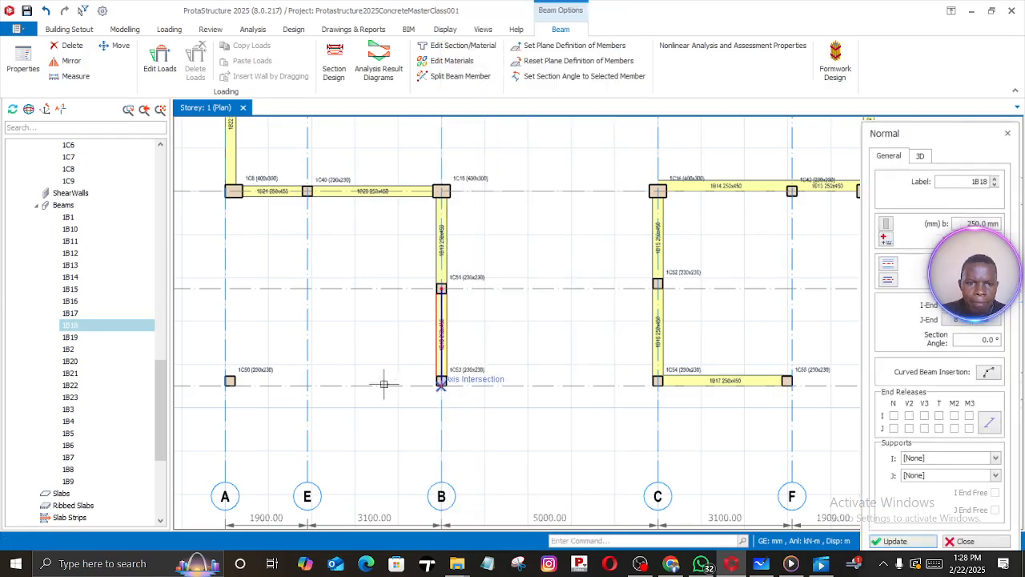
pyautogui.click(225, 383)
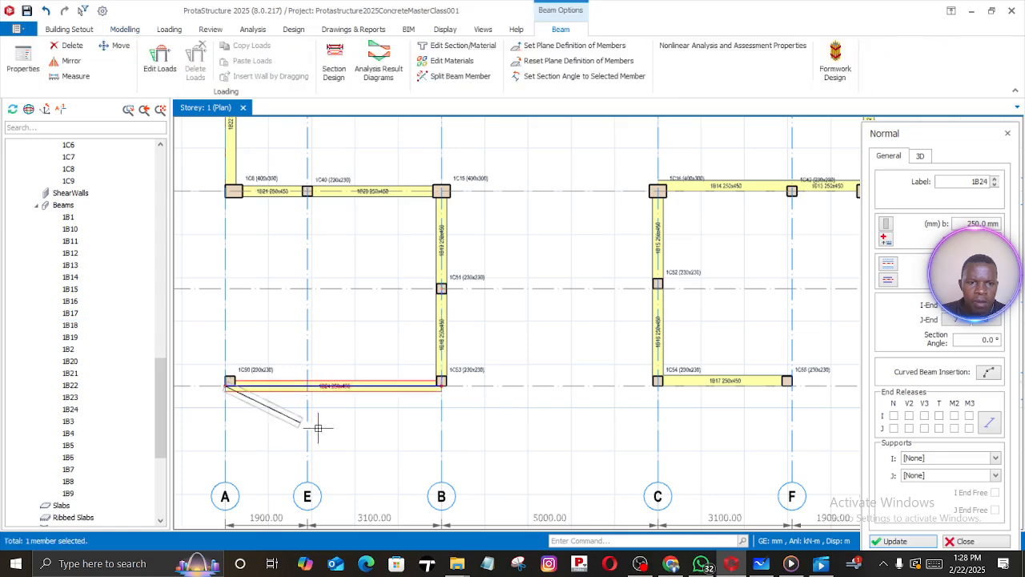
pyautogui.press('Escape')
pyautogui.press('Escape')
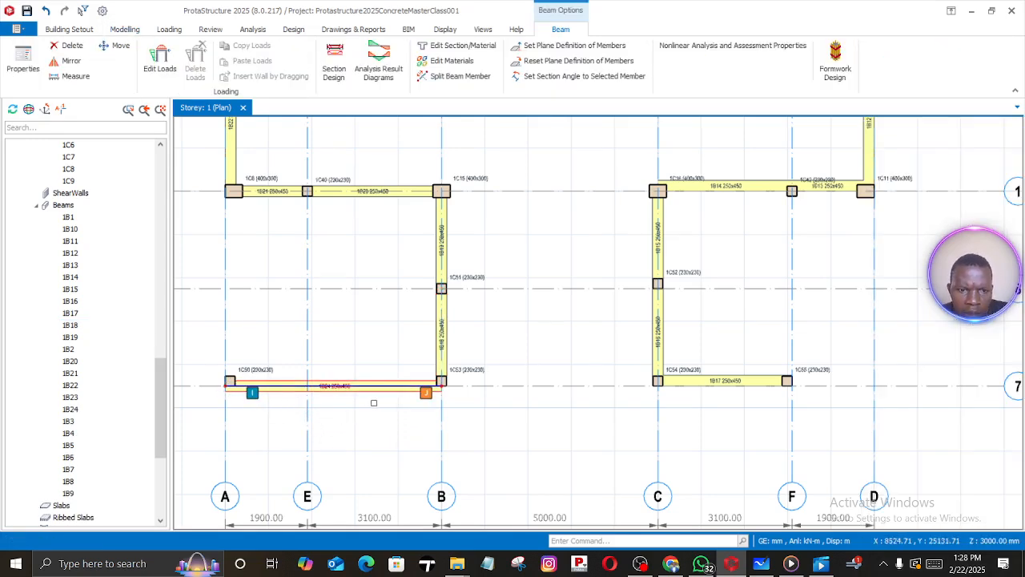
# Align the axis 7 beam between A and B so its outer edge lies on the axis
pyautogui.rightClick(375, 386)
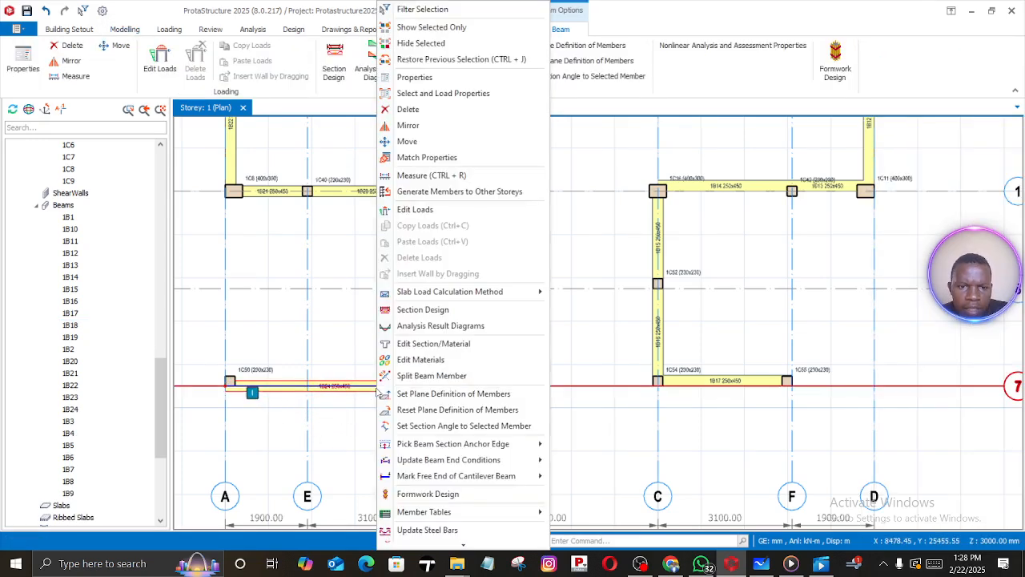
pyautogui.click(415, 78)
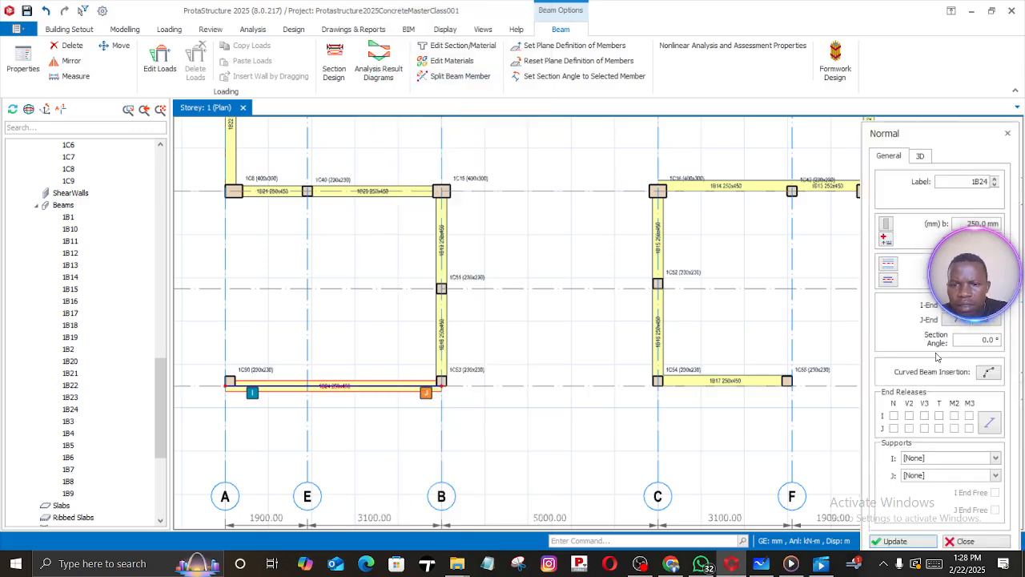
pyautogui.click(890, 280)
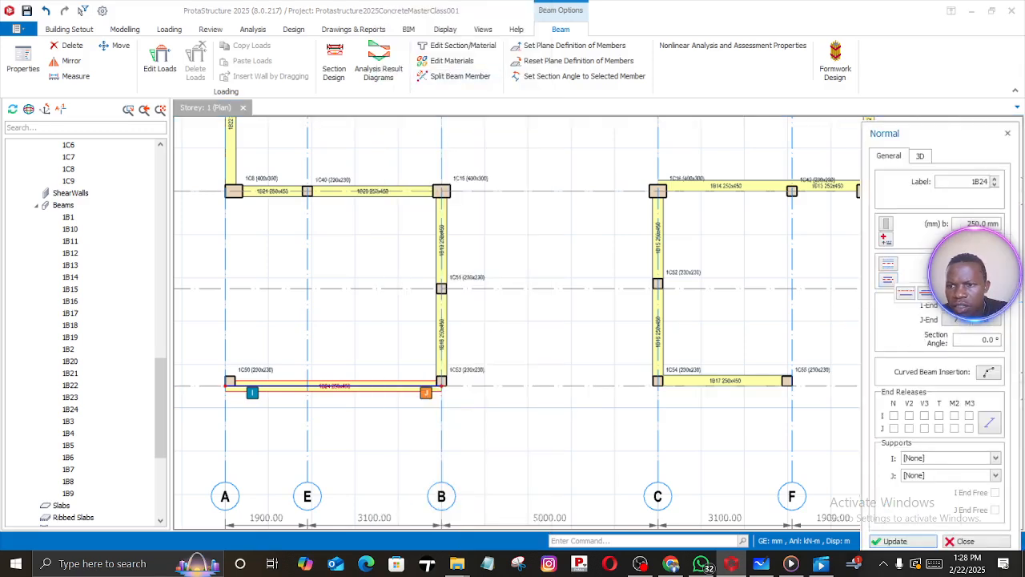
pyautogui.click(945, 294)
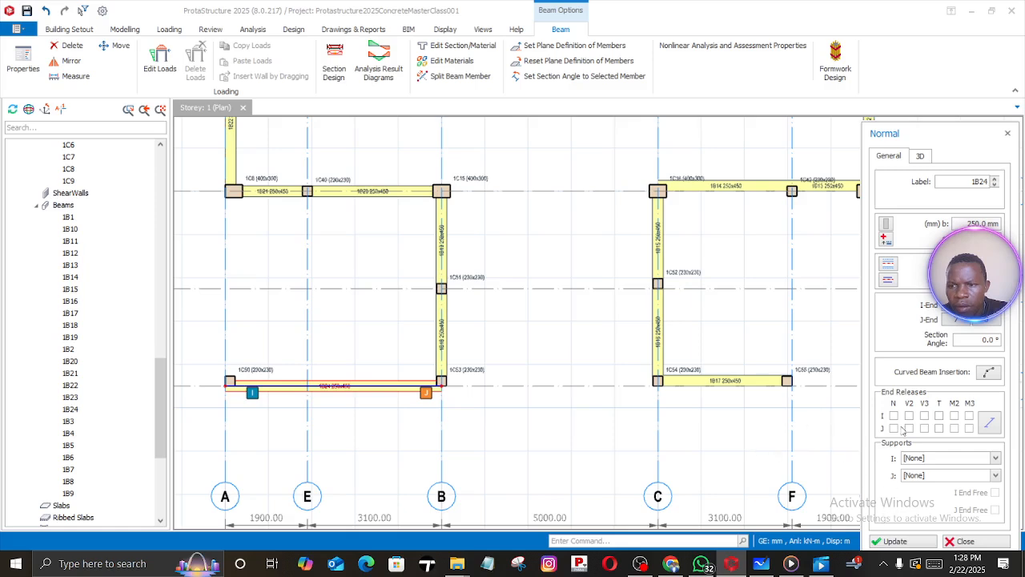
pyautogui.click(894, 542)
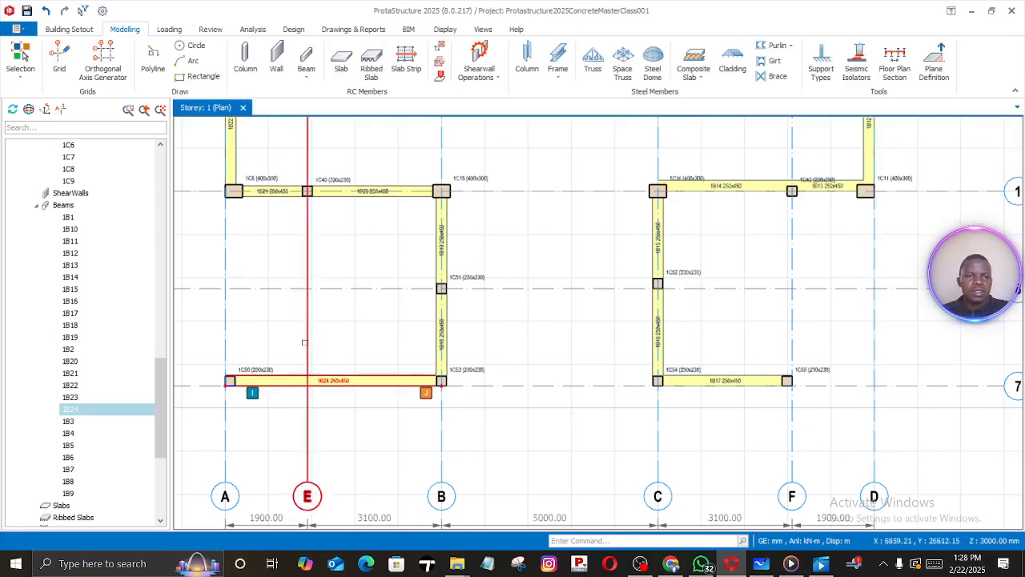
# Check the beam and column layout along axis 7 on the architectural plan in Microsoft Whiteboard, returning to ProtaStructure
pyautogui.scroll(-1, 559, 369)
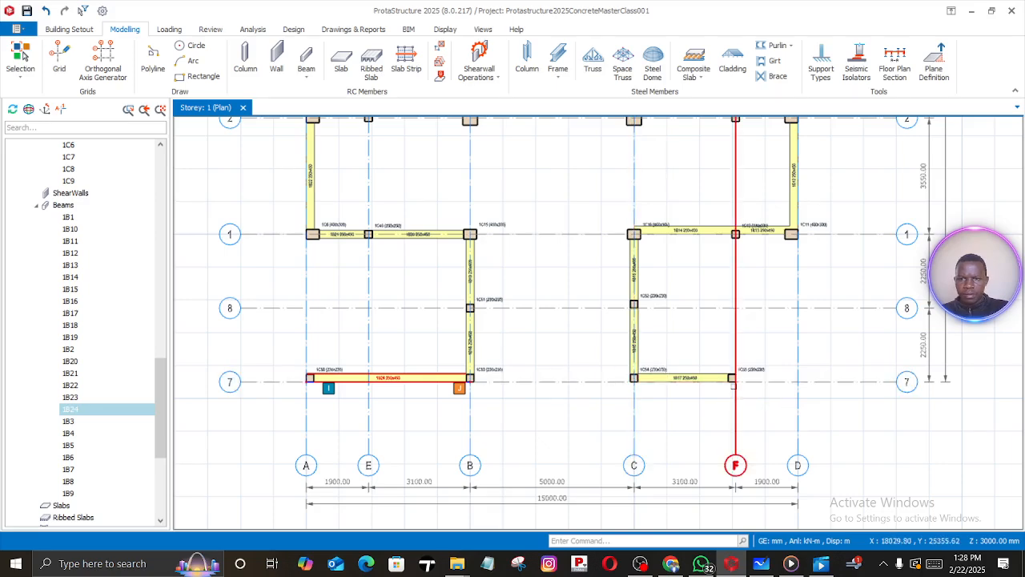
pyautogui.scroll(1, 736, 388)
pyautogui.scroll(-2, 665, 383)
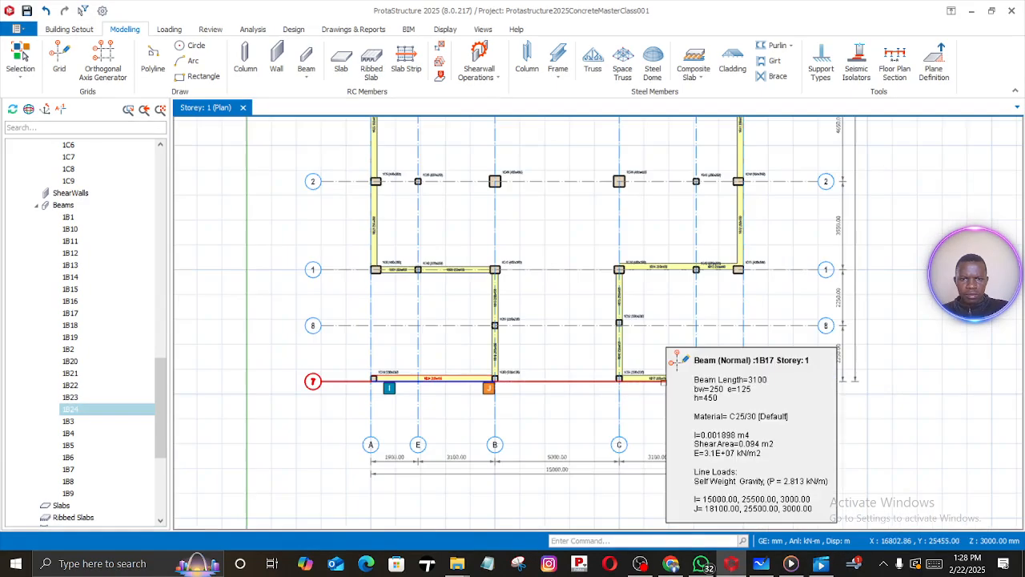
pyautogui.click(762, 564)
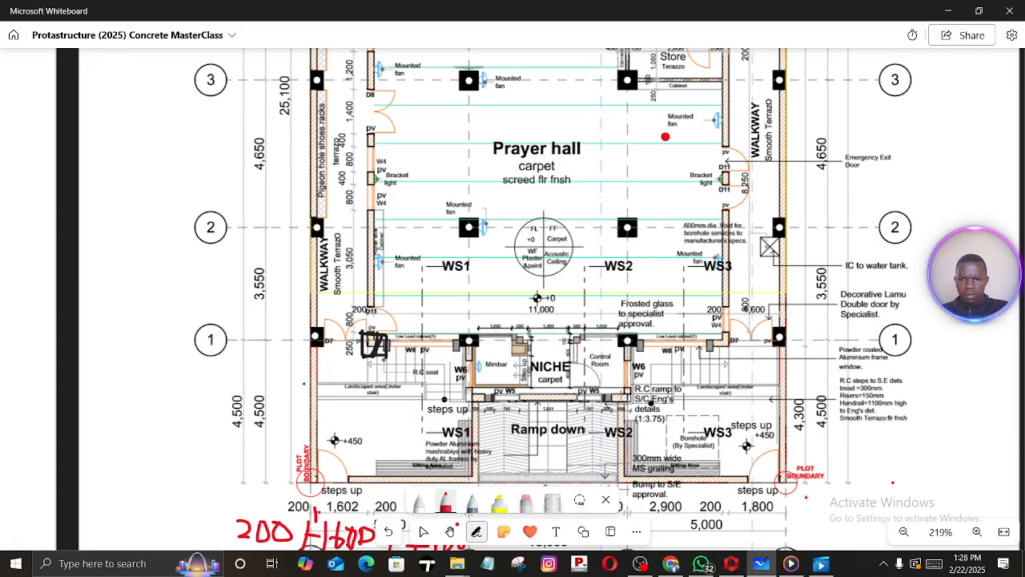
pyautogui.click(731, 564)
# Insert a 230x230 column at the intersection of axes D and 7, reusing the properties of the column at F and 7
pyautogui.scroll(5, 691, 386)
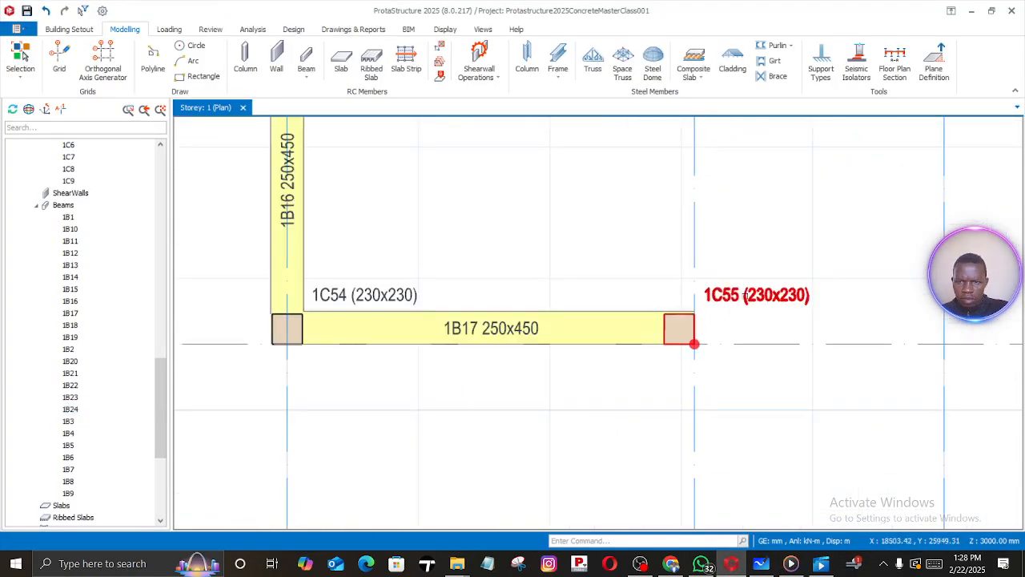
pyautogui.click(745, 296)
pyautogui.rightClick(745, 296)
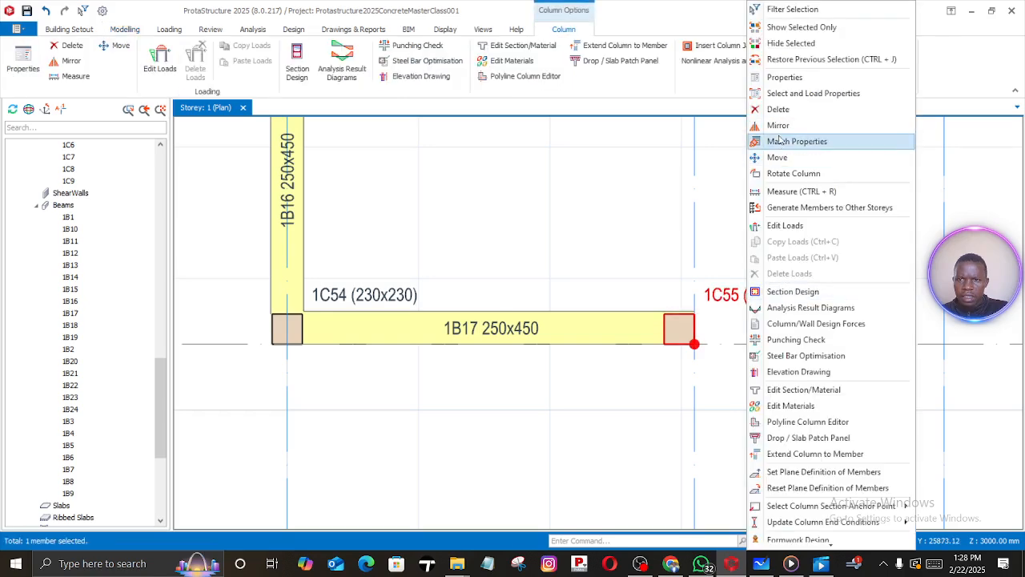
pyautogui.click(785, 77)
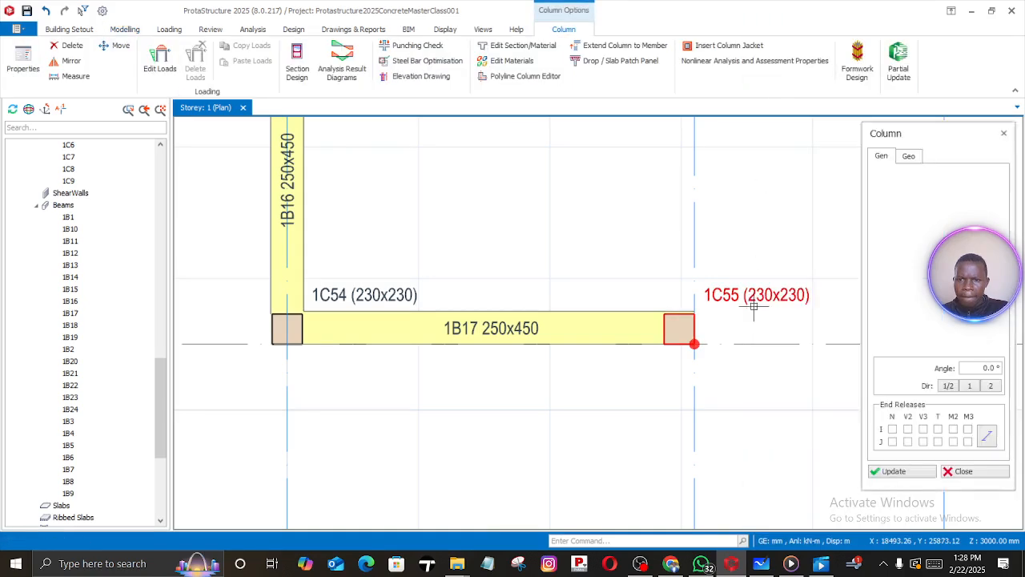
pyautogui.scroll(-3, 694, 331)
pyautogui.scroll(-4, 694, 331)
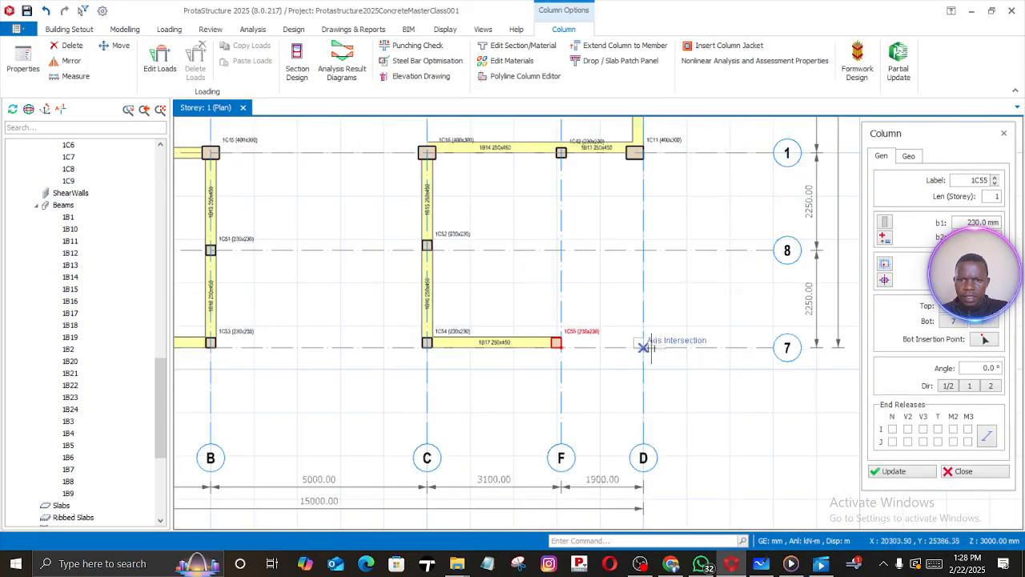
pyautogui.click(643, 348)
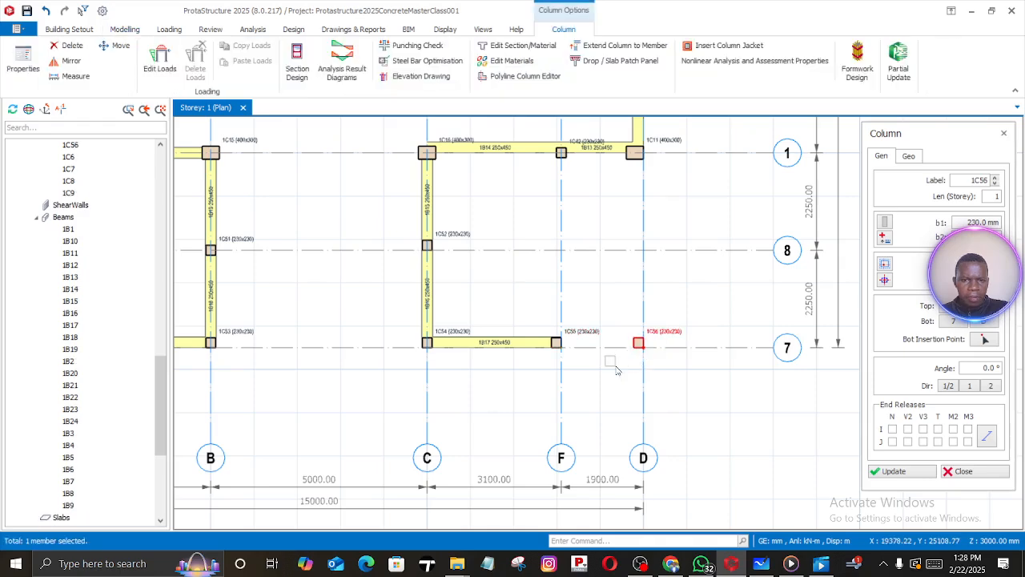
pyautogui.press('Escape')
# Delete the column at axes F and 7 and the axis 7 beam between C and F
pyautogui.scroll(2, 564, 345)
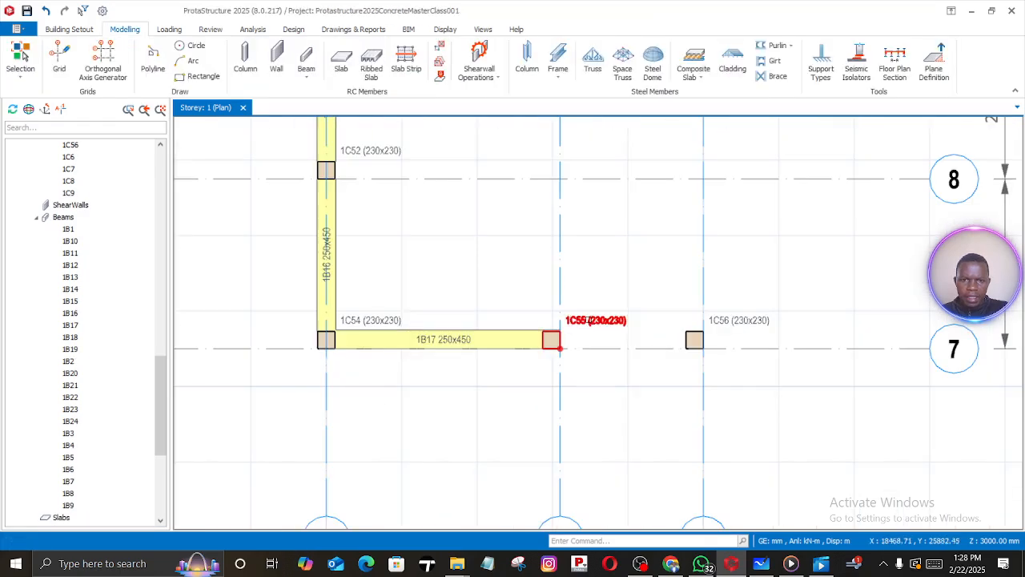
pyautogui.rightClick(588, 319)
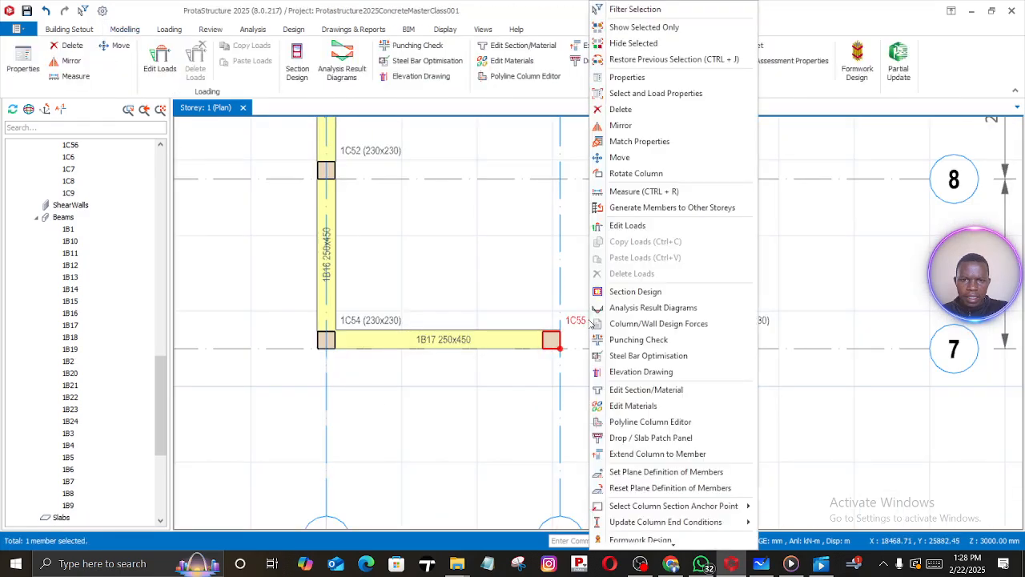
pyautogui.click(618, 109)
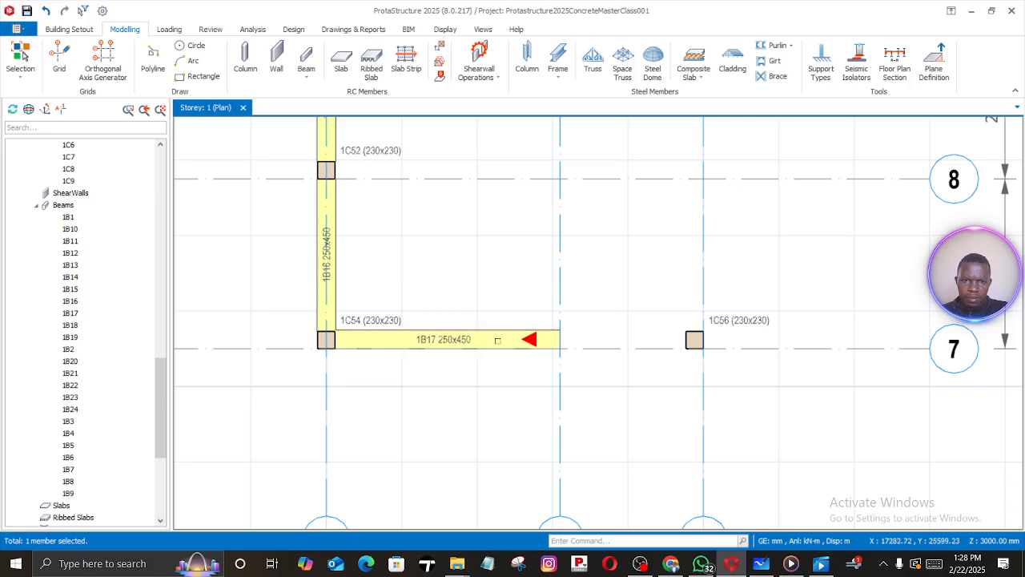
pyautogui.rightClick(497, 339)
pyautogui.click(491, 339)
pyautogui.rightClick(490, 339)
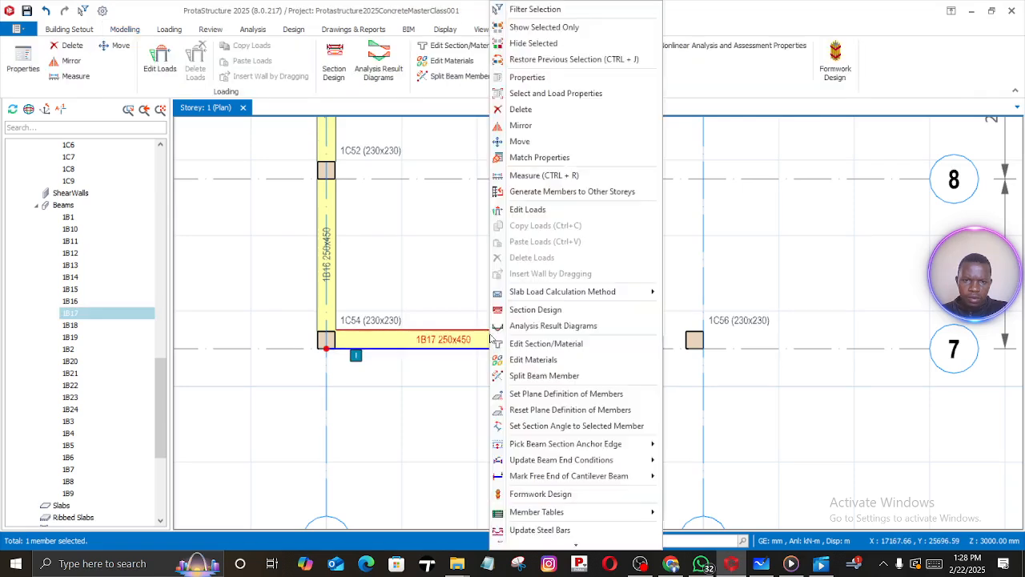
pyautogui.click(521, 110)
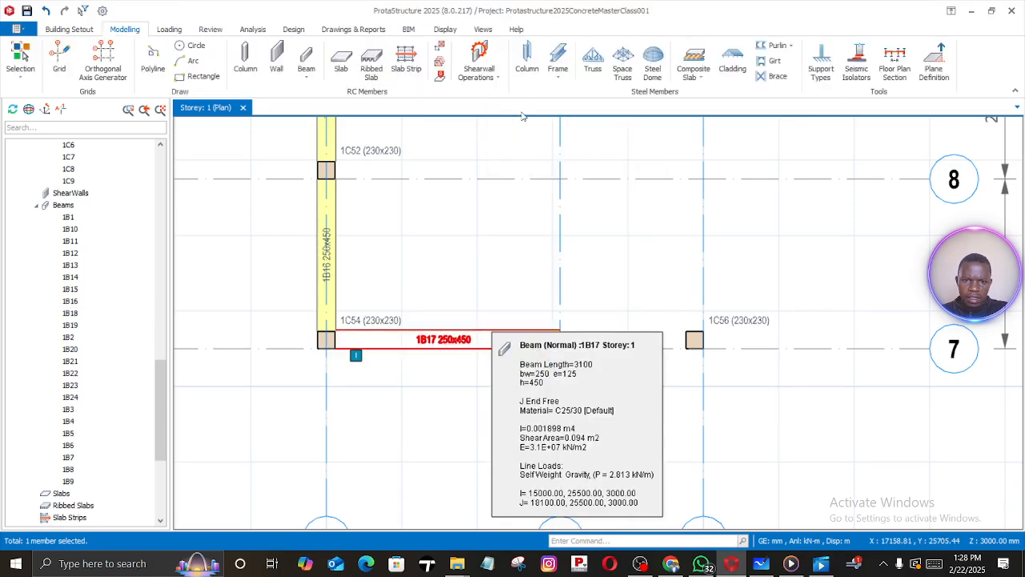
# Insert a 250x450 beam along axis 7 from axis C to axis D, reusing the properties of the lower axis C beam
pyautogui.rightClick(328, 278)
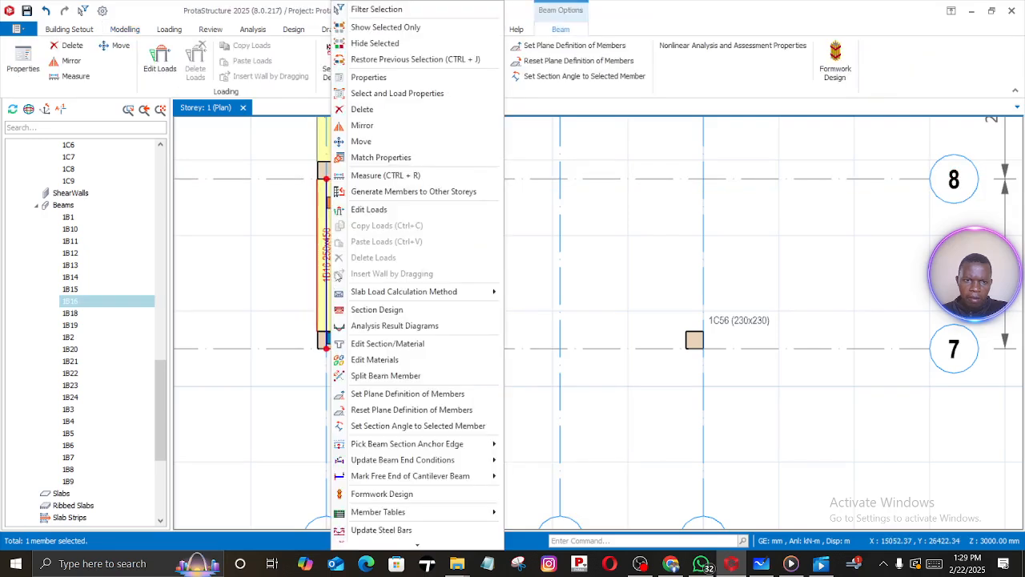
pyautogui.click(368, 78)
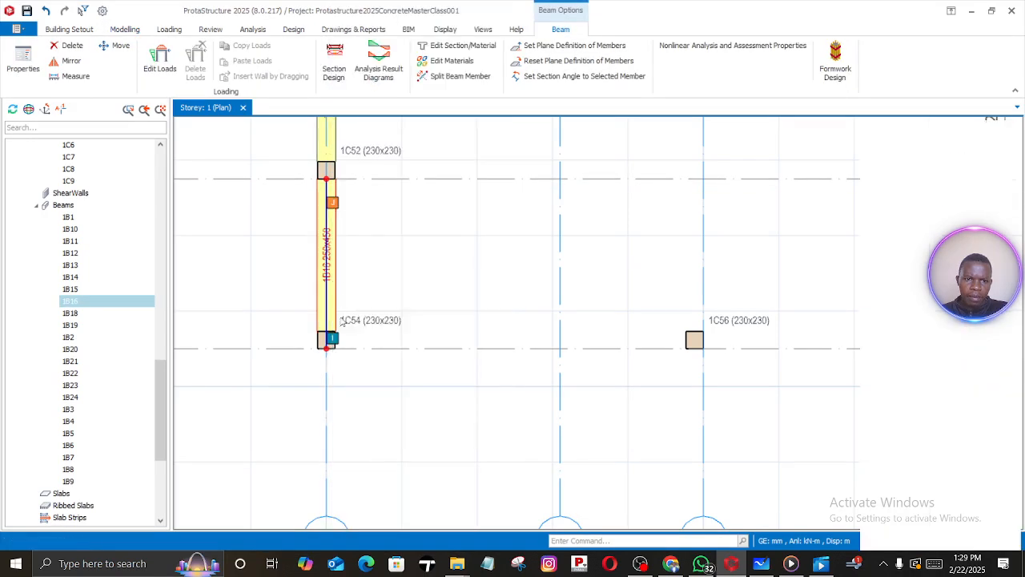
pyautogui.click(330, 350)
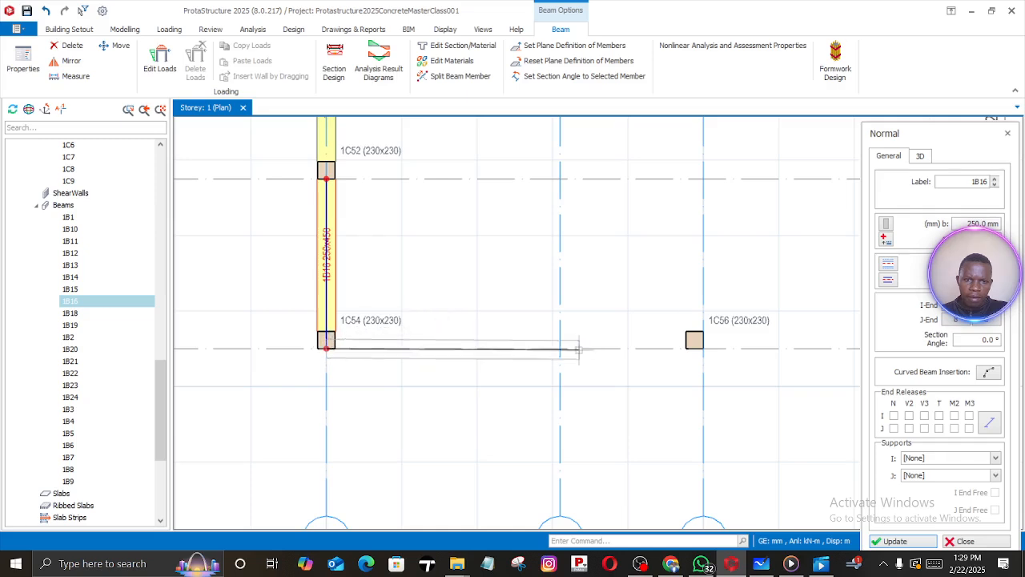
pyautogui.click(697, 349)
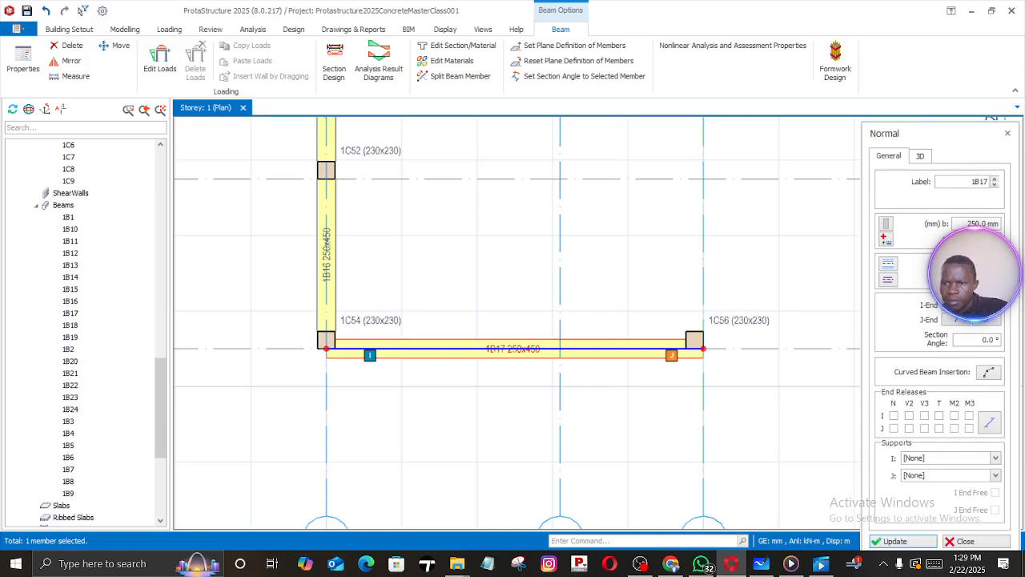
# Align the axis 7 beam between C and D so its outer edge lies on the axis
pyautogui.click(888, 280)
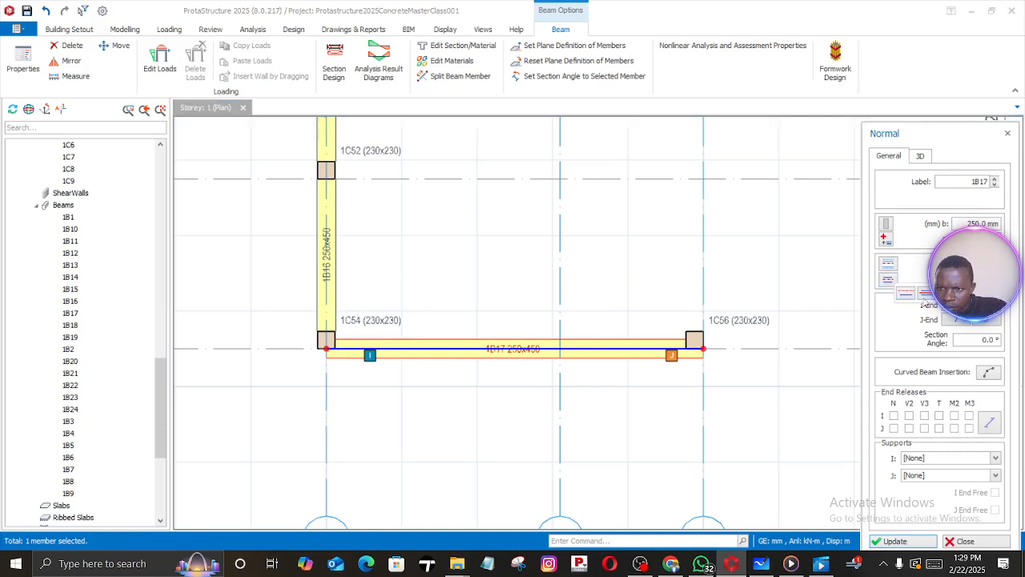
pyautogui.click(911, 295)
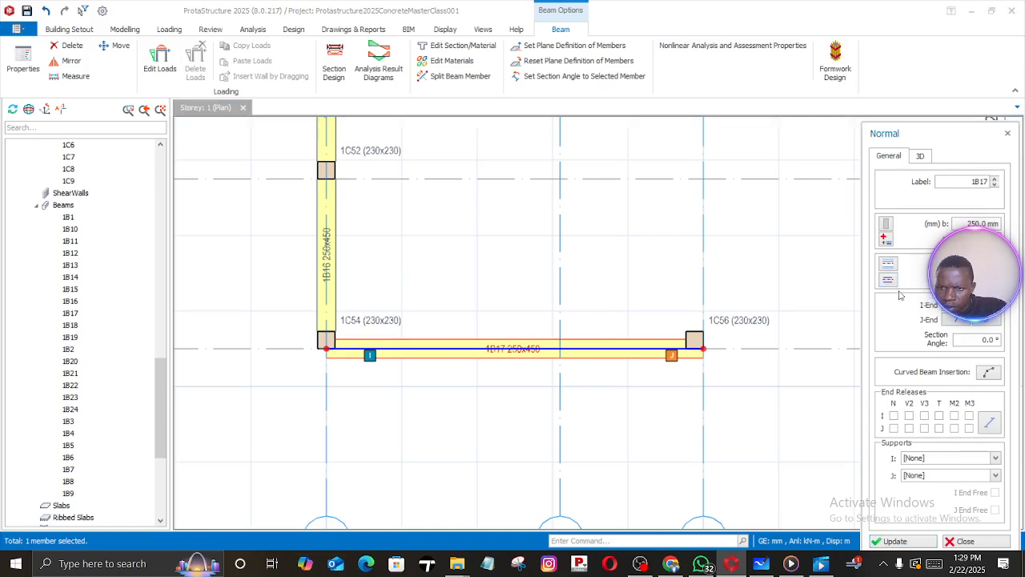
pyautogui.click(890, 282)
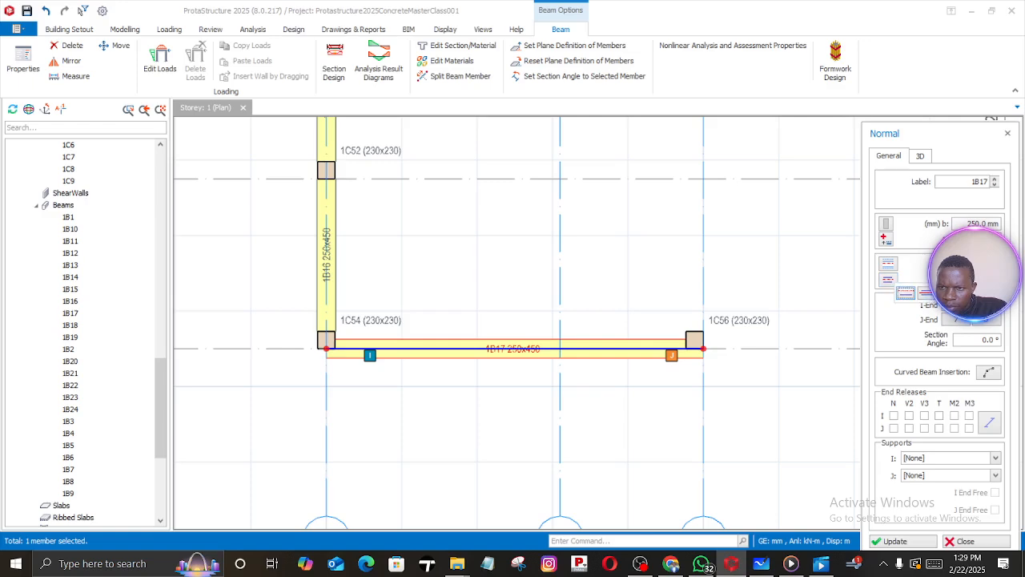
pyautogui.click(946, 295)
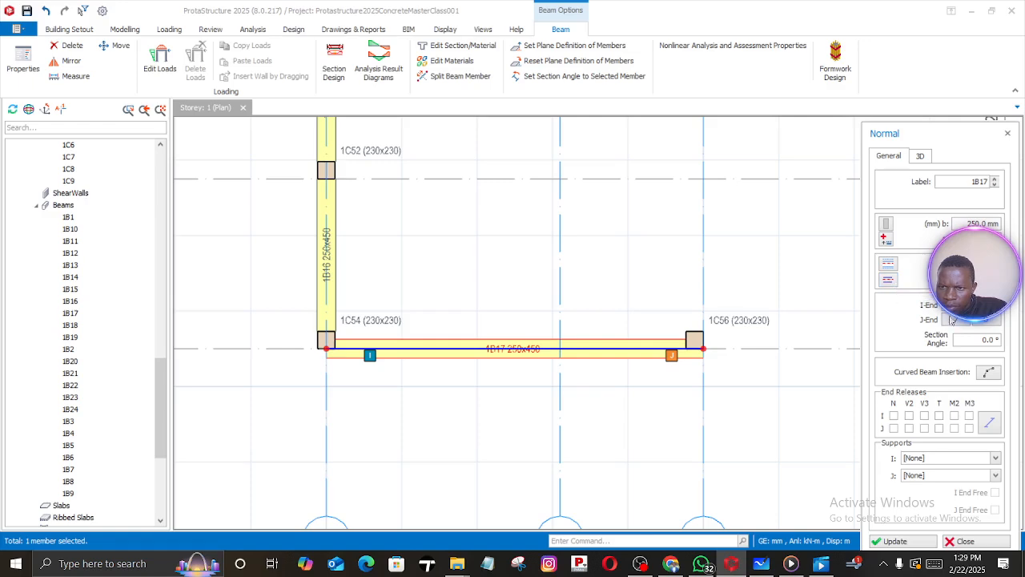
pyautogui.click(911, 541)
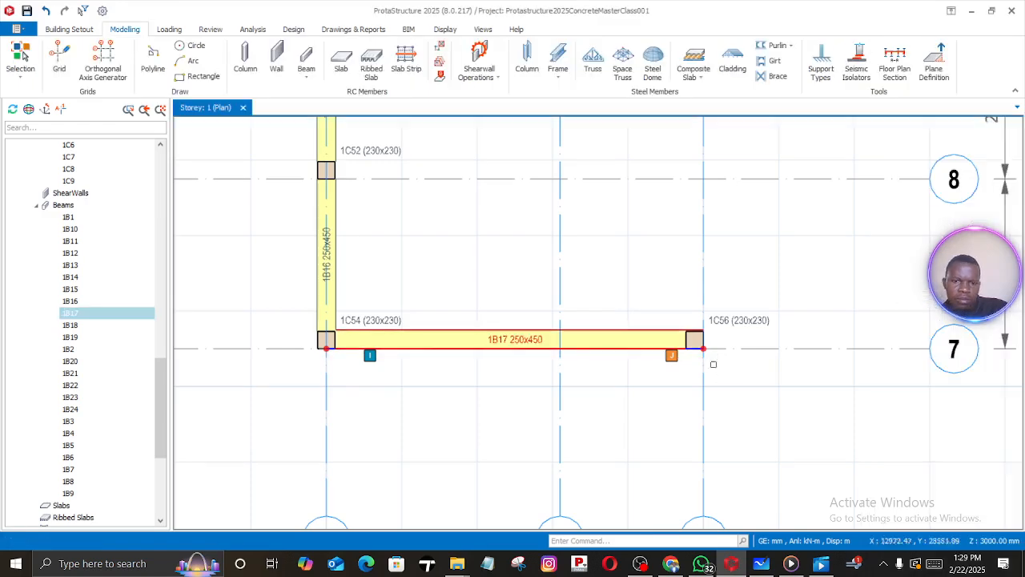
# Insert centred 250x450 beams along axis B from axis 1 to axis 2 and on to axis 3
pyautogui.scroll(-5, 486, 340)
pyautogui.scroll(2, 475, 342)
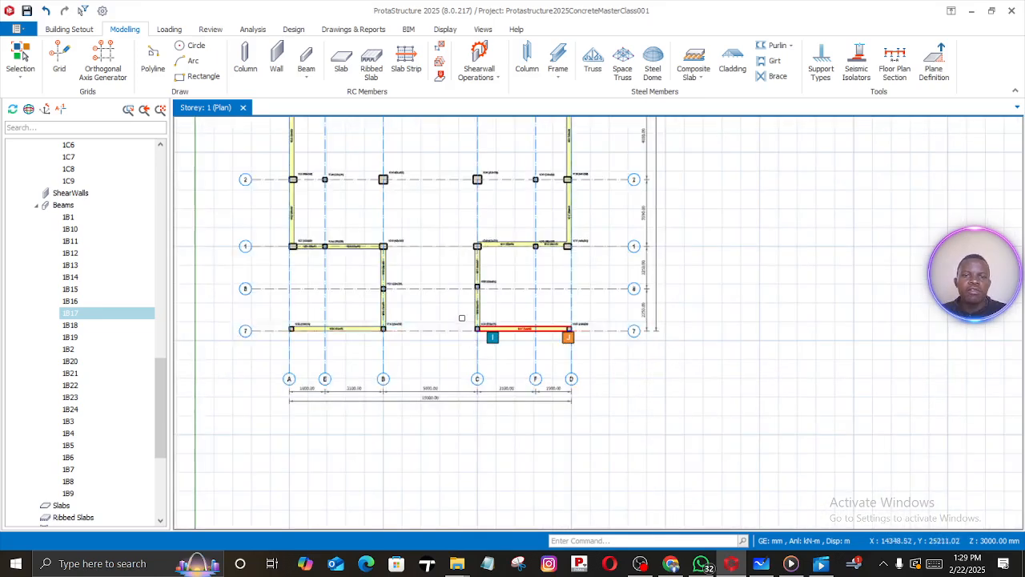
pyautogui.scroll(-4, 462, 318)
pyautogui.moveTo(469, 311); pyautogui.dragTo(604, 375, button='middle')
pyautogui.scroll(4, 578, 291)
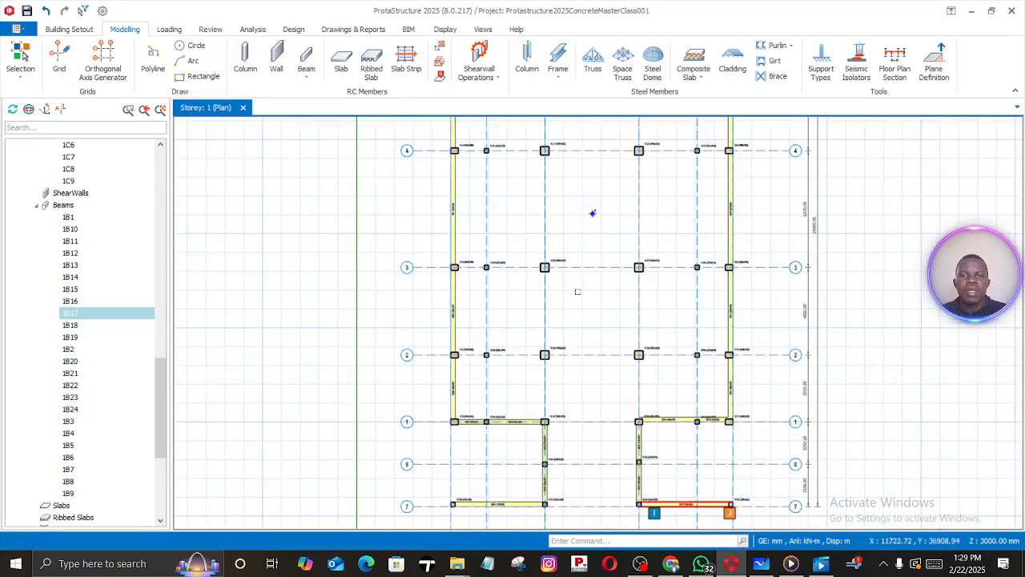
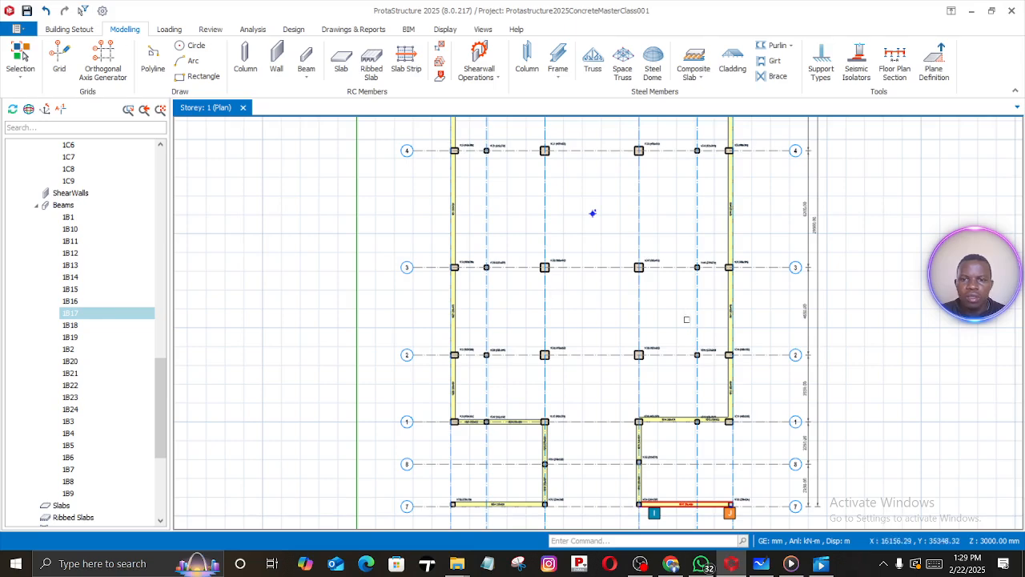
pyautogui.click(313, 61)
pyautogui.click(383, 72)
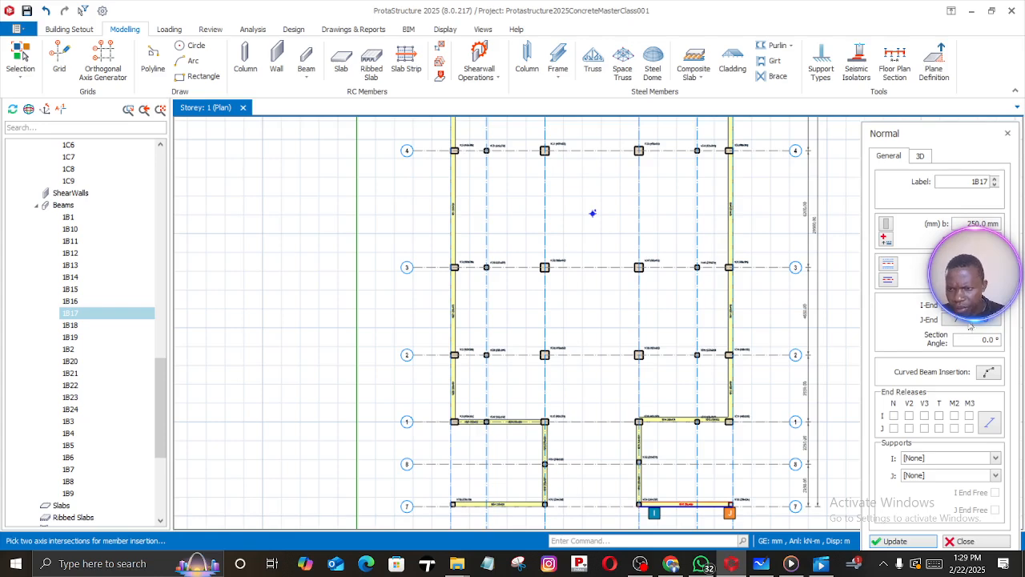
pyautogui.click(888, 278)
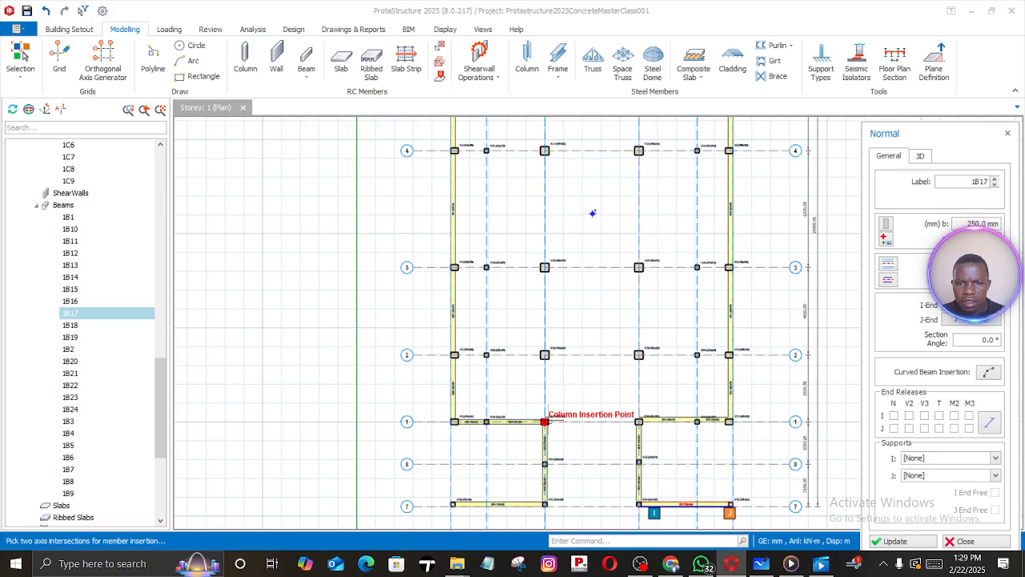
pyautogui.click(544, 421)
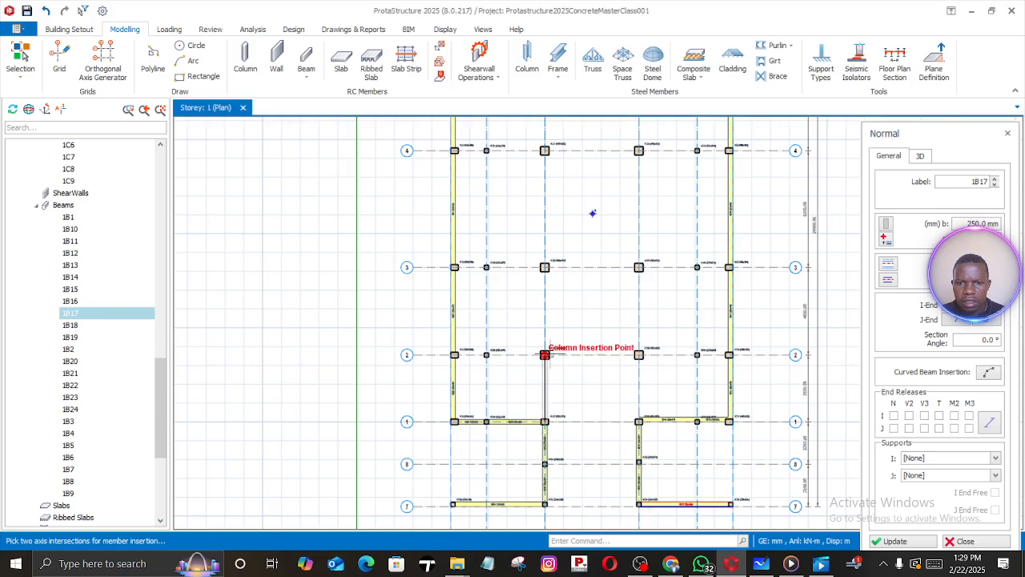
pyautogui.click(545, 354)
pyautogui.click(545, 267)
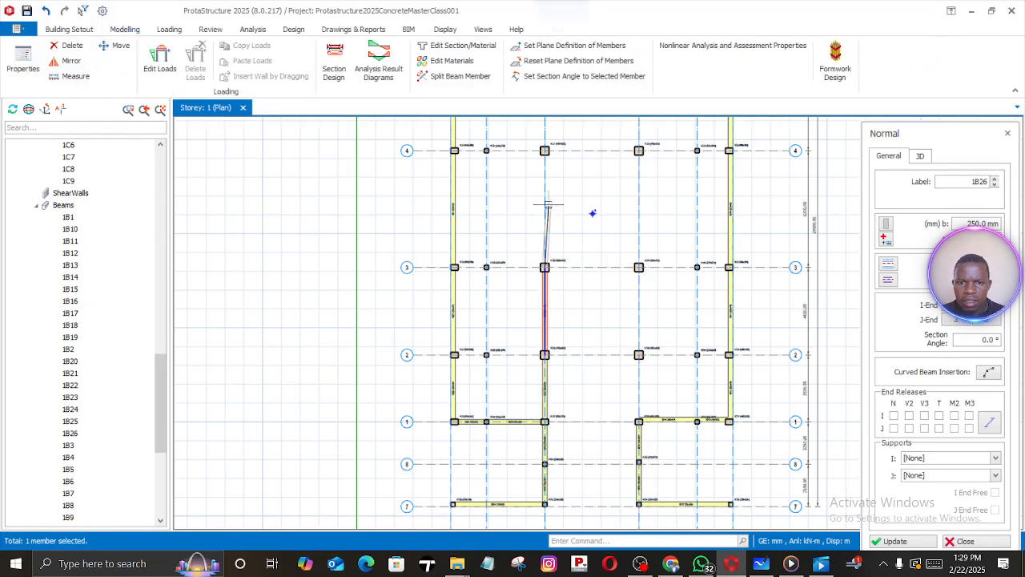
# Continue the 250x450 beams along axis B from axis 3 through axes 4, 5 and 9 to axis 6
pyautogui.scroll(3, 551, 277)
pyautogui.click(550, 285)
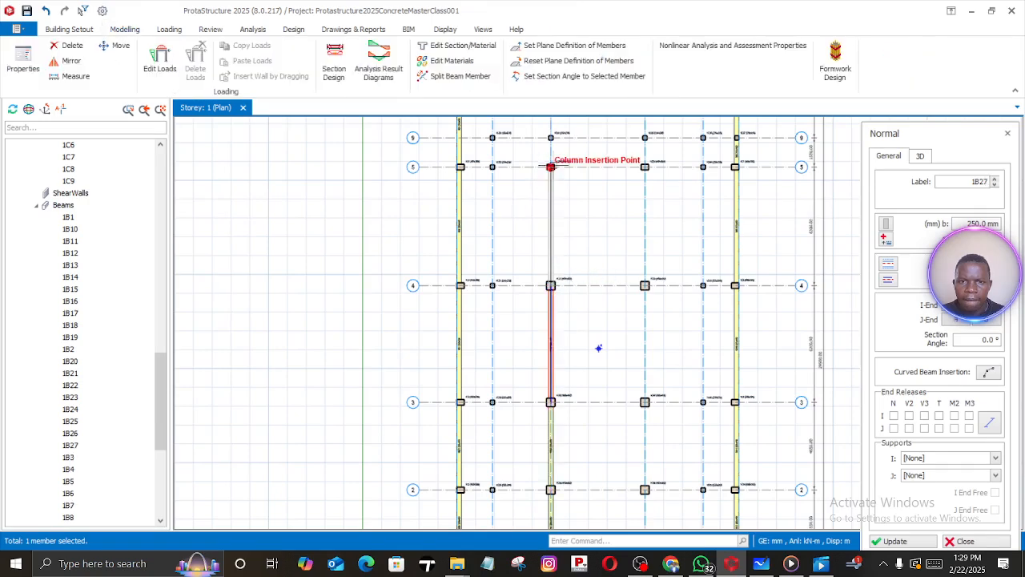
pyautogui.click(550, 167)
pyautogui.scroll(2, 564, 223)
pyautogui.scroll(2, 564, 223)
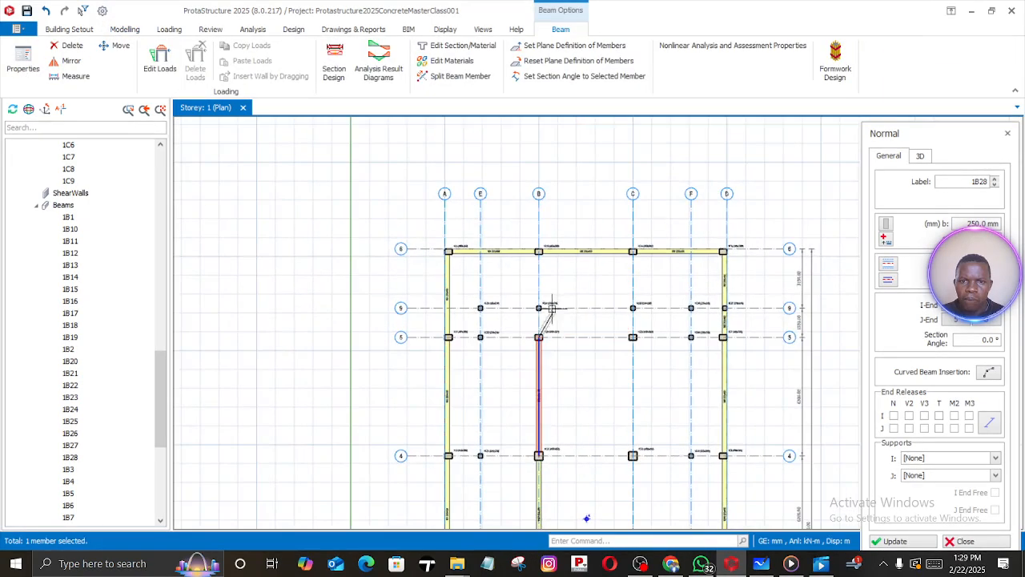
pyautogui.click(538, 307)
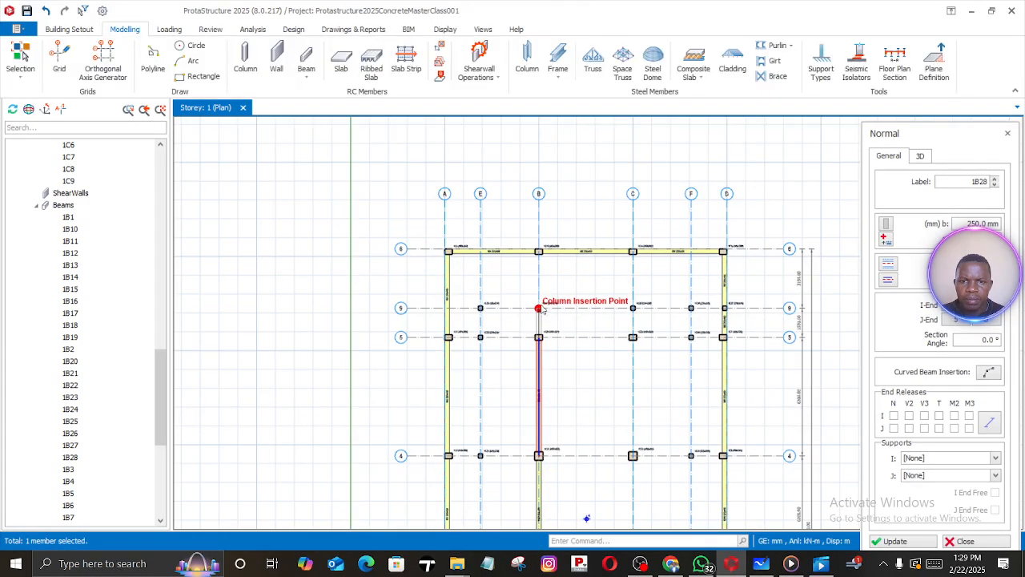
pyautogui.click(538, 250)
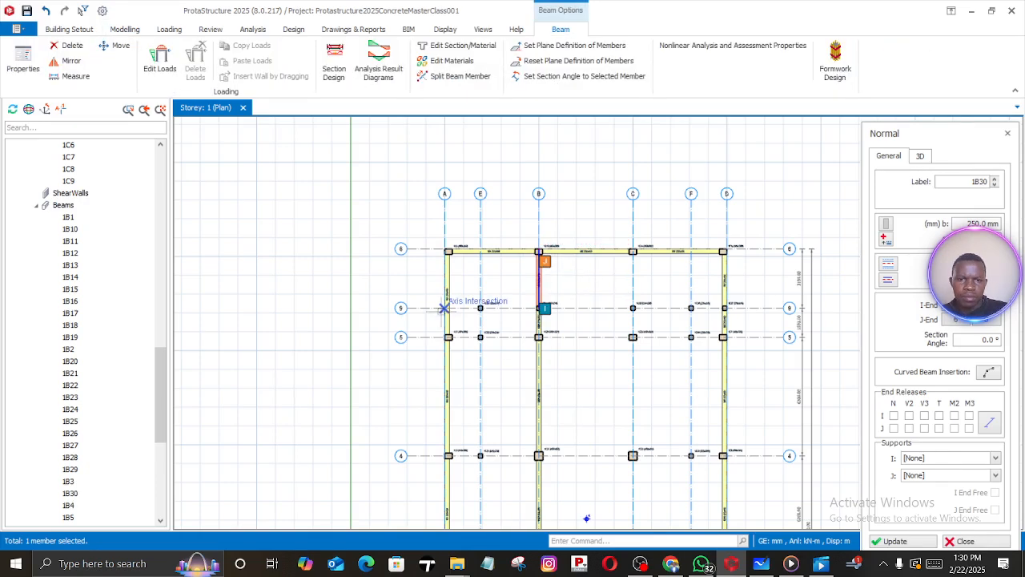
# Insert centred 250x450 beams along axis C from axis 6 through axes 9 and 5 to axis 4
pyautogui.click(633, 250)
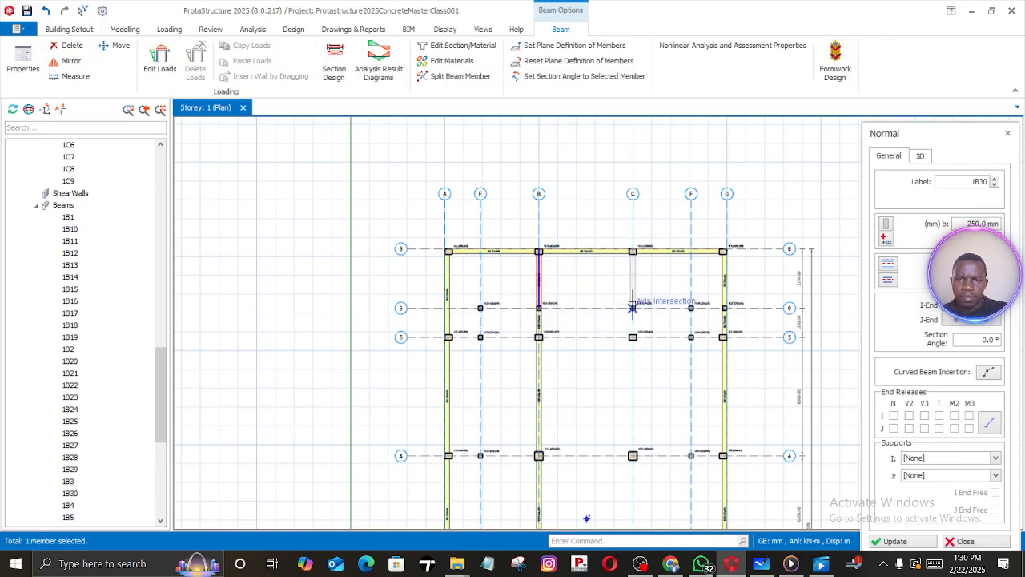
pyautogui.click(633, 308)
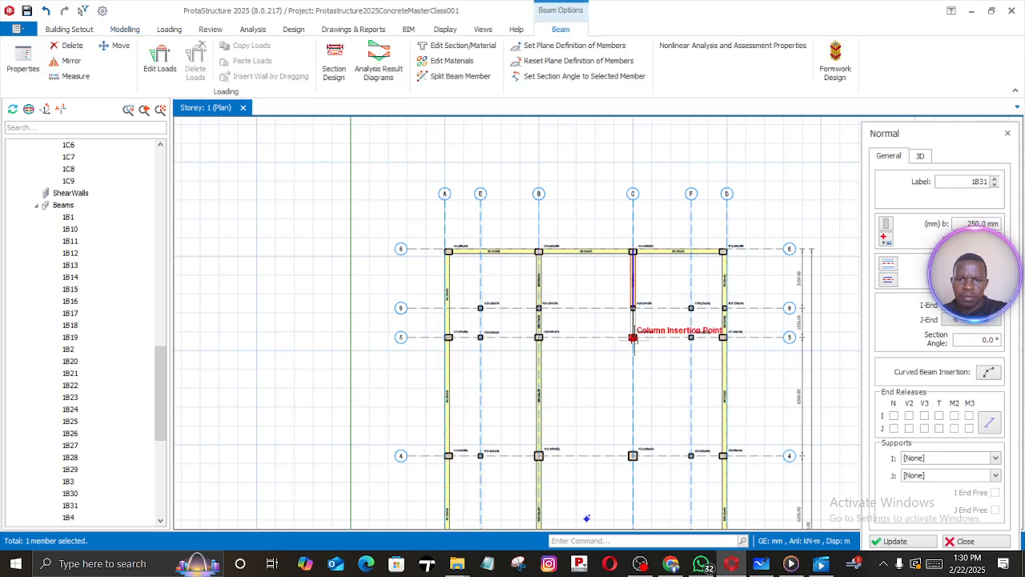
pyautogui.scroll(3, 633, 337)
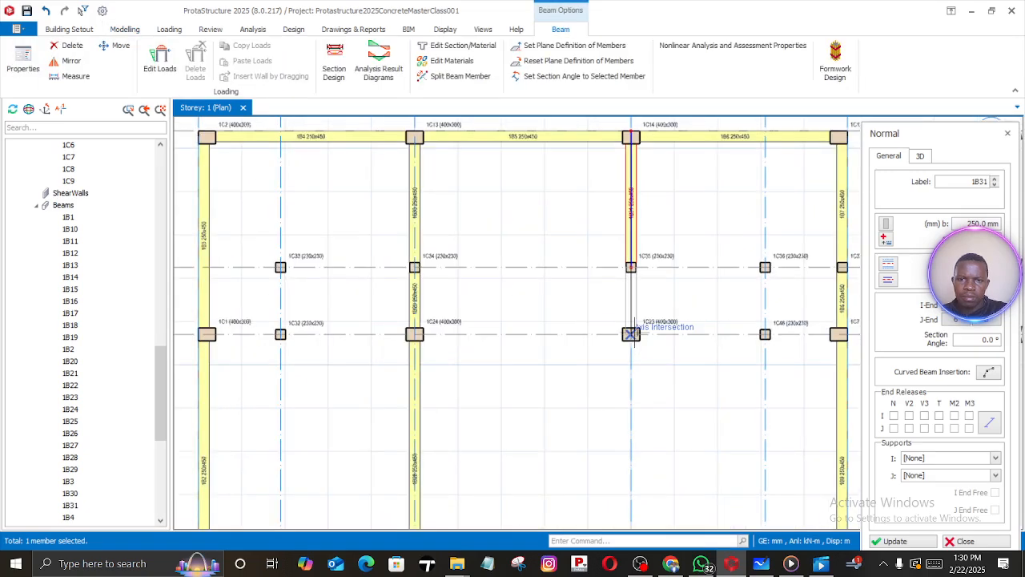
pyautogui.click(631, 334)
pyautogui.scroll(2, 564, 380)
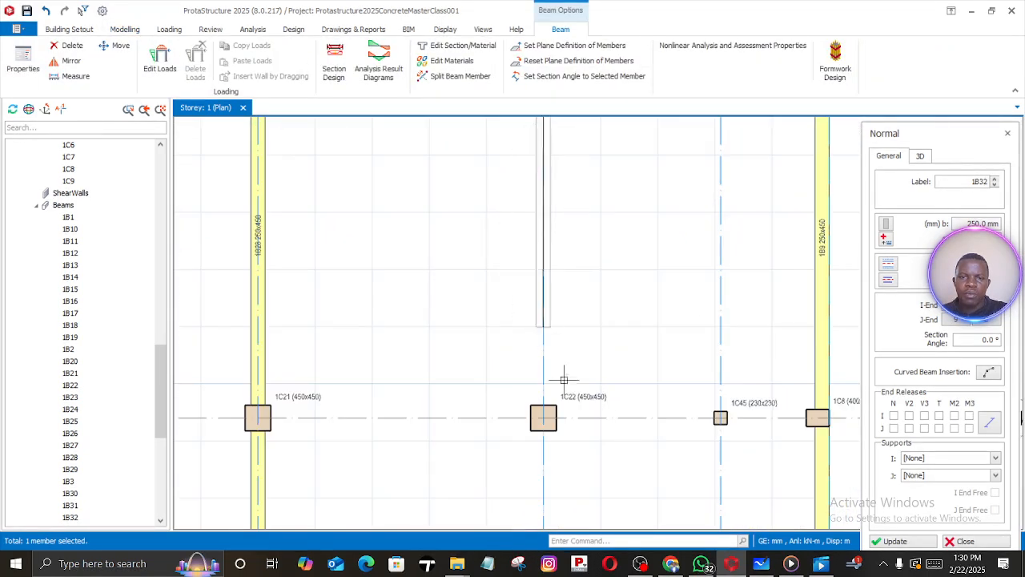
pyautogui.click(543, 418)
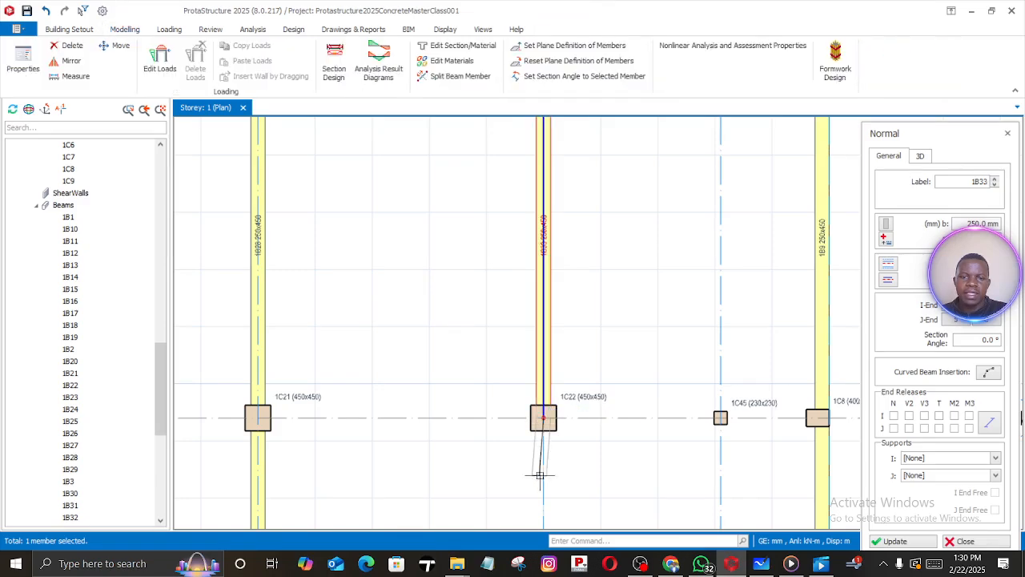
# Continue the 250x450 beams along axis C from axis 4 through axes 3 and 2 to axis 1
pyautogui.click(524, 460)
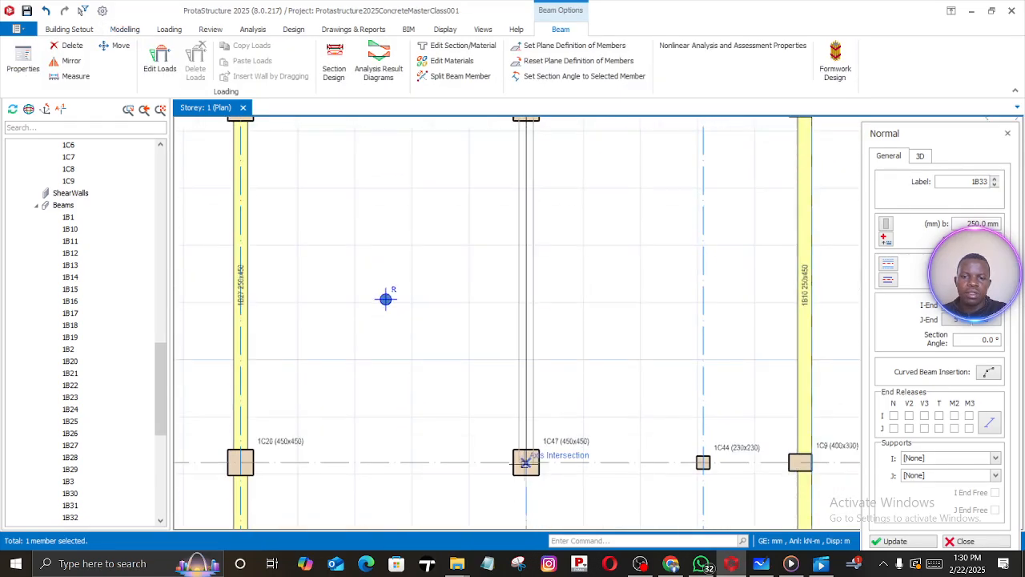
pyautogui.moveTo(524, 460); pyautogui.dragTo(511, 194, button='middle')
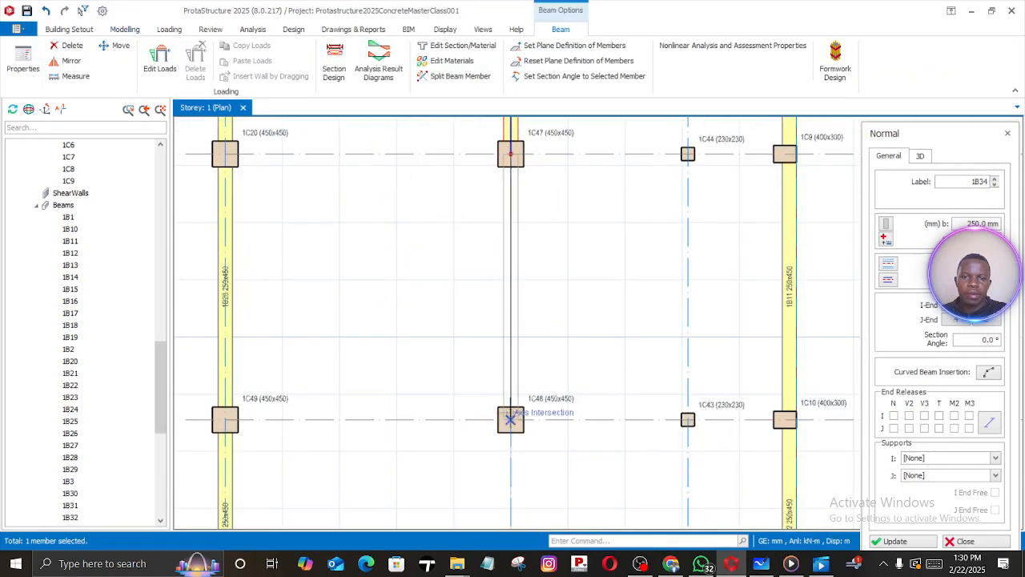
pyautogui.click(511, 419)
pyautogui.moveTo(524, 451); pyautogui.dragTo(508, 293, button='middle')
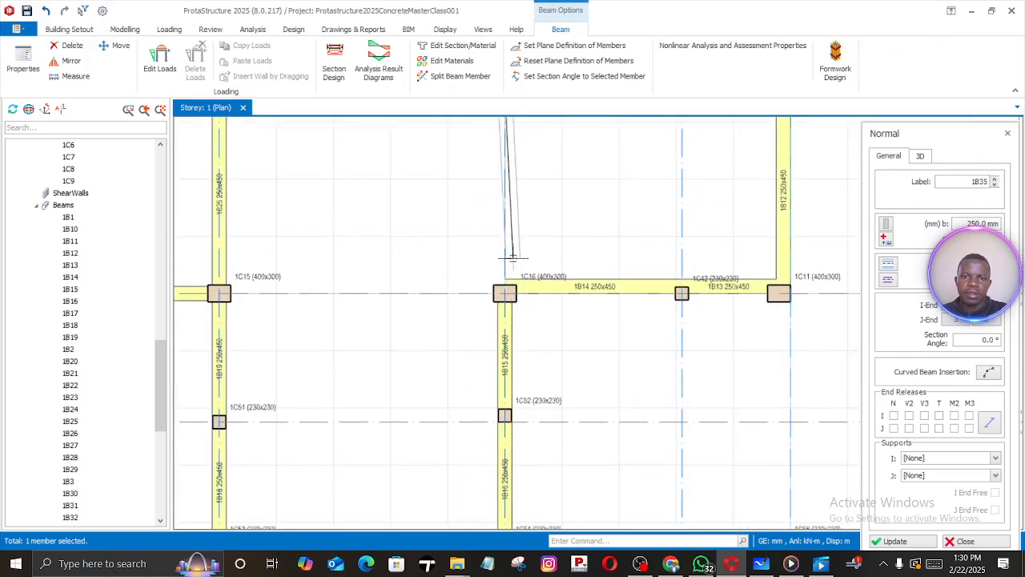
pyautogui.click(505, 293)
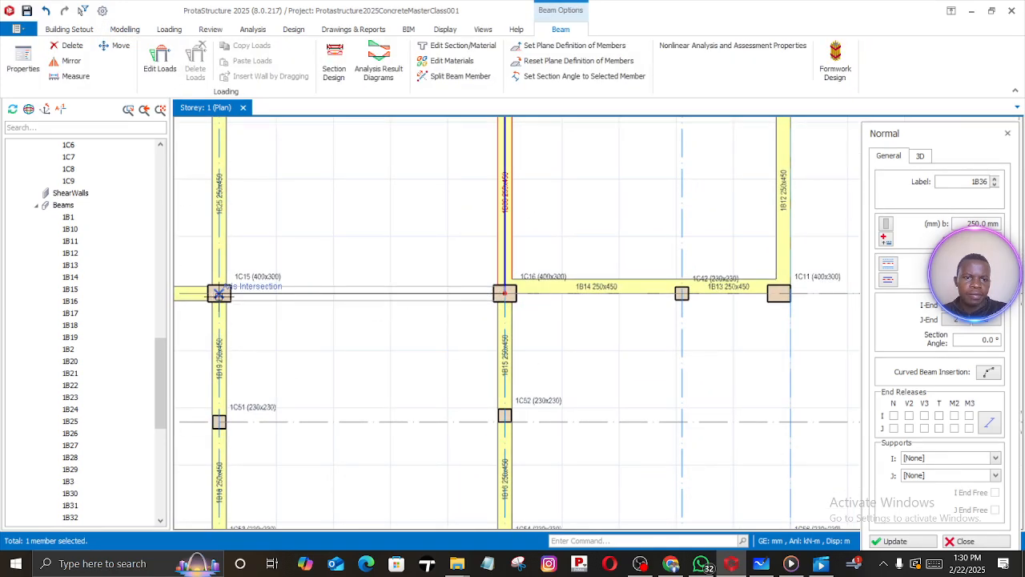
# Insert 250x450 beams between axes B and C along axis 1 and along axis 8, and end beam insertion
pyautogui.click(205, 332)
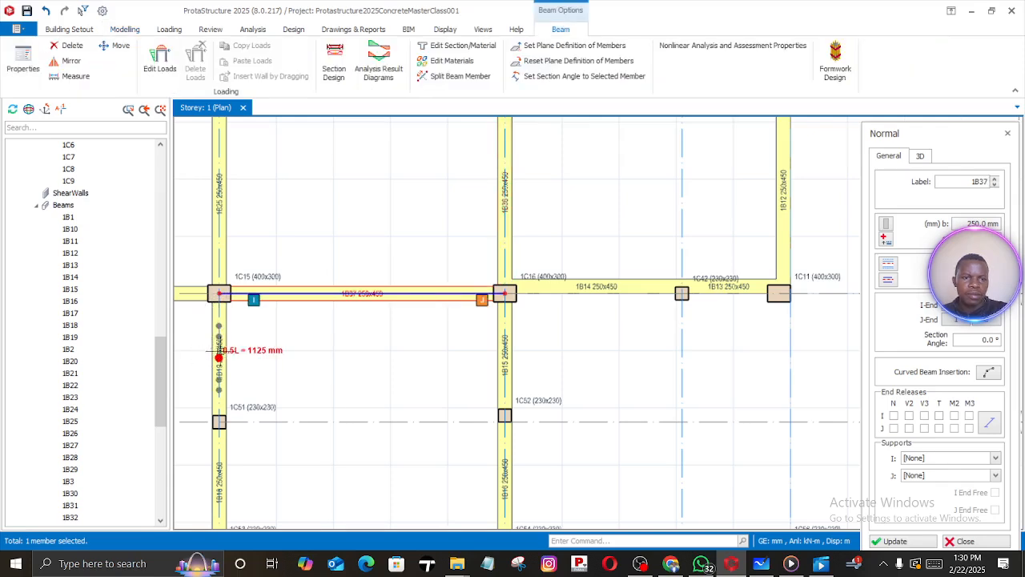
pyautogui.click(219, 420)
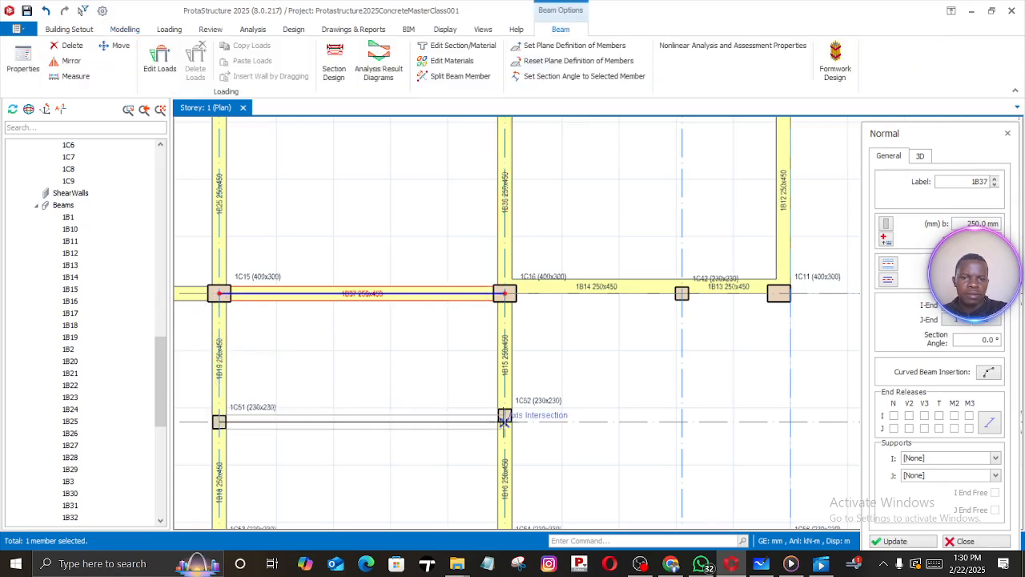
pyautogui.click(504, 421)
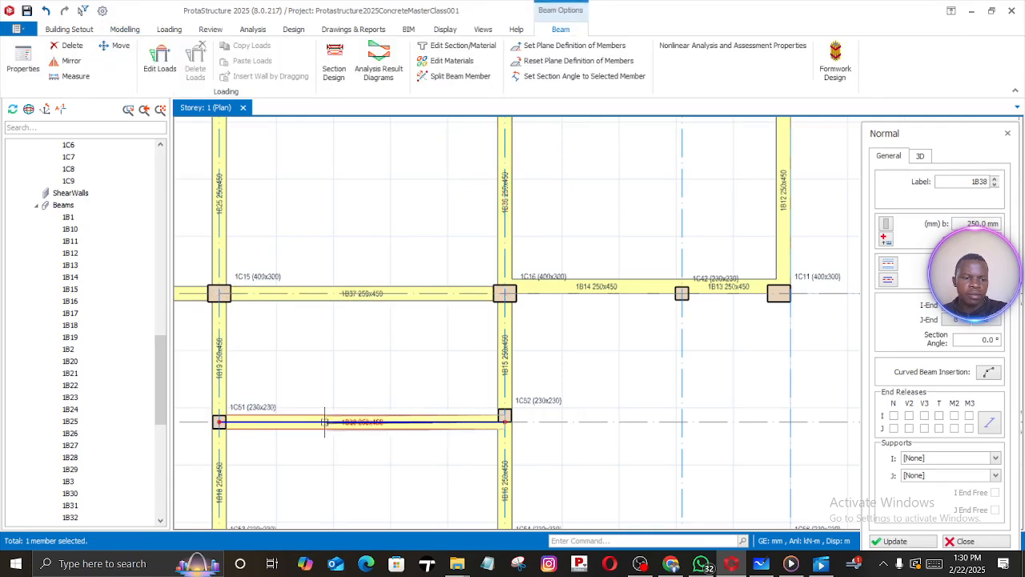
pyautogui.scroll(-2, 341, 431)
pyautogui.scroll(-1, 341, 430)
pyautogui.press('Escape')
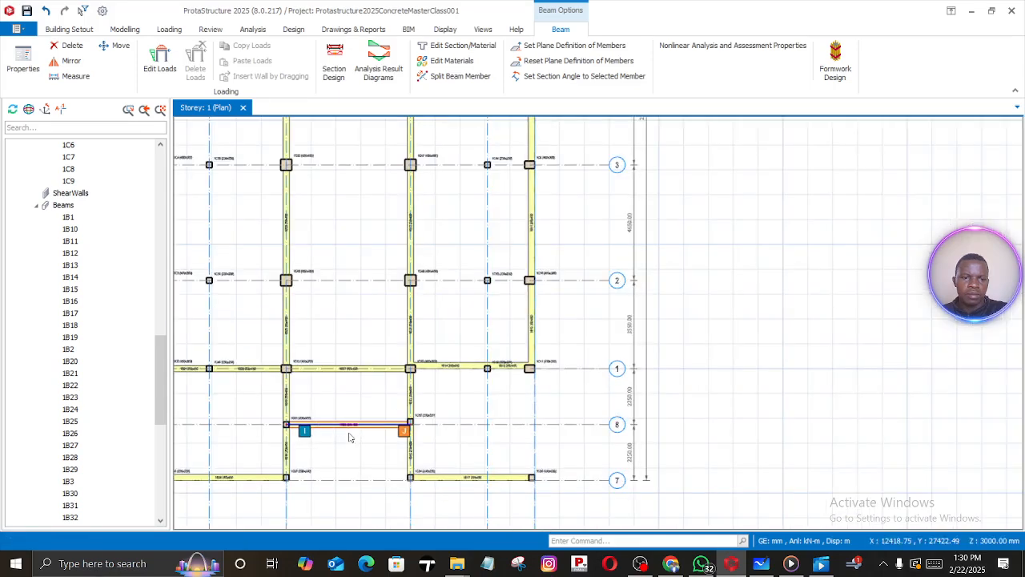
pyautogui.scroll(5, 432, 420)
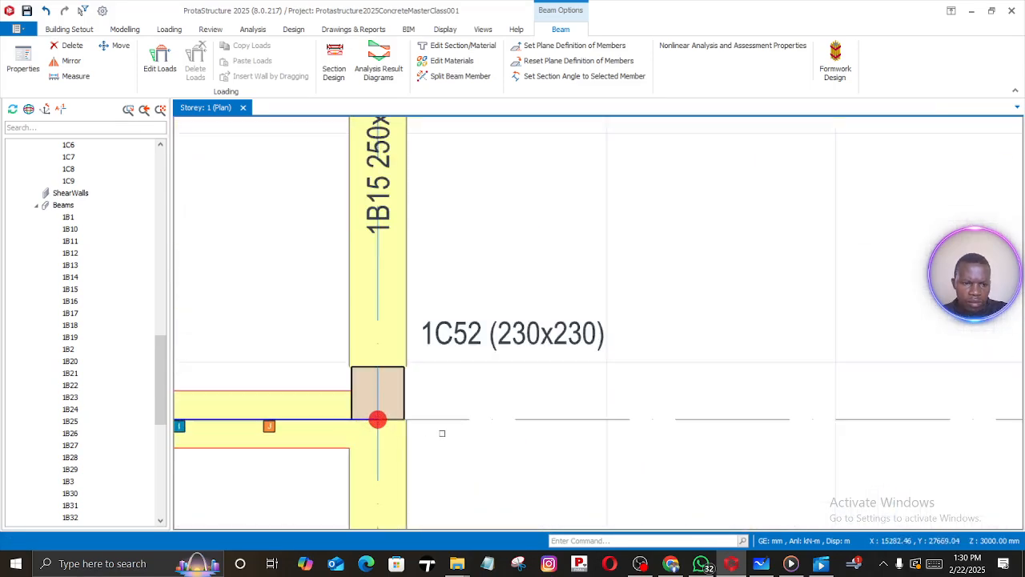
pyautogui.press('Escape')
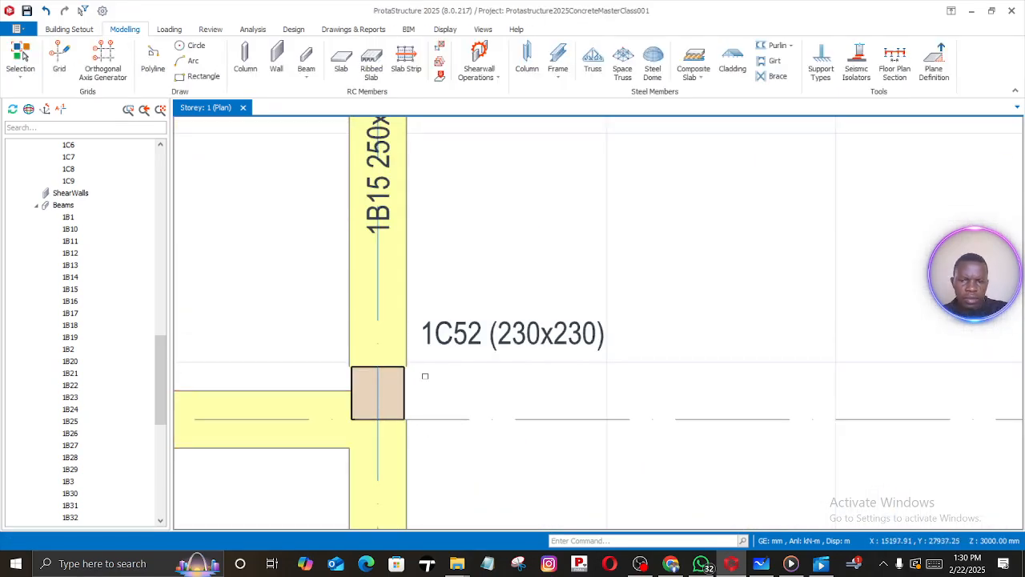
# Change column 1C52's eccentricity to the centred position so it sits centrally on its axis intersection
pyautogui.click(517, 328)
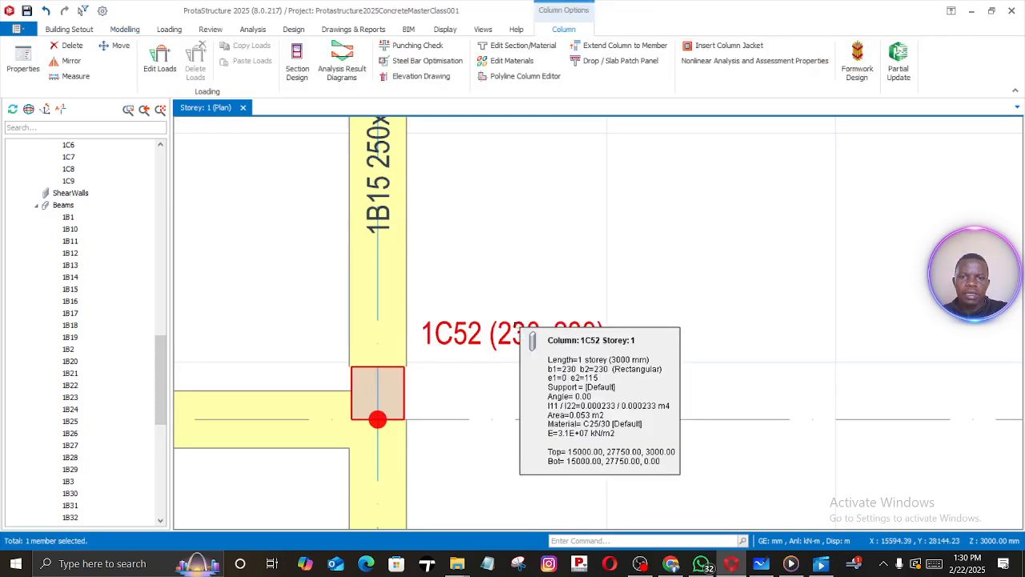
pyautogui.rightClick(518, 329)
pyautogui.click(561, 77)
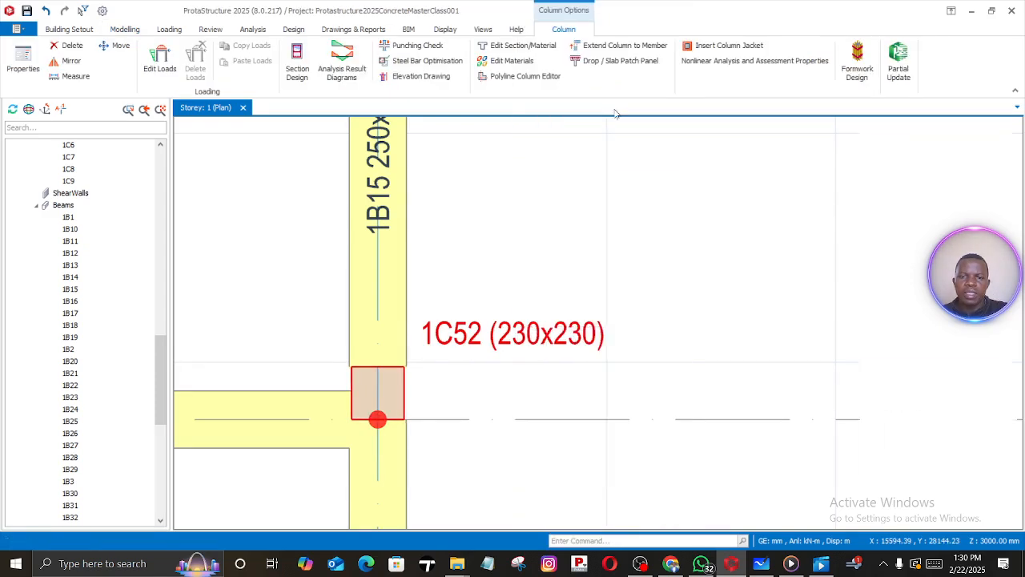
pyautogui.click(884, 277)
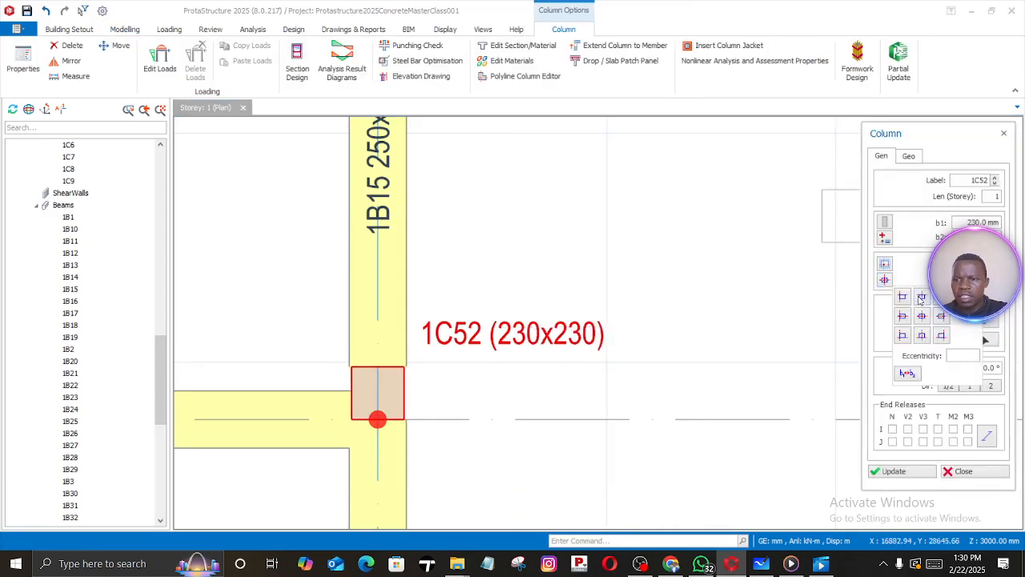
pyautogui.click(921, 316)
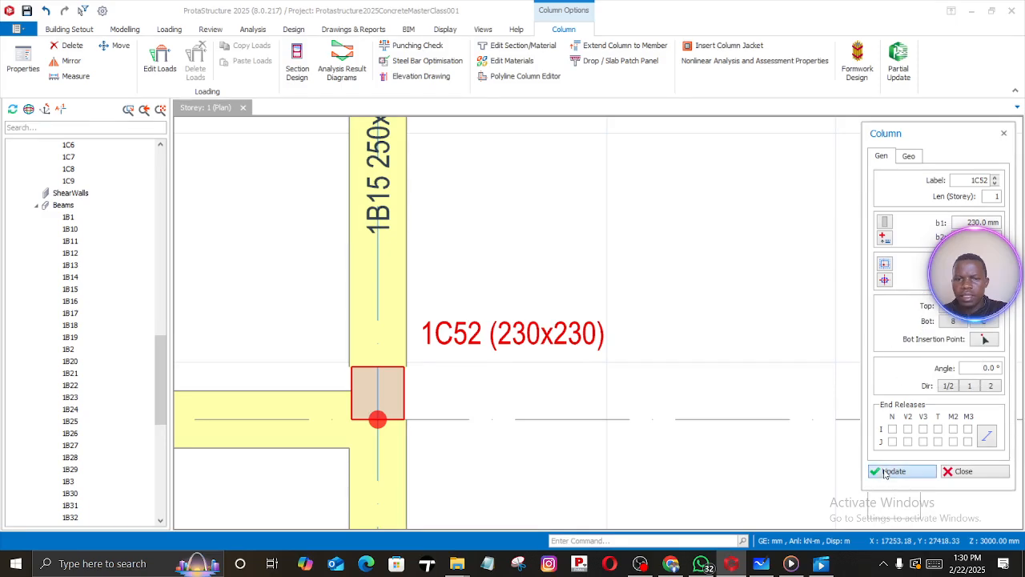
pyautogui.click(888, 471)
pyautogui.press('Escape')
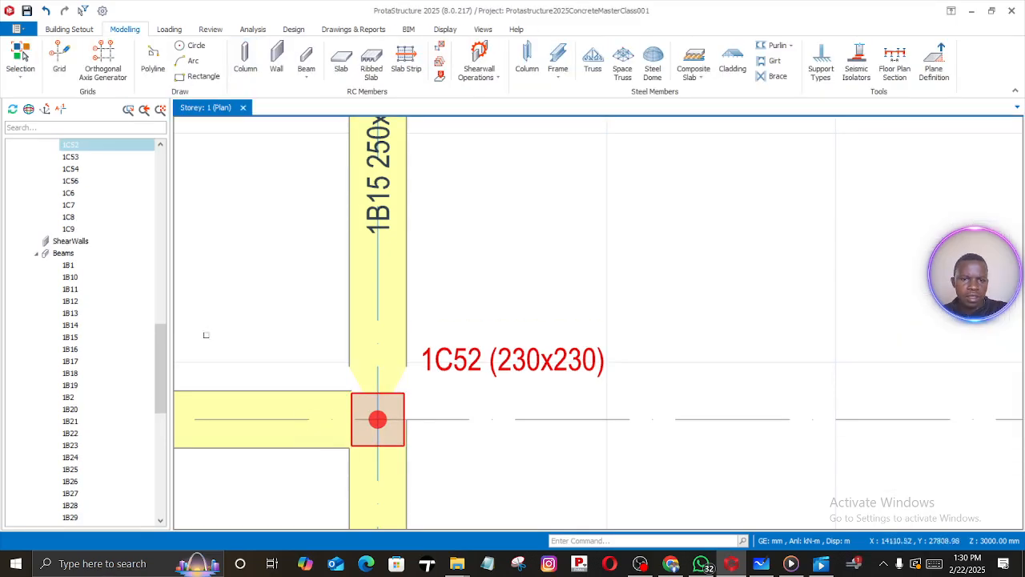
# Delete beam 1B15 between columns 1C16 and 1C52
pyautogui.scroll(-6, 206, 335)
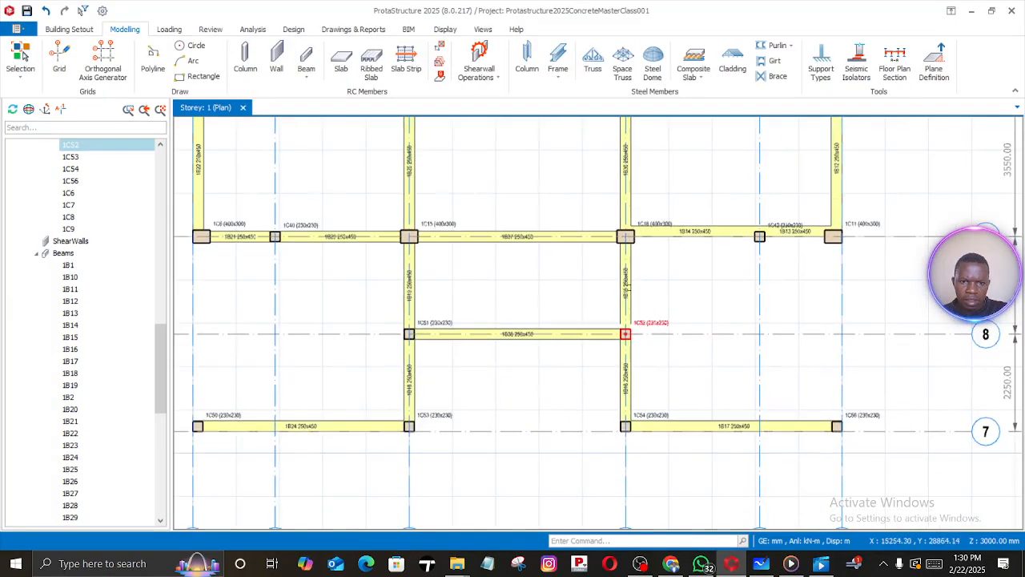
pyautogui.scroll(4, 628, 286)
pyautogui.click(634, 240)
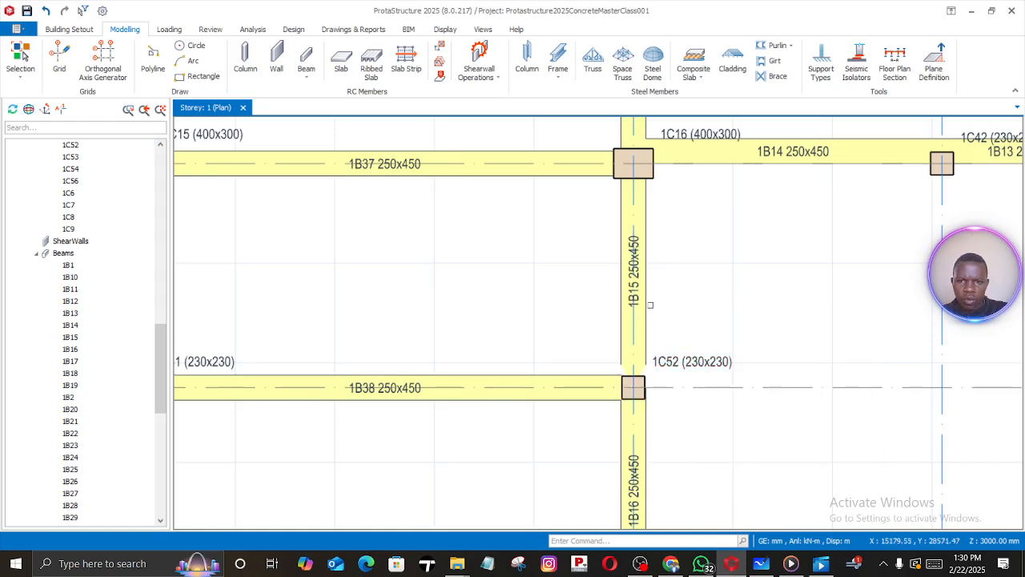
pyautogui.rightClick(644, 174)
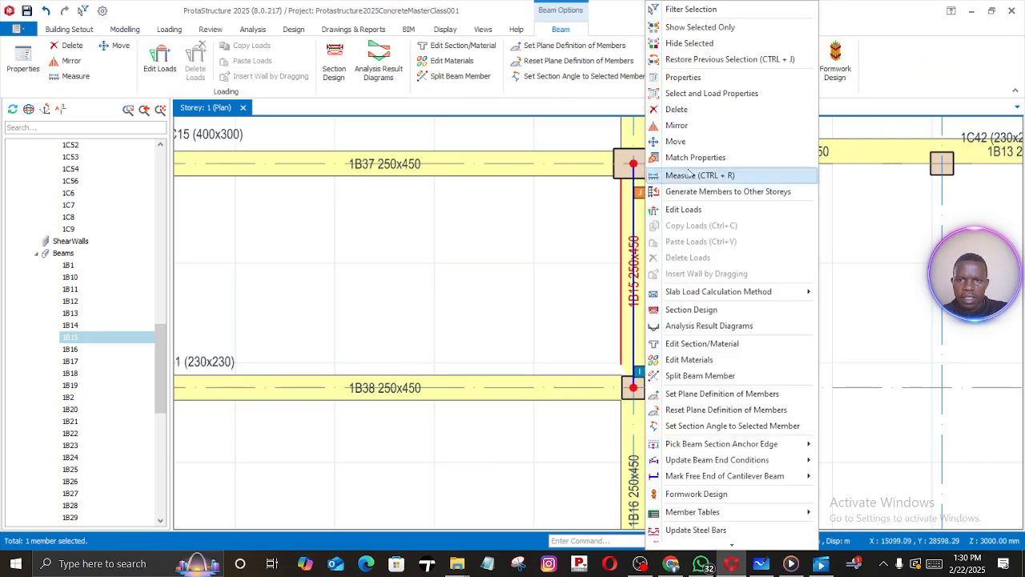
pyautogui.click(677, 109)
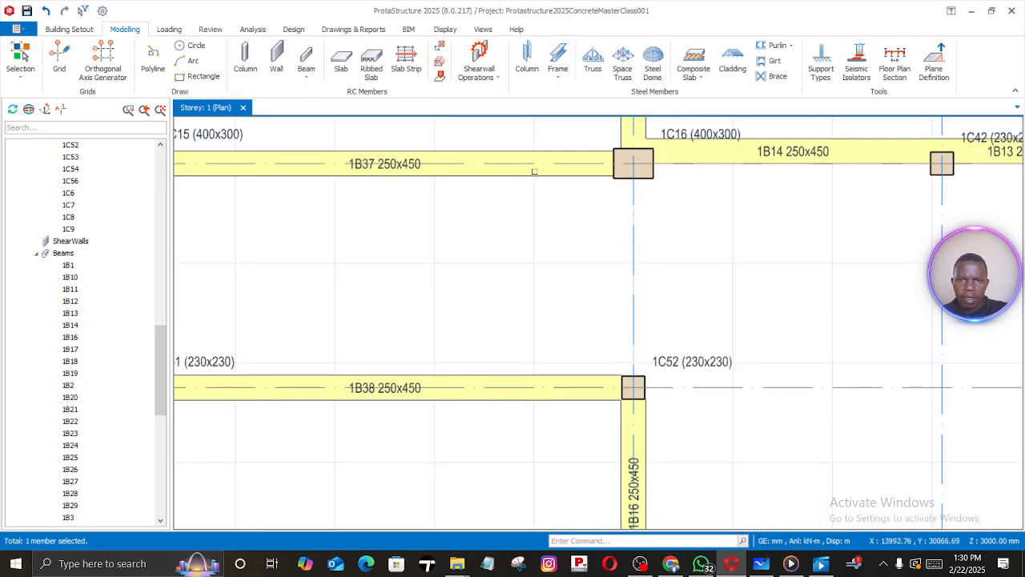
# Insert a beam between columns 1C16 and 1C52, using the properties of 250x450 beam 1B37
pyautogui.rightClick(521, 173)
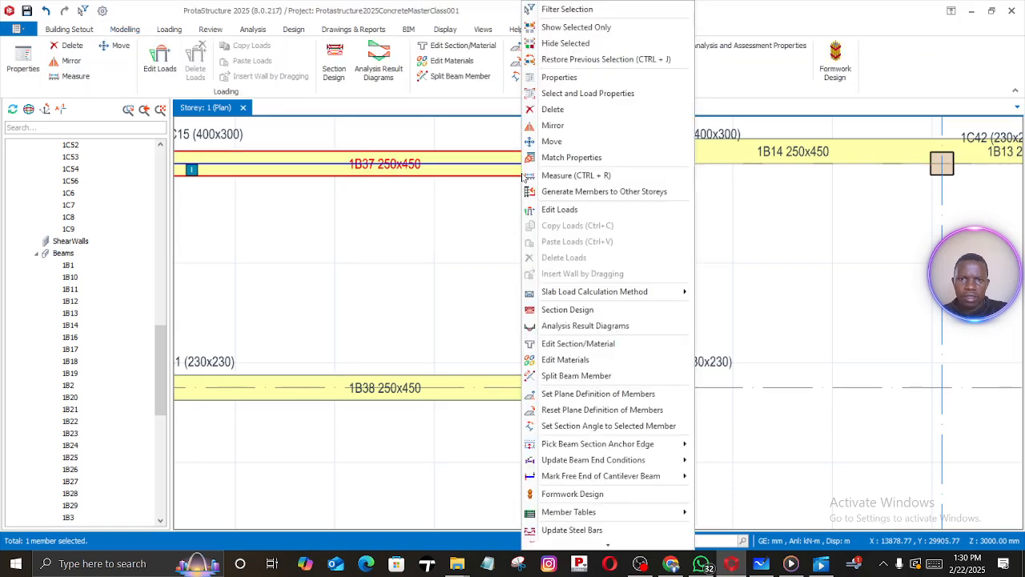
pyautogui.click(562, 84)
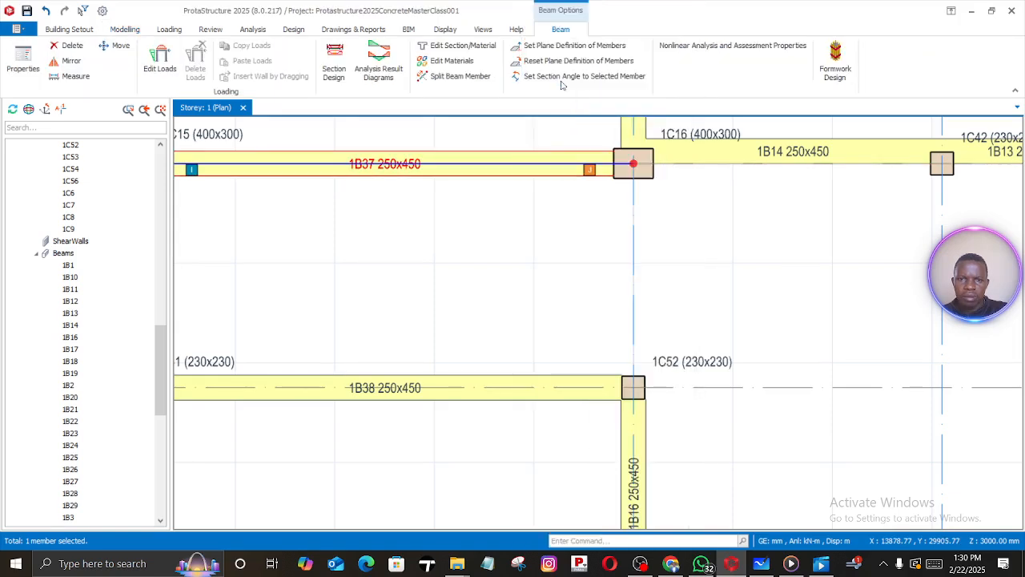
pyautogui.click(632, 163)
pyautogui.click(633, 387)
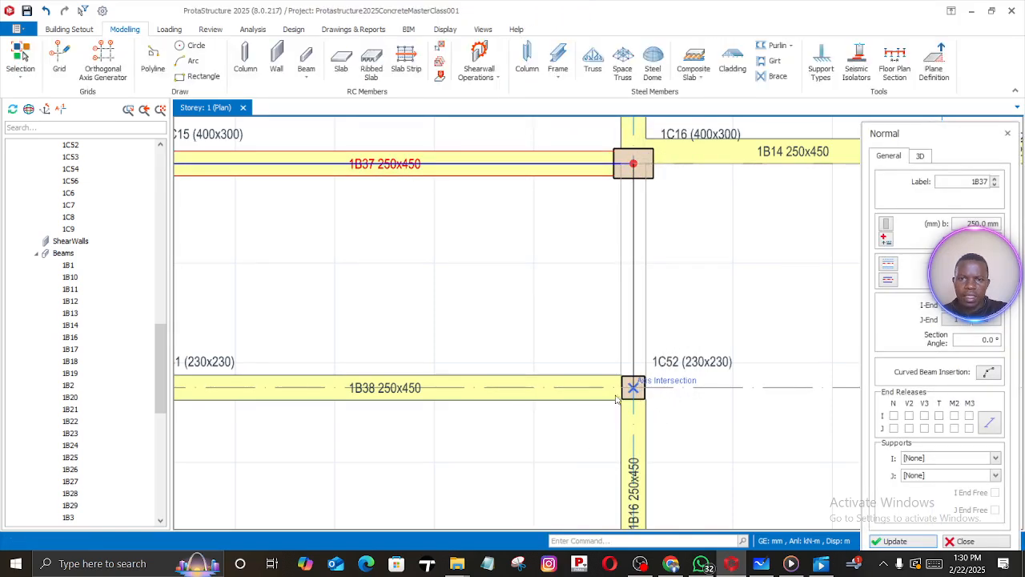
# Insert 250x450 beams along axis 2 from column 1C5 through the intermediate columns to column 1C10
pyautogui.scroll(-3, 485, 429)
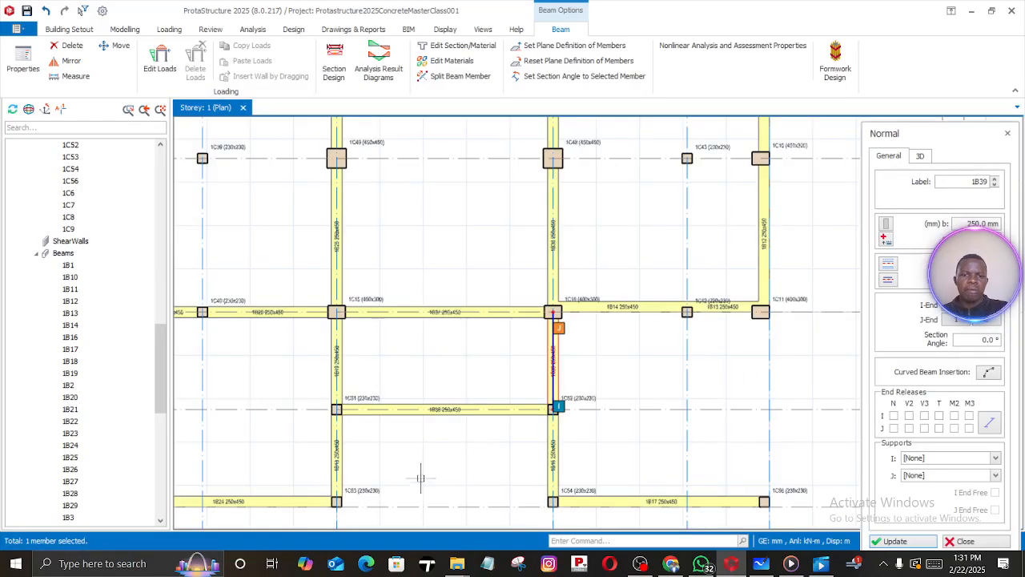
pyautogui.moveTo(449, 440); pyautogui.dragTo(616, 366, button='middle')
pyautogui.moveTo(481, 340); pyautogui.dragTo(495, 502, button='middle')
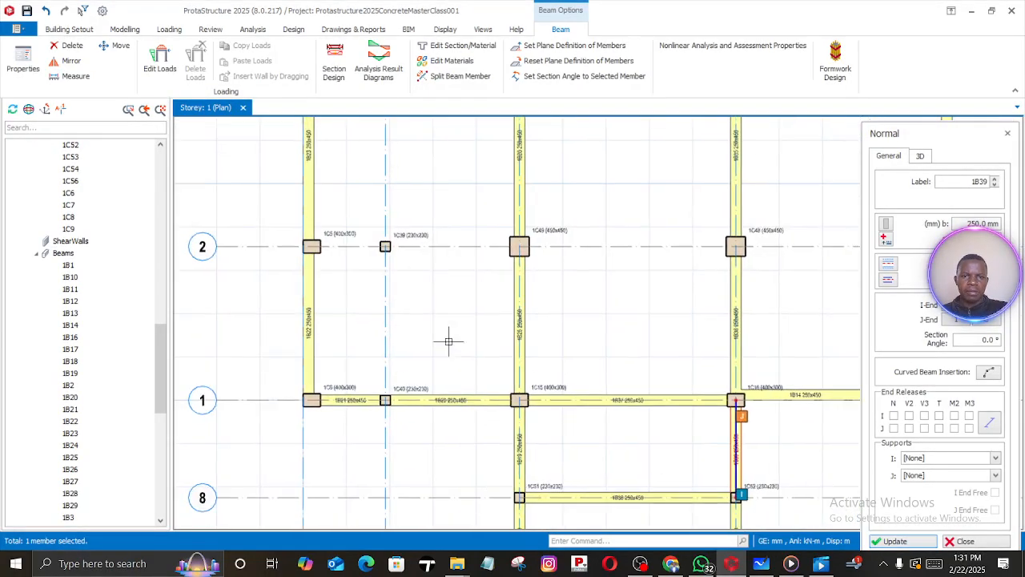
pyautogui.moveTo(449, 341); pyautogui.dragTo(423, 373, button='middle')
pyautogui.click(284, 278)
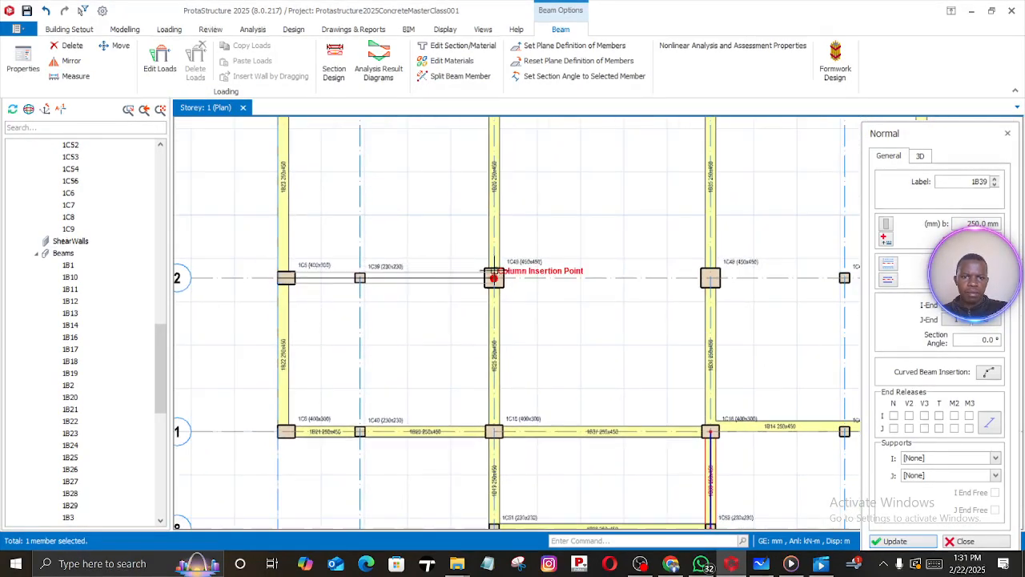
pyautogui.click(494, 277)
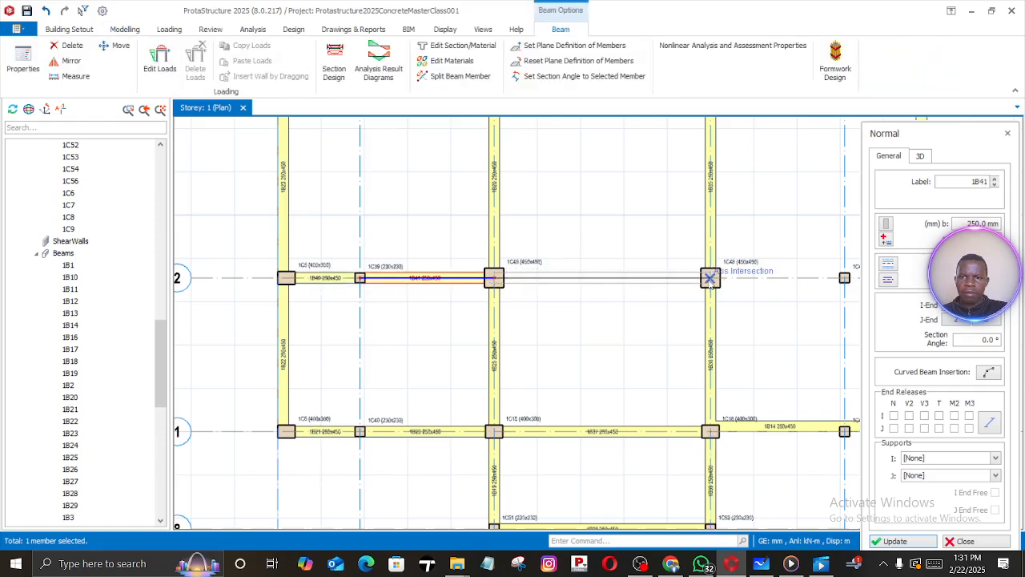
pyautogui.click(709, 278)
pyautogui.moveTo(748, 300); pyautogui.dragTo(402, 345, button='middle')
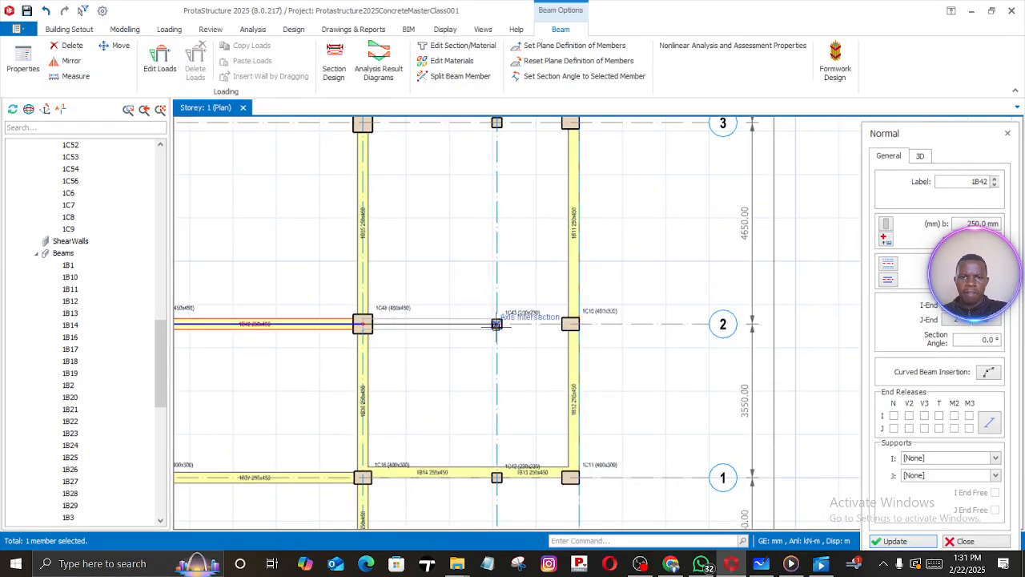
pyautogui.click(497, 324)
pyautogui.click(571, 324)
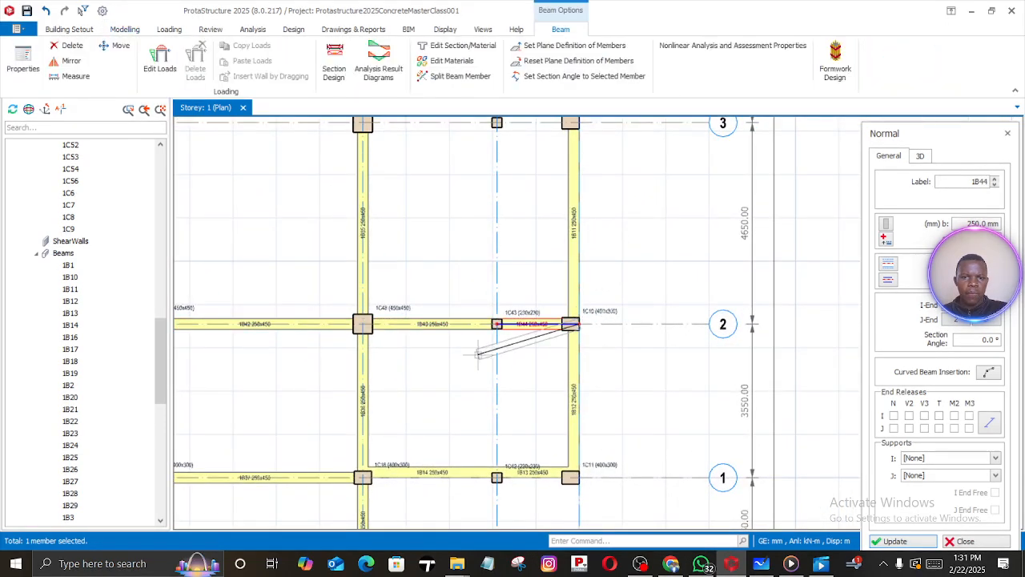
# Insert 250x450 beams along axis 3 from column 1C4 through the intermediate columns to column 1C9
pyautogui.moveTo(415, 285); pyautogui.dragTo(504, 352, button='middle')
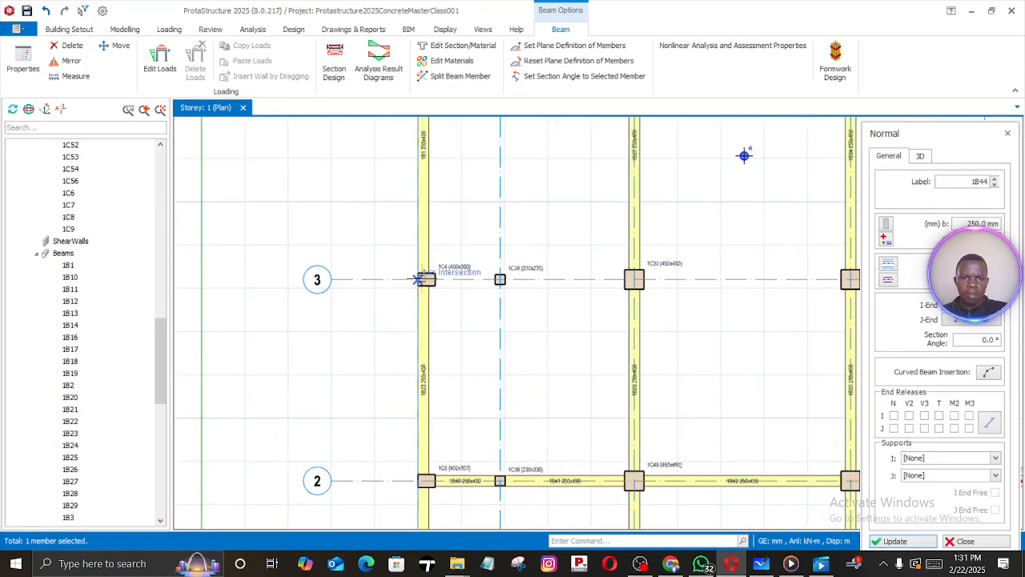
pyautogui.click(501, 279)
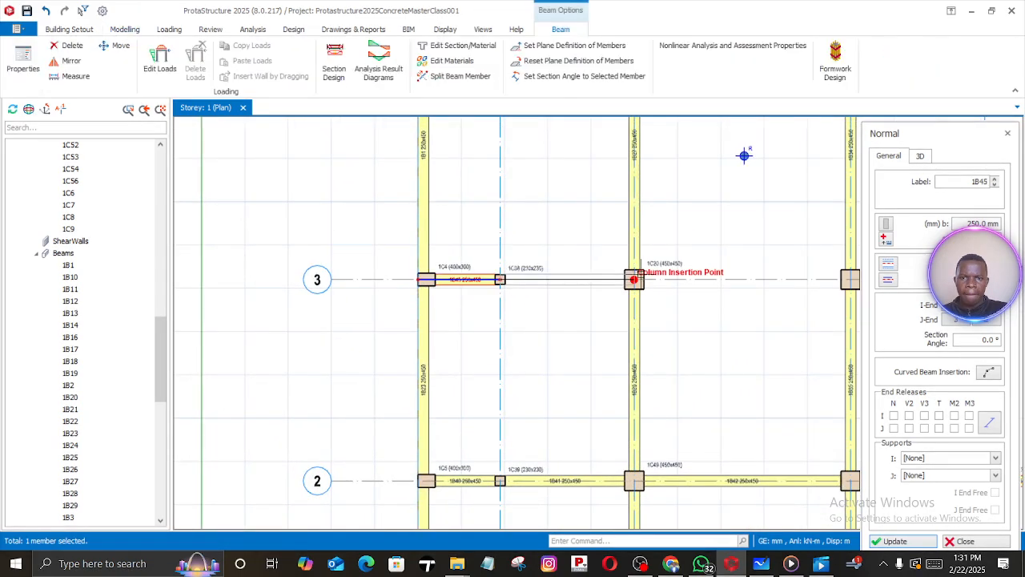
pyautogui.click(633, 279)
pyautogui.moveTo(721, 308); pyautogui.dragTo(344, 334, button='middle')
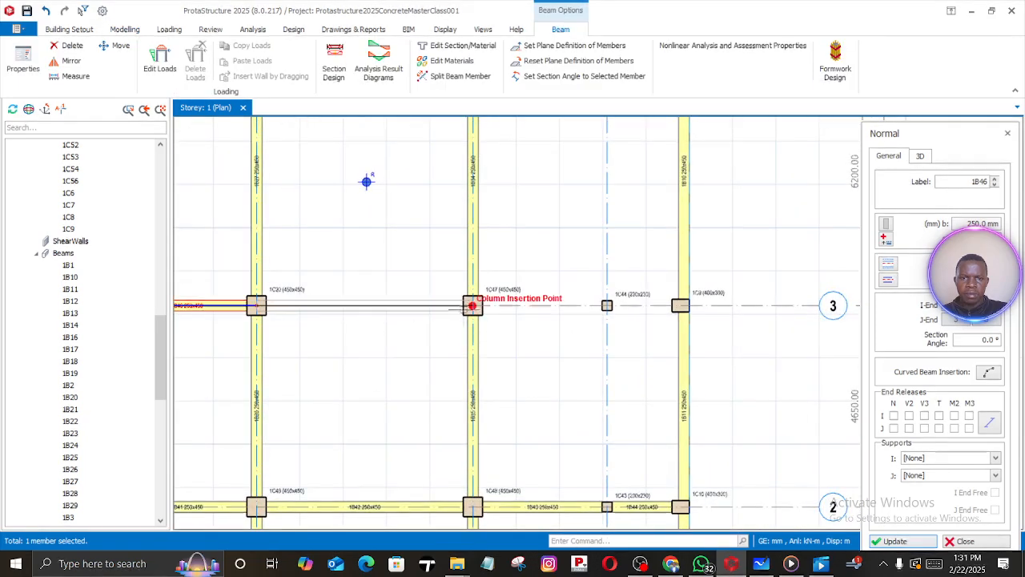
pyautogui.click(569, 302)
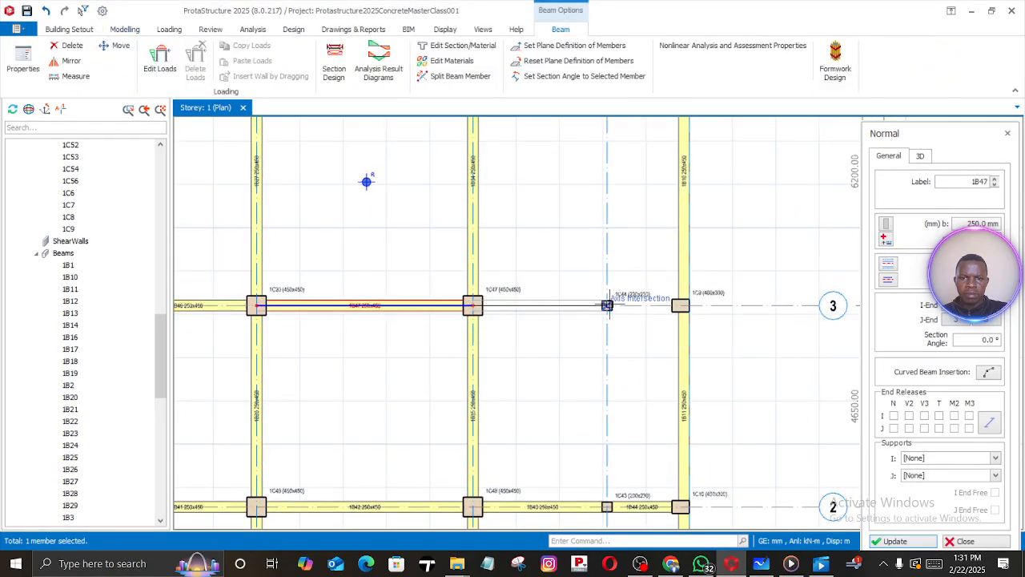
pyautogui.click(608, 306)
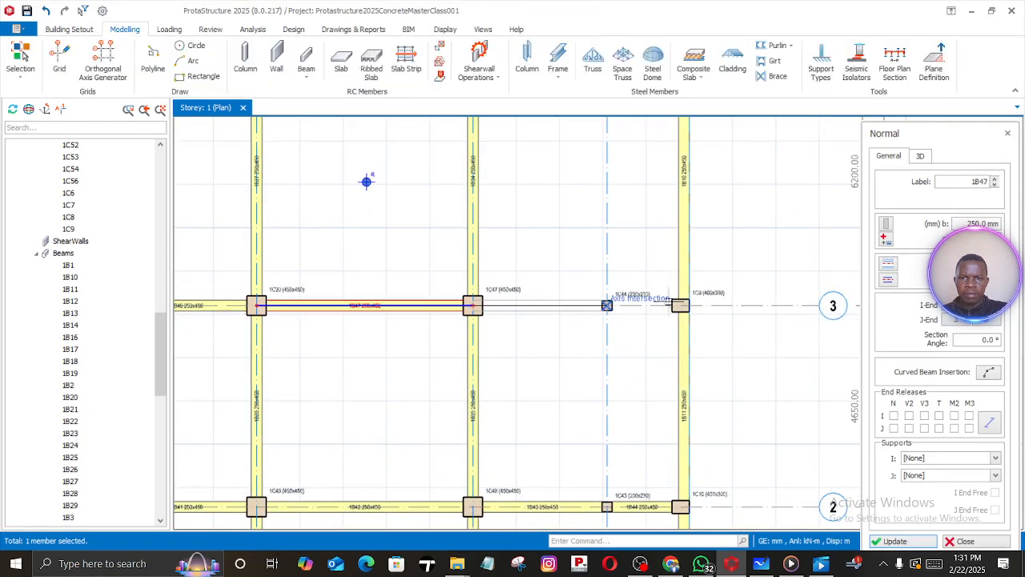
pyautogui.click(683, 305)
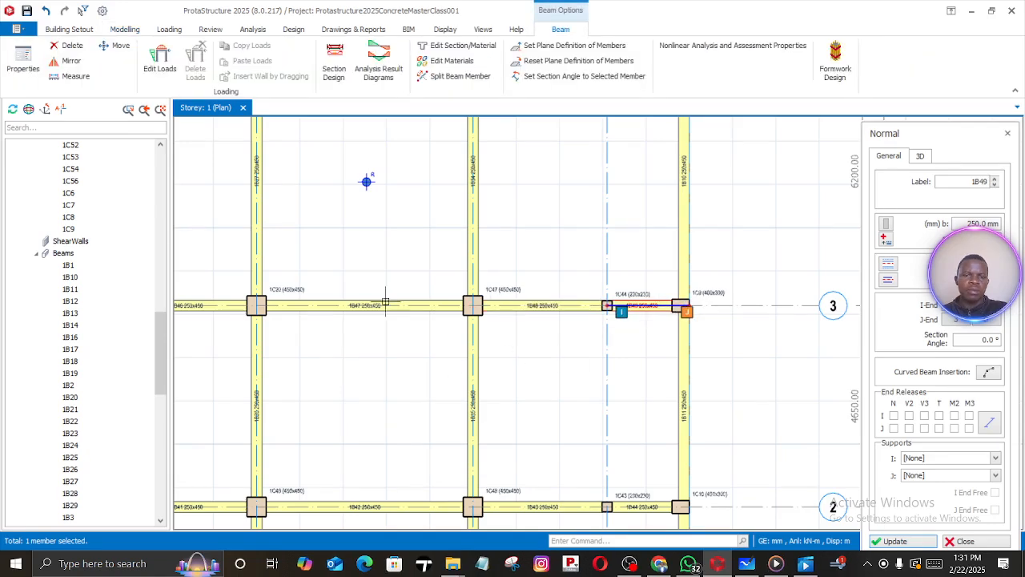
# Insert 250x450 beams along axis 4 from column 1C3 through column 1C31 to column 1C21
pyautogui.moveTo(385, 301); pyautogui.dragTo(691, 344, button='middle')
pyautogui.moveTo(503, 213); pyautogui.dragTo(491, 304, button='middle')
pyautogui.scroll(-3, 491, 305)
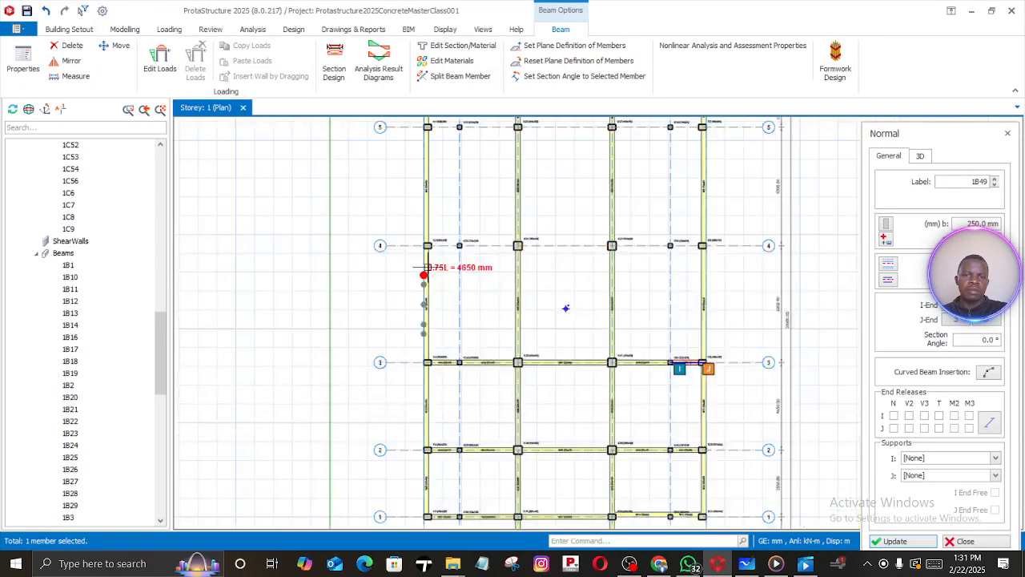
pyautogui.scroll(6, 566, 307)
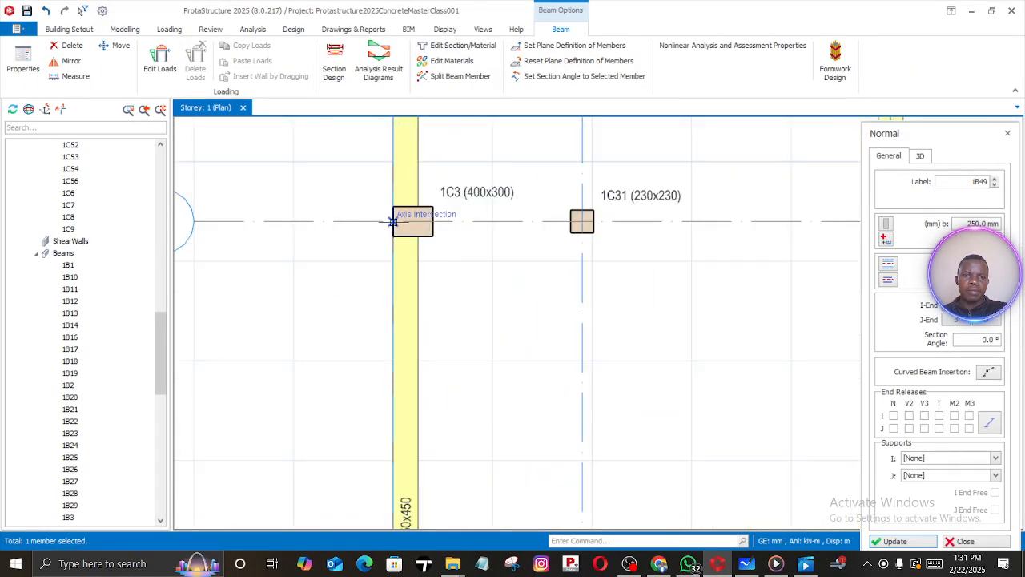
pyautogui.click(393, 221)
pyautogui.click(579, 221)
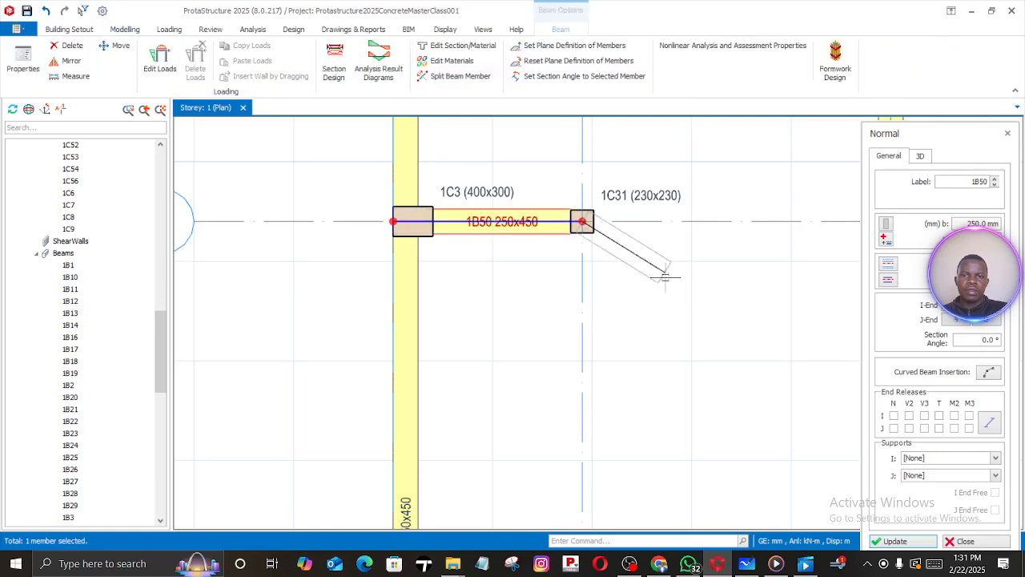
pyautogui.moveTo(661, 282); pyautogui.dragTo(292, 325, button='middle')
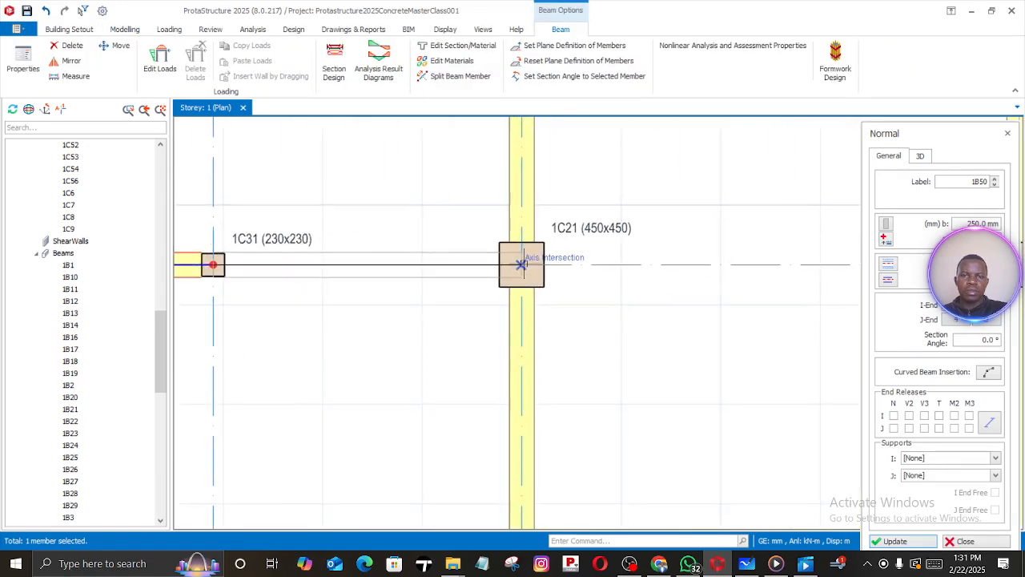
pyautogui.click(521, 264)
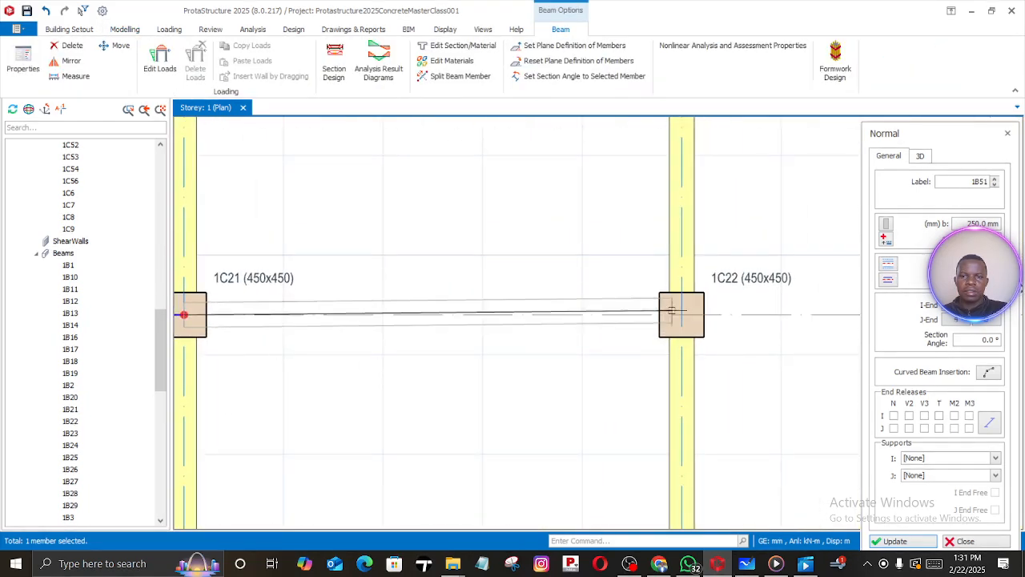
# Continue the axis 4 beams from column 1C21 through 1C22 and 1C45 to column 1C8, ending beam insertion
pyautogui.click(678, 311)
pyautogui.moveTo(728, 337); pyautogui.dragTo(536, 352, button='middle')
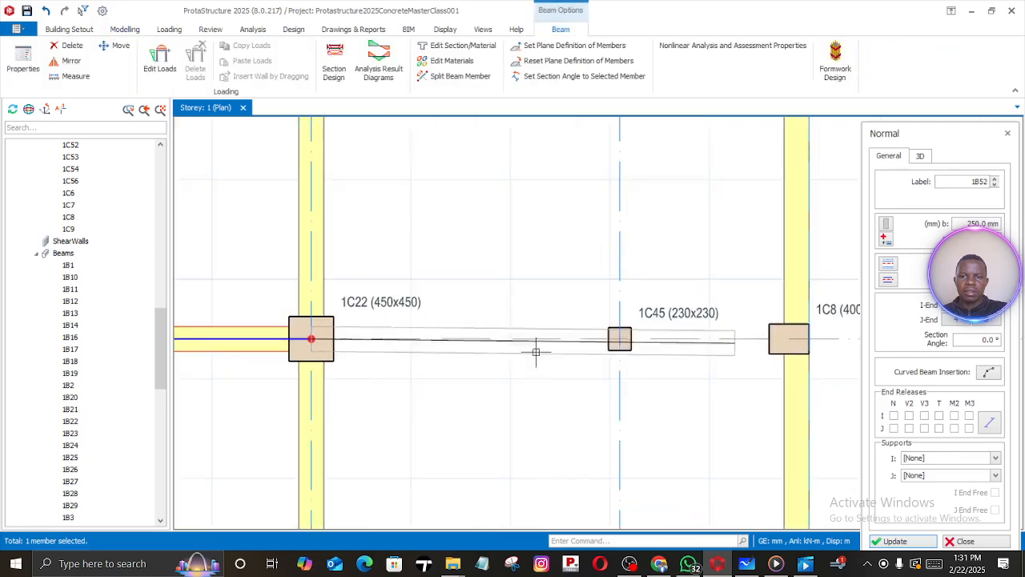
pyautogui.click(620, 337)
pyautogui.moveTo(696, 360); pyautogui.dragTo(535, 389, button='middle')
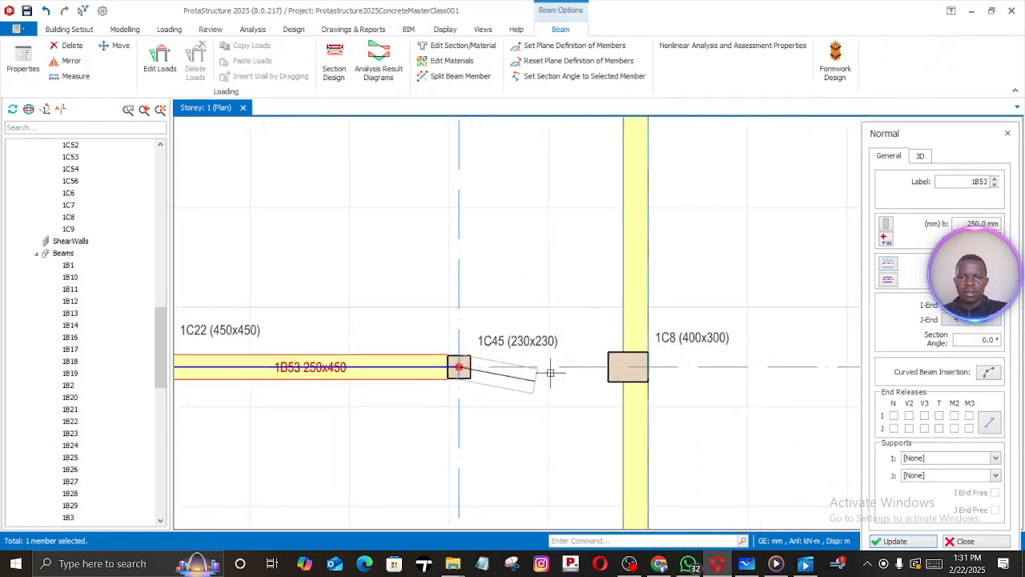
pyautogui.click(648, 366)
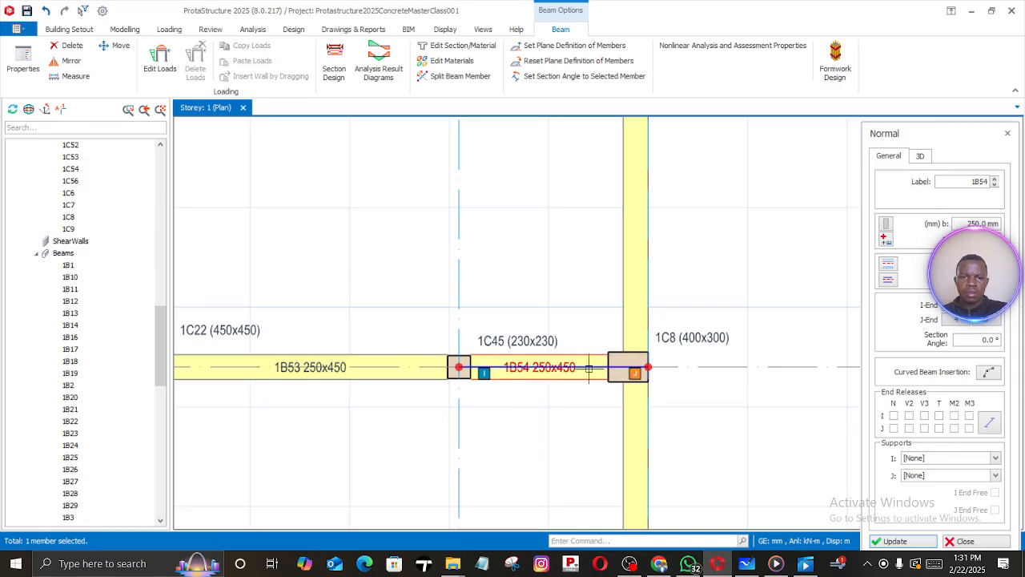
pyautogui.scroll(2, 494, 377)
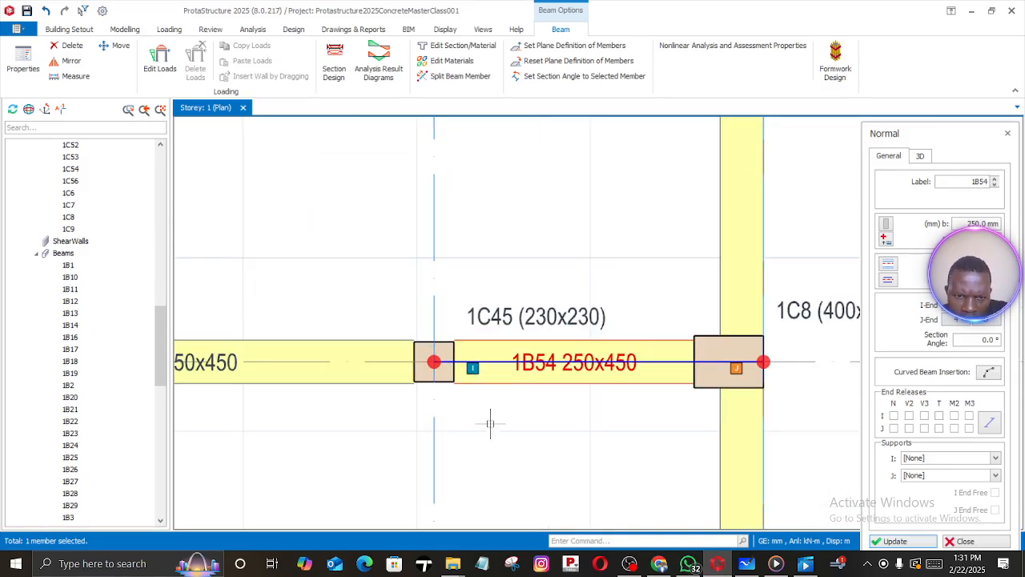
pyautogui.press('Escape')
# Insert a 250x450 beam along axis 5 from column 1C1 to column 1C32, starting from the existing axis A beam's properties
pyautogui.scroll(-3, 493, 353)
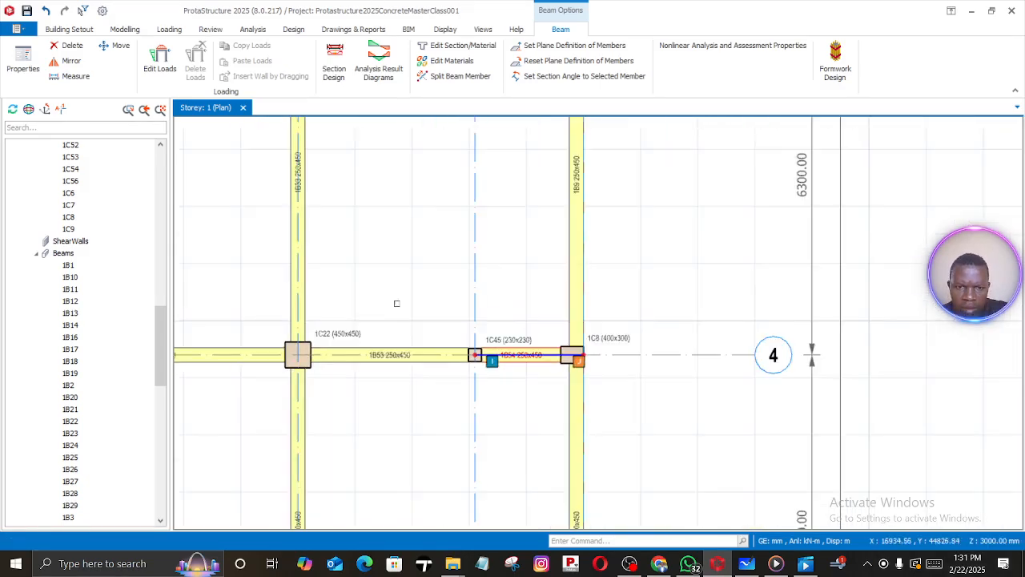
pyautogui.moveTo(397, 307); pyautogui.dragTo(753, 368, button='middle')
pyautogui.scroll(-6, 525, 301)
pyautogui.moveTo(498, 283); pyautogui.dragTo(584, 391, button='middle')
pyautogui.scroll(4, 415, 325)
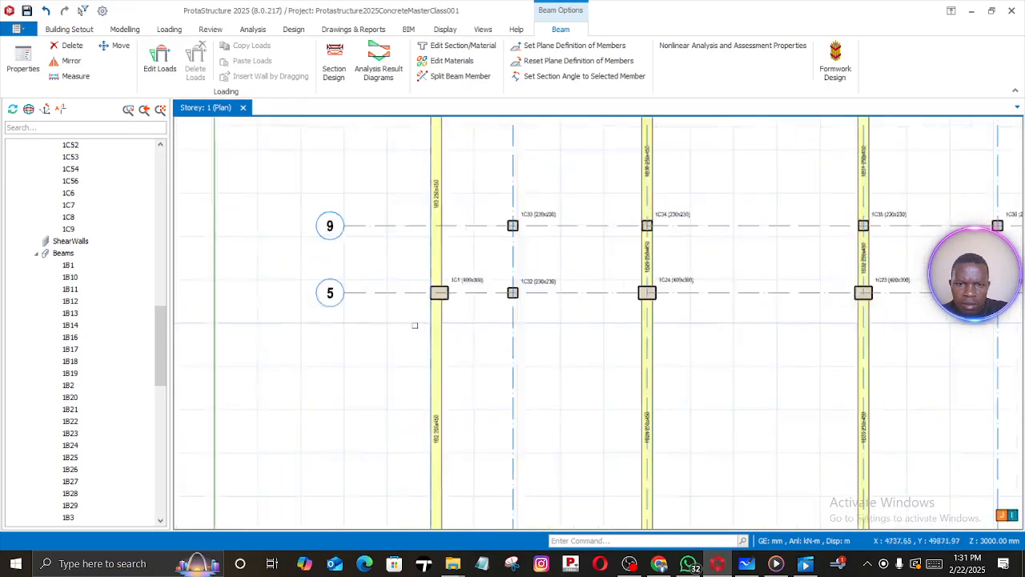
pyautogui.scroll(3, 433, 309)
pyautogui.click(441, 344)
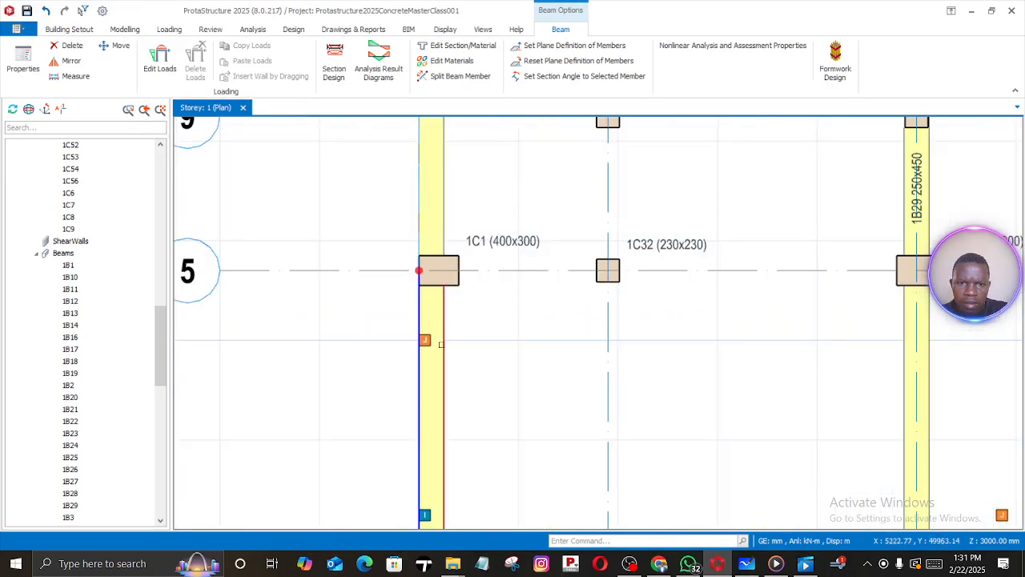
pyautogui.rightClick(340, 287)
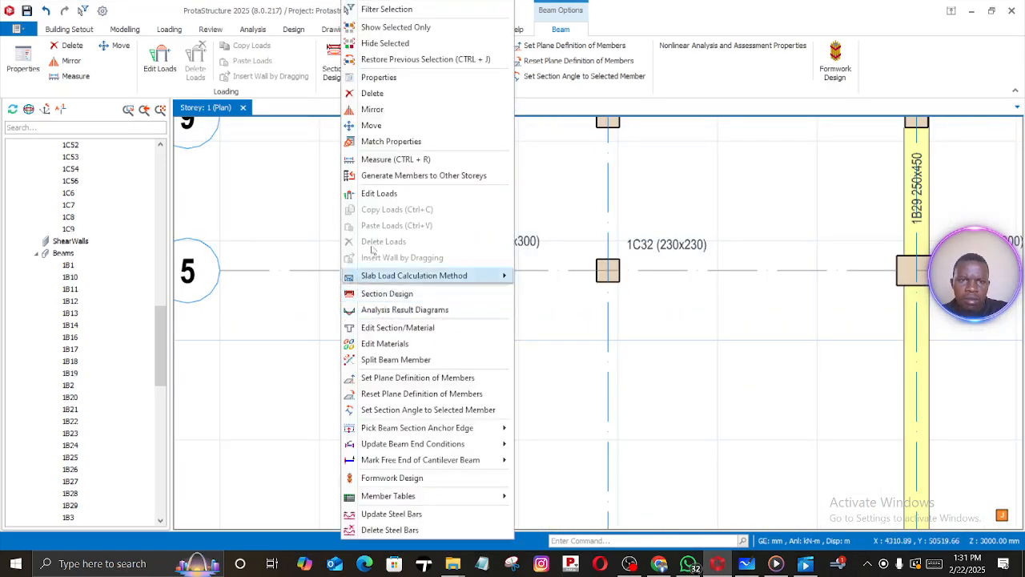
pyautogui.click(377, 81)
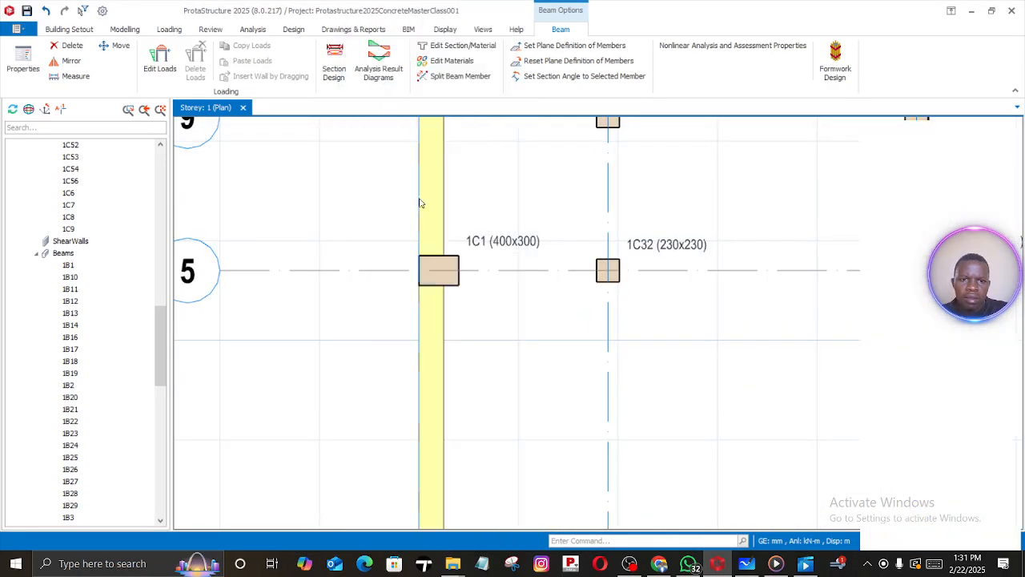
pyautogui.click(417, 271)
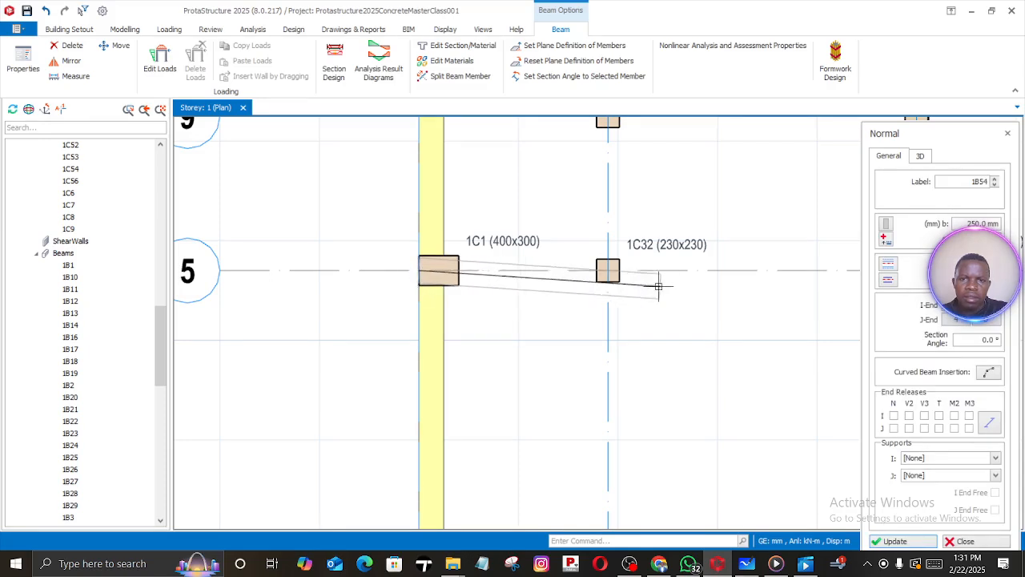
pyautogui.click(608, 271)
# Continue the 250x450 beams along axis 5 from column 1C32 through 1C24, 1C23 and 1C46 to column 1C7
pyautogui.moveTo(705, 320); pyautogui.dragTo(183, 366, button='middle')
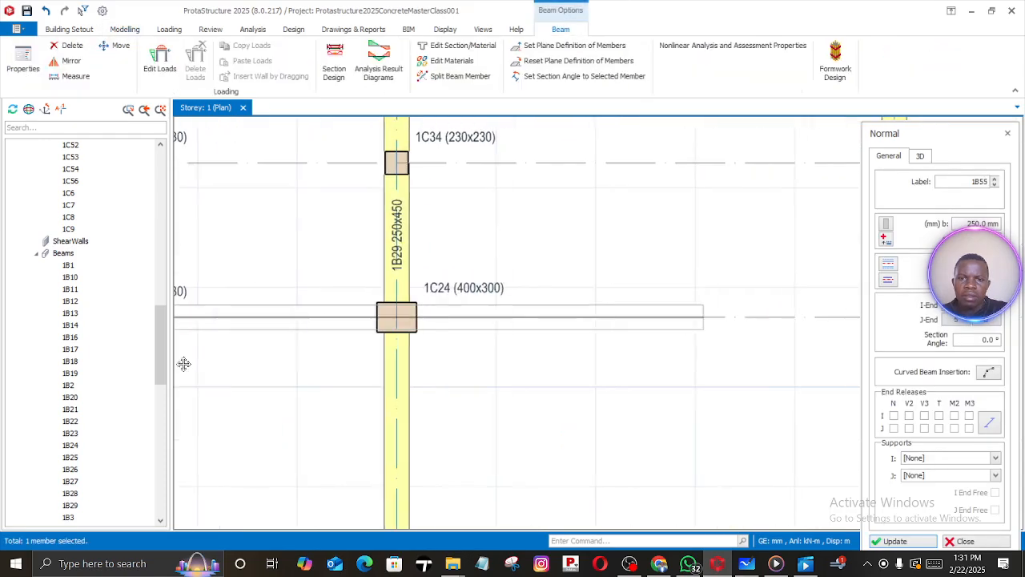
pyautogui.click(392, 316)
pyautogui.moveTo(777, 321); pyautogui.dragTo(521, 344, button='middle')
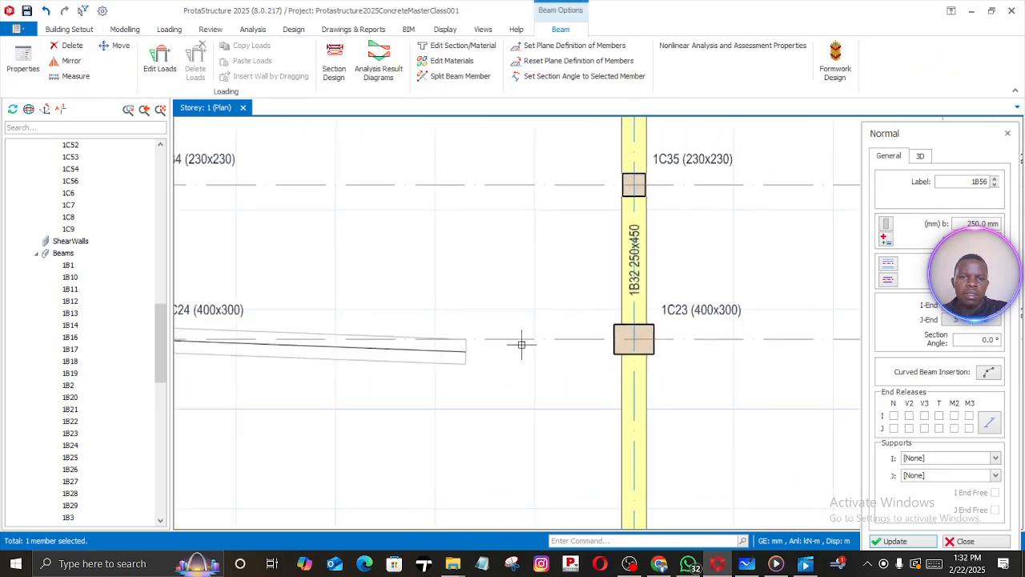
pyautogui.click(632, 340)
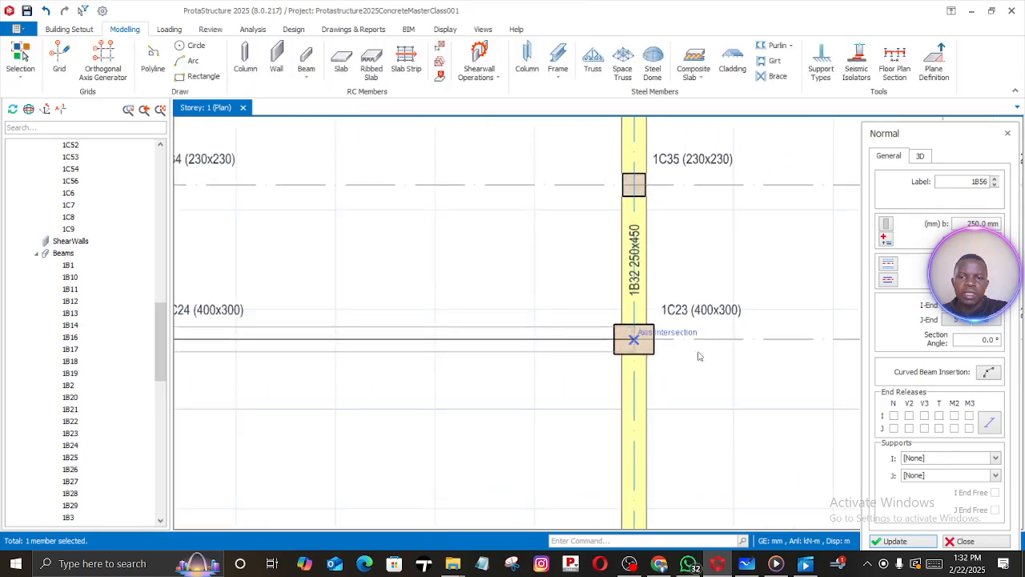
pyautogui.moveTo(703, 354); pyautogui.dragTo(336, 382, button='middle')
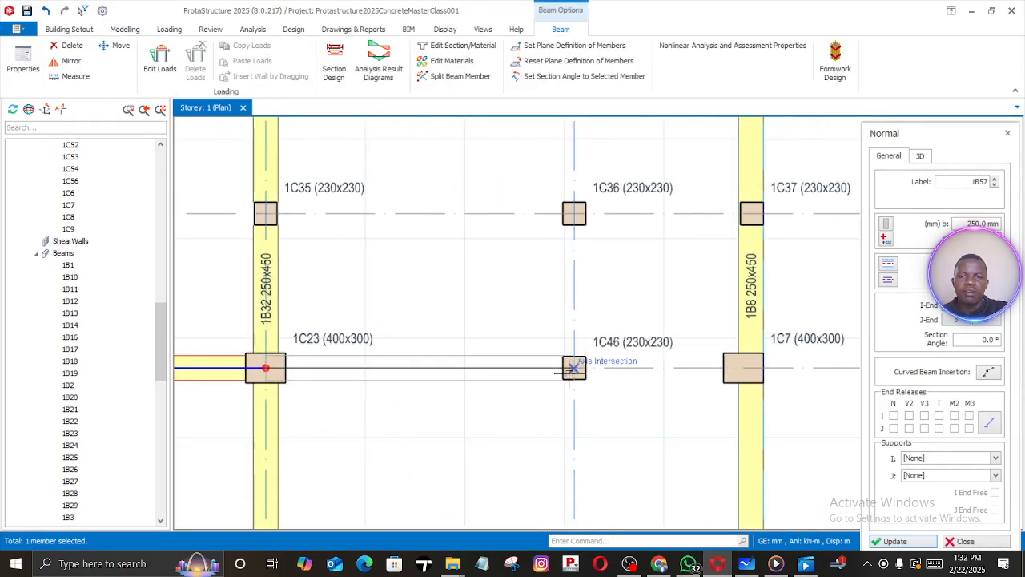
pyautogui.click(573, 369)
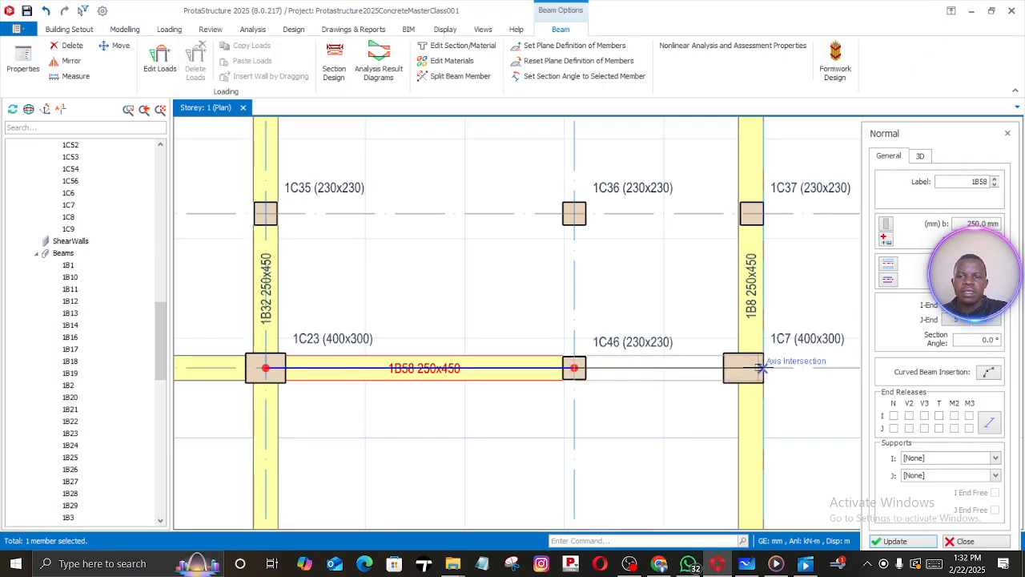
pyautogui.scroll(2, 761, 368)
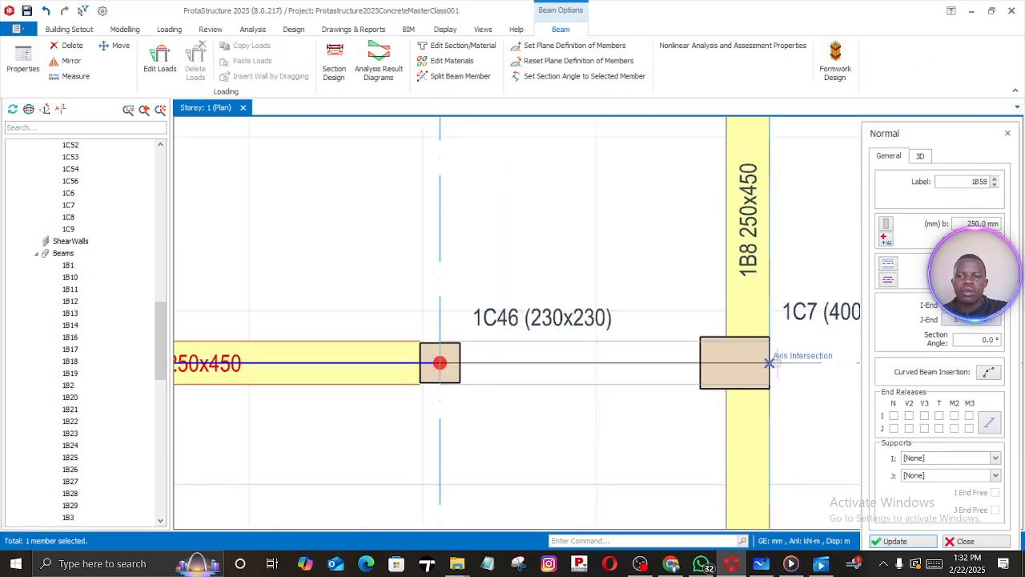
pyautogui.click(771, 363)
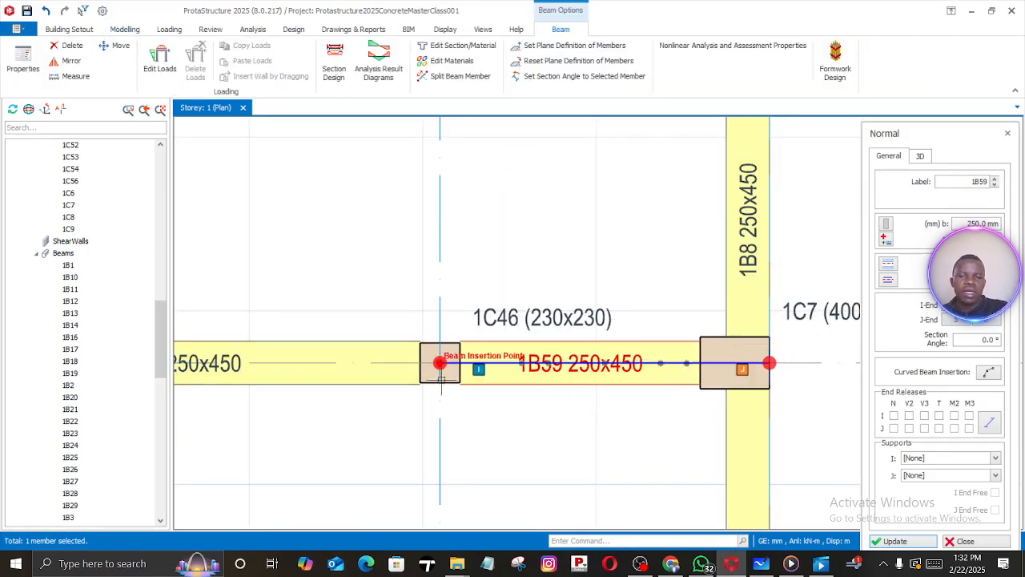
# Insert 250x450 beams along axis 9 from the axis A intersection through column 1C33 to column 1C34
pyautogui.scroll(-2, 395, 324)
pyautogui.scroll(-3, 395, 324)
pyautogui.moveTo(339, 283); pyautogui.dragTo(690, 349, button='middle')
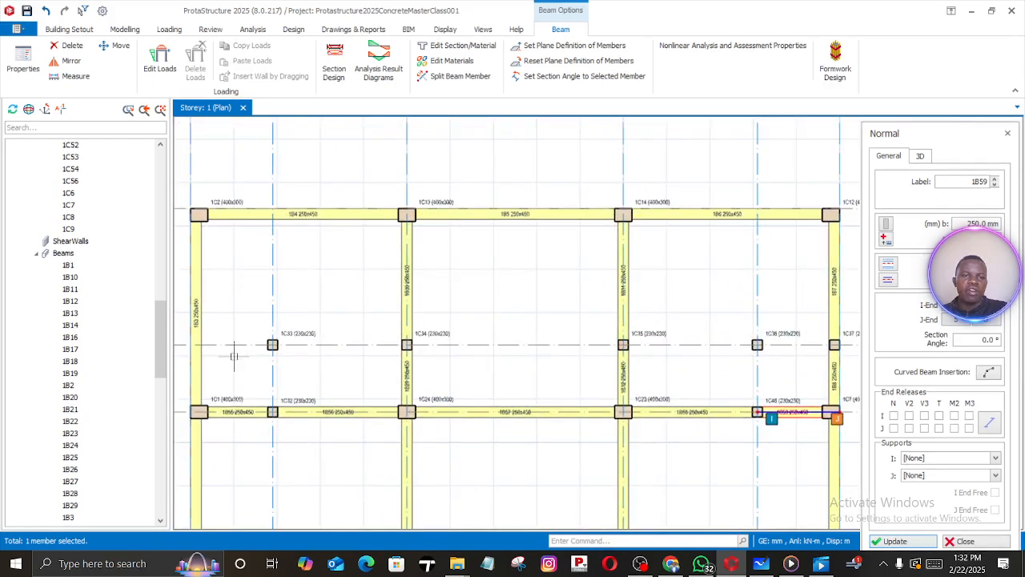
pyautogui.scroll(2, 215, 346)
pyautogui.scroll(-3, 268, 350)
pyautogui.scroll(3, 302, 389)
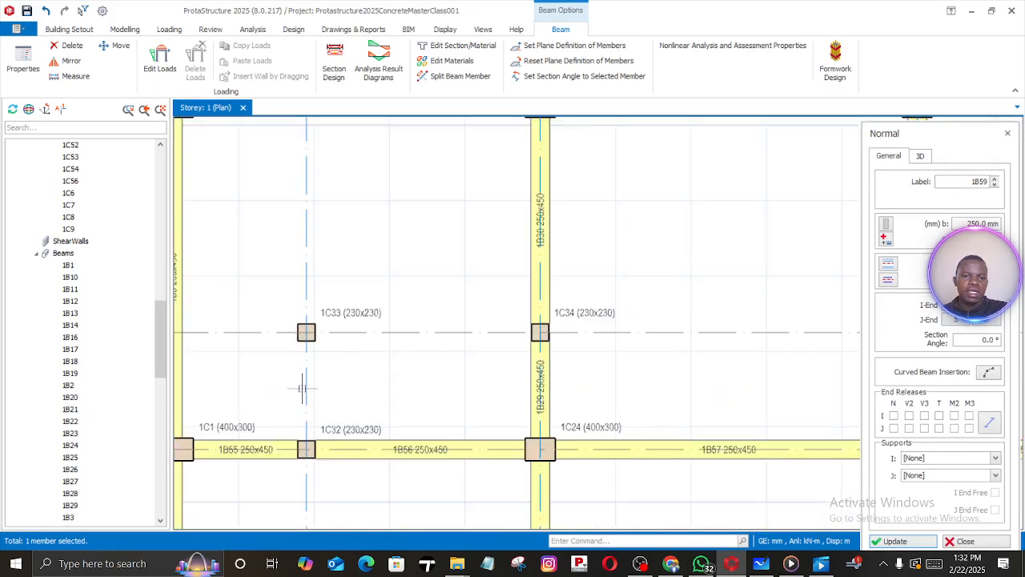
pyautogui.scroll(-2, 293, 386)
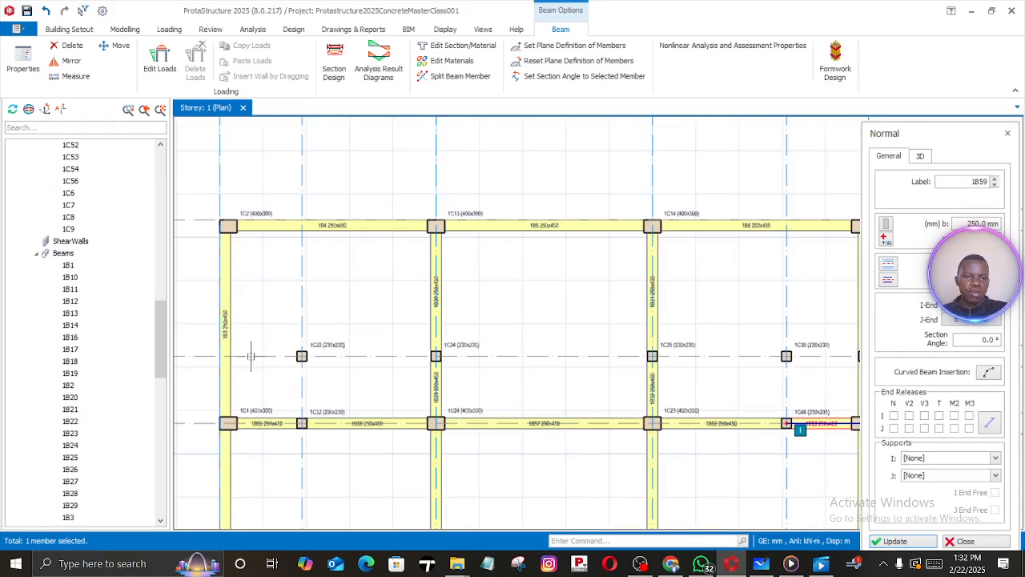
pyautogui.scroll(3, 217, 355)
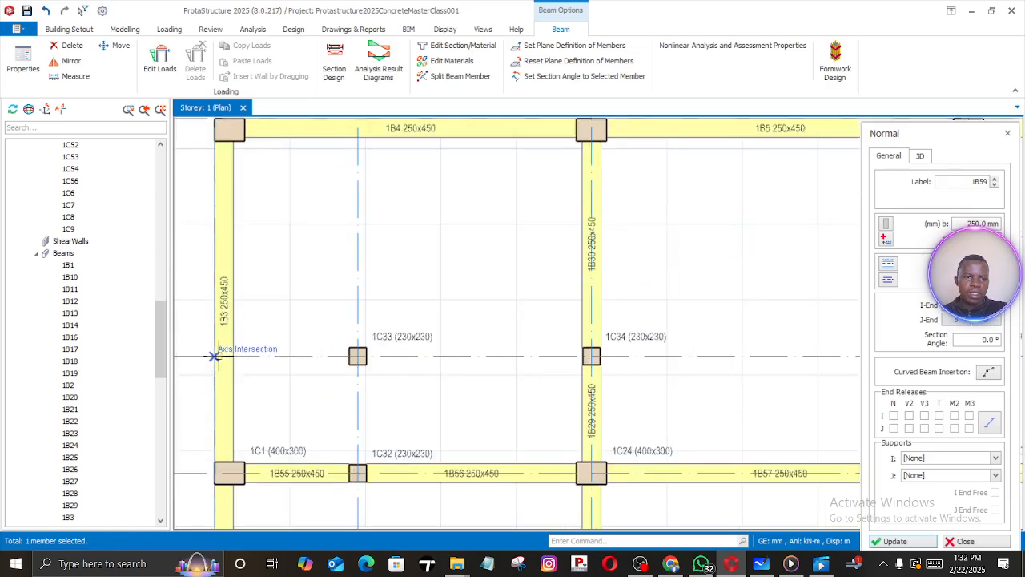
pyautogui.click(215, 355)
pyautogui.click(358, 357)
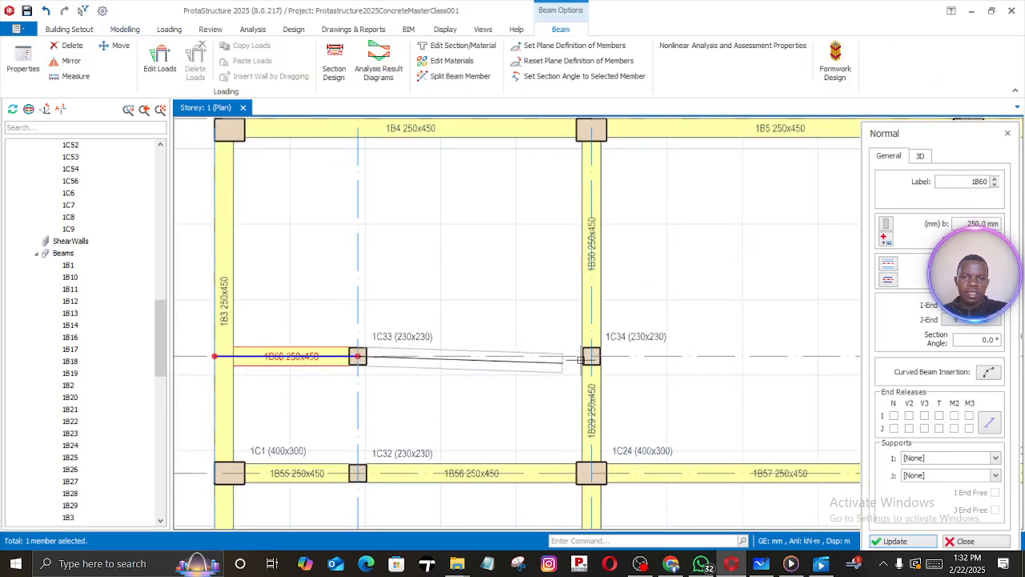
pyautogui.click(591, 357)
# Continue the axis 9 beams from column 1C34 through 1C35 and 1C36 to the axis D intersection at 1C37, ending the run
pyautogui.moveTo(801, 373); pyautogui.dragTo(504, 389, button='middle')
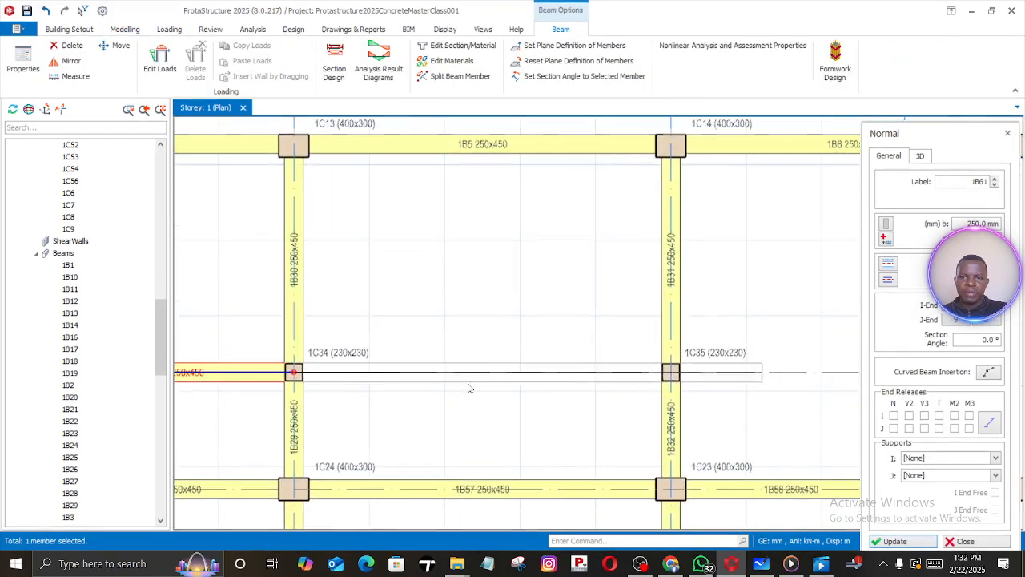
pyautogui.click(671, 372)
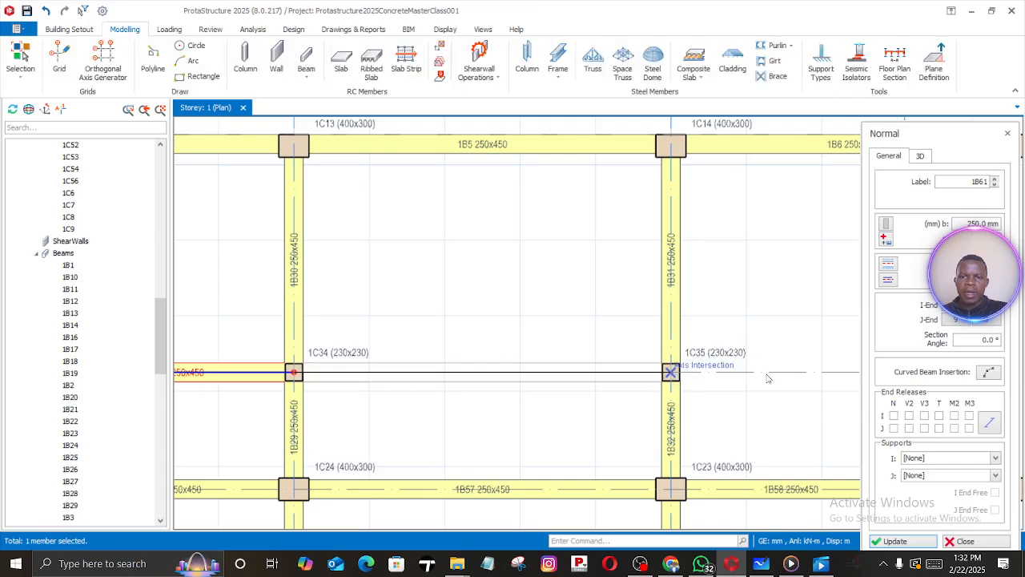
pyautogui.moveTo(761, 378); pyautogui.dragTo(520, 389, button='middle')
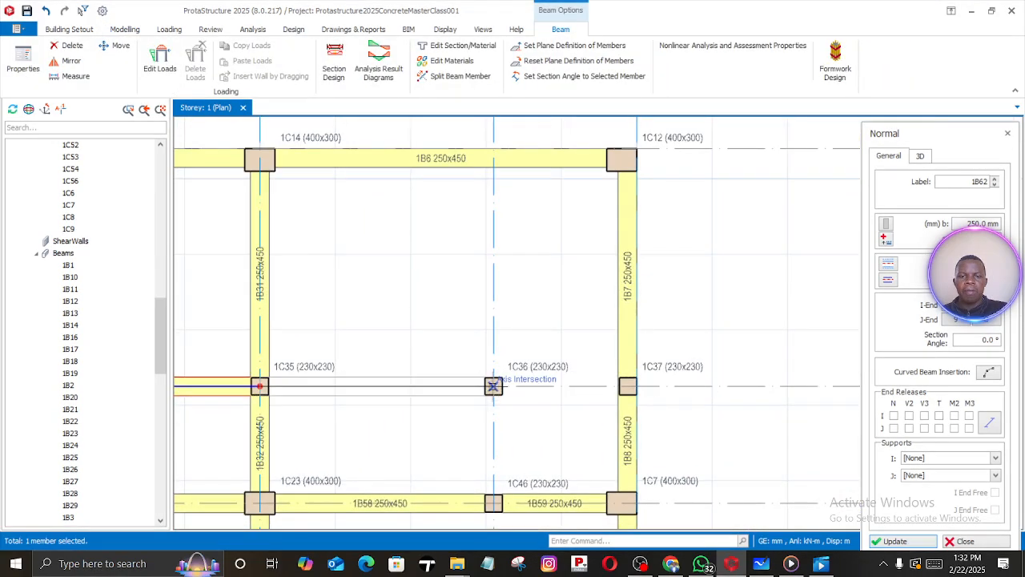
pyautogui.click(493, 386)
pyautogui.click(630, 386)
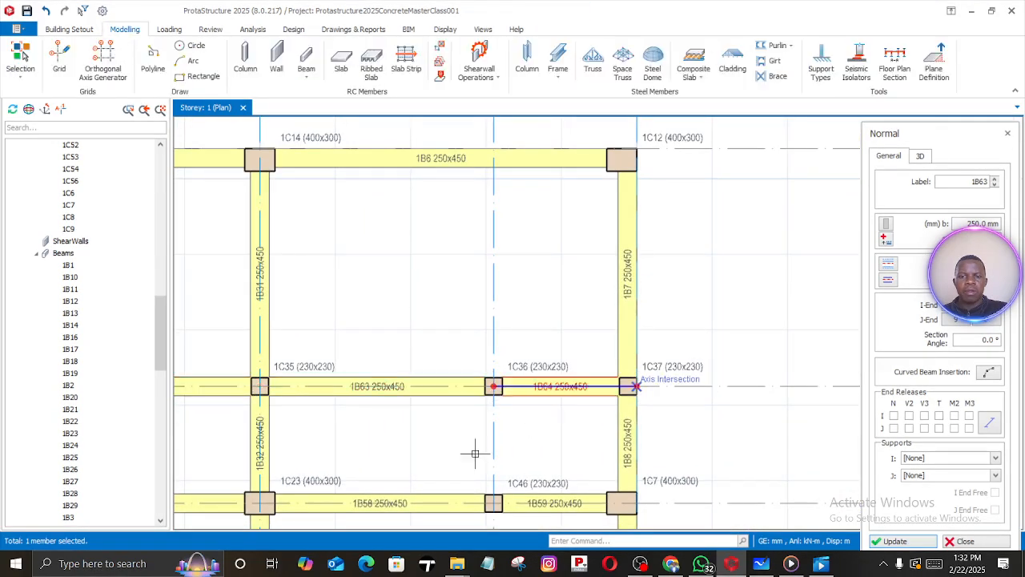
pyautogui.press('Escape')
# Insert 250x450 beams along axis E from column 1C40 on axis 1 through 1C39 on axis 2 to the column on axis 3
pyautogui.scroll(-2, 480, 317)
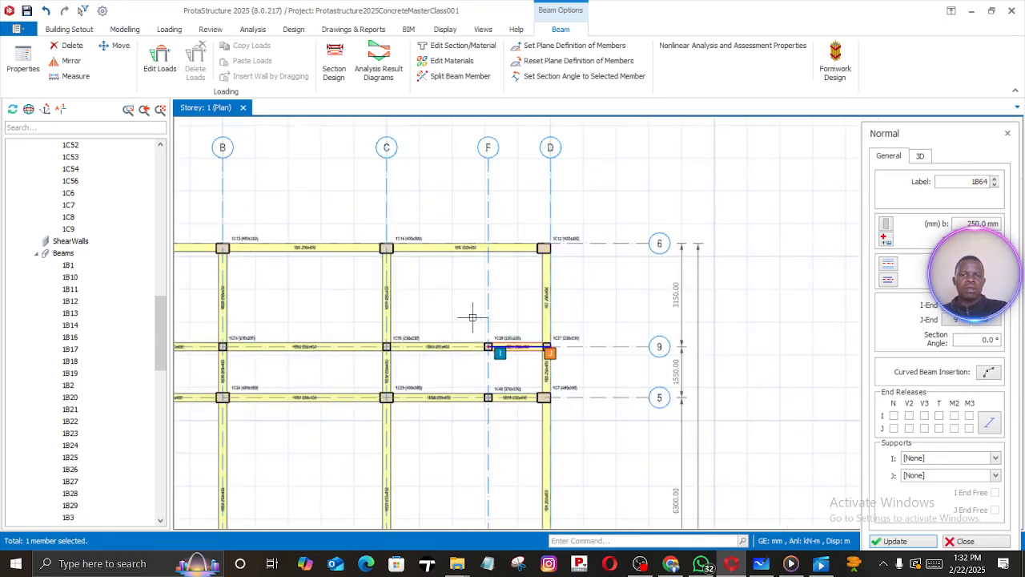
pyautogui.scroll(-3, 601, 336)
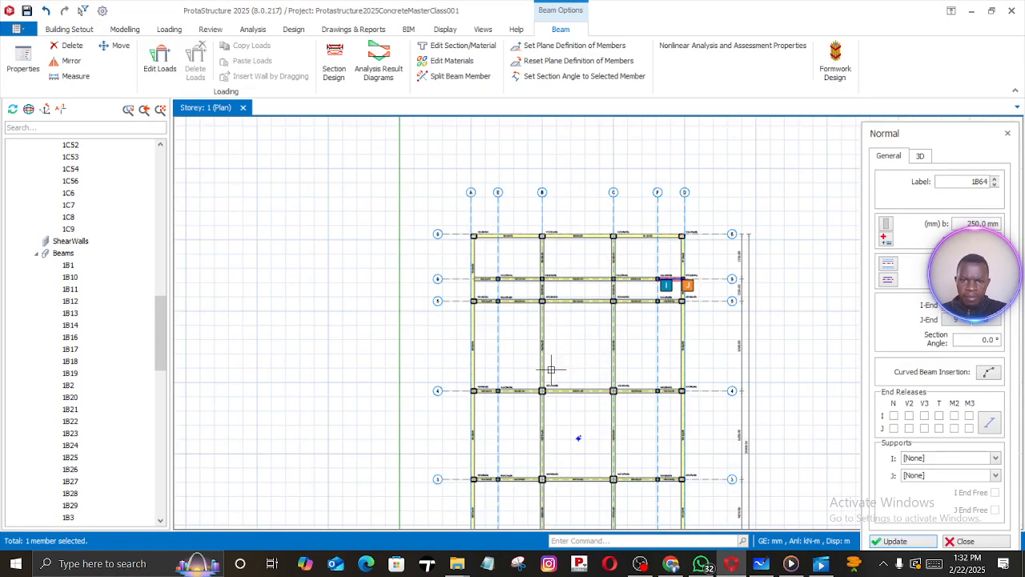
pyautogui.moveTo(551, 369); pyautogui.dragTo(537, 283, button='middle')
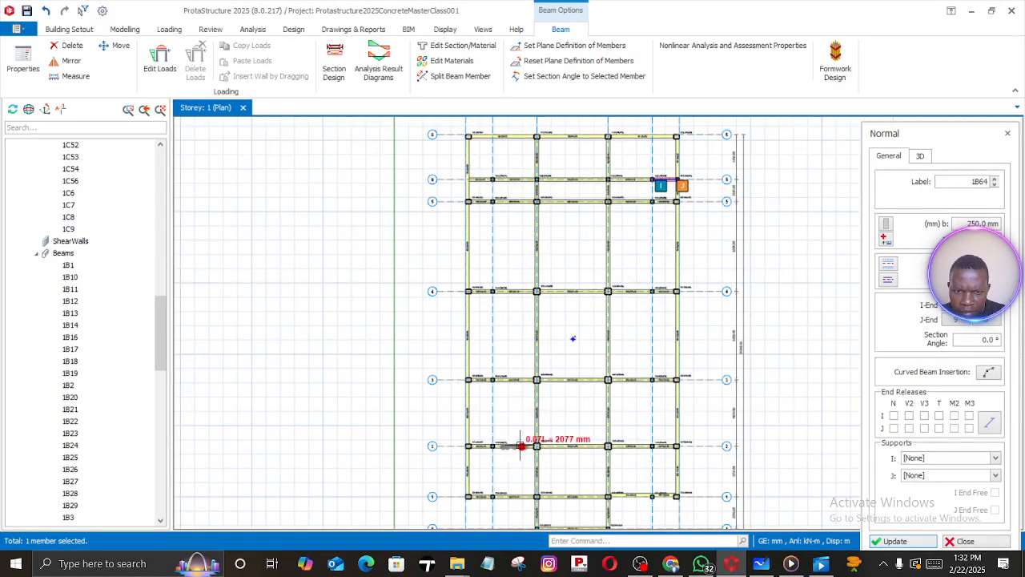
pyautogui.scroll(2, 592, 210)
pyautogui.scroll(3, 517, 417)
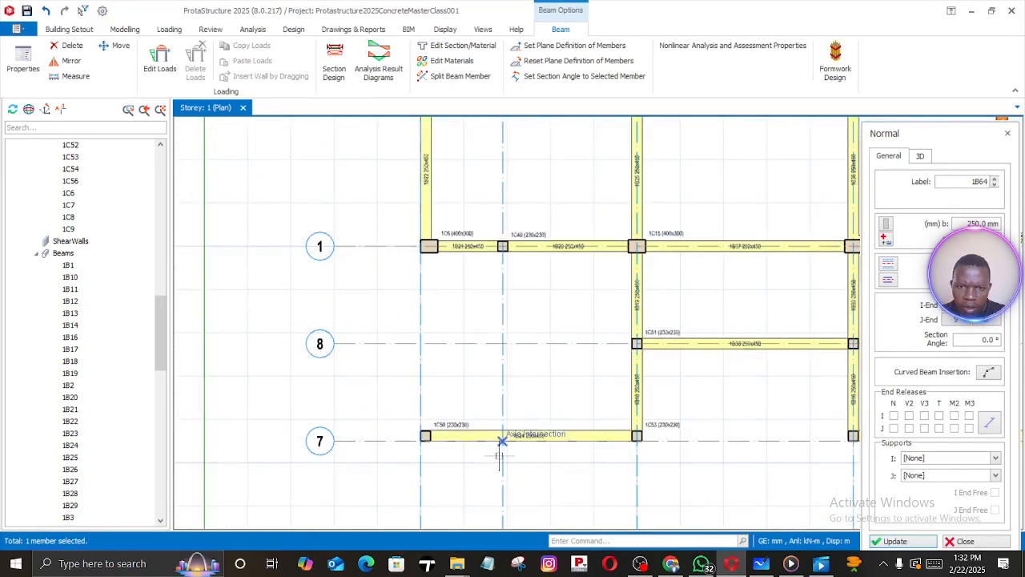
pyautogui.moveTo(498, 357); pyautogui.dragTo(506, 444, button='middle')
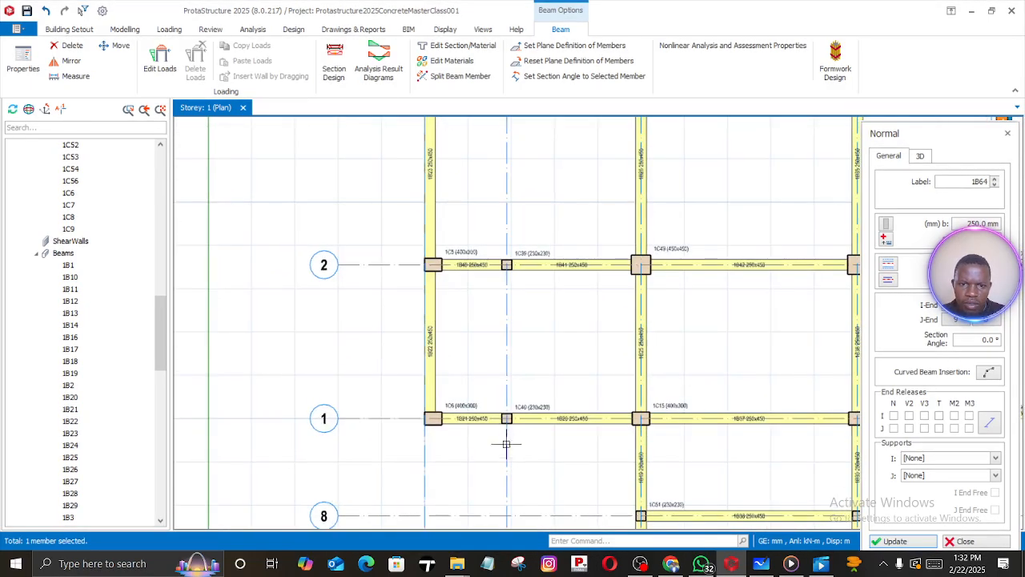
pyautogui.click(507, 418)
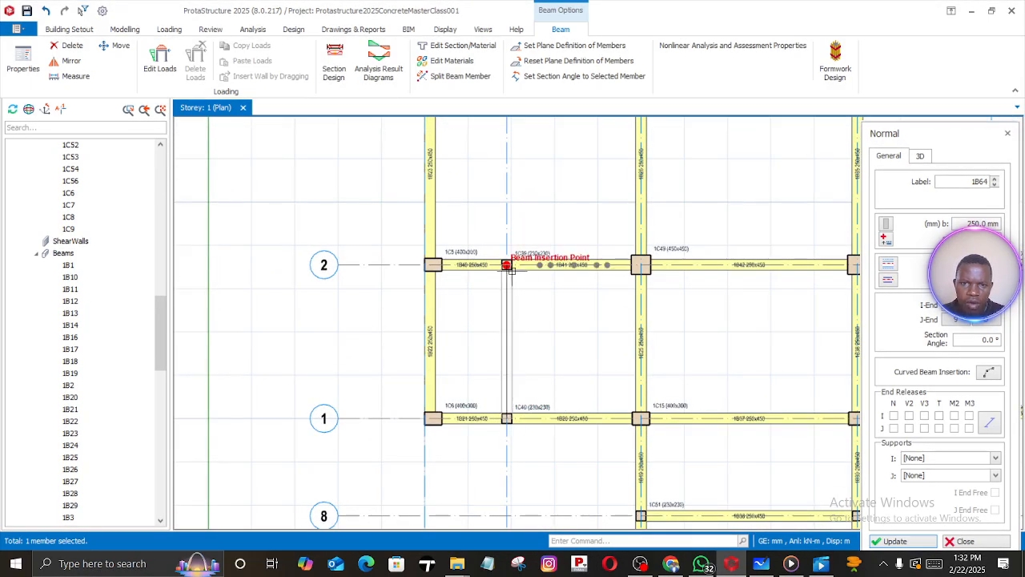
pyautogui.click(506, 265)
pyautogui.moveTo(506, 196); pyautogui.dragTo(531, 389, button='middle')
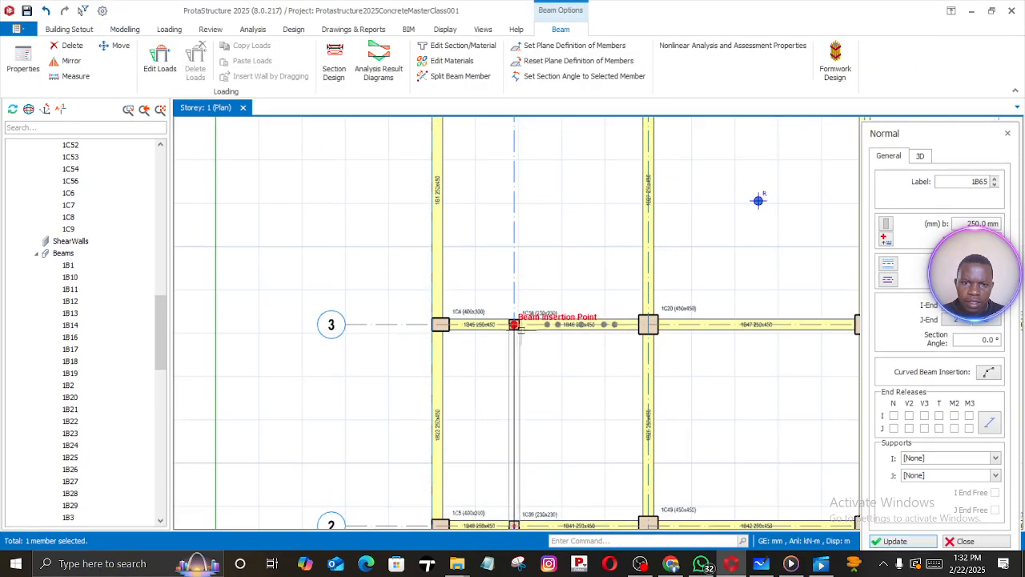
pyautogui.click(516, 325)
# Continue the axis E beams from axis 3 through columns 1C31, 1C32 and 1C33 to the axis 6 intersection
pyautogui.moveTo(529, 222); pyautogui.dragTo(516, 455, button='middle')
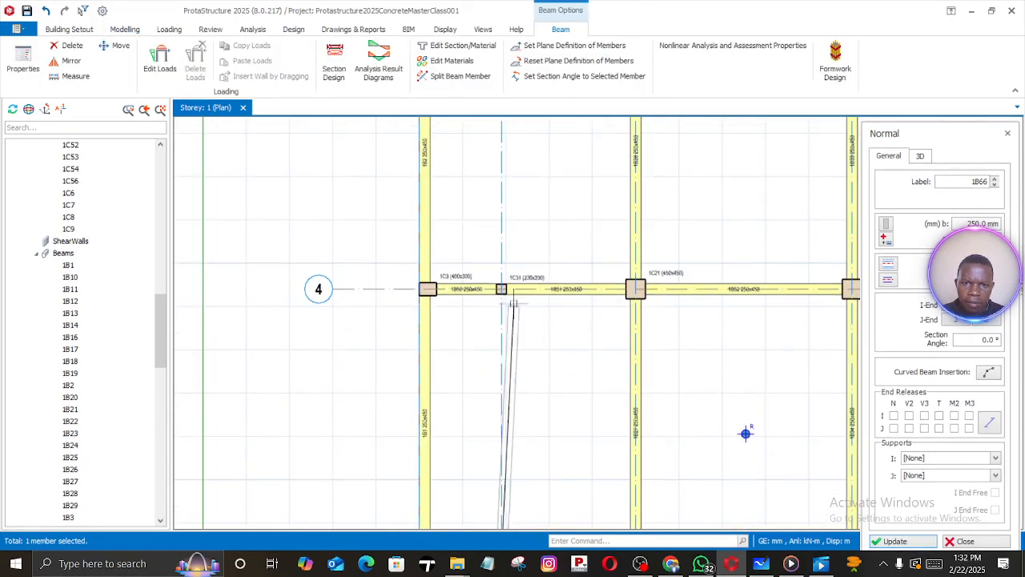
pyautogui.click(502, 288)
pyautogui.moveTo(523, 222); pyautogui.dragTo(531, 407, button='middle')
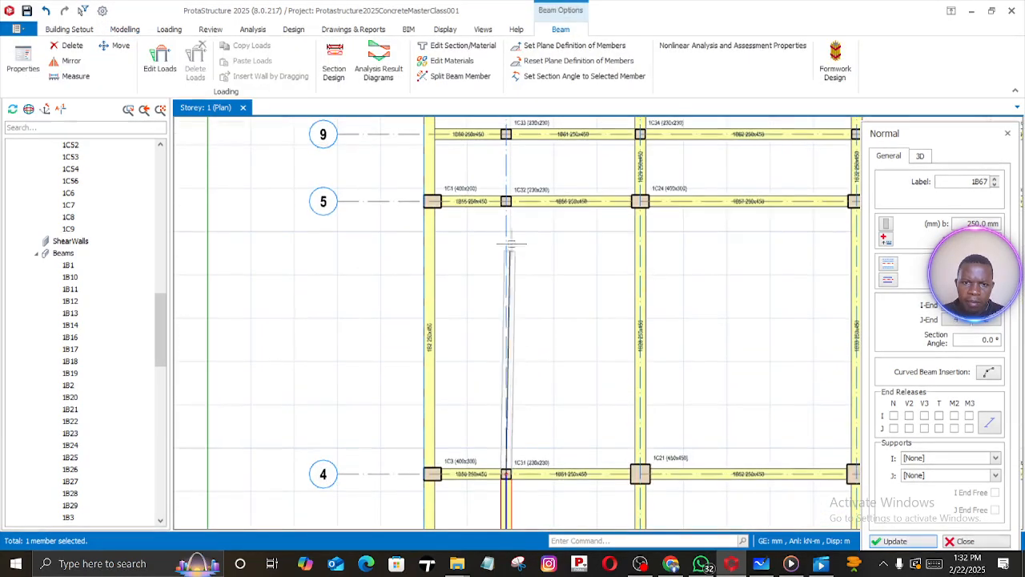
pyautogui.click(514, 206)
pyautogui.moveTo(517, 165); pyautogui.dragTo(519, 277, button='middle')
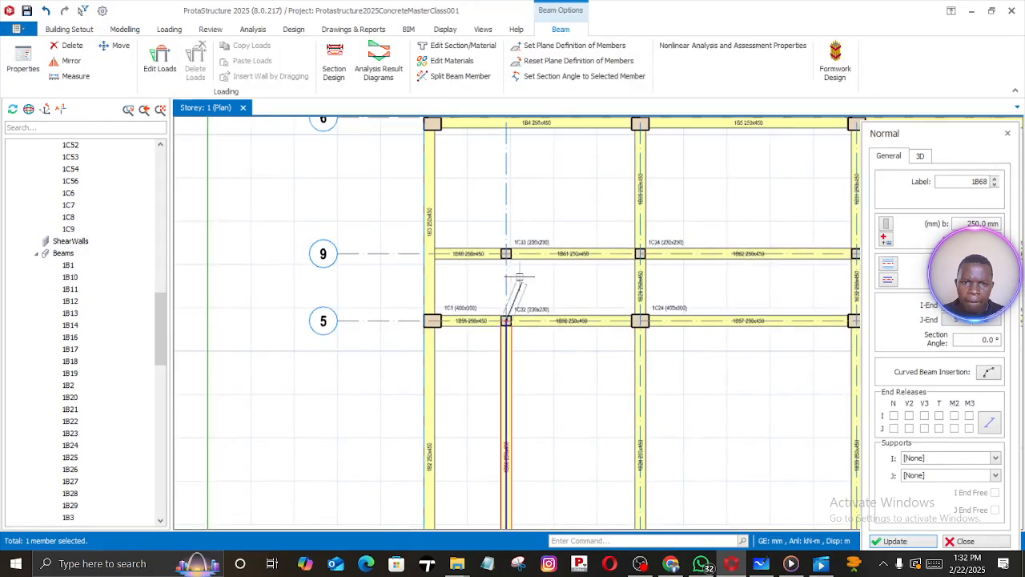
pyautogui.click(506, 252)
pyautogui.moveTo(511, 184); pyautogui.dragTo(521, 243, button='middle')
pyautogui.click(516, 181)
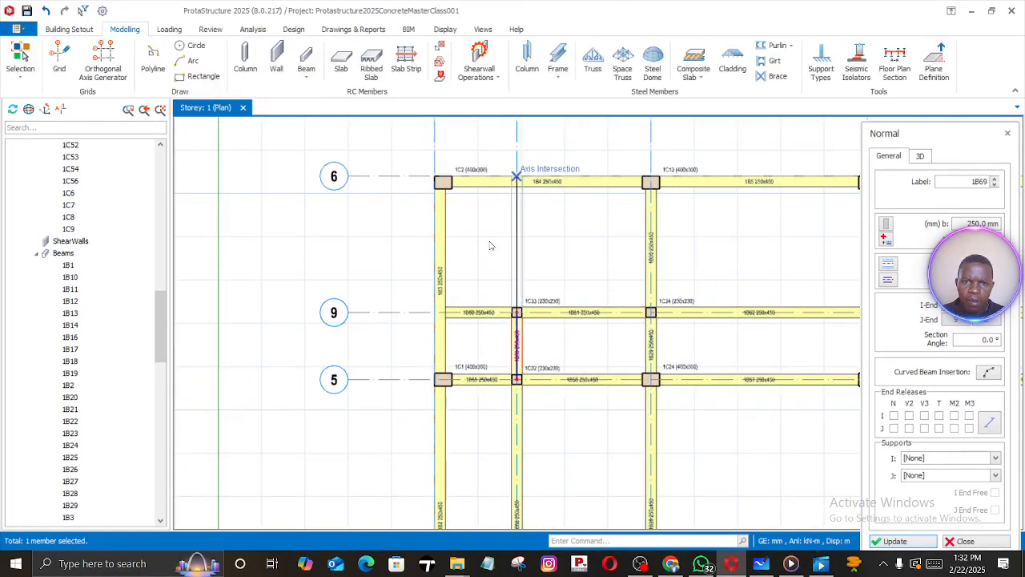
pyautogui.scroll(-3, 570, 293)
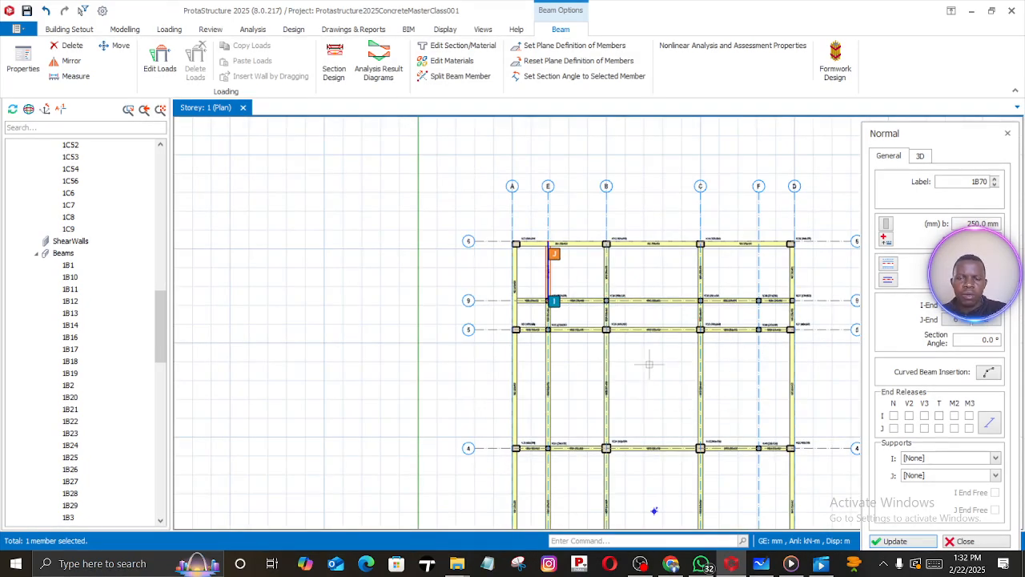
pyautogui.scroll(2, 465, 366)
pyautogui.scroll(3, 433, 300)
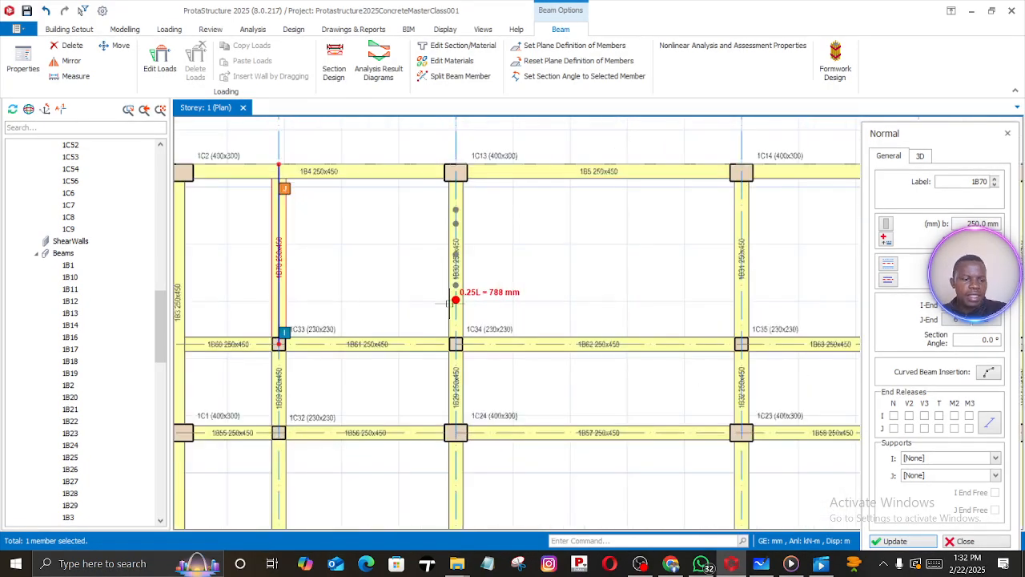
# Delete the beam running from column 1C33 on axis 9 up to axis 6
pyautogui.press('Escape')
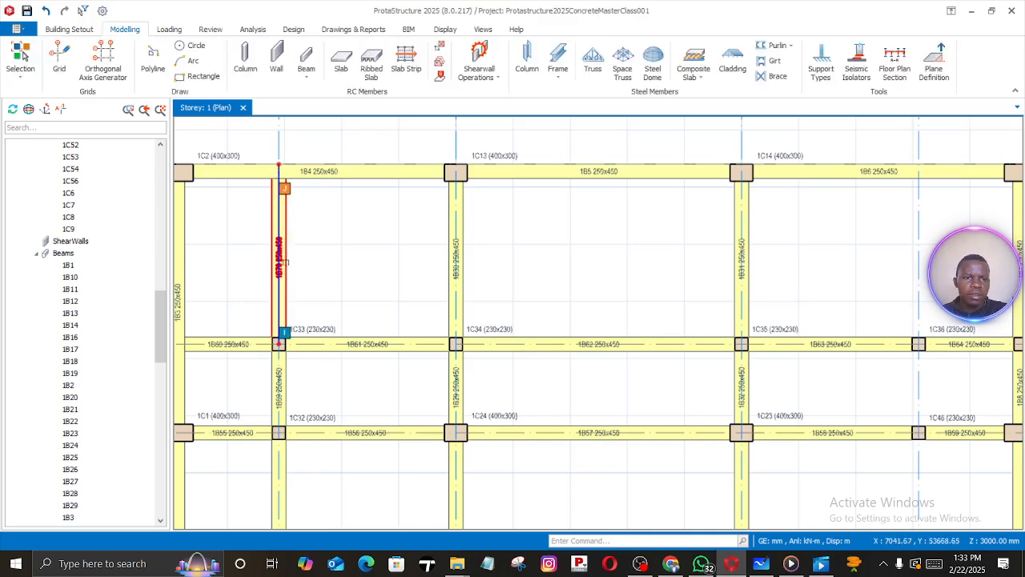
pyautogui.click(287, 264)
pyautogui.rightClick(287, 264)
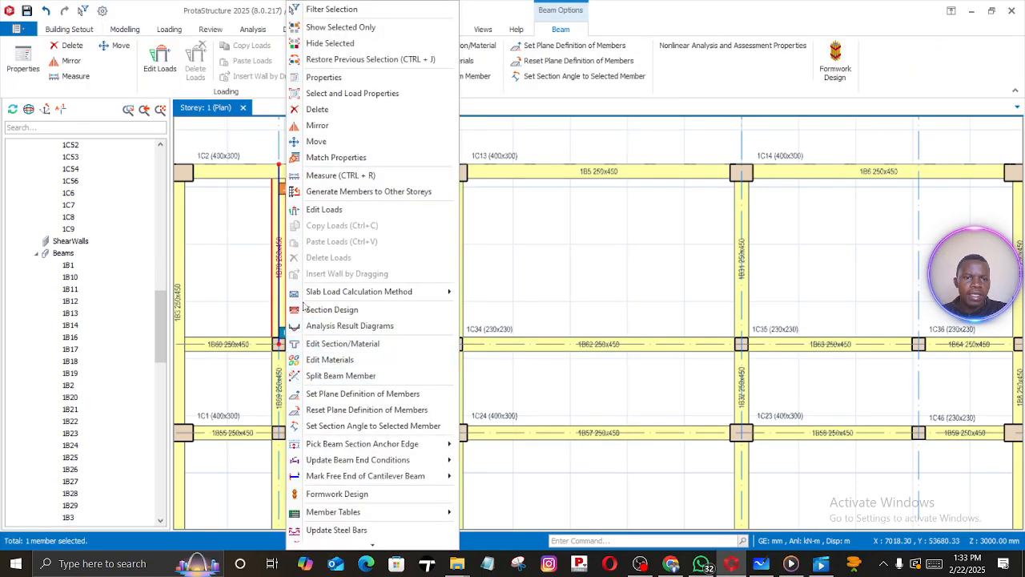
pyautogui.click(305, 116)
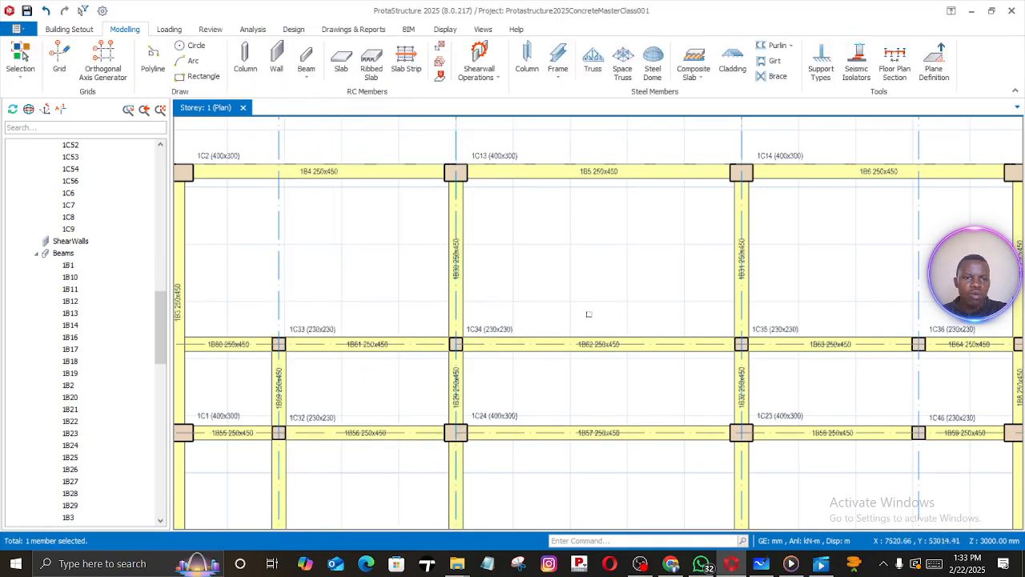
# Insert a 250x450 beam centred on the grid line from column 1C36 on axis 9 to column 1C46 on axis 5
pyautogui.moveTo(747, 402); pyautogui.dragTo(393, 268, button='middle')
pyautogui.scroll(-2, 556, 346)
pyautogui.moveTo(556, 346); pyautogui.dragTo(590, 371, button='middle')
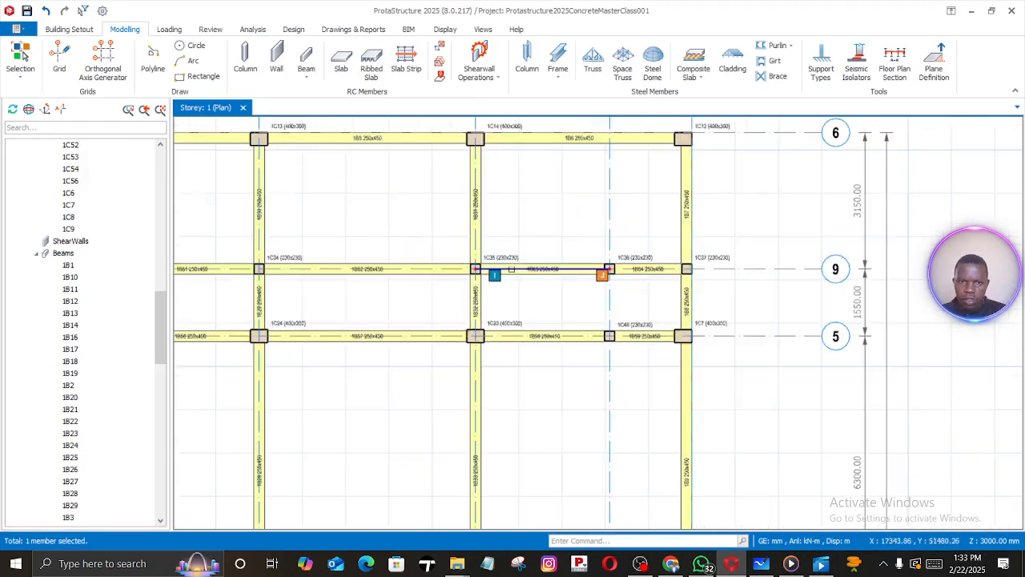
pyautogui.scroll(3, 580, 211)
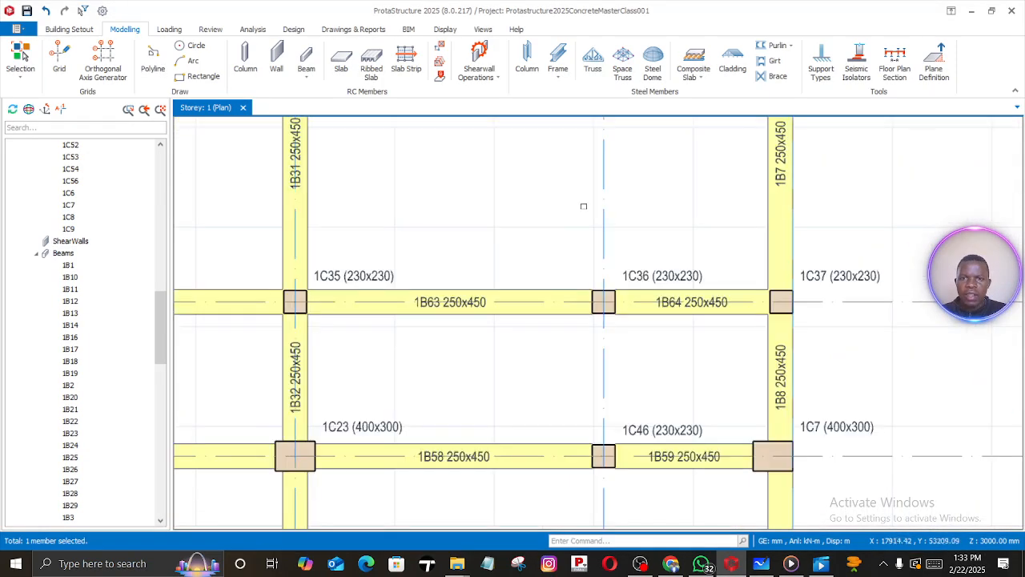
pyautogui.scroll(-3, 561, 220)
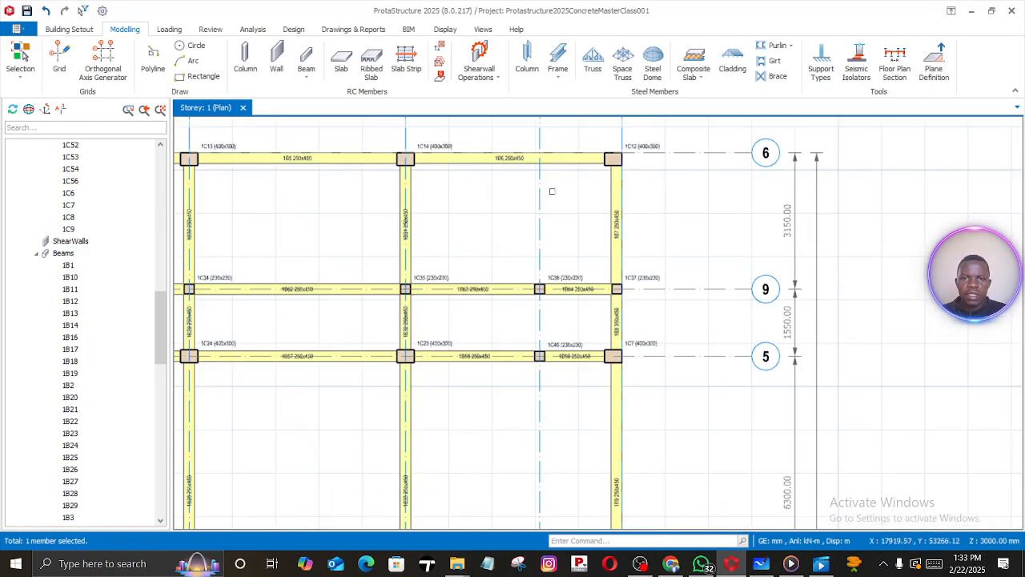
pyautogui.click(565, 160)
pyautogui.rightClick(566, 162)
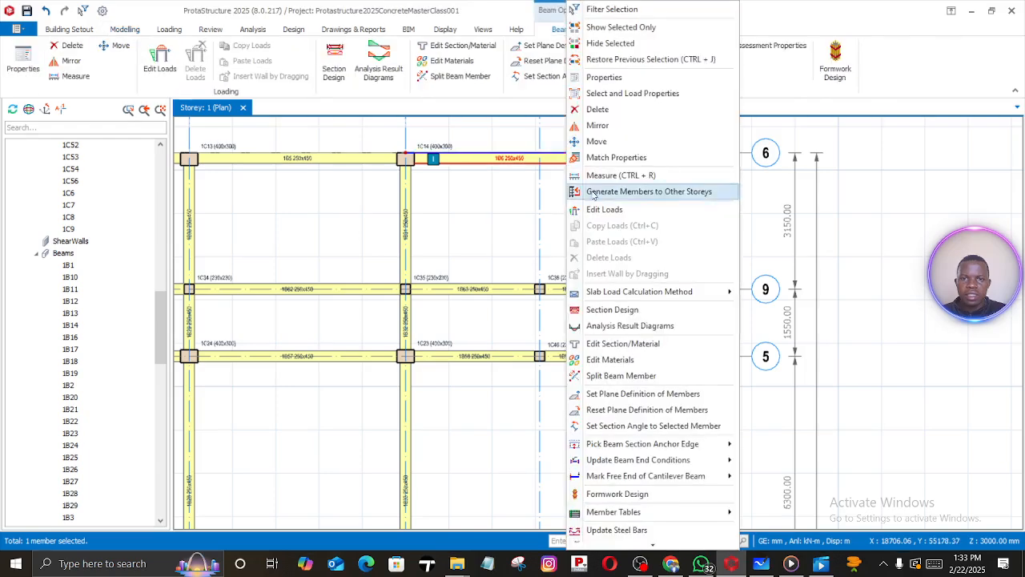
pyautogui.click(605, 77)
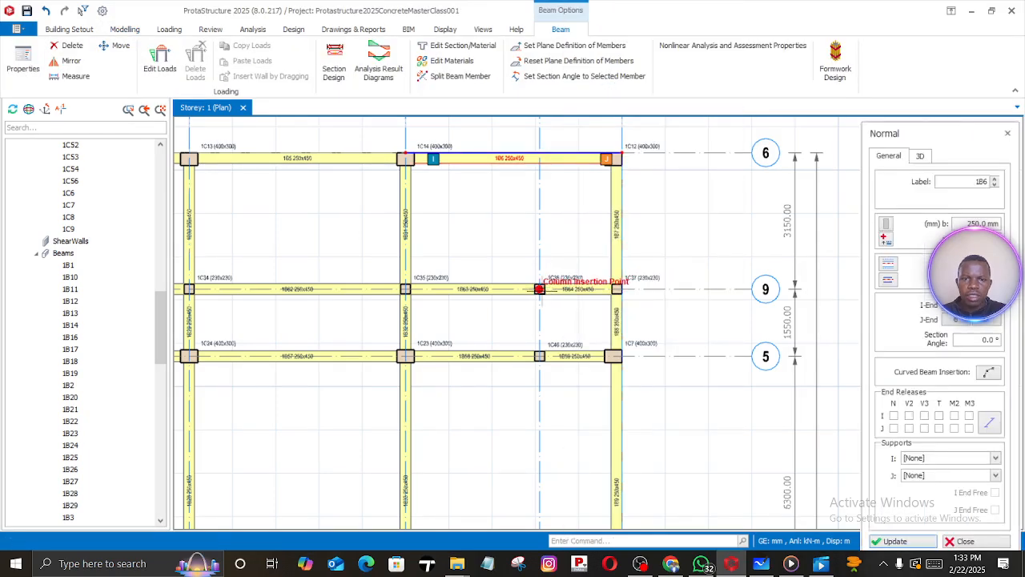
pyautogui.scroll(2, 540, 285)
pyautogui.click(536, 286)
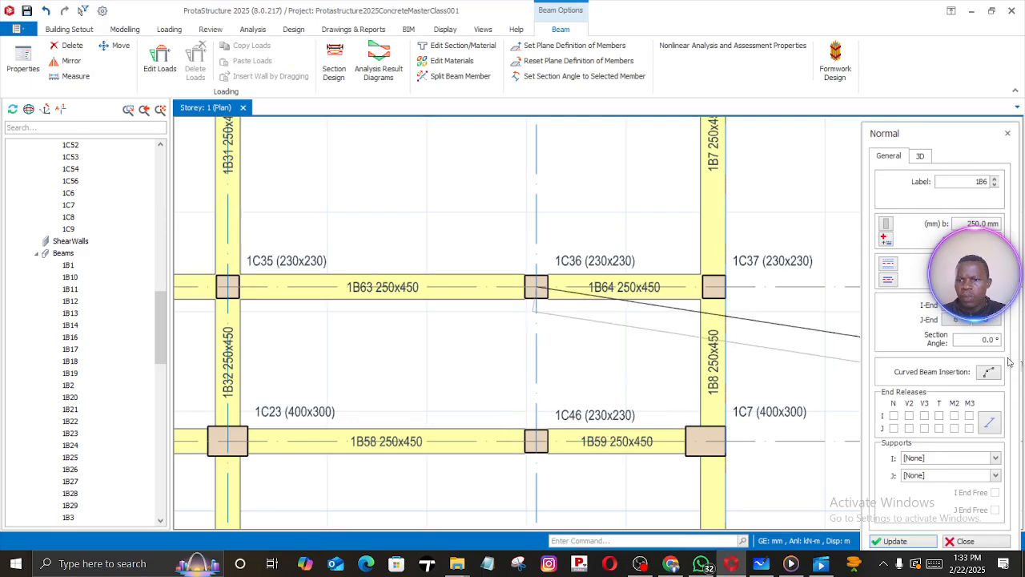
pyautogui.click(889, 280)
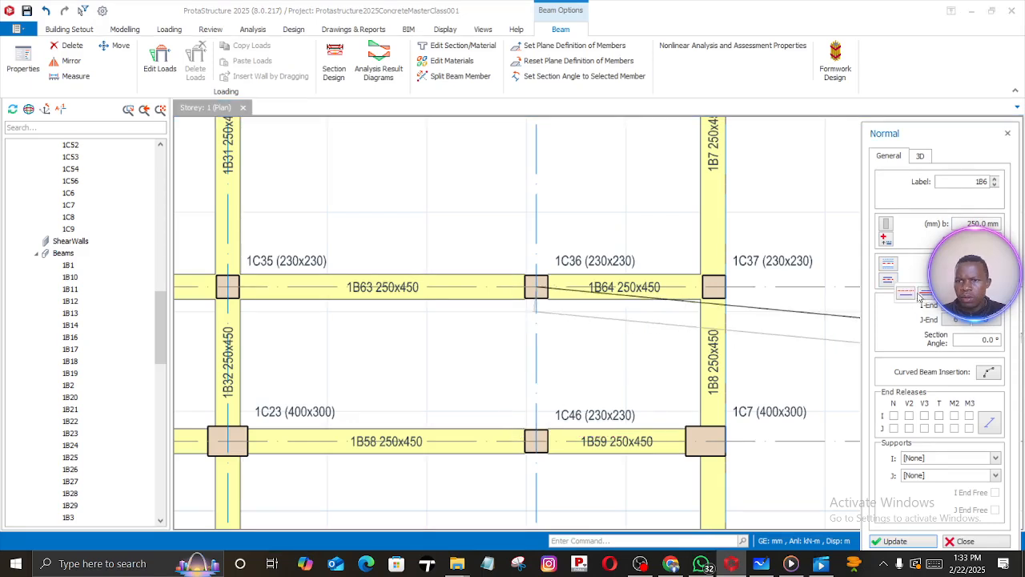
pyautogui.click(922, 294)
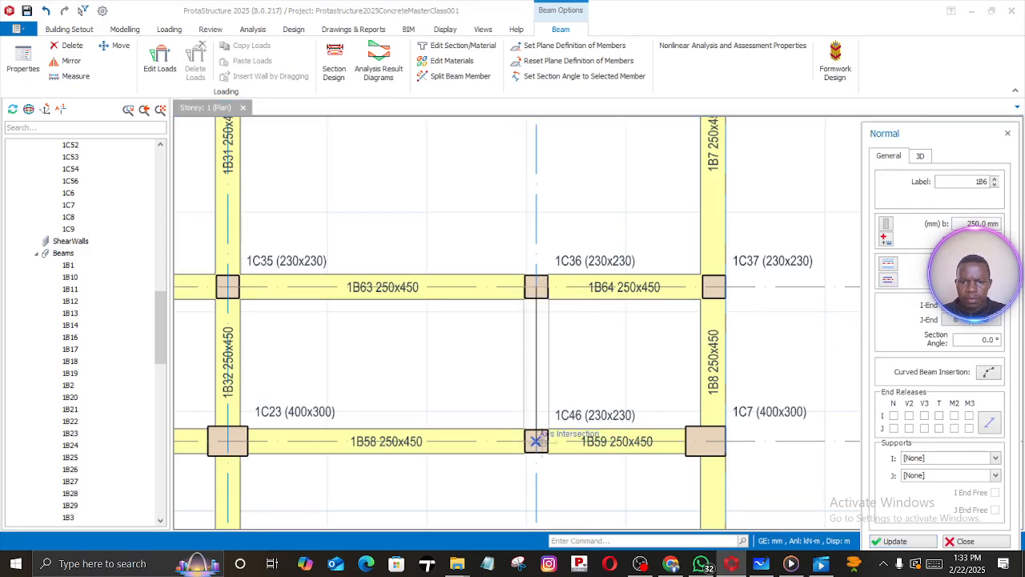
pyautogui.click(538, 450)
# Continue the 250x450 beams from column 1C46 through 1C45 on axis 4 to 1C44 on axis 3
pyautogui.moveTo(537, 503); pyautogui.dragTo(572, 187, button='middle')
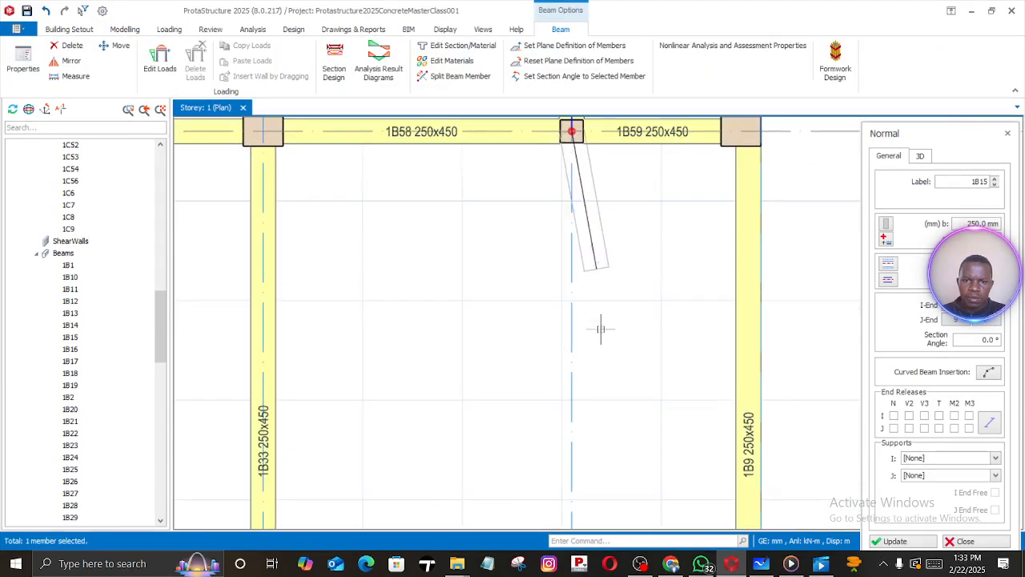
pyautogui.scroll(-4, 594, 332)
pyautogui.scroll(-2, 590, 340)
pyautogui.moveTo(584, 356); pyautogui.dragTo(571, 144, button='middle')
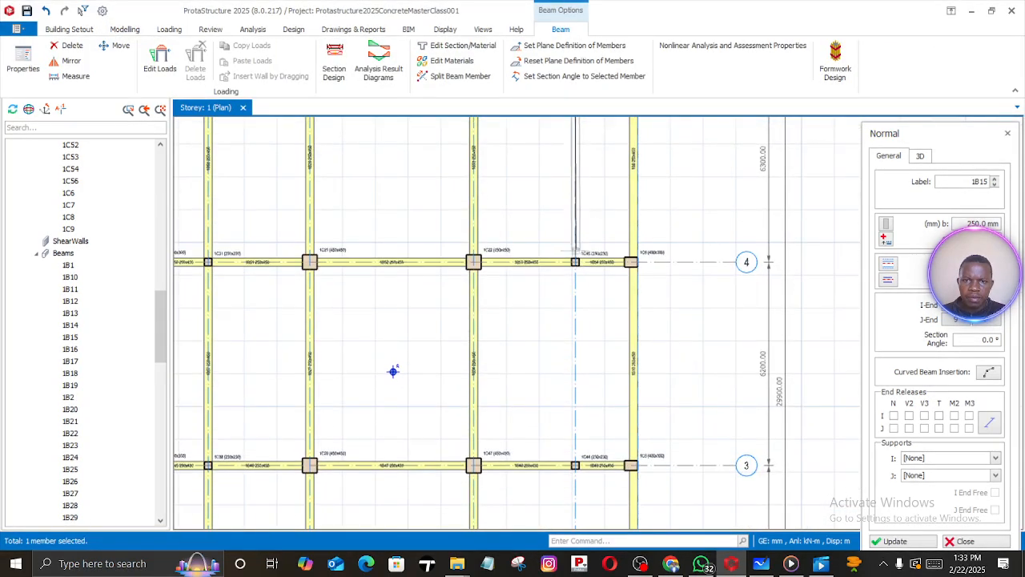
pyautogui.scroll(4, 573, 263)
pyautogui.scroll(4, 576, 261)
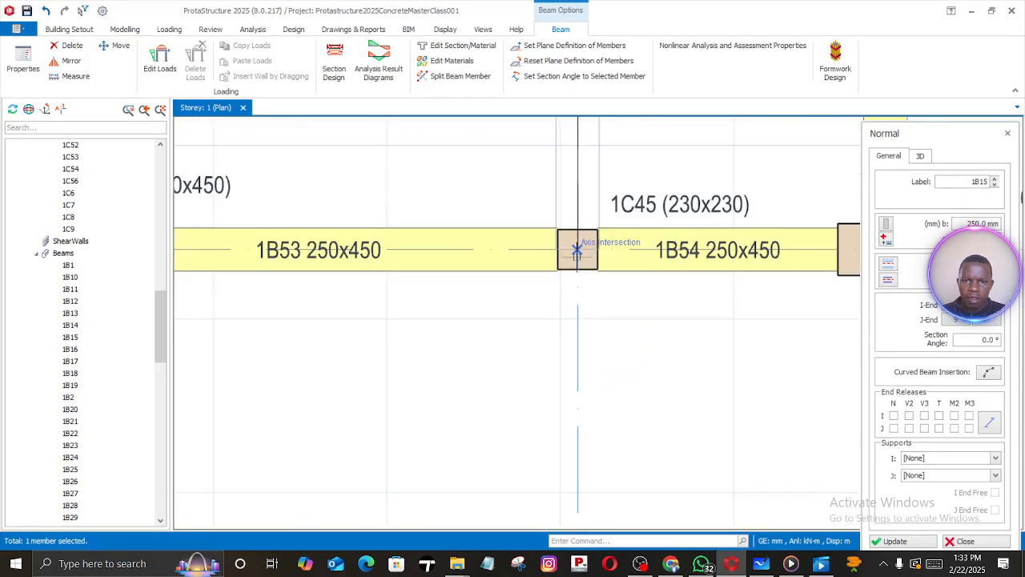
pyautogui.click(577, 250)
pyautogui.scroll(-5, 573, 189)
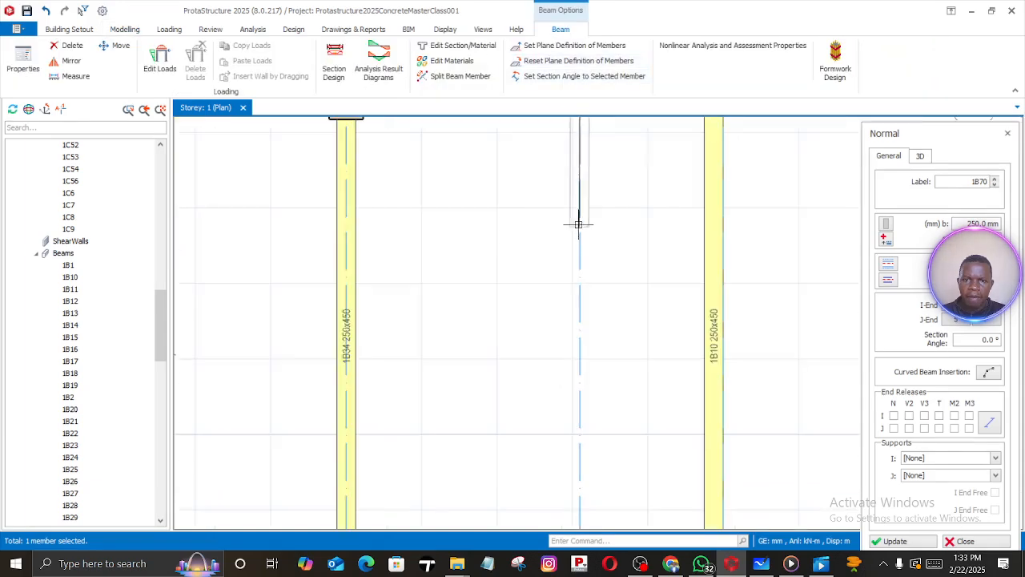
pyautogui.moveTo(567, 302); pyautogui.dragTo(568, 200, button='middle')
pyautogui.scroll(4, 571, 269)
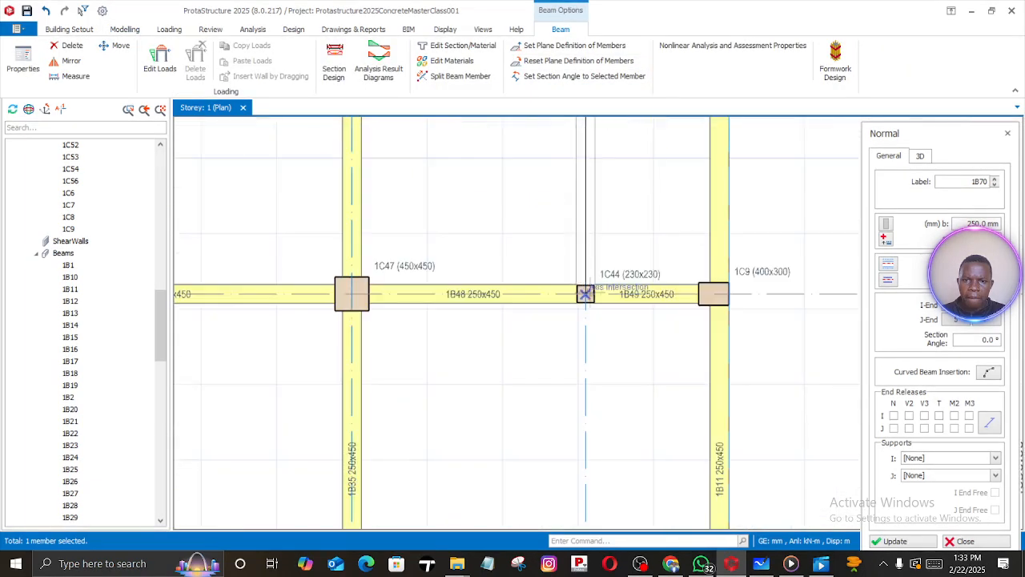
pyautogui.click(584, 295)
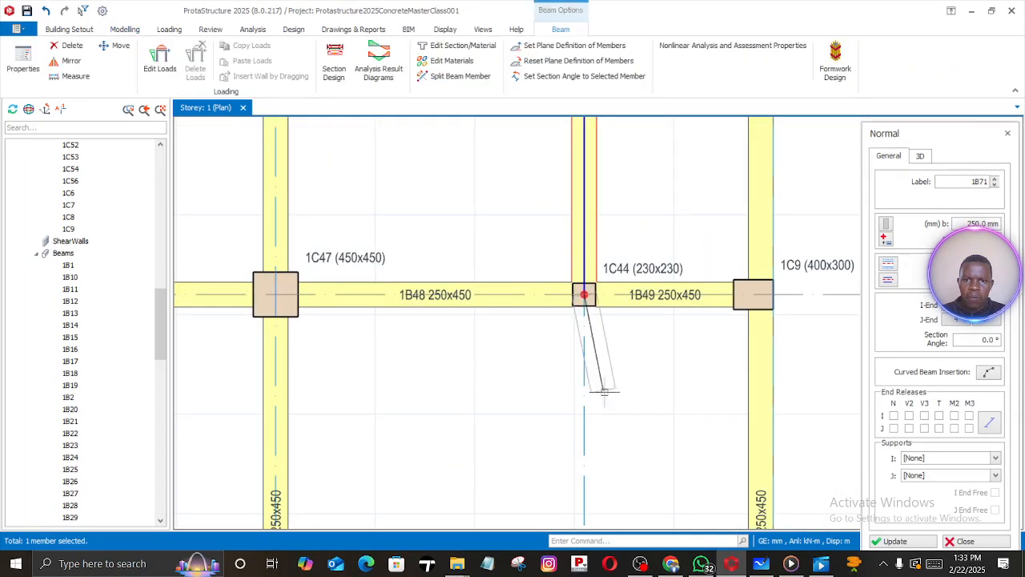
# Continue the 250x450 beams from column 1C44 through 1C43 on axis 2 to 1C42 on axis 1, ending the run
pyautogui.moveTo(603, 398); pyautogui.dragTo(573, 60, button='middle')
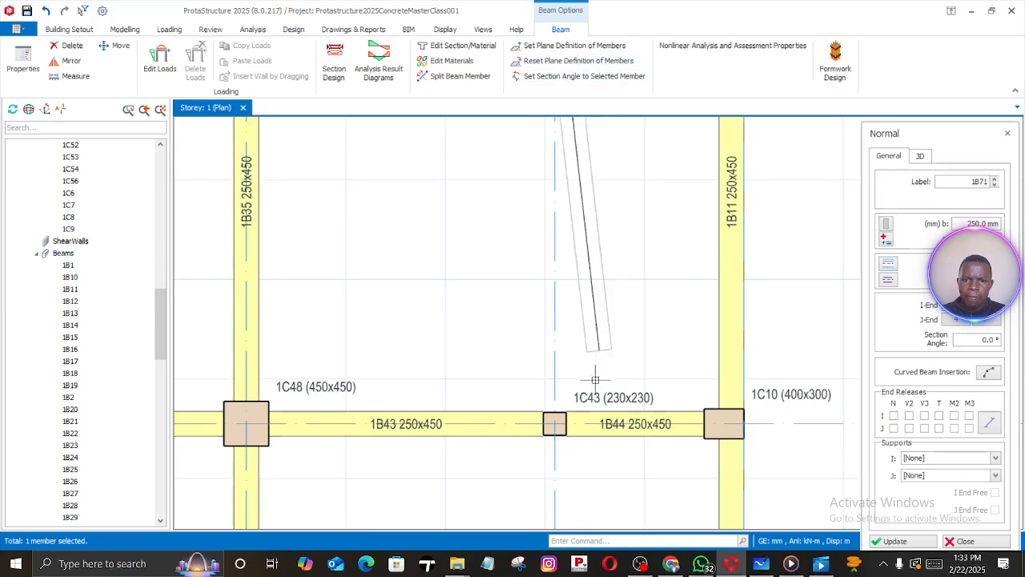
pyautogui.scroll(3, 559, 430)
pyautogui.click(558, 427)
pyautogui.moveTo(554, 436); pyautogui.dragTo(538, 58, button='middle')
pyautogui.scroll(-2, 534, 332)
pyautogui.moveTo(529, 442); pyautogui.dragTo(547, 177, button='middle')
pyautogui.scroll(-1, 549, 210)
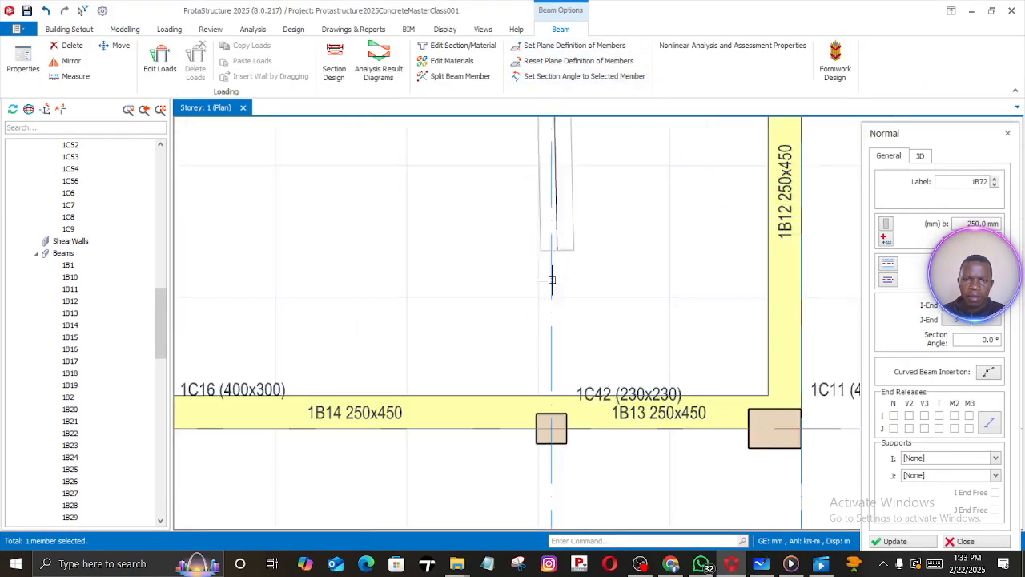
pyautogui.scroll(1, 539, 358)
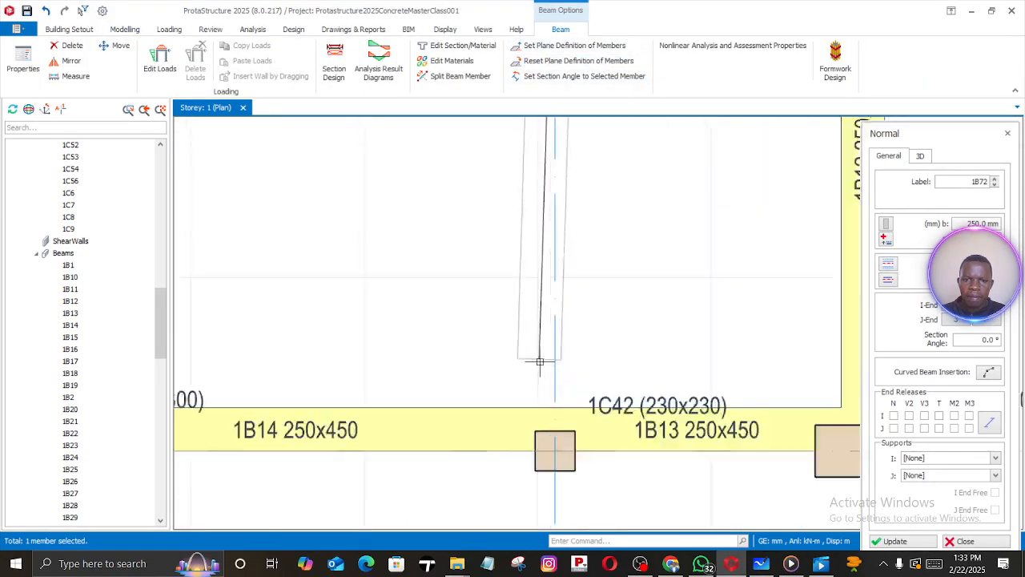
pyautogui.click(558, 454)
pyautogui.scroll(-1, 561, 449)
pyautogui.moveTo(565, 445); pyautogui.dragTo(589, 158, button='middle')
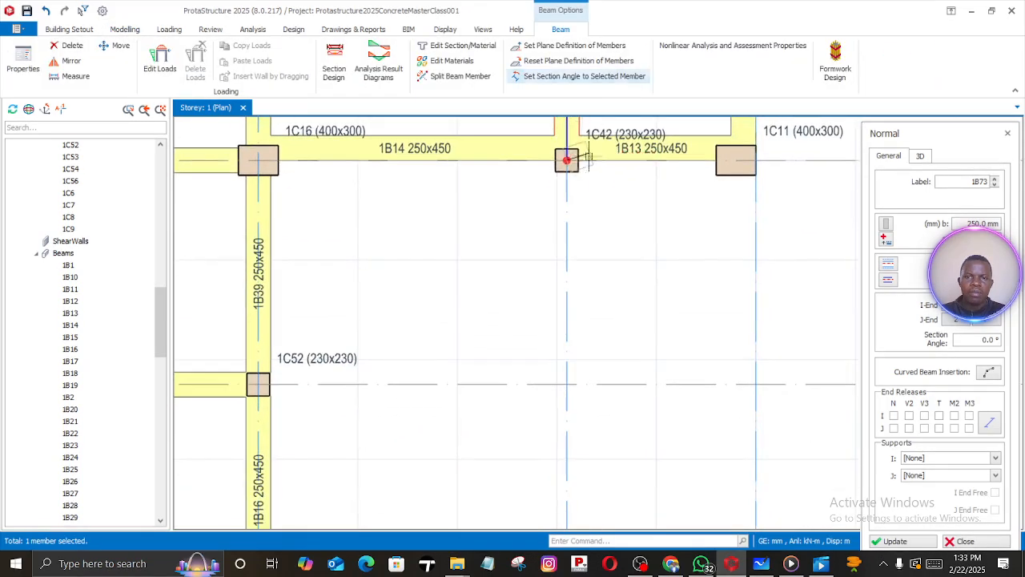
pyautogui.press('Escape')
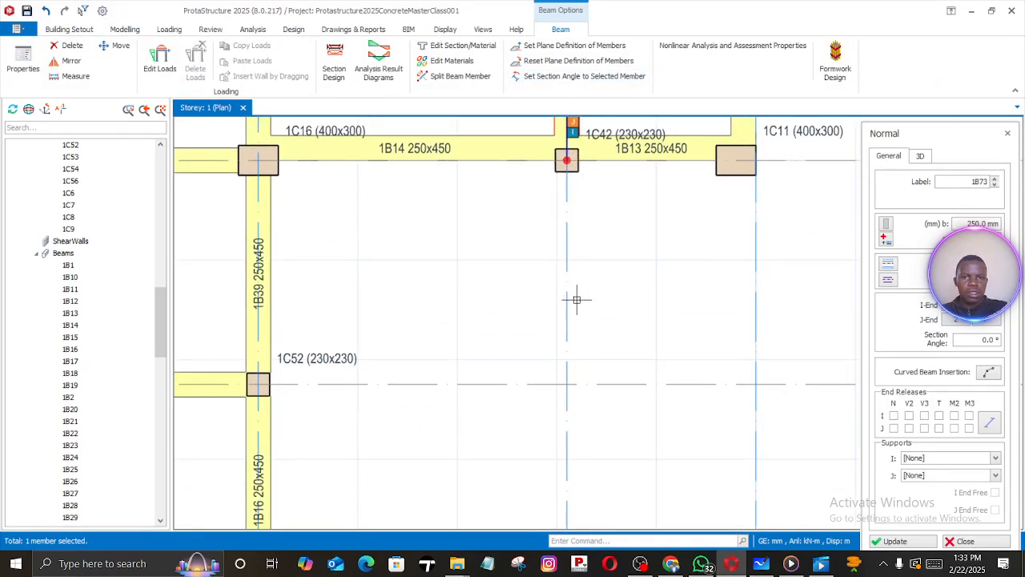
pyautogui.scroll(-3, 570, 296)
pyautogui.scroll(5, 574, 292)
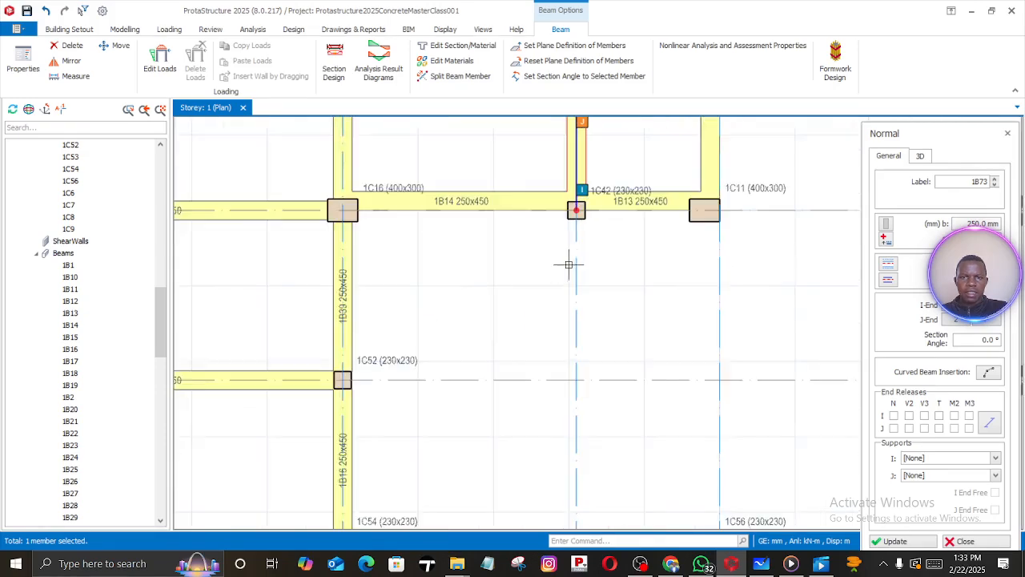
pyautogui.press('Escape')
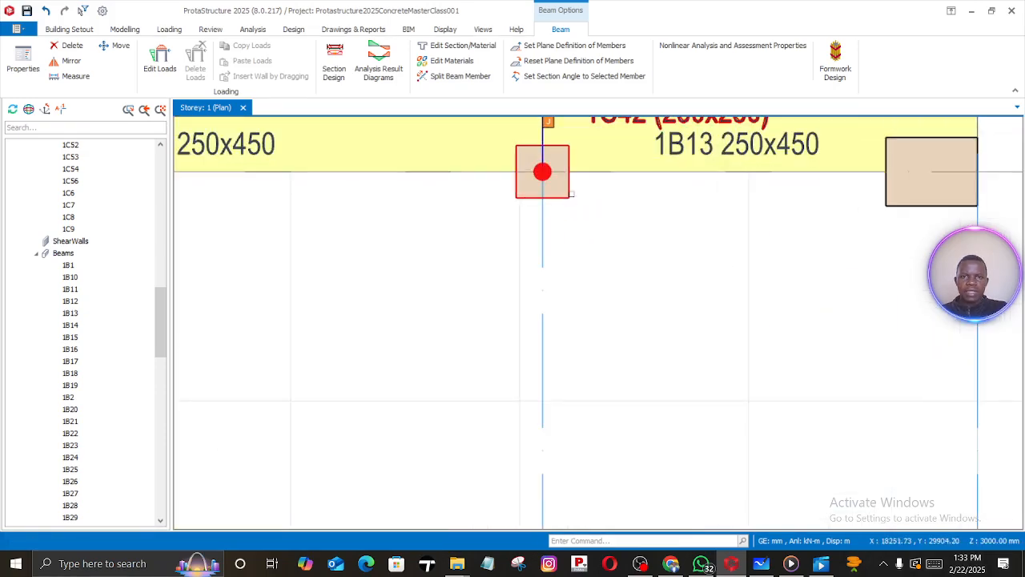
# Try to realign column 1C42 on axis 1 by changing its section alignment in the column properties
pyautogui.click(569, 194)
pyautogui.rightClick(568, 194)
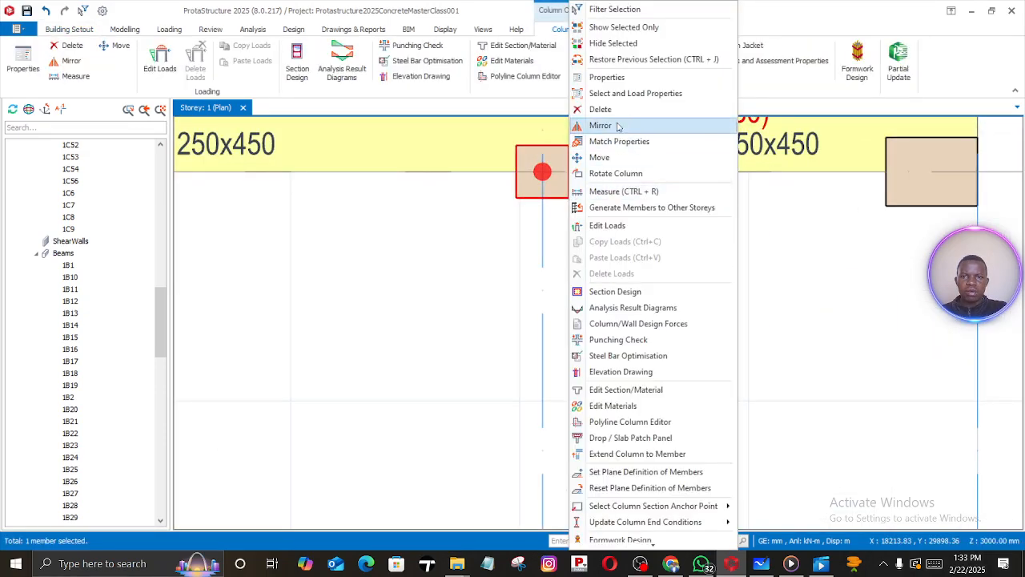
pyautogui.click(609, 78)
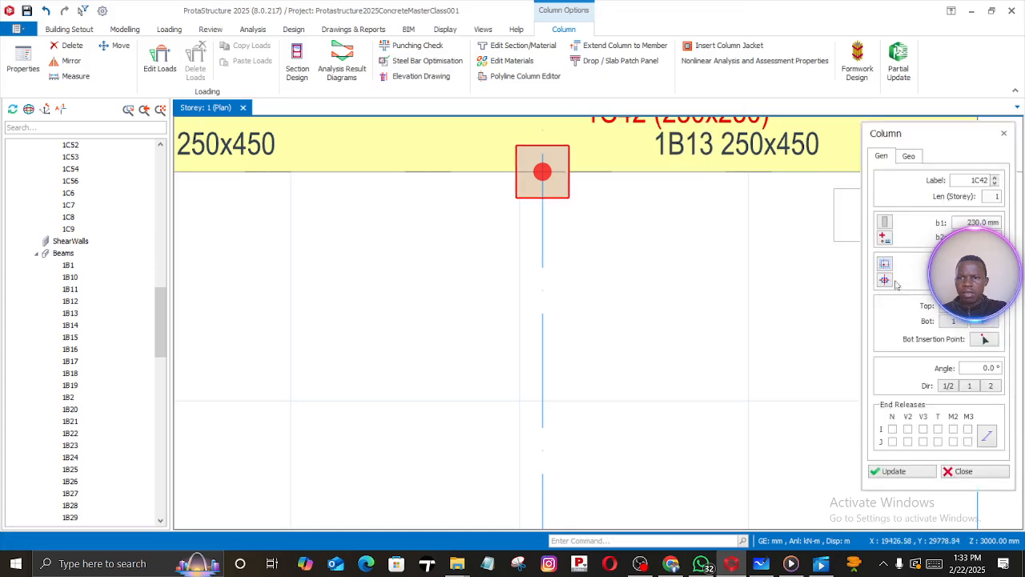
pyautogui.click(885, 280)
pyautogui.click(922, 316)
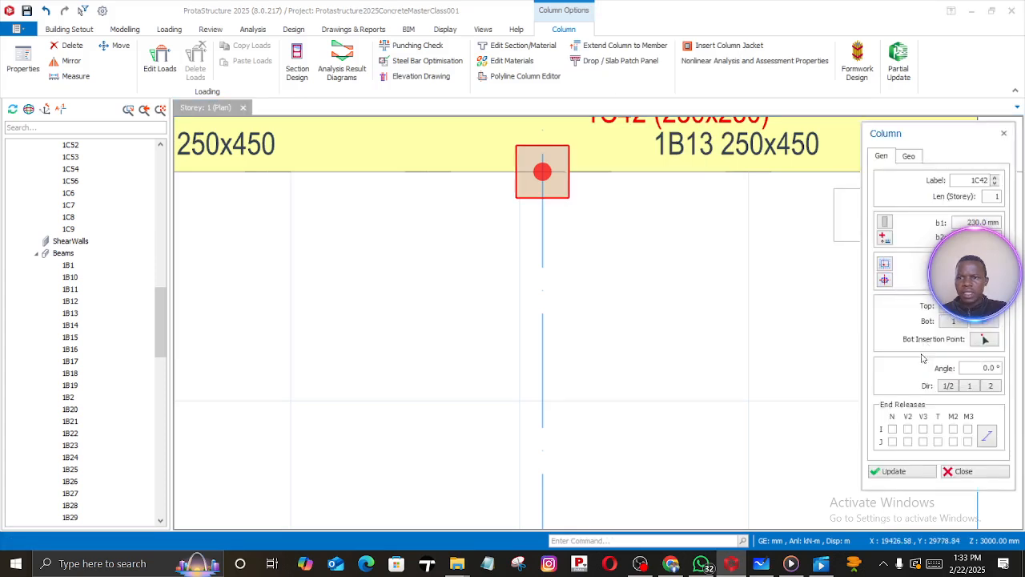
pyautogui.click(906, 472)
pyautogui.scroll(-3, 641, 232)
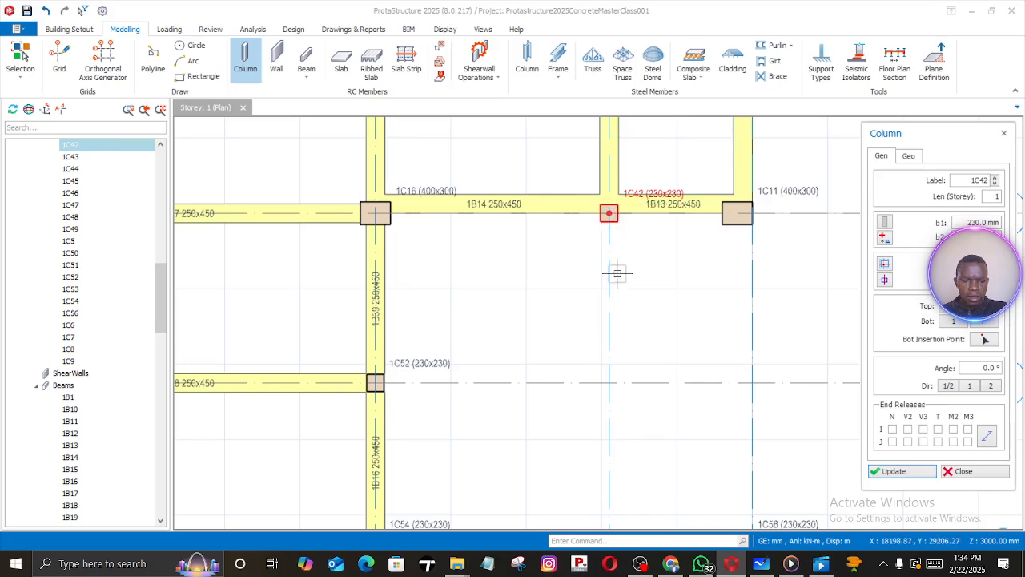
pyautogui.press('Escape')
# Delete column 1C42 at the beam junction on axis 1
pyautogui.scroll(-1, 655, 193)
pyautogui.scroll(3, 654, 193)
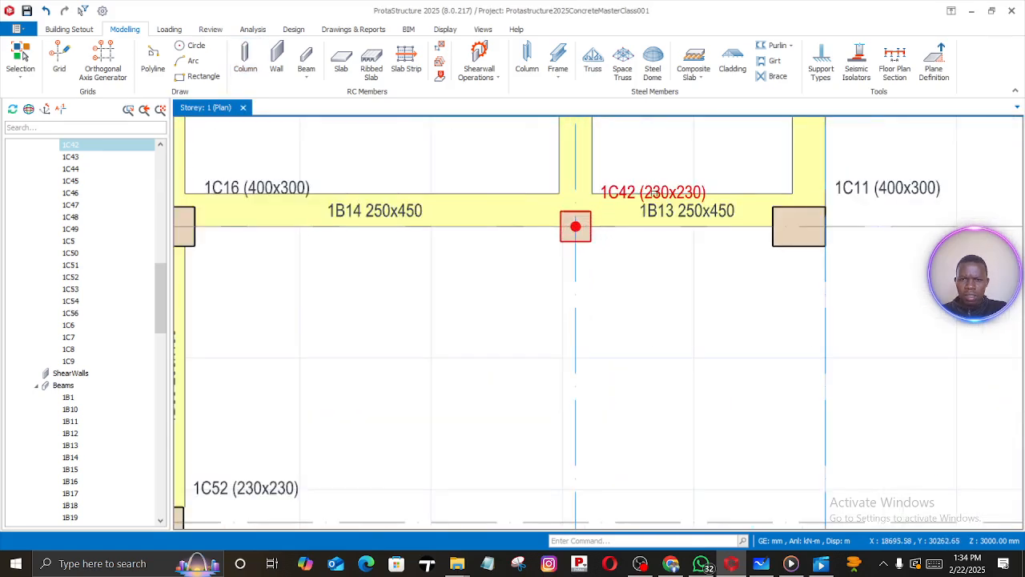
pyautogui.scroll(2, 654, 189)
pyautogui.rightClick(652, 197)
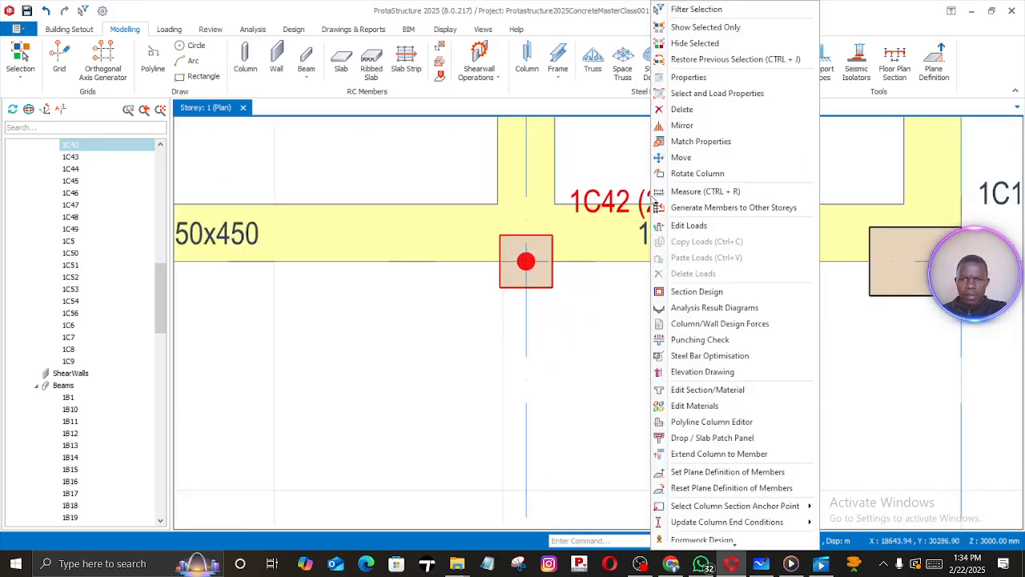
pyautogui.click(673, 115)
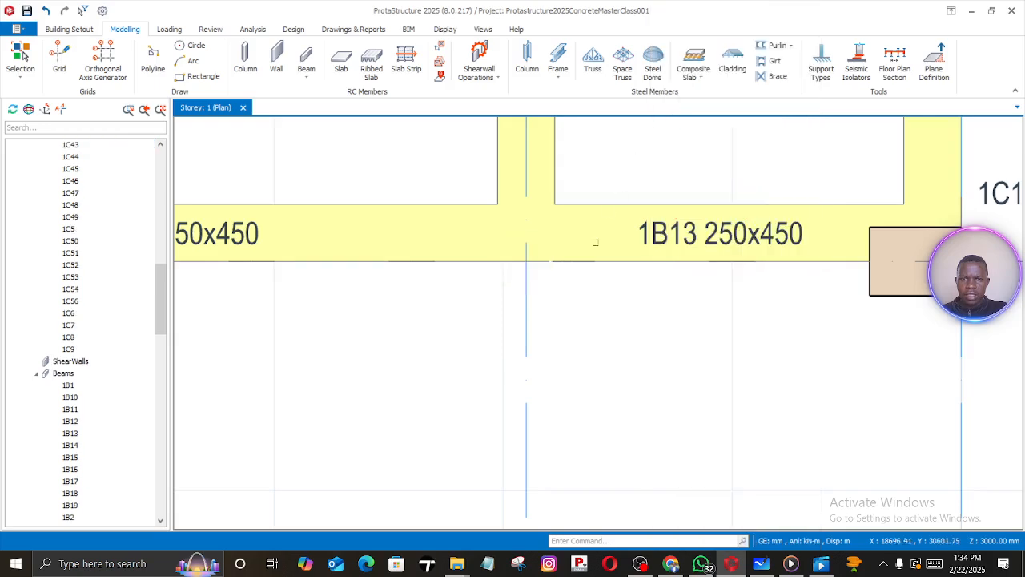
# Undo the deletion of column 1C42 on axis 1
pyautogui.scroll(-2, 592, 286)
pyautogui.scroll(-2, 588, 282)
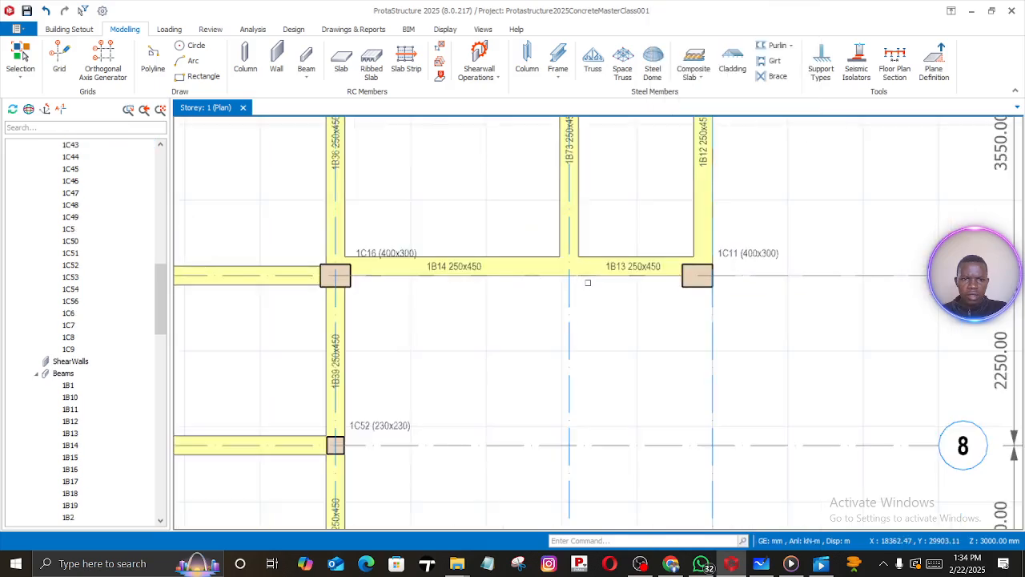
pyautogui.click(464, 277)
pyautogui.scroll(1, 464, 277)
pyautogui.scroll(2, 469, 267)
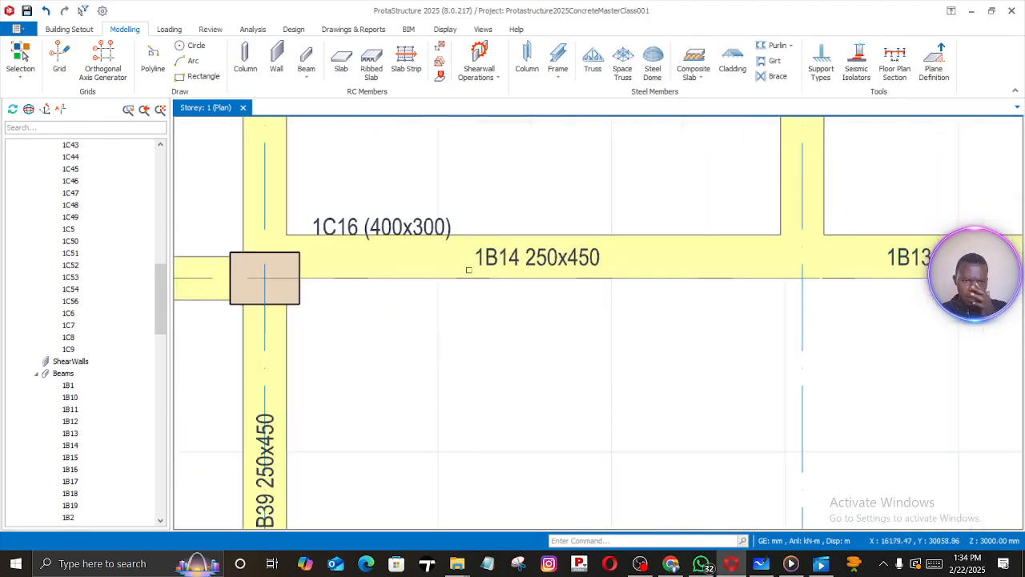
pyautogui.scroll(-4, 468, 267)
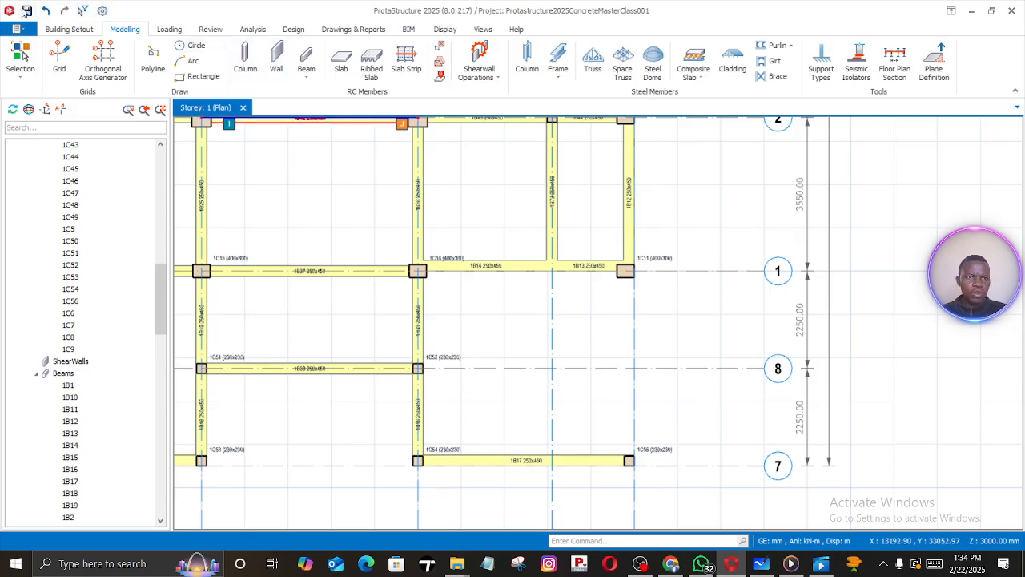
pyautogui.click(46, 10)
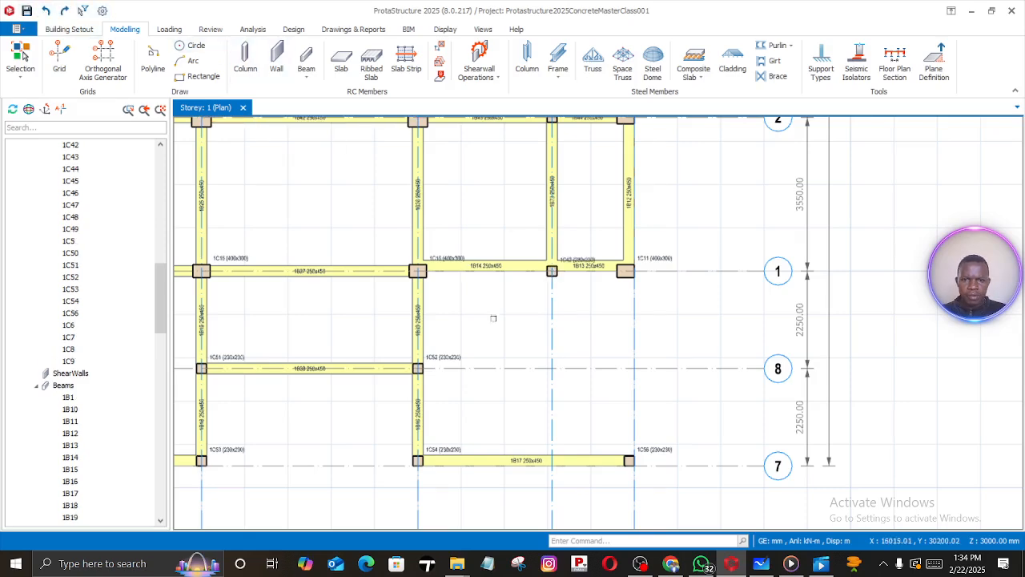
# Centre beam 1B14 on axis 1 between columns 1C16 and 1C42 by changing its section alignment in the beam properties
pyautogui.scroll(3, 507, 261)
pyautogui.moveTo(507, 261); pyautogui.dragTo(826, 355, button='middle')
pyautogui.scroll(2, 825, 355)
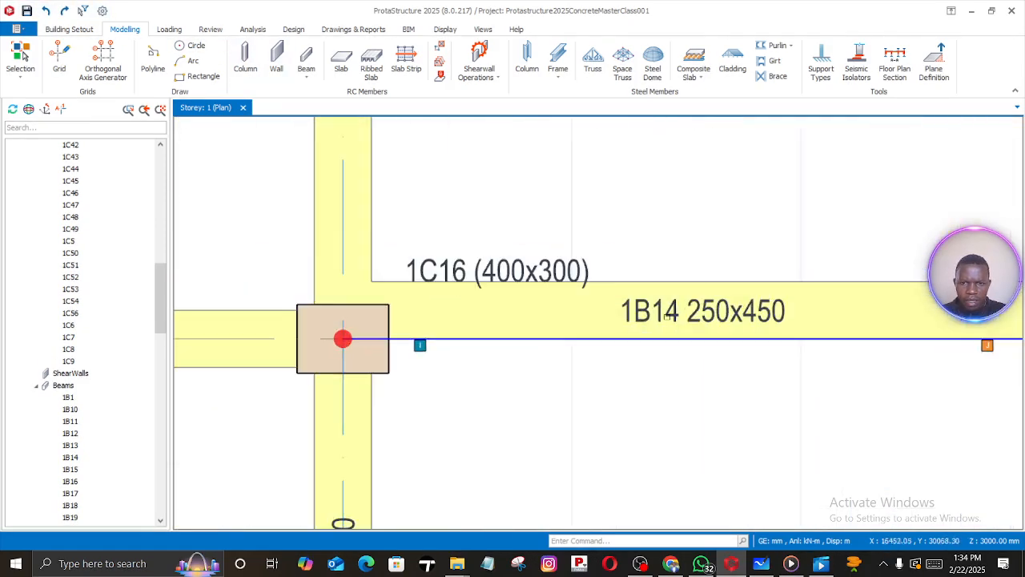
pyautogui.click(665, 312)
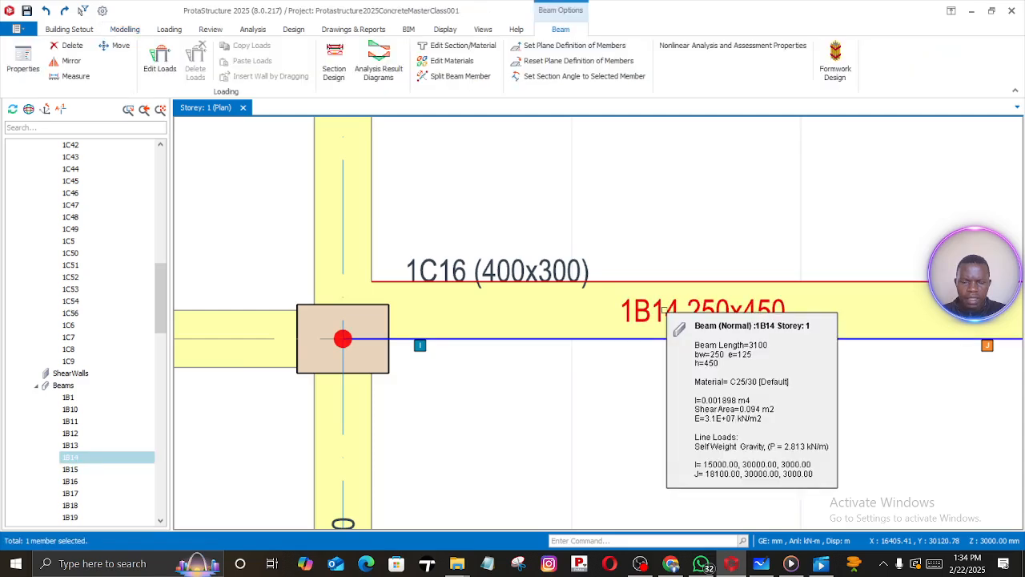
pyautogui.rightClick(665, 313)
pyautogui.click(721, 76)
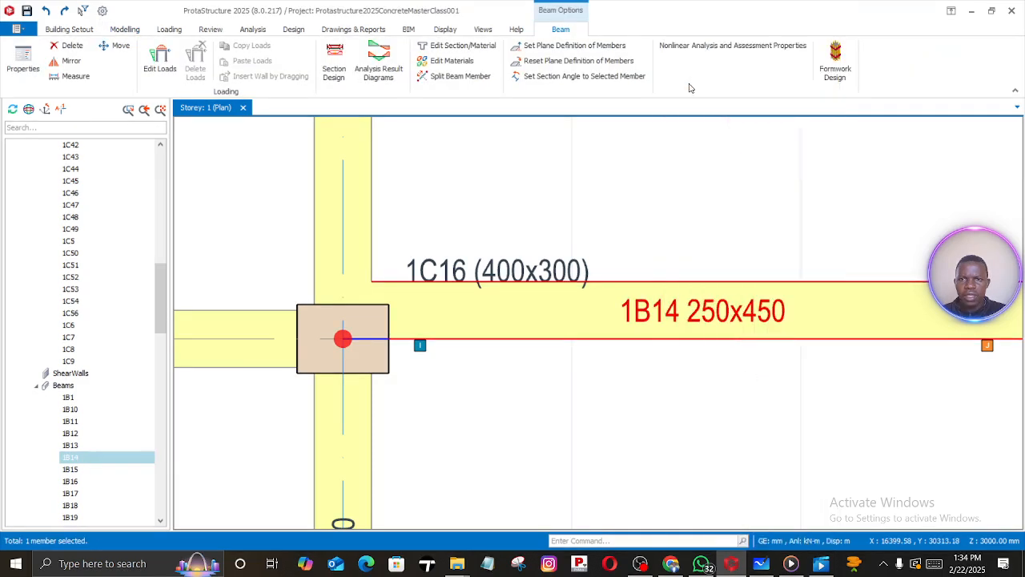
pyautogui.moveTo(799, 262); pyautogui.dragTo(546, 213, button='middle')
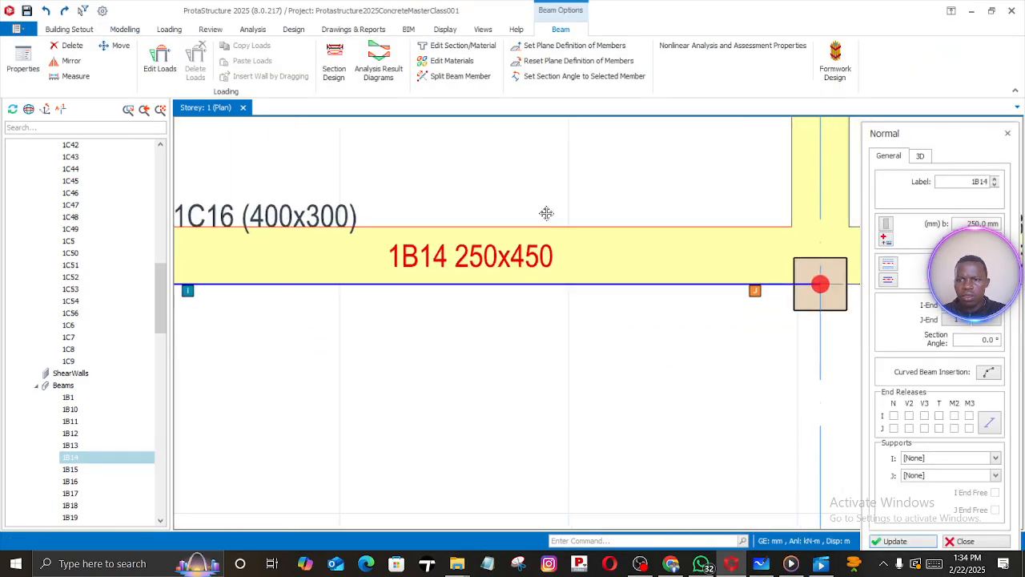
pyautogui.click(889, 280)
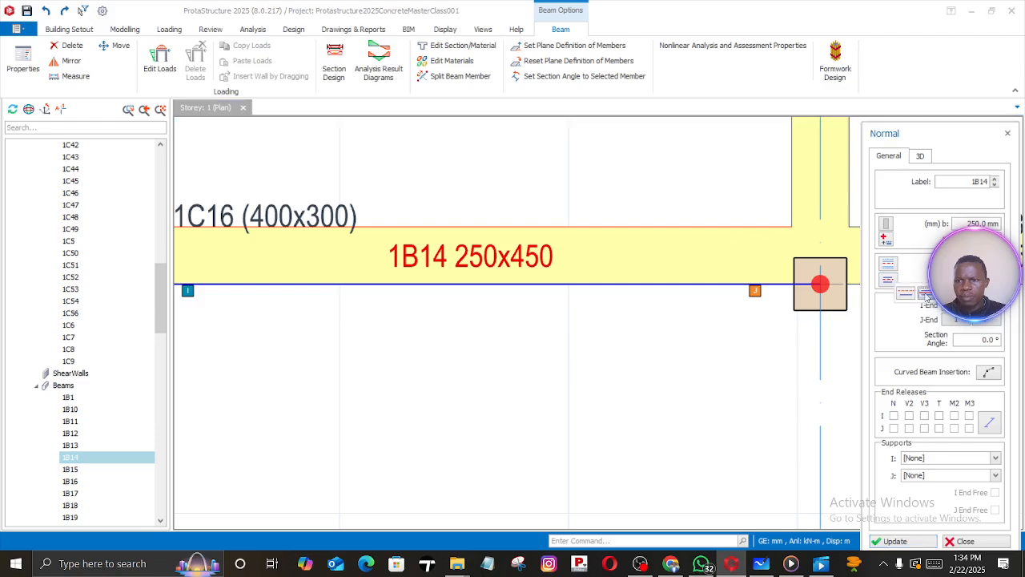
pyautogui.click(891, 541)
pyautogui.scroll(-5, 721, 376)
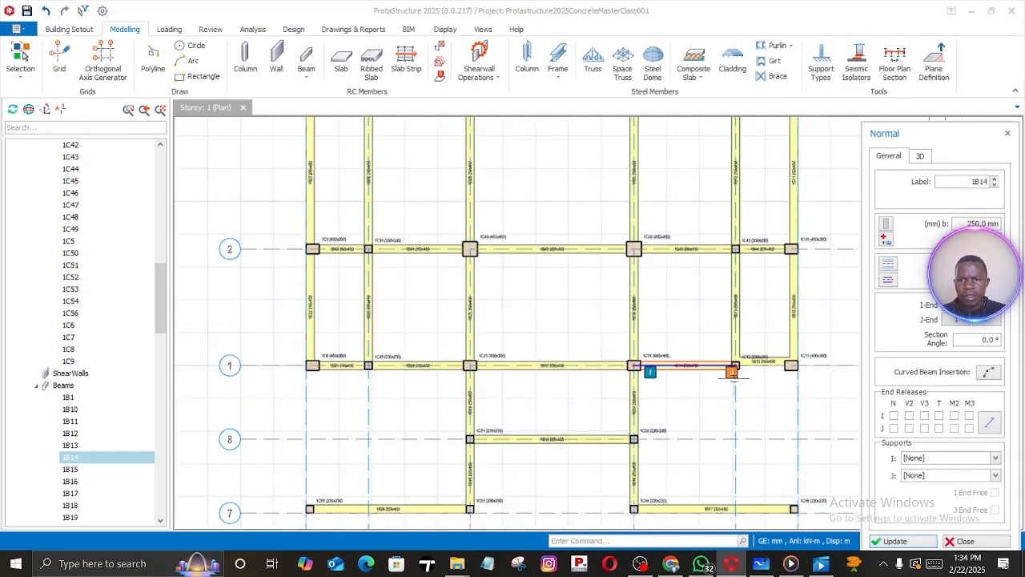
# Centre beam 1B13 on axis 1 between columns 1C42 and 1C11 through its properties and update it
pyautogui.scroll(5, 623, 343)
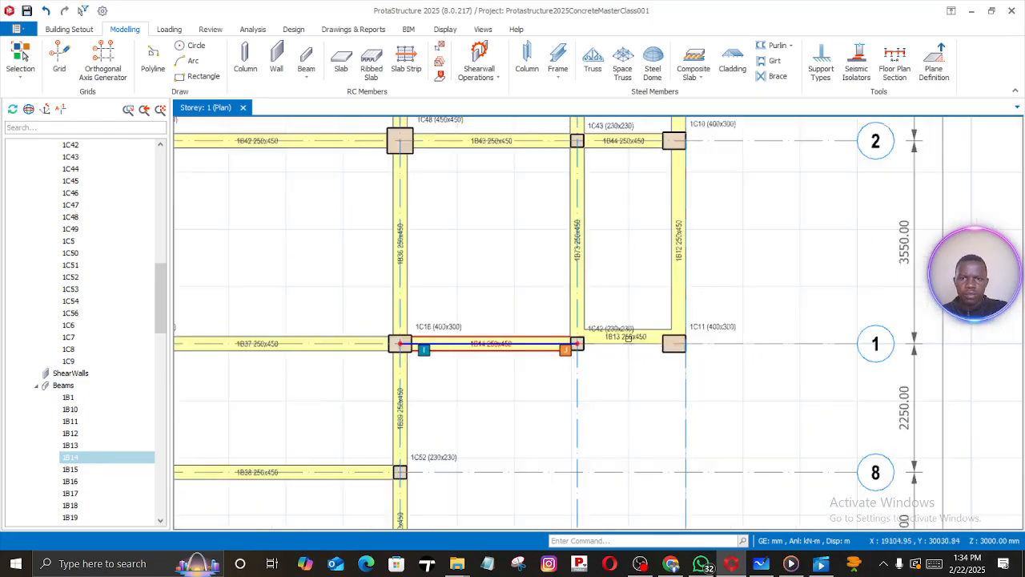
pyautogui.click(624, 338)
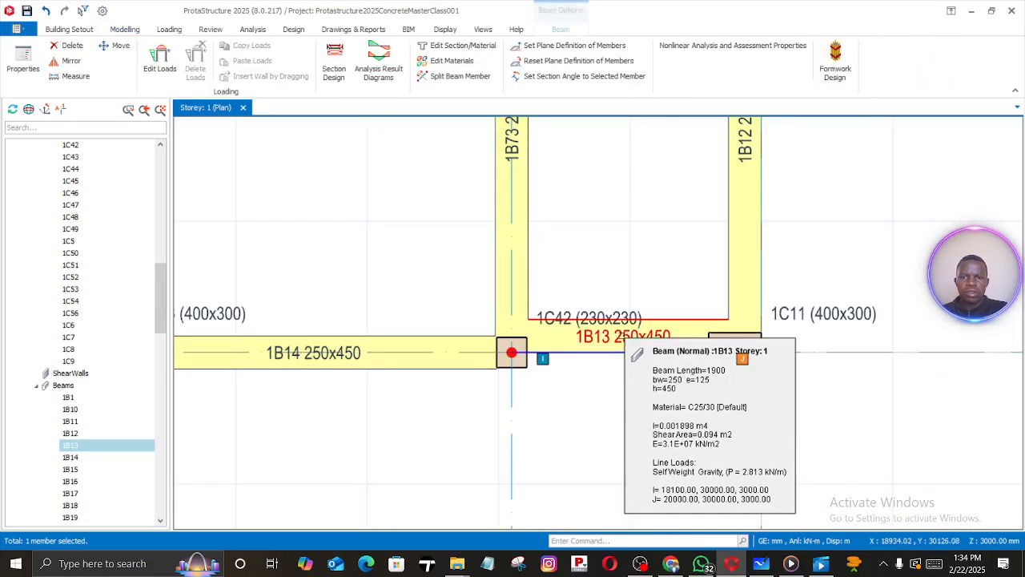
pyautogui.rightClick(623, 340)
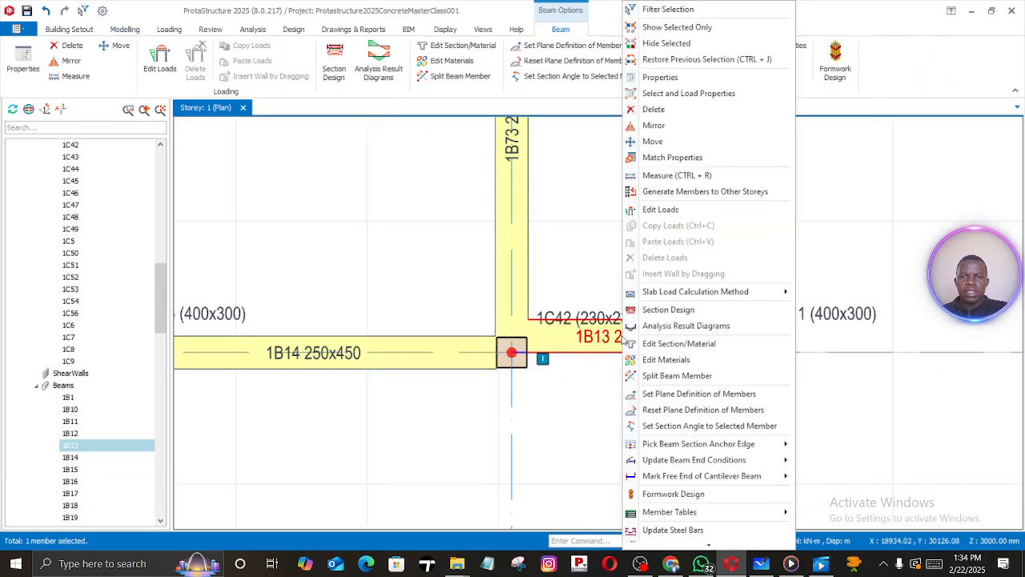
pyautogui.click(662, 78)
pyautogui.press('Escape')
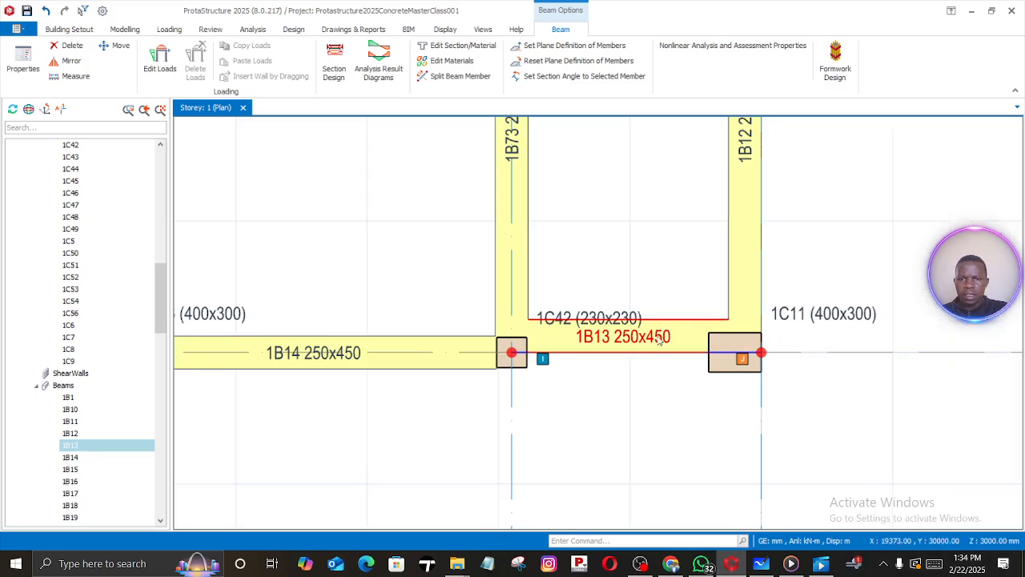
pyautogui.moveTo(646, 342)
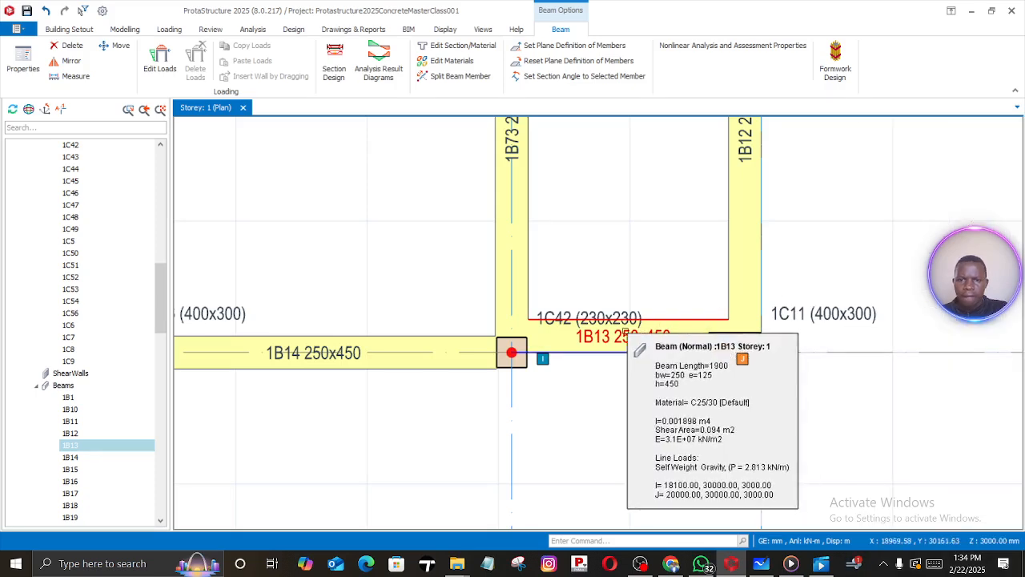
pyautogui.rightClick(631, 338)
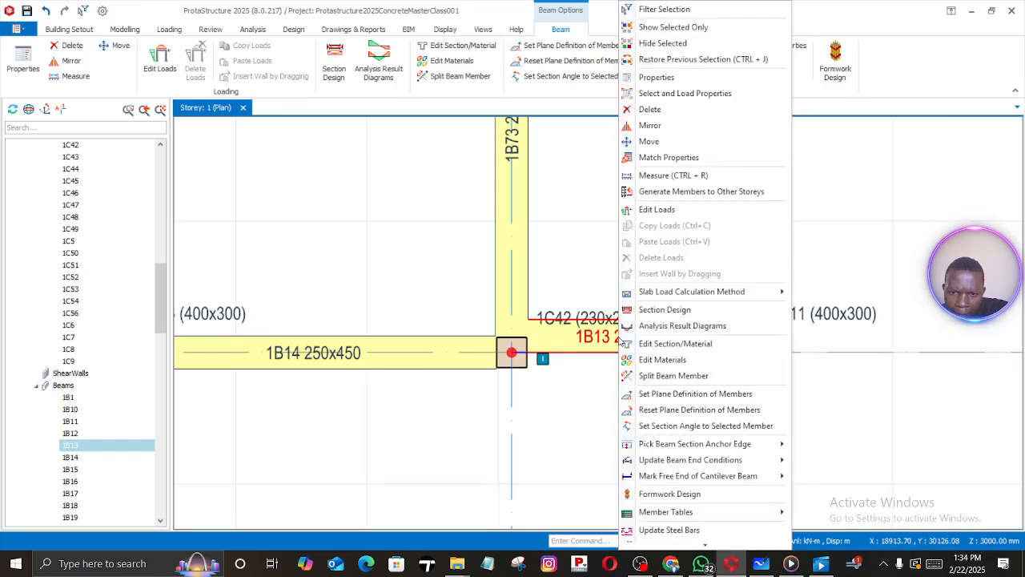
pyautogui.click(646, 79)
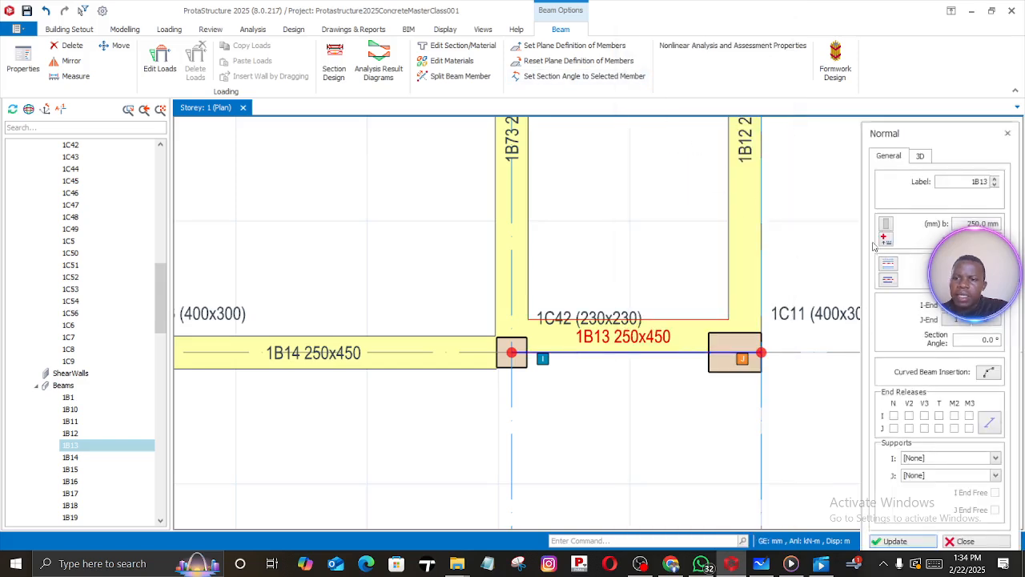
pyautogui.click(889, 280)
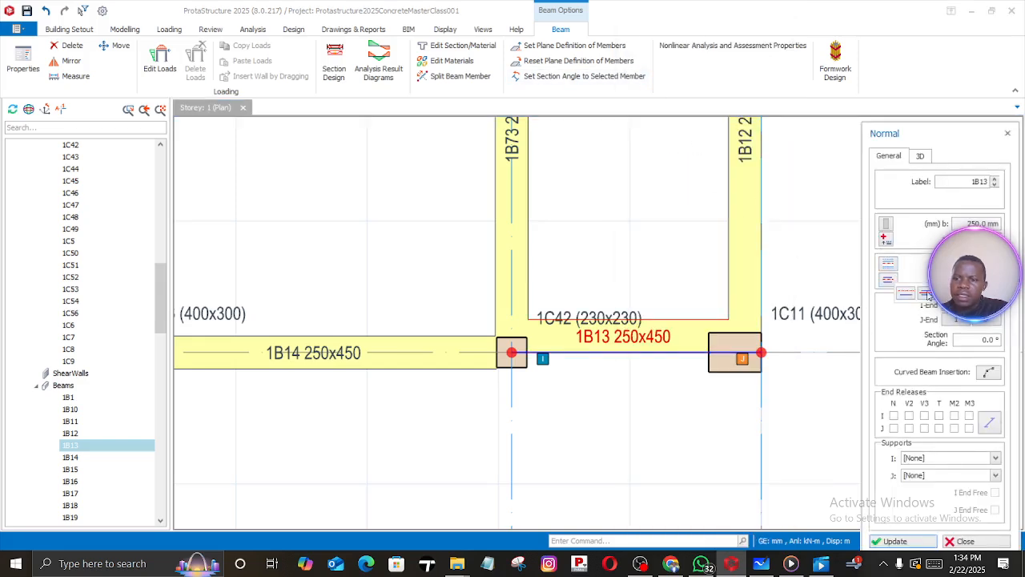
pyautogui.click(924, 542)
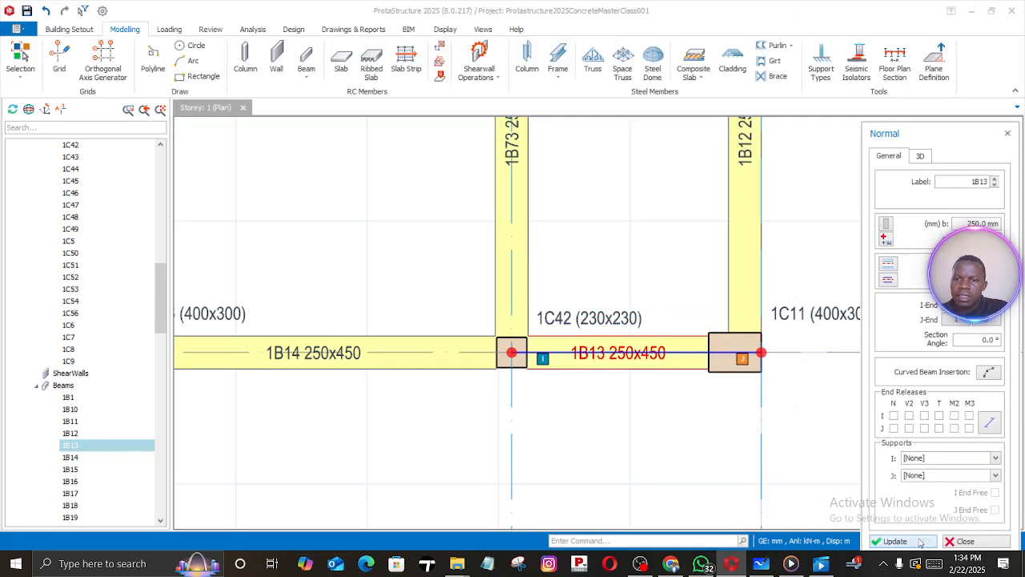
pyautogui.scroll(-5, 674, 453)
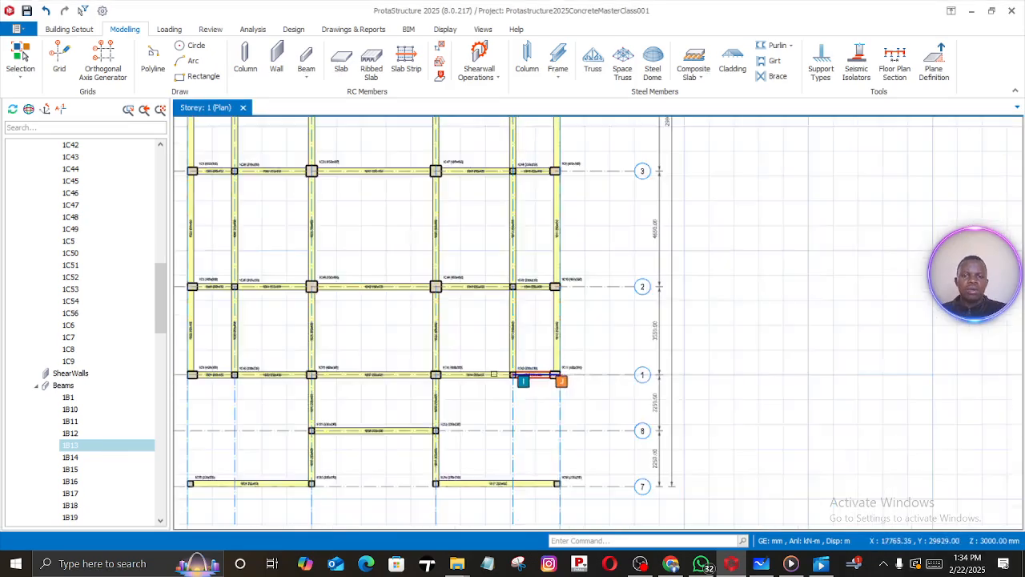
# Switch the Storey 1 view from plan to 3D and inspect the arrangement of beams and columns
pyautogui.scroll(-3, 721, 206)
pyautogui.scroll(6, 682, 318)
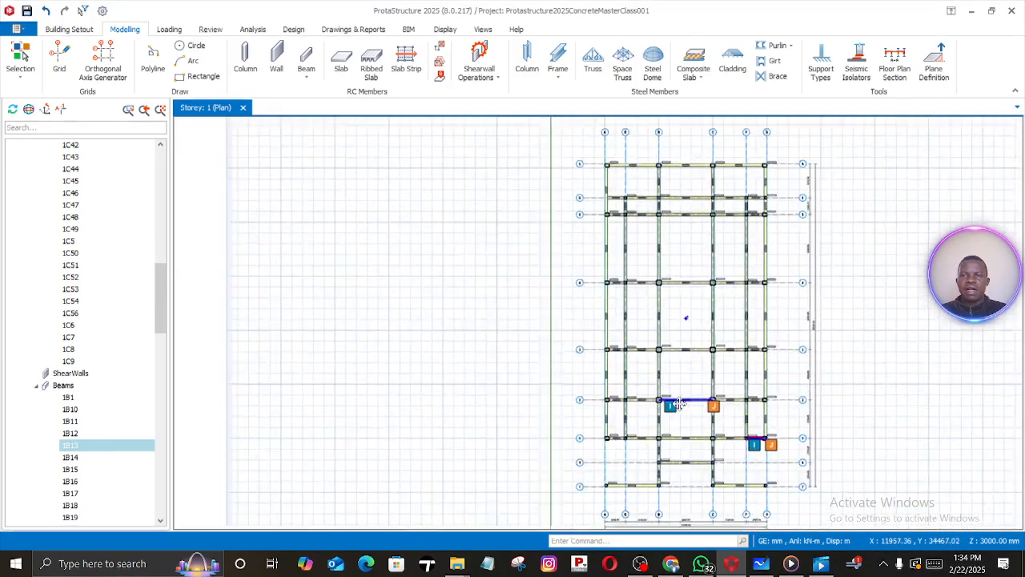
pyautogui.scroll(-3, 675, 329)
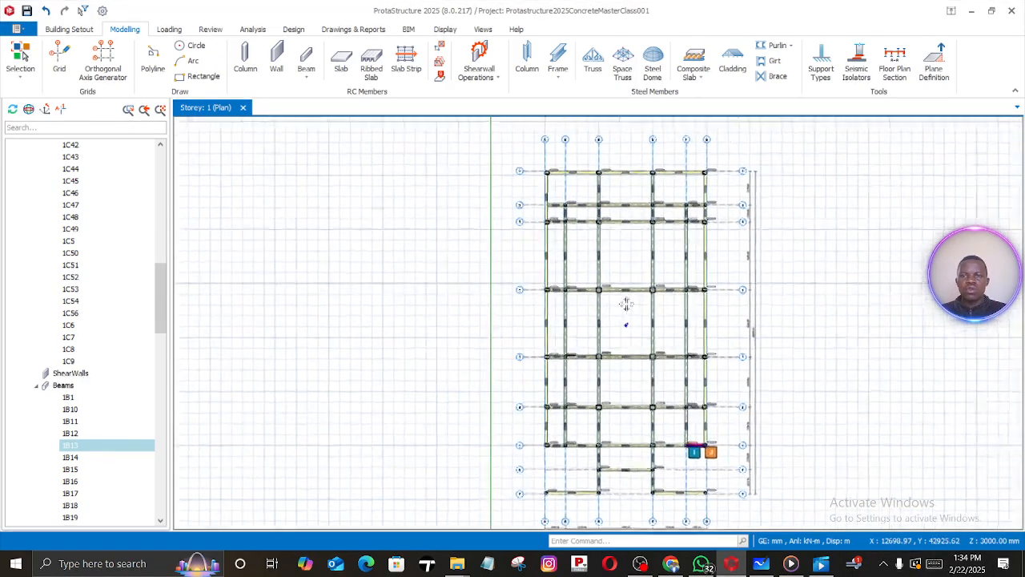
pyautogui.scroll(4, 637, 315)
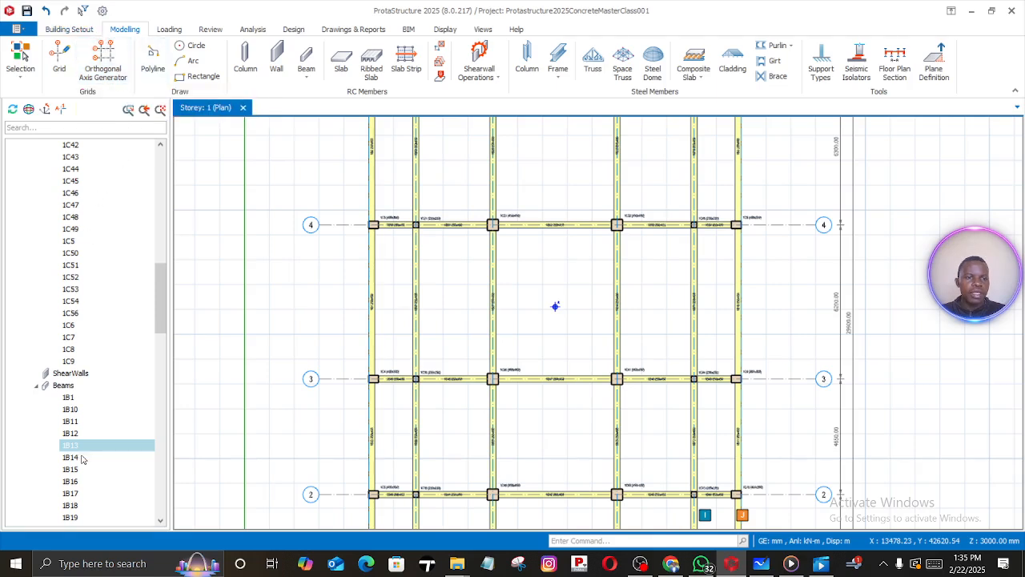
pyautogui.scroll(20, 111, 277)
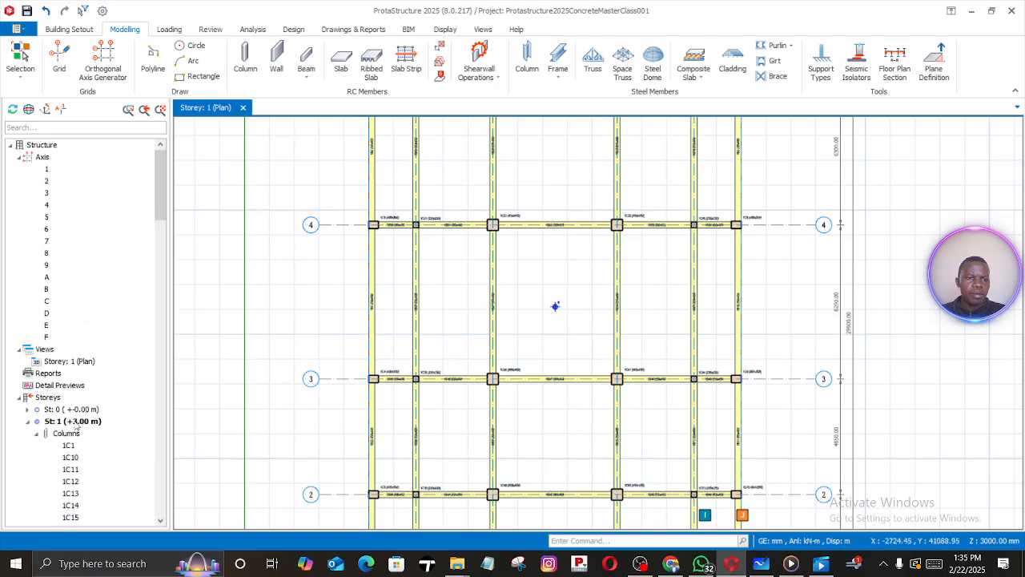
pyautogui.click(76, 362)
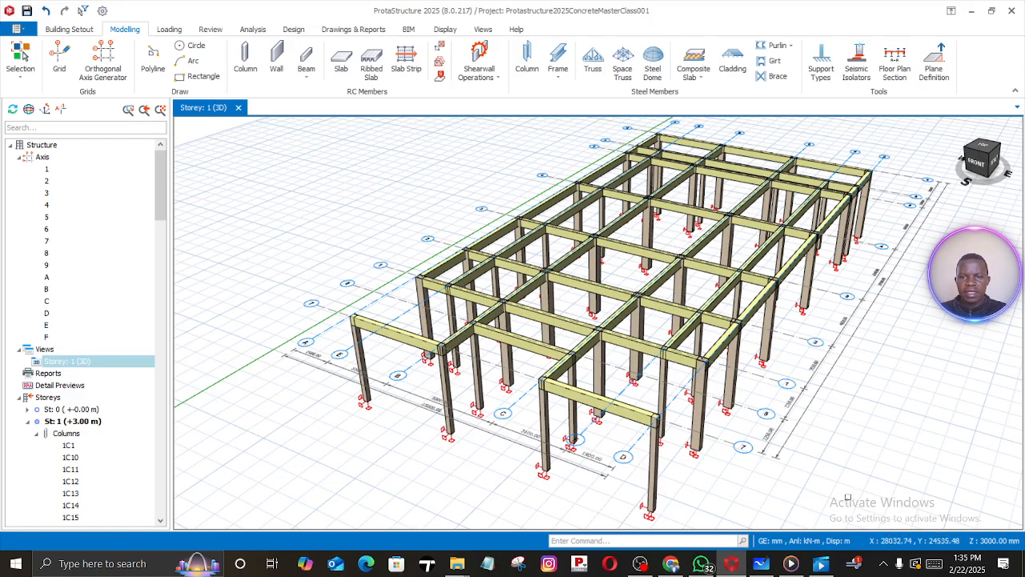
pyautogui.scroll(2, 745, 334)
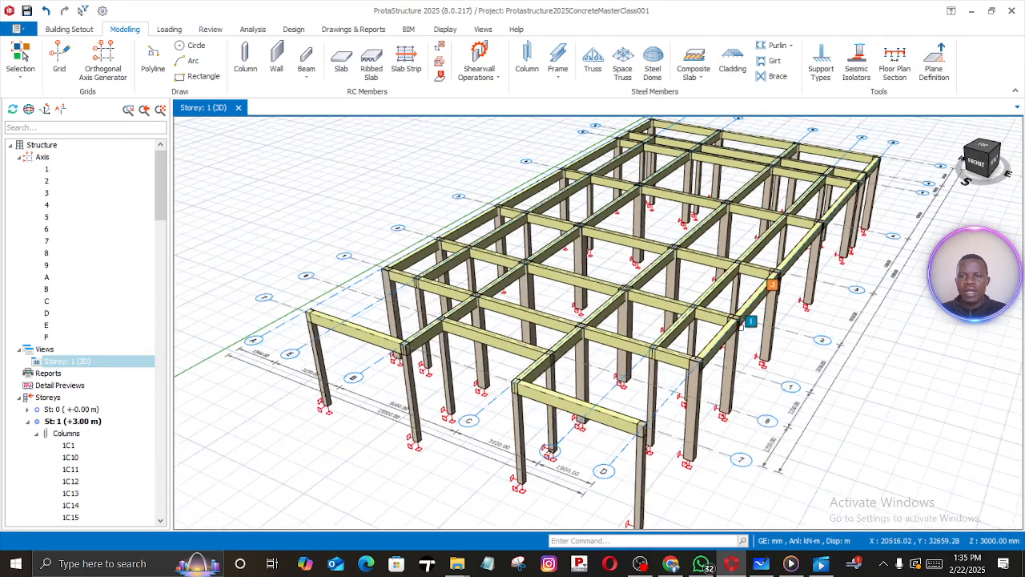
pyautogui.moveTo(731, 325)
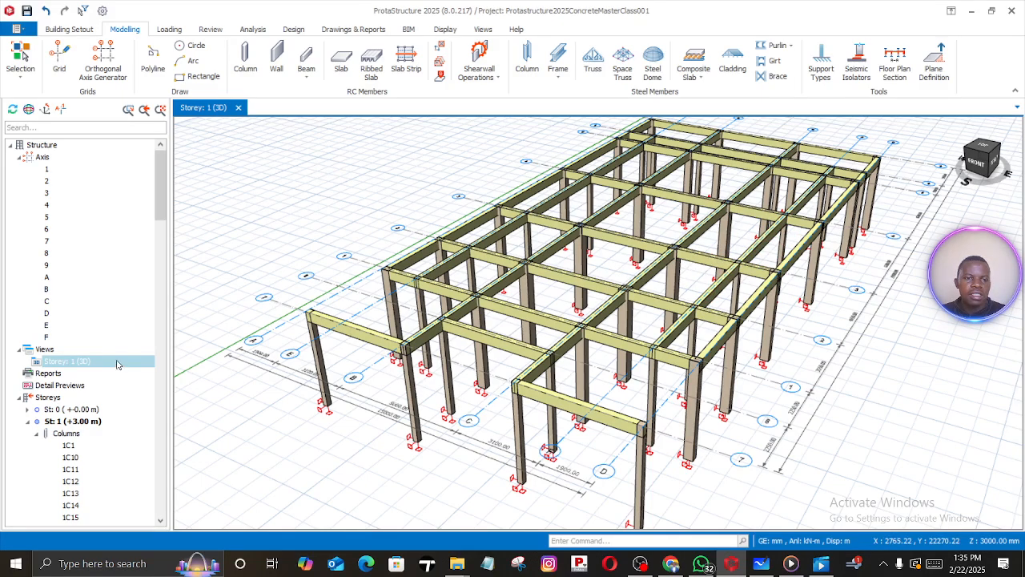
pyautogui.moveTo(767, 233)
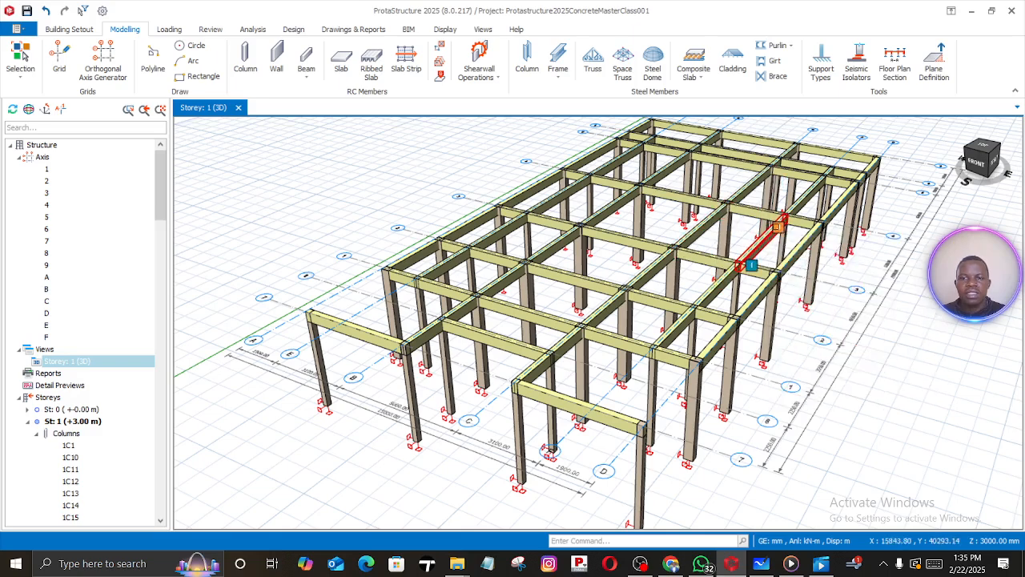
pyautogui.moveTo(729, 228)
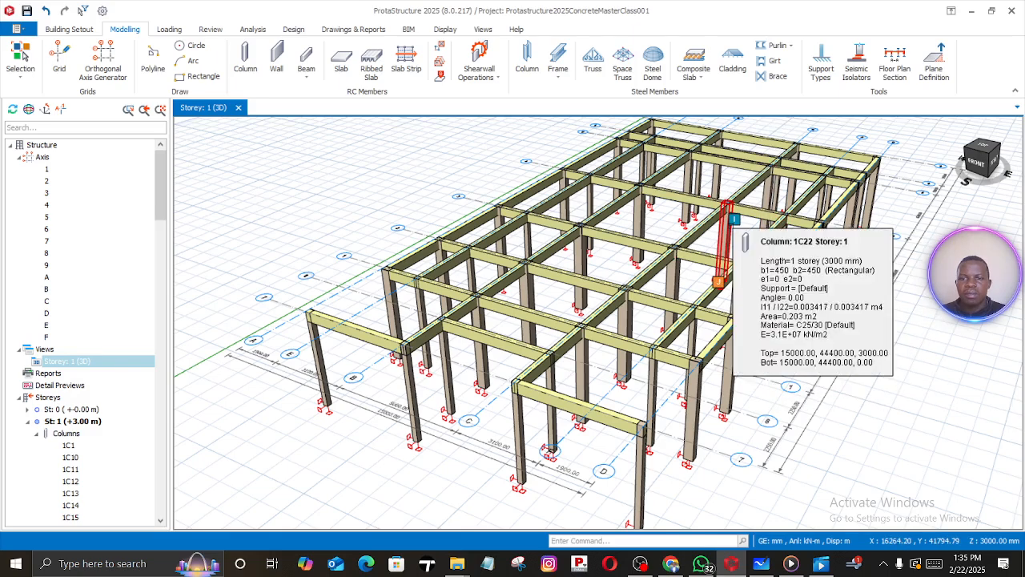
# Return the Storey 1 view from 3D to plan
pyautogui.rightClick(66, 365)
pyautogui.click(98, 372)
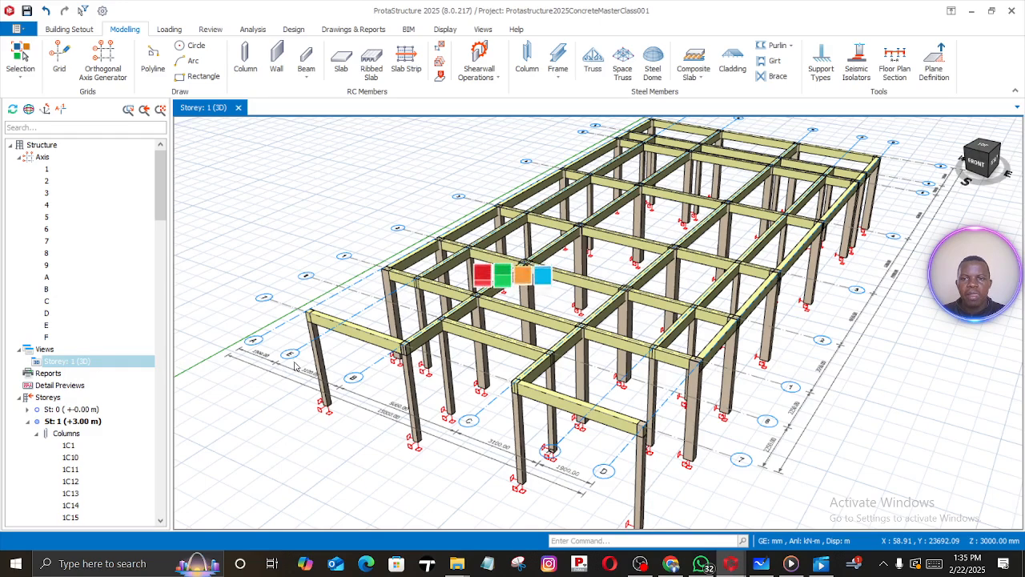
pyautogui.scroll(2, 601, 328)
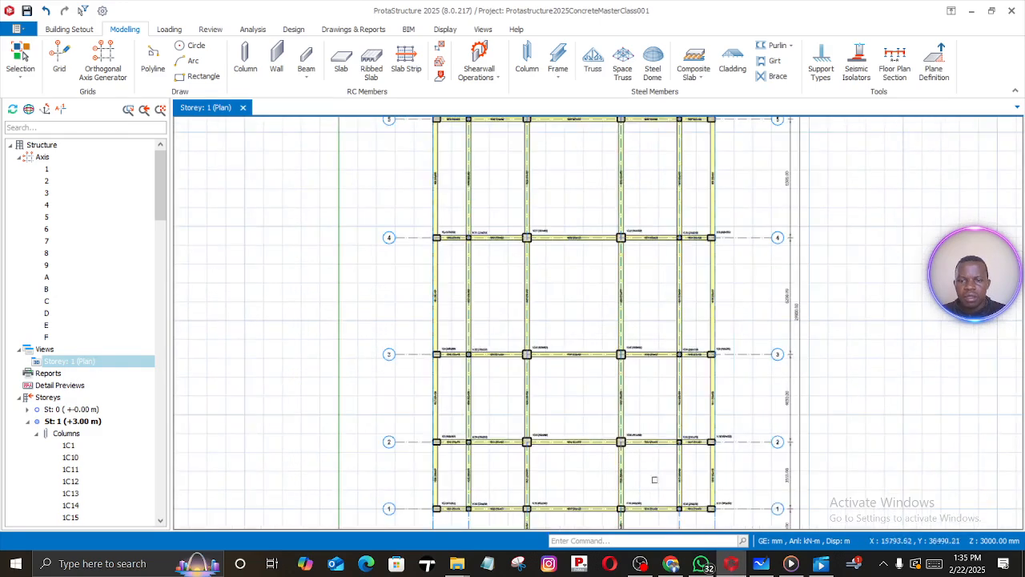
# Switch to Microsoft Whiteboard and examine the lift, staircase and lobby layout and dimensions between axes 3 and 4 on the floor plan
pyautogui.click(761, 563)
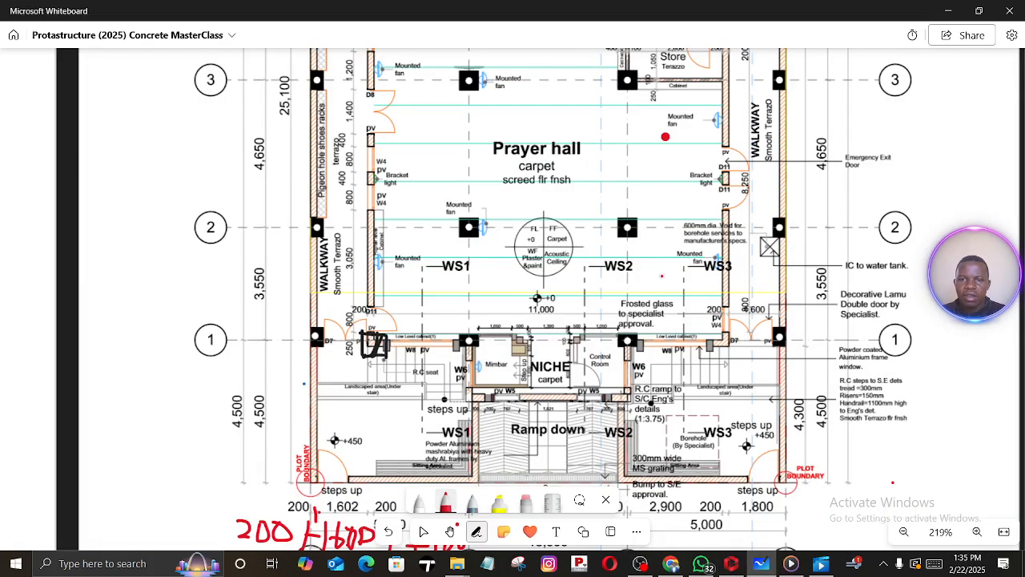
pyautogui.scroll(1, 662, 276)
pyautogui.moveTo(662, 277); pyautogui.dragTo(574, 464, button='middle')
pyautogui.moveTo(560, 366); pyautogui.dragTo(541, 534, button='middle')
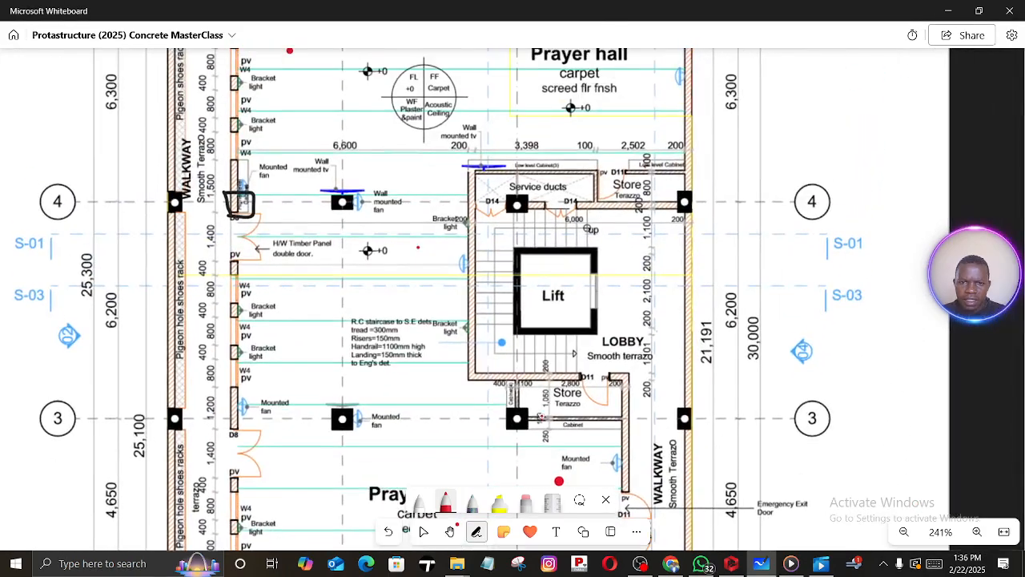
pyautogui.scroll(1, 553, 325)
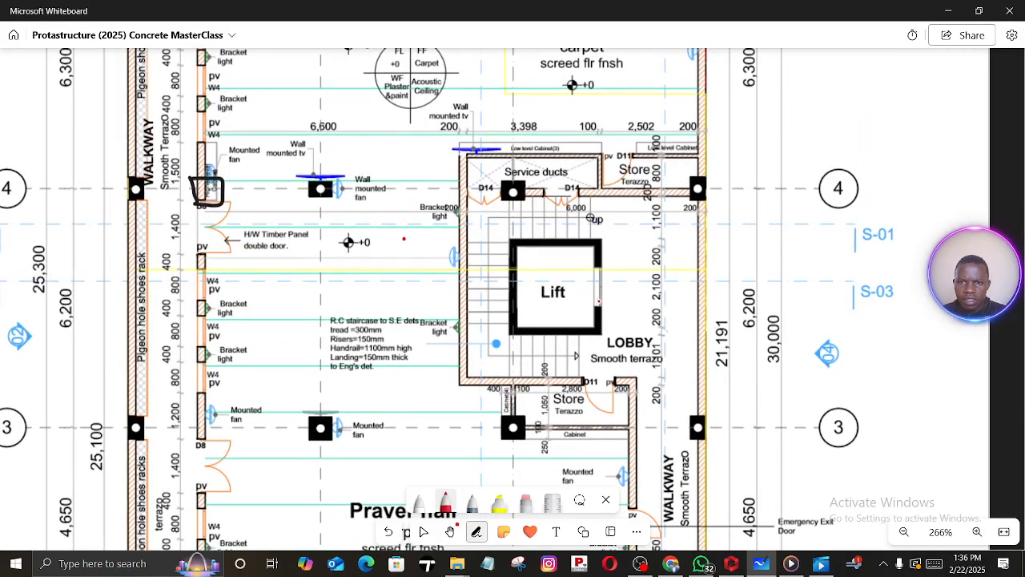
pyautogui.moveTo(504, 290); pyautogui.dragTo(449, 223, button='middle')
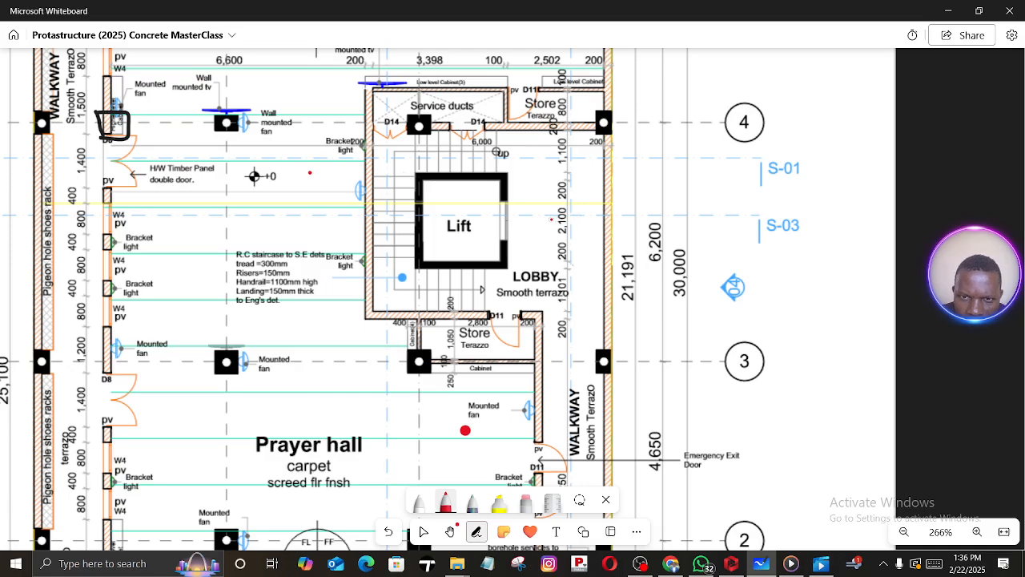
pyautogui.keyDown('ctrl'); pyautogui.scroll(5, 564, 165); pyautogui.keyUp('ctrl')
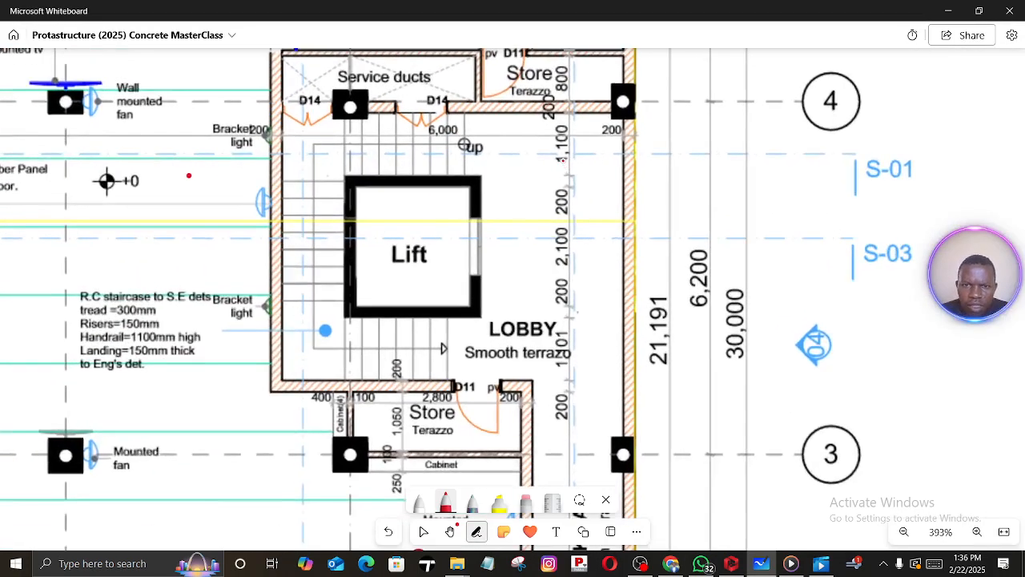
pyautogui.keyDown('ctrl'); pyautogui.scroll(1, 562, 159); pyautogui.keyUp('ctrl')
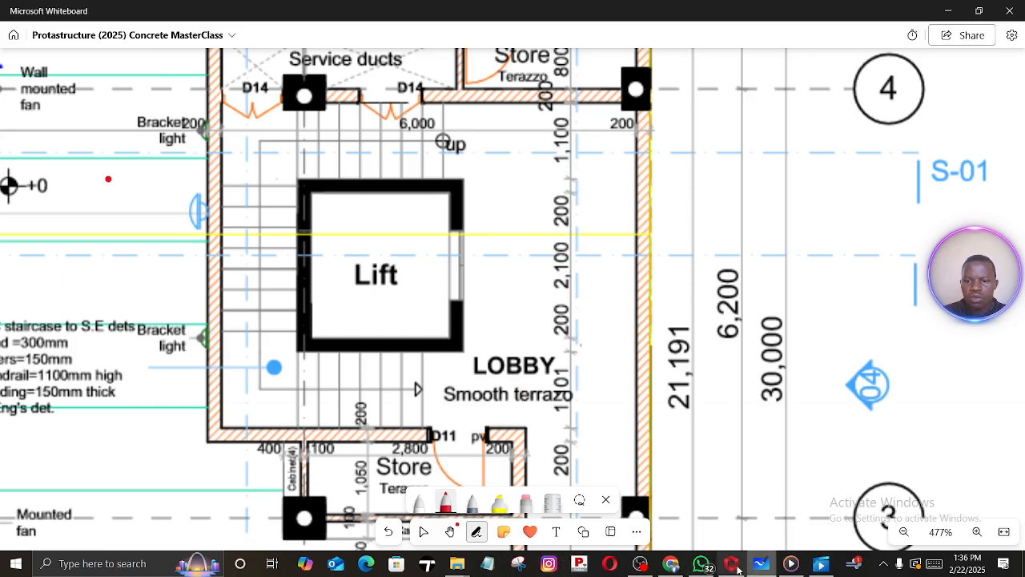
pyautogui.moveTo(733, 569)
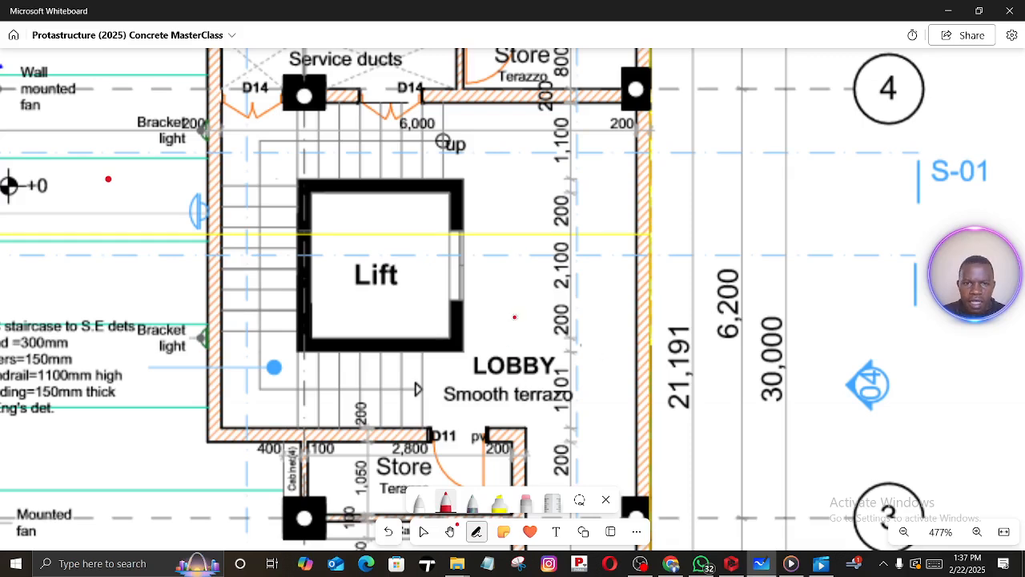
pyautogui.scroll(-3, 515, 322)
pyautogui.scroll(1, 515, 240)
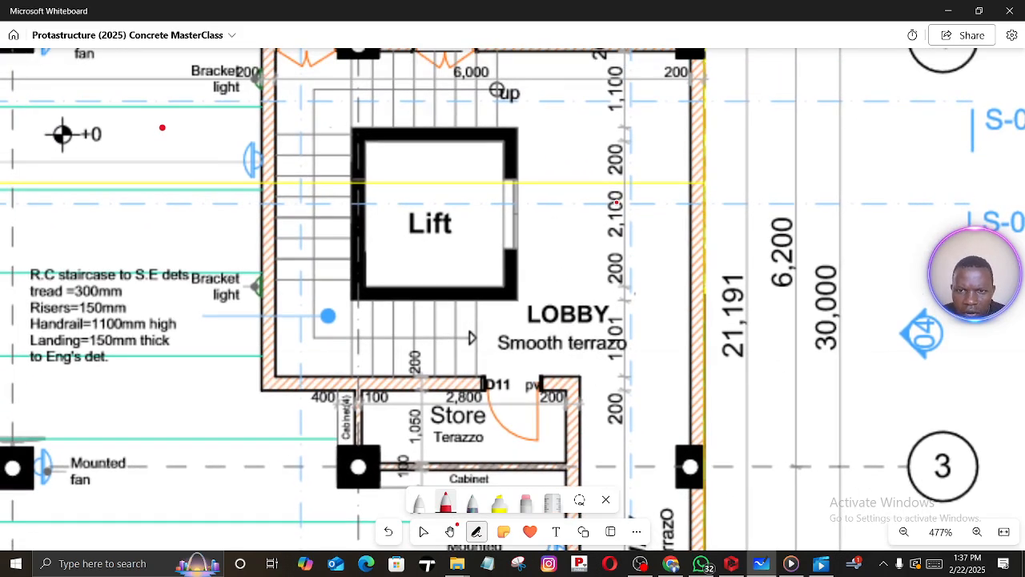
# Switch to ProtaStructure and offset axis 4 by -1300 mm towards axis 3 on the Storey 1 plan
pyautogui.keyDown('ctrl'); pyautogui.scroll(1, 620, 183); pyautogui.keyUp('ctrl')
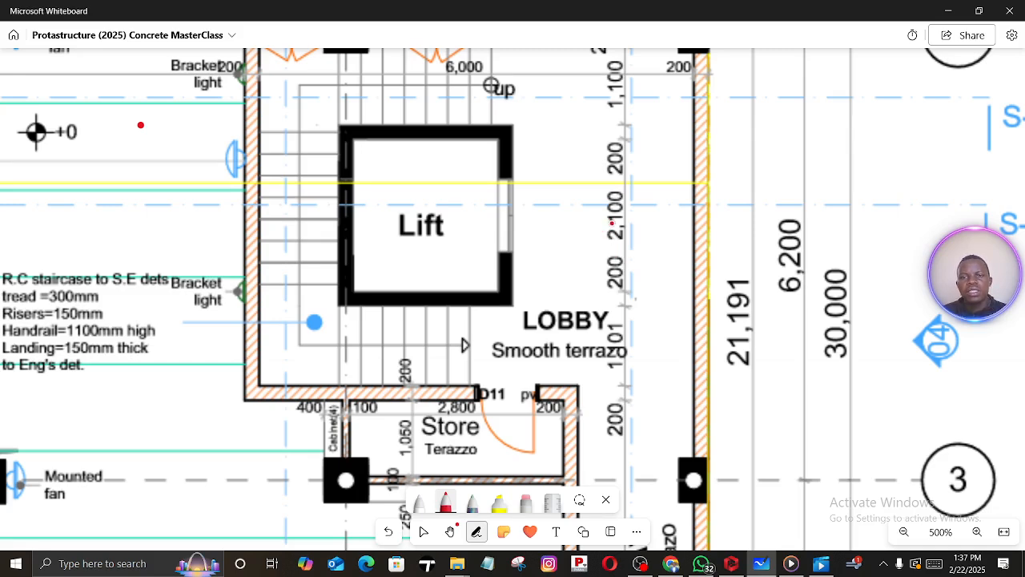
pyautogui.click(729, 564)
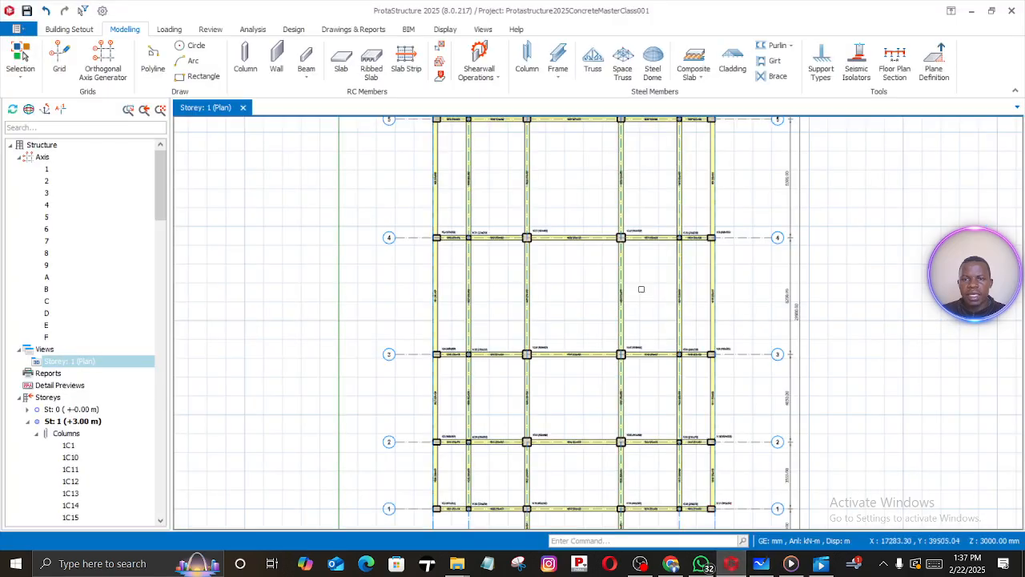
pyautogui.scroll(2, 740, 238)
pyautogui.scroll(-2, 741, 239)
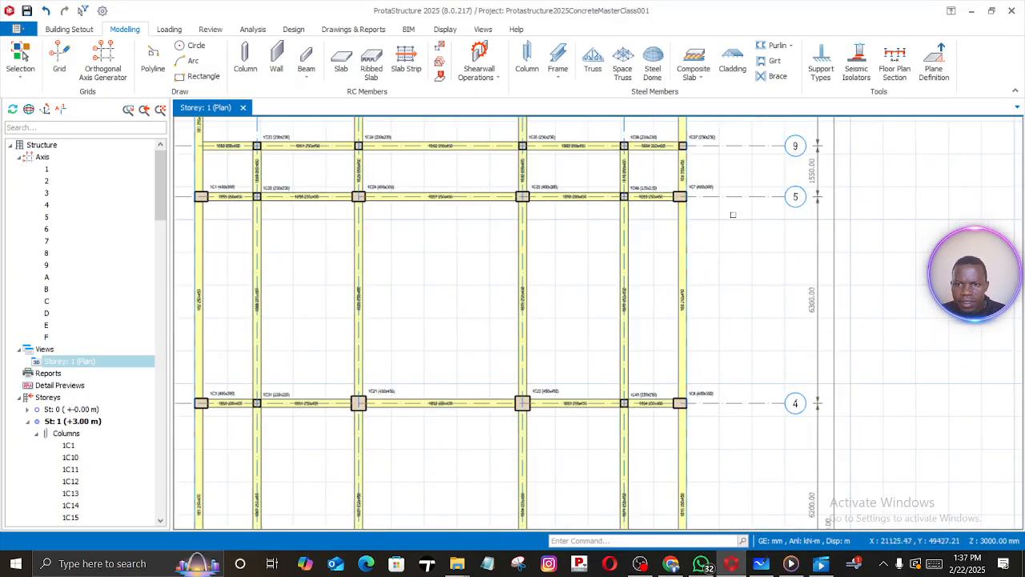
pyautogui.scroll(-1, 732, 218)
pyautogui.scroll(2, 713, 268)
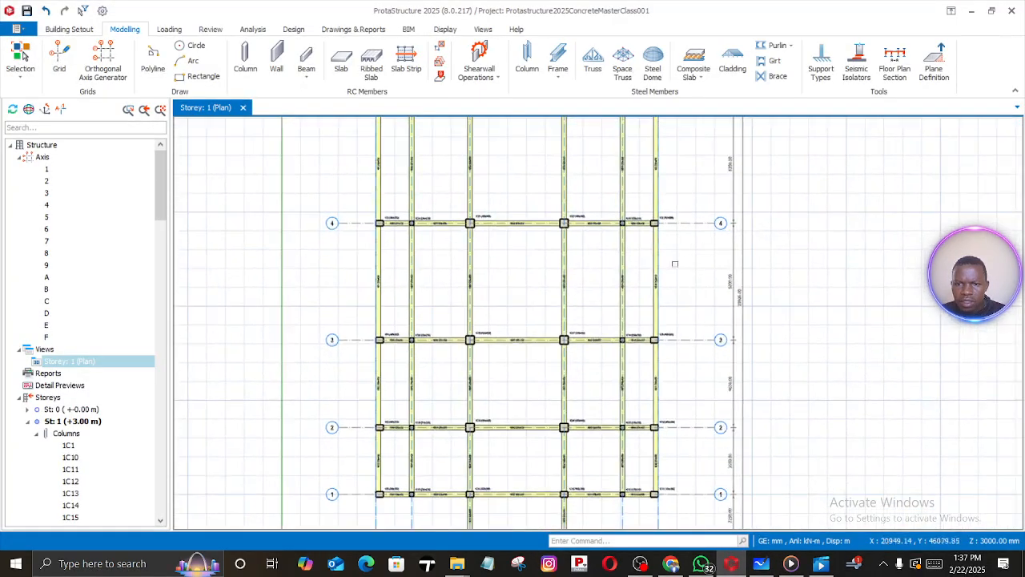
pyautogui.scroll(1, 684, 227)
pyautogui.click(681, 209)
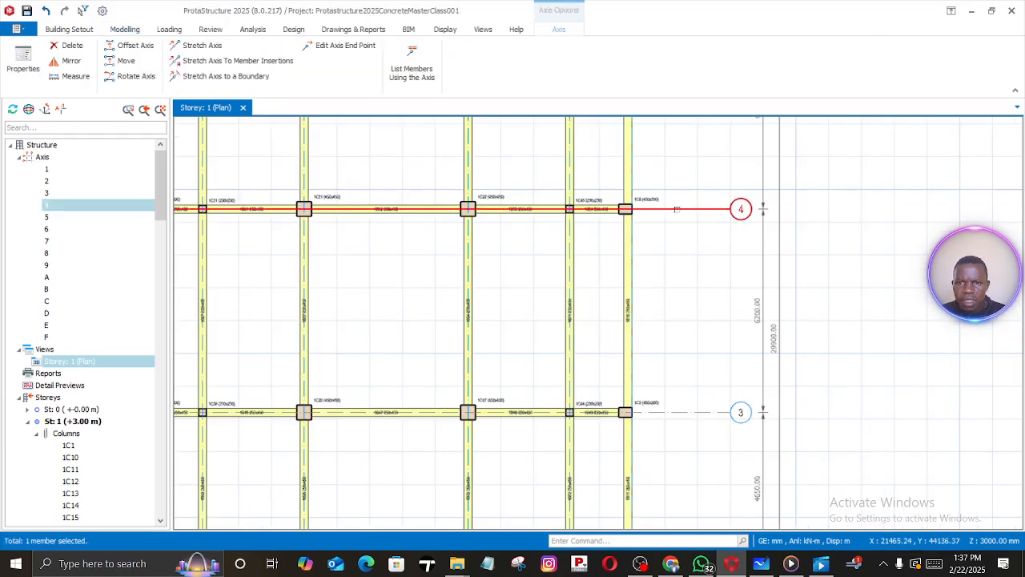
pyautogui.rightClick(679, 212)
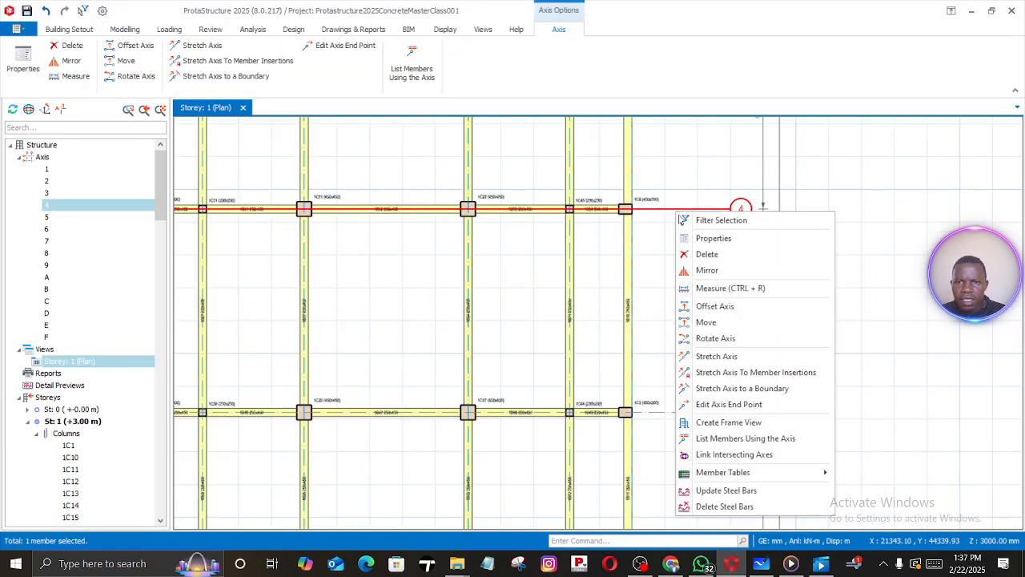
pyautogui.click(704, 307)
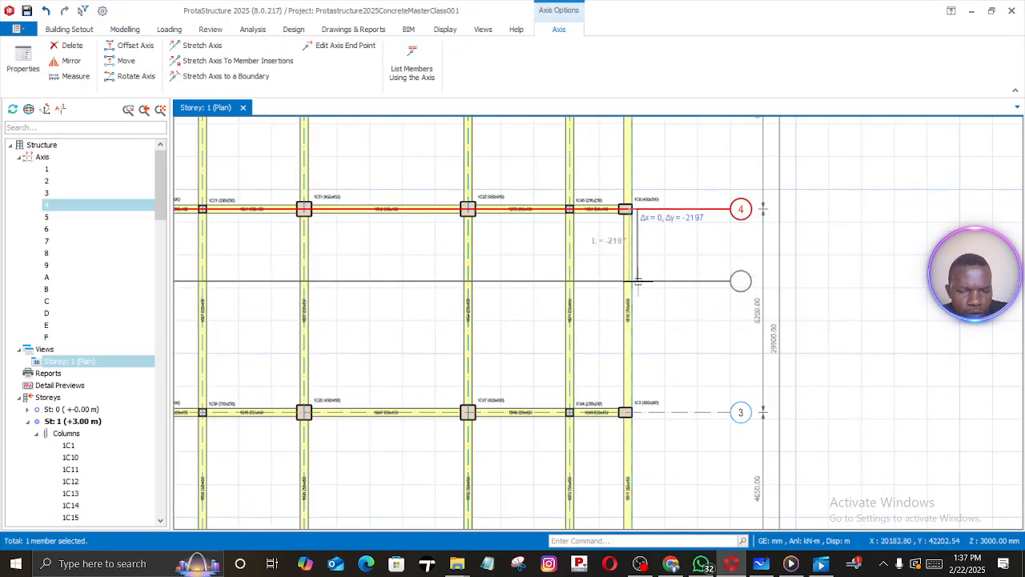
pyautogui.press('Tab')
pyautogui.write('-')
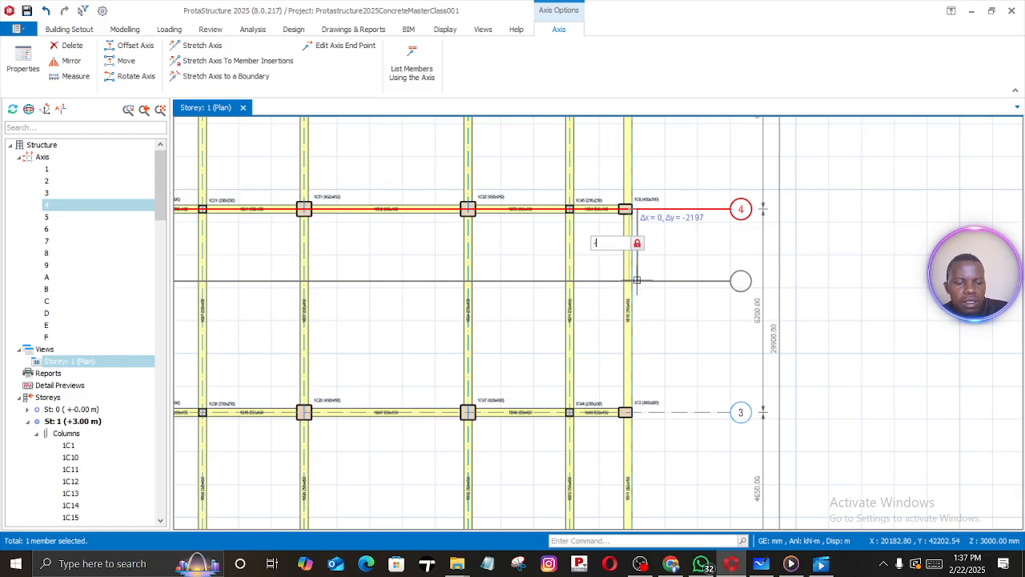
pyautogui.write('1')
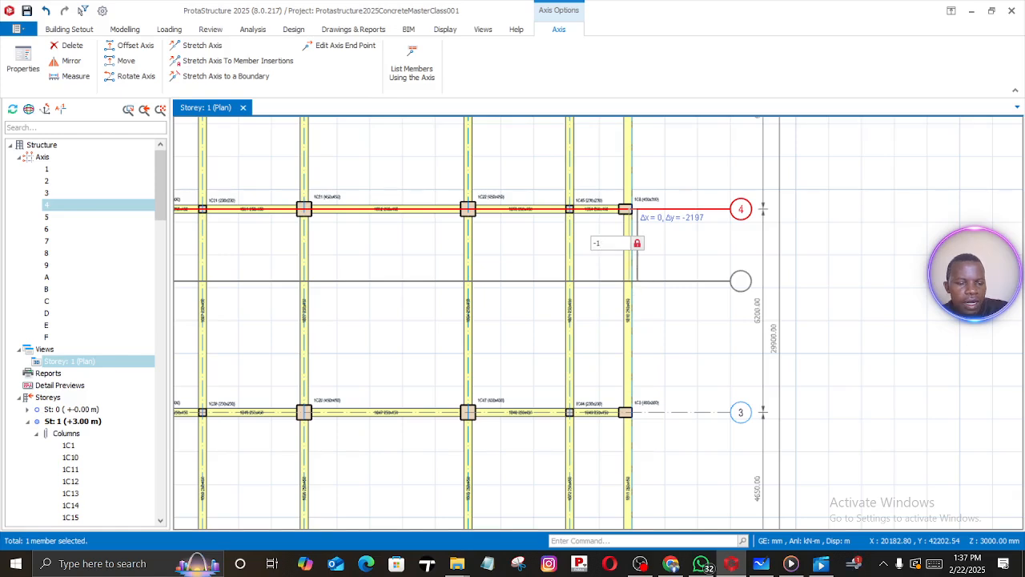
pyautogui.write('300')
pyautogui.press('Return')
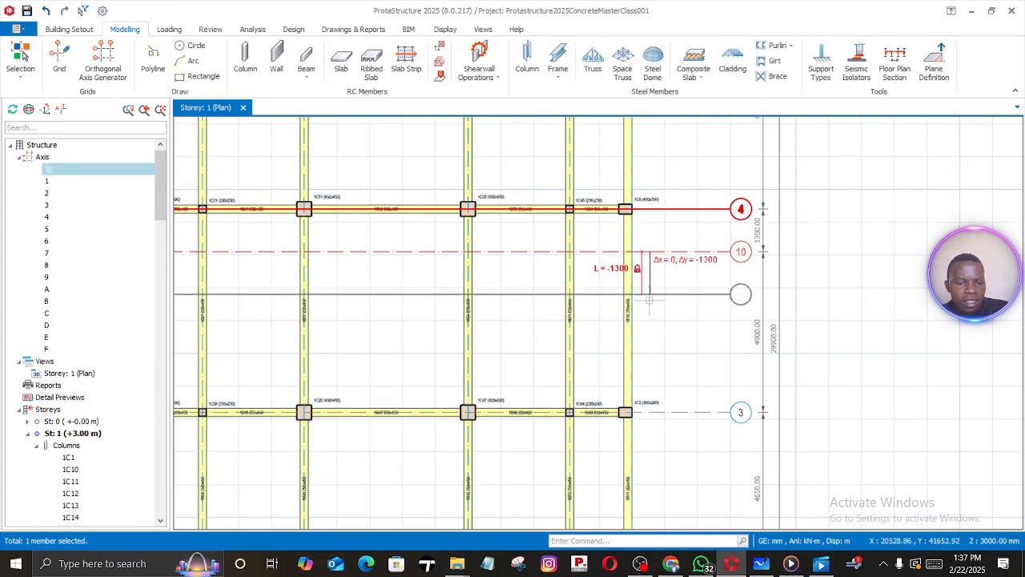
# Offset another axis by -2400 mm from the new axis below axis 4, and end the offset command
pyautogui.press('Tab')
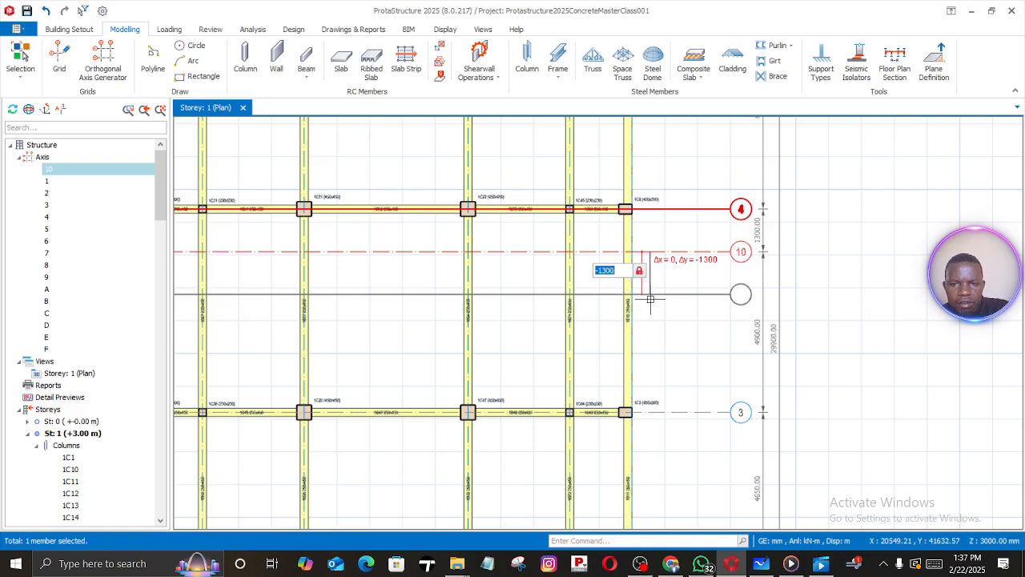
pyautogui.write('-24')
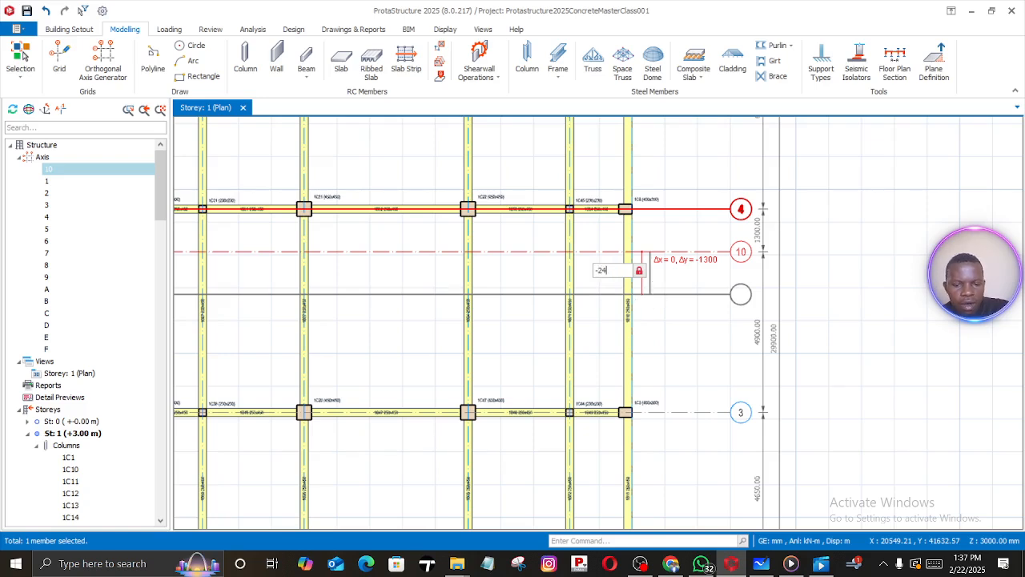
pyautogui.write('00')
pyautogui.press('Return')
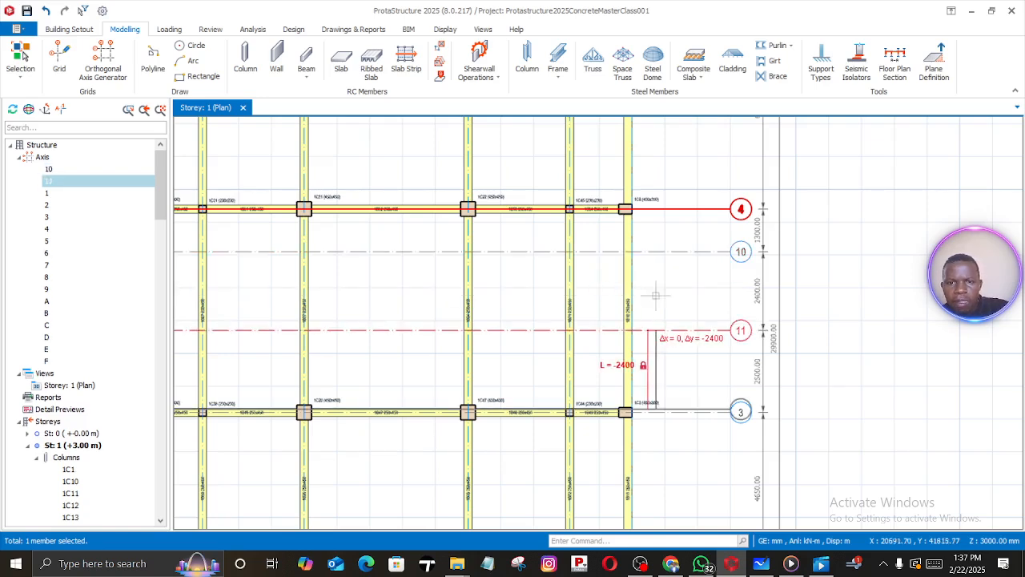
pyautogui.press('Escape')
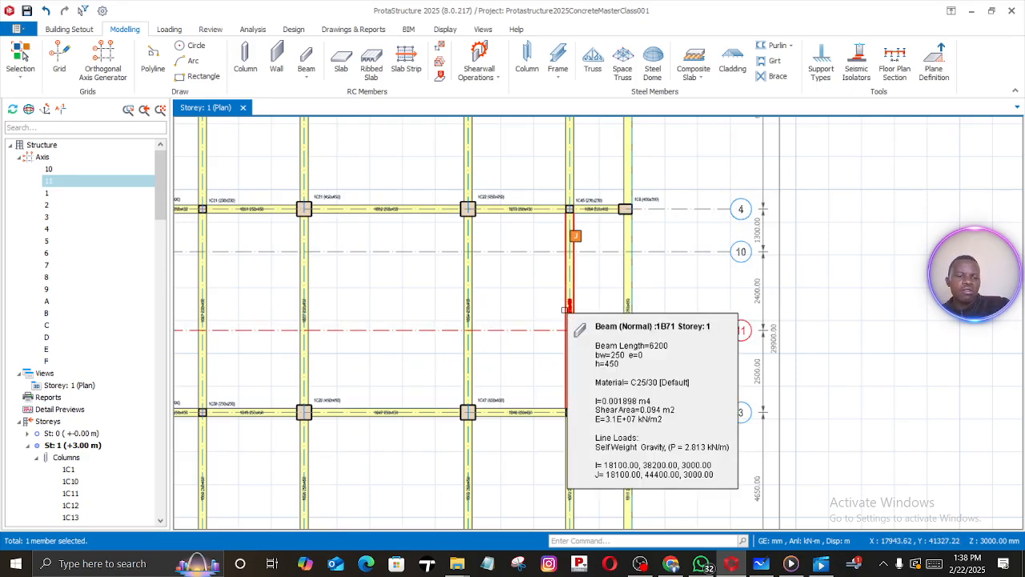
pyautogui.press('Escape')
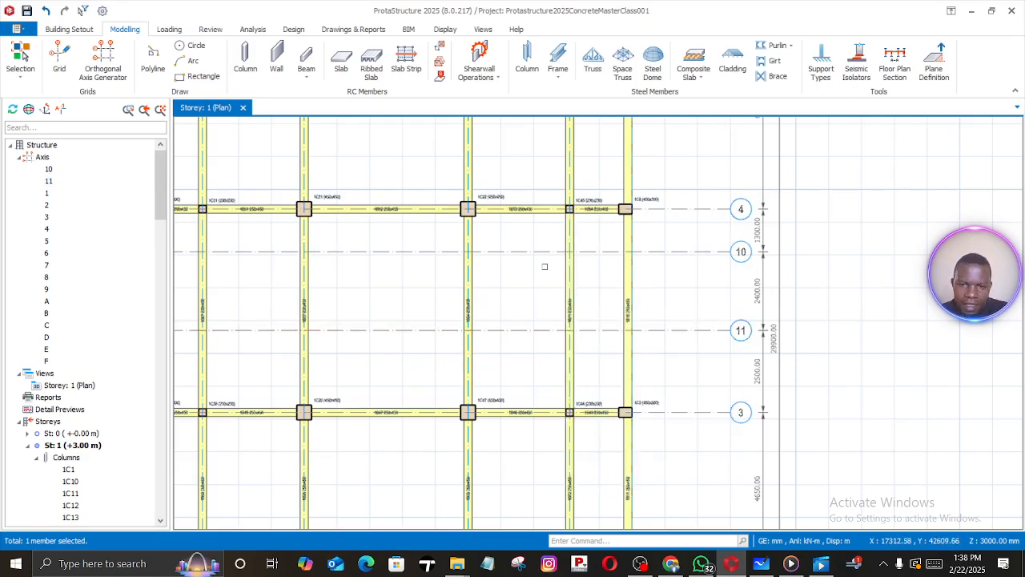
pyautogui.scroll(3, 509, 270)
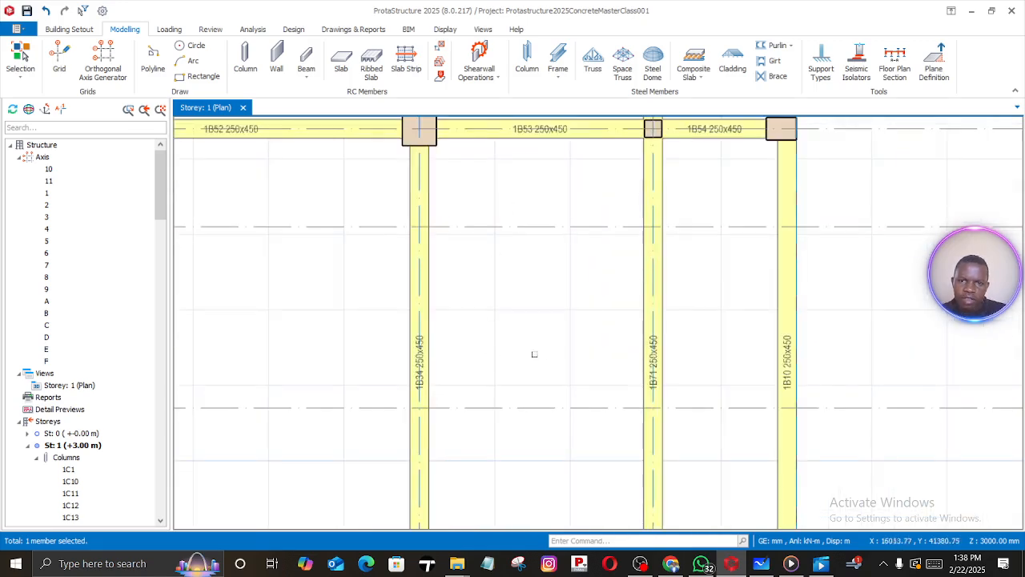
pyautogui.scroll(-3, 560, 313)
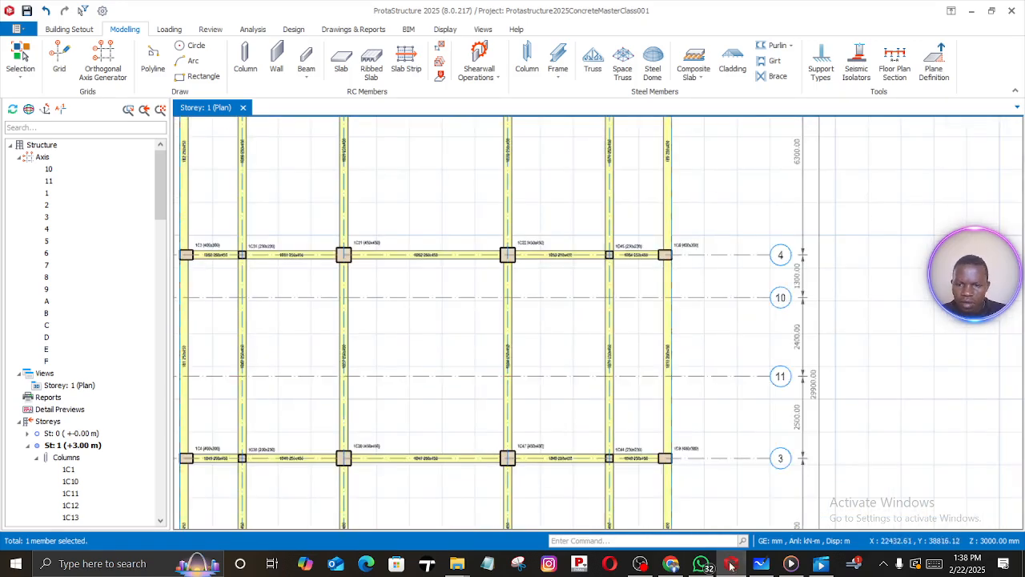
pyautogui.click(640, 563)
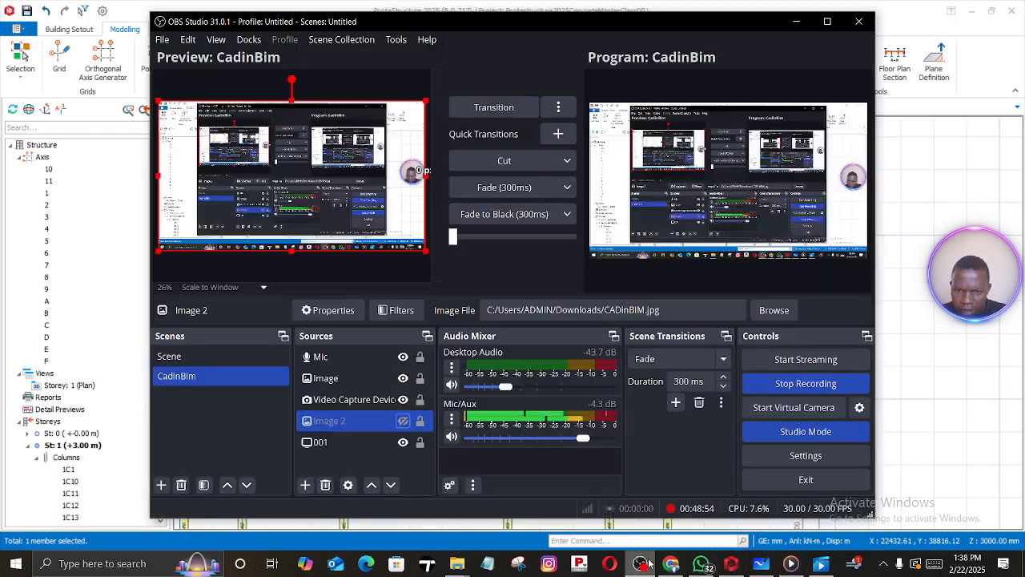
pyautogui.click(796, 21)
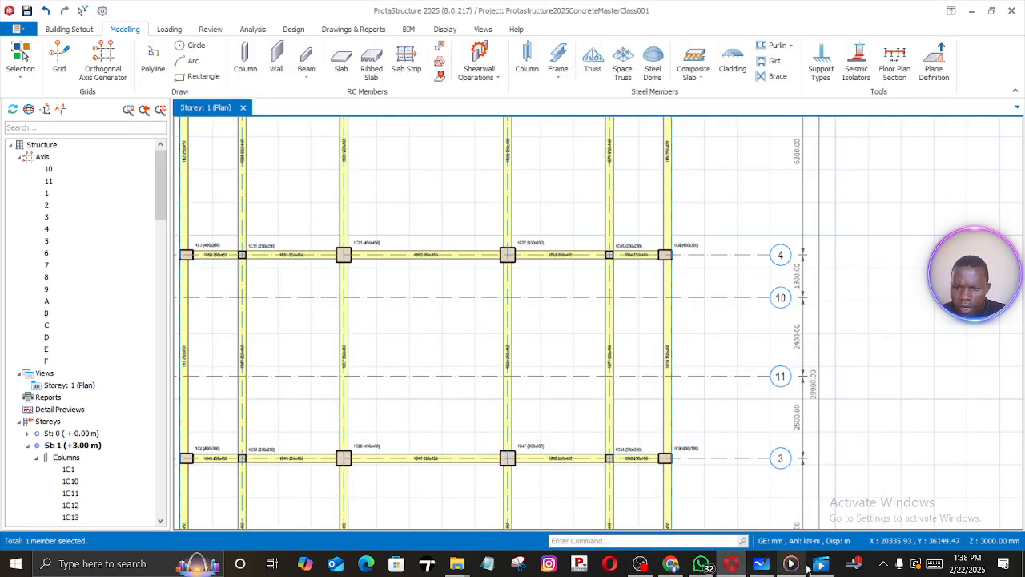
# Switch to Microsoft Whiteboard and examine the lift, lobby and store dimensions between axes 3 and 4 on the ground floor plan
pyautogui.click(761, 563)
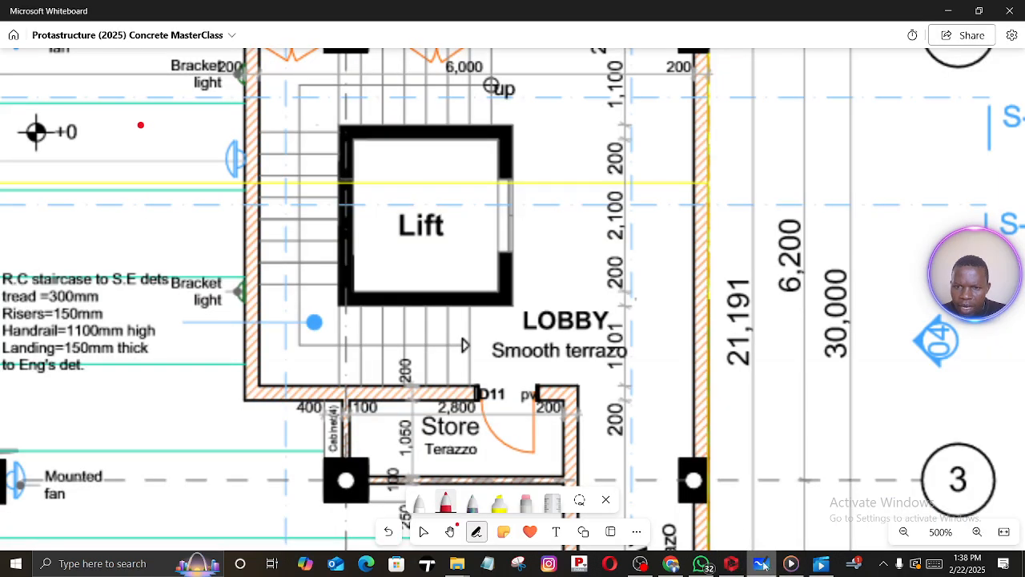
pyautogui.keyDown('ctrl'); pyautogui.scroll(-2, 539, 360); pyautogui.keyUp('ctrl')
pyautogui.keyDown('ctrl'); pyautogui.scroll(-2, 520, 325); pyautogui.keyUp('ctrl')
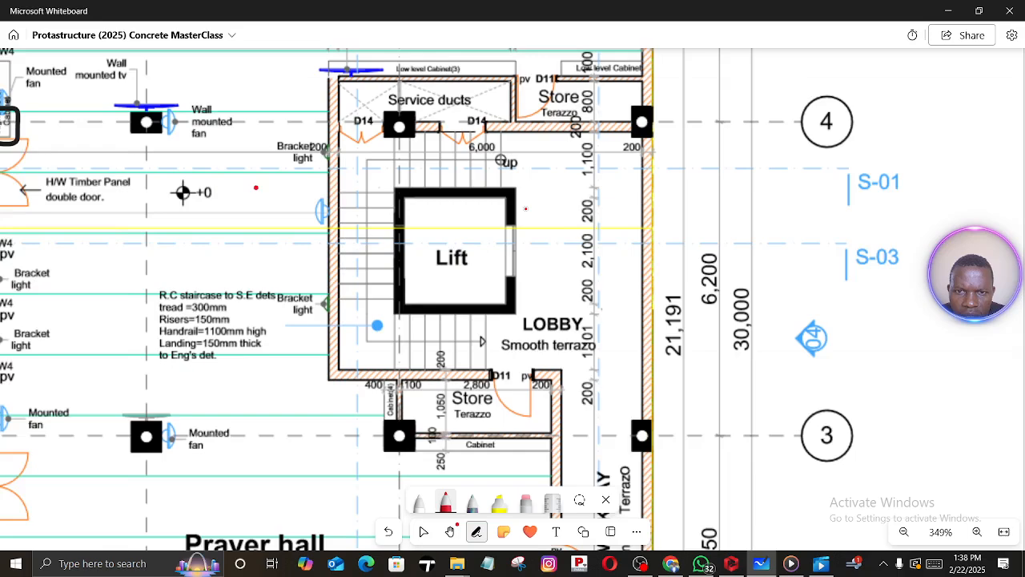
pyautogui.keyDown('ctrl'); pyautogui.scroll(2, 526, 210); pyautogui.keyUp('ctrl')
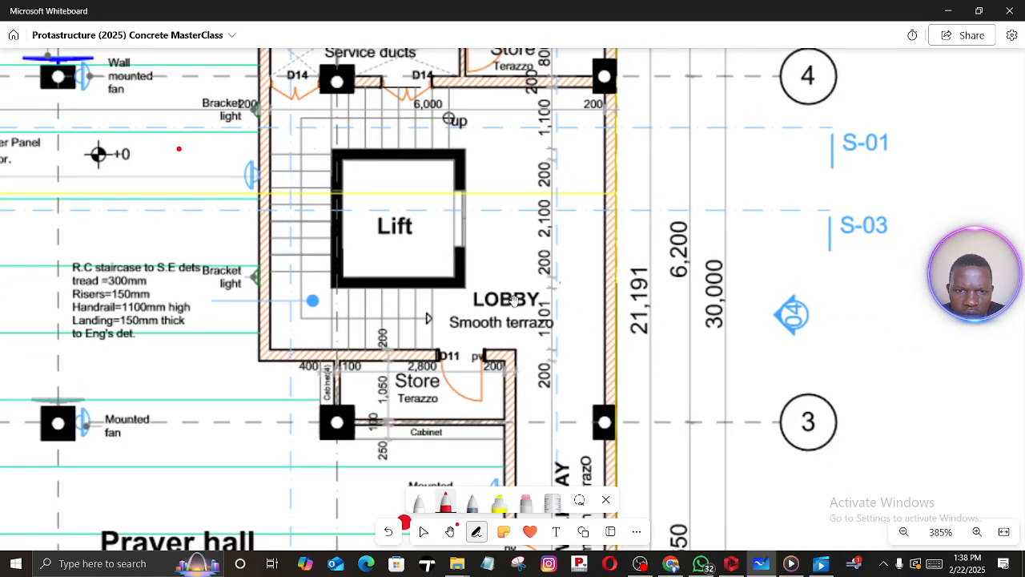
pyautogui.keyDown('ctrl'); pyautogui.scroll(-3, 514, 298); pyautogui.keyUp('ctrl')
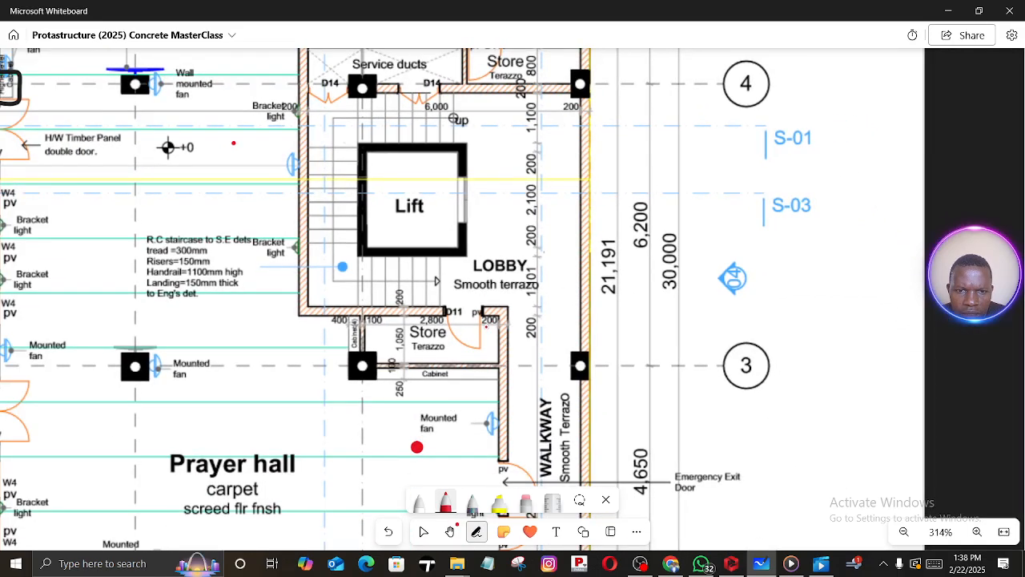
pyautogui.keyDown('ctrl'); pyautogui.scroll(3, 491, 322); pyautogui.keyUp('ctrl')
pyautogui.scroll(-3, 490, 323)
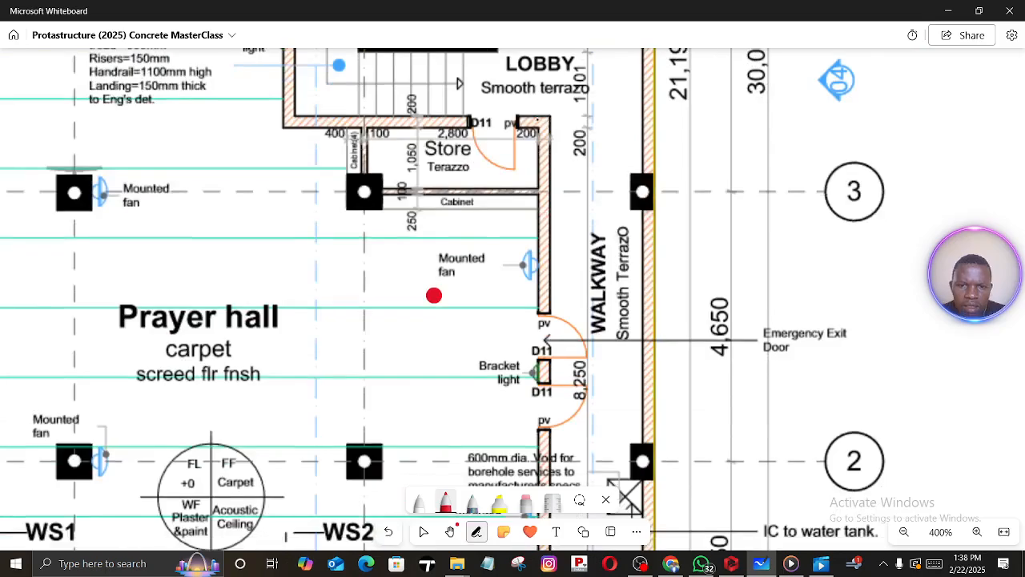
# Examine the ground floor plan's dimensions between axes A and D, and the wall spacings around the service ducts and lift near axis 4
pyautogui.keyDown('ctrl'); pyautogui.scroll(-6, 526, 200); pyautogui.keyUp('ctrl')
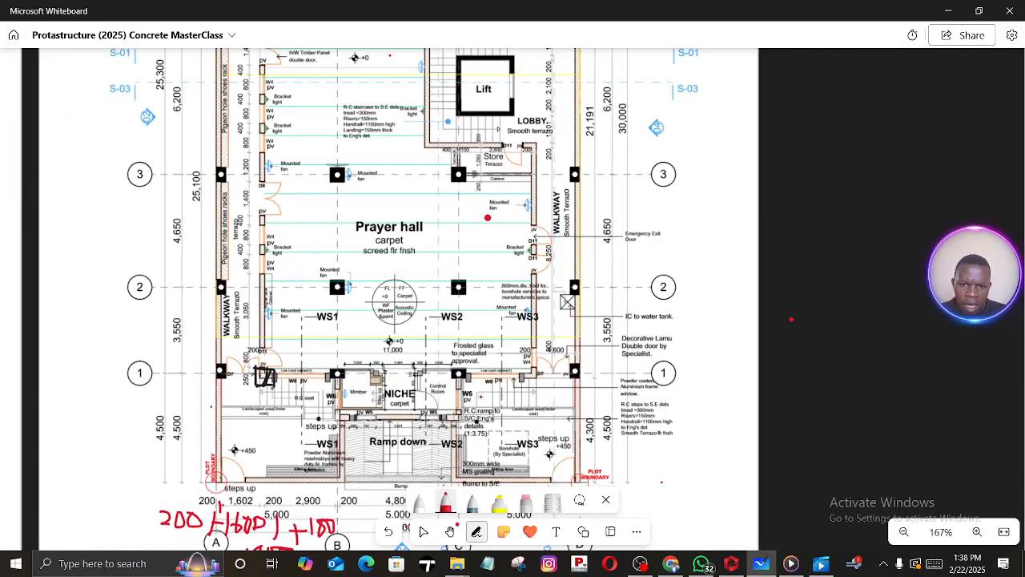
pyautogui.scroll(-5, 791, 318)
pyautogui.keyDown('ctrl'); pyautogui.scroll(1, 827, 77); pyautogui.keyUp('ctrl')
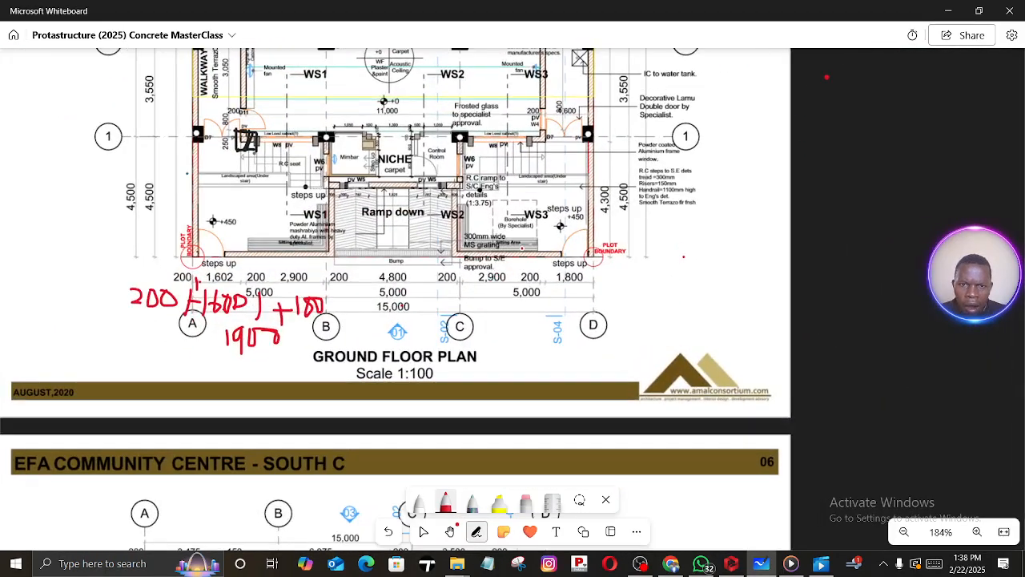
pyautogui.scroll(3, 801, 160)
pyautogui.keyDown('ctrl'); pyautogui.scroll(-2, 748, 201); pyautogui.keyUp('ctrl')
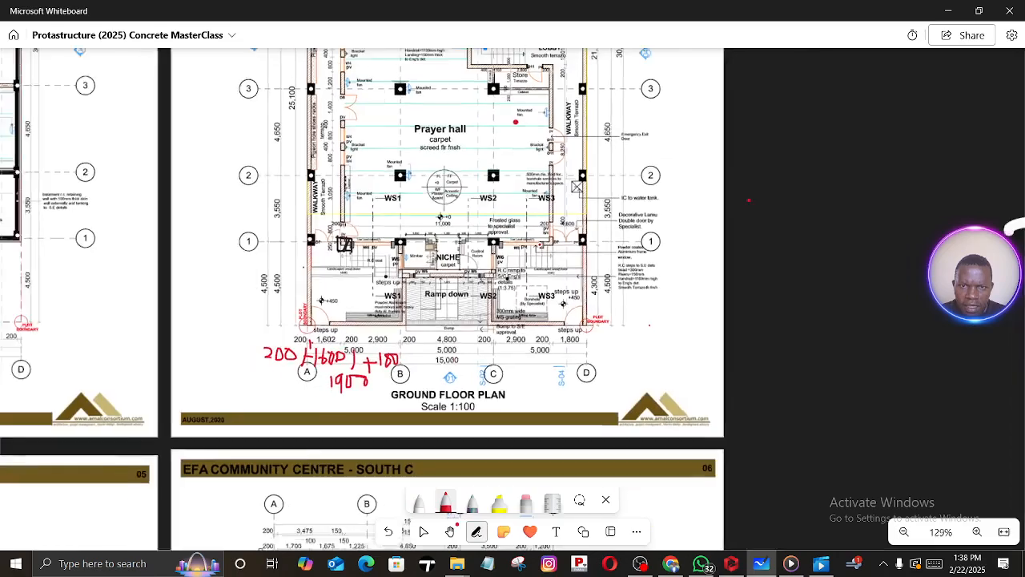
pyautogui.keyDown('ctrl'); pyautogui.scroll(-2, 748, 201); pyautogui.keyUp('ctrl')
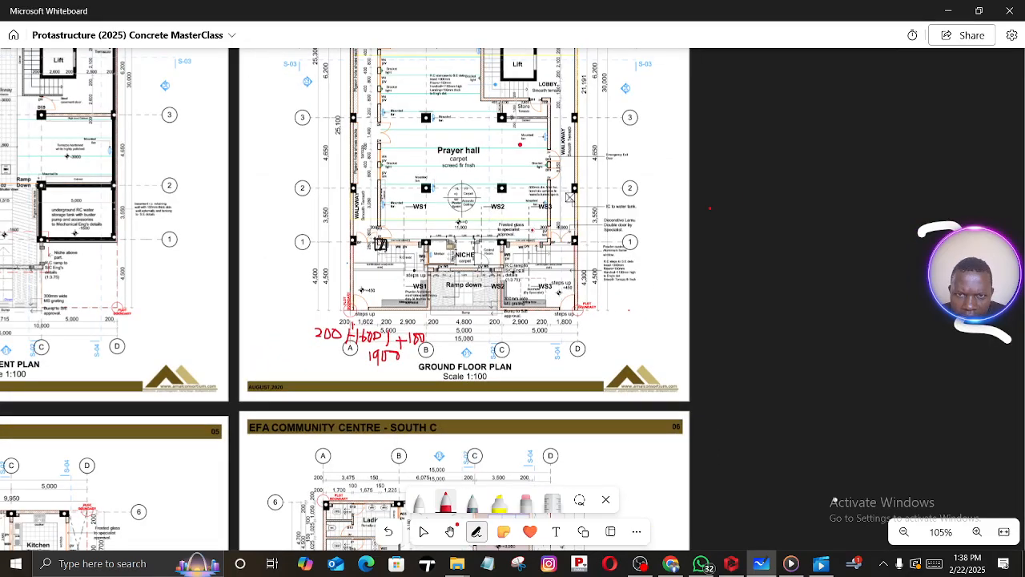
pyautogui.keyDown('ctrl'); pyautogui.scroll(5, 710, 208); pyautogui.keyUp('ctrl')
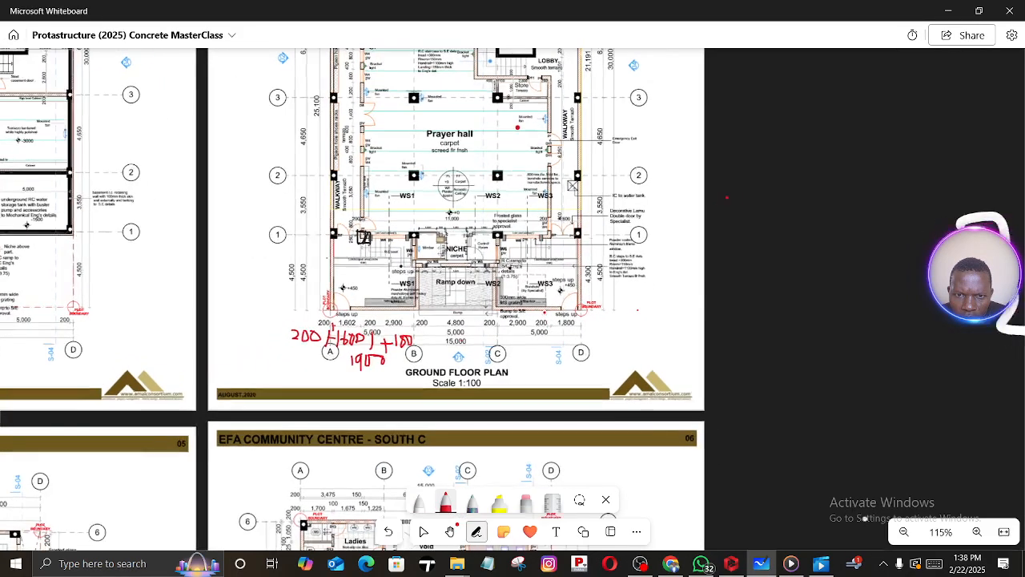
pyautogui.keyDown('ctrl'); pyautogui.scroll(1, 533, 316); pyautogui.keyUp('ctrl')
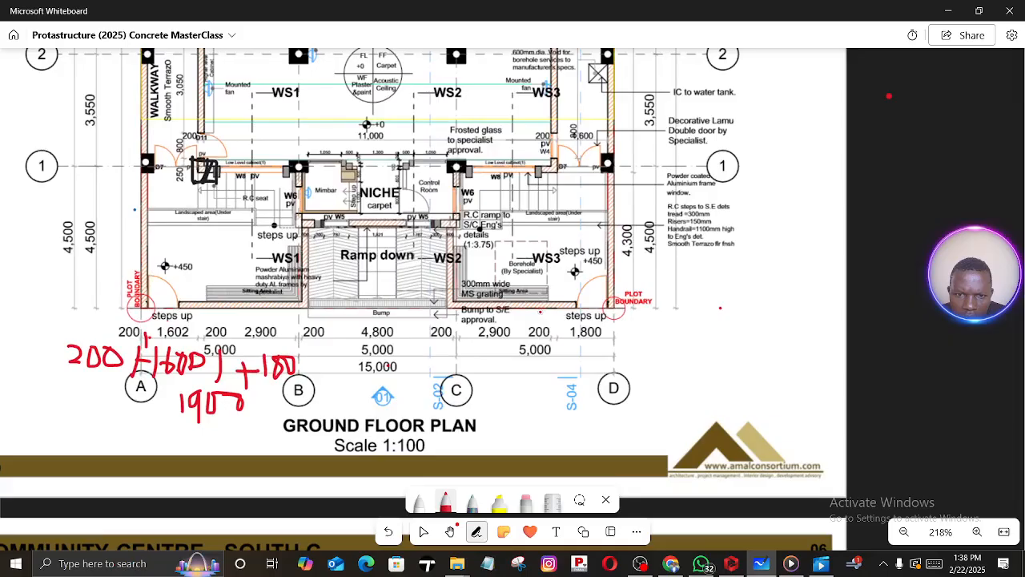
pyautogui.scroll(5, 536, 324)
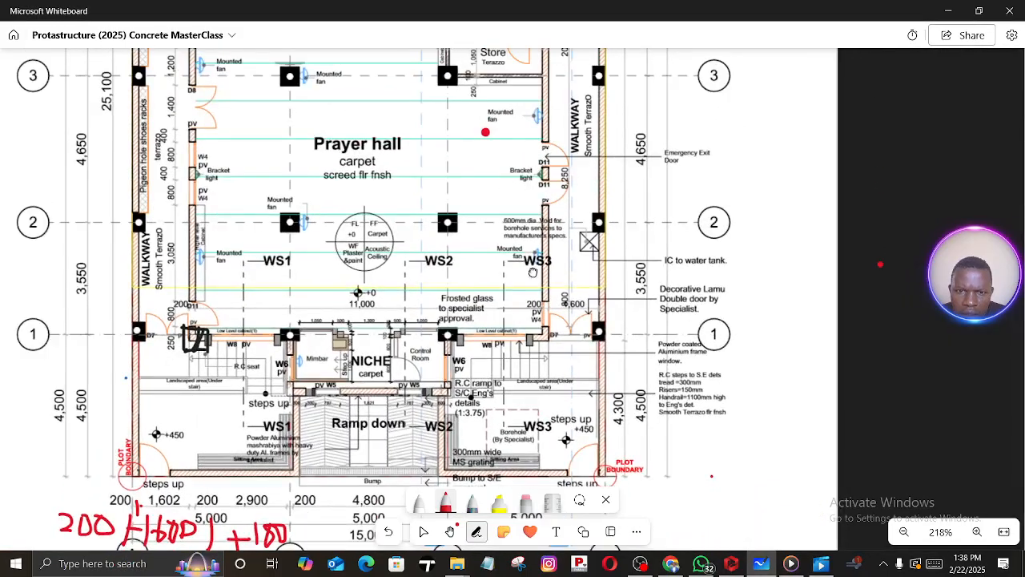
pyautogui.scroll(-4, 536, 324)
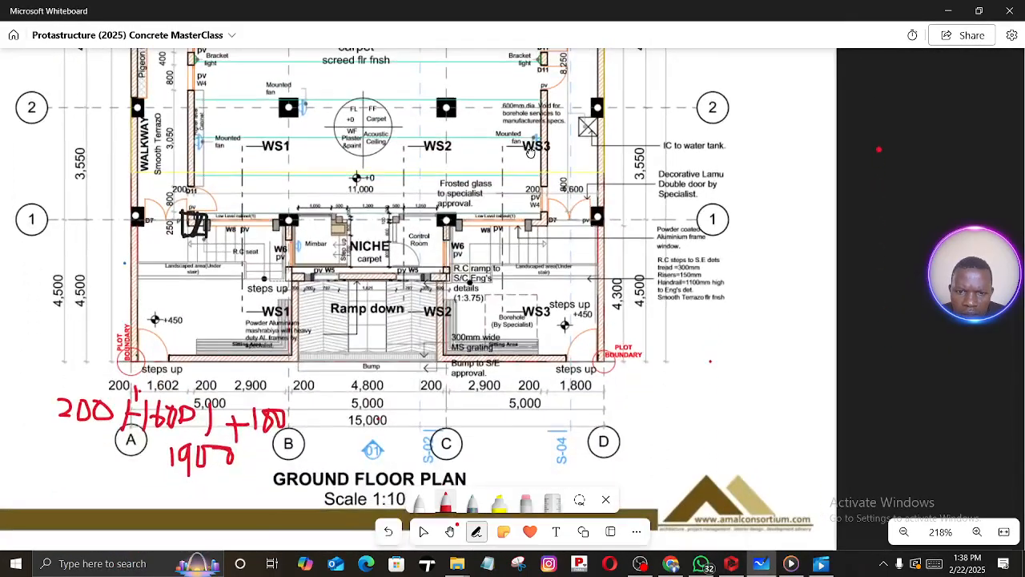
pyautogui.scroll(12, 535, 169)
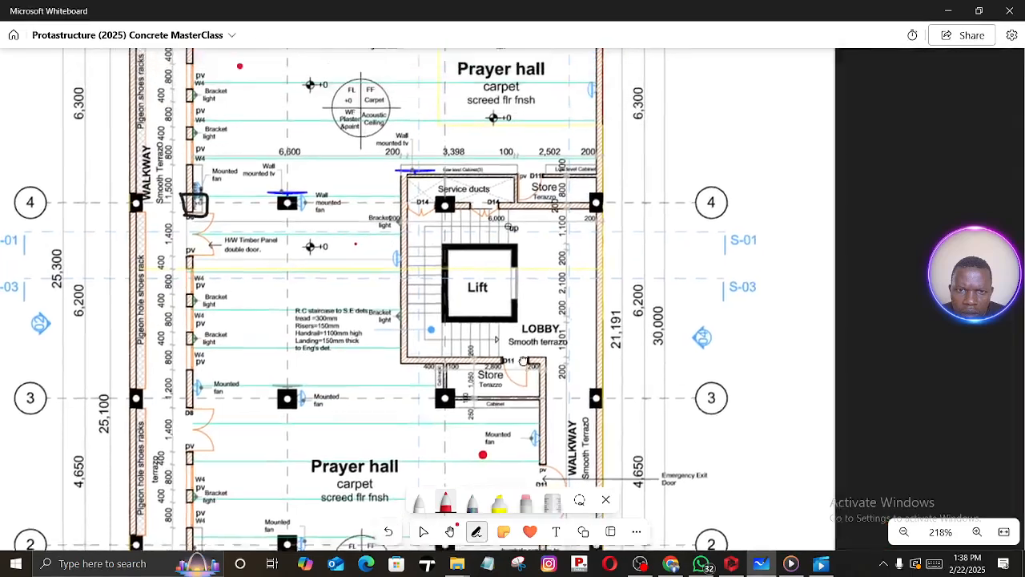
pyautogui.keyDown('ctrl'); pyautogui.scroll(1, 501, 327); pyautogui.keyUp('ctrl')
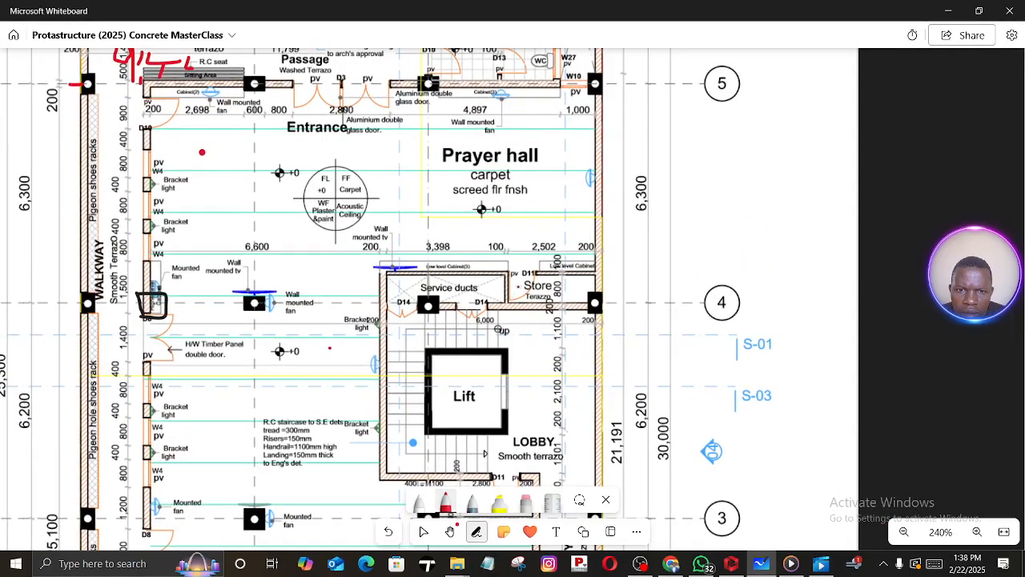
pyautogui.keyDown('ctrl'); pyautogui.scroll(2, 499, 329); pyautogui.keyUp('ctrl')
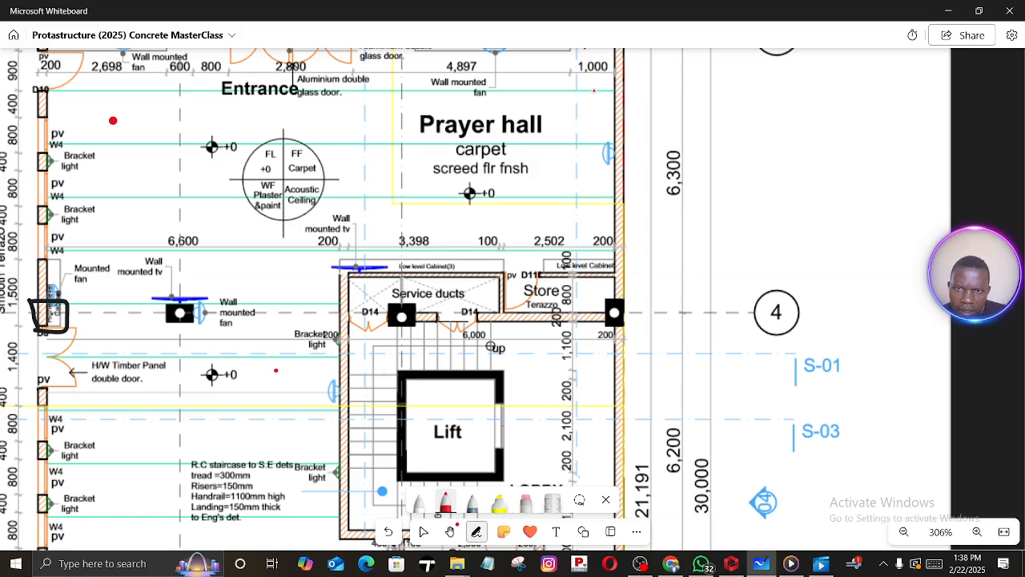
# Mark the 1,000 mm dimension beside the prayer hall's outer wall and the 2,502 mm store width with red ink
pyautogui.scroll(-1, 594, 79)
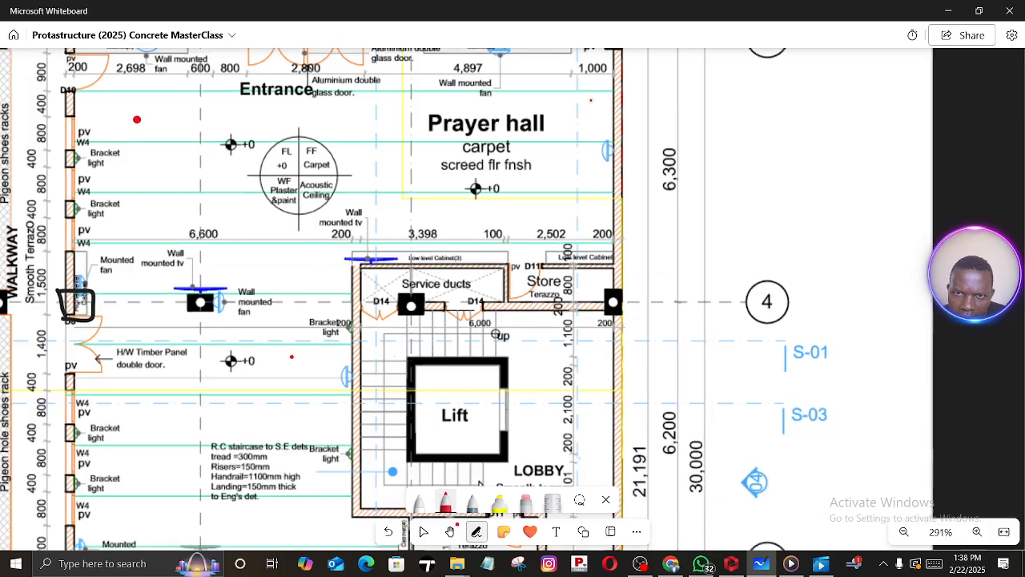
pyautogui.moveTo(598, 122); pyautogui.dragTo(599, 162, button='middle')
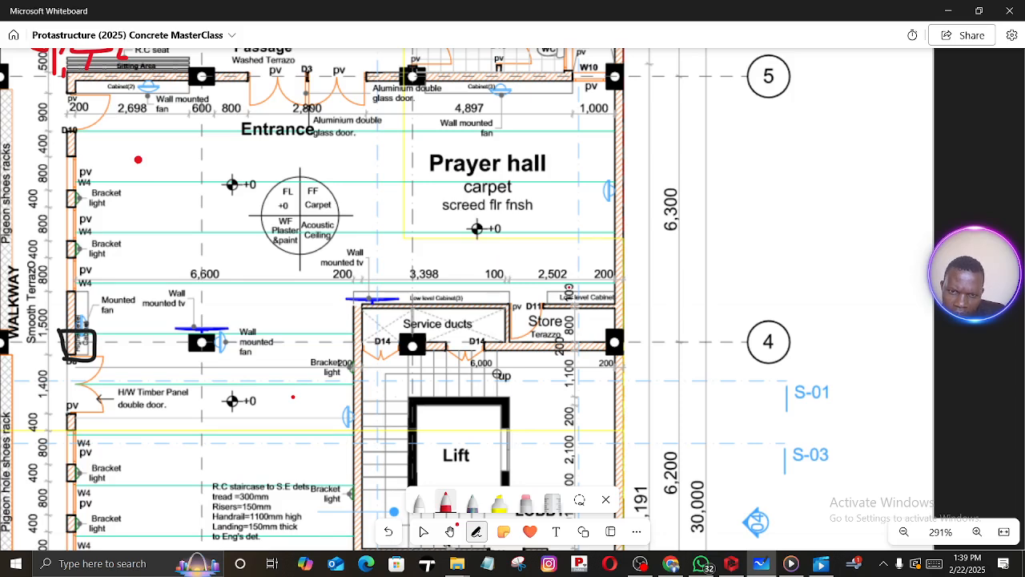
pyautogui.moveTo(589, 126); pyautogui.dragTo(612, 119)
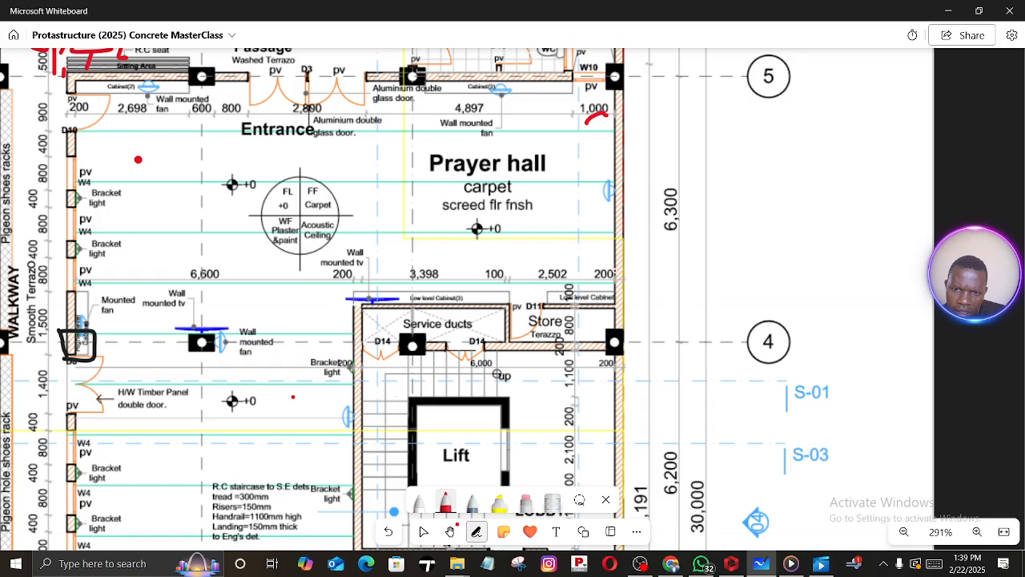
pyautogui.moveTo(618, 274); pyautogui.dragTo(506, 263)
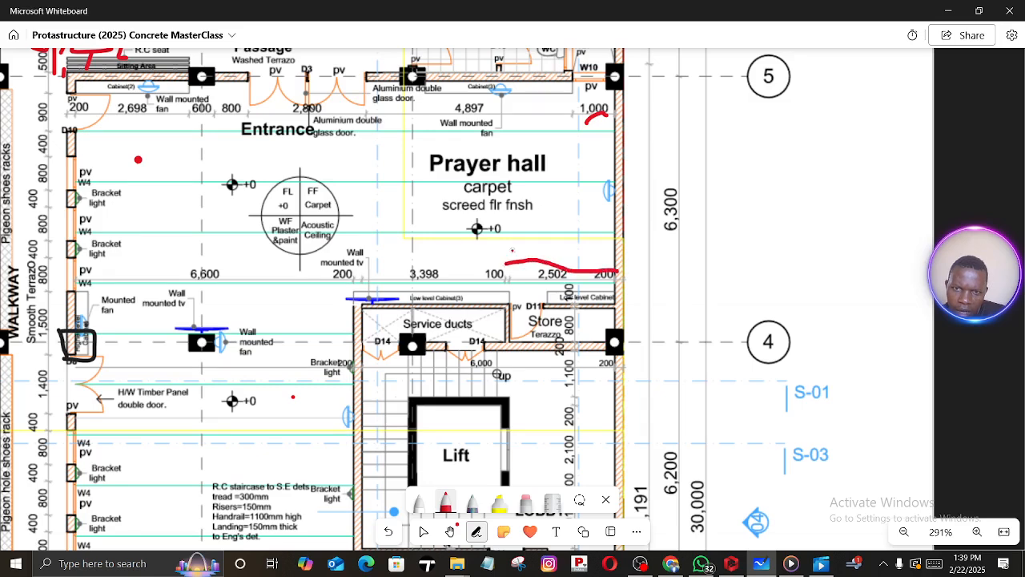
pyautogui.moveTo(626, 117)
pyautogui.mouseDown()
pyautogui.moveTo(574, 120)
pyautogui.moveTo(582, 116)
pyautogui.moveTo(581, 130)
pyautogui.mouseUp()
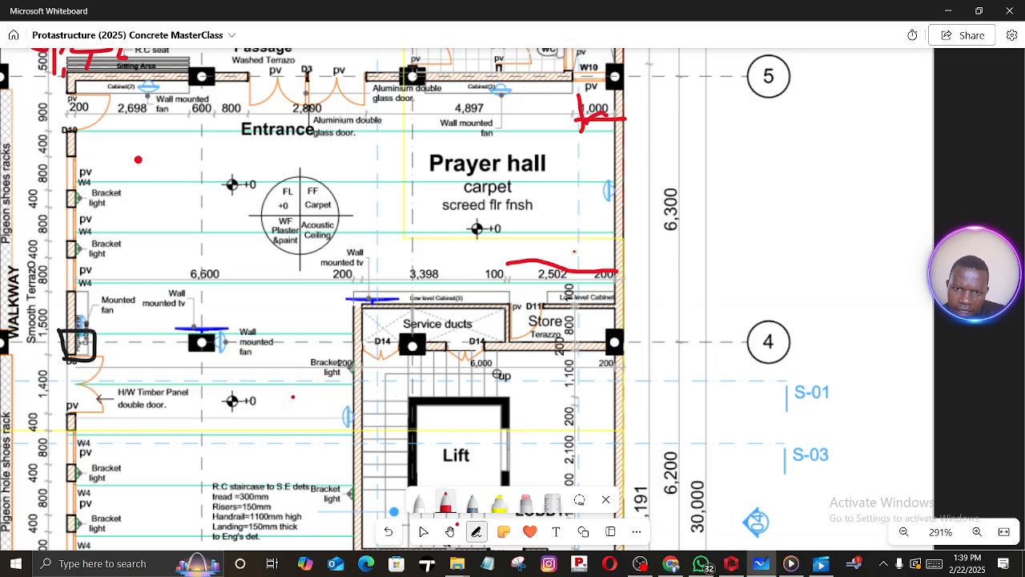
# Divide the marked store width with a red tick, note 1500 above its inner part, and check it against the lift walls
pyautogui.moveTo(574, 251); pyautogui.dragTo(570, 289)
pyautogui.moveTo(520, 238)
pyautogui.mouseDown()
pyautogui.moveTo(521, 253)
pyautogui.moveTo(540, 231)
pyautogui.moveTo(532, 254)
pyautogui.moveTo(550, 252)
pyautogui.moveTo(558, 232)
pyautogui.moveTo(562, 250)
pyautogui.moveTo(572, 236)
pyautogui.moveTo(560, 232)
pyautogui.mouseUp()
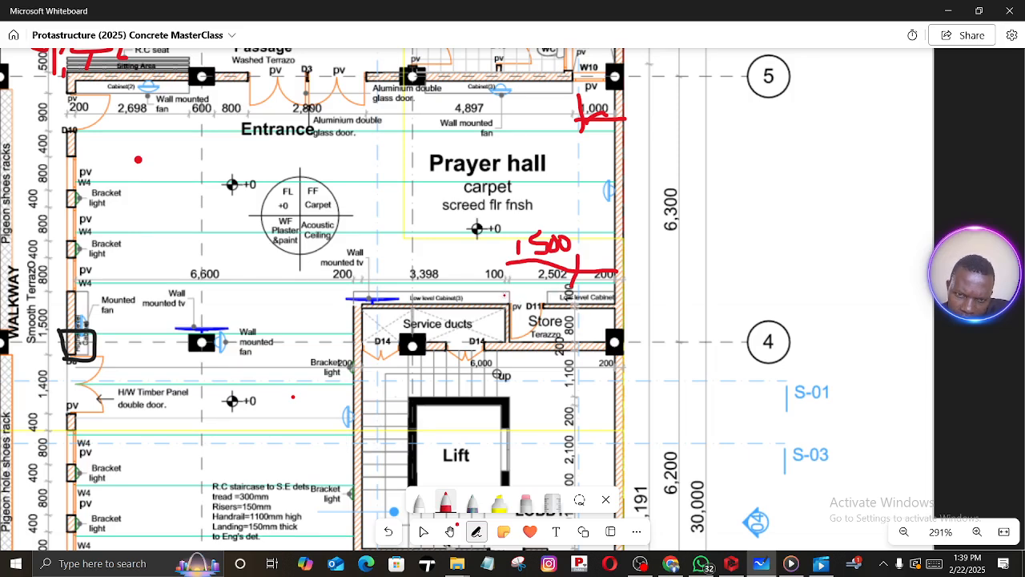
pyautogui.keyDown('ctrl'); pyautogui.scroll(2, 502, 289); pyautogui.keyUp('ctrl')
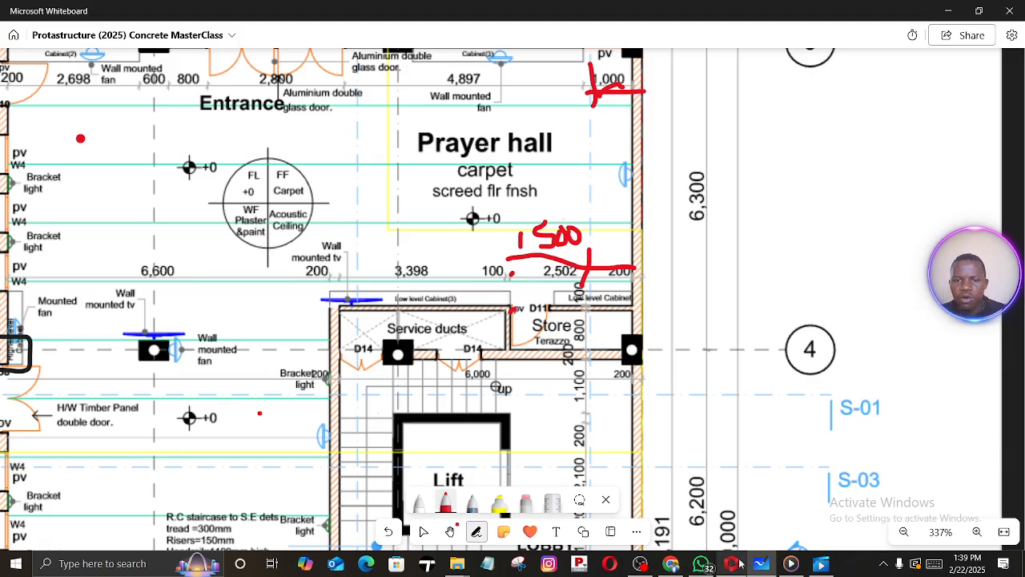
pyautogui.scroll(-4, 513, 300)
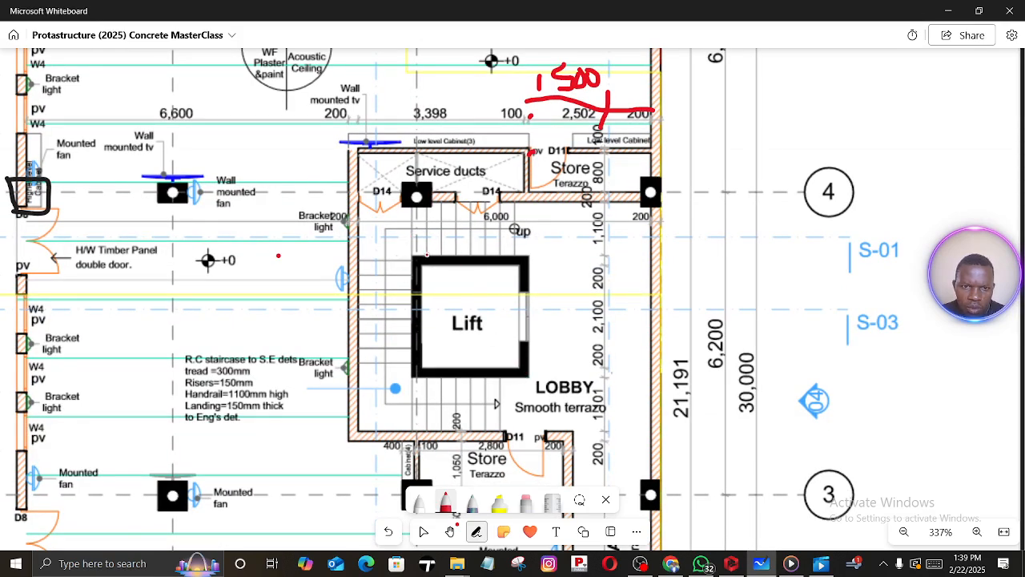
pyautogui.scroll(2, 447, 258)
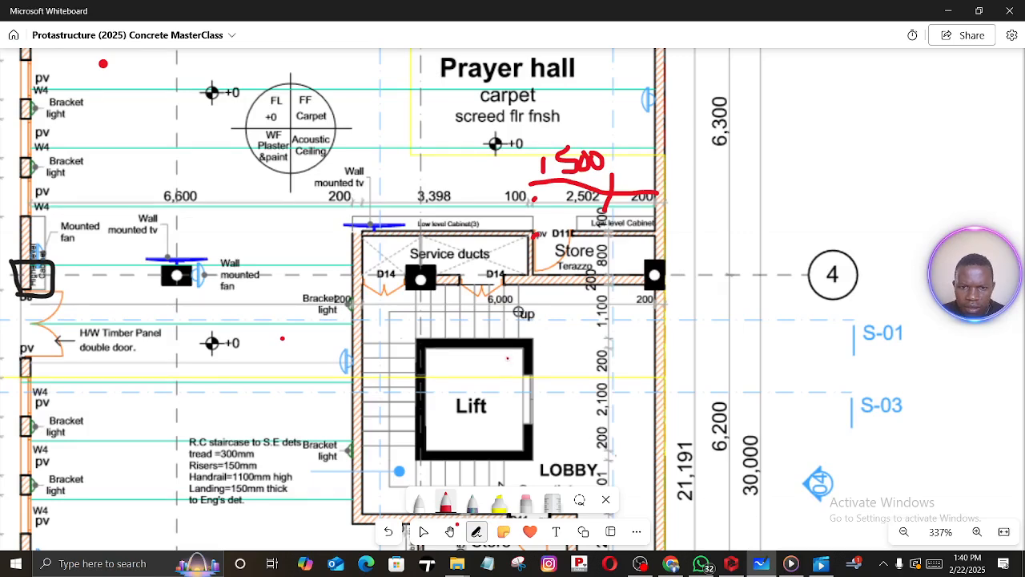
pyautogui.scroll(-3, 489, 409)
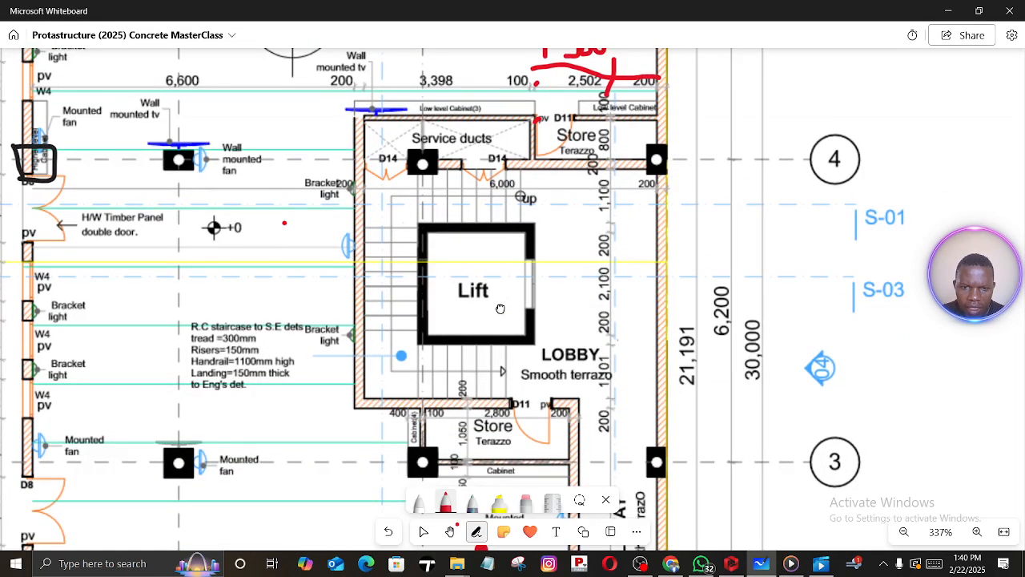
pyautogui.scroll(1, 639, 469)
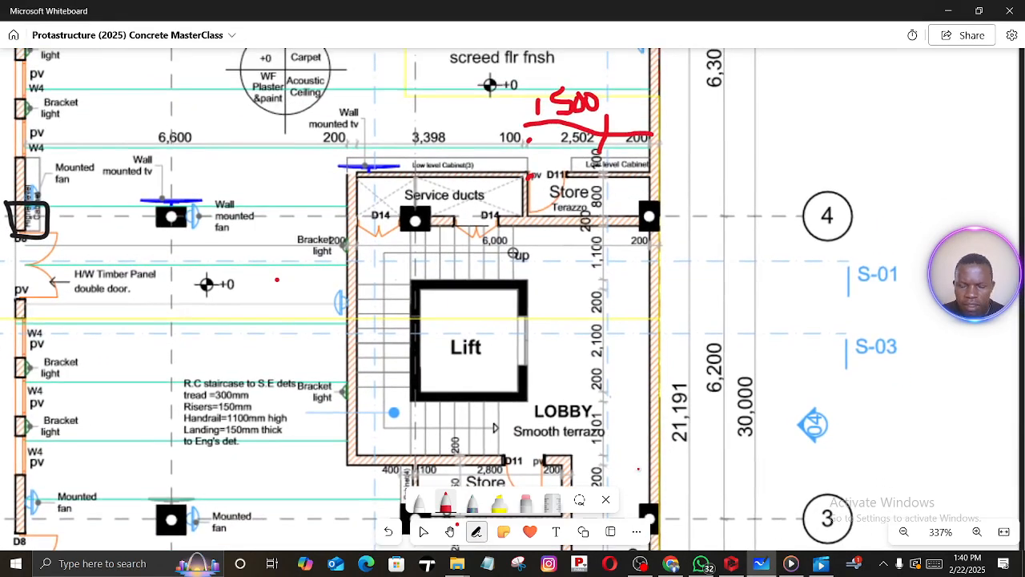
# Switch to ProtaStructure and offset axis F by -1550 mm towards axis C on the Storey 1 plan
pyautogui.click(731, 565)
pyautogui.scroll(-3, 602, 271)
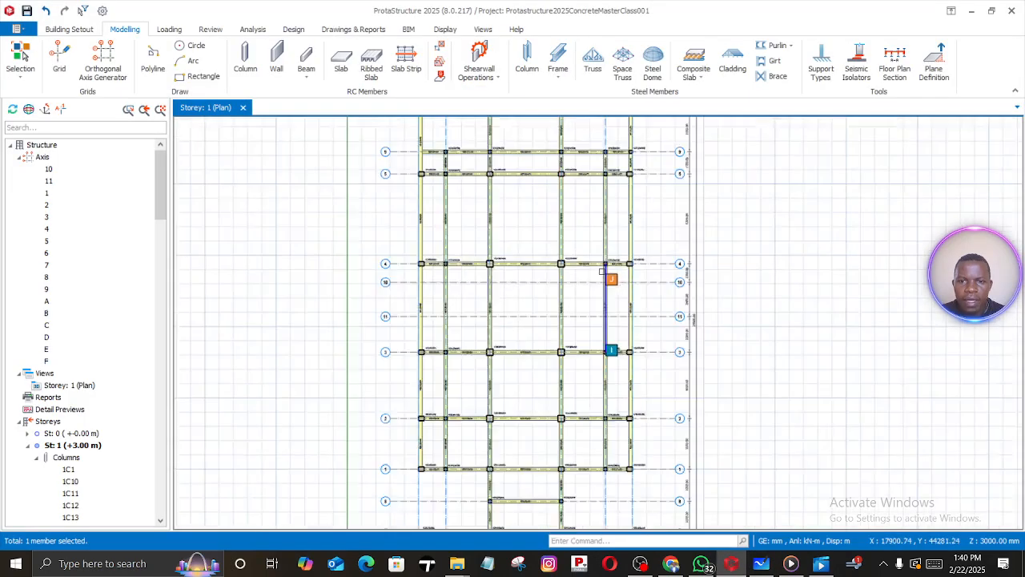
pyautogui.scroll(-2, 602, 270)
pyautogui.scroll(6, 599, 305)
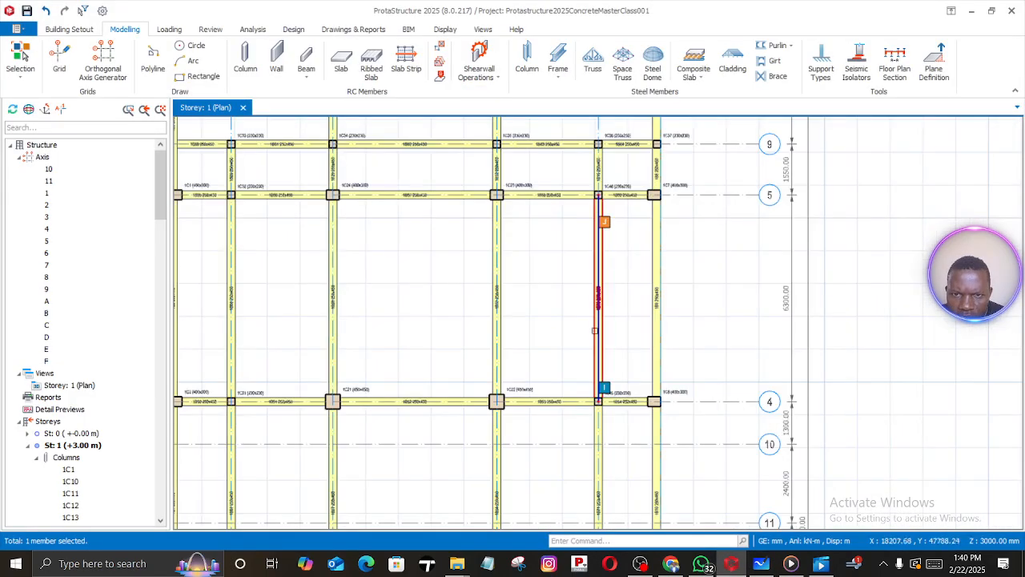
pyautogui.scroll(-5, 595, 330)
pyautogui.scroll(1, 582, 393)
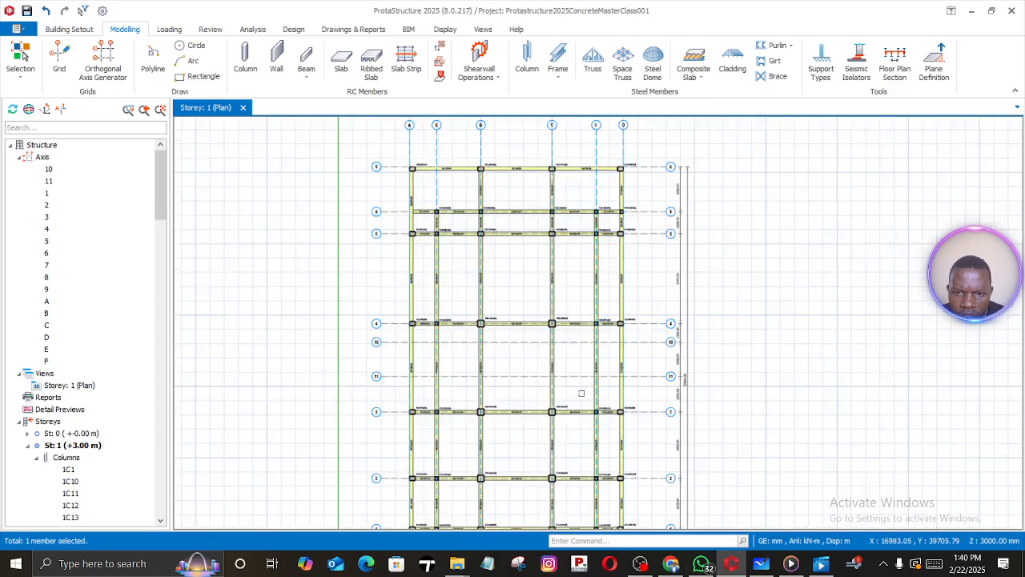
pyautogui.scroll(4, 601, 344)
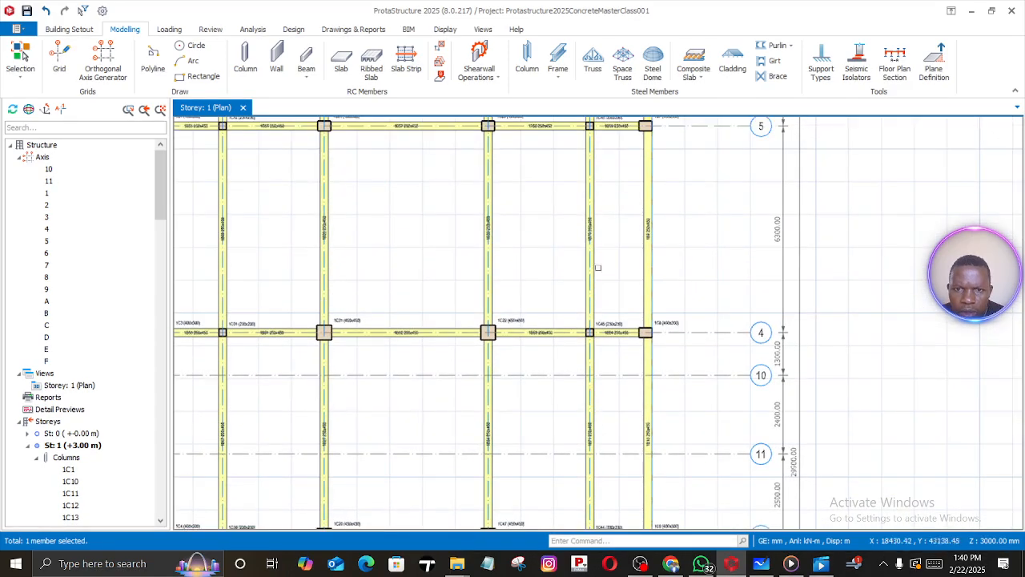
pyautogui.scroll(-2, 597, 268)
pyautogui.scroll(2, 600, 206)
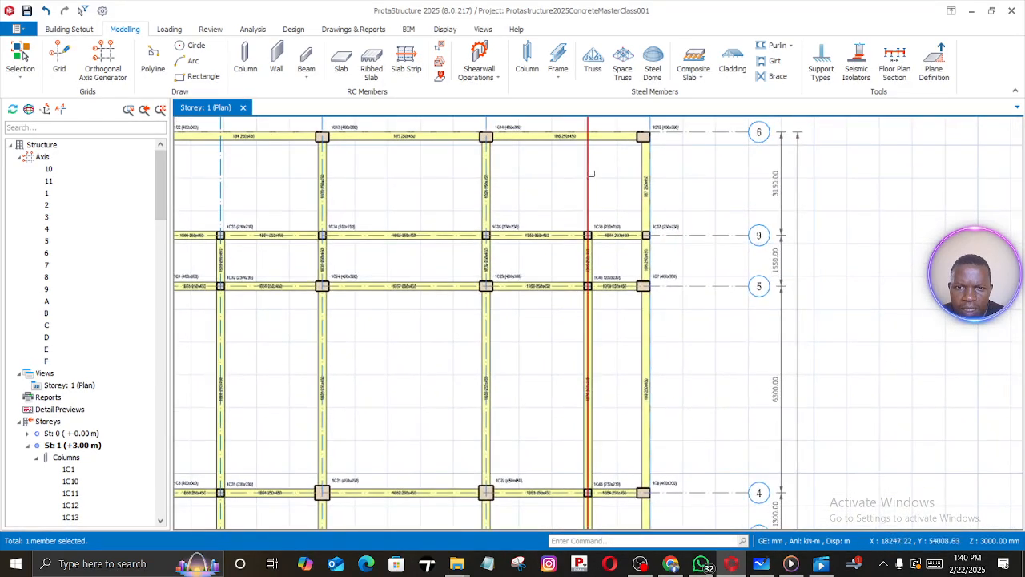
pyautogui.moveTo(591, 173); pyautogui.dragTo(569, 319, button='middle')
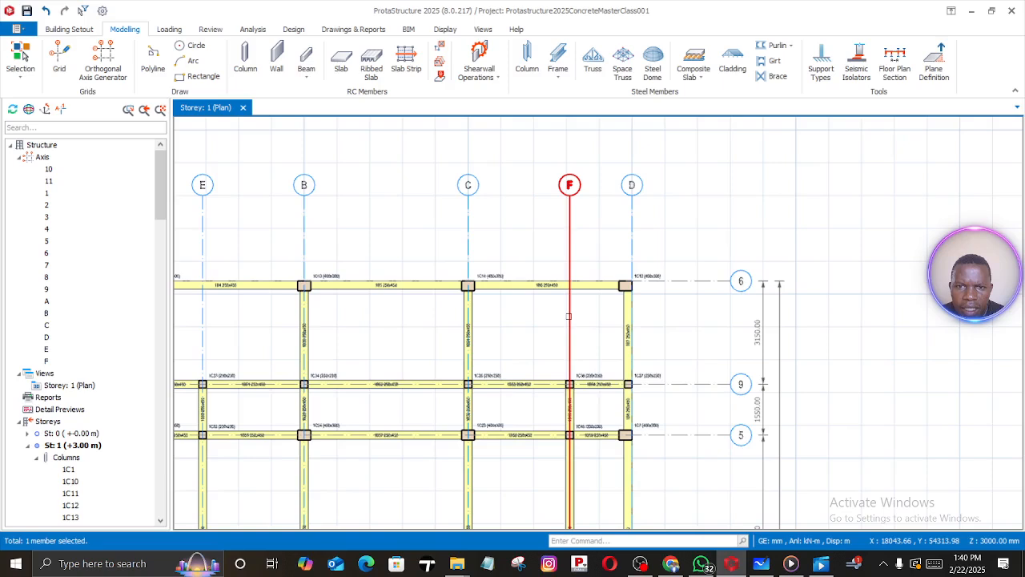
pyautogui.rightClick(566, 313)
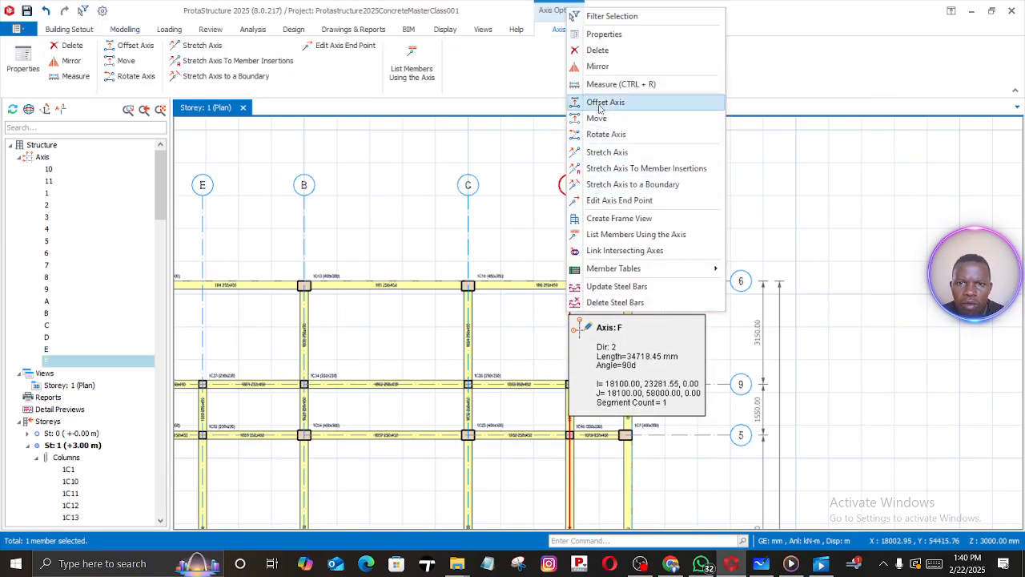
pyautogui.click(606, 108)
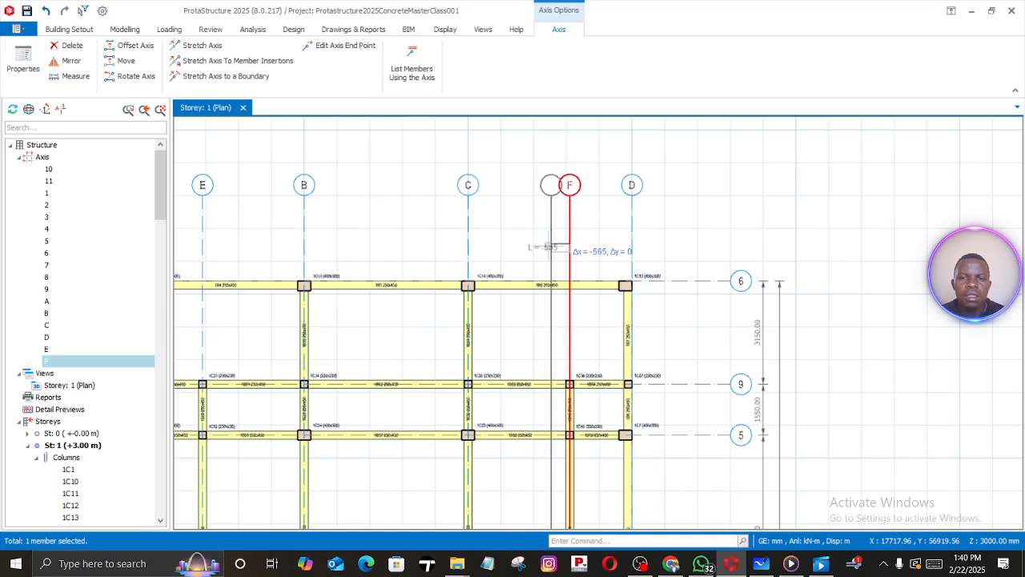
pyautogui.press('Tab')
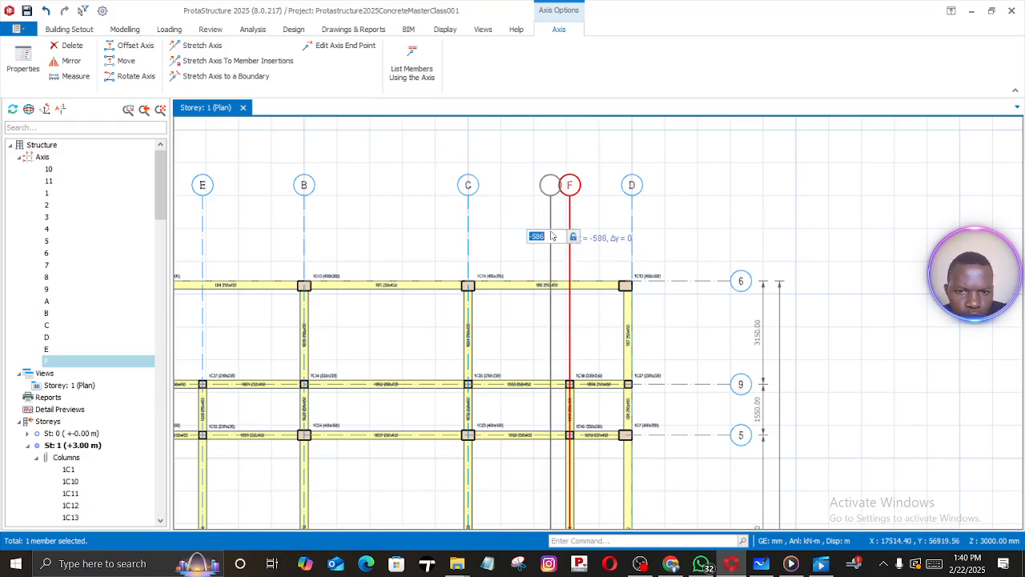
pyautogui.write('-')
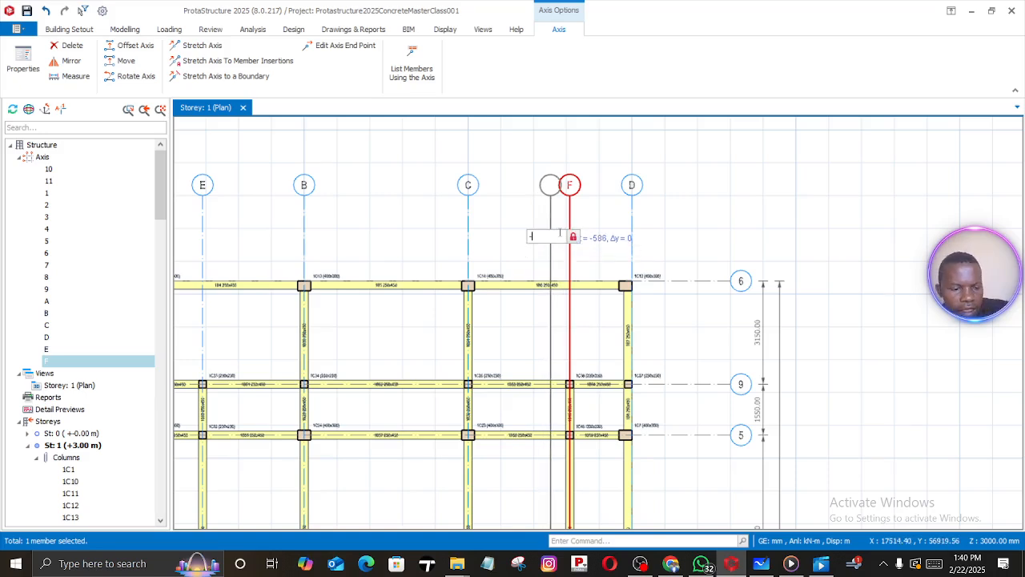
pyautogui.write('155')
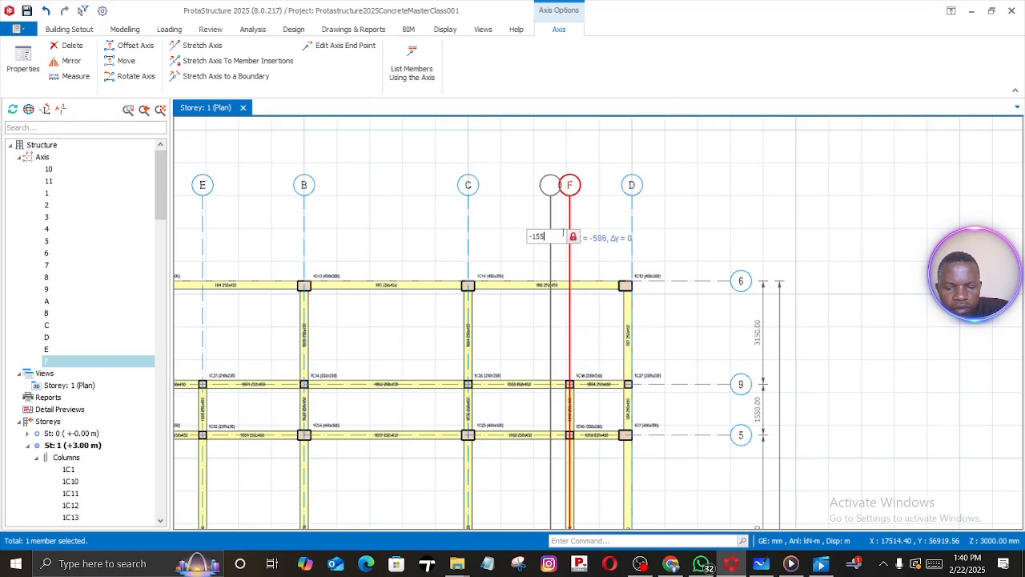
pyautogui.write('0')
pyautogui.press('Return')
pyautogui.moveTo(537, 386); pyautogui.dragTo(579, 11, button='middle')
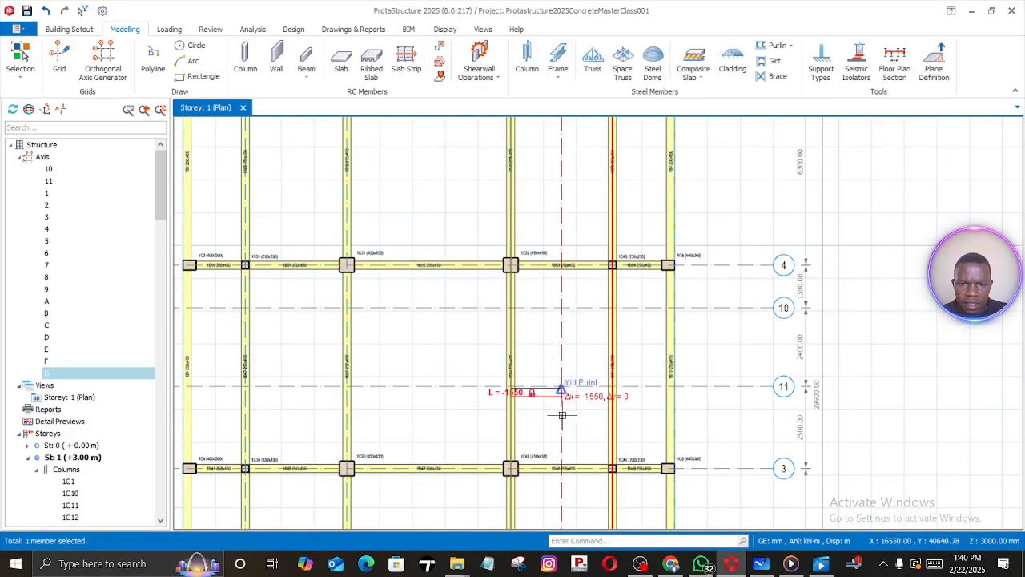
pyautogui.moveTo(575, 454); pyautogui.dragTo(501, 340, button='middle')
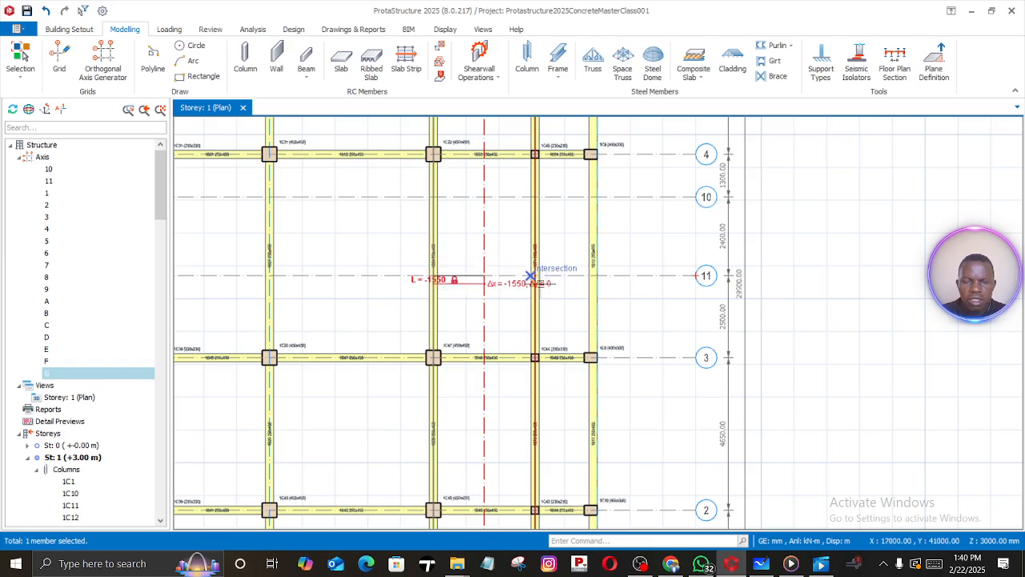
# Switch to Microsoft Whiteboard and mark in red the store wall line down to the lift and across to the axis 4 column
pyautogui.click(760, 563)
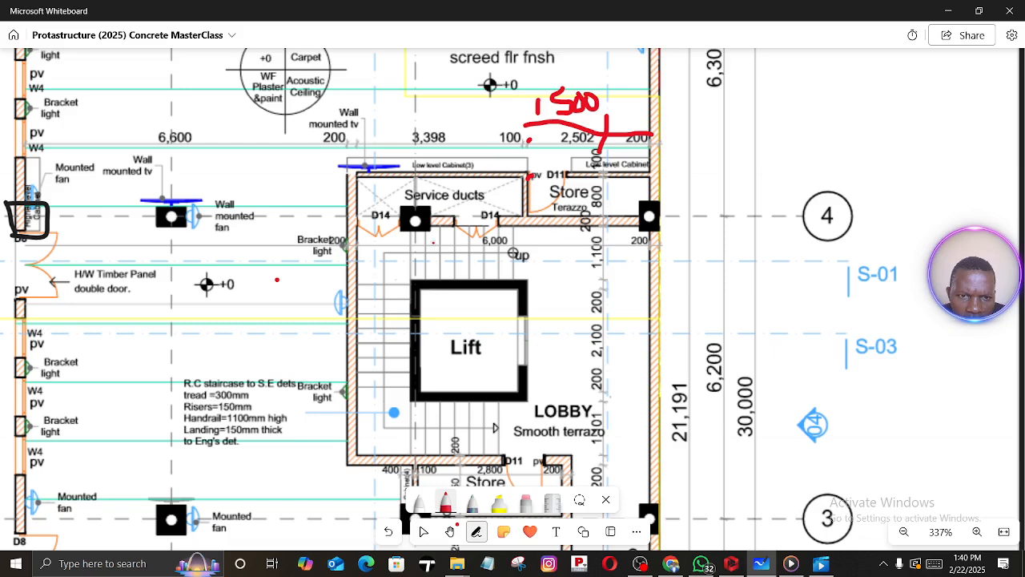
pyautogui.scroll(-1, 410, 300)
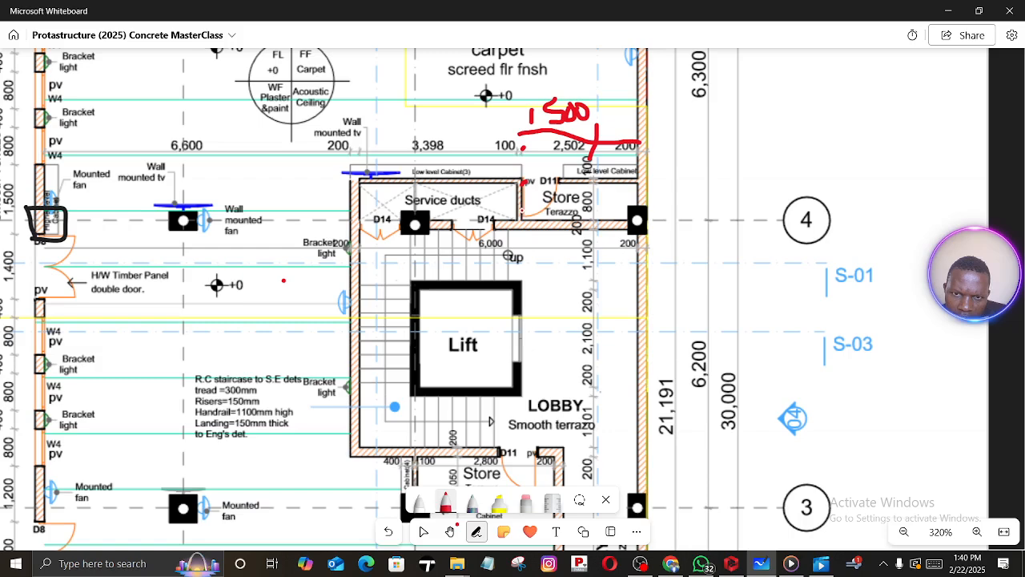
pyautogui.moveTo(524, 216); pyautogui.dragTo(514, 277)
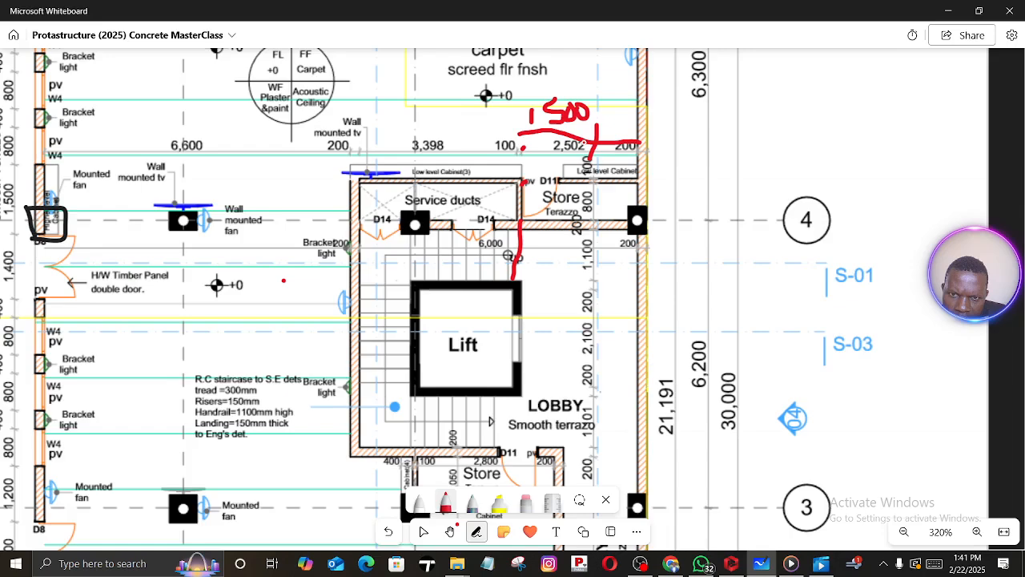
pyautogui.moveTo(591, 150)
pyautogui.mouseDown(button='middle')
pyautogui.moveTo(592, 206)
pyautogui.moveTo(630, 130)
pyautogui.mouseUp(button='middle')
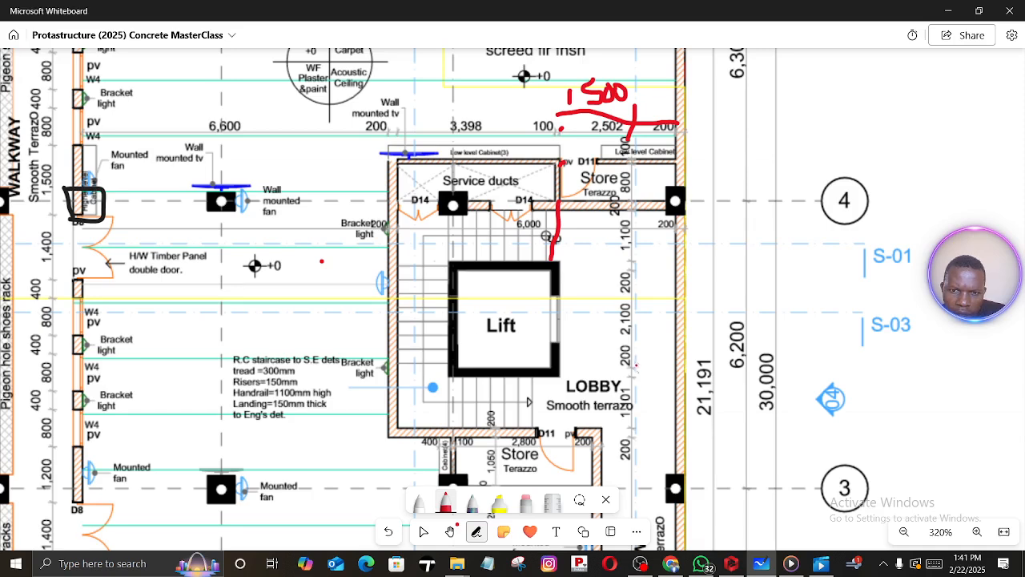
pyautogui.moveTo(625, 213); pyautogui.dragTo(683, 216)
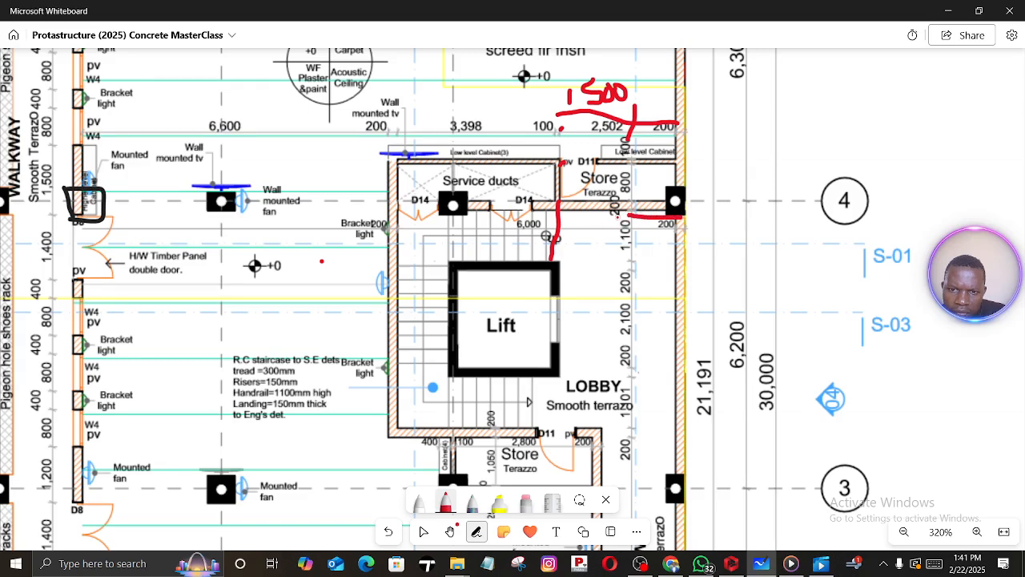
pyautogui.moveTo(621, 214)
pyautogui.mouseDown()
pyautogui.moveTo(545, 214)
pyautogui.moveTo(564, 247)
pyautogui.mouseUp()
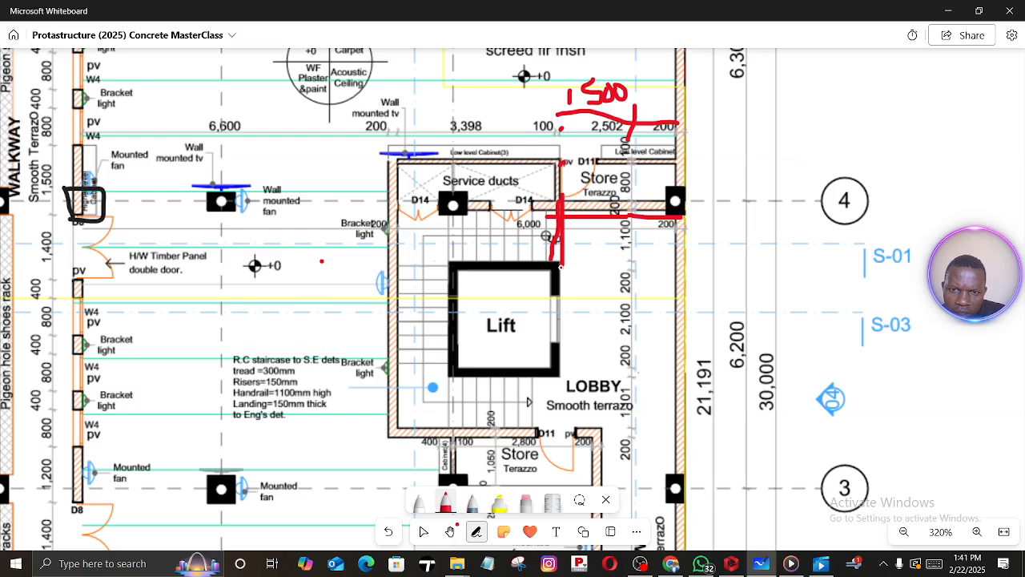
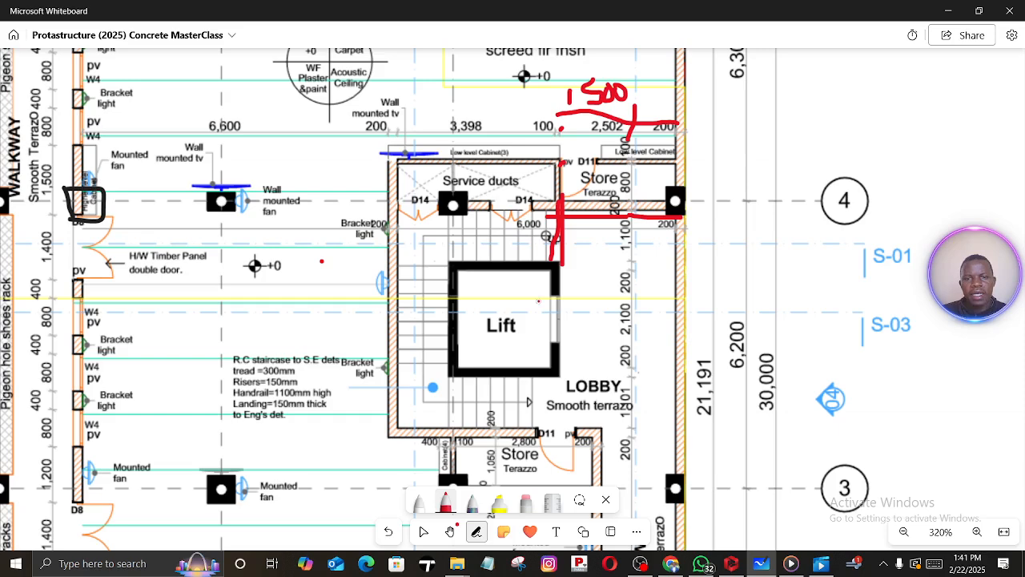
# Switch to ProtaStructure and measure the distance between axis G and axis C along axis 11 on the Storey 1 plan
pyautogui.click(731, 563)
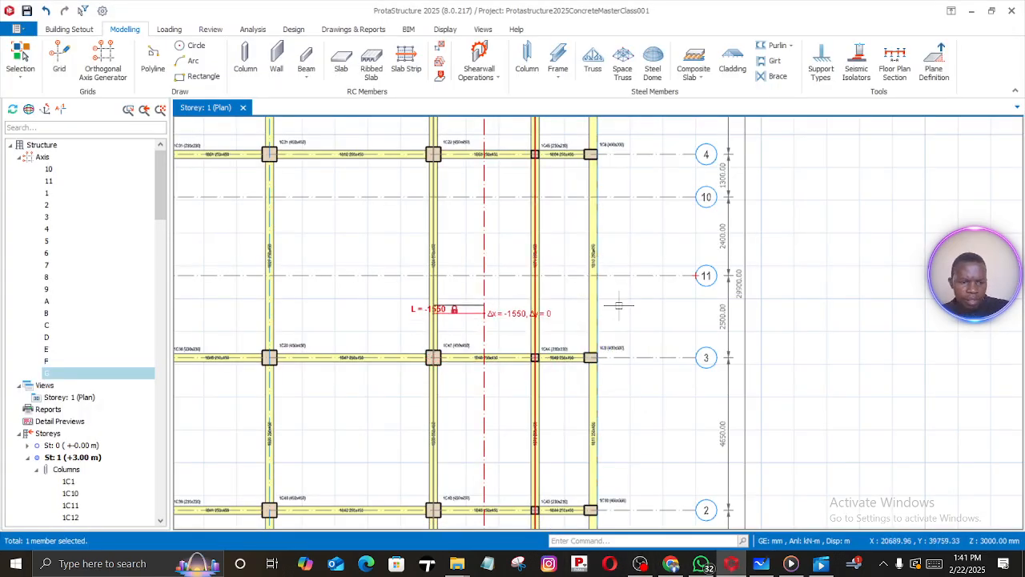
pyautogui.scroll(-3, 516, 224)
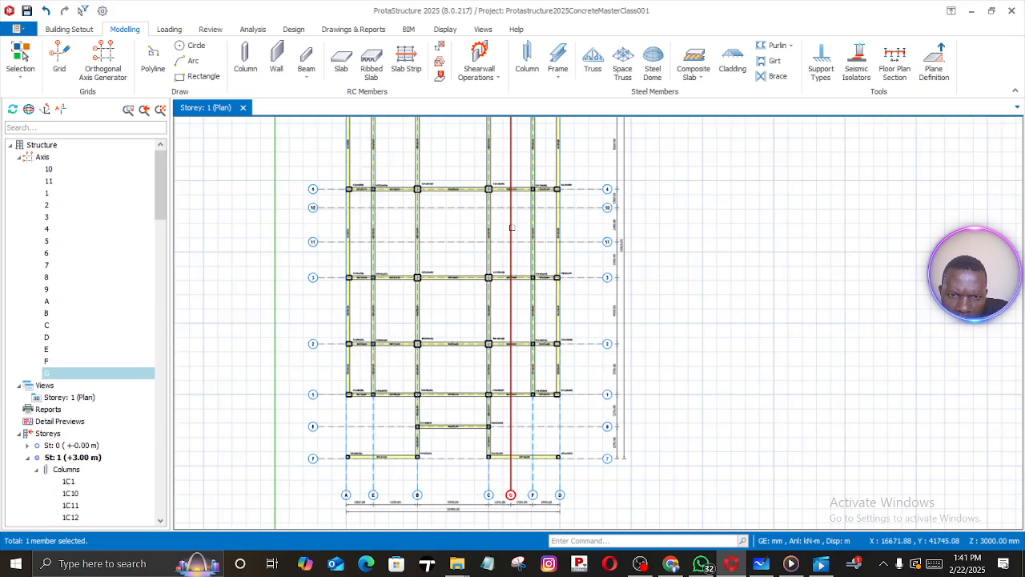
pyautogui.scroll(2, 511, 228)
pyautogui.scroll(2, 511, 227)
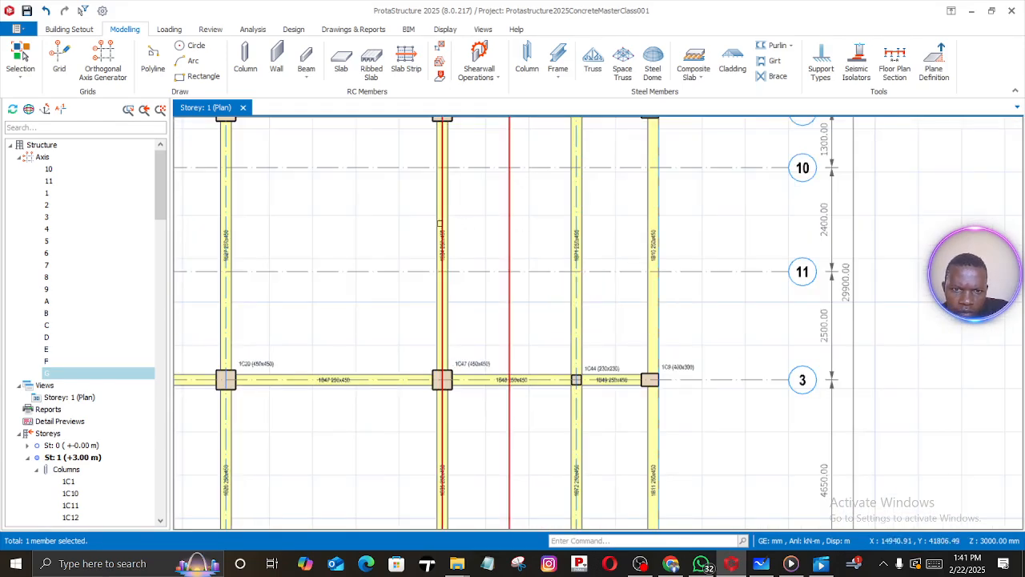
pyautogui.click(442, 226)
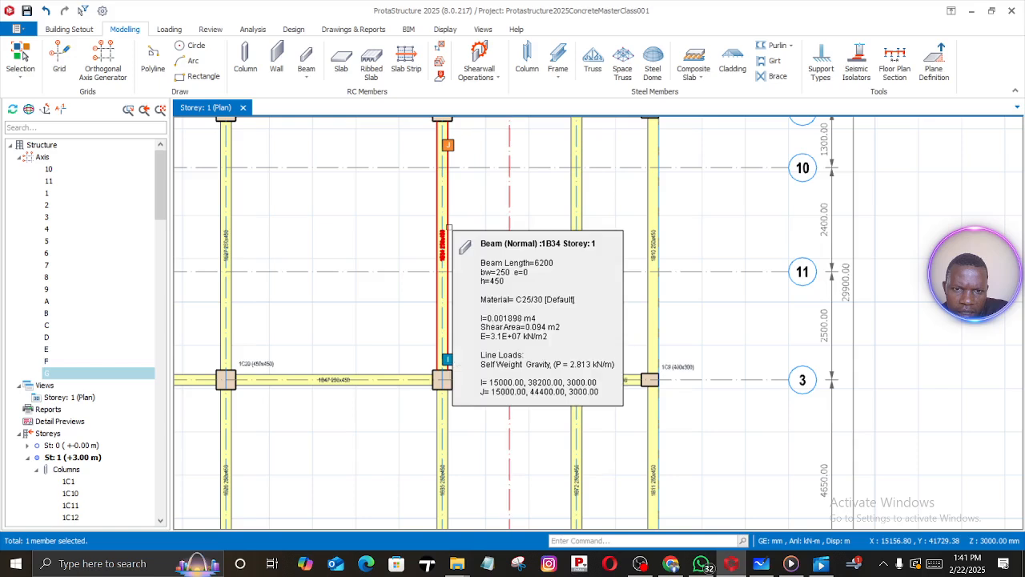
pyautogui.scroll(2, 500, 224)
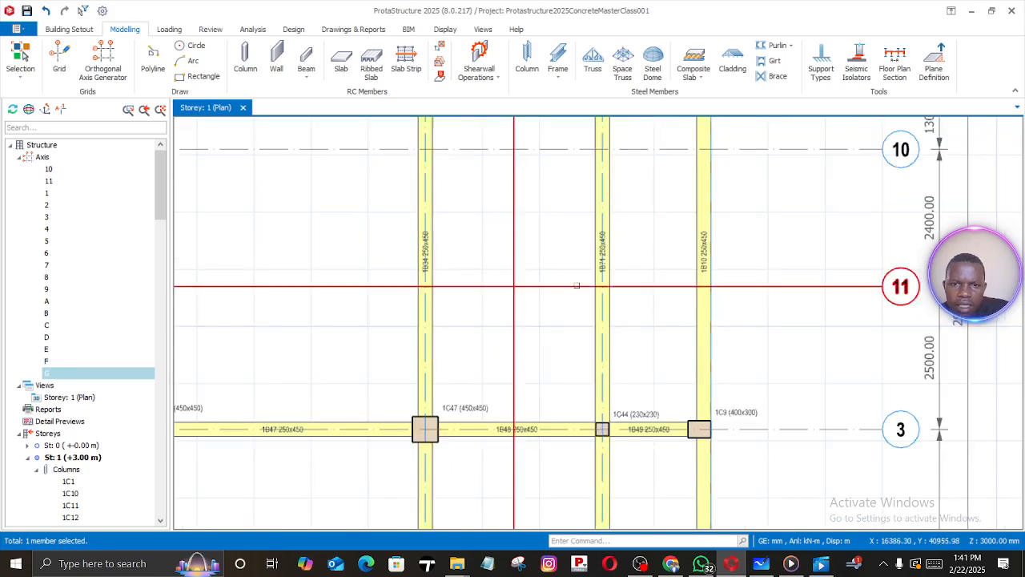
pyautogui.rightClick(554, 270)
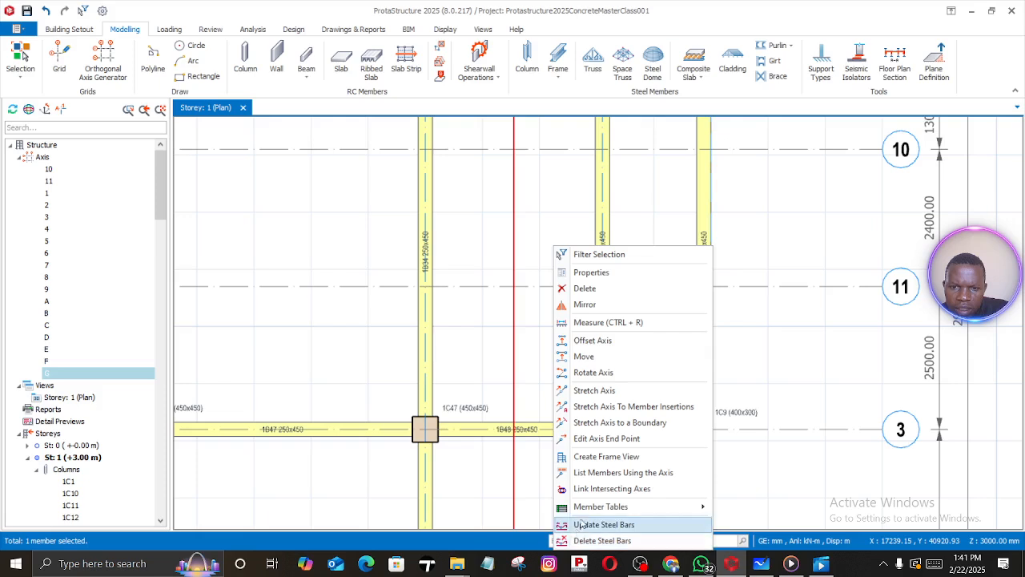
pyautogui.click(607, 322)
pyautogui.click(513, 291)
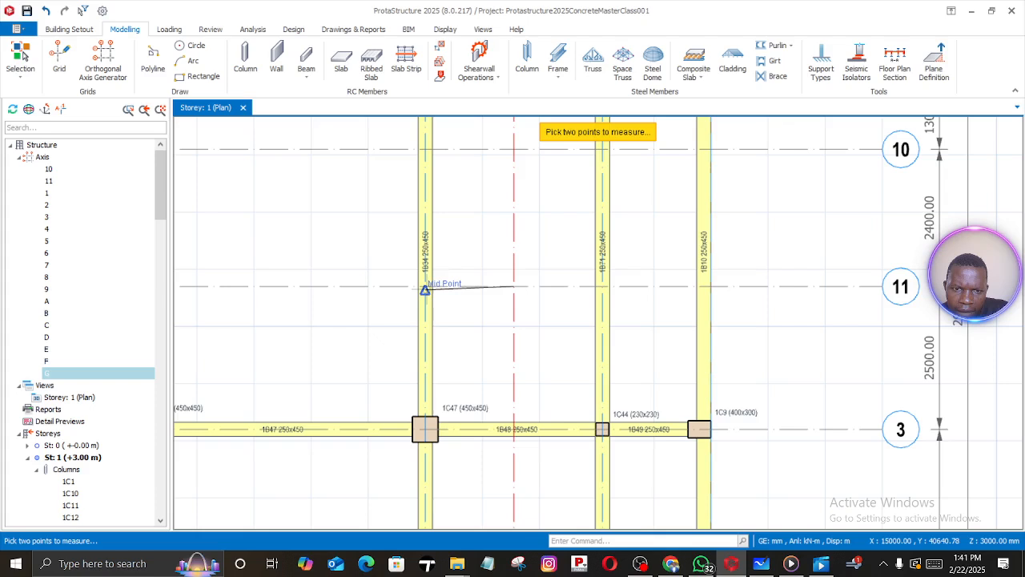
pyautogui.click(426, 286)
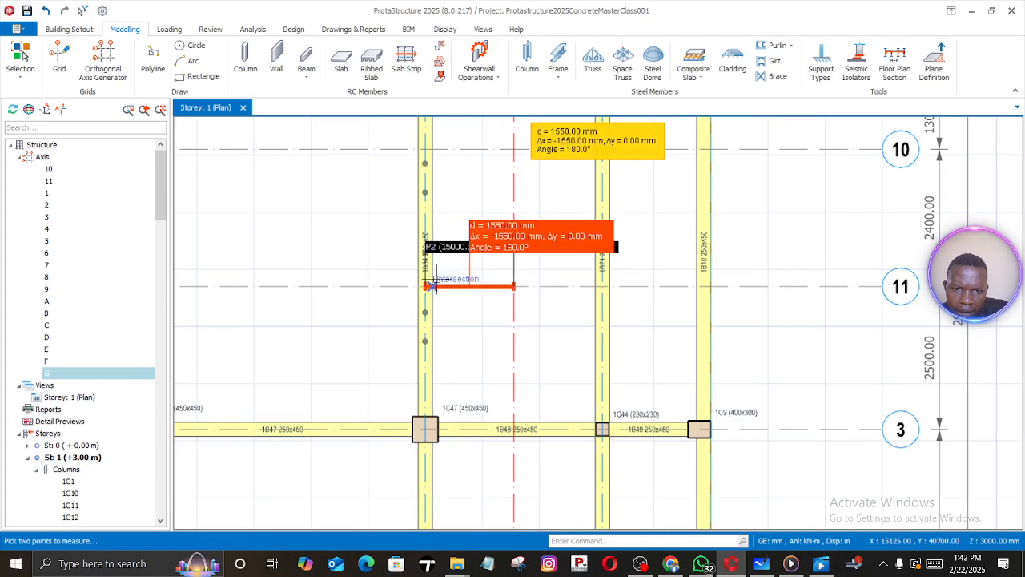
pyautogui.scroll(2, 475, 249)
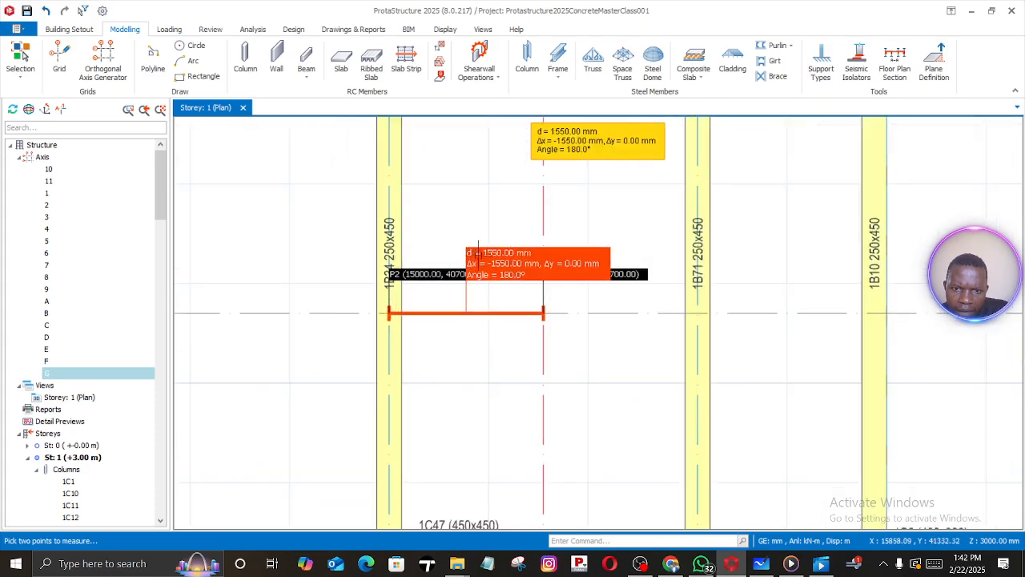
pyautogui.scroll(3, 478, 250)
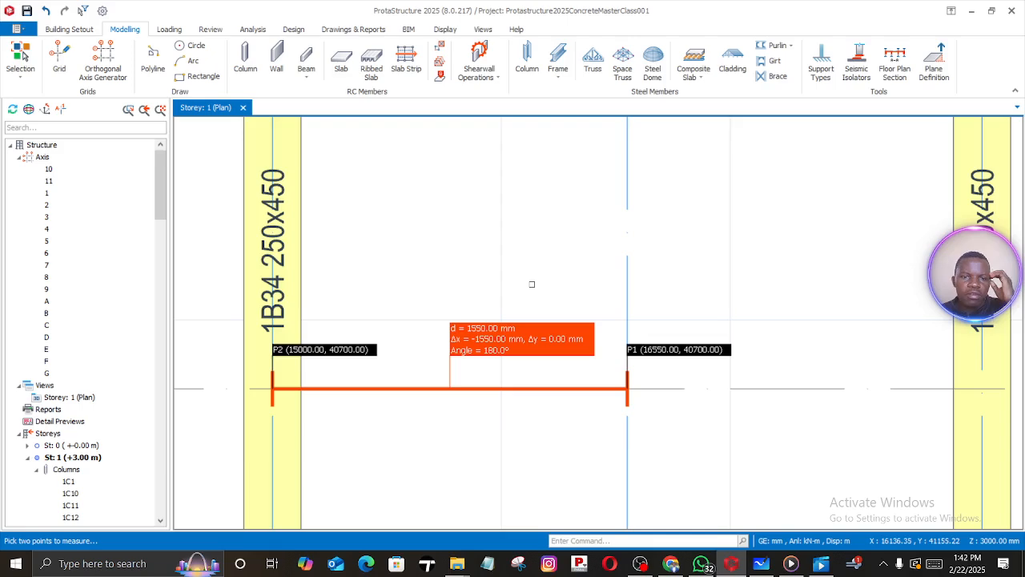
pyautogui.scroll(-4, 536, 290)
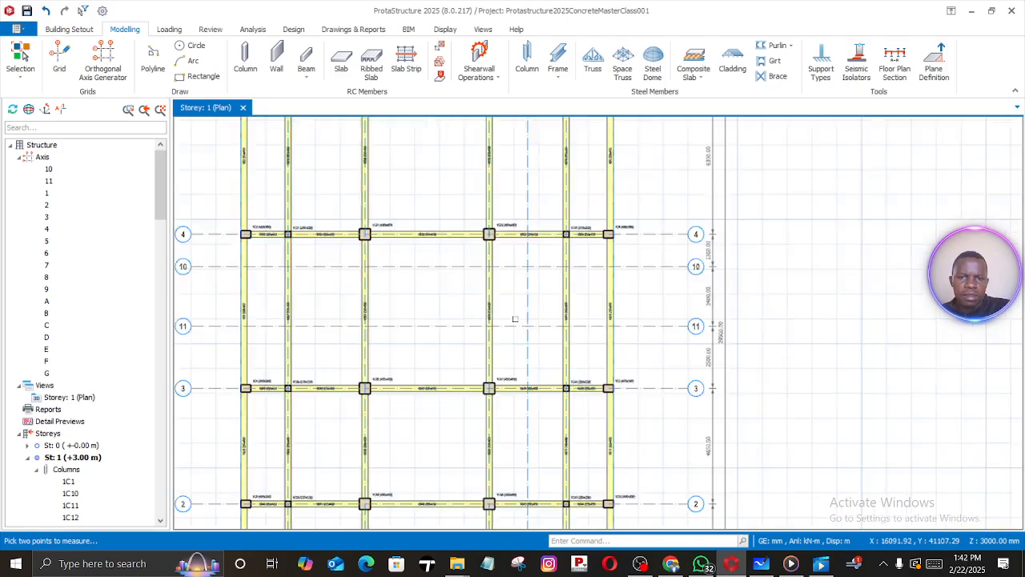
pyautogui.scroll(2, 516, 325)
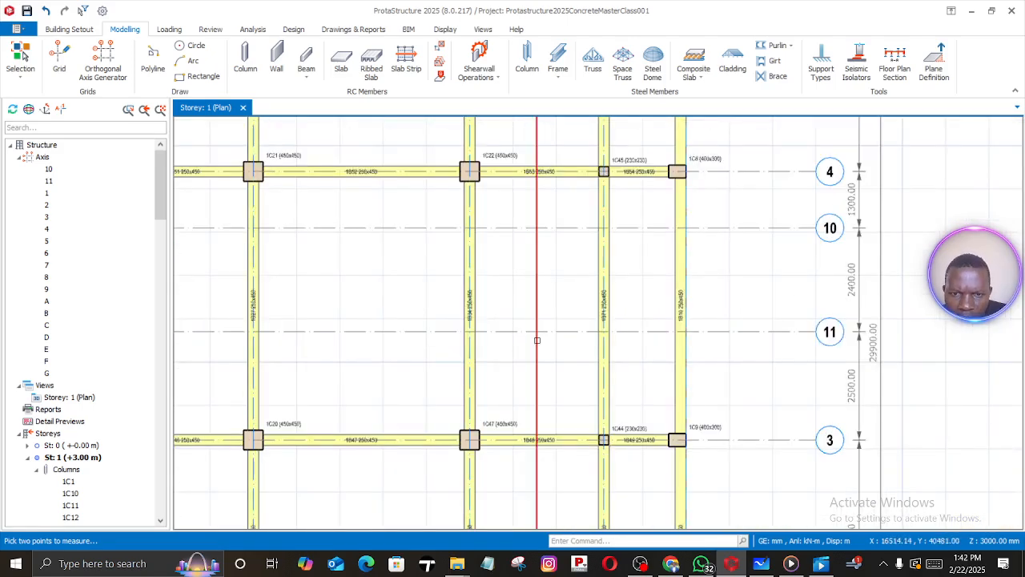
pyautogui.scroll(1, 532, 336)
pyautogui.rightClick(536, 284)
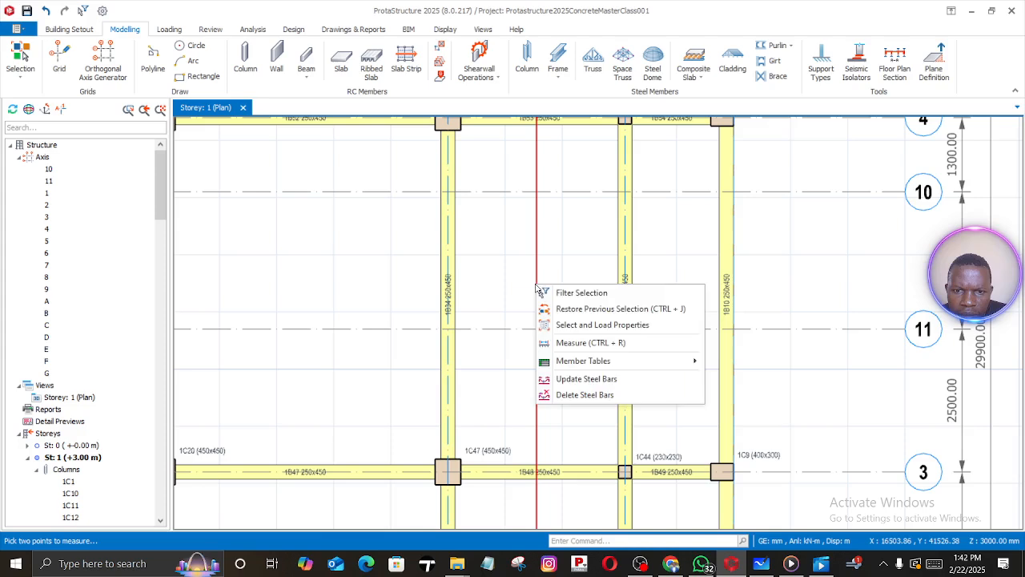
pyautogui.click(552, 247)
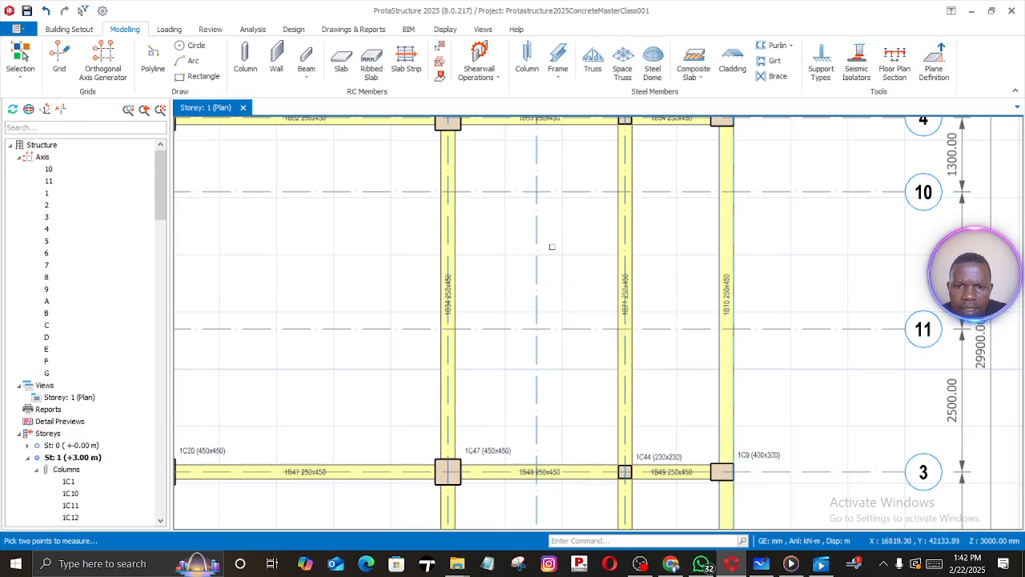
pyautogui.rightClick(552, 246)
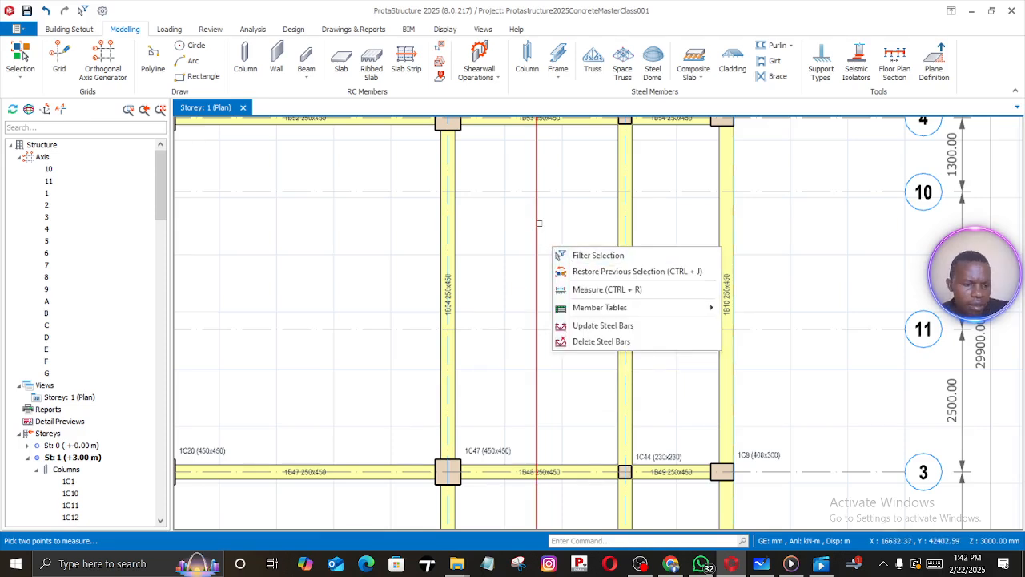
pyautogui.click(539, 223)
pyautogui.rightClick(538, 220)
pyautogui.click(539, 221)
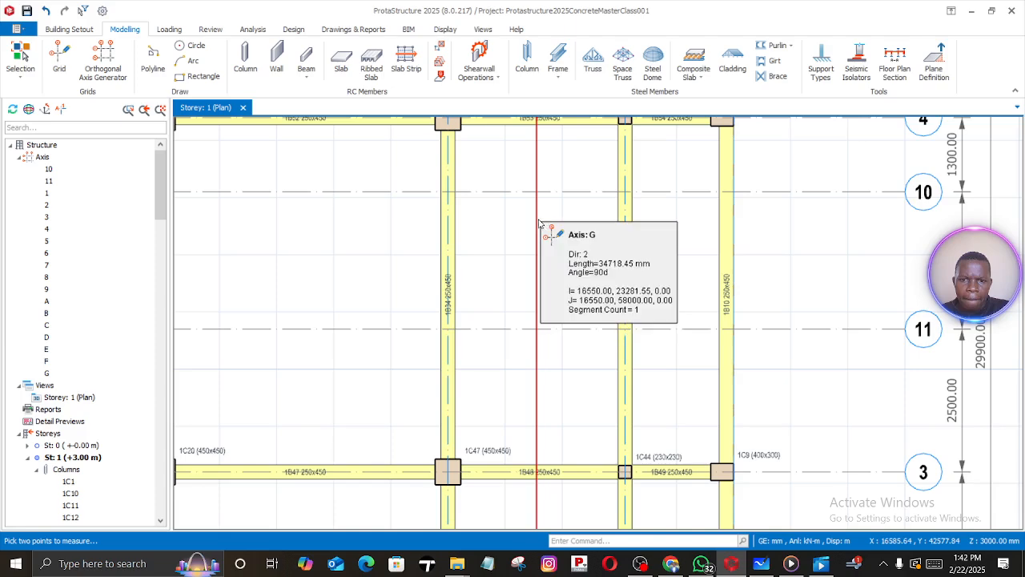
pyautogui.scroll(2, 532, 213)
pyautogui.scroll(-5, 533, 213)
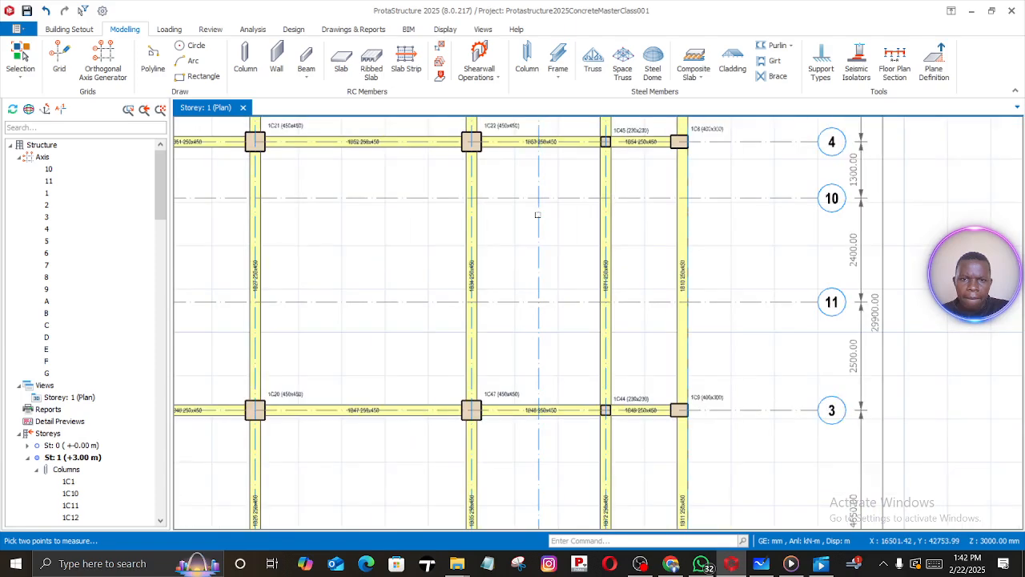
pyautogui.rightClick(540, 222)
pyautogui.click(538, 222)
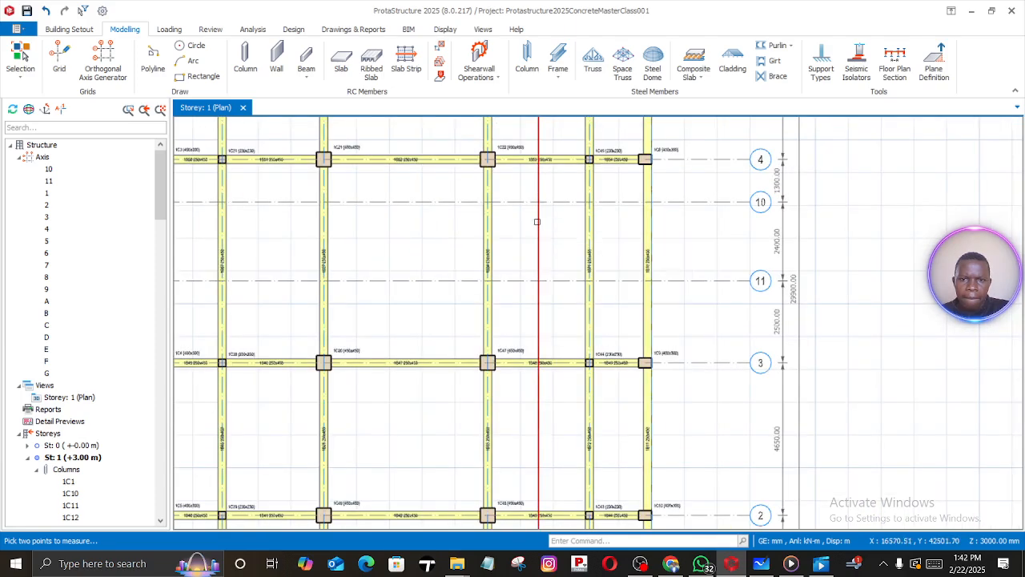
pyautogui.rightClick(537, 218)
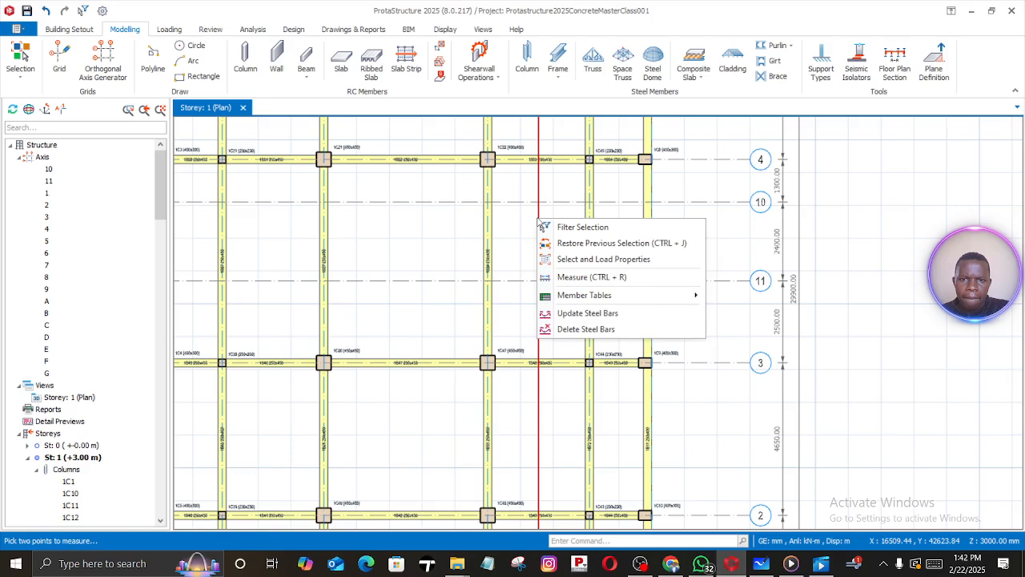
pyautogui.press('Escape')
pyautogui.rightClick(538, 218)
pyautogui.press('Escape')
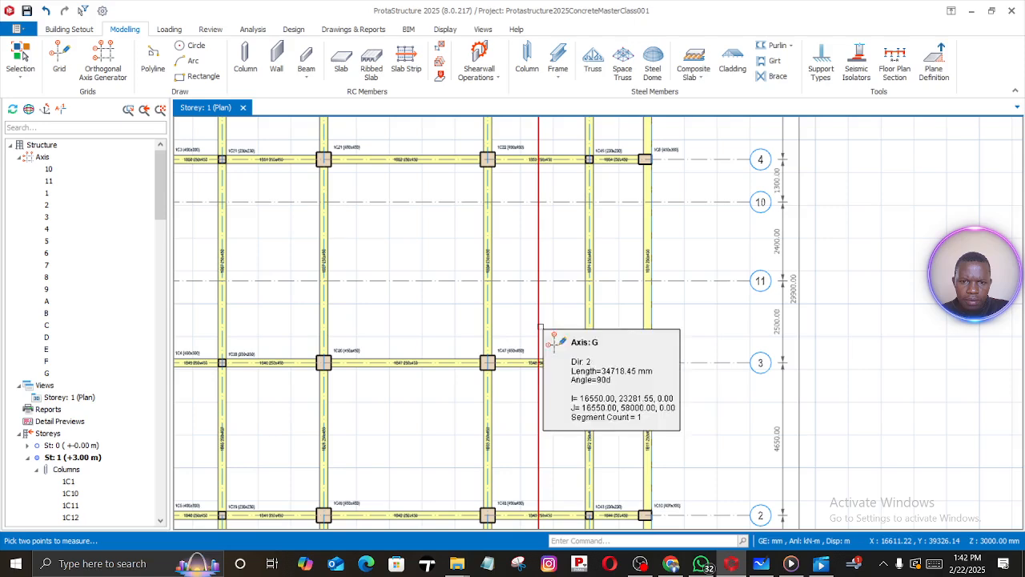
# Leave the measuring command and delete axis G between axes C and F
pyautogui.rightClick(541, 324)
pyautogui.press('Escape')
pyautogui.click(539, 315)
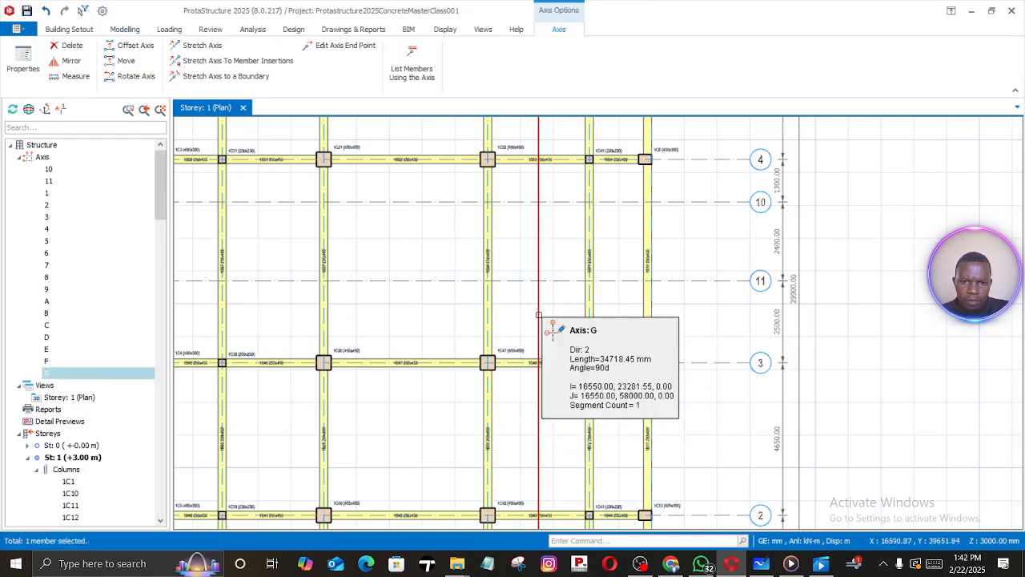
pyautogui.rightClick(539, 315)
pyautogui.click(569, 52)
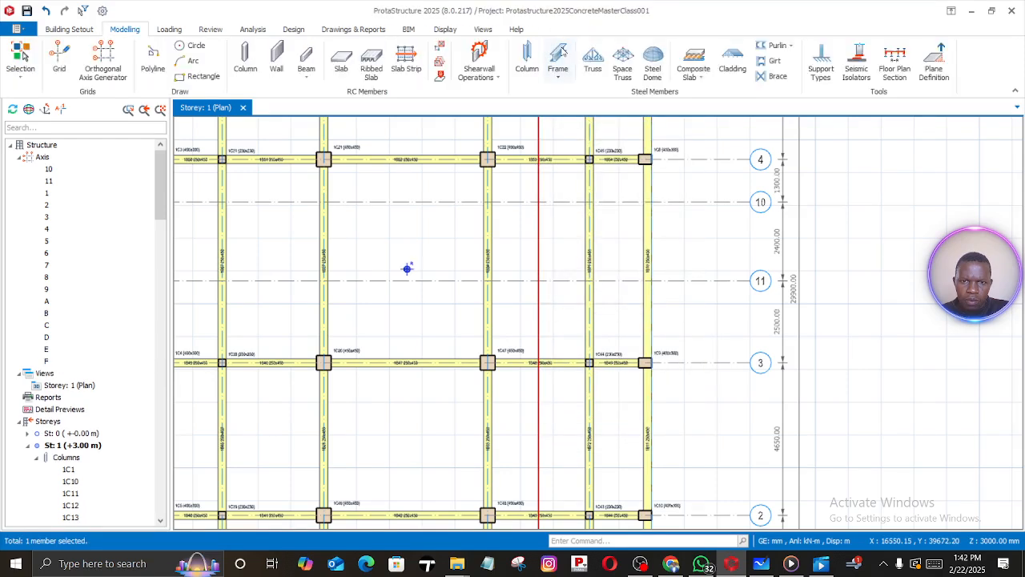
# Offset axis F by -1200 mm towards axis C on the Storey 1 plan
pyautogui.scroll(-4, 560, 250)
pyautogui.scroll(3, 560, 250)
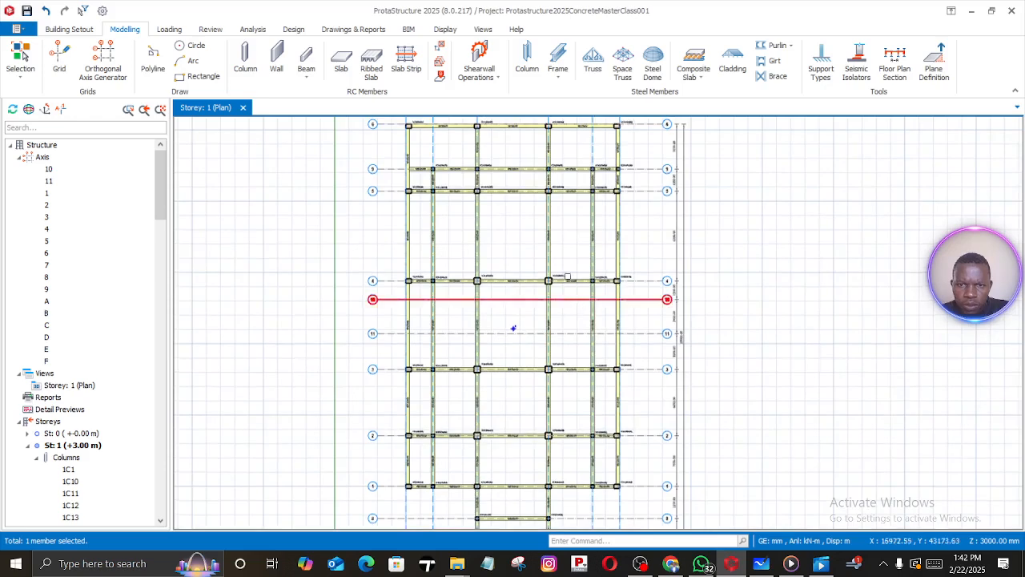
pyautogui.scroll(1, 611, 227)
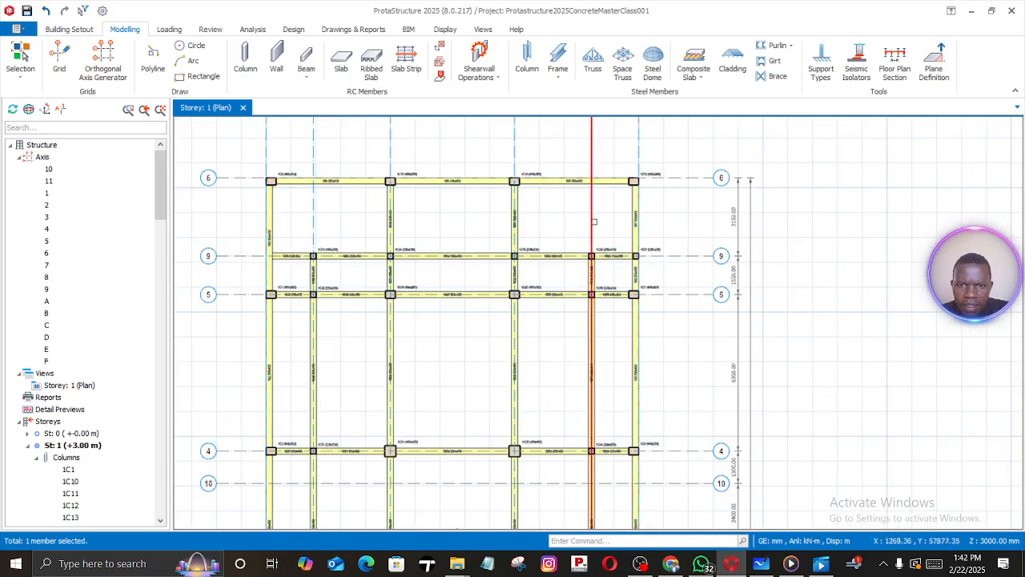
pyautogui.rightClick(592, 223)
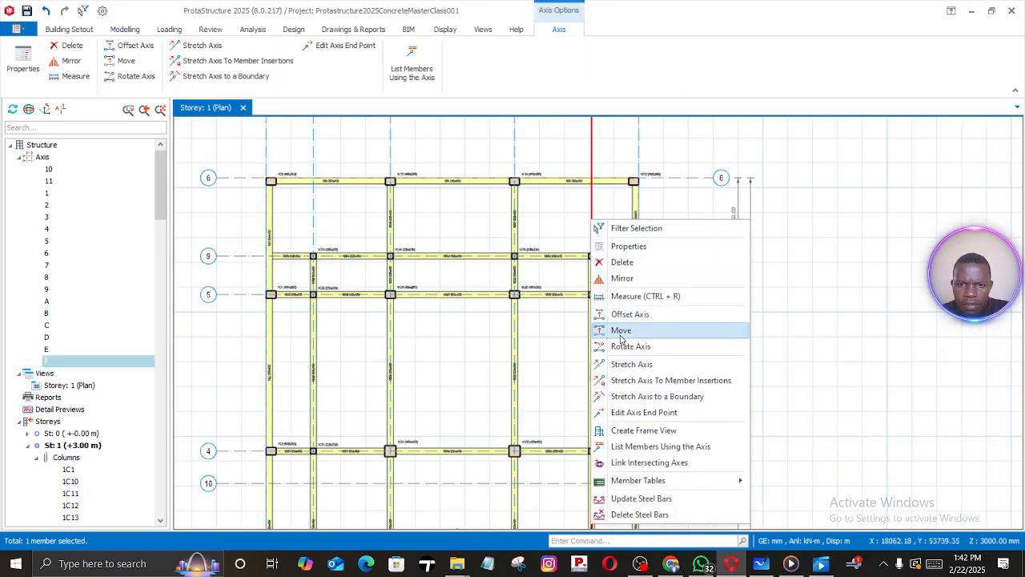
pyautogui.click(621, 314)
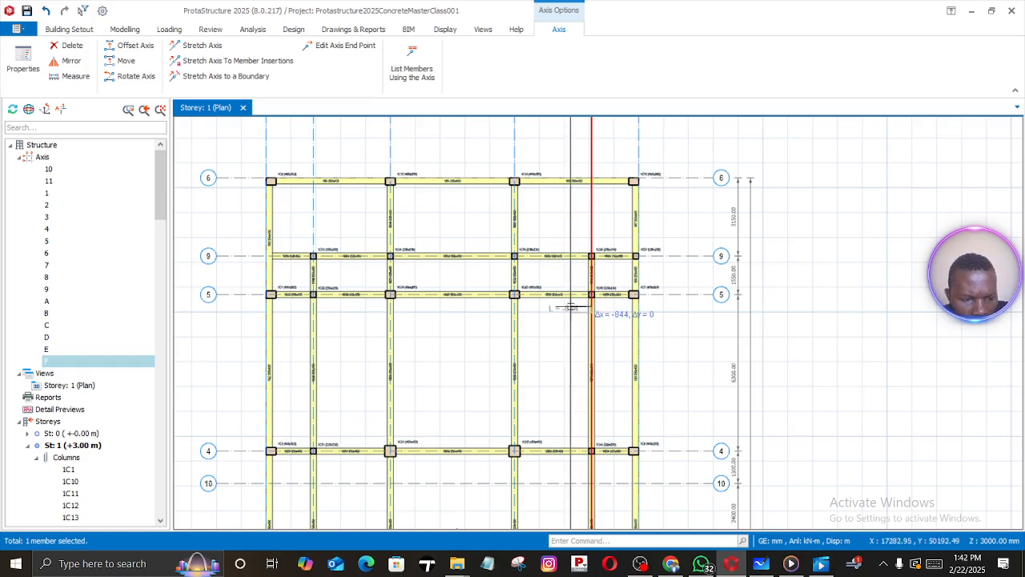
pyautogui.press('Tab')
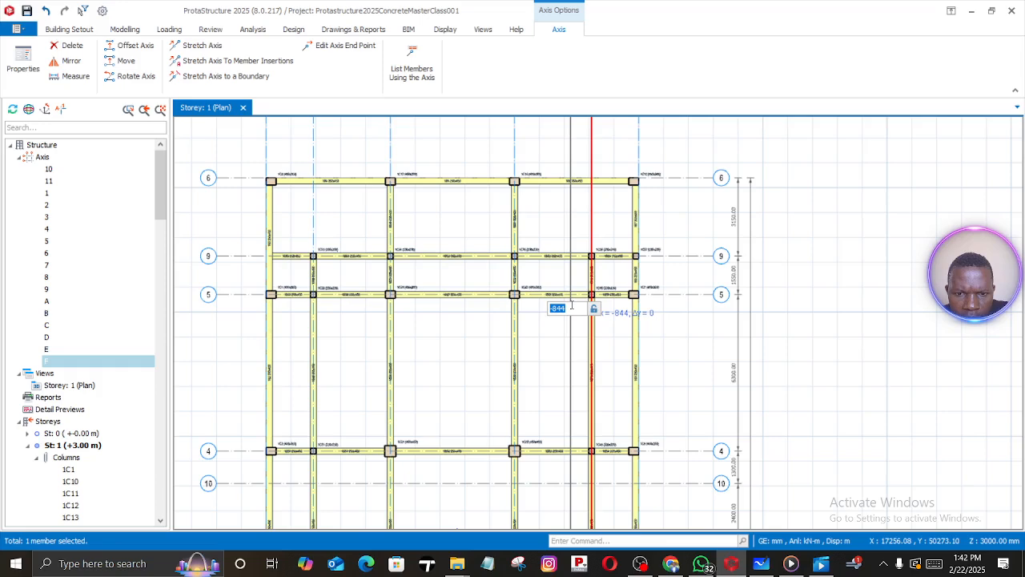
pyautogui.write('-')
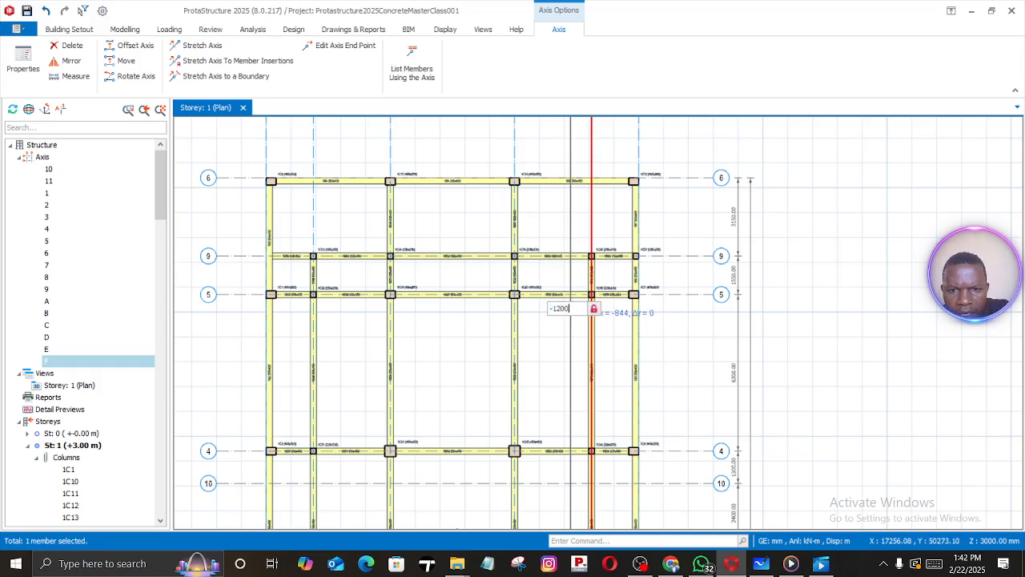
pyautogui.write('1200')
pyautogui.press('Return')
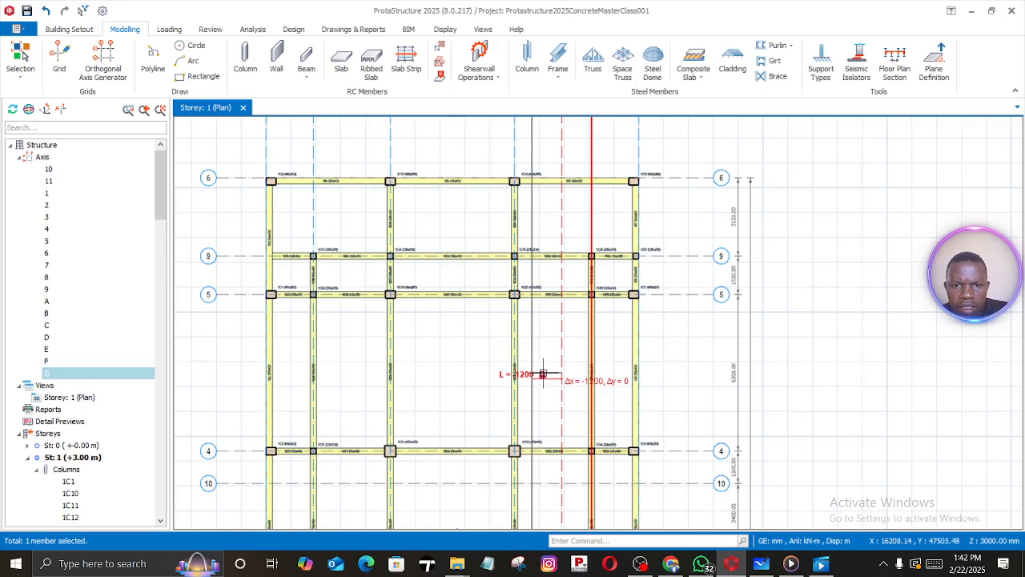
pyautogui.press('Escape')
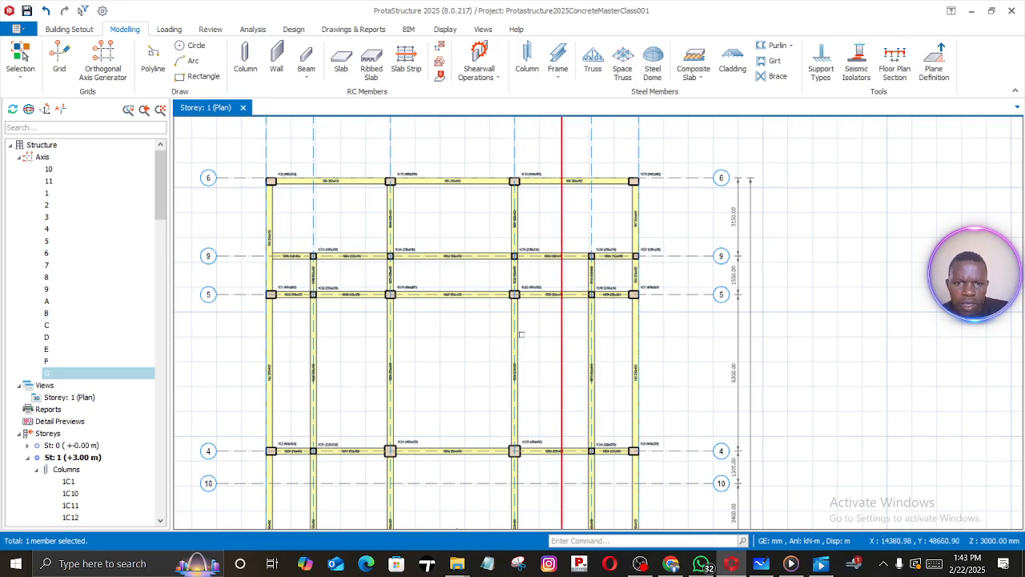
# Offset axis C by -1400 mm towards axis B
pyautogui.scroll(4, 514, 183)
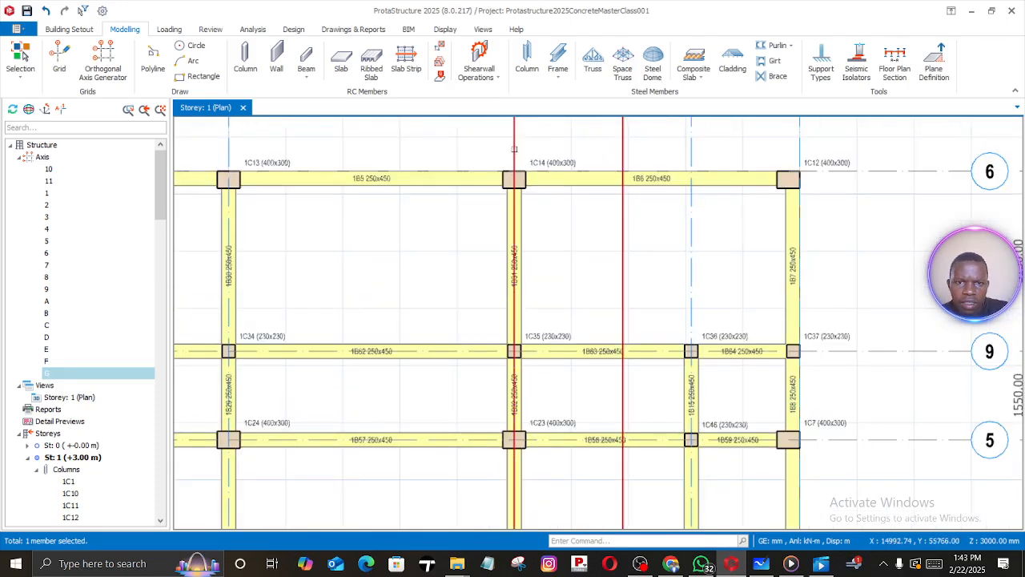
pyautogui.click(514, 149)
pyautogui.rightClick(513, 149)
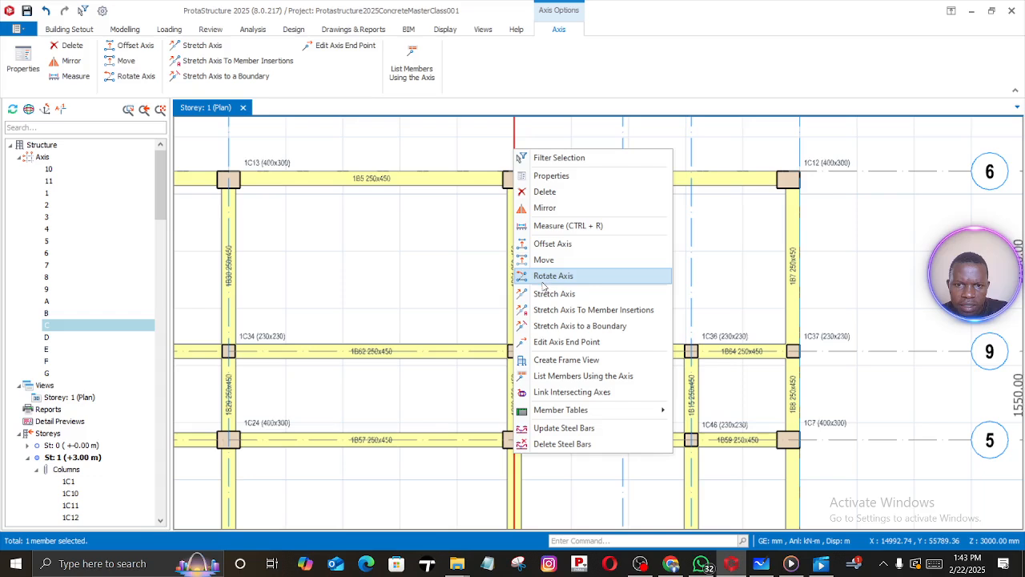
pyautogui.click(550, 244)
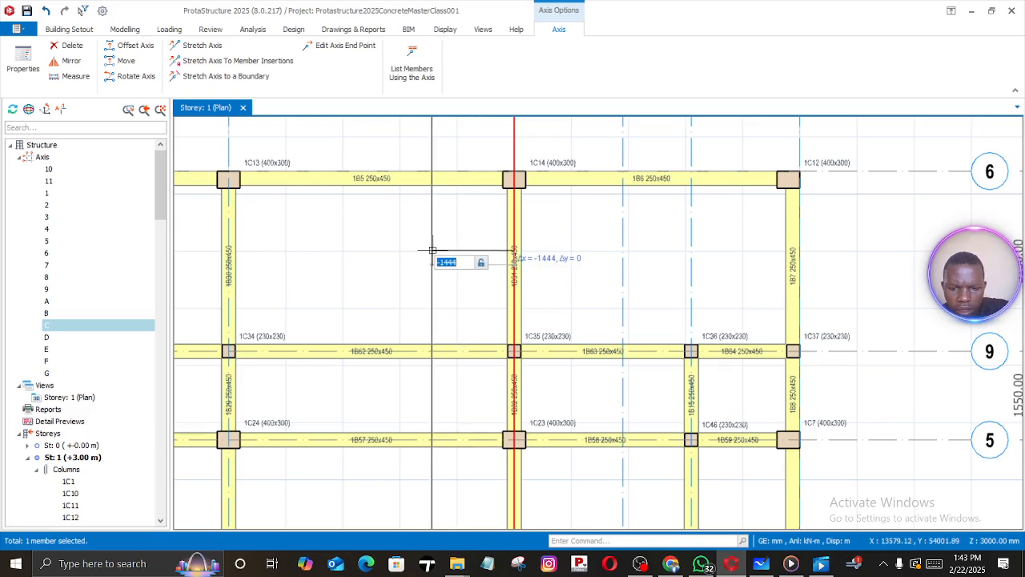
pyautogui.press('BackSpace')
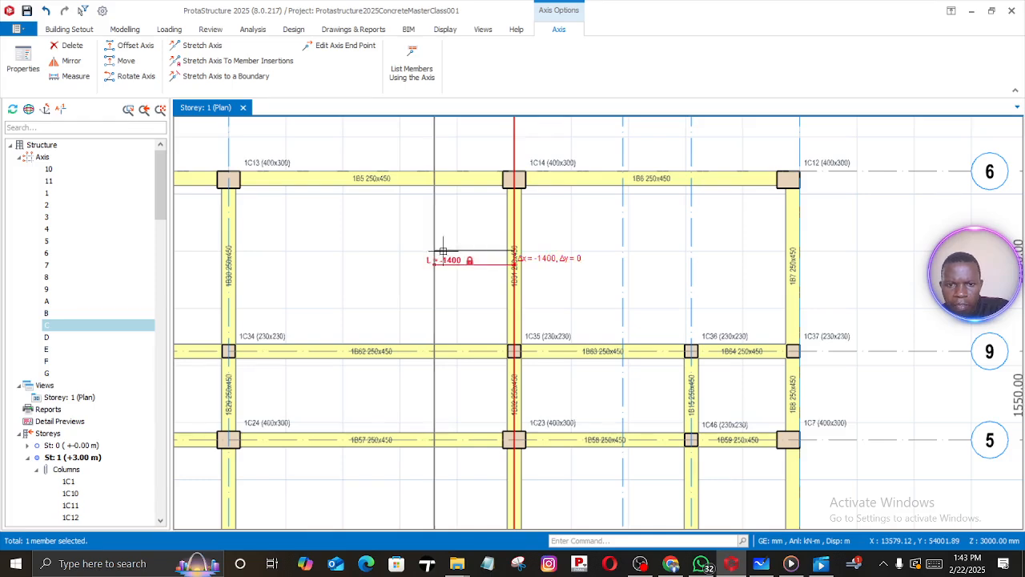
pyautogui.press('Return')
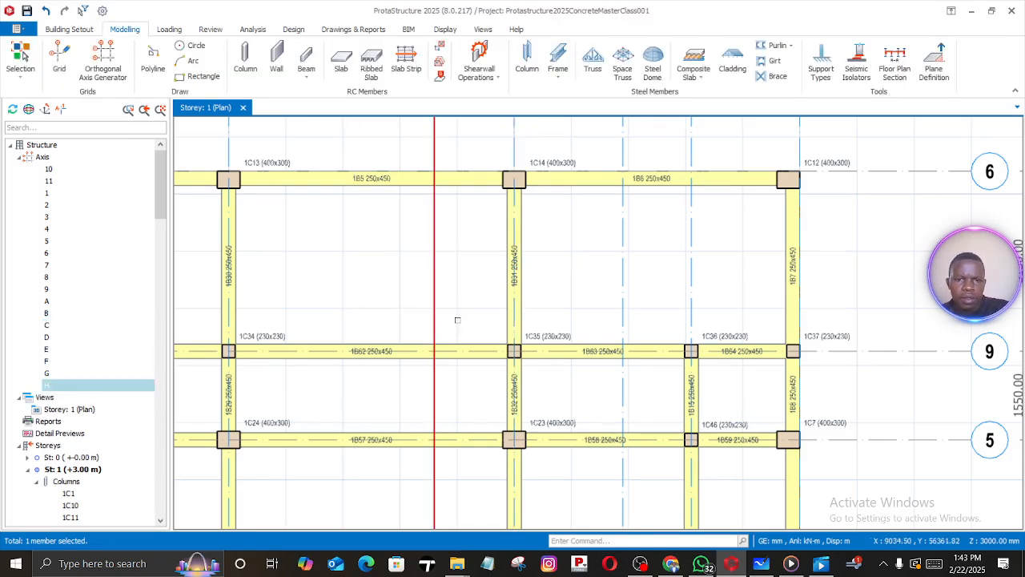
pyautogui.scroll(-4, 457, 324)
pyautogui.moveTo(473, 428); pyautogui.dragTo(416, 318, button='middle')
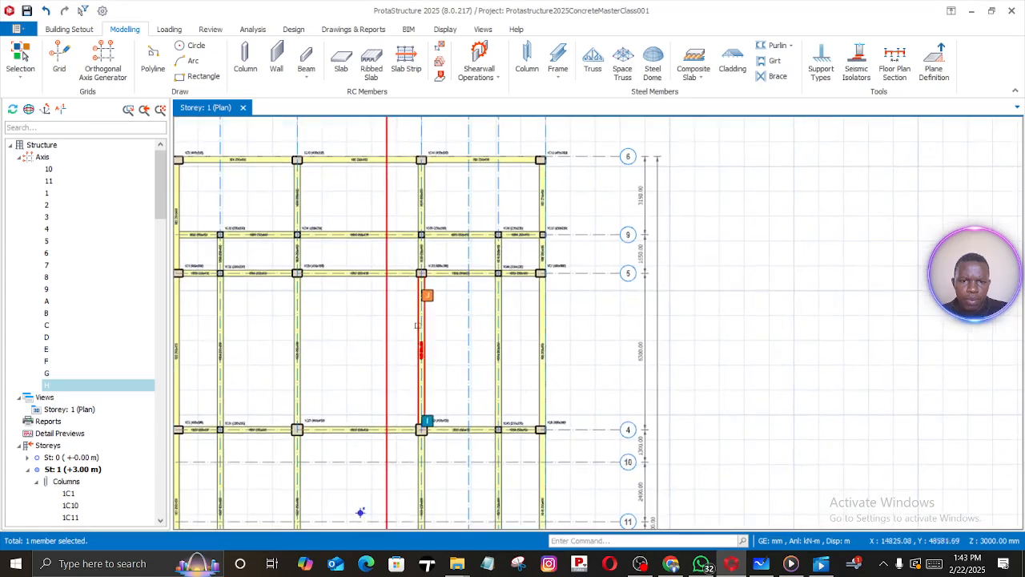
pyautogui.scroll(2, 459, 369)
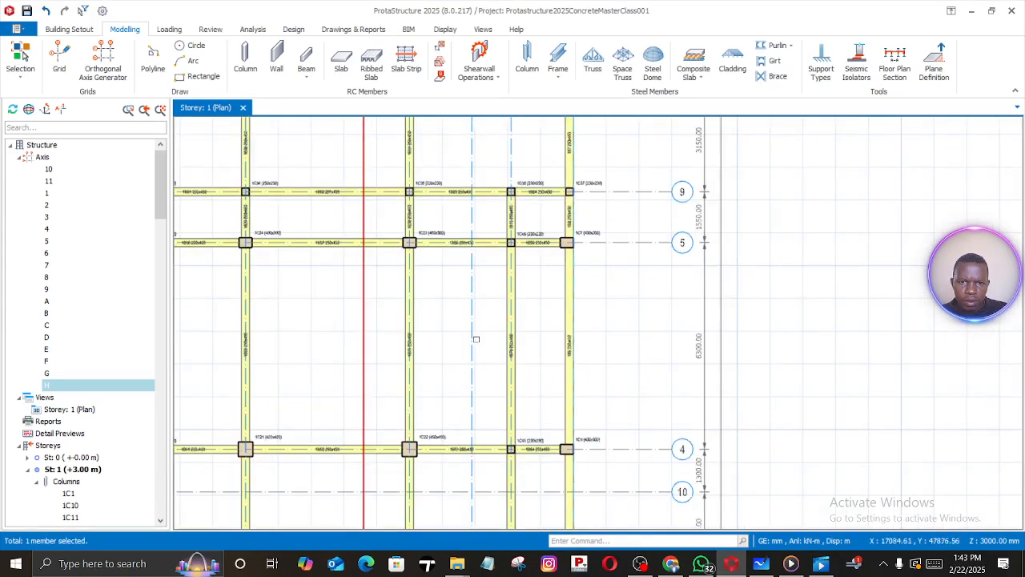
pyautogui.moveTo(476, 338); pyautogui.dragTo(473, 508, button='middle')
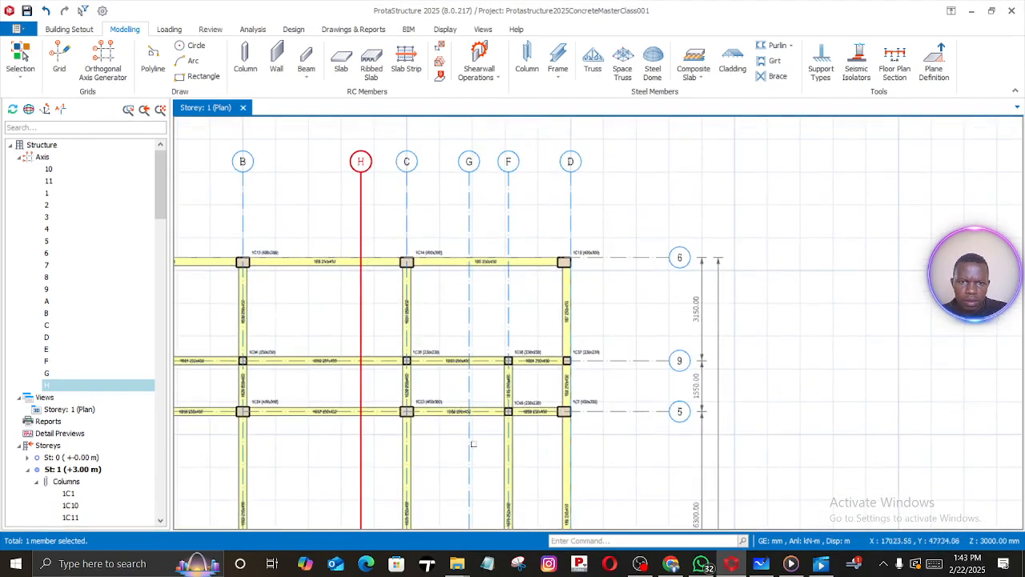
pyautogui.rightClick(469, 219)
pyautogui.click(497, 262)
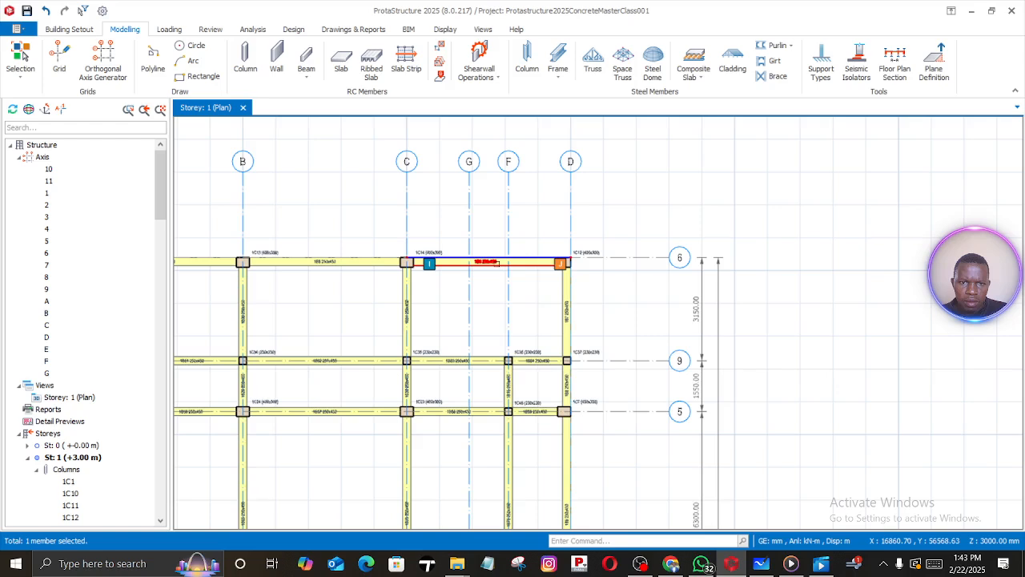
pyautogui.click(45, 10)
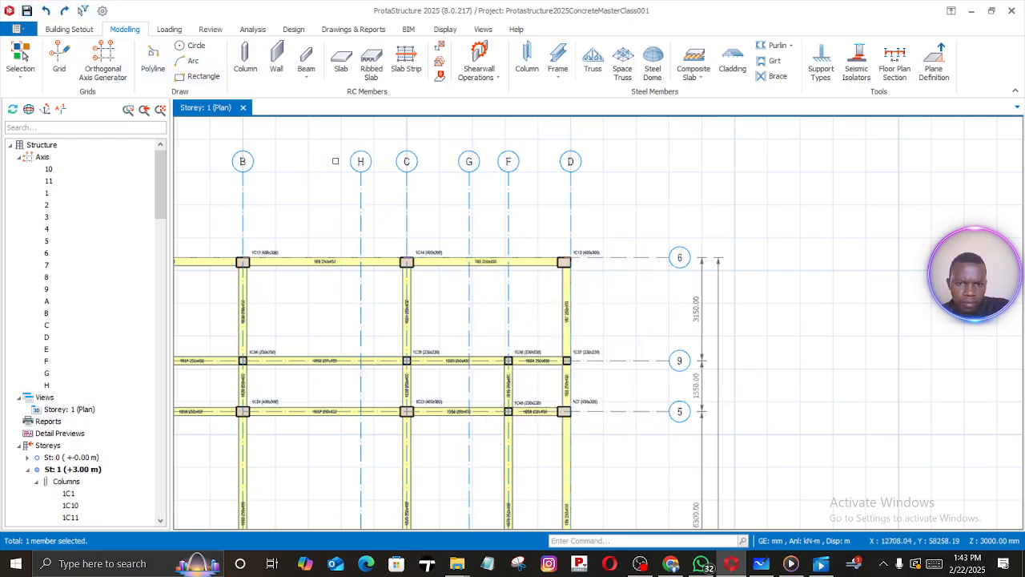
# Delete axis G between axes C and F on the Storey 1 plan
pyautogui.click(468, 223)
pyautogui.rightClick(470, 227)
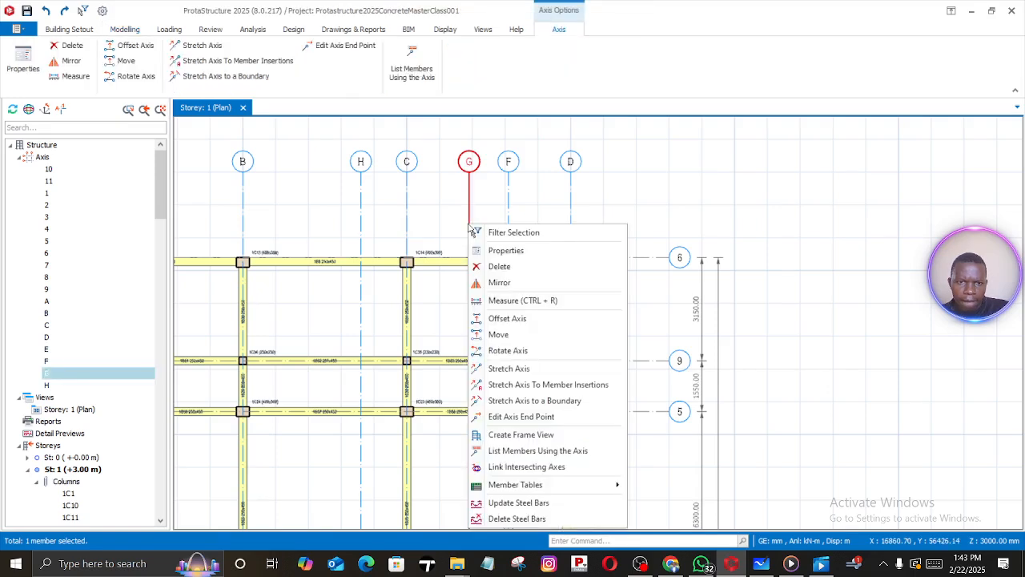
pyautogui.click(480, 277)
pyautogui.click(509, 215)
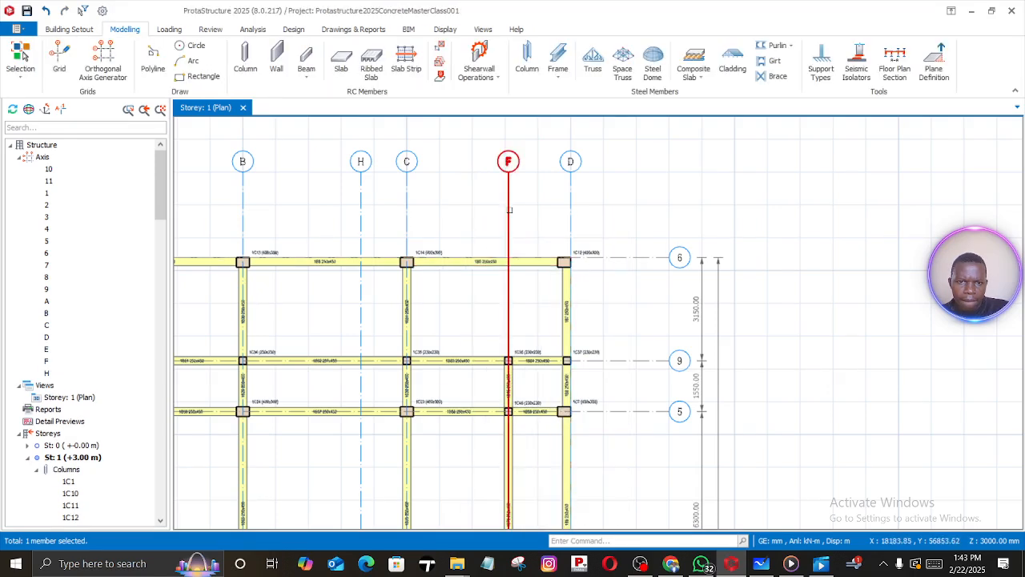
pyautogui.rightClick(510, 214)
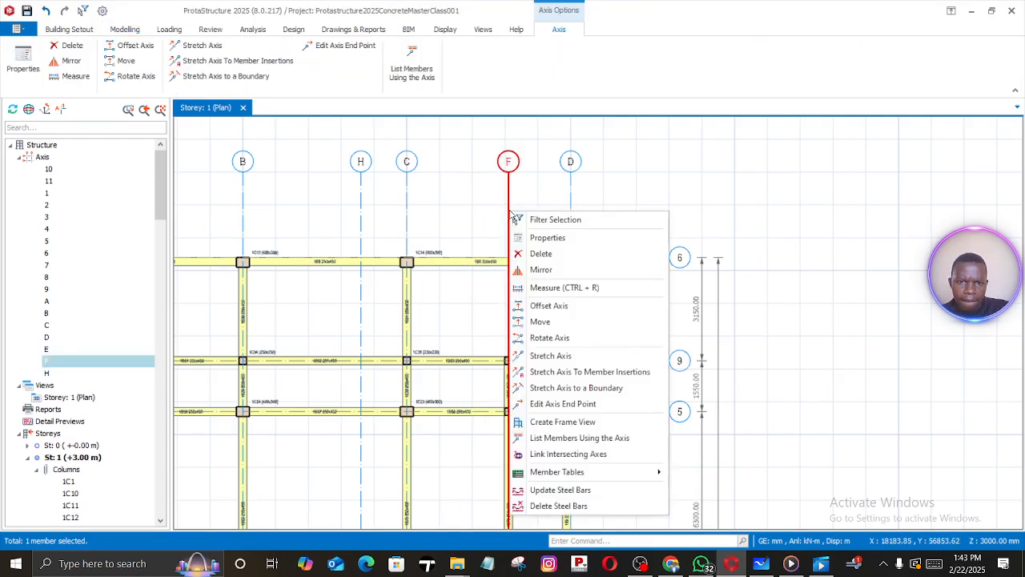
pyautogui.click(548, 238)
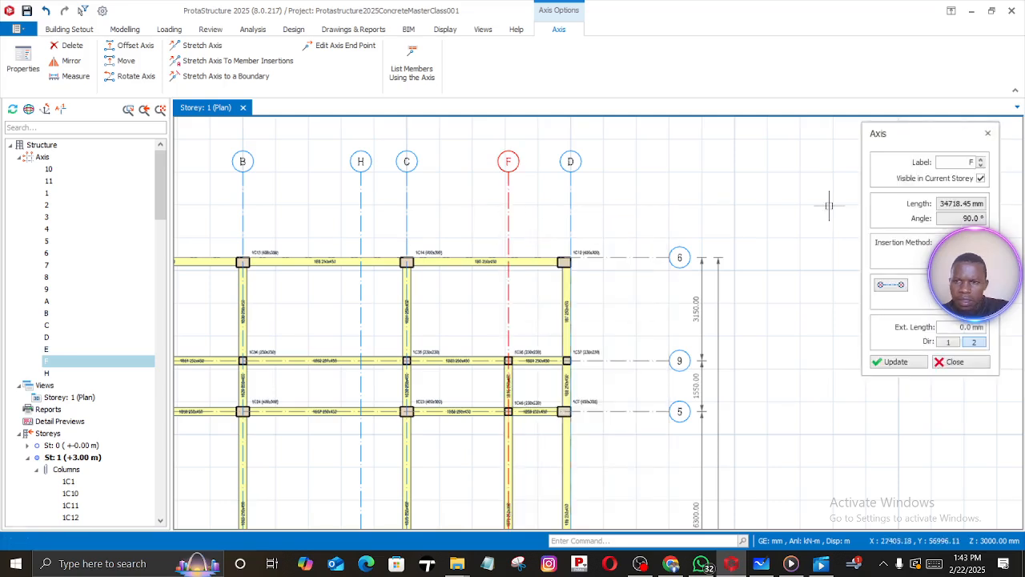
pyautogui.click(988, 133)
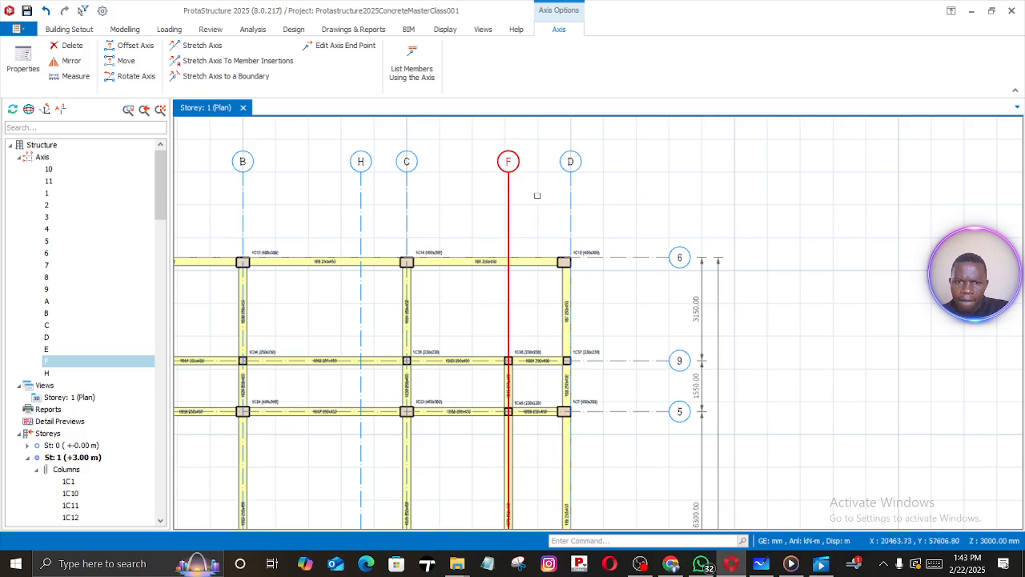
# Offset axis F by -1400 mm towards axis C
pyautogui.rightClick(508, 207)
pyautogui.click(537, 301)
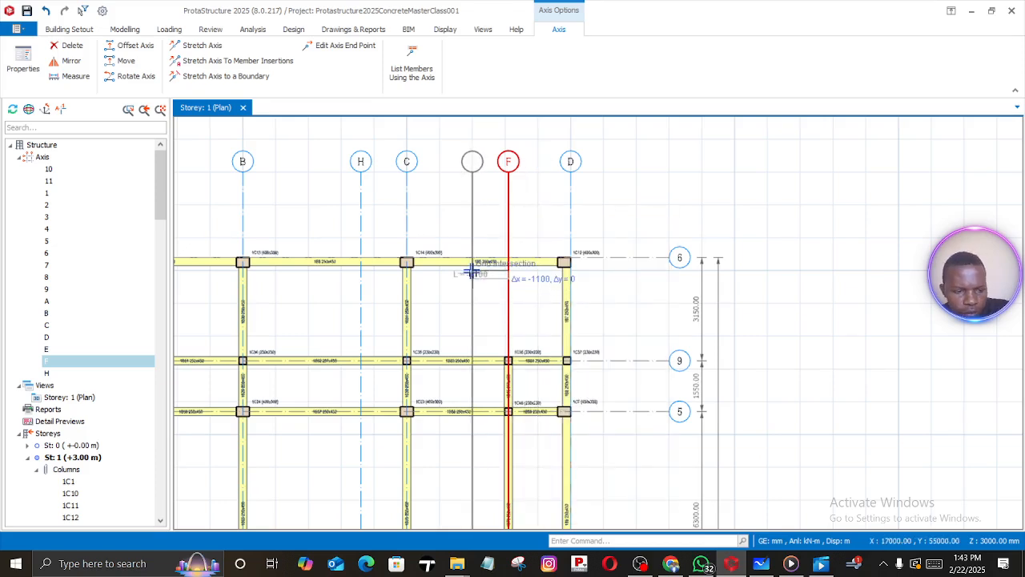
pyautogui.press('Tab')
pyautogui.write('-')
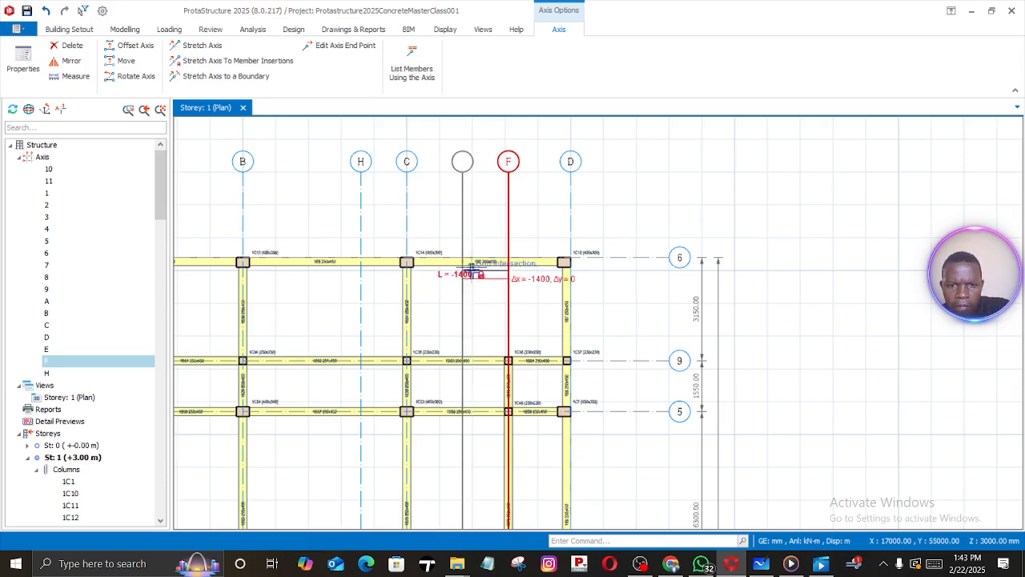
pyautogui.press('Return')
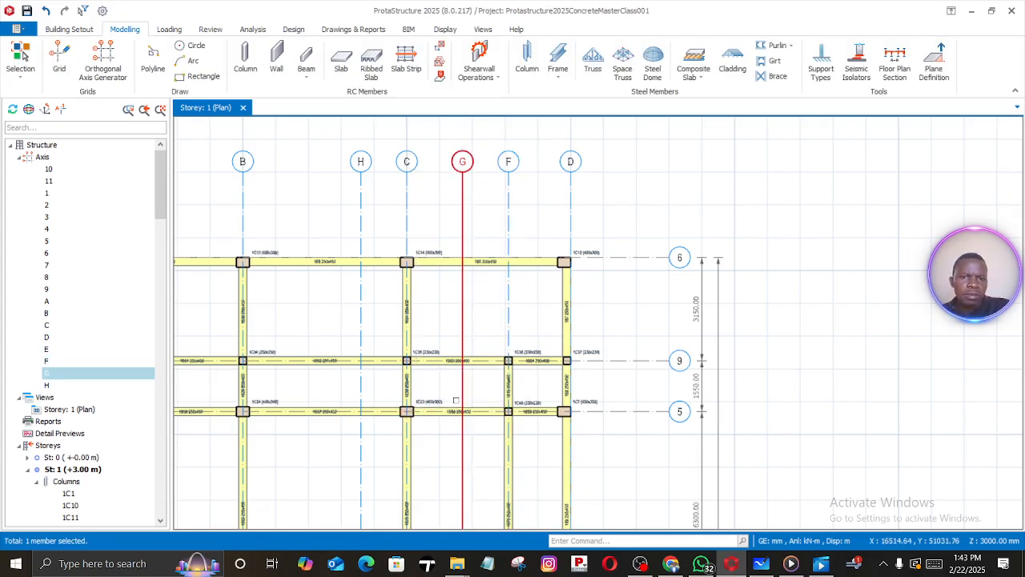
# Insert a 200 mm thick wall on the new axis G between axes 10 and 11
pyautogui.scroll(-3, 457, 402)
pyautogui.moveTo(453, 432); pyautogui.dragTo(434, 198, button='middle')
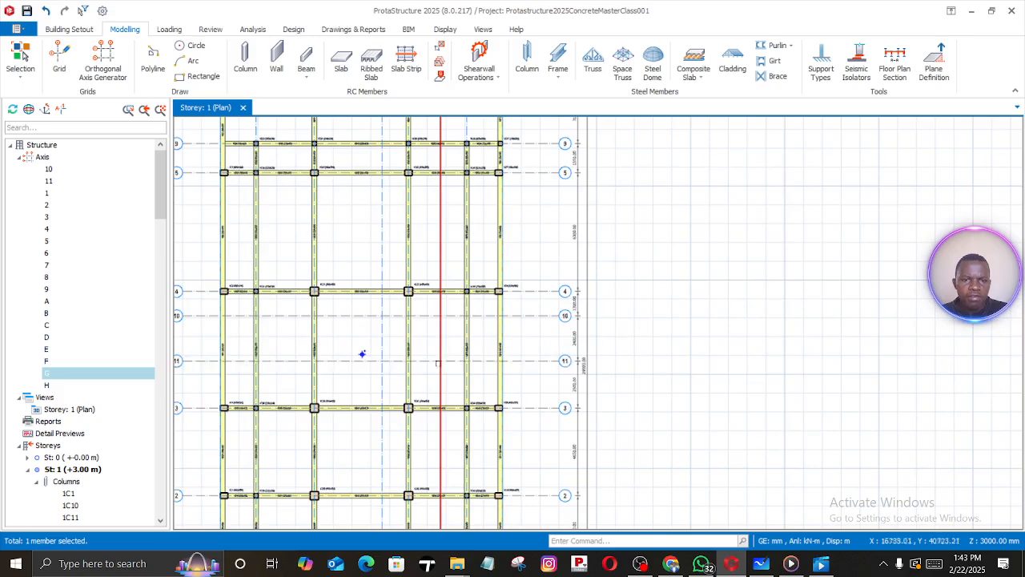
pyautogui.scroll(3, 339, 350)
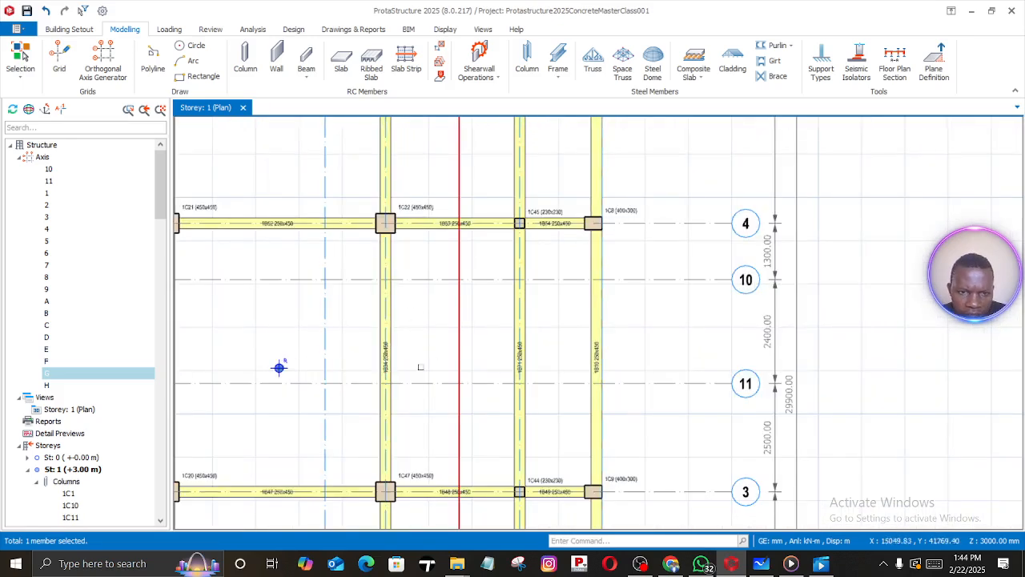
pyautogui.click(277, 54)
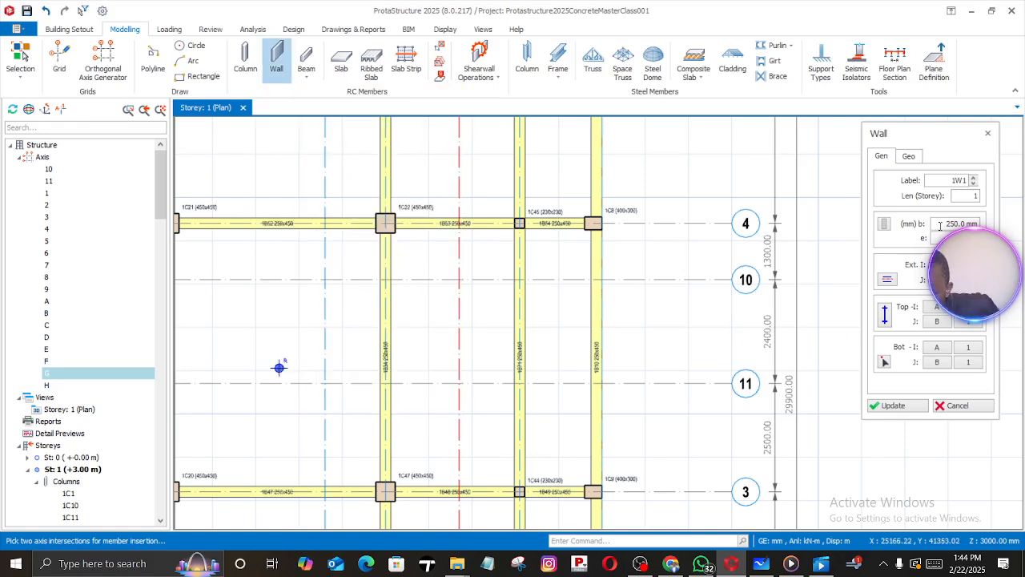
pyautogui.moveTo(939, 225); pyautogui.dragTo(951, 221)
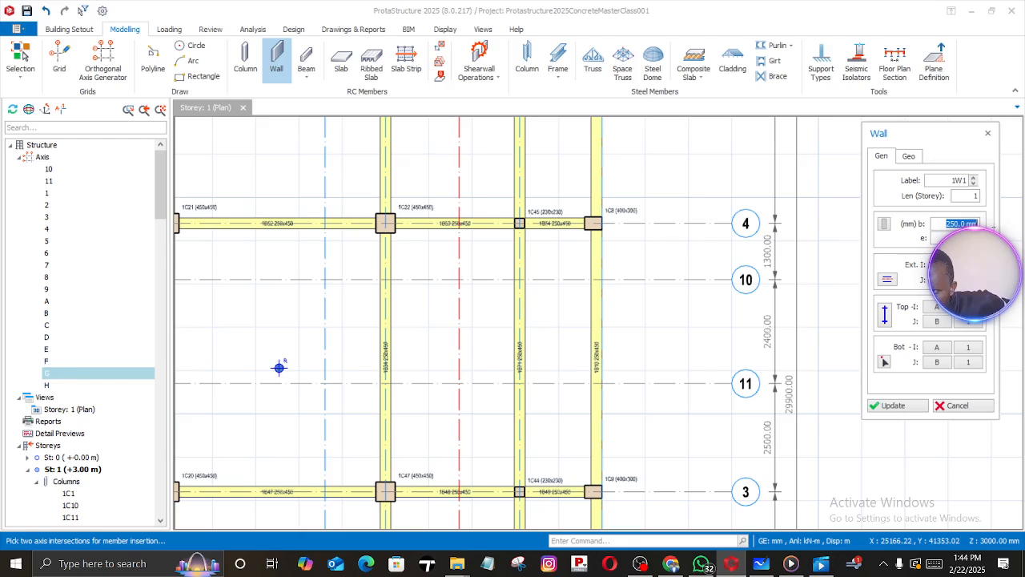
pyautogui.write('200')
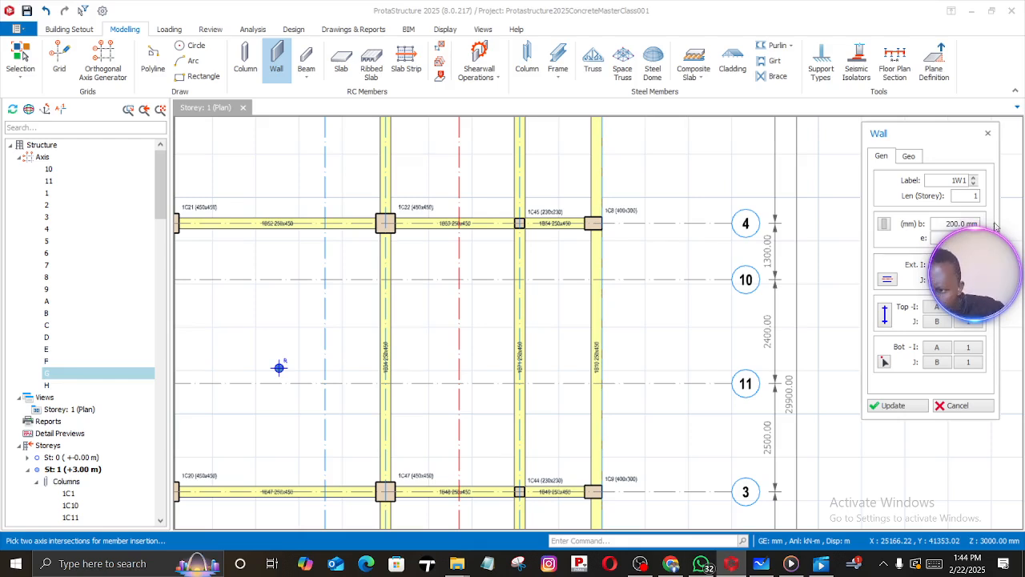
pyautogui.click(458, 279)
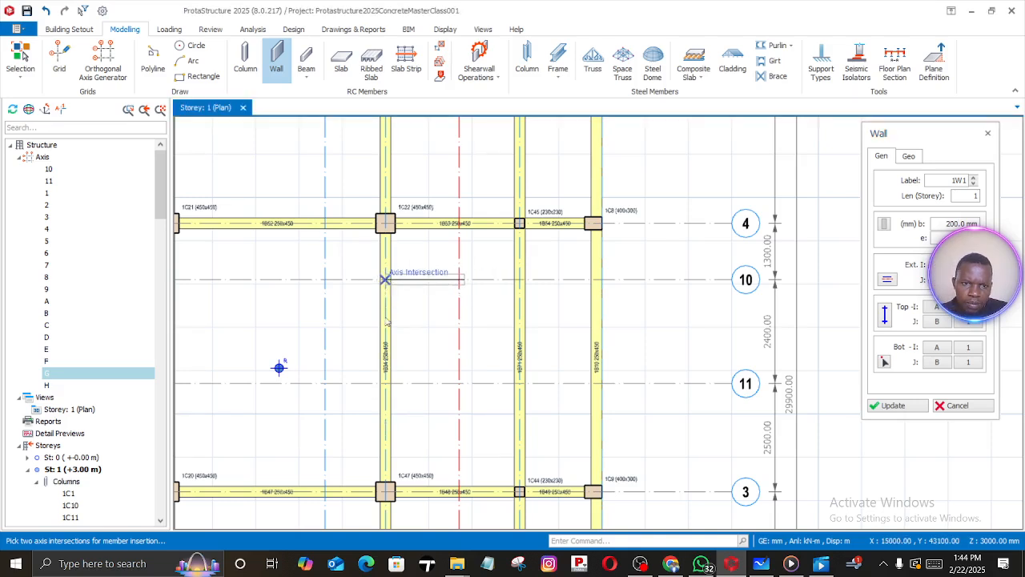
pyautogui.click(386, 383)
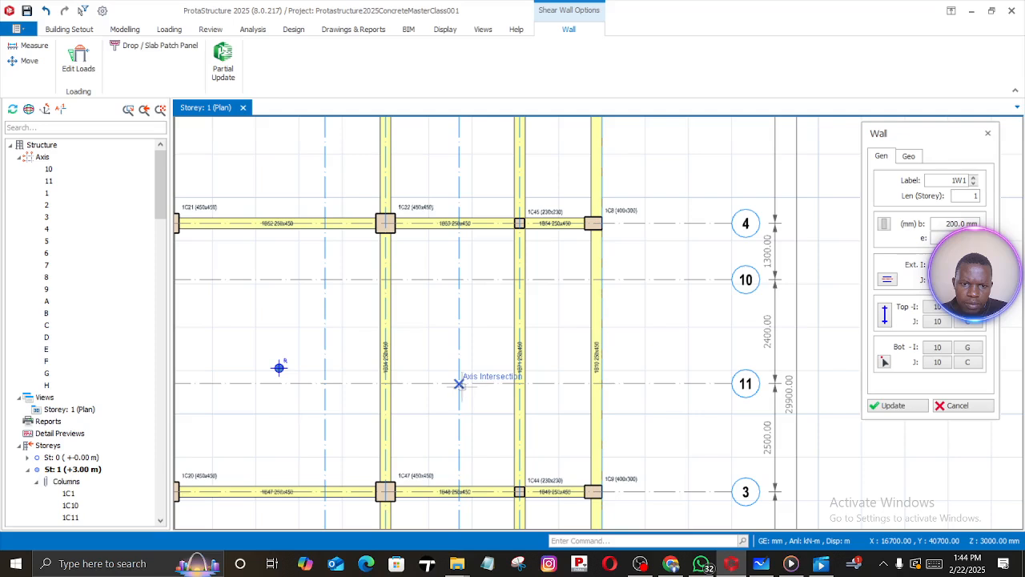
pyautogui.click(459, 383)
pyautogui.press('Escape')
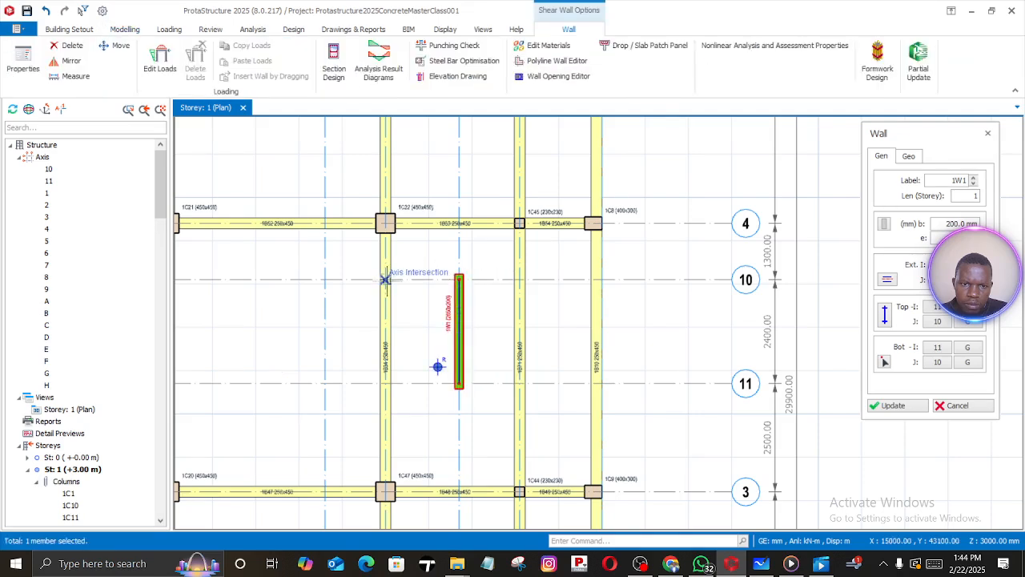
# Try to insert a 200 mm thick wall on axis 10 between axes C and G
pyautogui.click(385, 279)
pyautogui.click(461, 279)
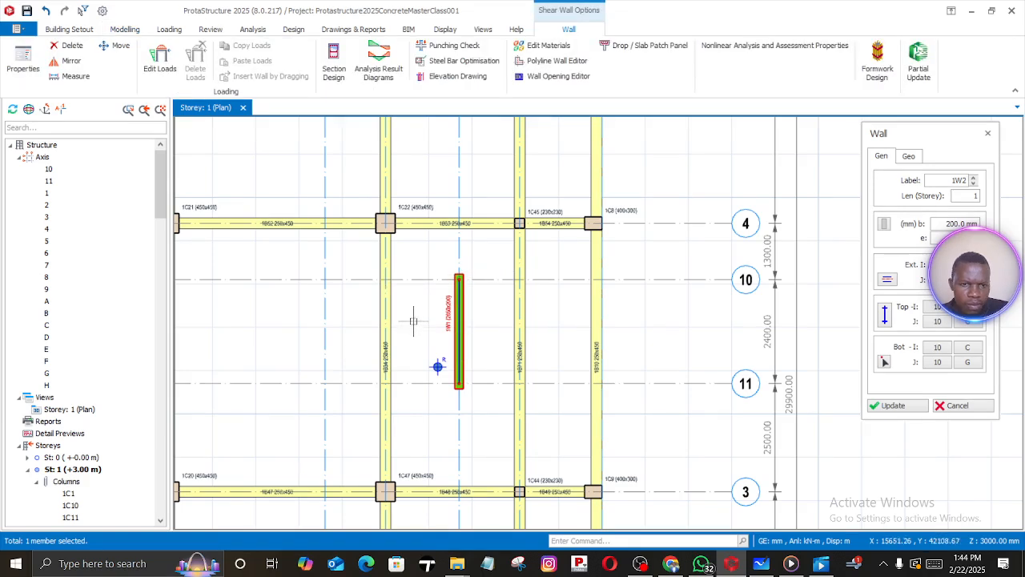
pyautogui.press('Escape')
# Leave the wall command and delete the 250x450 beam on axis C between axes 3 and 4
pyautogui.moveTo(391, 299)
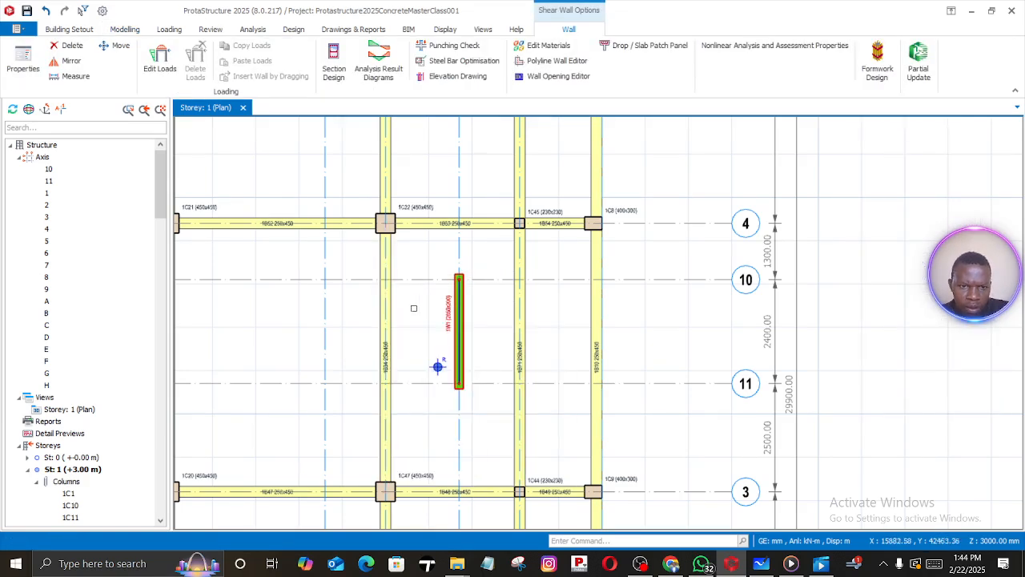
pyautogui.press('Escape')
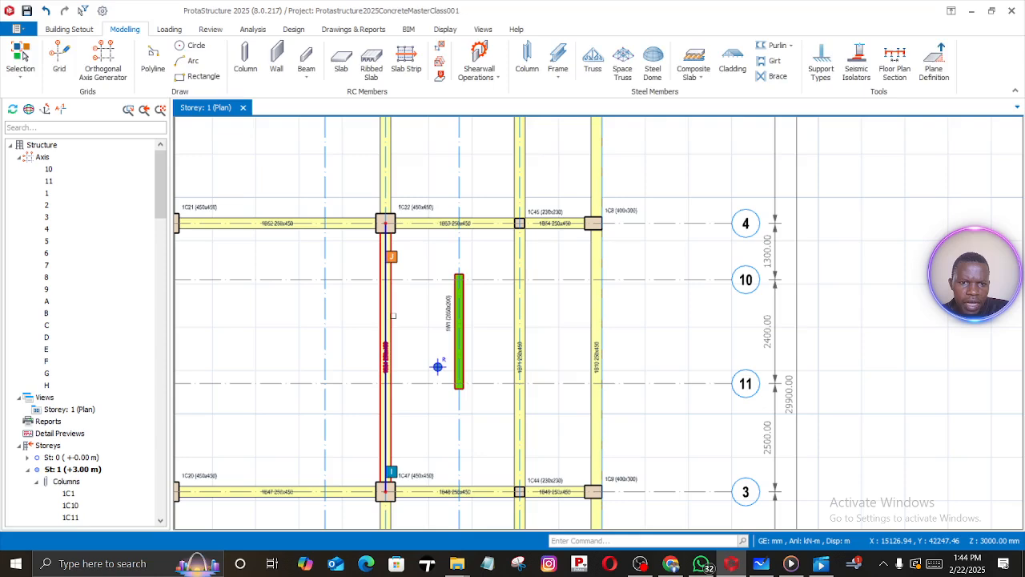
pyautogui.rightClick(392, 317)
pyautogui.click(440, 110)
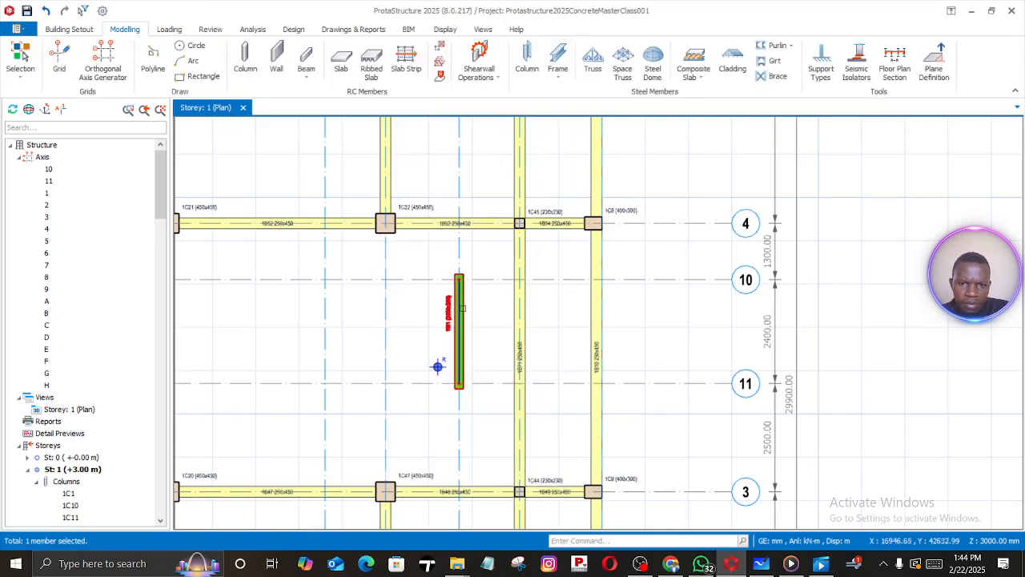
# Reuse the properties of wall 1W1 to insert a 200 mm thick wall on axis 10 from axis G to axis C
pyautogui.scroll(3, 451, 316)
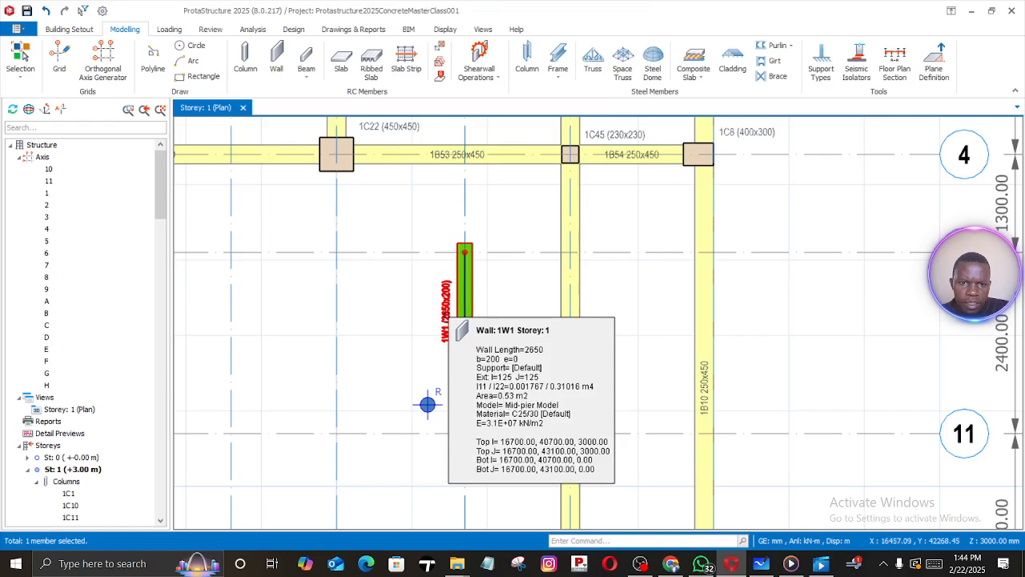
pyautogui.rightClick(450, 318)
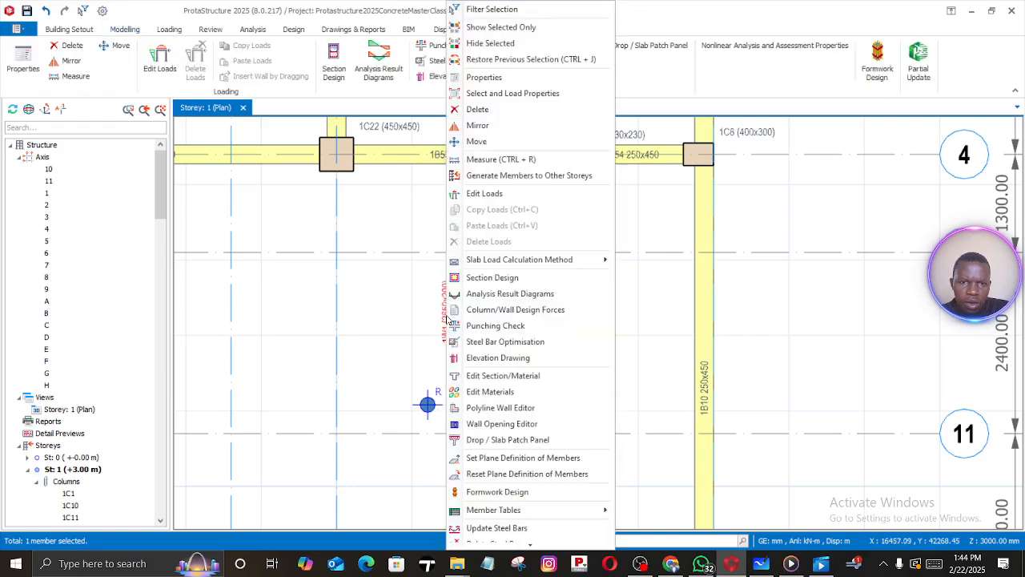
pyautogui.click(484, 78)
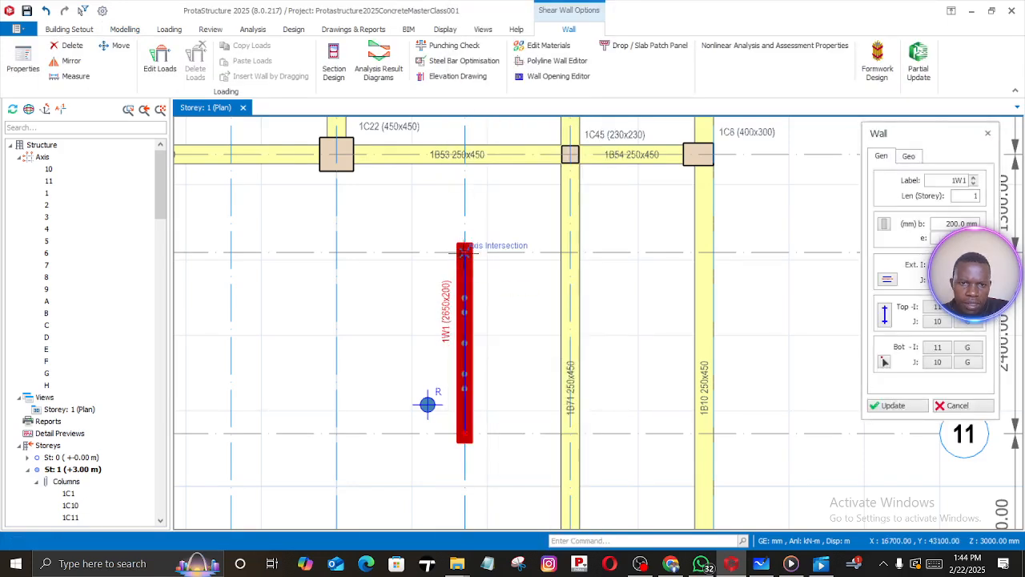
pyautogui.click(465, 251)
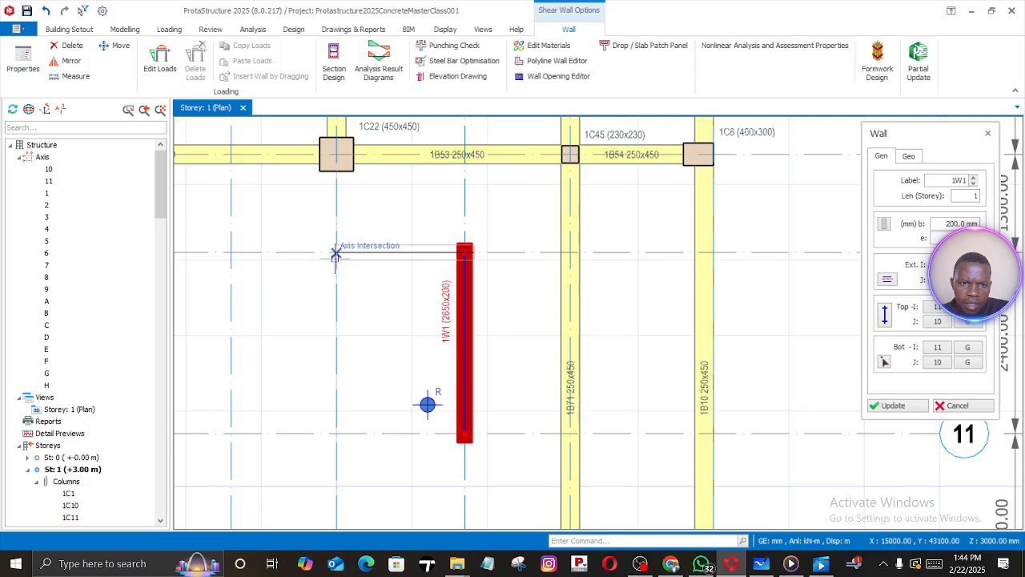
pyautogui.click(336, 253)
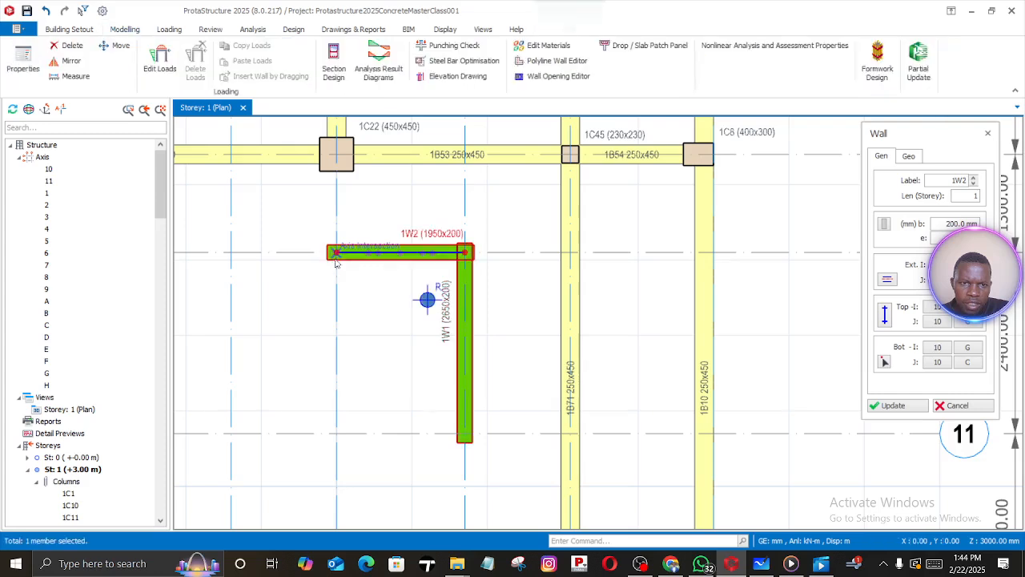
# Insert a 200 mm thick wall on axis C between axes 11 and 10 and leave the wall command
pyautogui.click(336, 435)
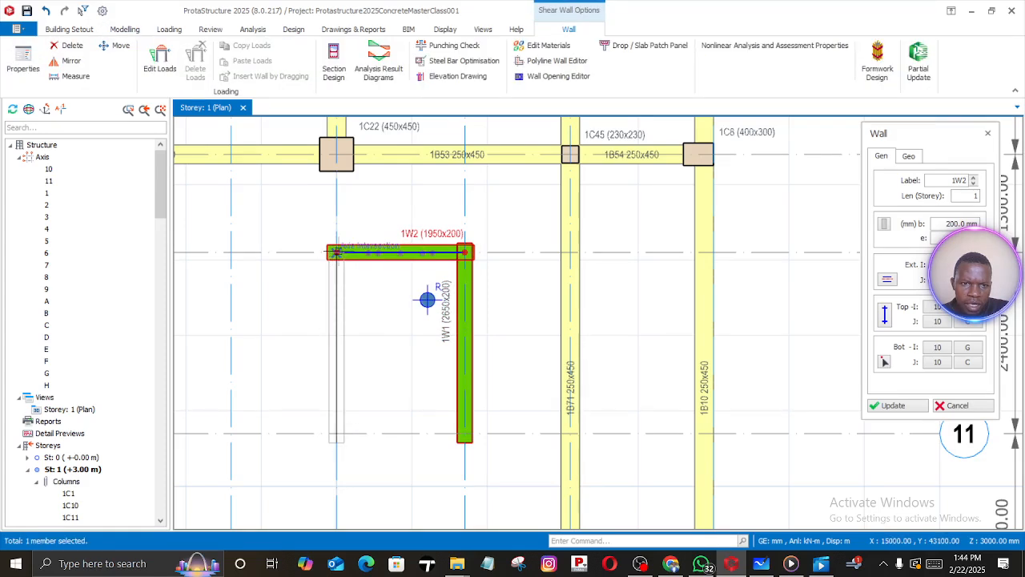
pyautogui.click(335, 251)
pyautogui.press('Escape')
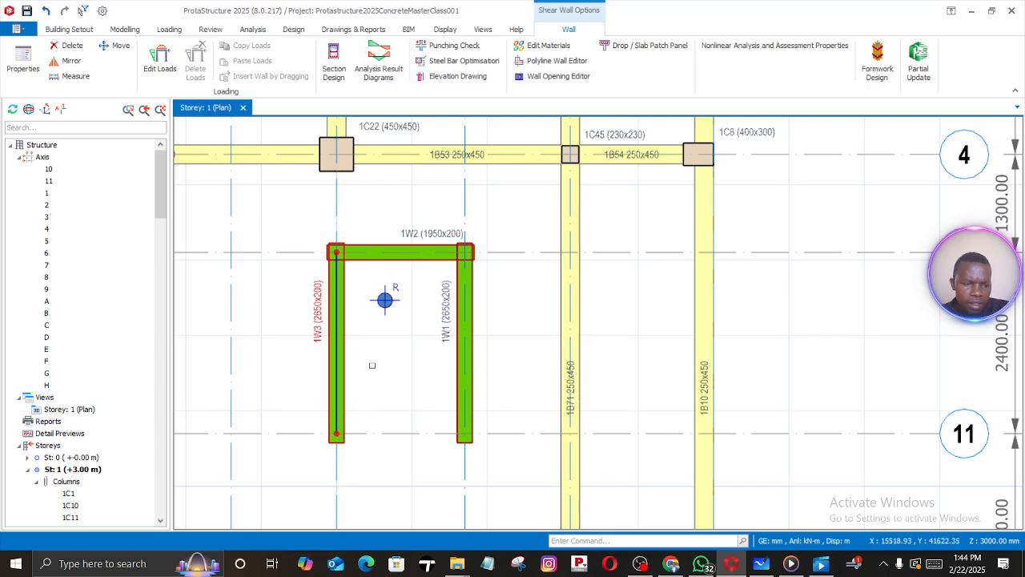
# Reuse the properties of wall 1W3 to insert a 200 mm thick wall on axis 11 from axis C to axis G
pyautogui.click(338, 362)
pyautogui.rightClick(344, 364)
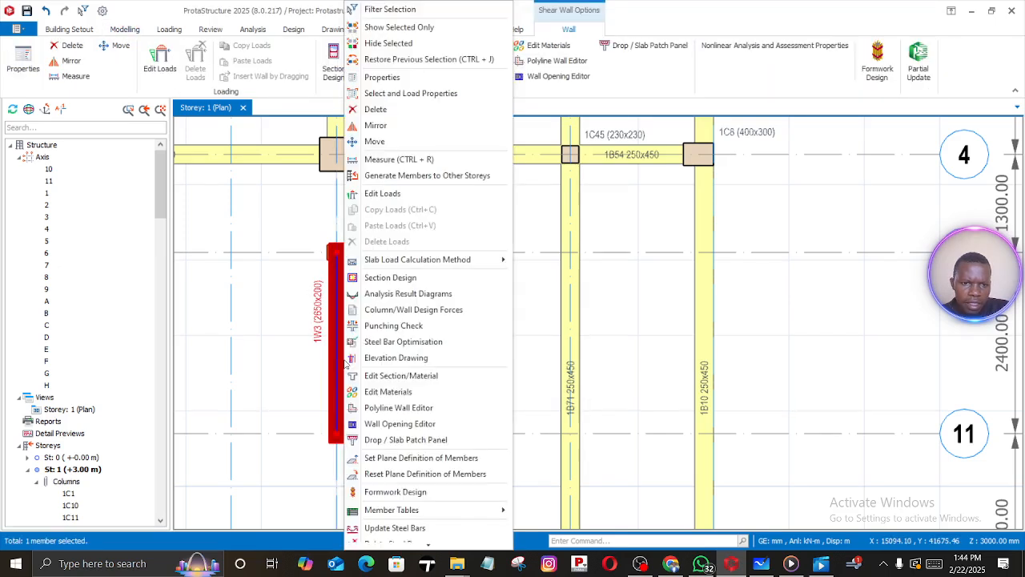
pyautogui.click(383, 77)
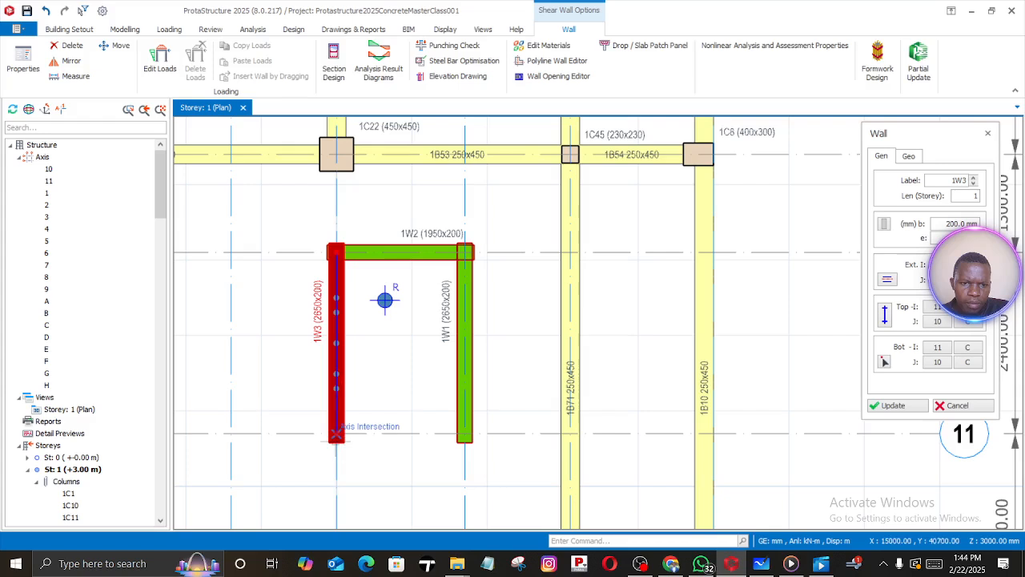
pyautogui.click(335, 432)
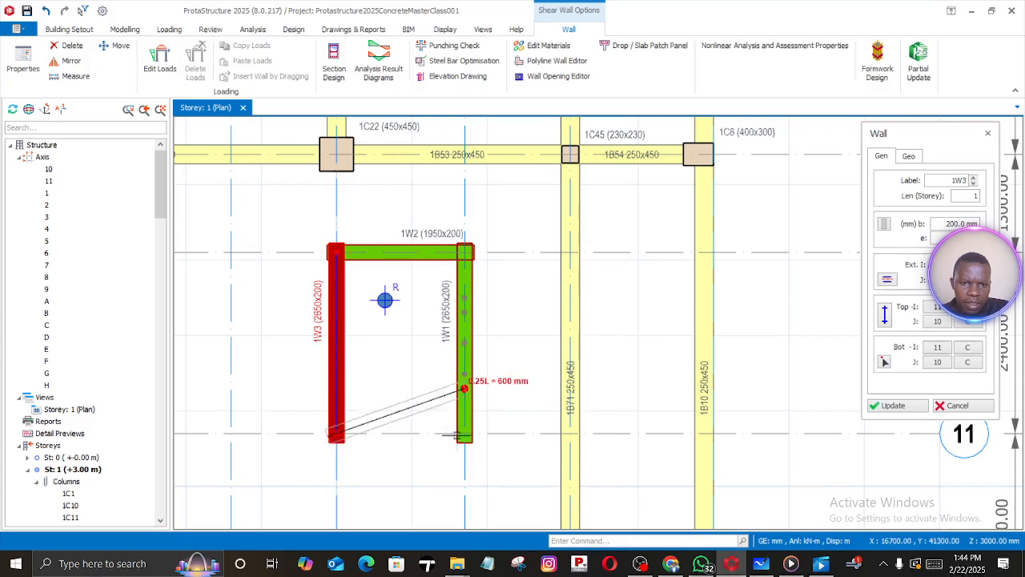
pyautogui.click(464, 433)
pyautogui.press('Escape')
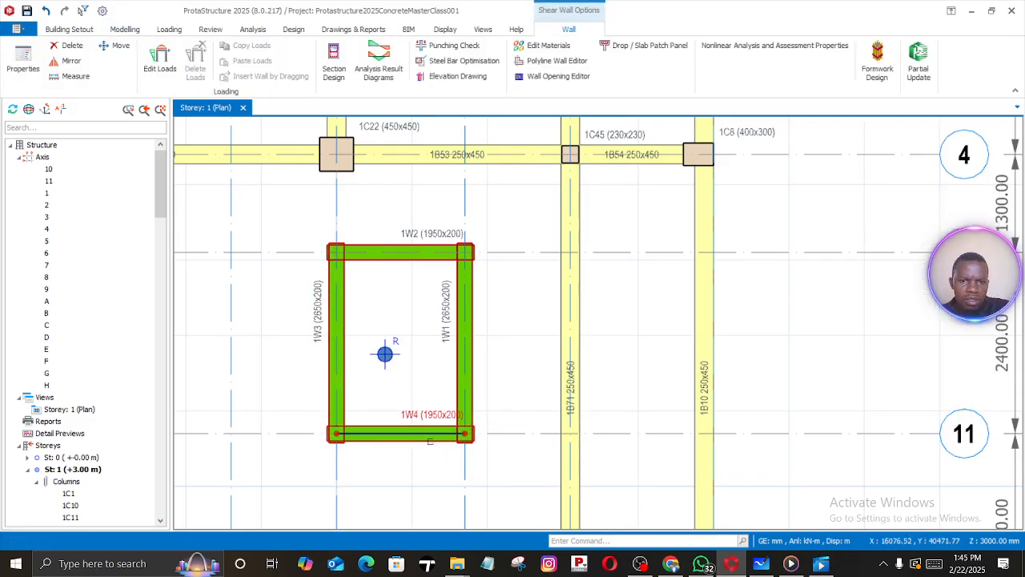
pyautogui.click(476, 315)
pyautogui.press('Escape')
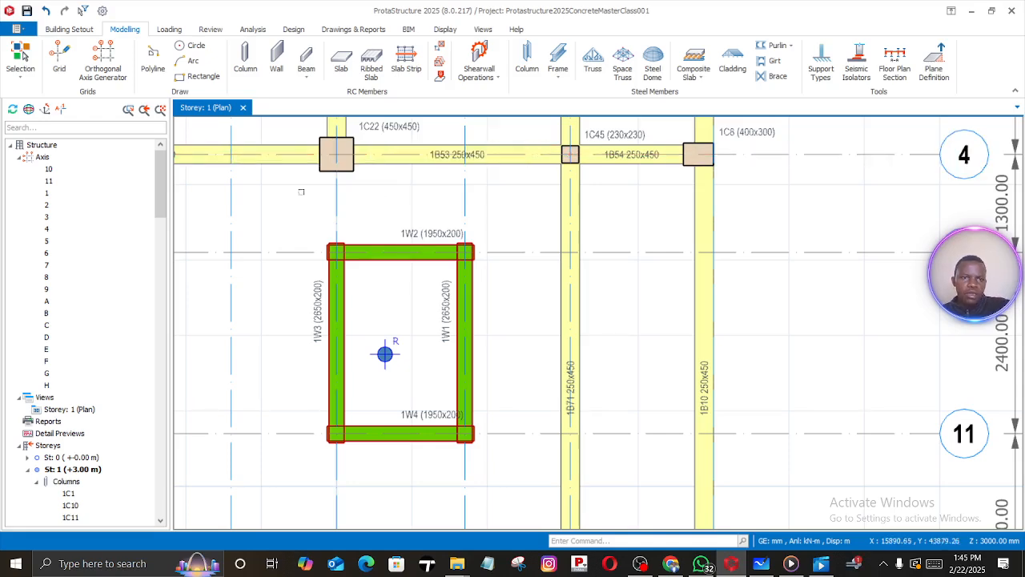
# Reuse the properties of the beam north of column 1C22 to insert a 250x450 beam on axis C between axes 4 and 10
pyautogui.scroll(-2, 301, 186)
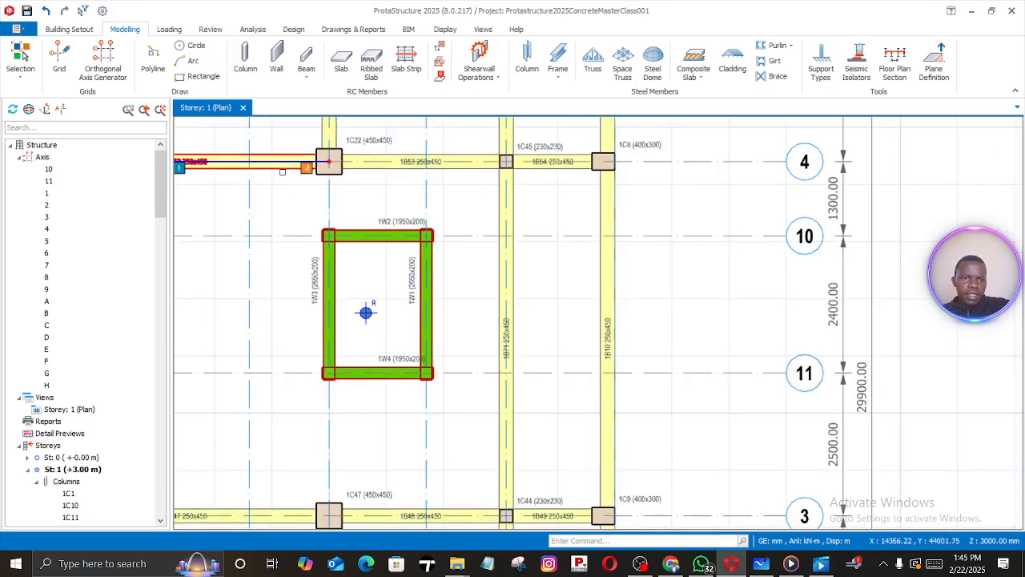
pyautogui.moveTo(342, 166); pyautogui.dragTo(387, 306, button='middle')
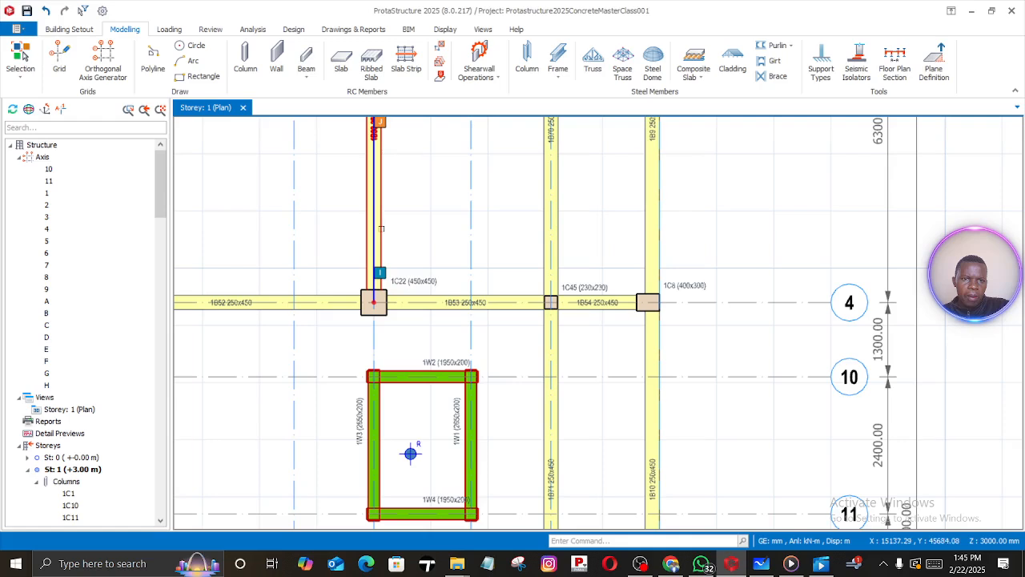
pyautogui.click(387, 232)
pyautogui.rightClick(386, 231)
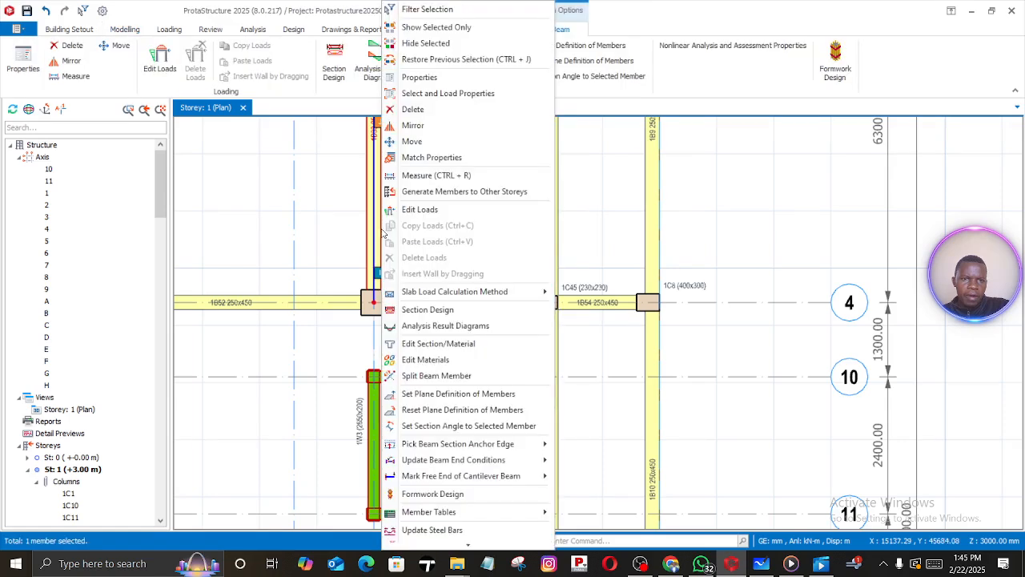
pyautogui.click(420, 76)
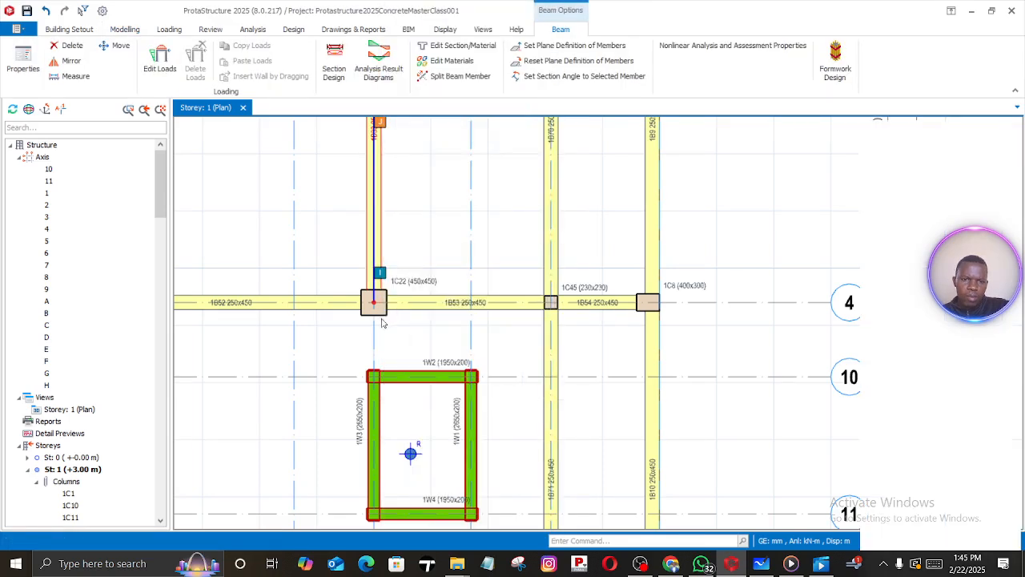
pyautogui.click(373, 301)
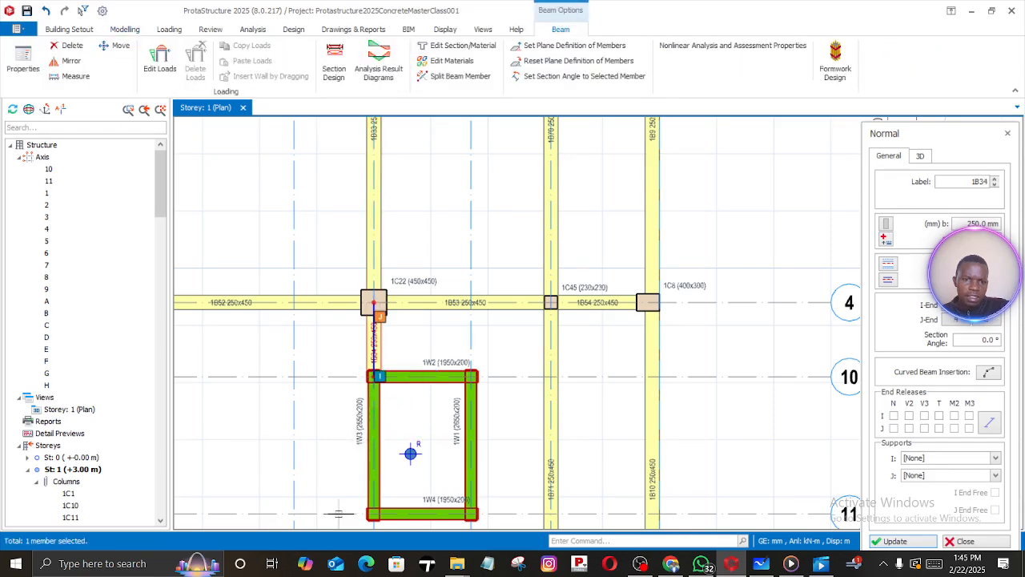
# Insert a 250x450 beam on axis C between axis 11 and column 1C47 on axis 3, and leave the beam command
pyautogui.moveTo(373, 450); pyautogui.dragTo(419, 163, button='middle')
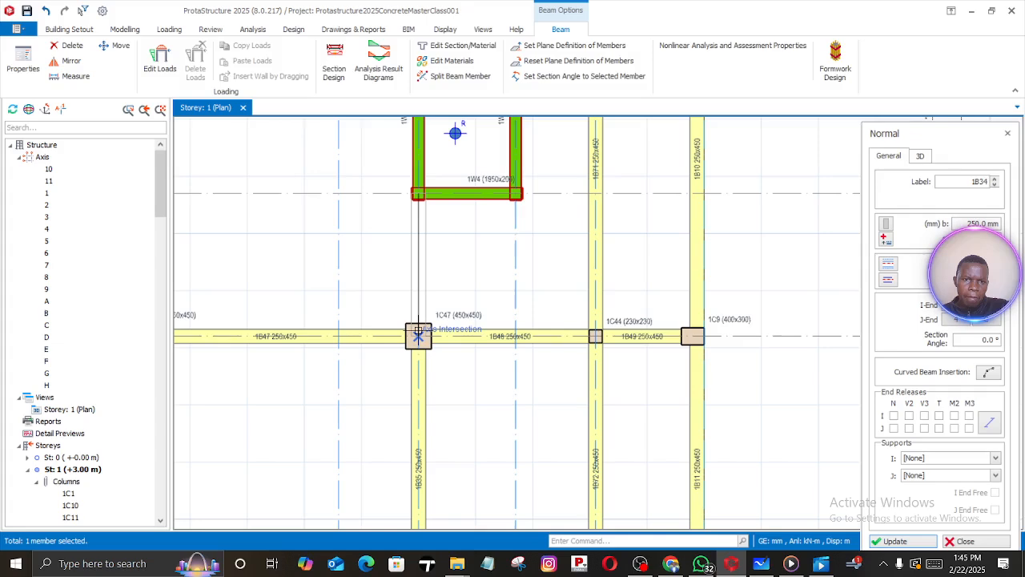
pyautogui.click(418, 337)
pyautogui.press('Escape')
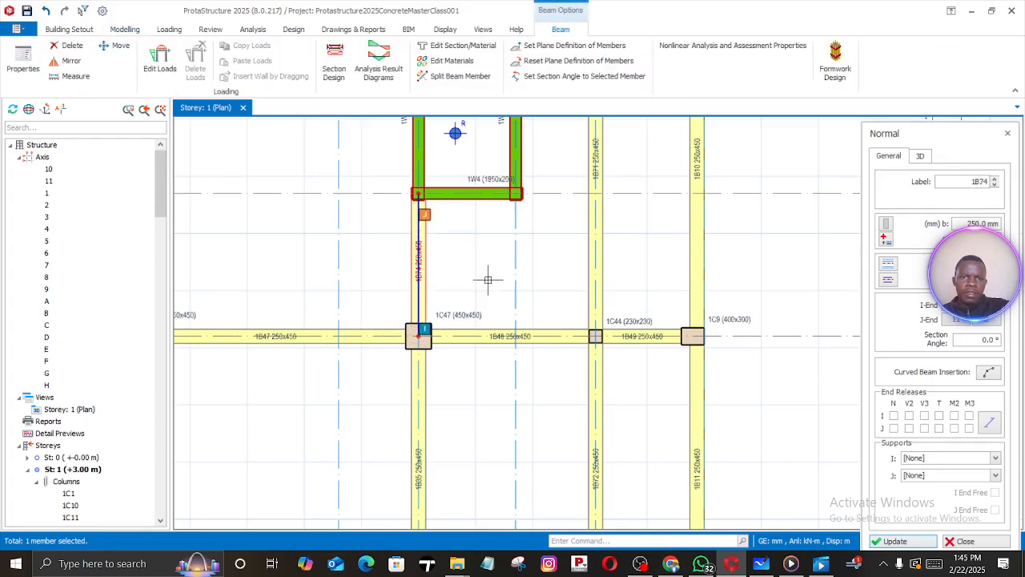
pyautogui.press('Escape')
# Switch to Microsoft Whiteboard and examine the staircase and lift area between axes 3 and 4 on the architectural plan
pyautogui.scroll(-4, 505, 256)
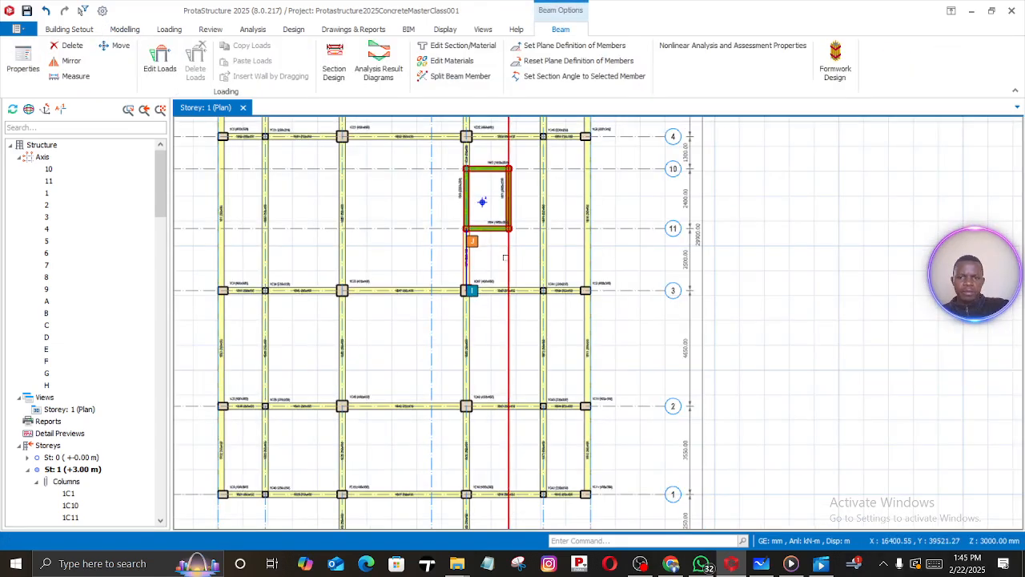
pyautogui.moveTo(508, 256); pyautogui.dragTo(459, 323, button='middle')
pyautogui.scroll(3, 410, 288)
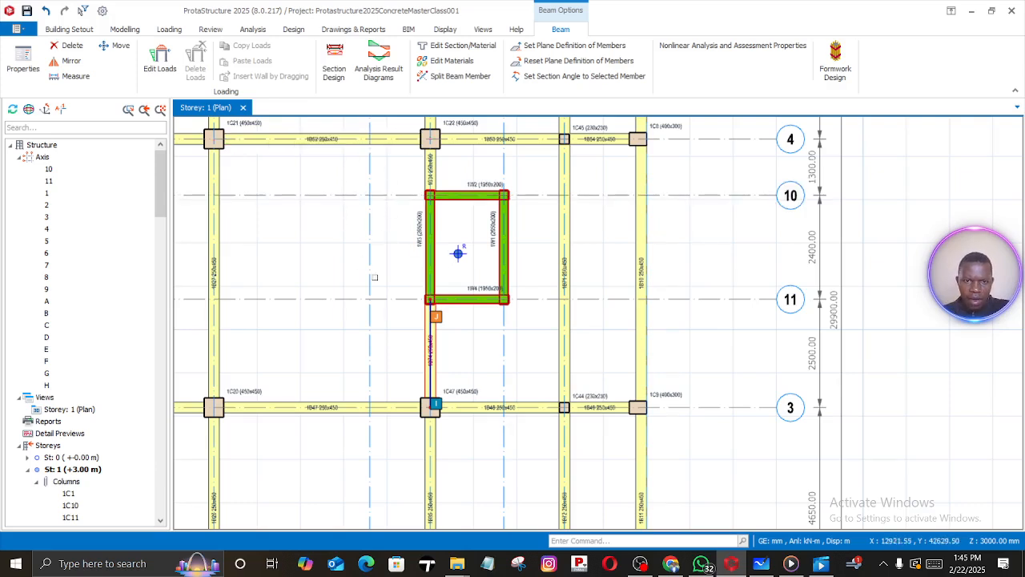
pyautogui.scroll(-1, 370, 262)
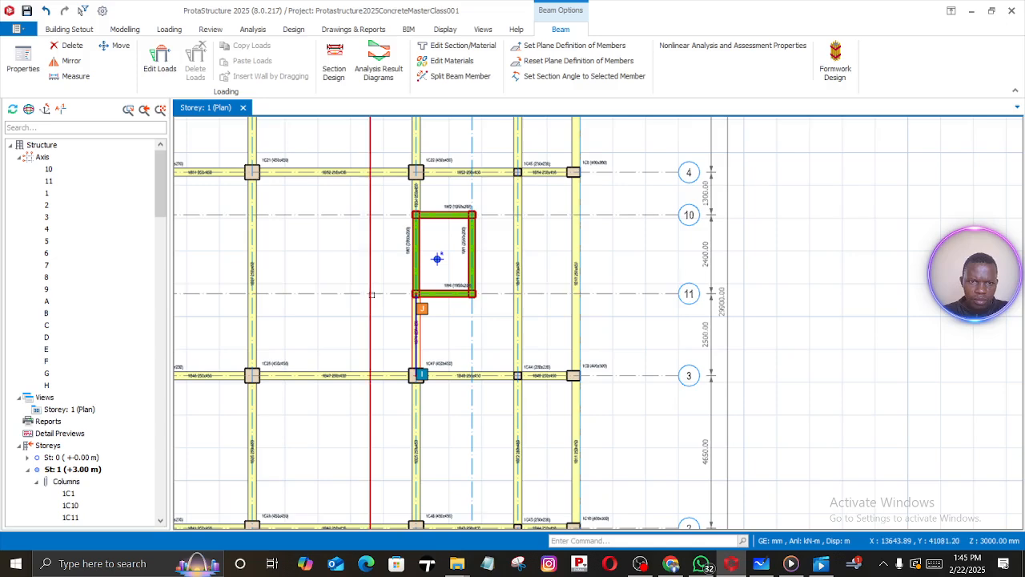
pyautogui.moveTo(375, 310); pyautogui.dragTo(404, 319, button='middle')
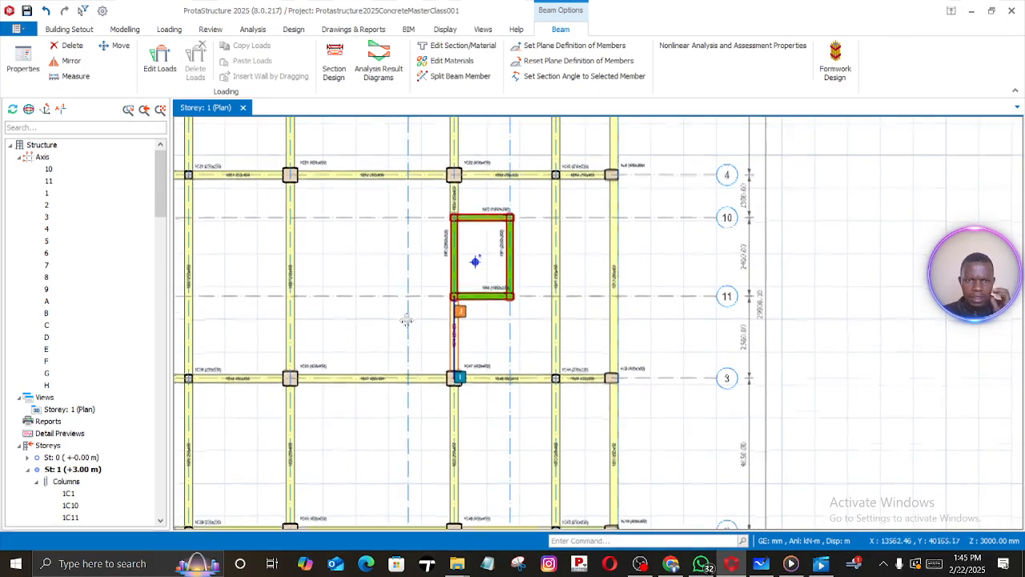
pyautogui.click(673, 565)
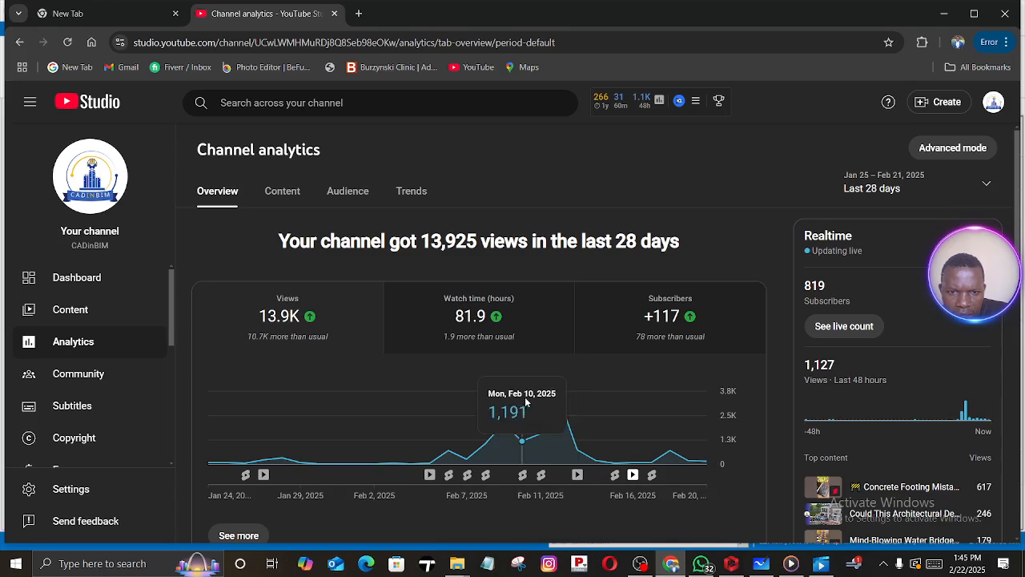
pyautogui.click(761, 563)
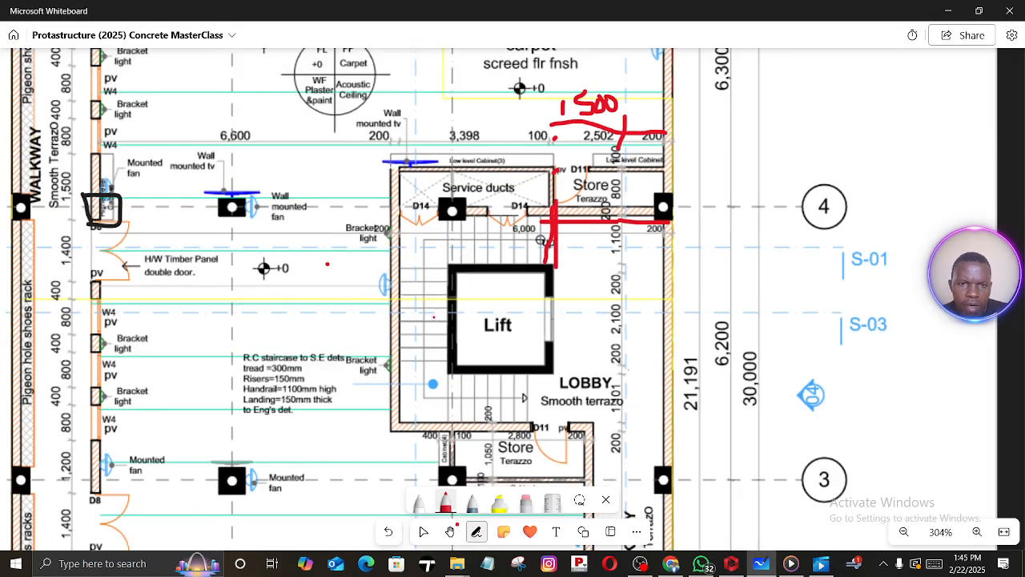
pyautogui.moveTo(411, 282); pyautogui.dragTo(401, 270, button='middle')
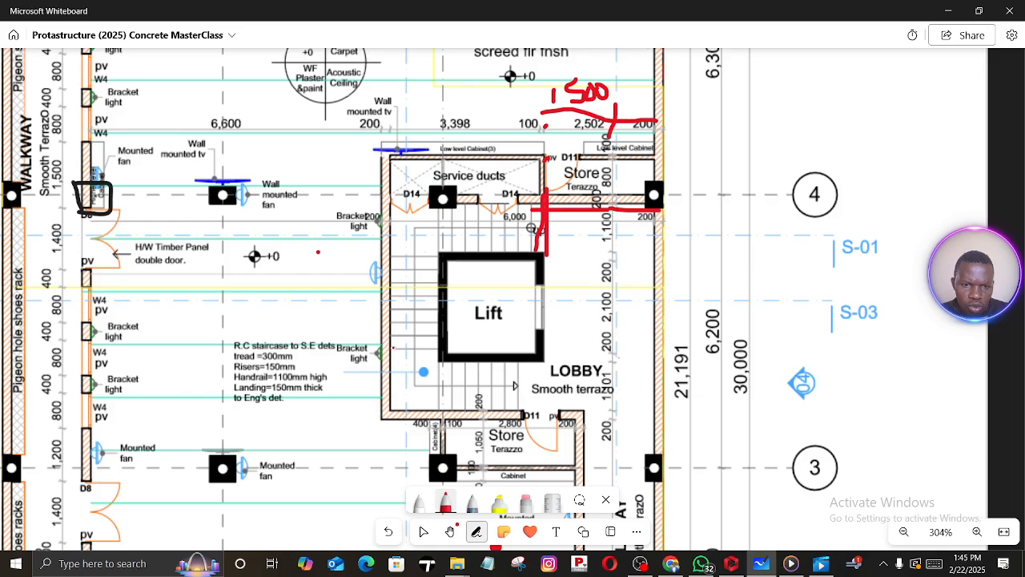
pyautogui.moveTo(392, 347); pyautogui.dragTo(394, 296, button='middle')
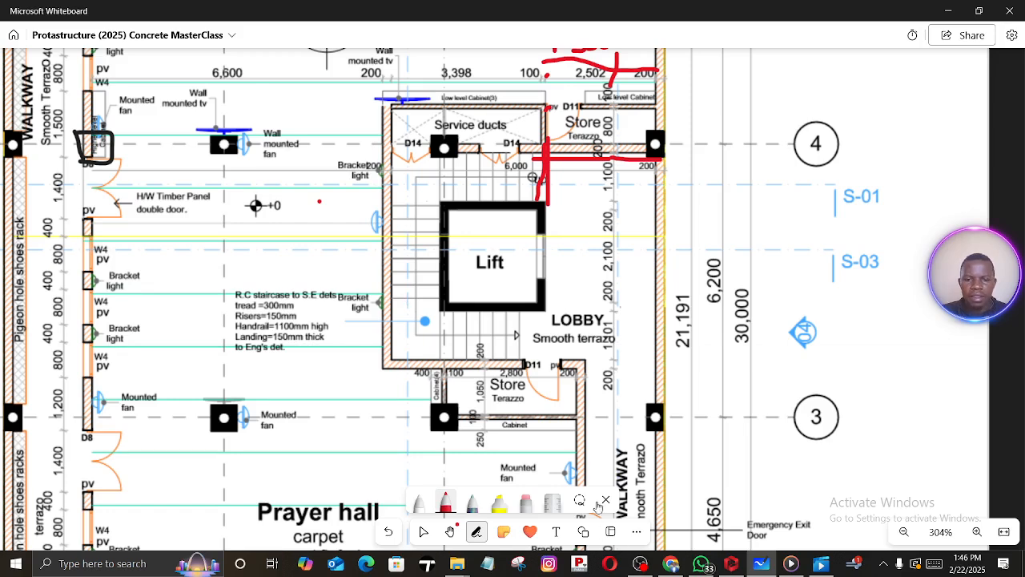
# Return to ProtaStructure and, reusing beam 1B52's properties, insert a 250x450 beam between axes 4 and 3 on the offset axis just west of axis C
pyautogui.click(738, 567)
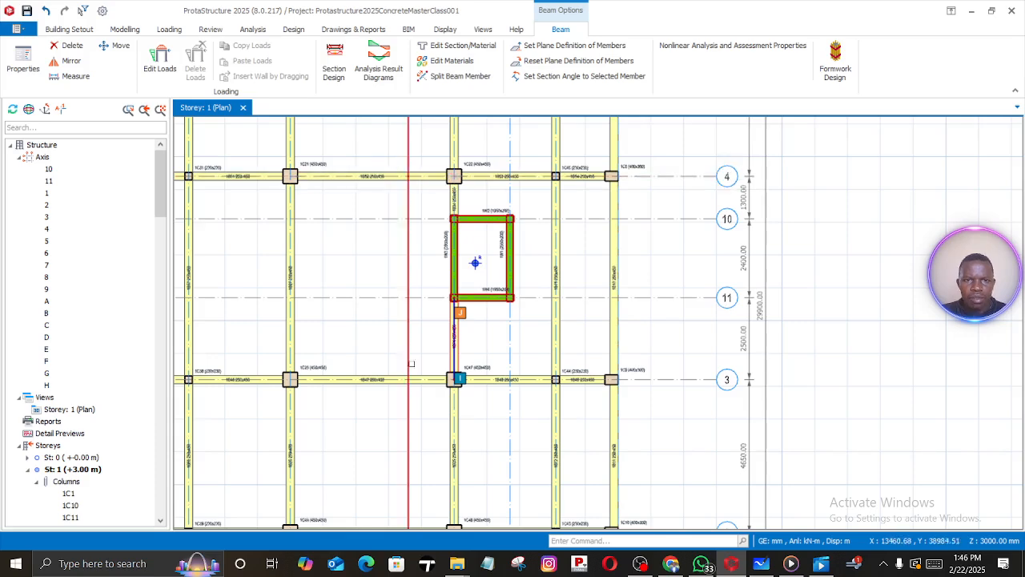
pyautogui.press('Escape')
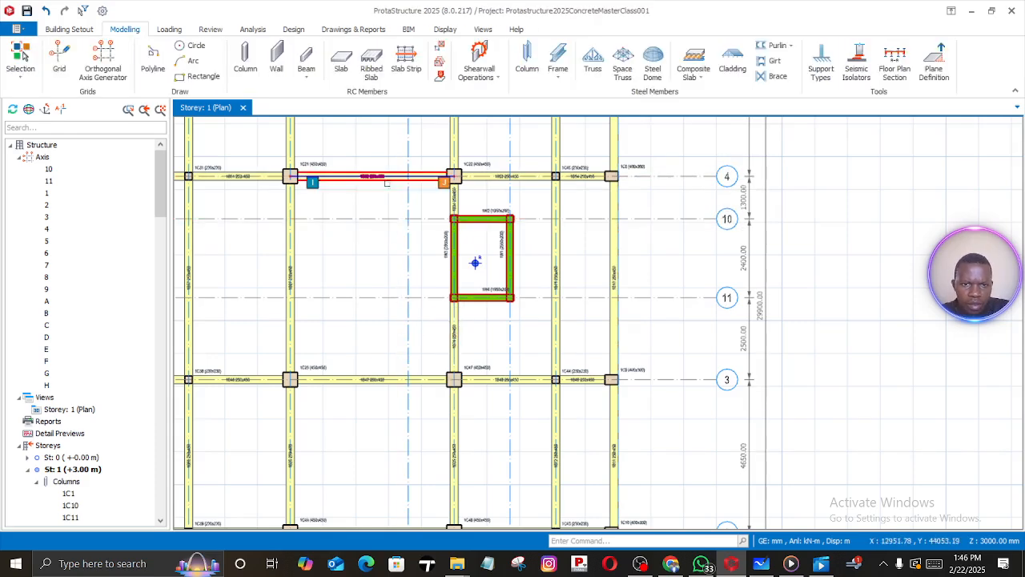
pyautogui.rightClick(387, 179)
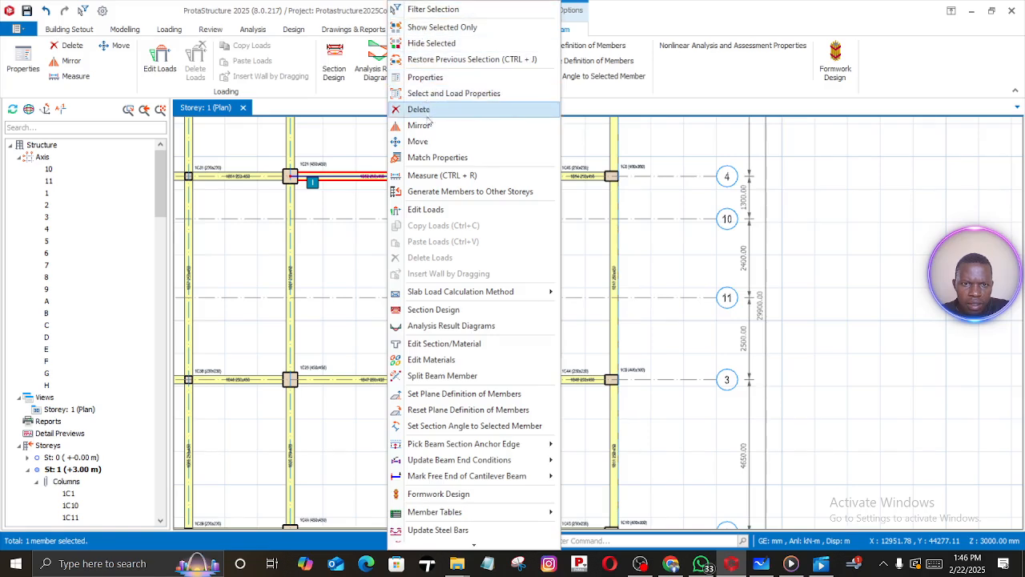
pyautogui.click(425, 77)
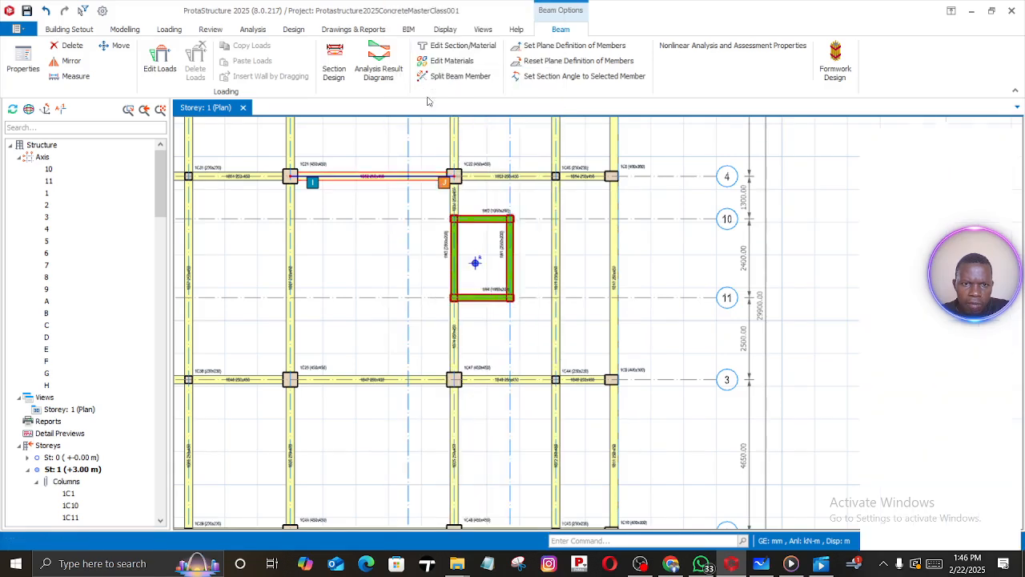
pyautogui.click(409, 175)
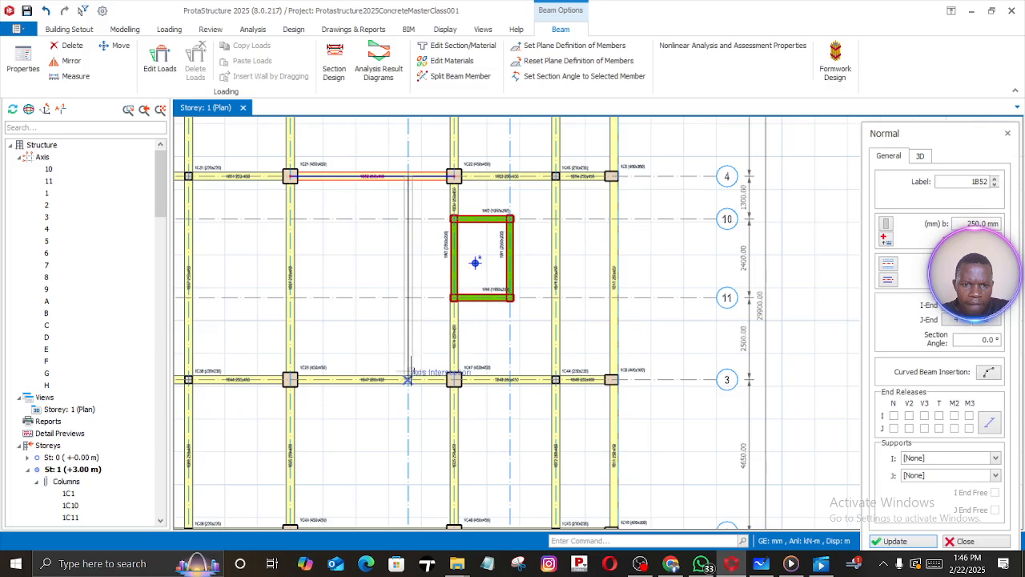
pyautogui.click(408, 380)
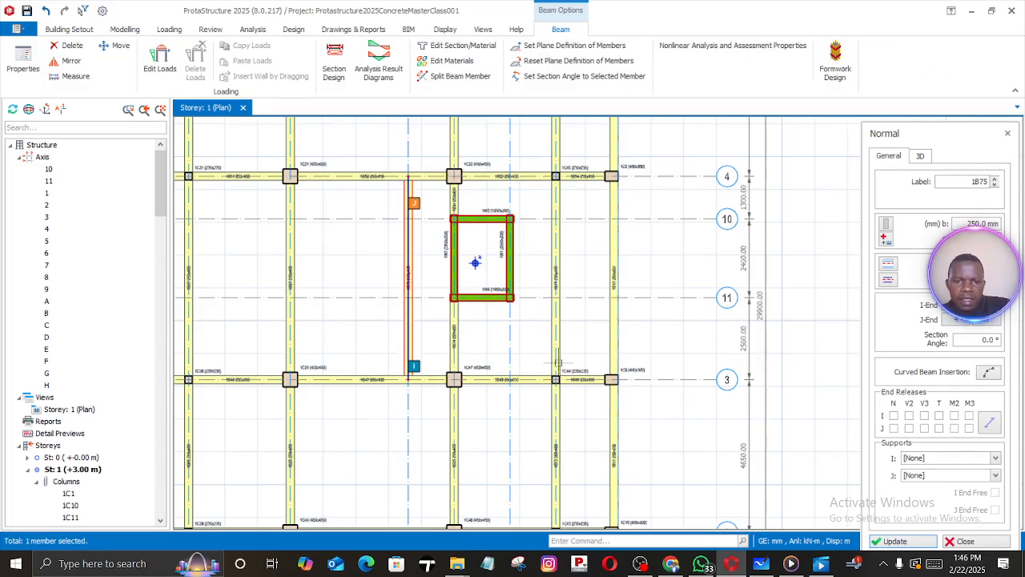
pyautogui.scroll(3, 545, 360)
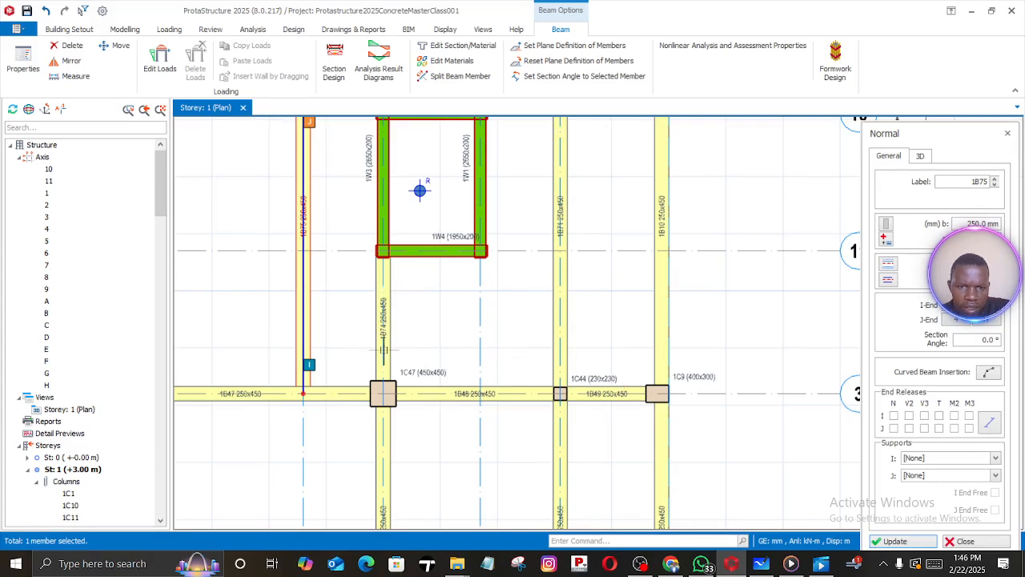
pyautogui.scroll(-3, 378, 347)
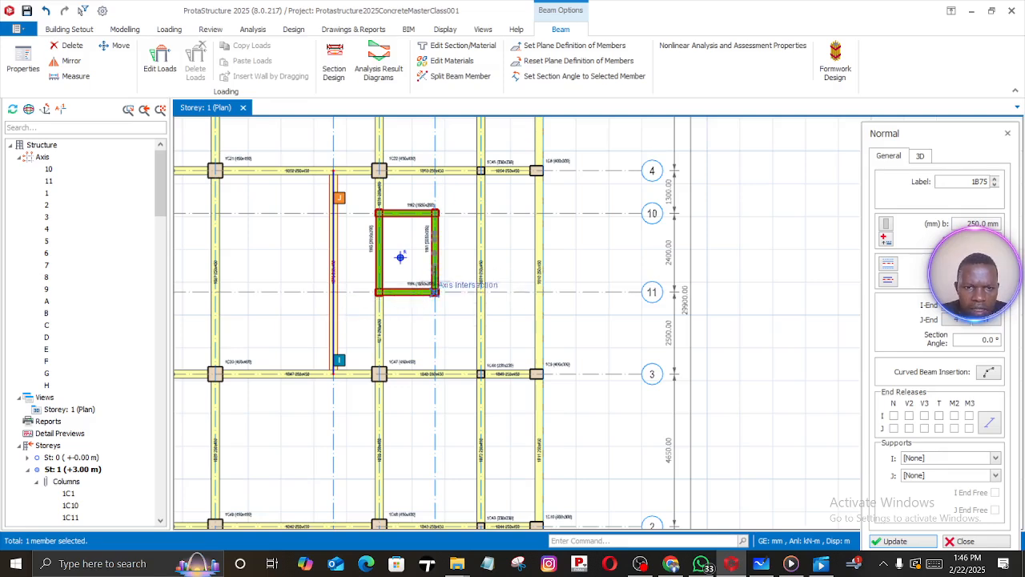
pyautogui.press('Escape')
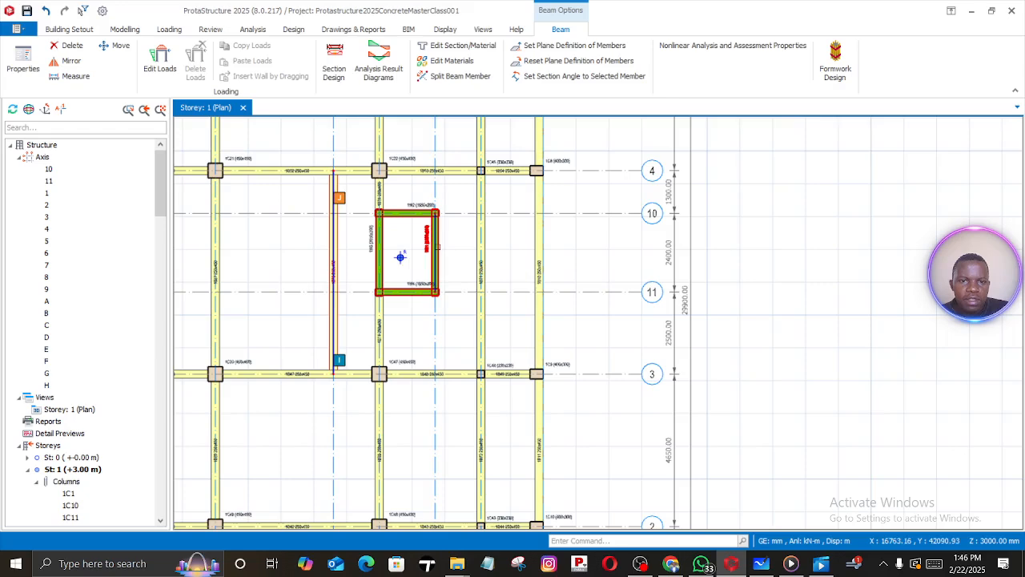
pyautogui.scroll(2, 437, 248)
pyautogui.click(437, 248)
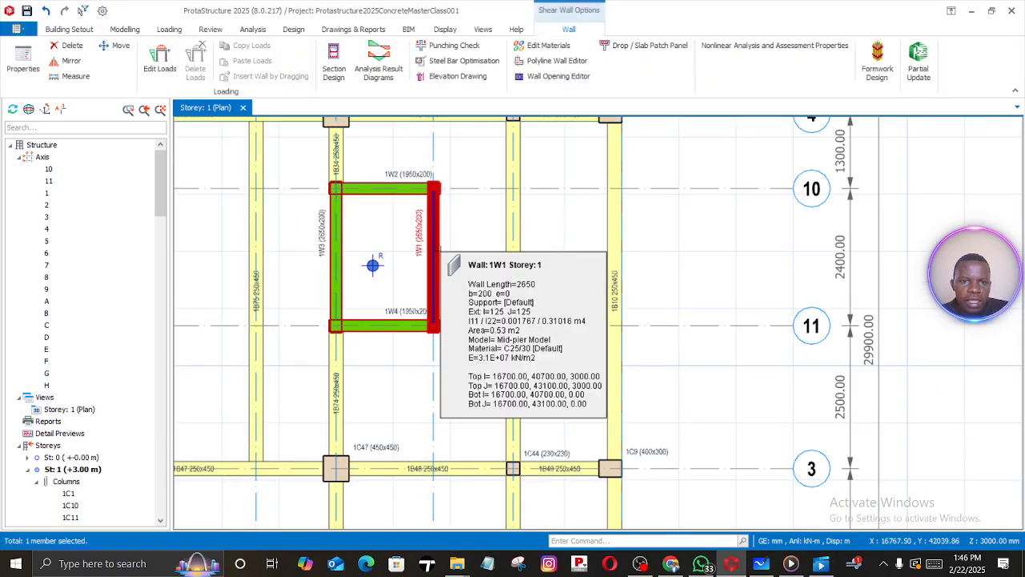
pyautogui.rightClick(439, 250)
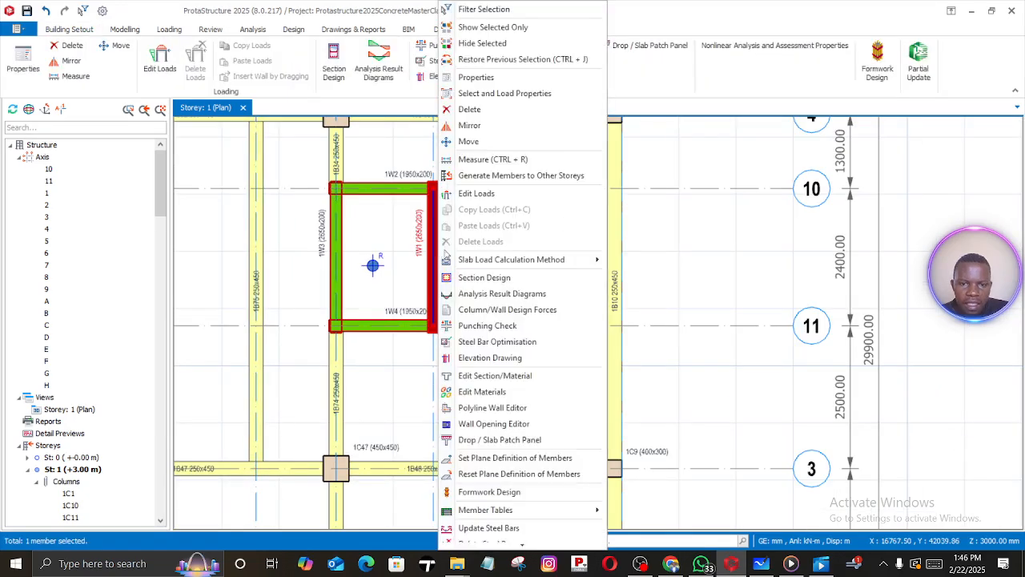
pyautogui.click(480, 376)
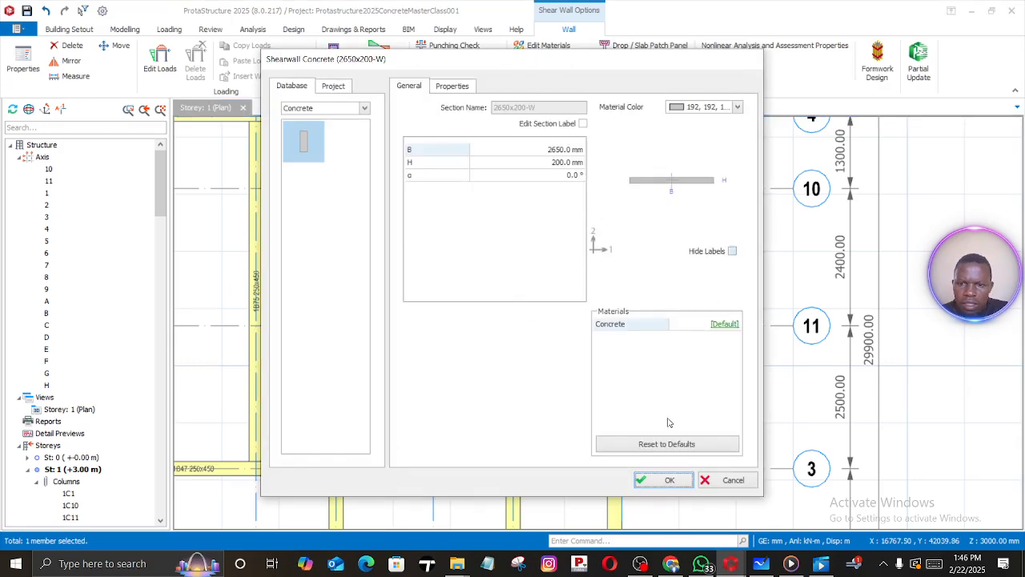
pyautogui.click(717, 480)
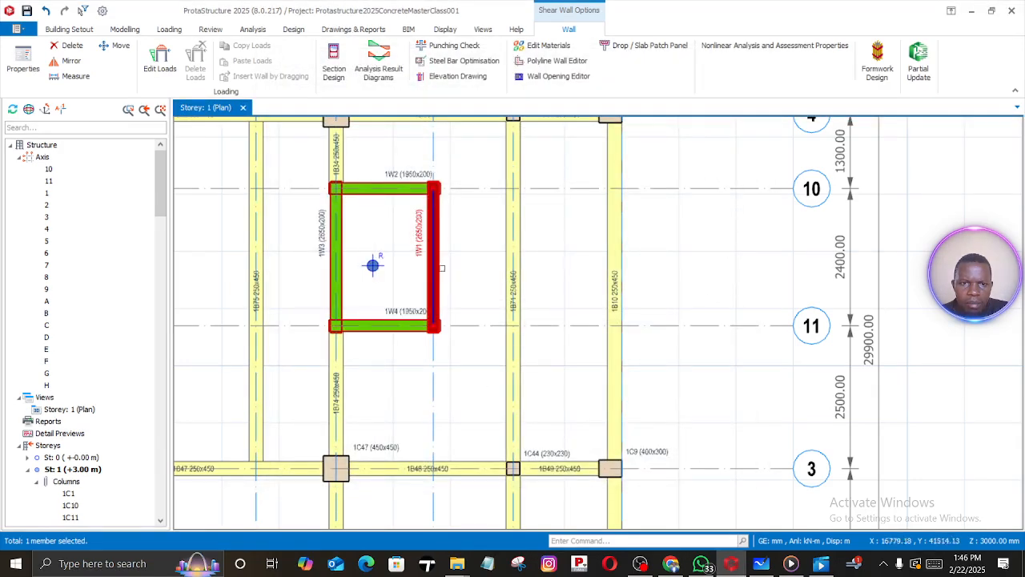
# Add an opening to lift wall 1W1 in the Wall Opening Editor and set its width to 2400 mm
pyautogui.rightClick(436, 261)
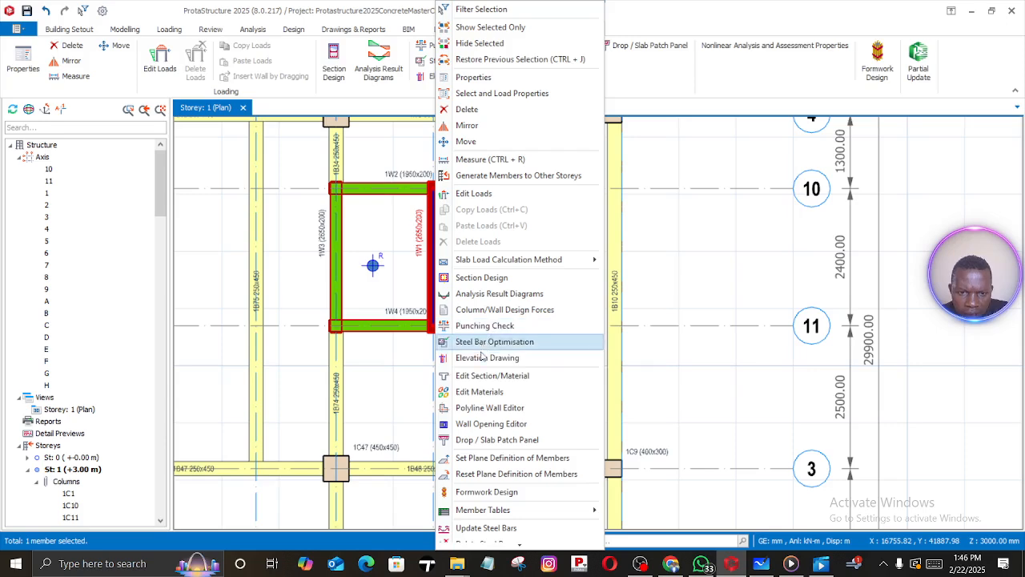
pyautogui.click(483, 424)
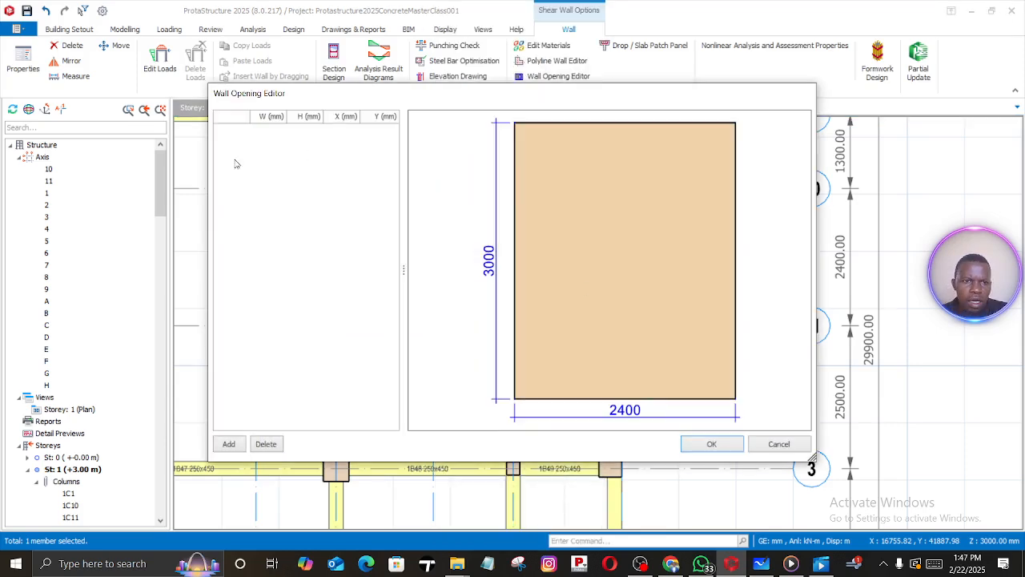
pyautogui.click(229, 446)
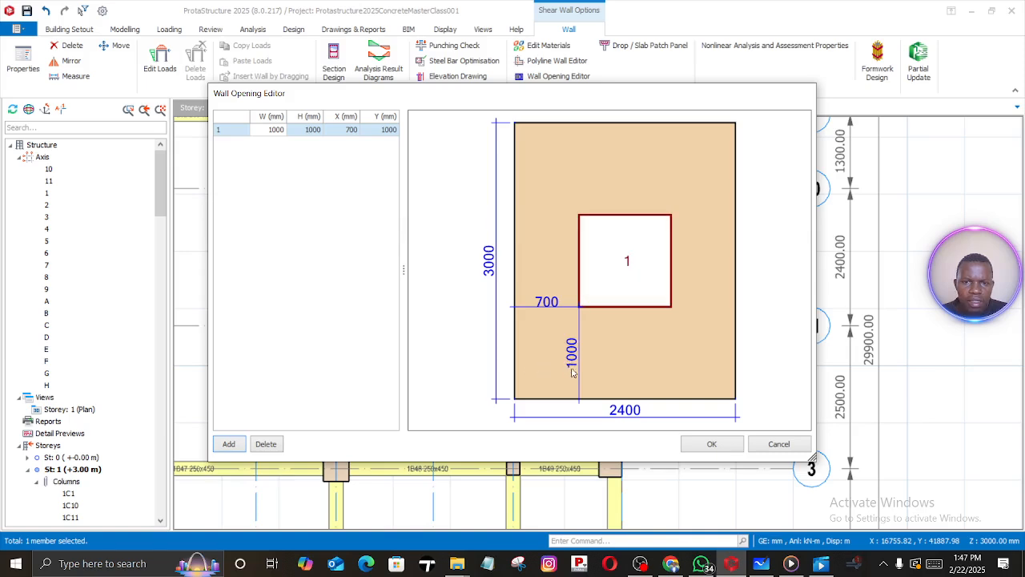
pyautogui.moveTo(283, 130); pyautogui.dragTo(267, 130)
pyautogui.press('BackSpace')
pyautogui.press('Return')
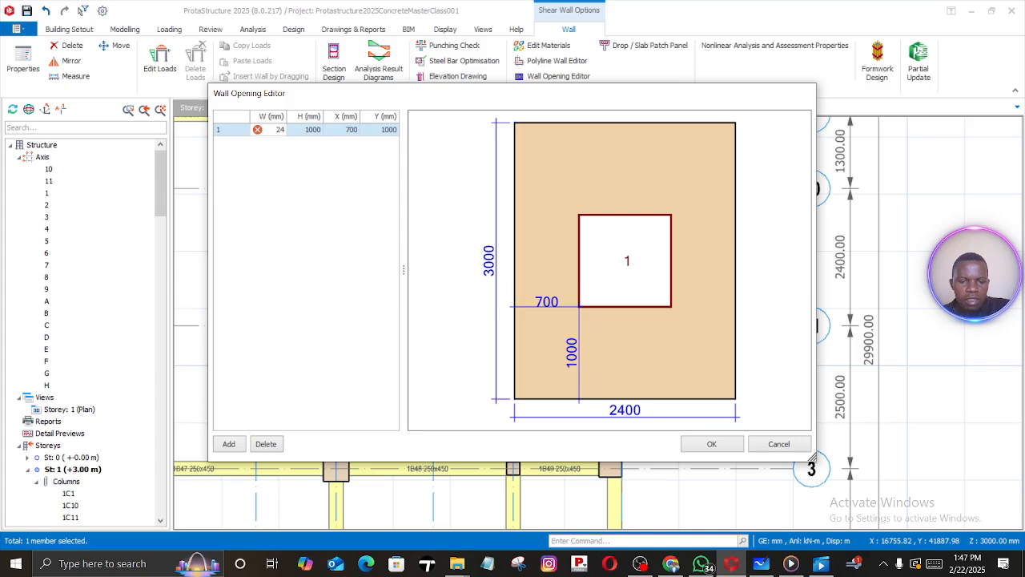
# Set the wall opening's height to 2200 mm and its Y offset to 0 mm
pyautogui.click(310, 131)
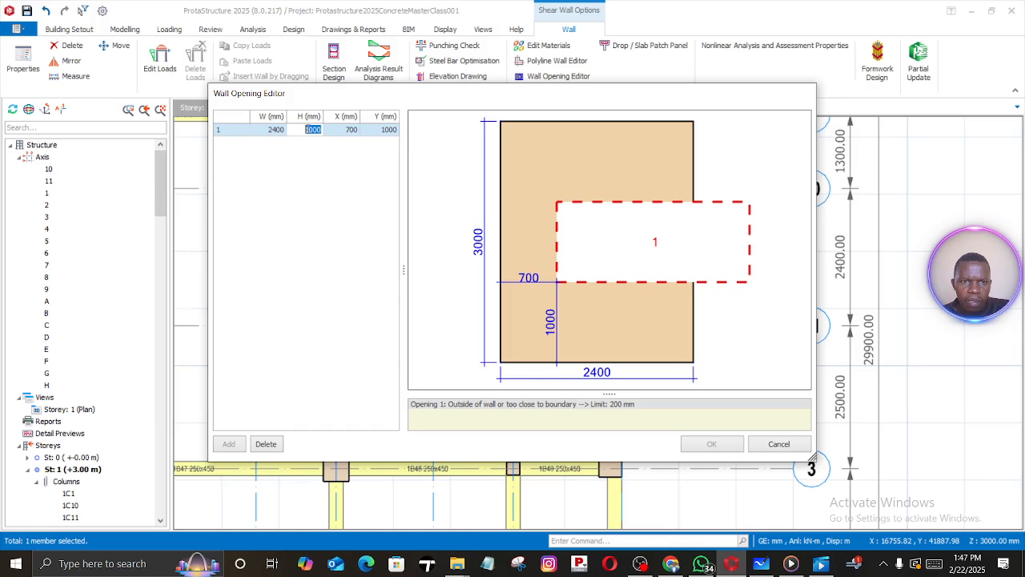
pyautogui.write('22')
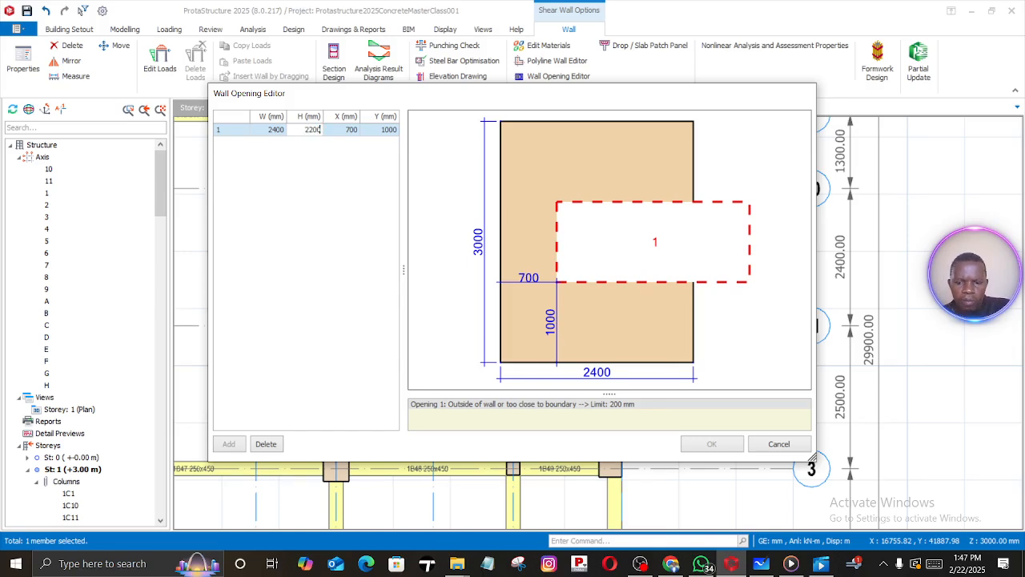
pyautogui.press('Return')
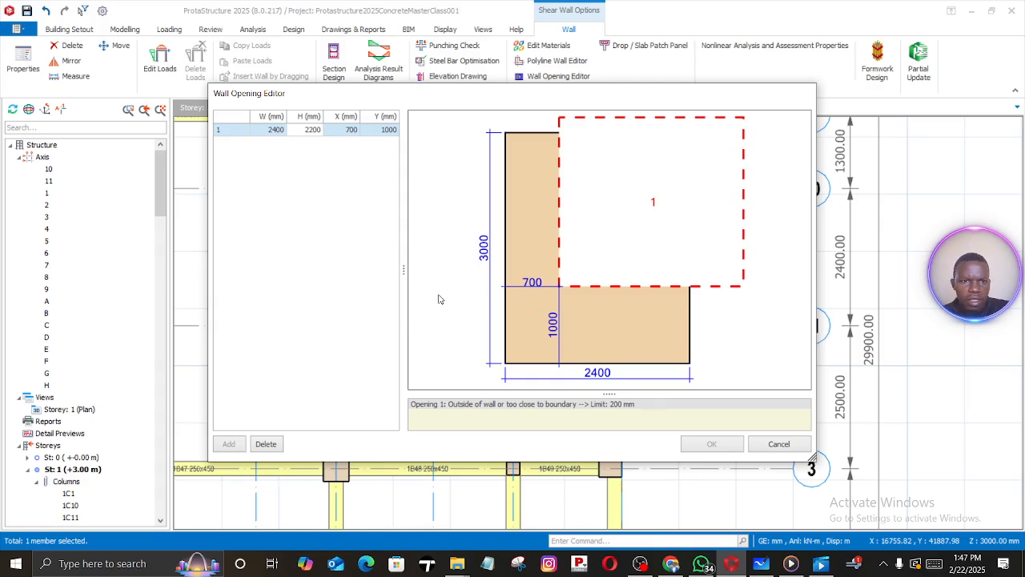
pyautogui.click(388, 130)
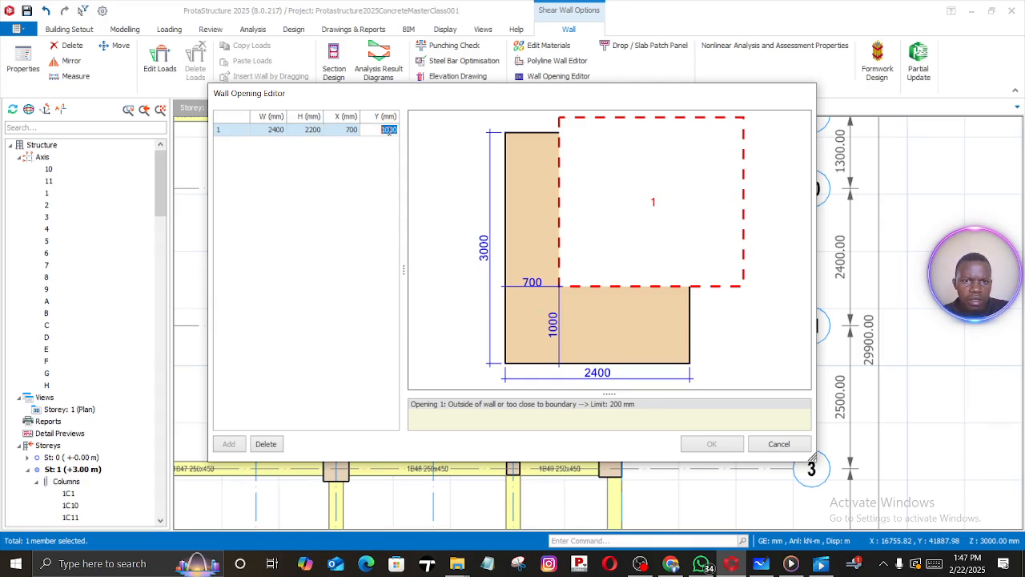
pyautogui.write('0')
pyautogui.press('Return')
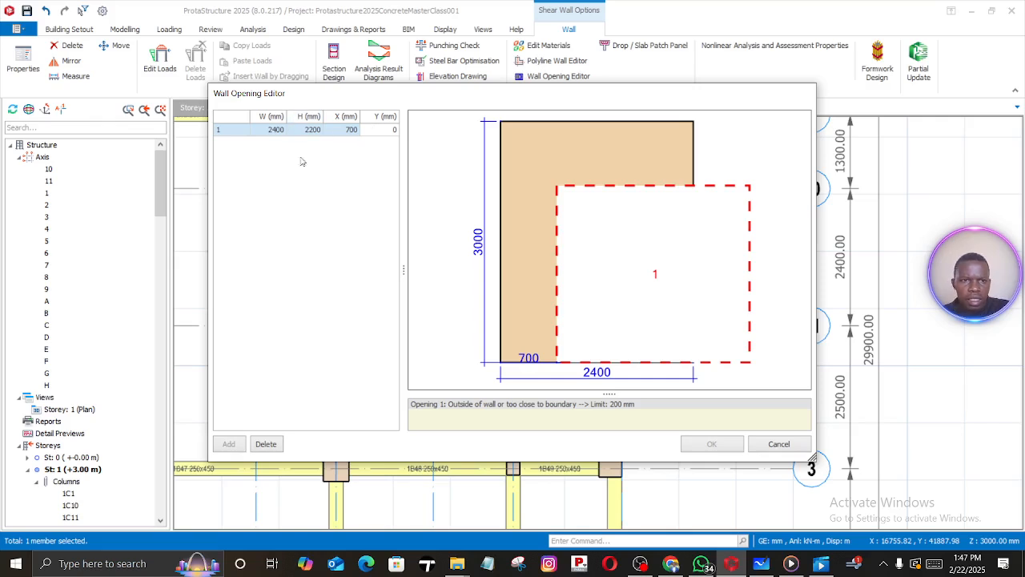
# Set the wall opening's width to 1500 mm so it fits within the wall
pyautogui.doubleClick(277, 132)
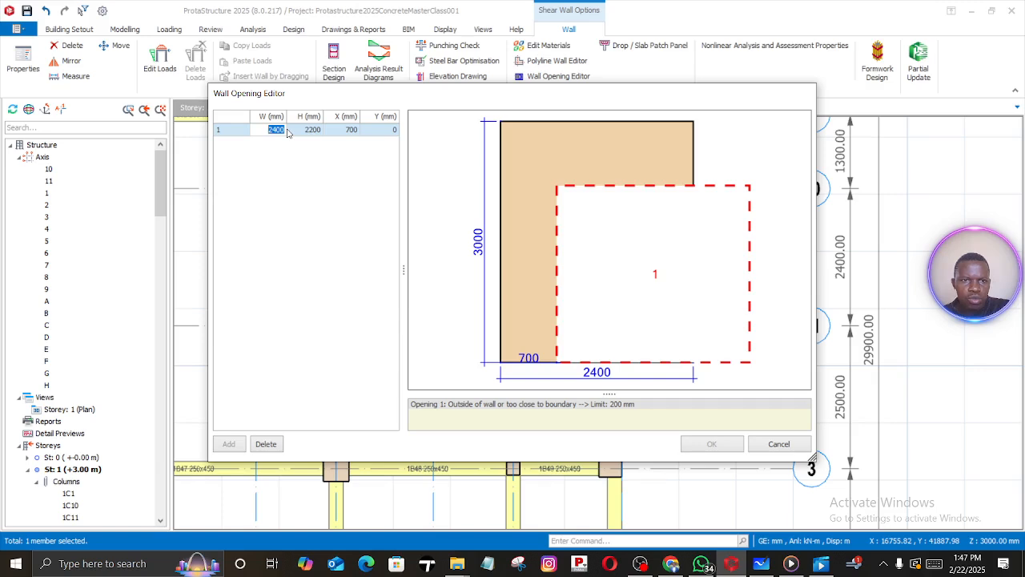
pyautogui.press('BackSpace')
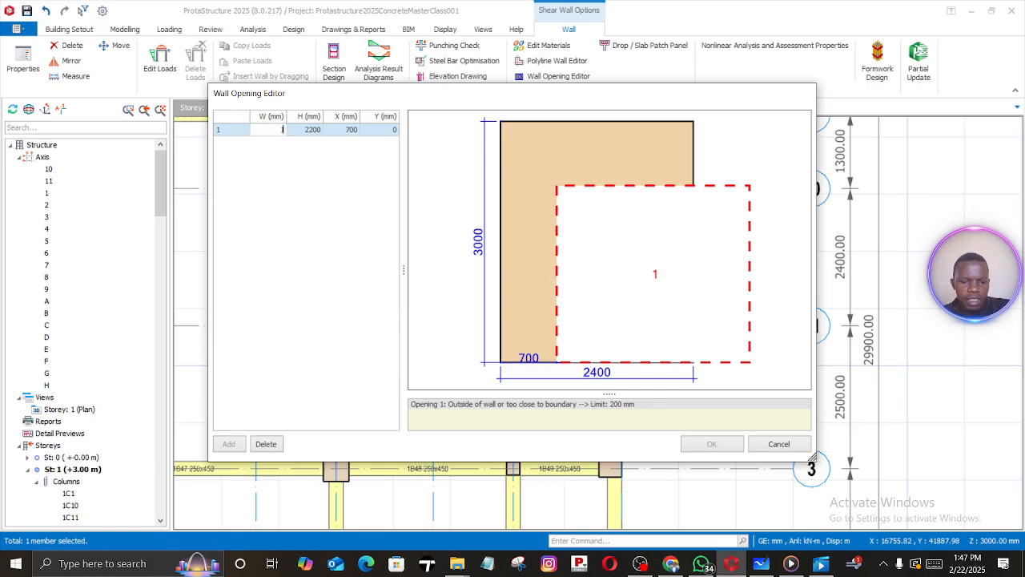
pyautogui.write('1500')
pyautogui.press('Return')
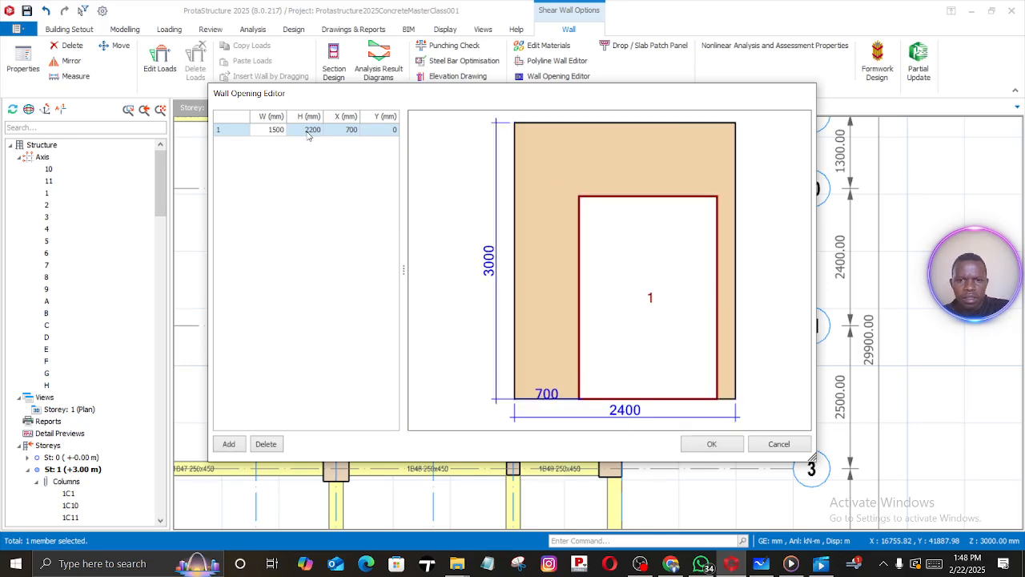
# Try an X offset of 500 mm for the opening, set it to 450 mm instead, and accept the opening
pyautogui.doubleClick(344, 131)
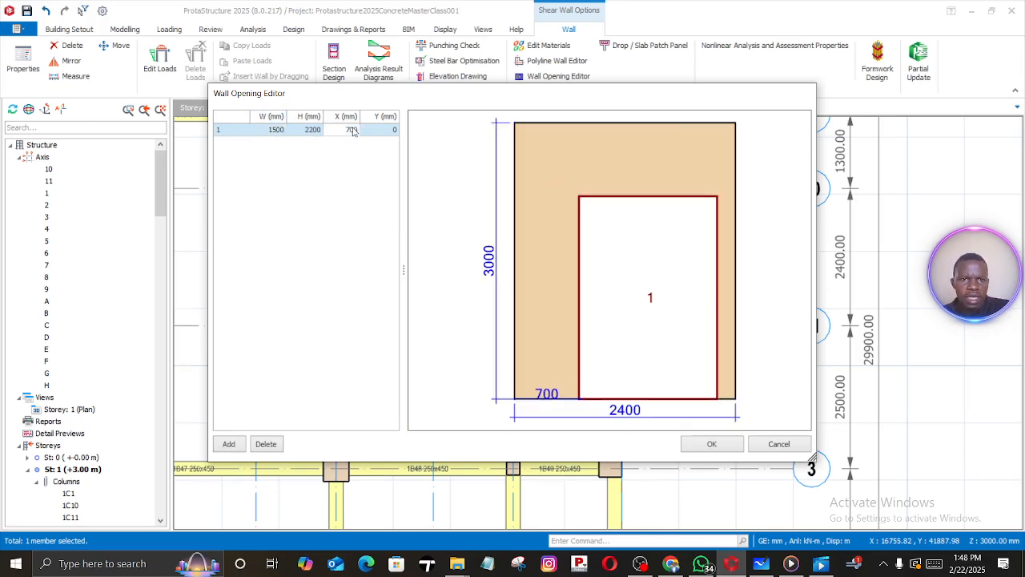
pyautogui.write('500')
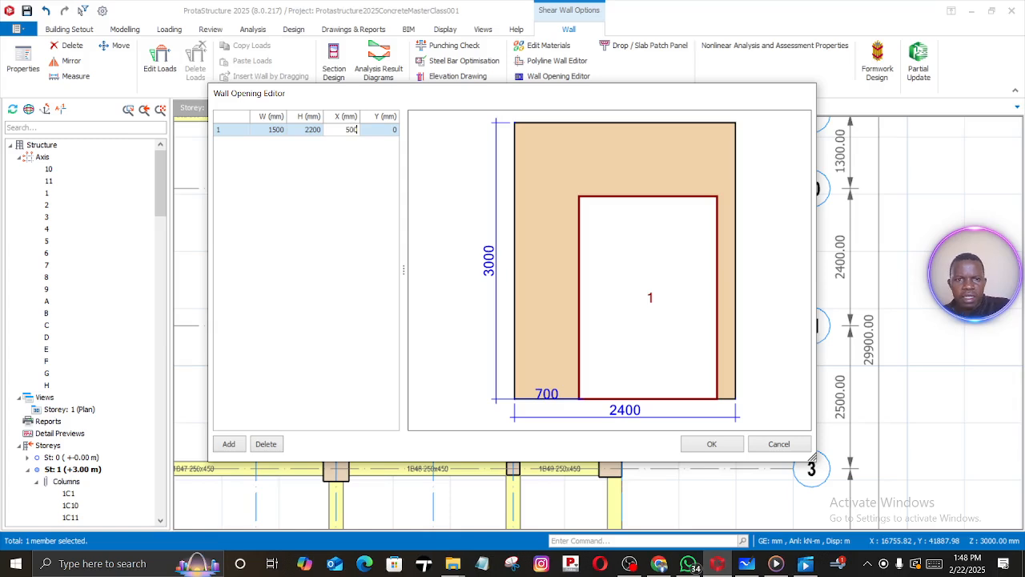
pyautogui.press('Return')
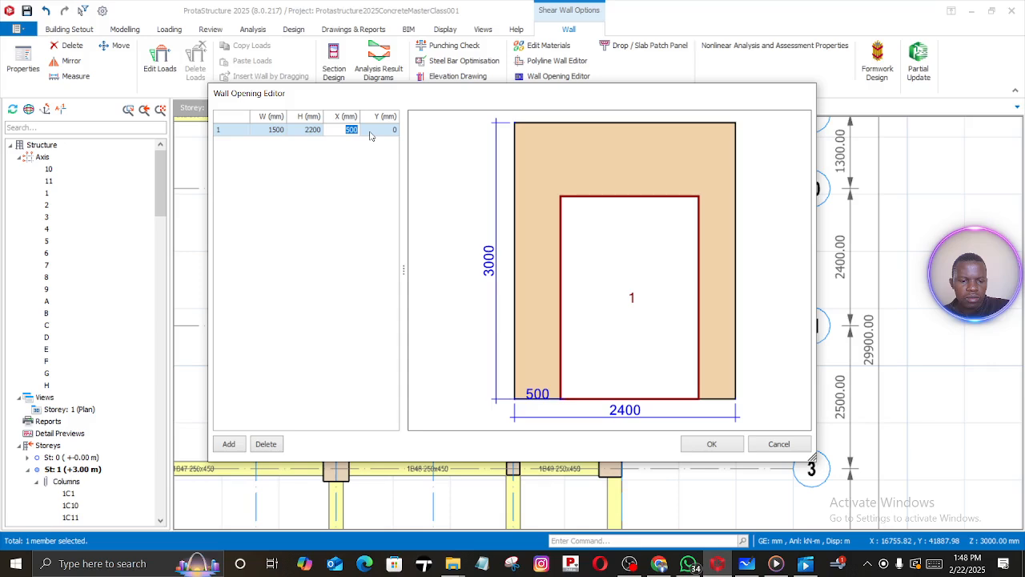
pyautogui.write('450')
pyautogui.click(372, 122)
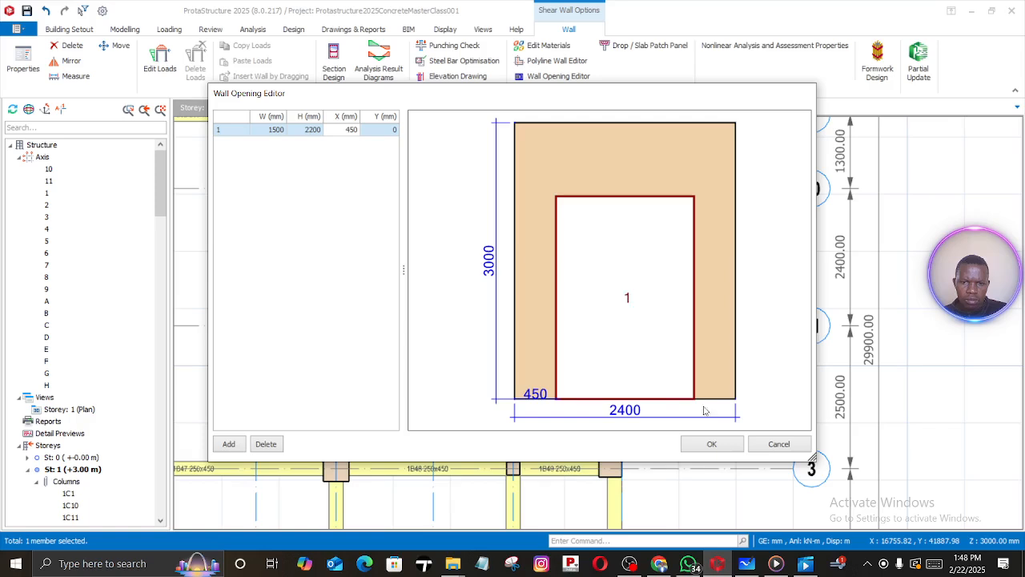
pyautogui.click(712, 443)
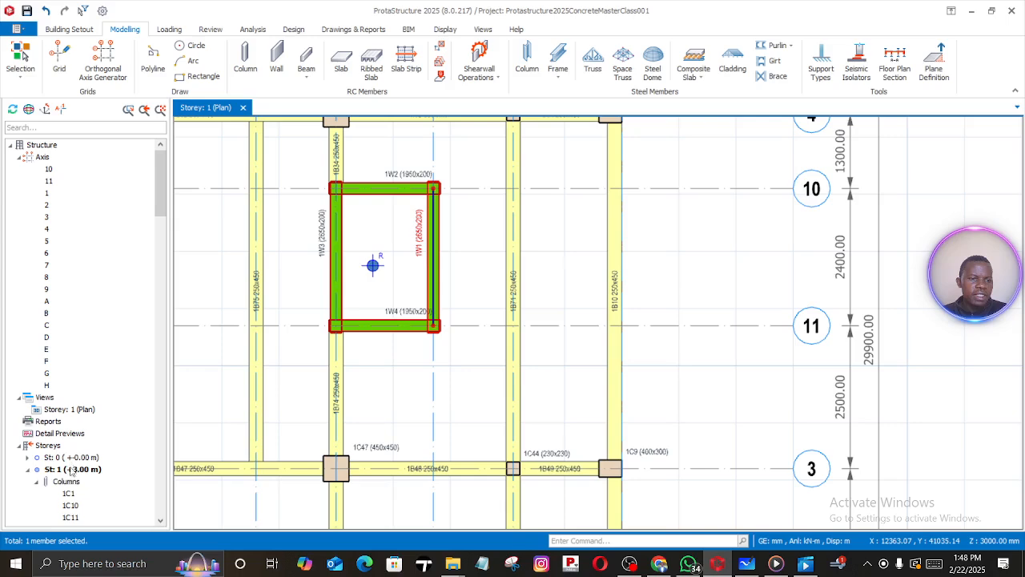
# Change the Storey 1 view to 3D and examine the frame, the lift walls and the new door opening
pyautogui.click(56, 412)
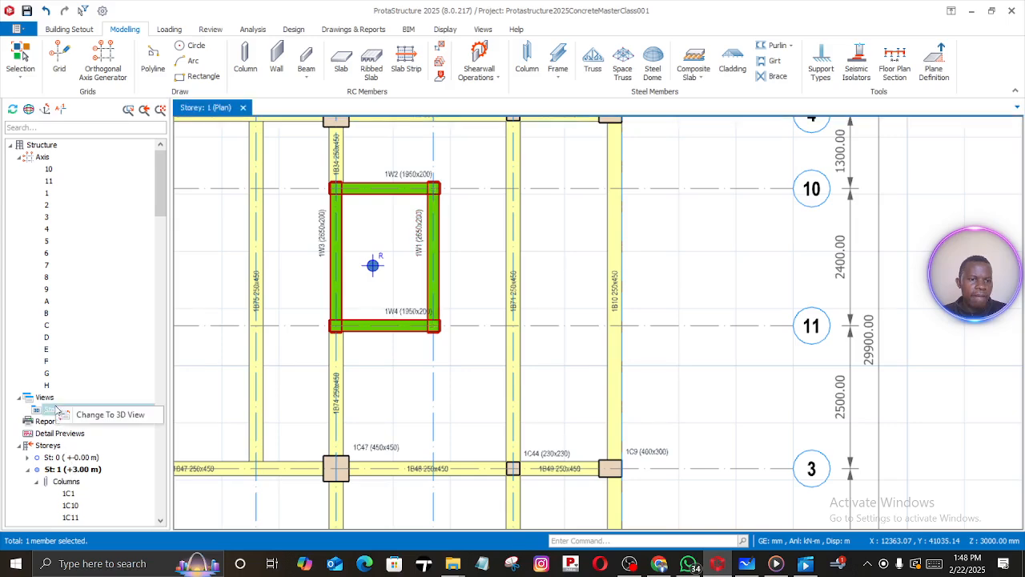
pyautogui.doubleClick(89, 415)
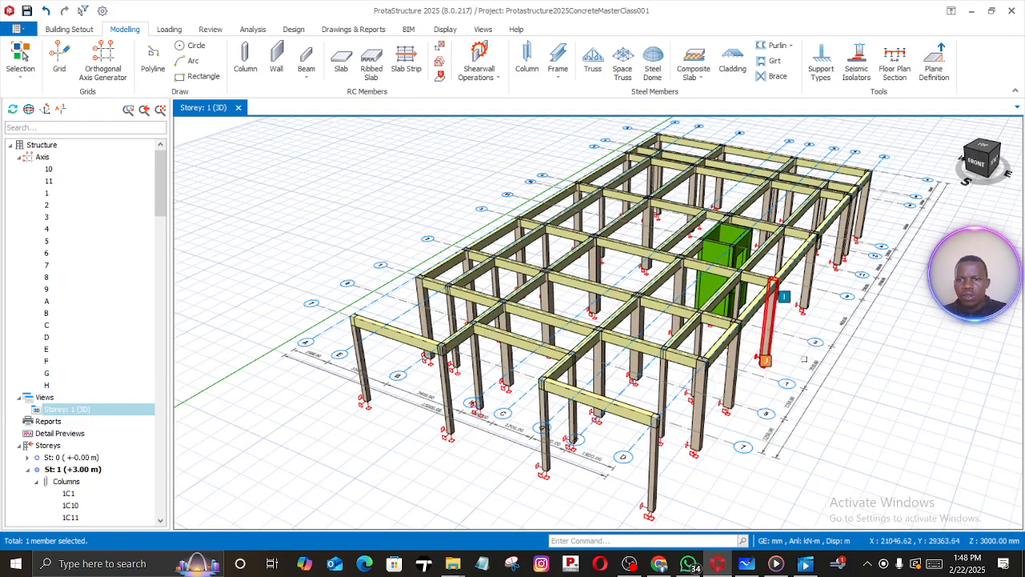
pyautogui.click(978, 161)
pyautogui.moveTo(978, 161)
pyautogui.mouseDown()
pyautogui.moveTo(979, 151)
pyautogui.moveTo(981, 167)
pyautogui.moveTo(998, 165)
pyautogui.mouseUp()
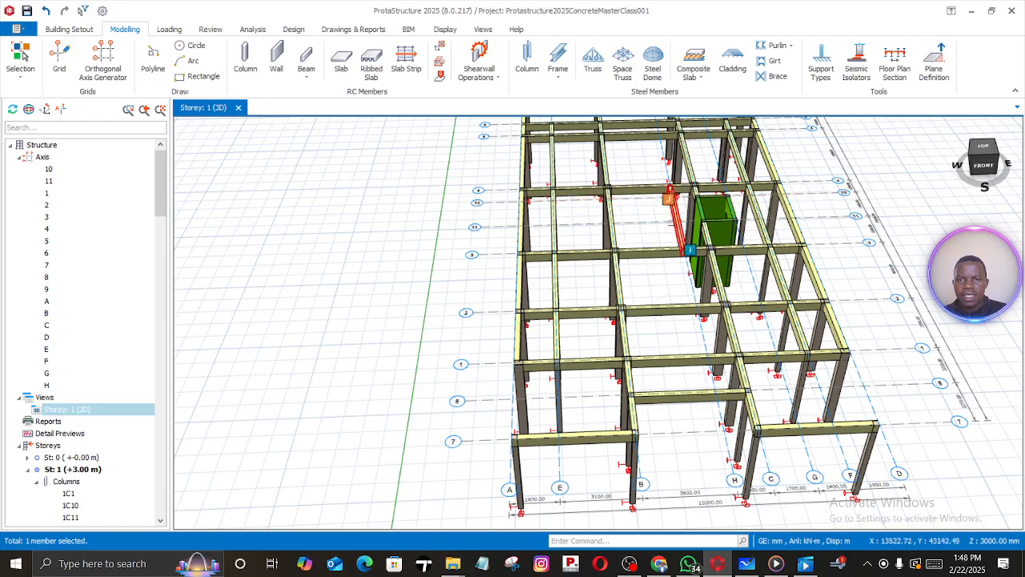
pyautogui.scroll(5, 680, 260)
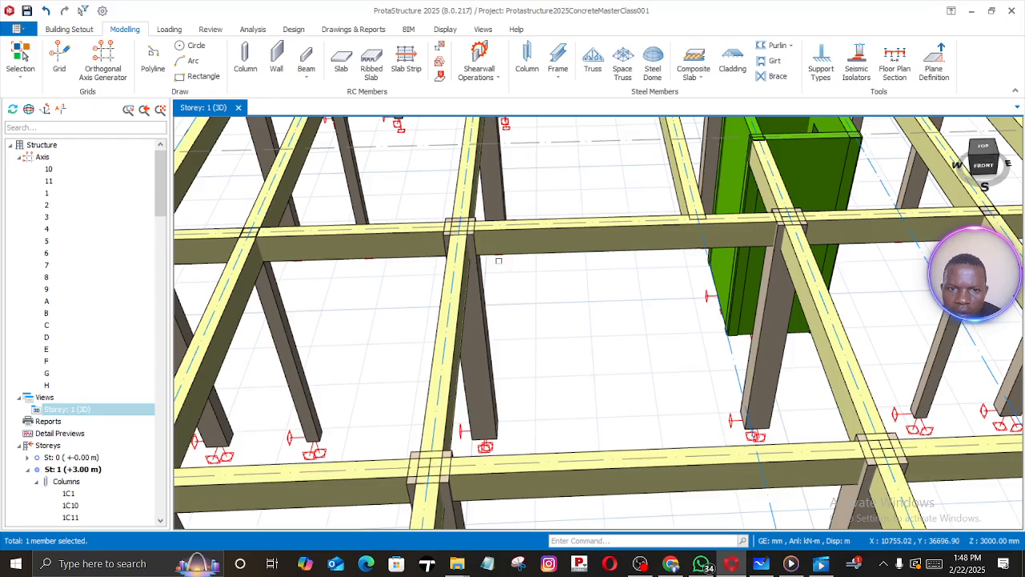
pyautogui.scroll(-4, 516, 294)
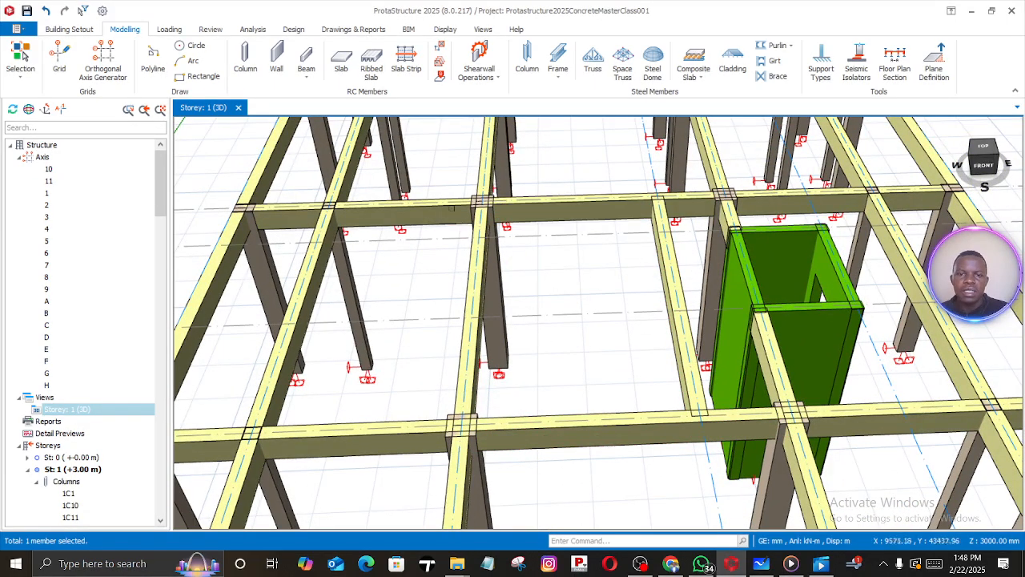
pyautogui.scroll(-5, 525, 228)
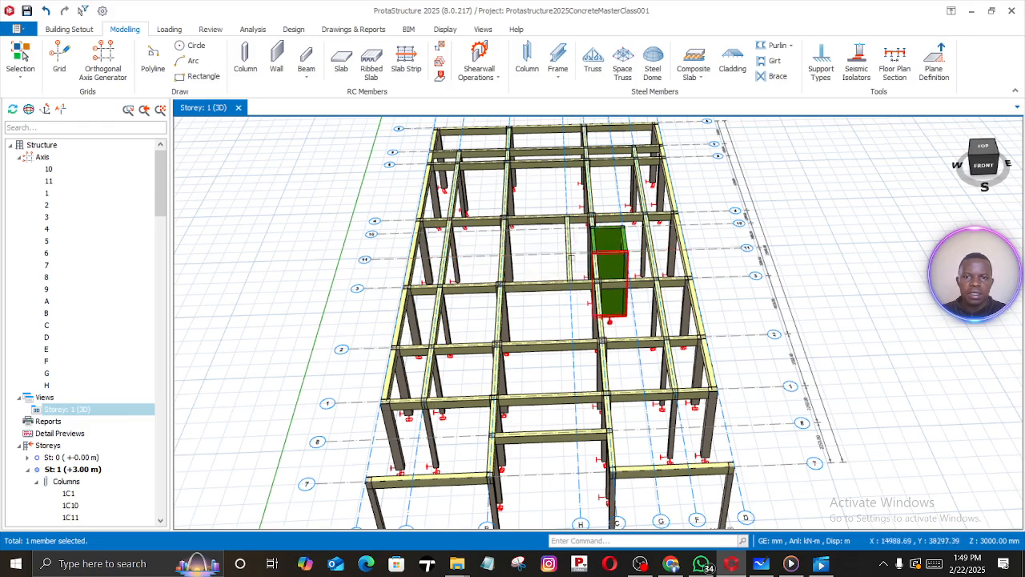
# Return the Storey 1 view to plan and start the Wall command for the lift area
pyautogui.rightClick(98, 414)
pyautogui.click(144, 421)
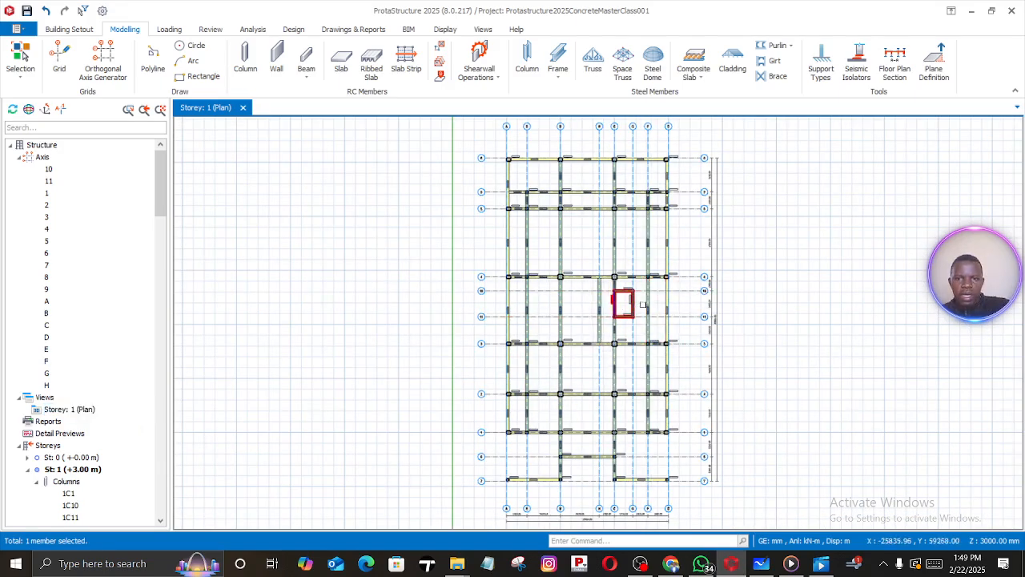
pyautogui.scroll(2, 643, 343)
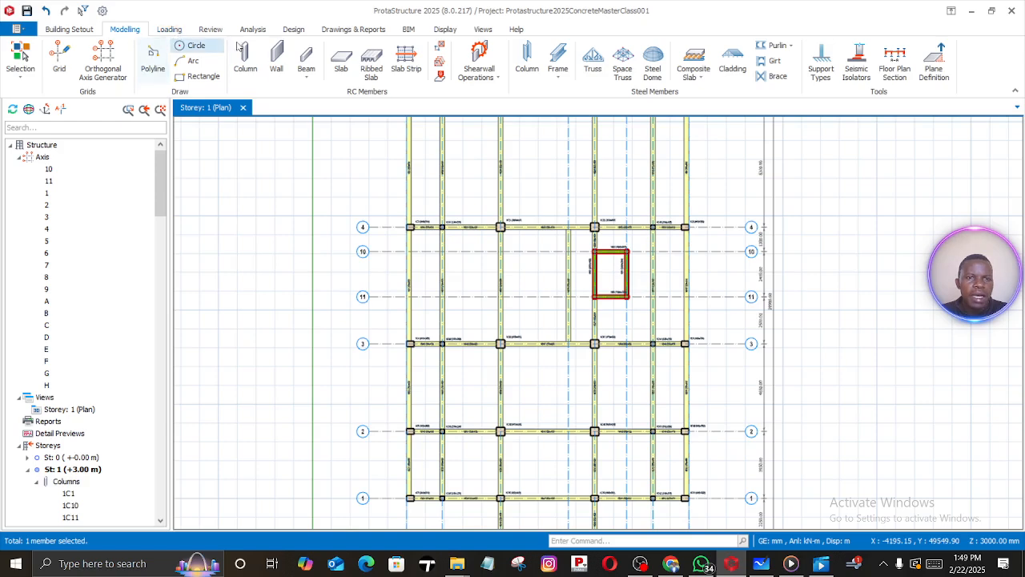
pyautogui.click(276, 55)
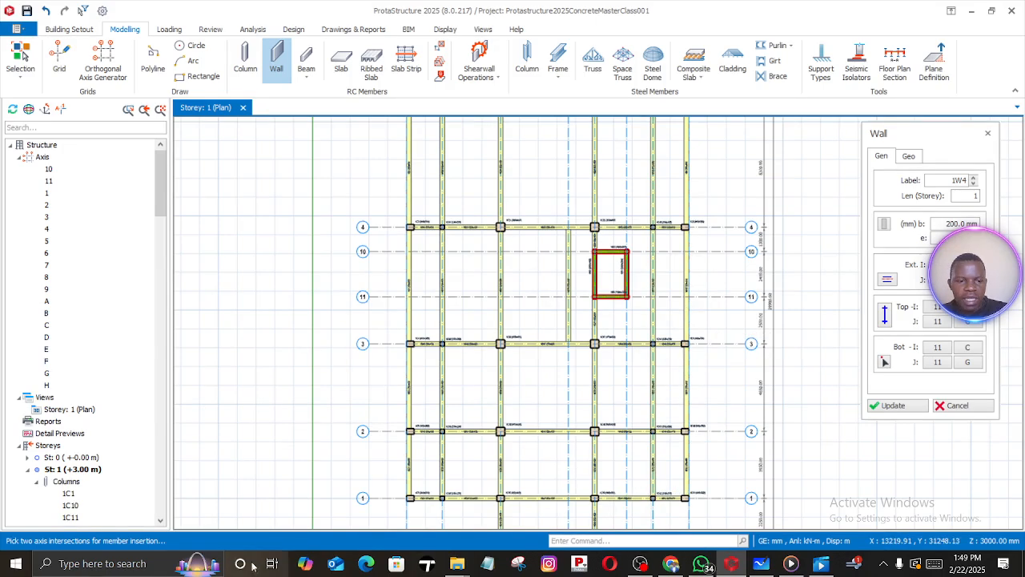
# Open the Windows Calculator and enter 3000 as the first value of the calculation
pyautogui.click(117, 563)
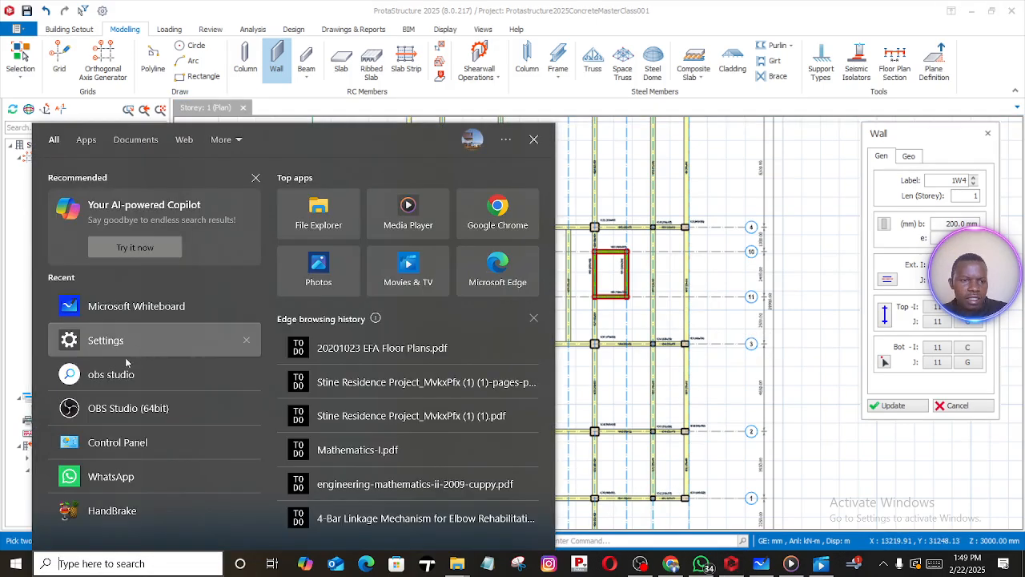
pyautogui.write('c')
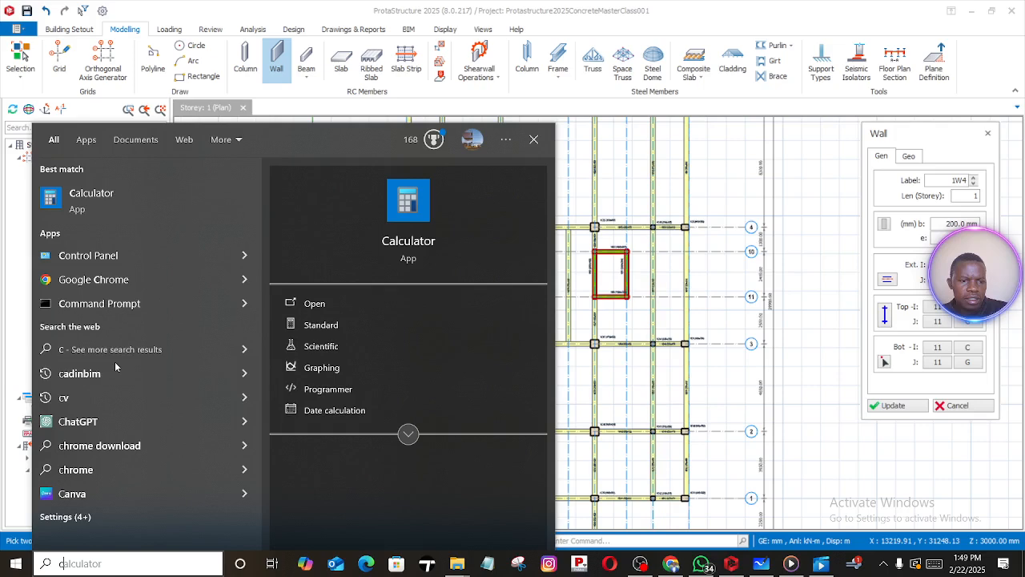
pyautogui.click(398, 251)
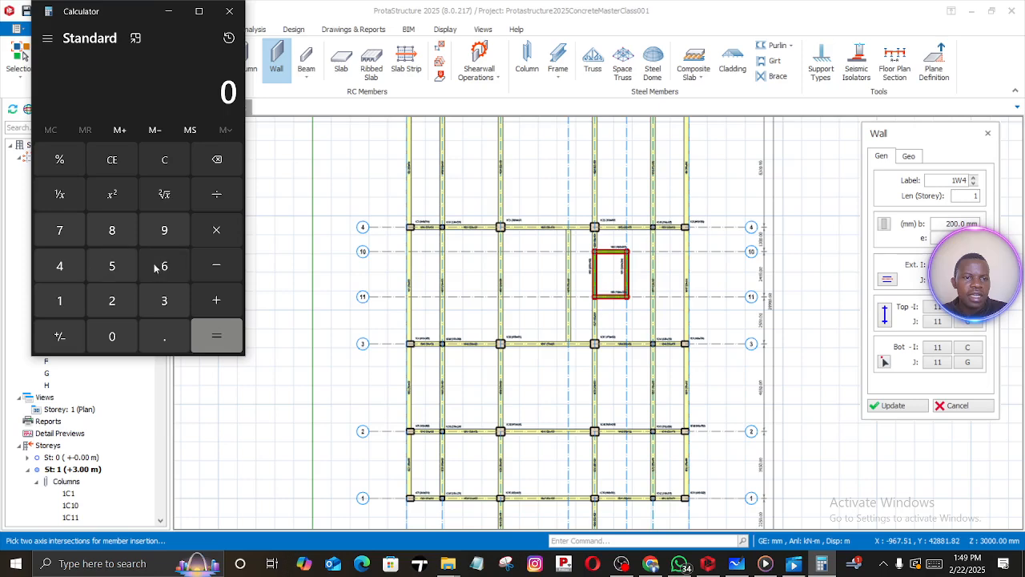
pyautogui.click(170, 301)
pyautogui.click(116, 338)
pyautogui.click(115, 337)
pyautogui.click(116, 337)
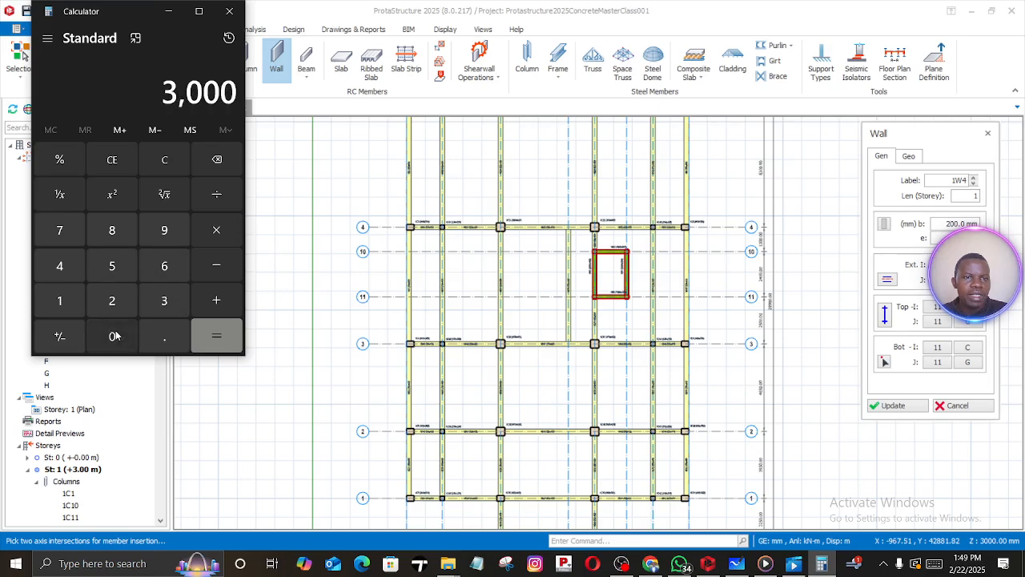
# Multiply the 3000 already entered by 0.01 in the Calculator, then close it
pyautogui.click(220, 230)
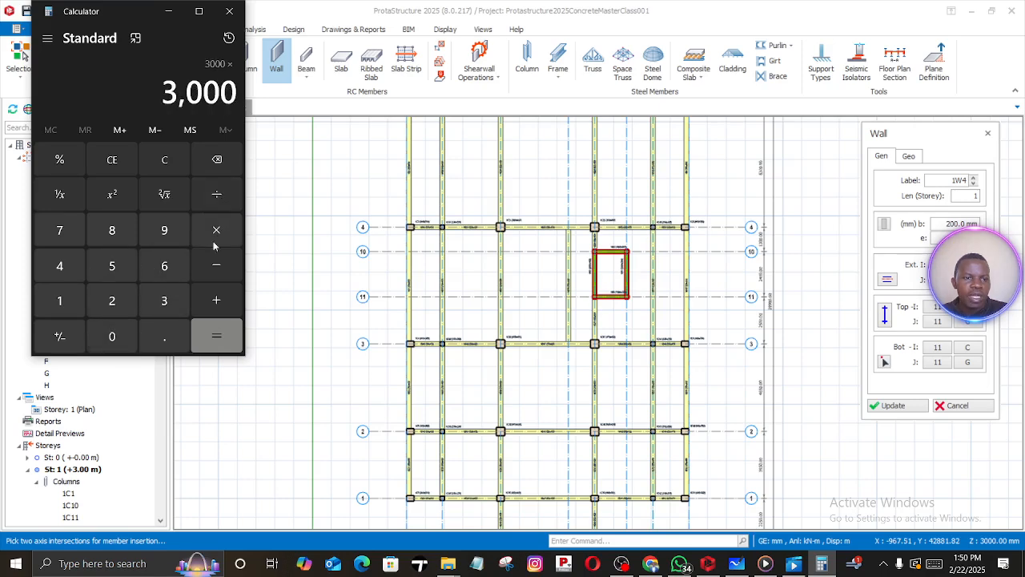
pyautogui.click(166, 340)
pyautogui.click(115, 337)
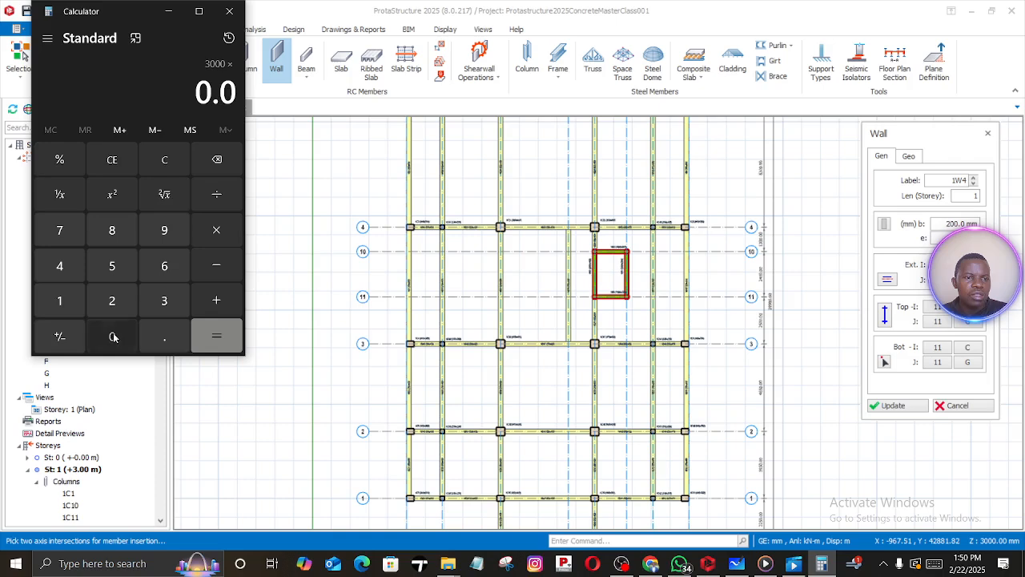
pyautogui.click(115, 337)
pyautogui.click(59, 300)
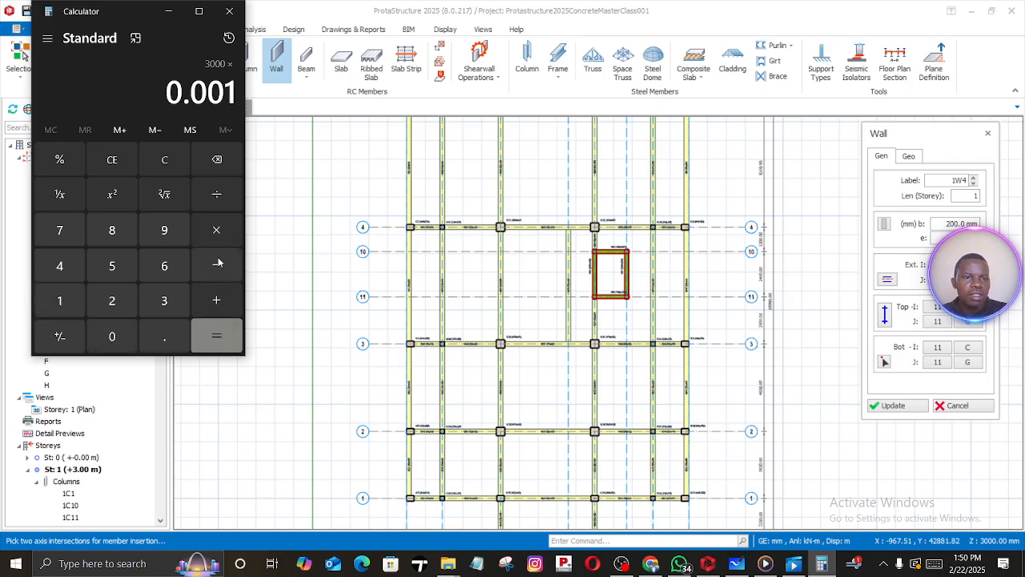
pyautogui.click(218, 160)
pyautogui.click(218, 160)
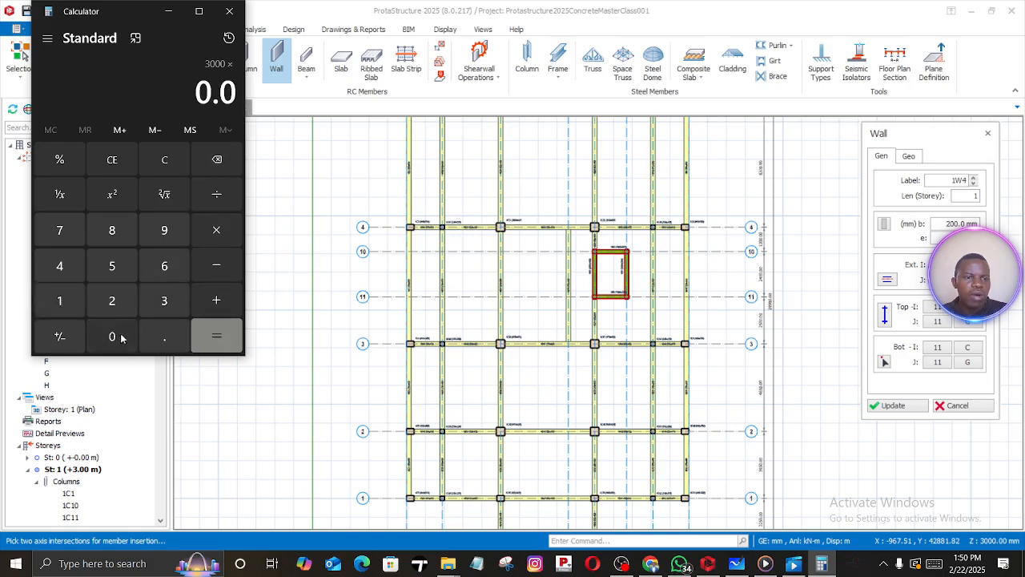
pyautogui.click(67, 305)
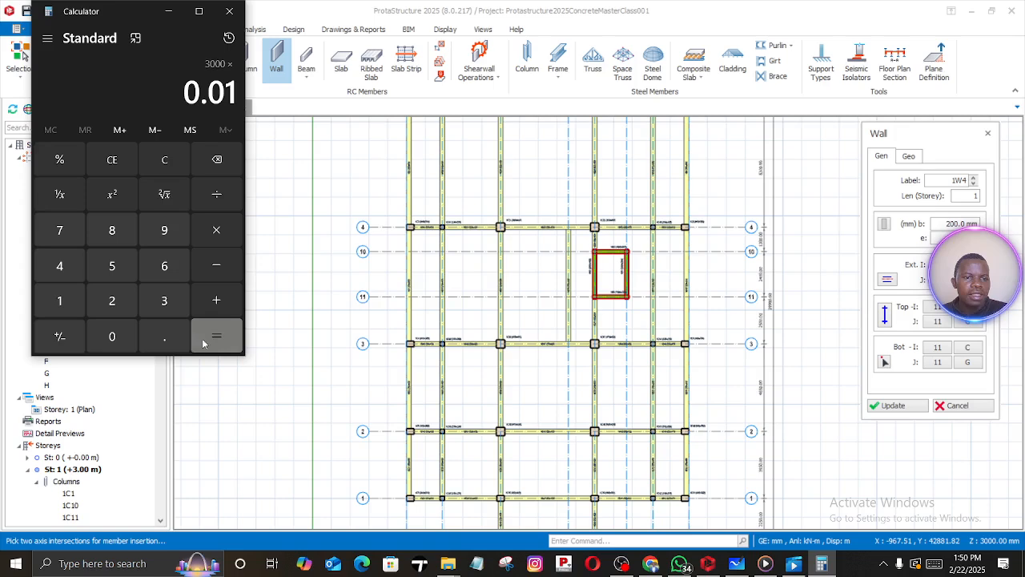
pyautogui.click(206, 342)
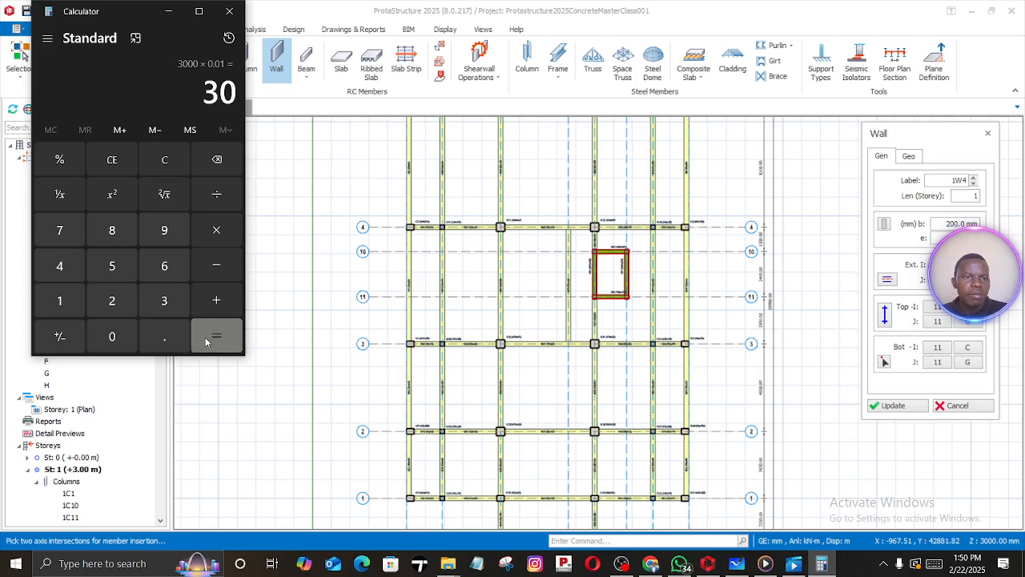
pyautogui.click(229, 12)
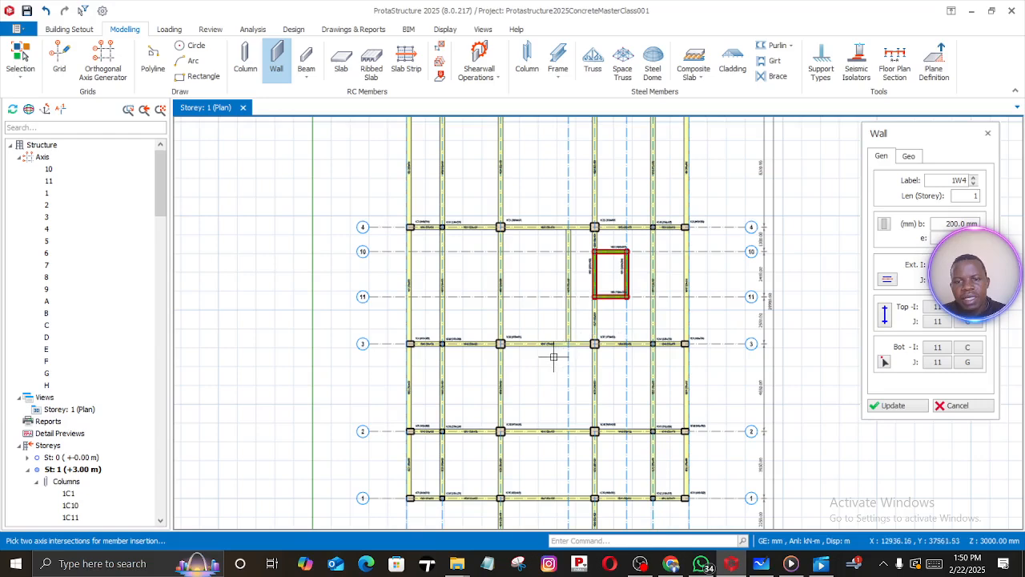
# Set the wall thickness to 300 mm and try to insert a wall along axis D between axes 1 and 2
pyautogui.scroll(2, 483, 408)
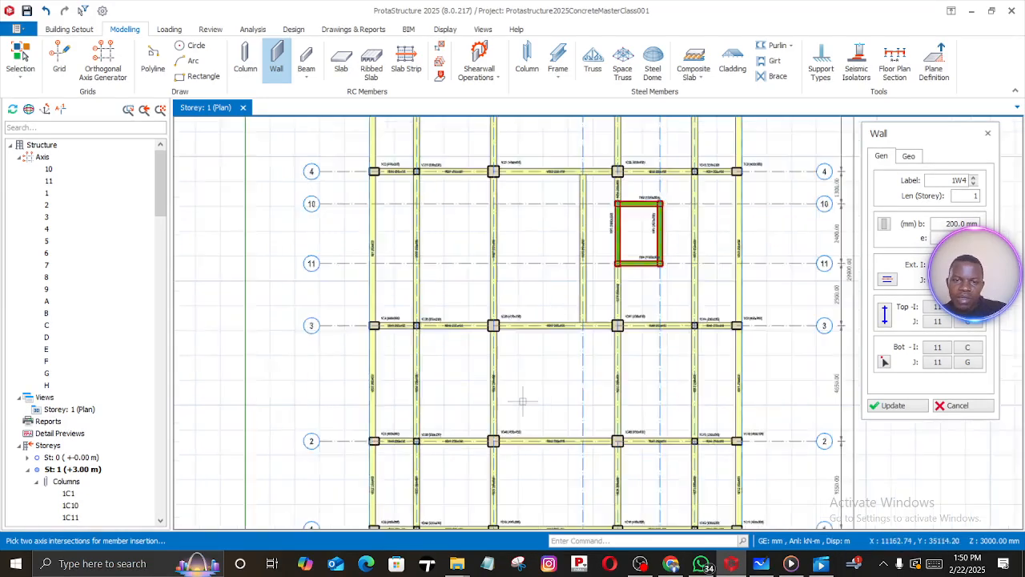
pyautogui.scroll(1, 508, 382)
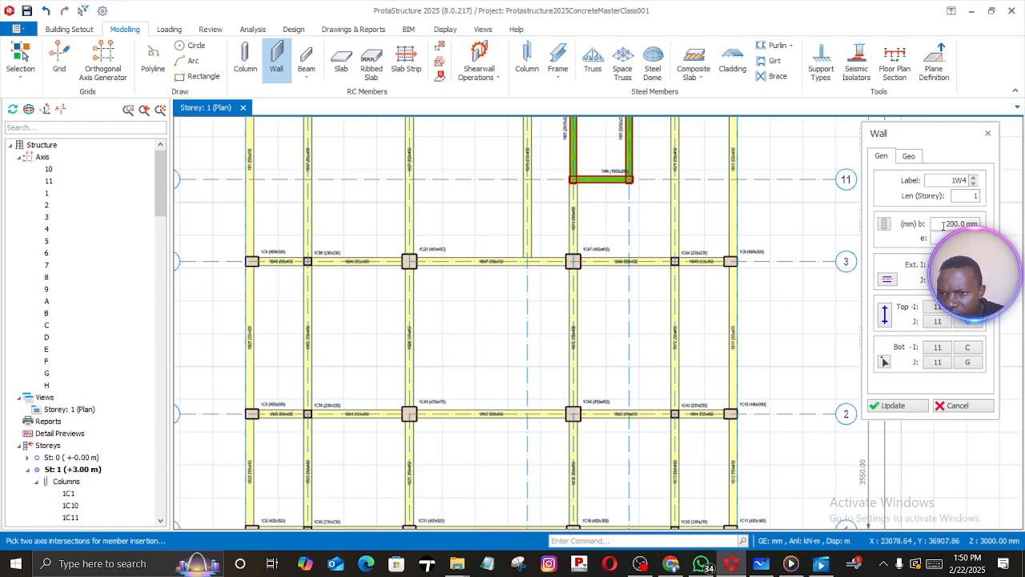
pyautogui.moveTo(944, 224); pyautogui.dragTo(950, 224)
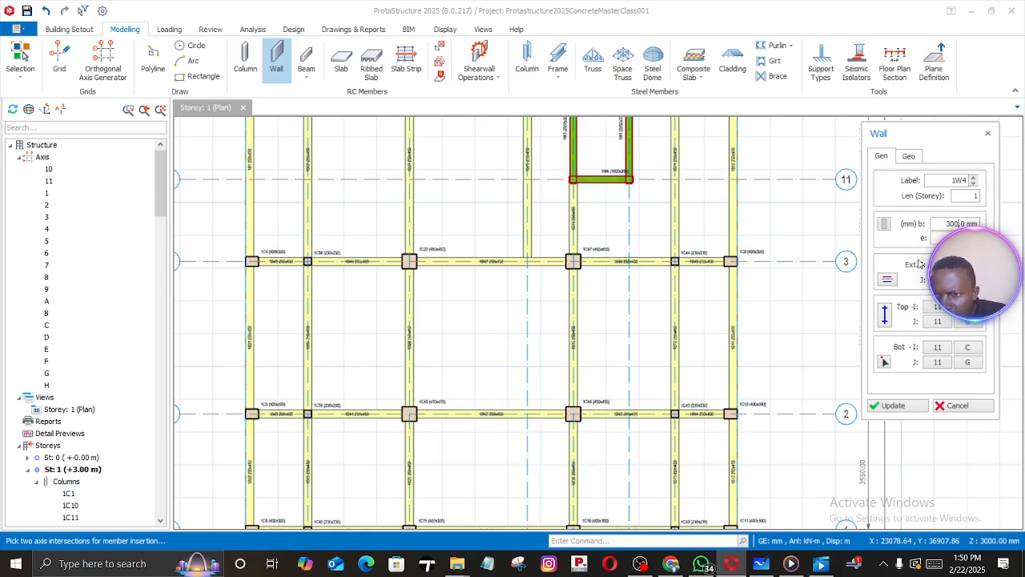
pyautogui.scroll(-1, 740, 413)
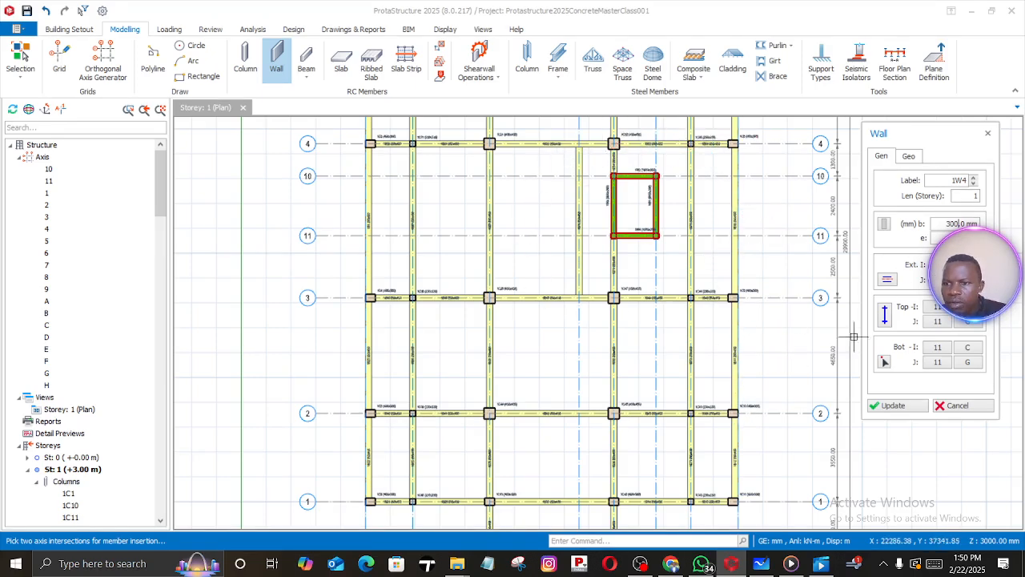
pyautogui.click(735, 502)
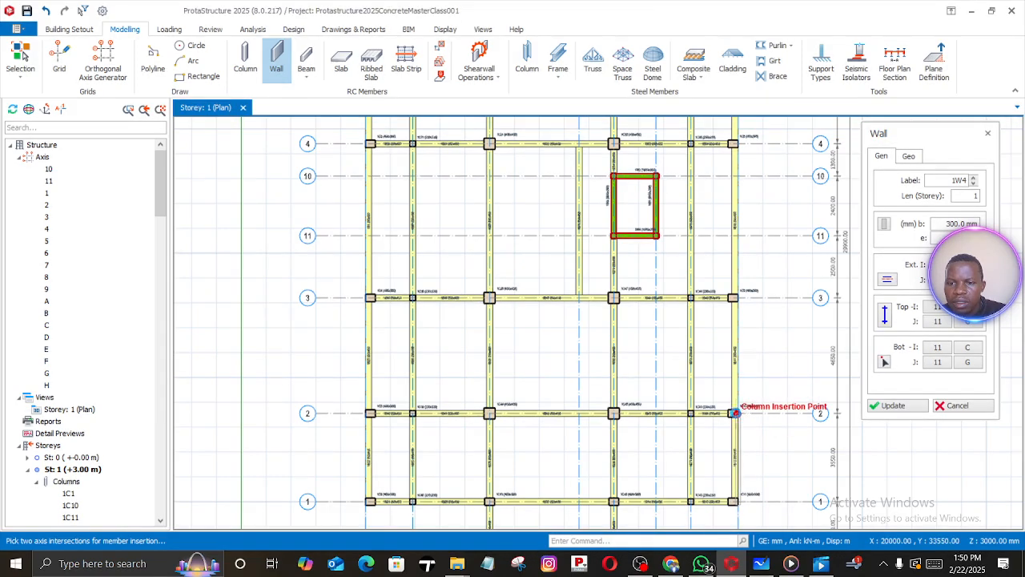
pyautogui.click(735, 412)
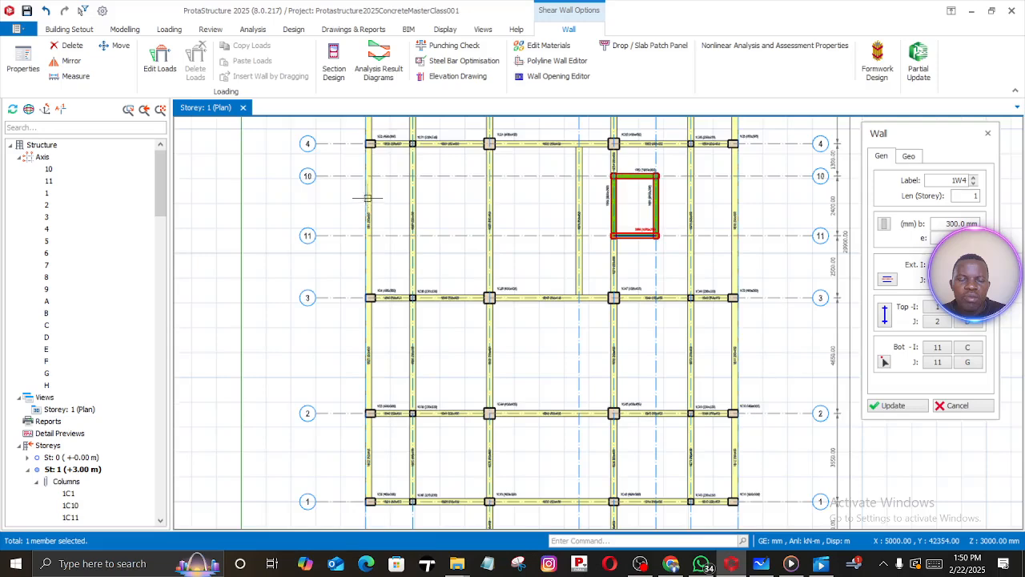
# Clear the wall's storey length and try to insert a wall along axis D between axes 4 and 5
pyautogui.moveTo(367, 198); pyautogui.dragTo(417, 462, button='middle')
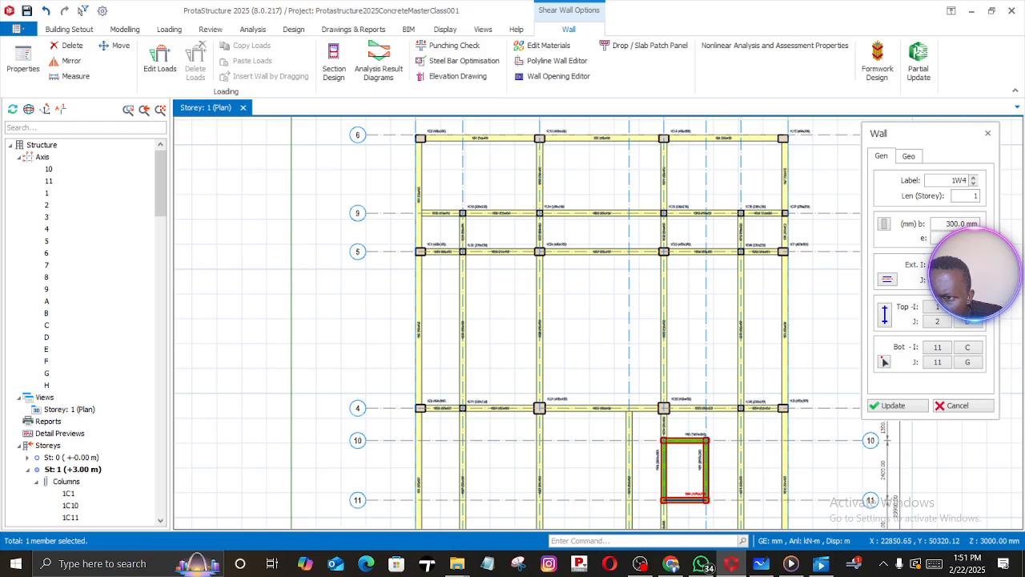
pyautogui.click(959, 196)
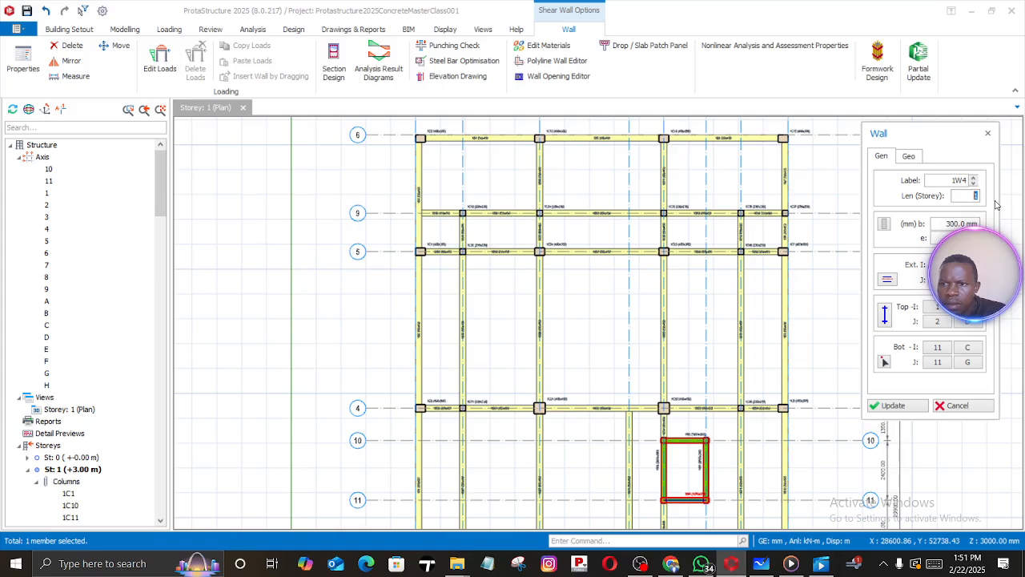
pyautogui.write('1')
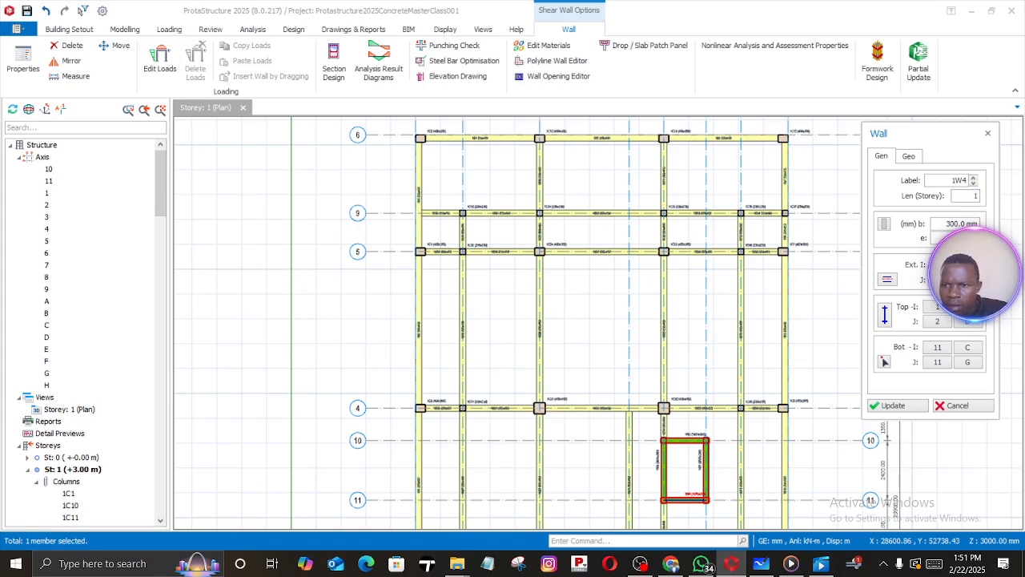
pyautogui.press('BackSpace')
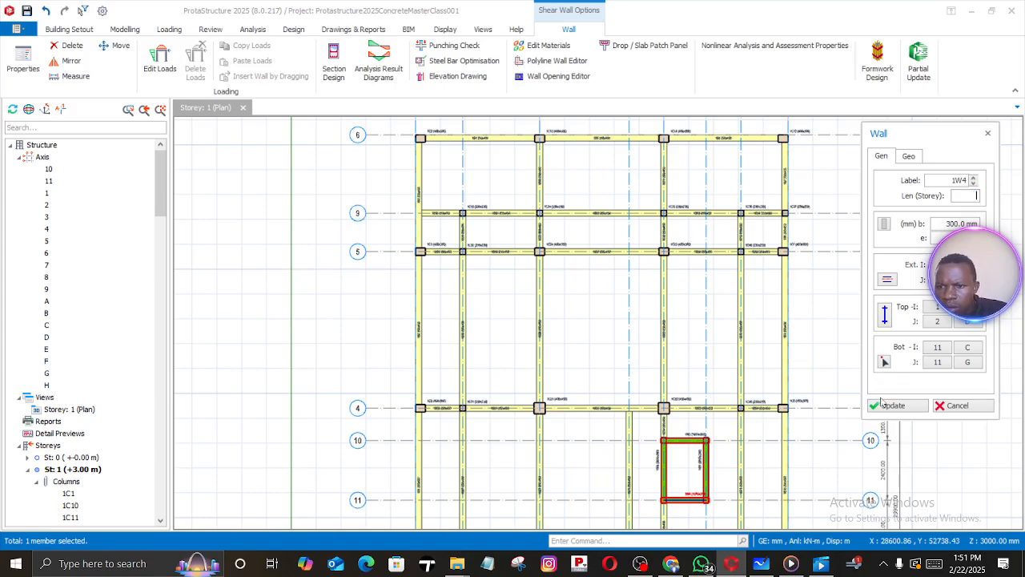
pyautogui.click(882, 405)
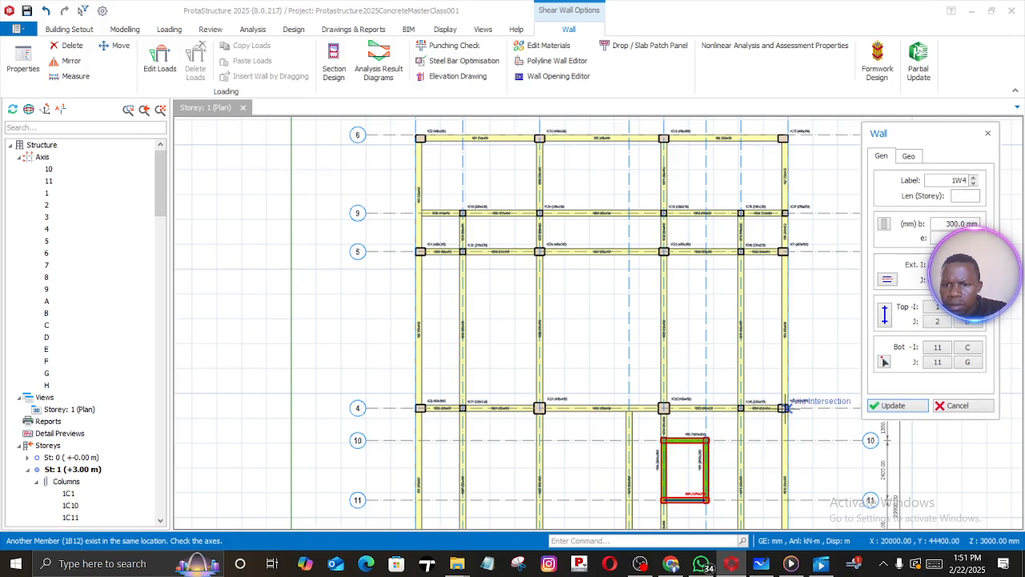
pyautogui.moveTo(786, 409); pyautogui.dragTo(788, 252)
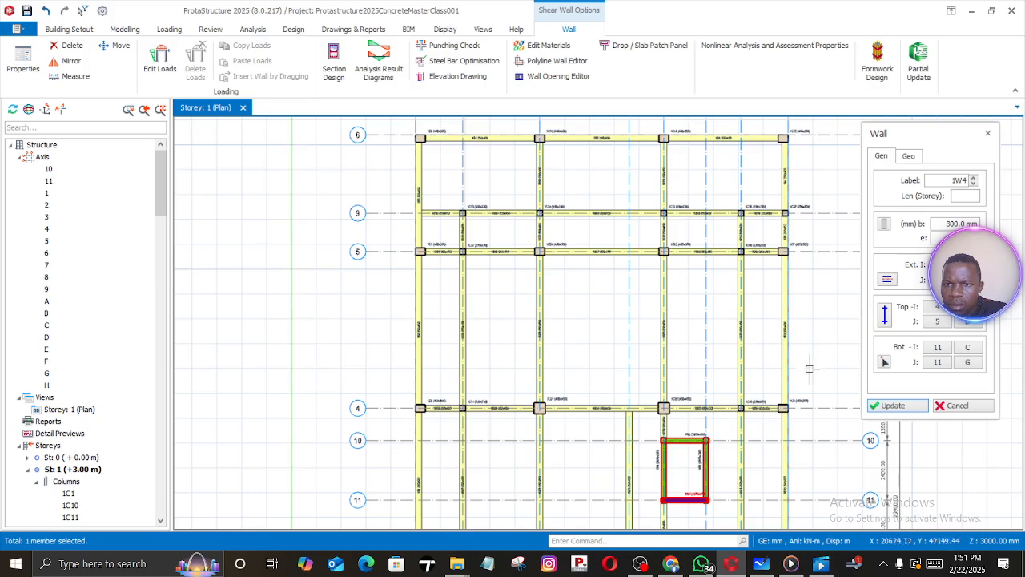
pyautogui.press('Escape')
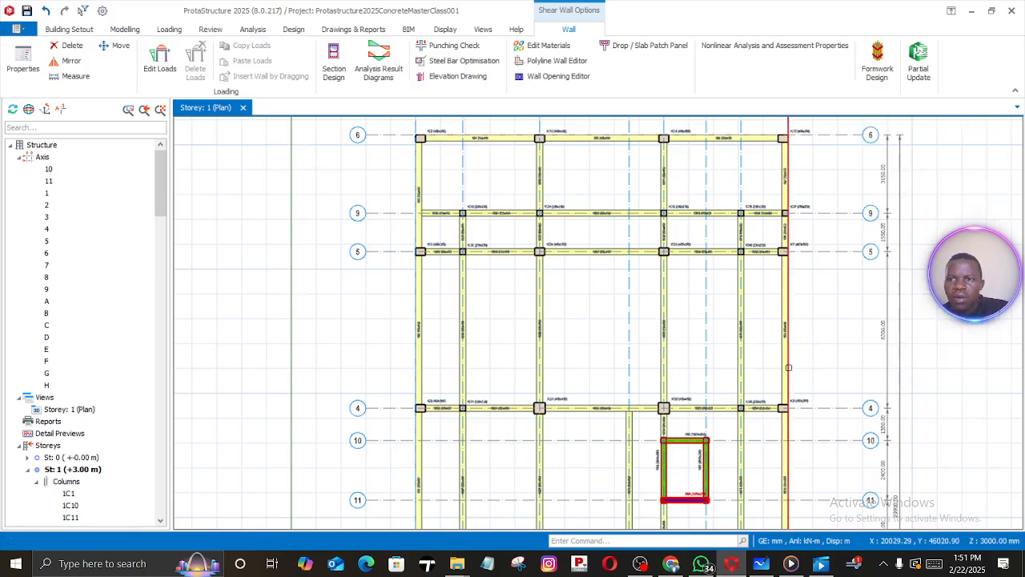
pyautogui.click(784, 353)
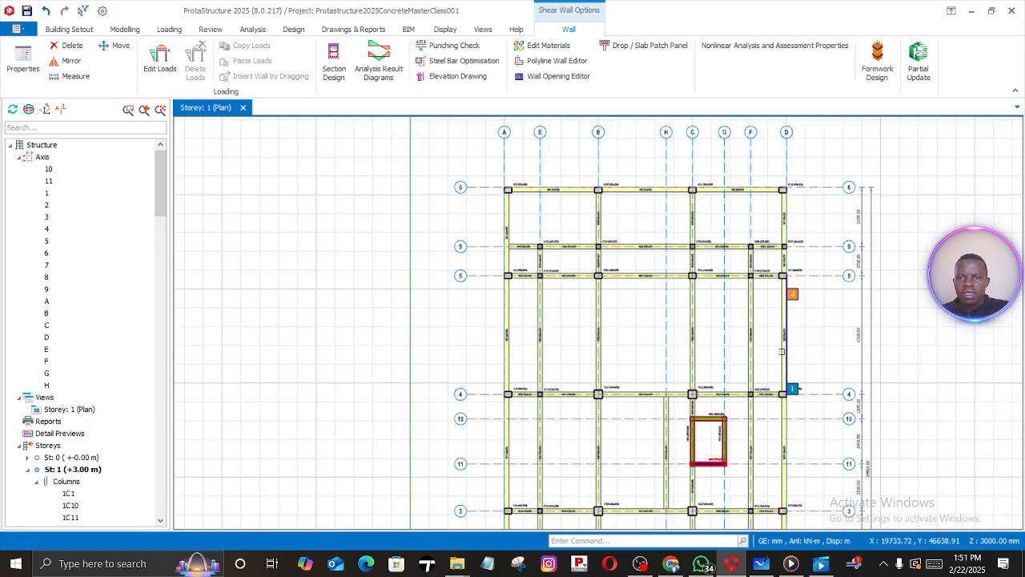
pyautogui.press('Escape')
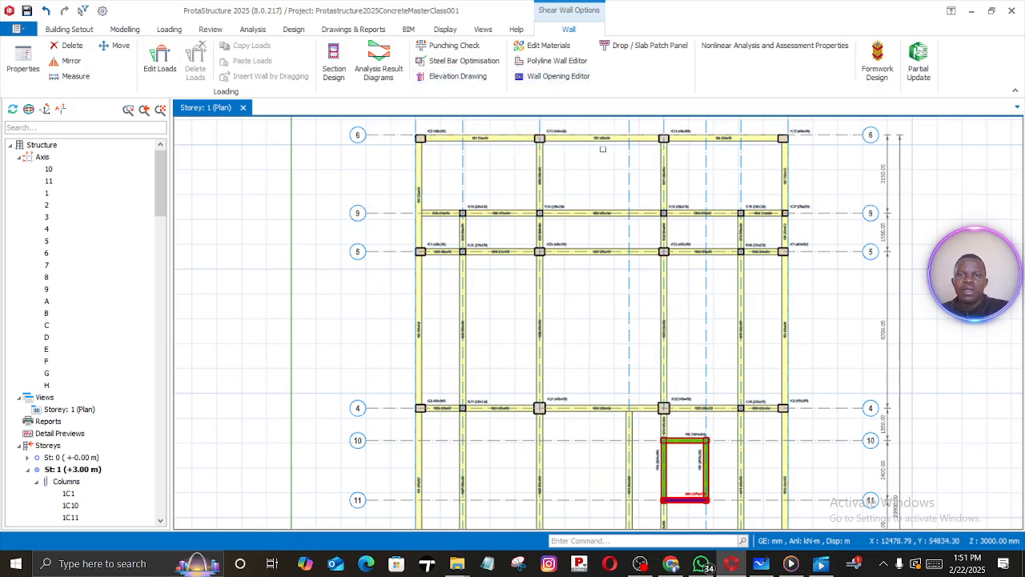
pyautogui.click(424, 333)
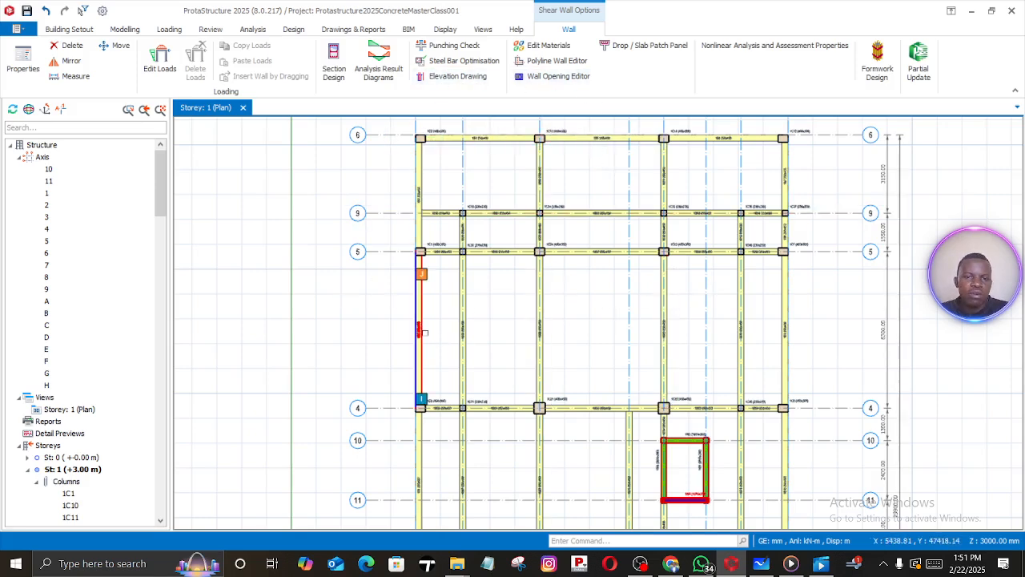
pyautogui.click(418, 332)
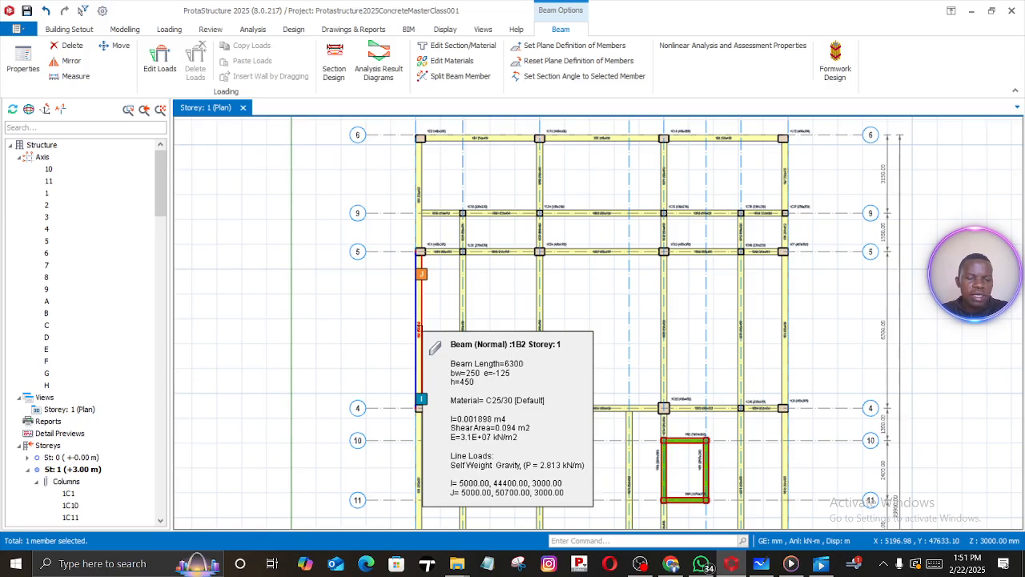
pyautogui.click(481, 141)
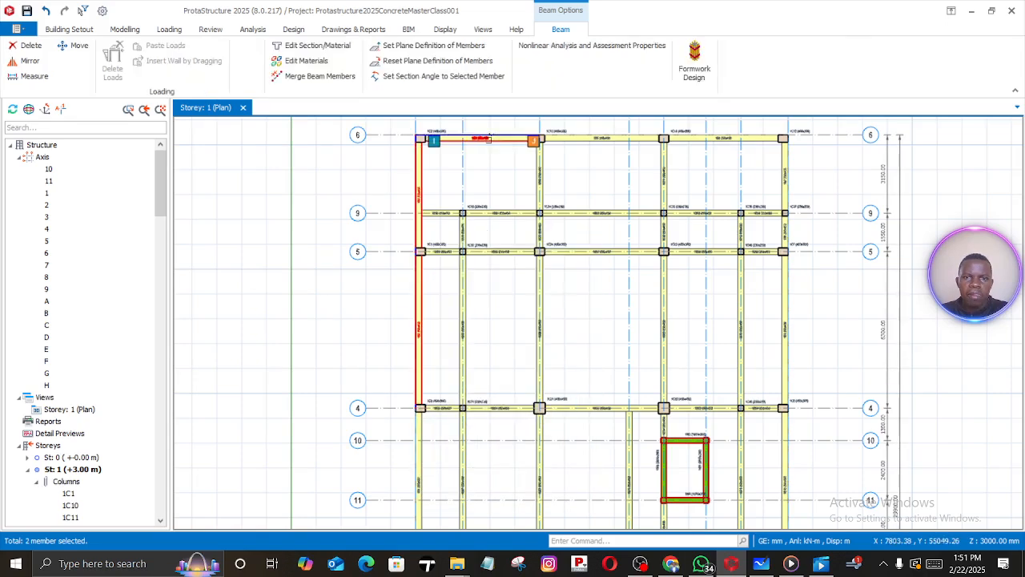
pyautogui.click(601, 139)
pyautogui.keyDown('ctrl'); pyautogui.click(702, 140); pyautogui.keyUp('ctrl')
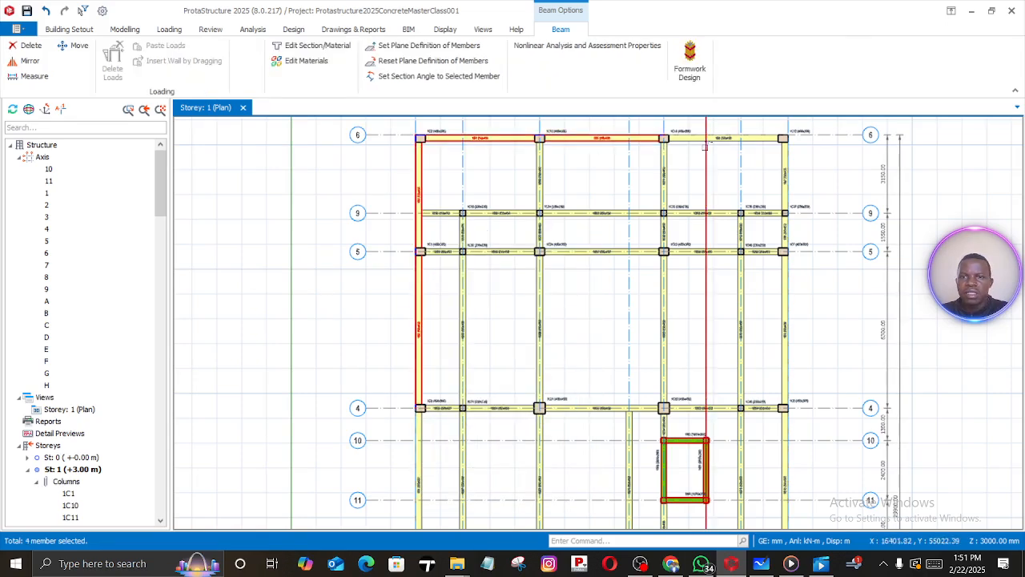
pyautogui.keyDown('ctrl'); pyautogui.click(687, 140); pyautogui.keyUp('ctrl')
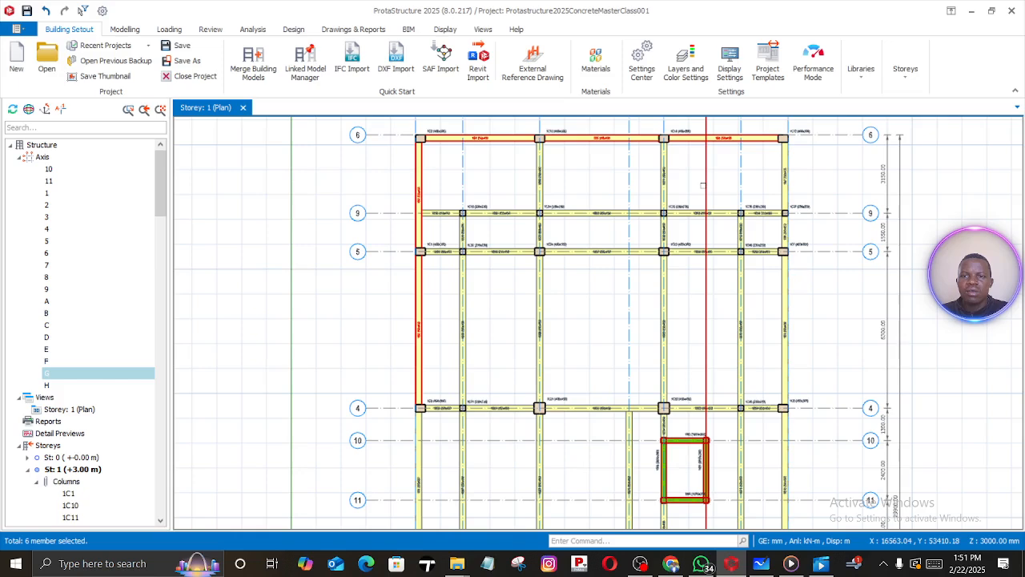
pyautogui.click(707, 190)
pyautogui.click(781, 171)
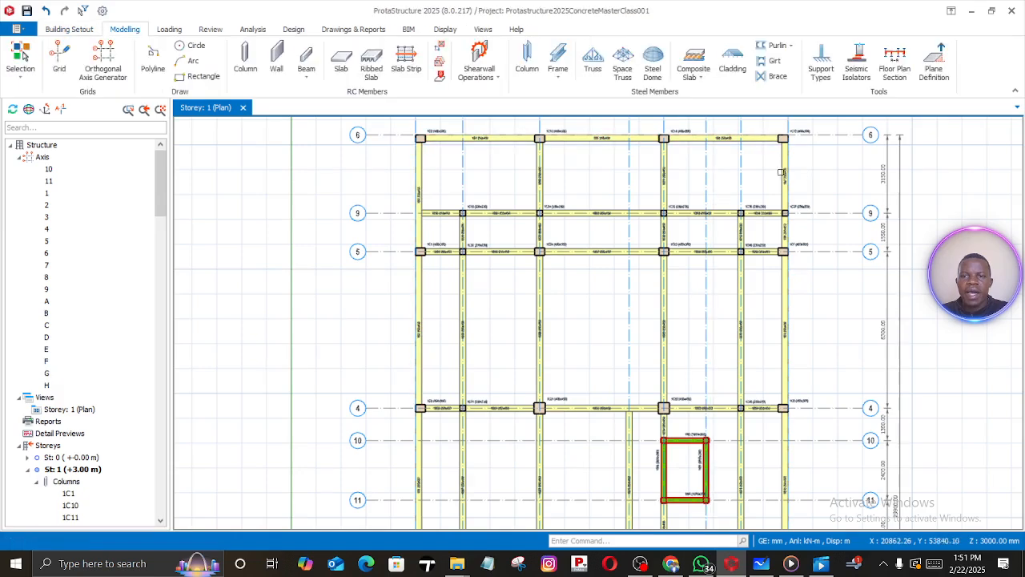
pyautogui.click(411, 185)
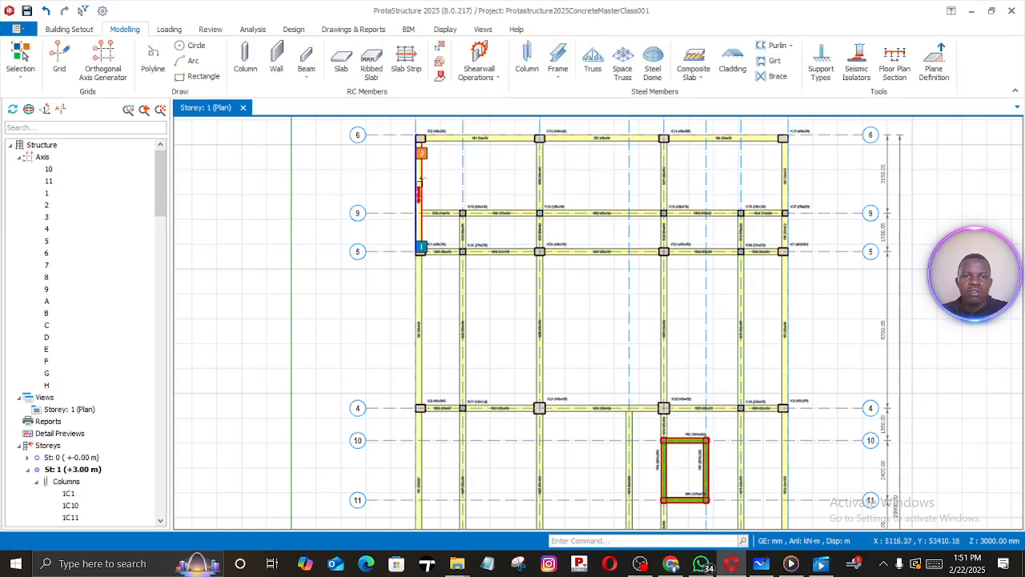
pyautogui.click(423, 183)
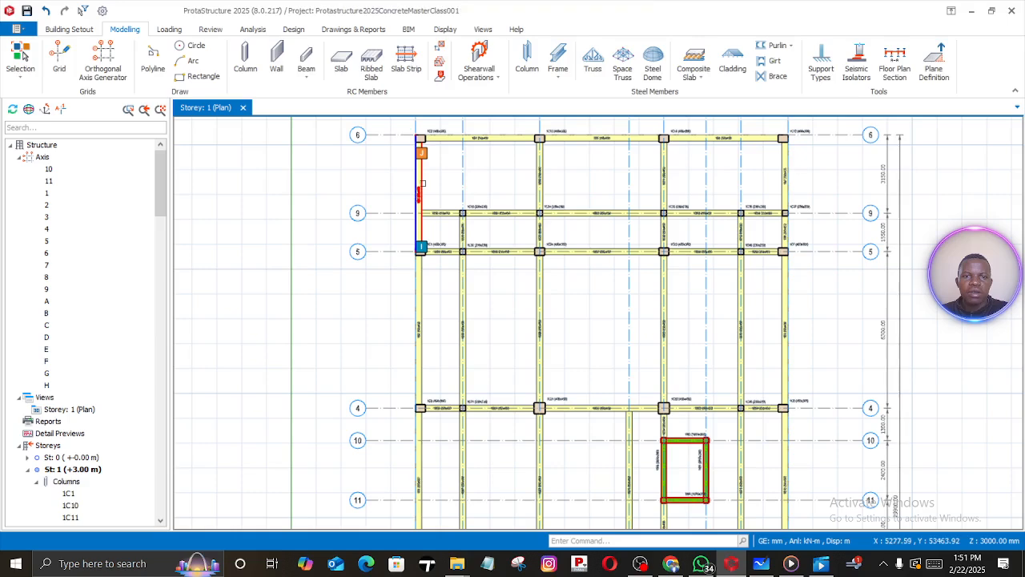
pyautogui.click(479, 140)
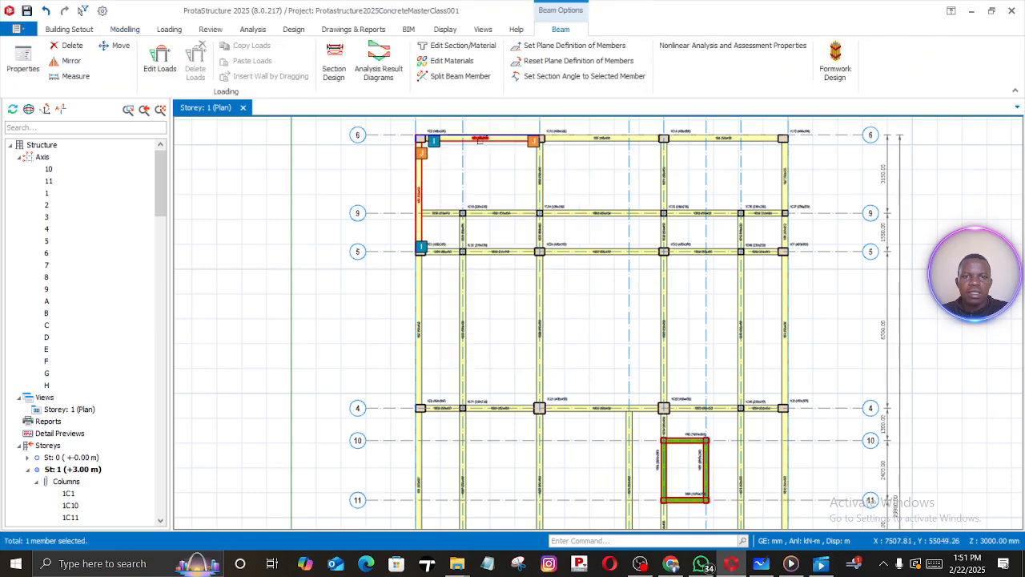
pyautogui.keyDown('ctrl'); pyautogui.click(594, 142); pyautogui.keyUp('ctrl')
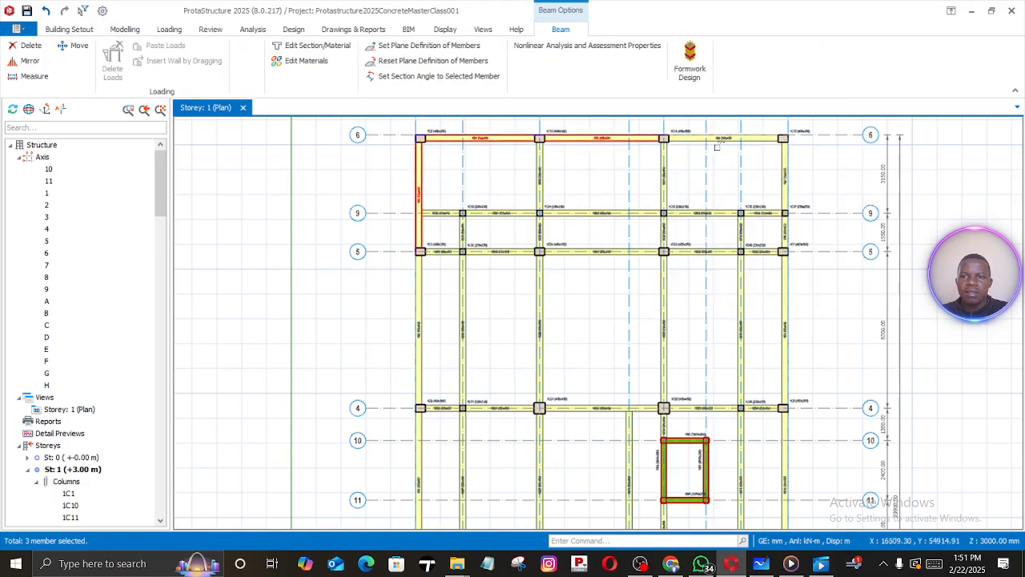
pyautogui.keyDown('ctrl'); pyautogui.click(784, 184); pyautogui.keyUp('ctrl')
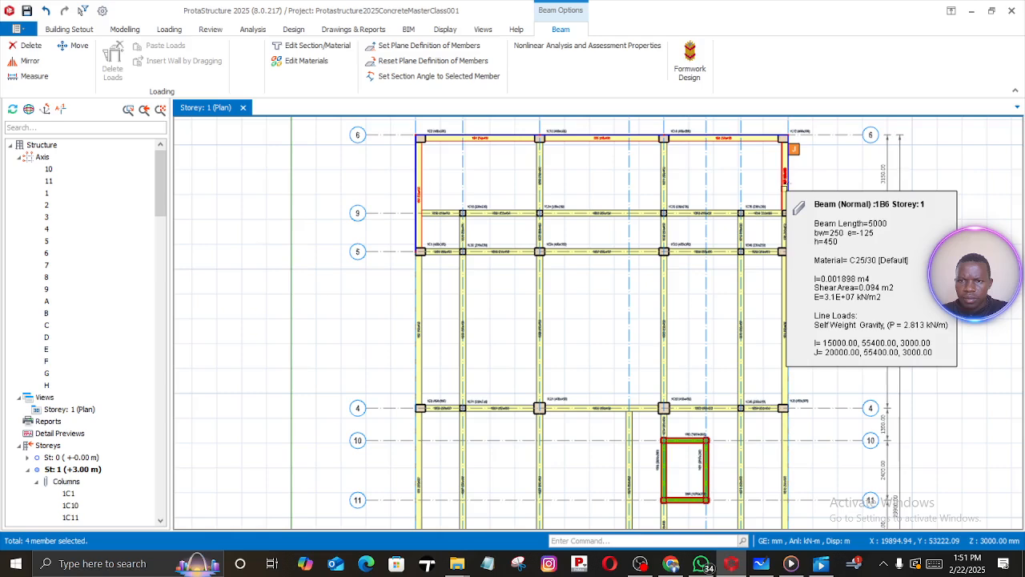
pyautogui.keyDown('ctrl'); pyautogui.click(782, 232); pyautogui.keyUp('ctrl')
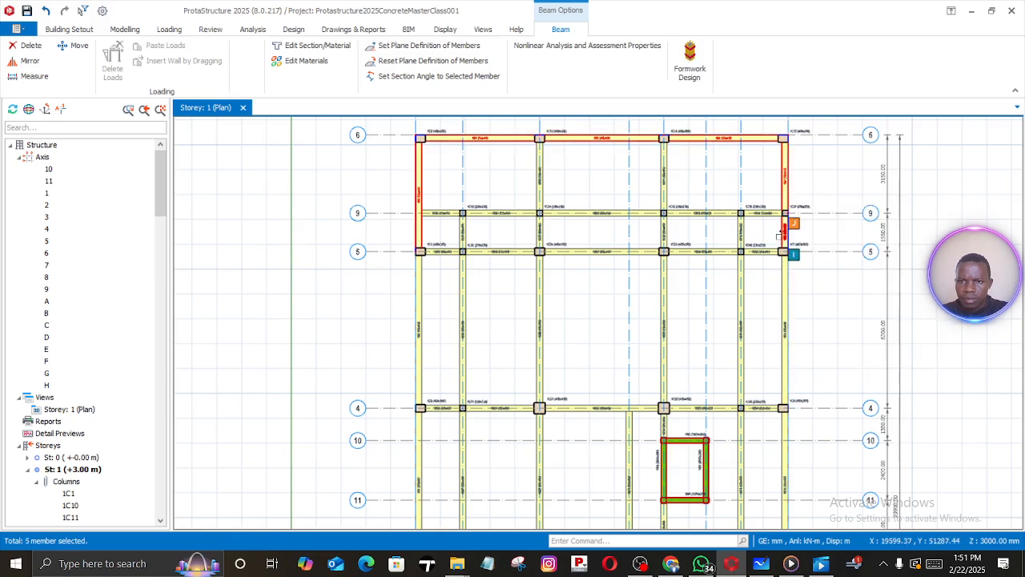
pyautogui.keyDown('ctrl'); pyautogui.click(782, 295); pyautogui.keyUp('ctrl')
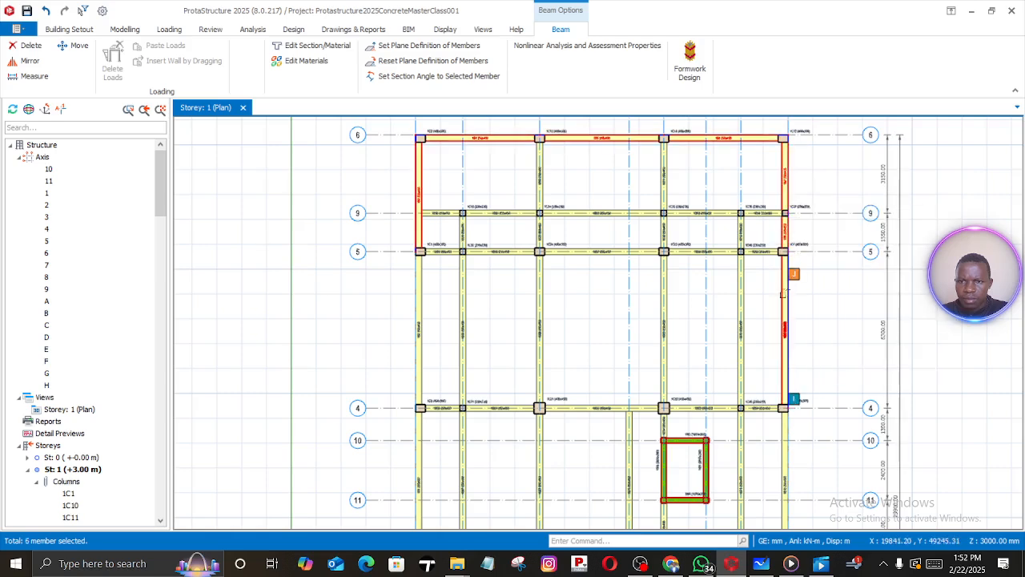
pyautogui.keyDown('ctrl'); pyautogui.click(782, 470); pyautogui.keyUp('ctrl')
pyautogui.moveTo(779, 471); pyautogui.dragTo(742, 216, button='middle')
pyautogui.keyDown('ctrl'); pyautogui.click(752, 353); pyautogui.keyUp('ctrl')
pyautogui.keyDown('ctrl'); pyautogui.click(746, 453); pyautogui.keyUp('ctrl')
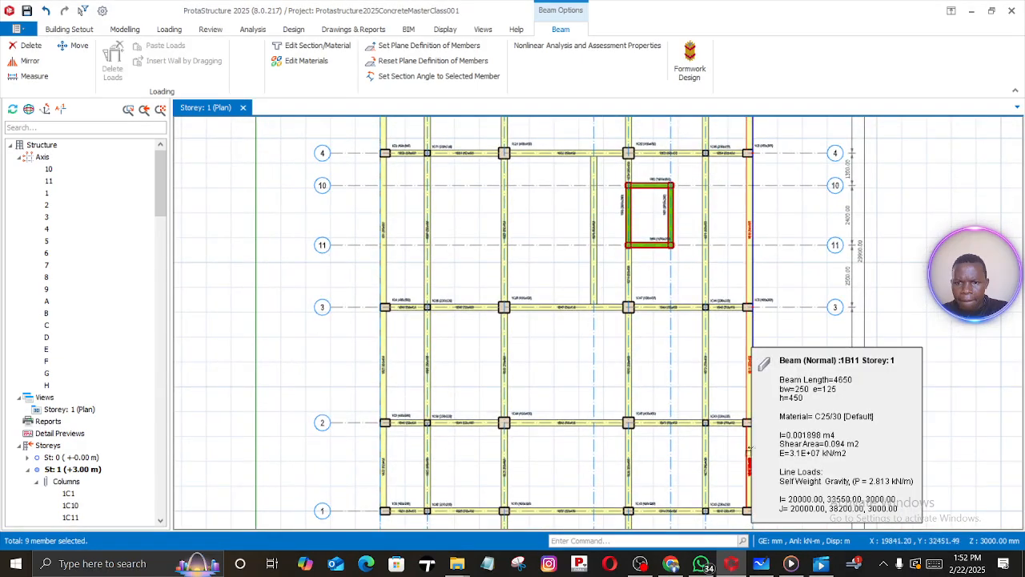
pyautogui.keyDown('ctrl'); pyautogui.click(726, 510); pyautogui.keyUp('ctrl')
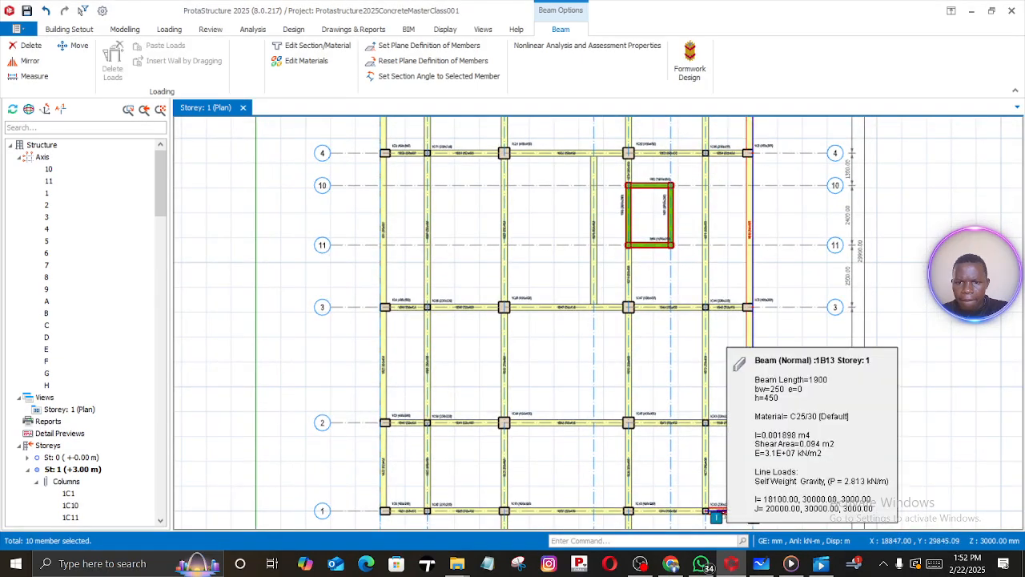
pyautogui.keyDown('ctrl'); pyautogui.click(671, 471); pyautogui.keyUp('ctrl')
pyautogui.moveTo(671, 471); pyautogui.dragTo(680, 324, button='middle')
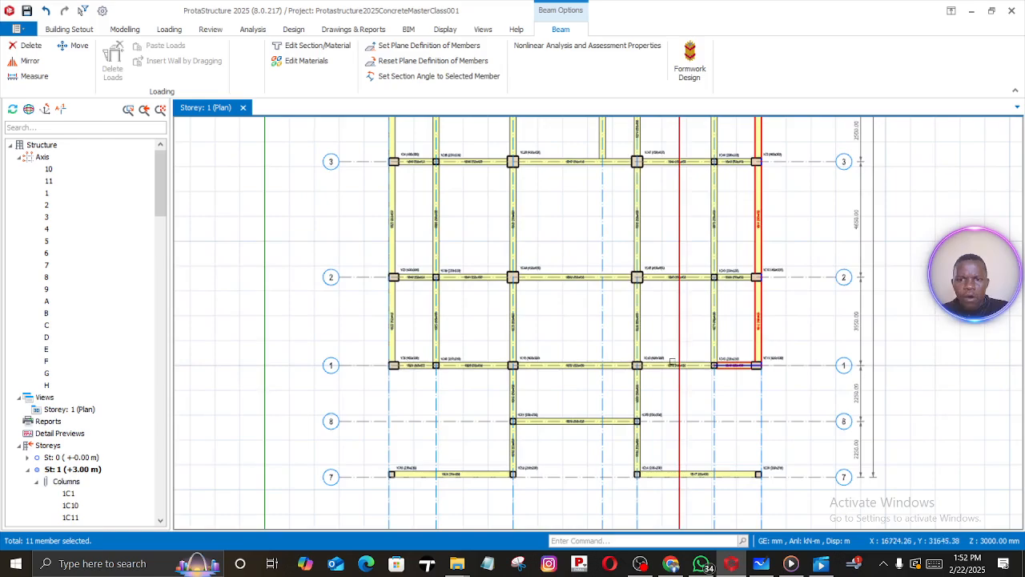
pyautogui.press('Escape')
# Change the Storey 1 plan to a 3D view and examine the columns, beams and lift walls of the frame
pyautogui.moveTo(808, 336); pyautogui.dragTo(763, 451, button='middle')
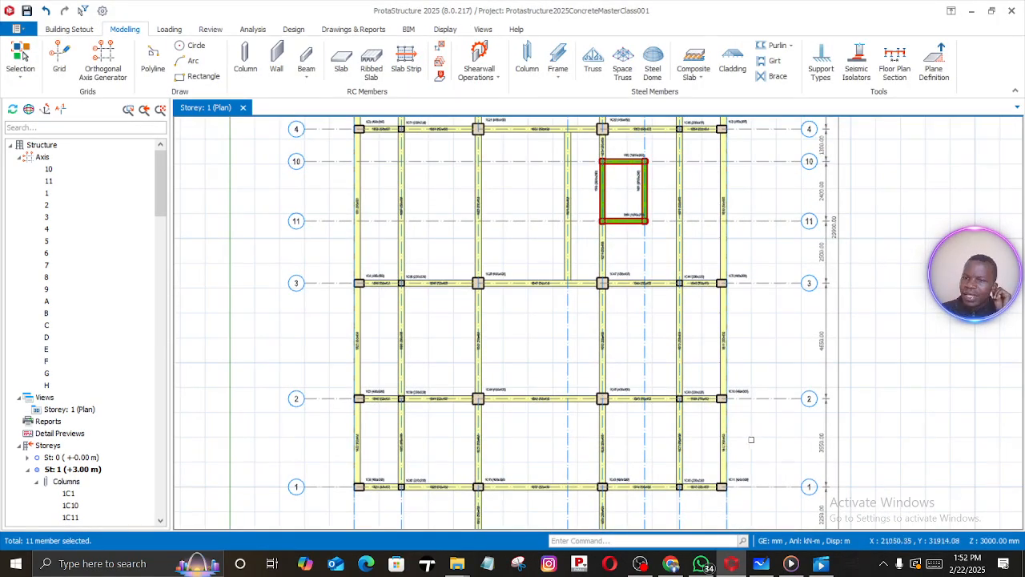
pyautogui.scroll(-3, 732, 380)
pyautogui.moveTo(721, 392); pyautogui.dragTo(707, 368, button='middle')
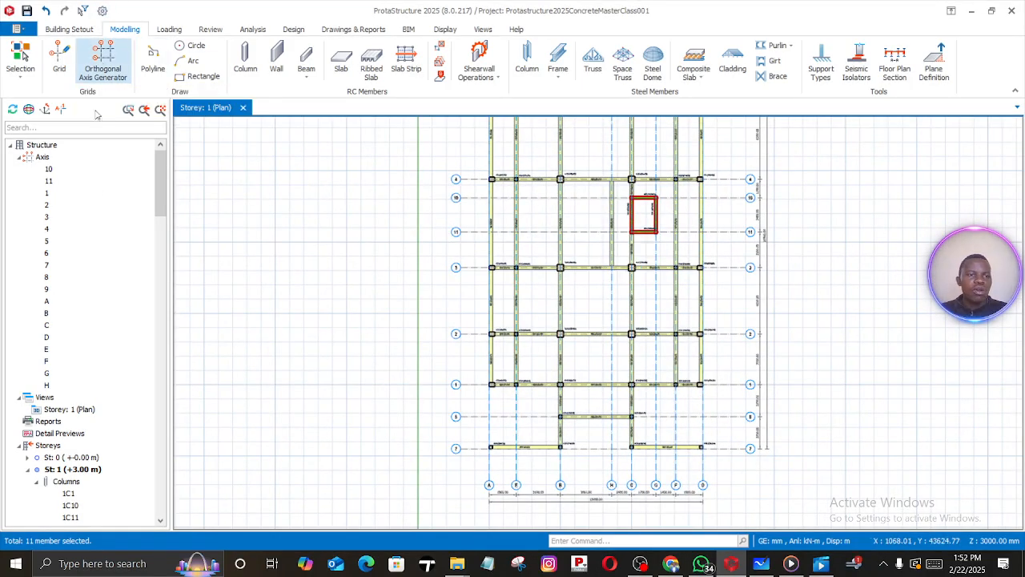
pyautogui.rightClick(70, 411)
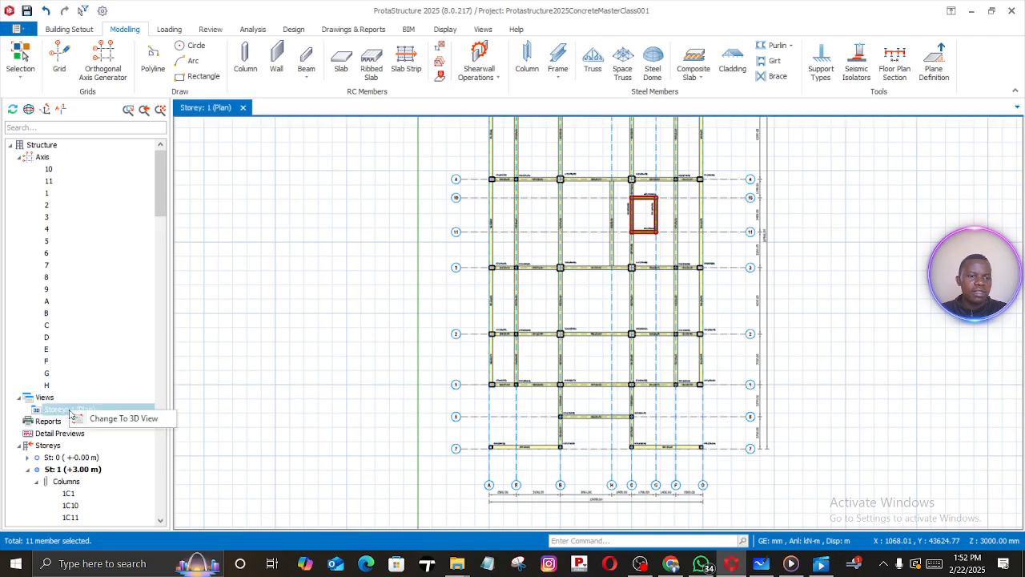
pyautogui.click(119, 418)
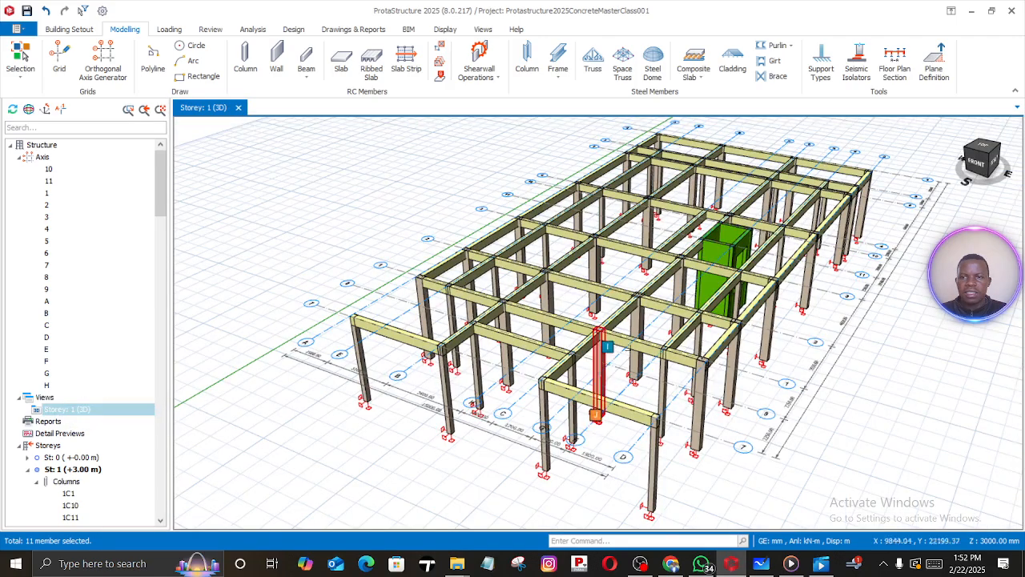
pyautogui.scroll(2, 577, 341)
pyautogui.scroll(-2, 533, 336)
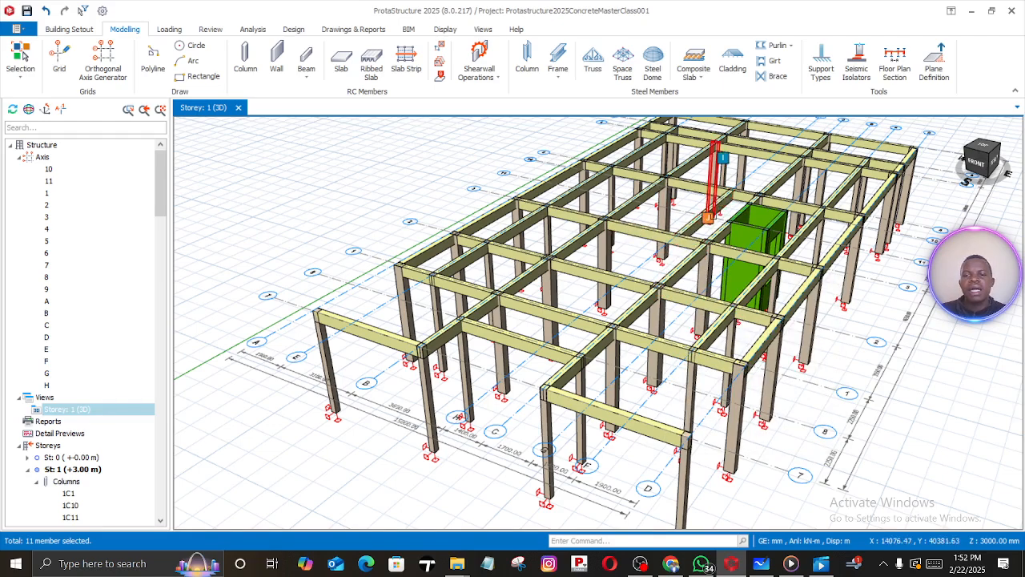
pyautogui.moveTo(689, 160)
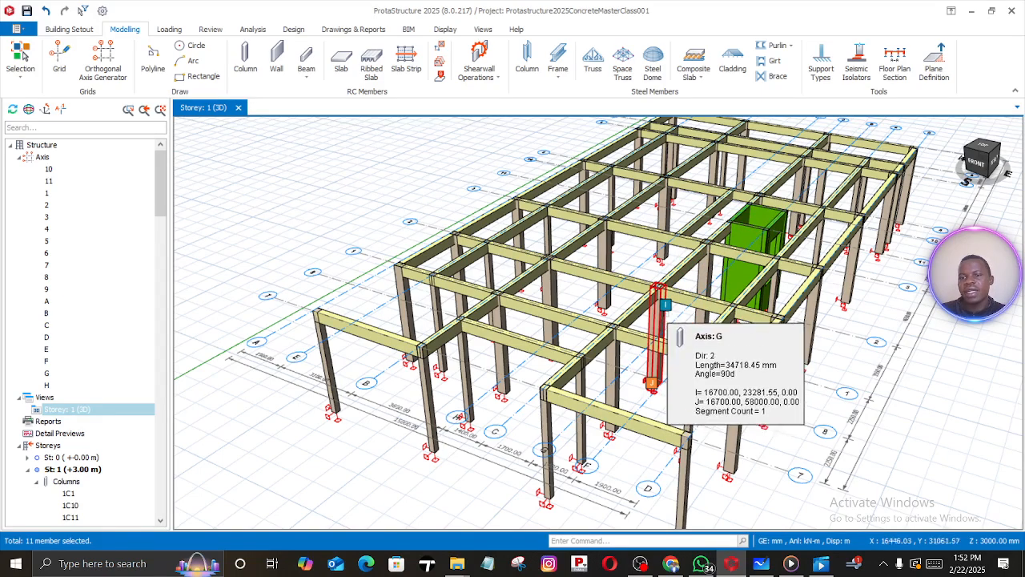
pyautogui.scroll(-2, 676, 344)
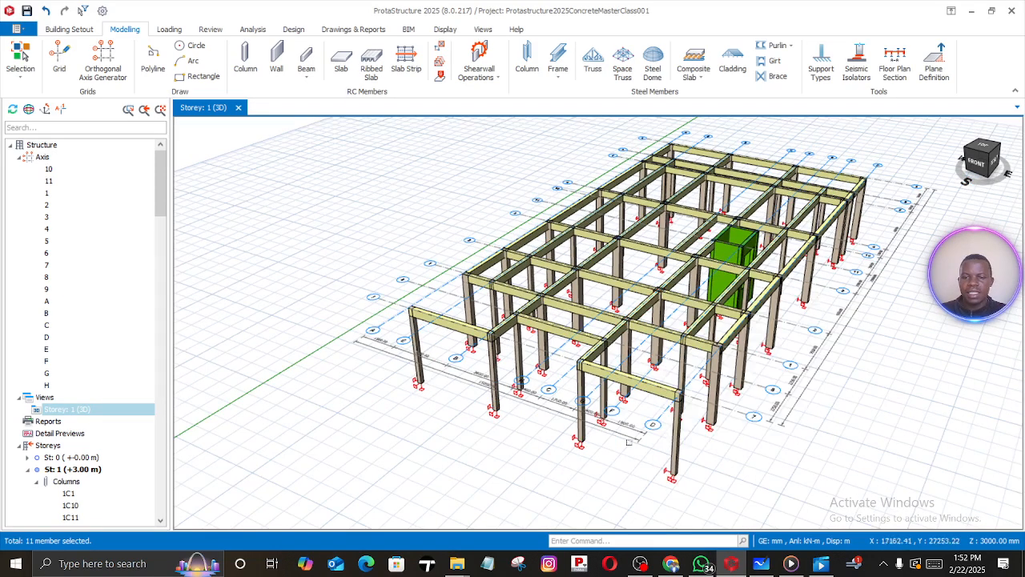